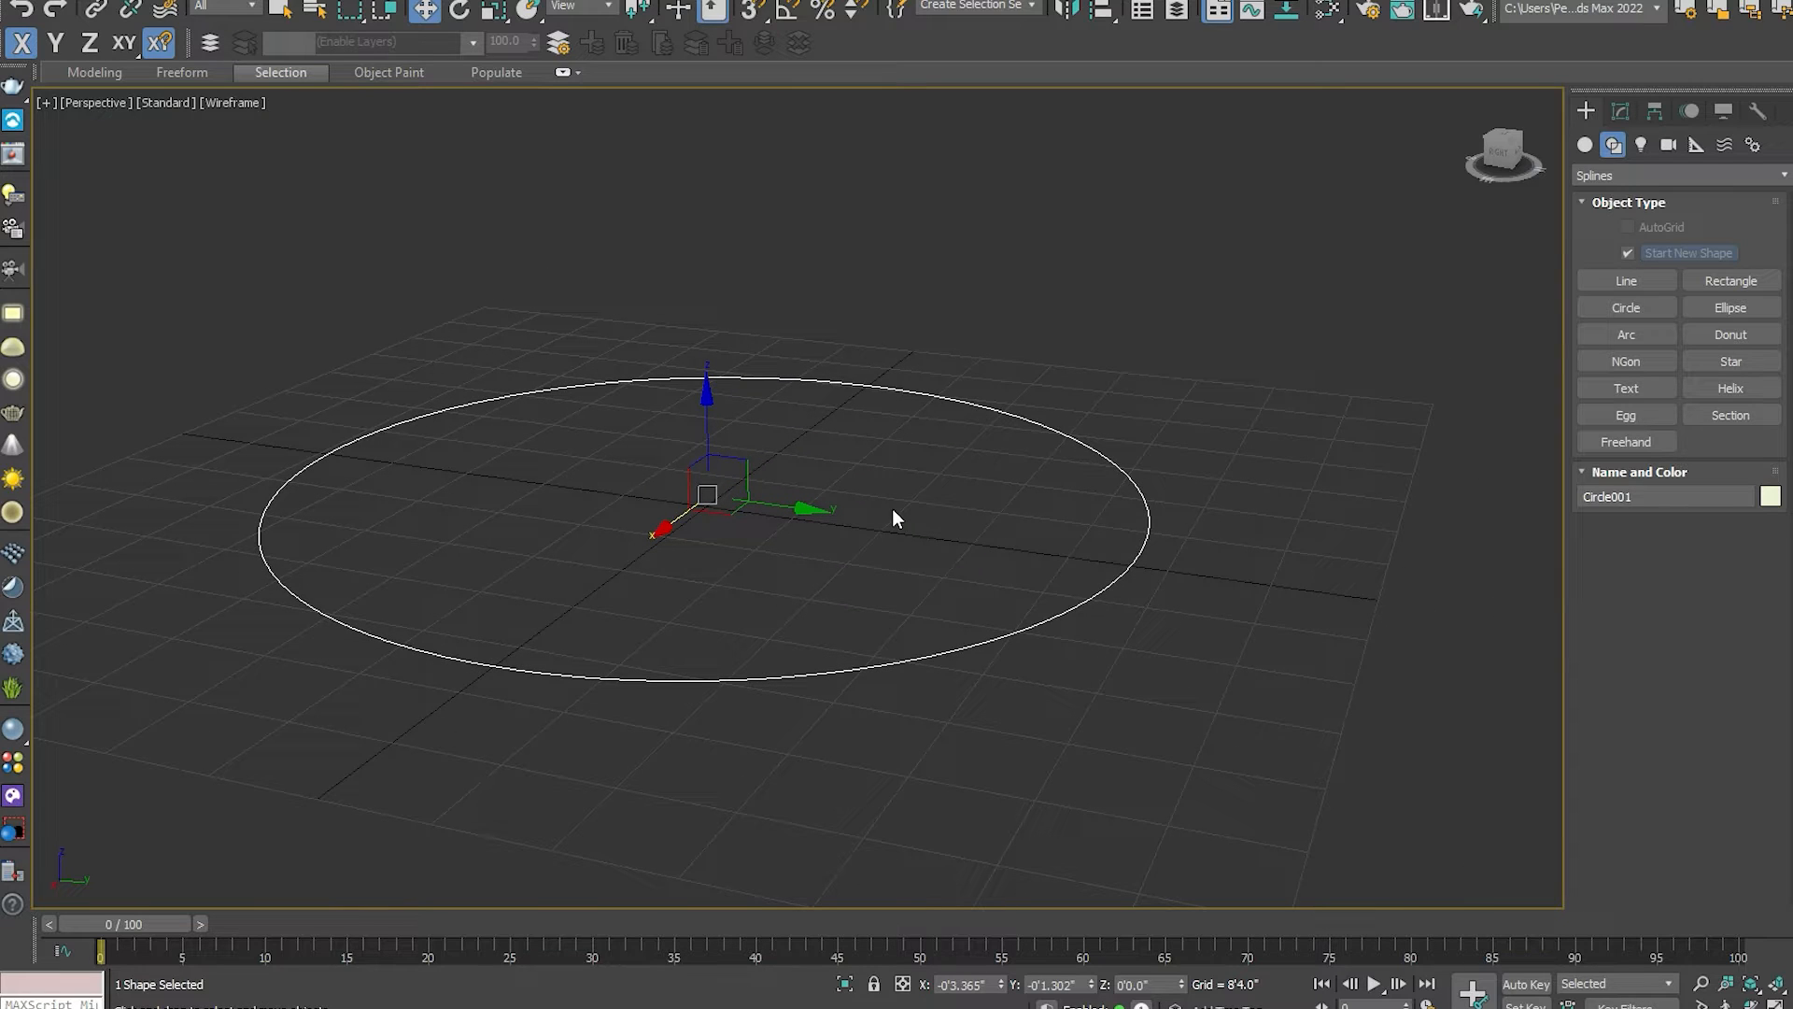
In the Front view, start a Line spline beyond the circle's edge, drawing the top edge and stepped outer side down to the recess.
key(f)
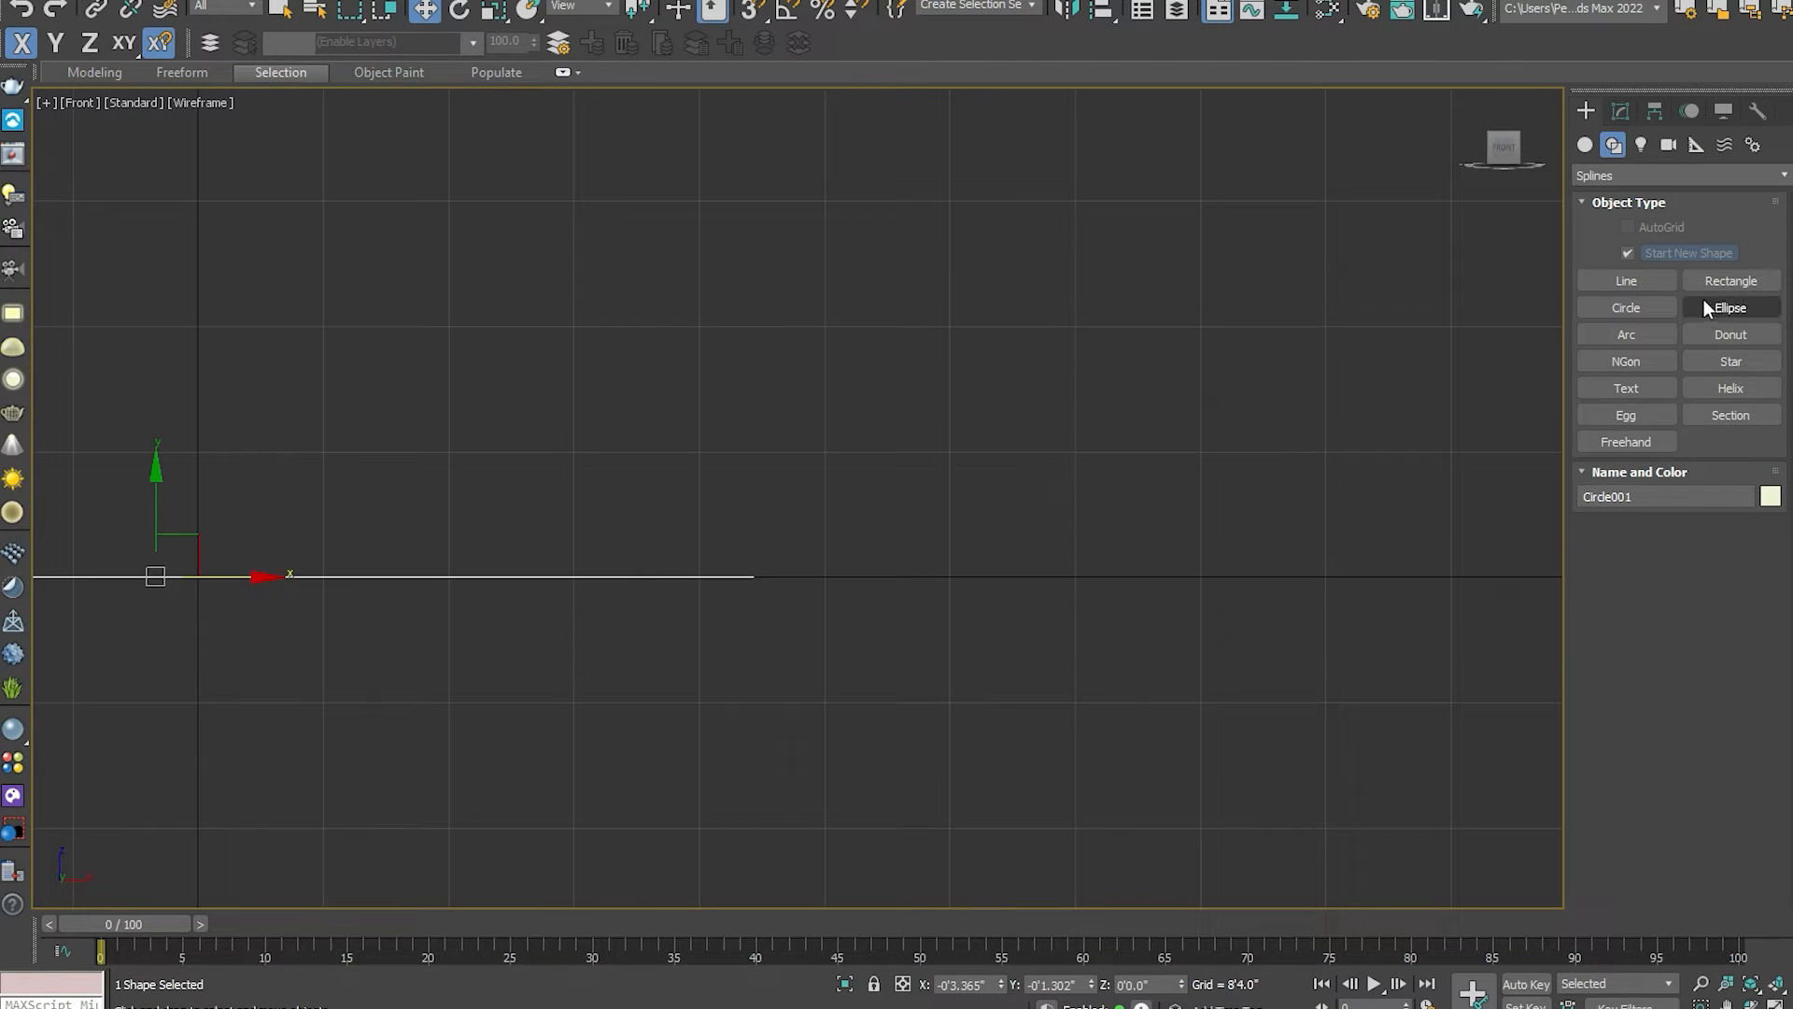
click(1640, 283)
middle_drag(824, 612, 647, 525)
scroll(797, 420, up, 2)
middle_drag(759, 484, 822, 411)
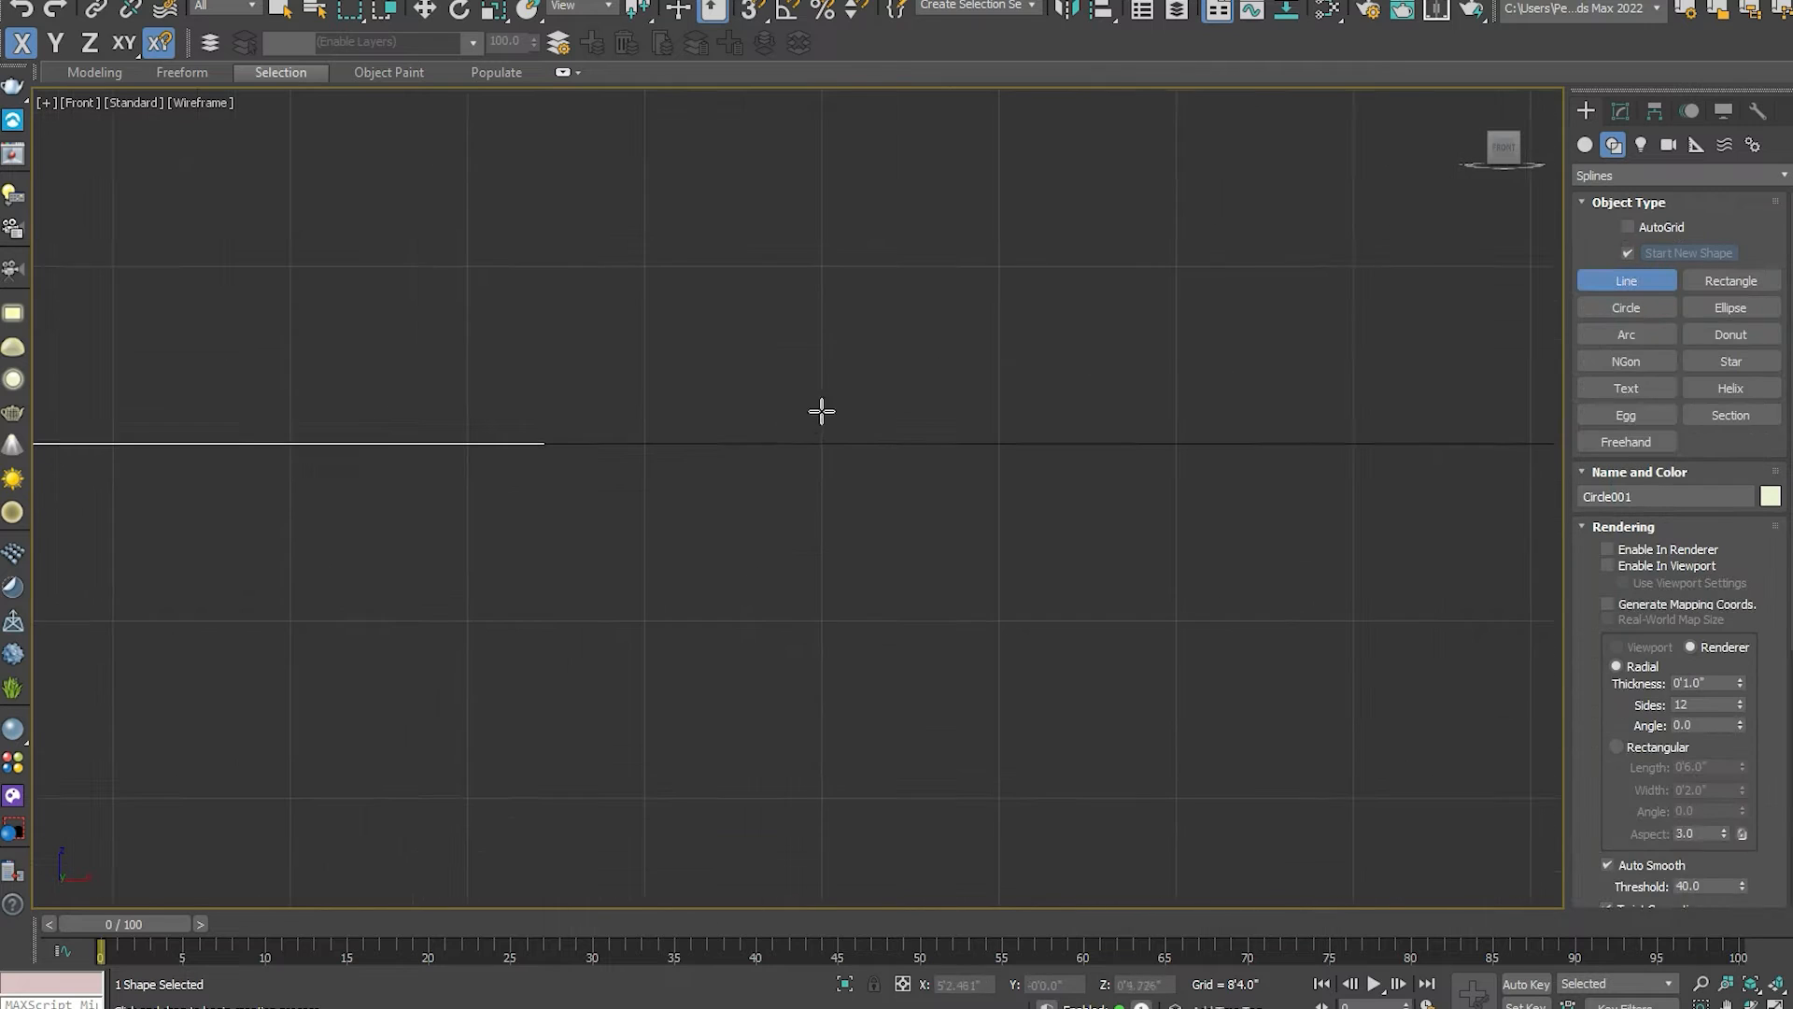
scroll(710, 428, up, 2)
scroll(753, 353, down, 1)
click(755, 355)
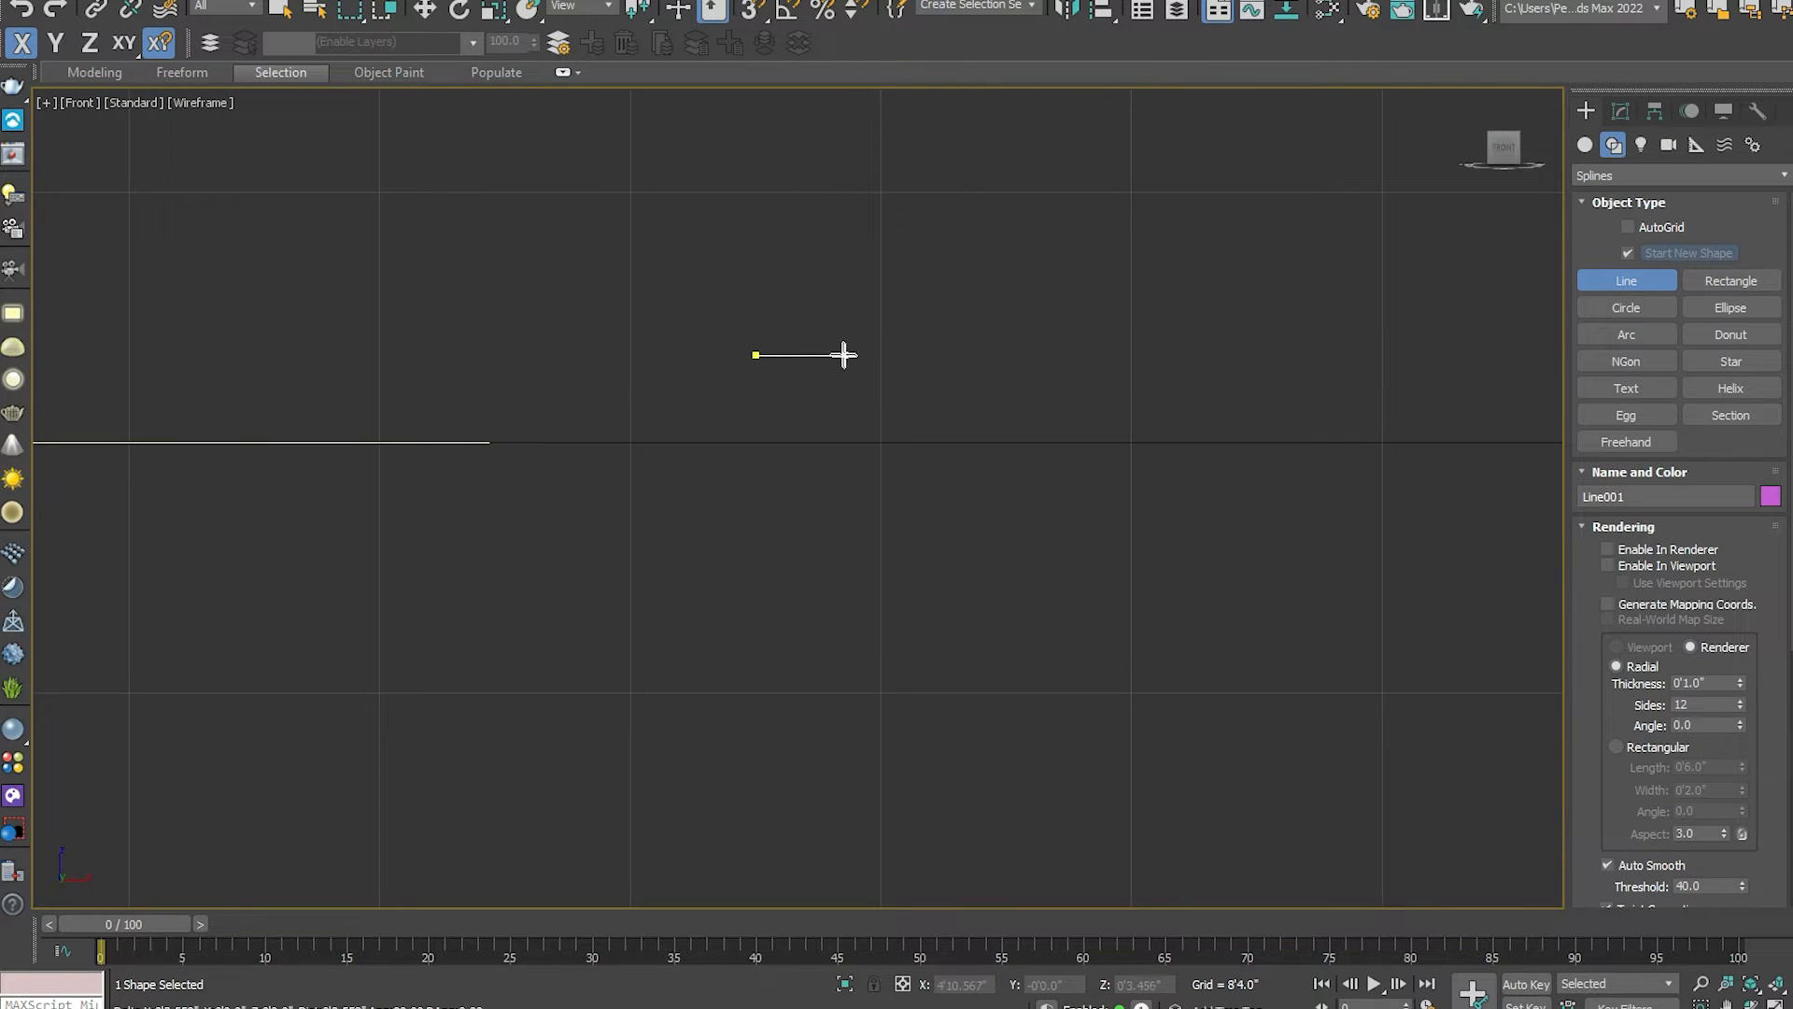
click(835, 355)
click(835, 393)
click(866, 392)
click(866, 435)
shift+click(845, 456)
shift+click(845, 496)
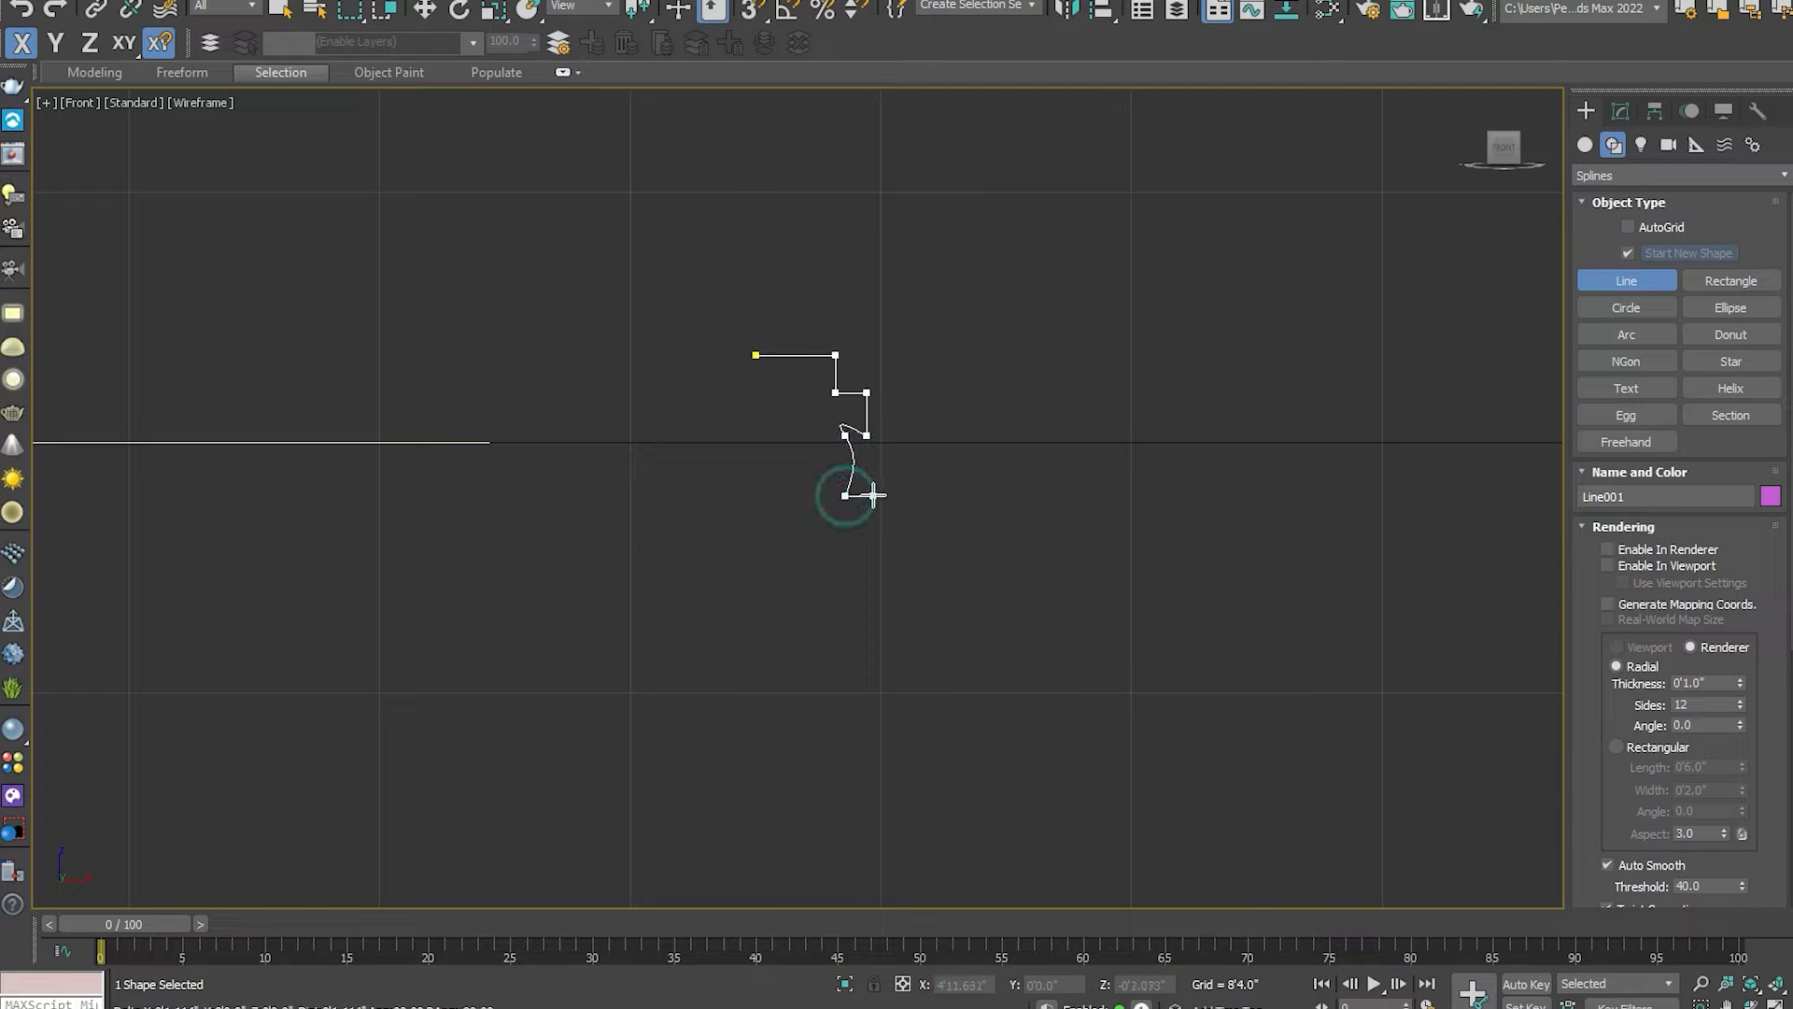
Draw the profile's lower block and inner ledge, and close the spline at its first point with a slanted inner edge.
click(886, 496)
click(885, 572)
click(774, 572)
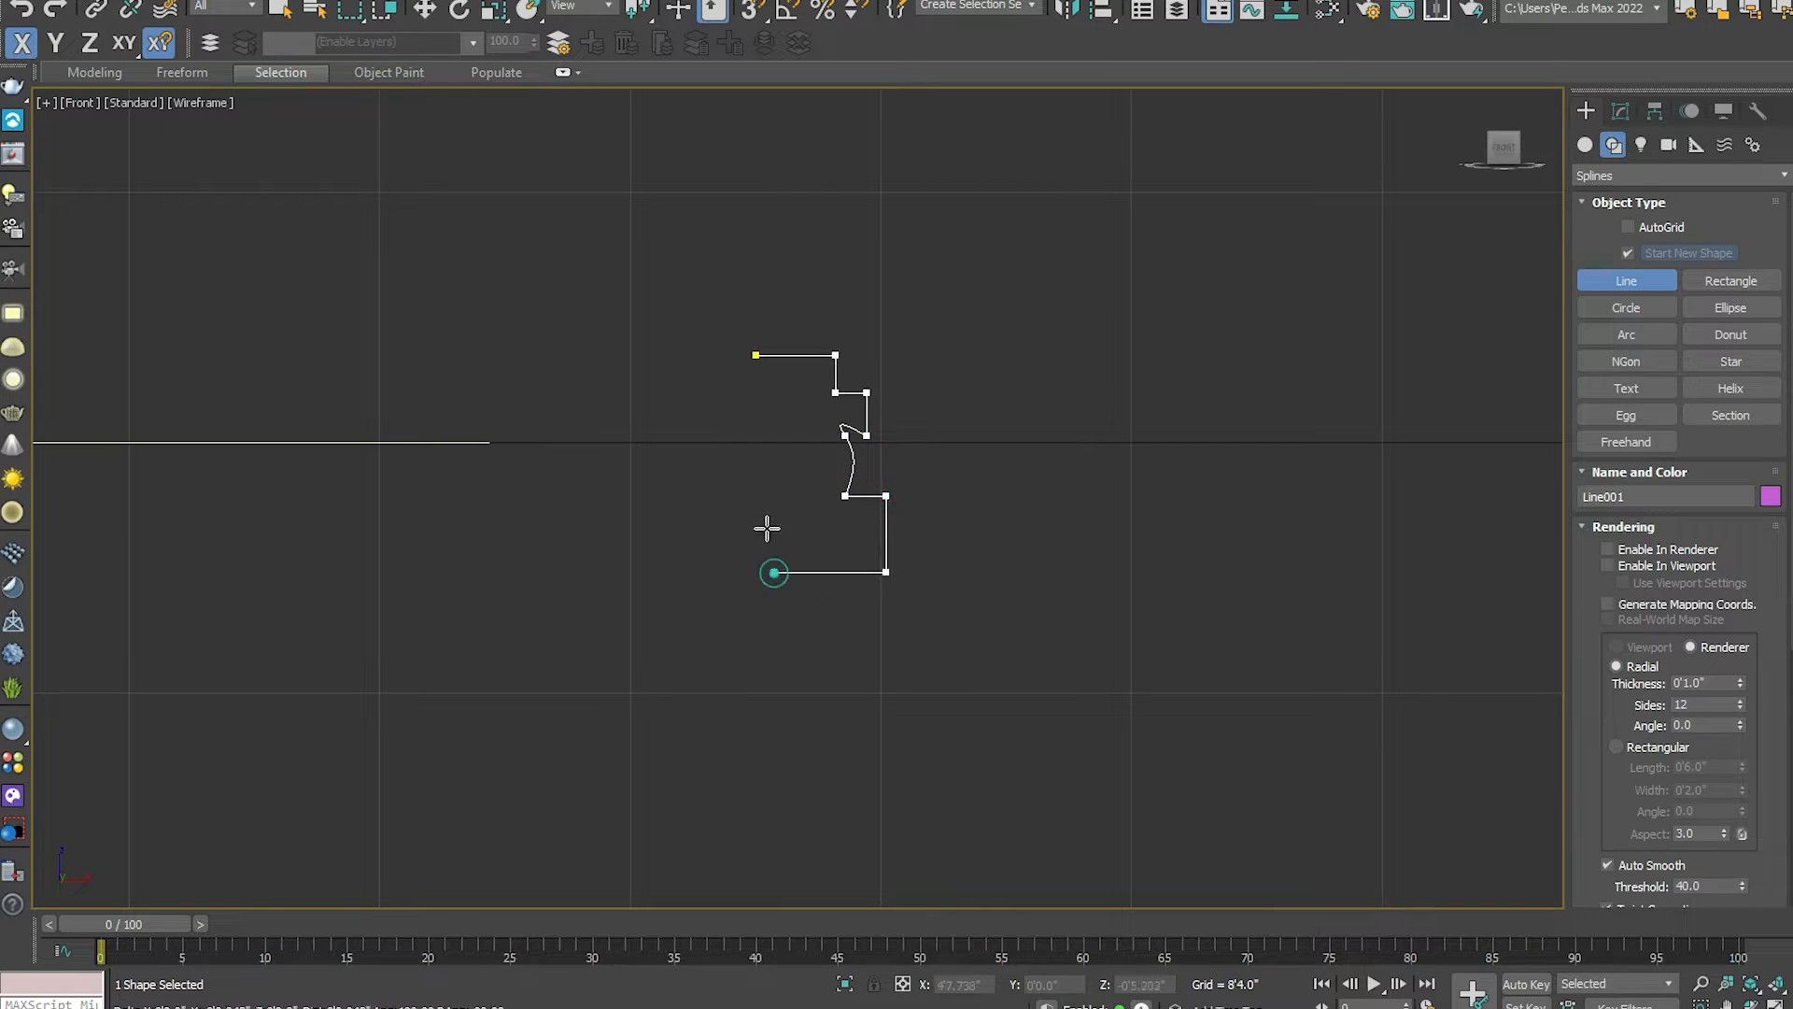
click(774, 502)
click(748, 501)
click(674, 502)
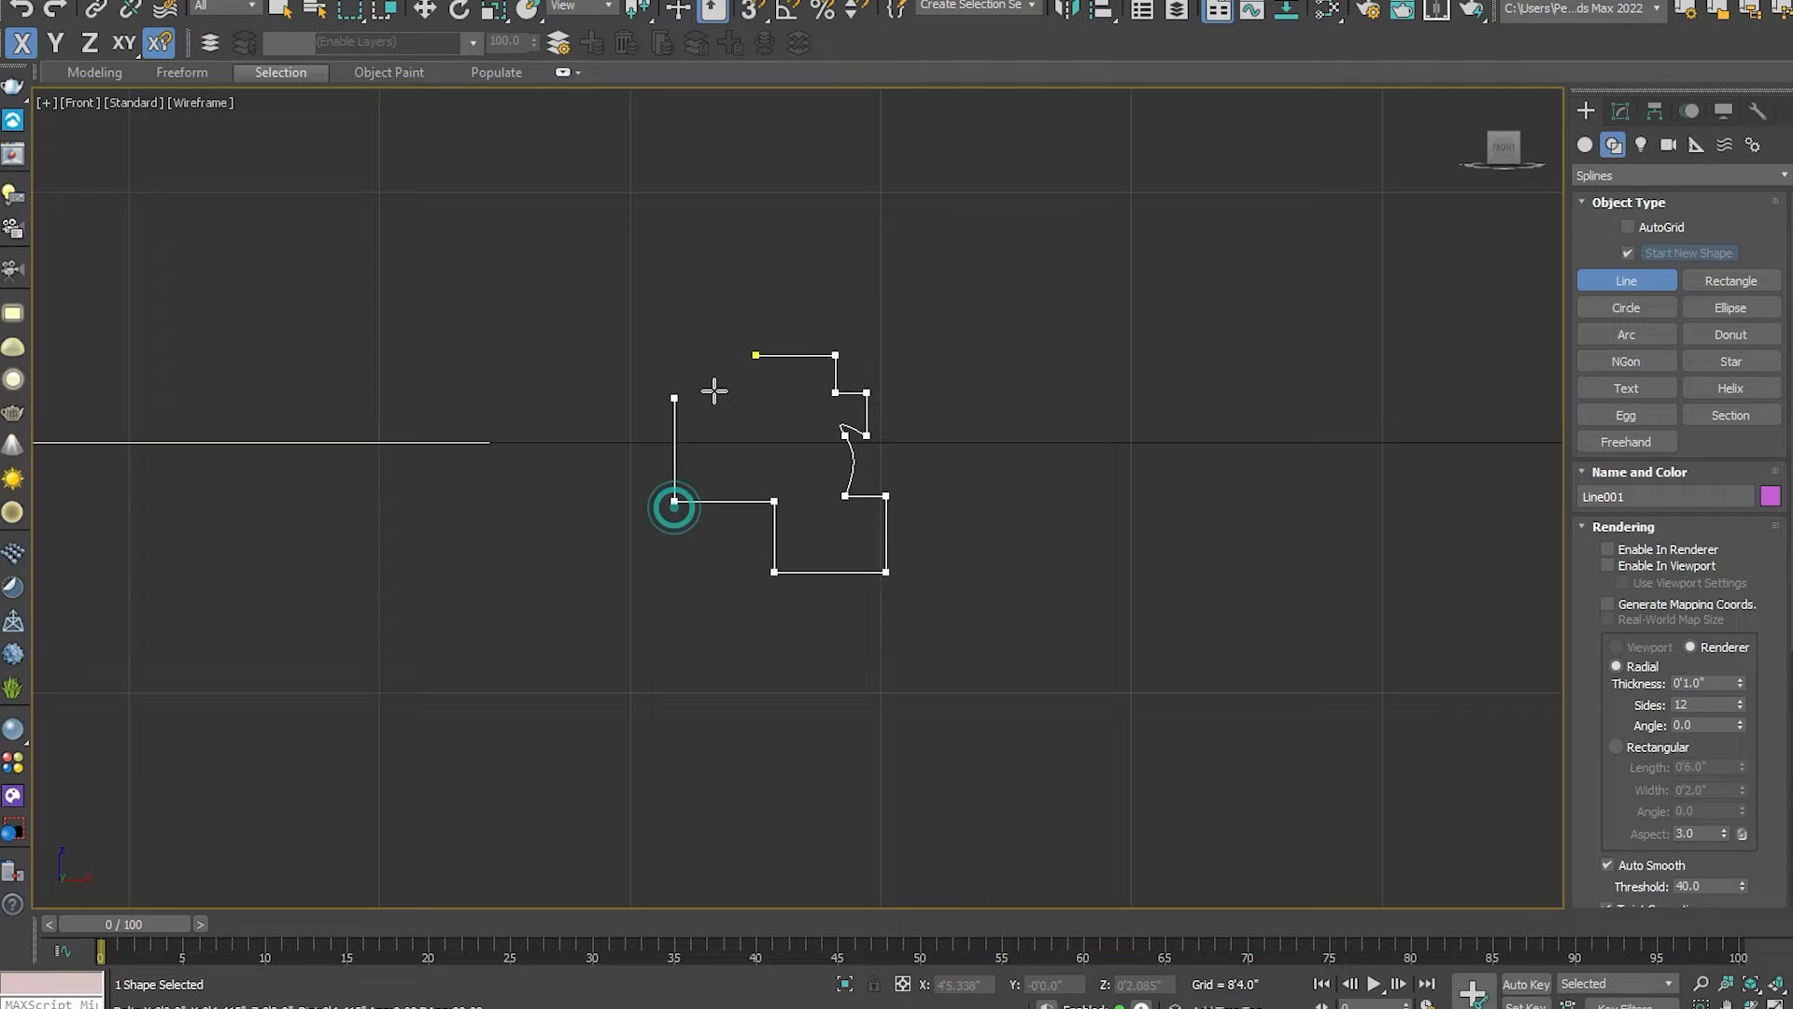
click(754, 355)
click(855, 508)
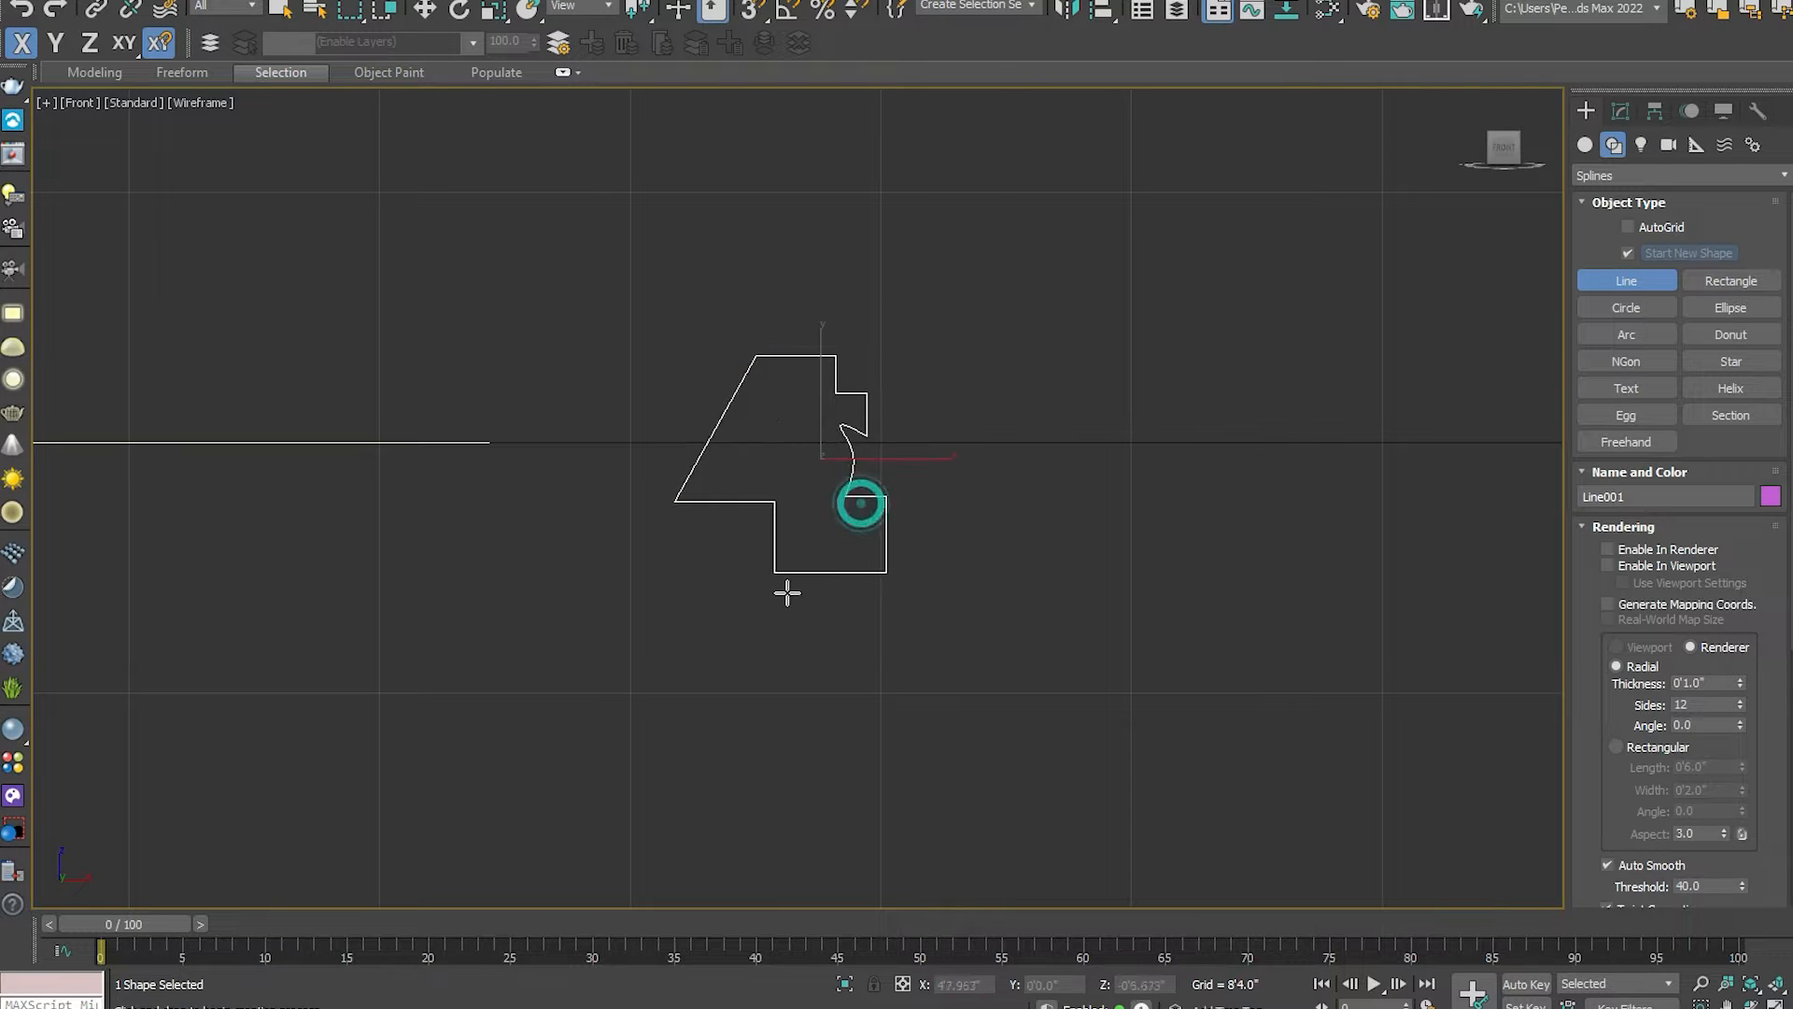
Convert the curved recess vertices on the profile's outer side to Corner so its segments become straight.
scroll(850, 411, up, 5)
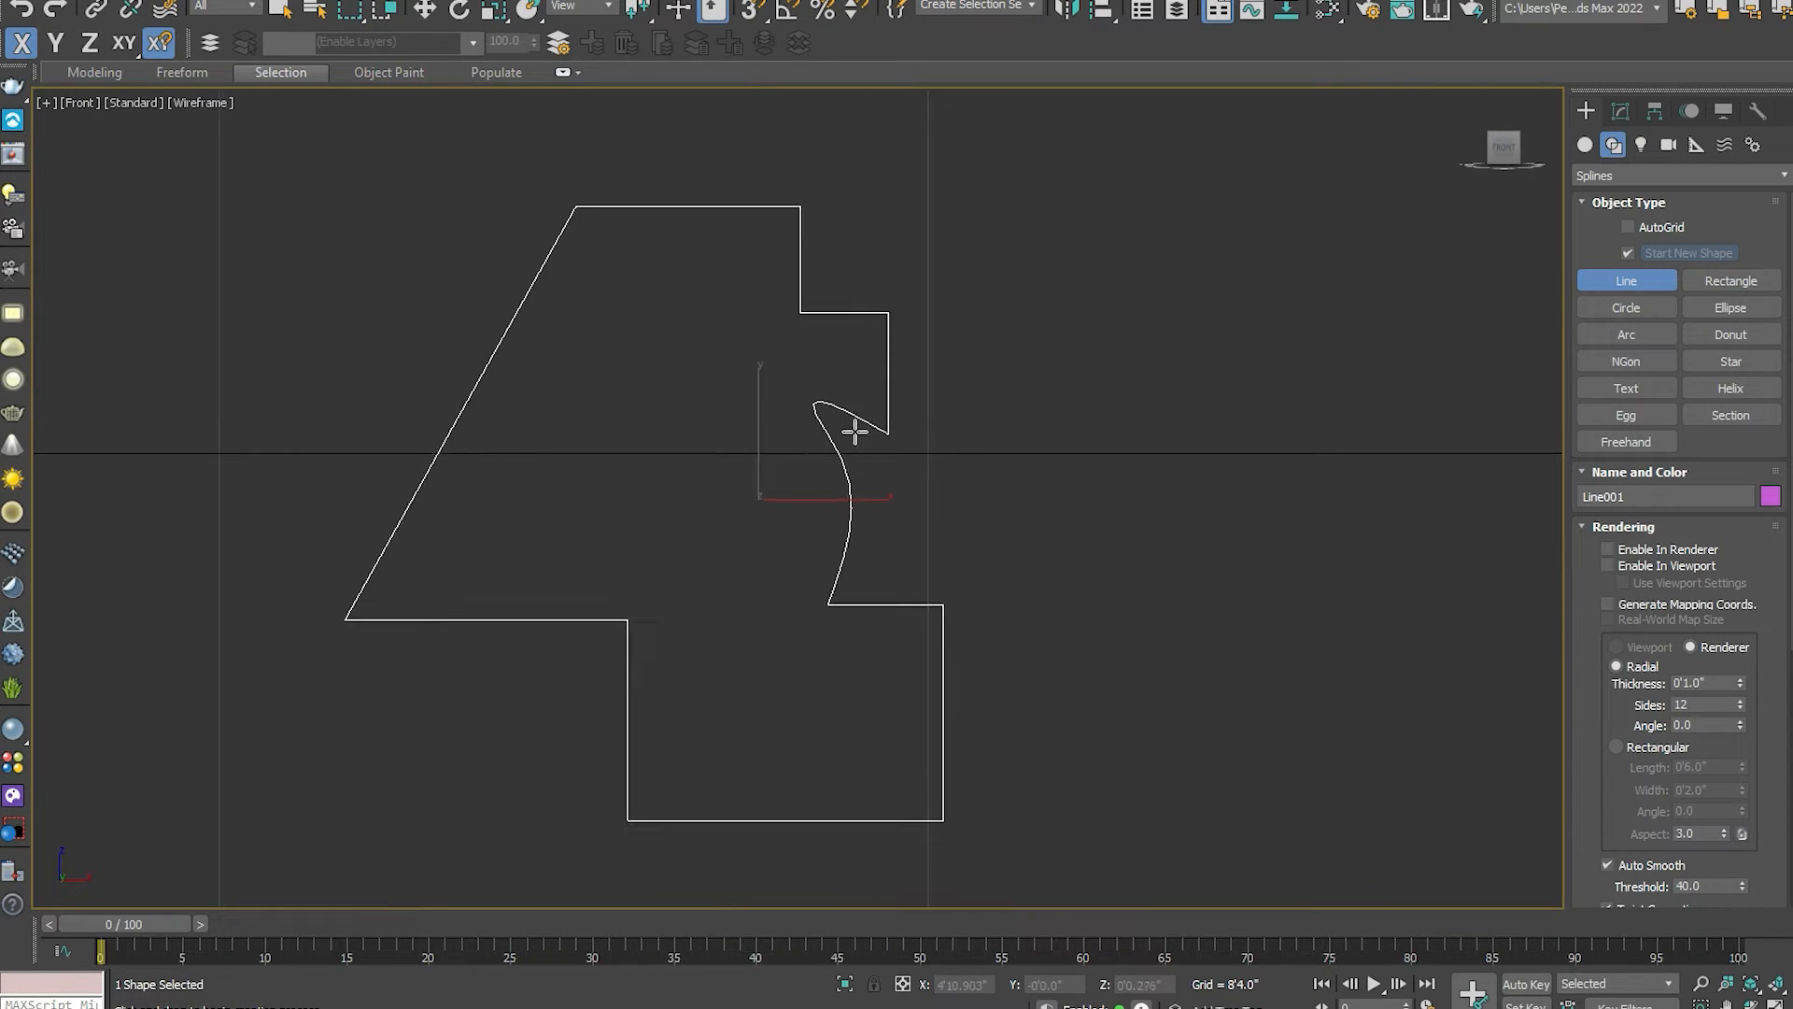
key(w)
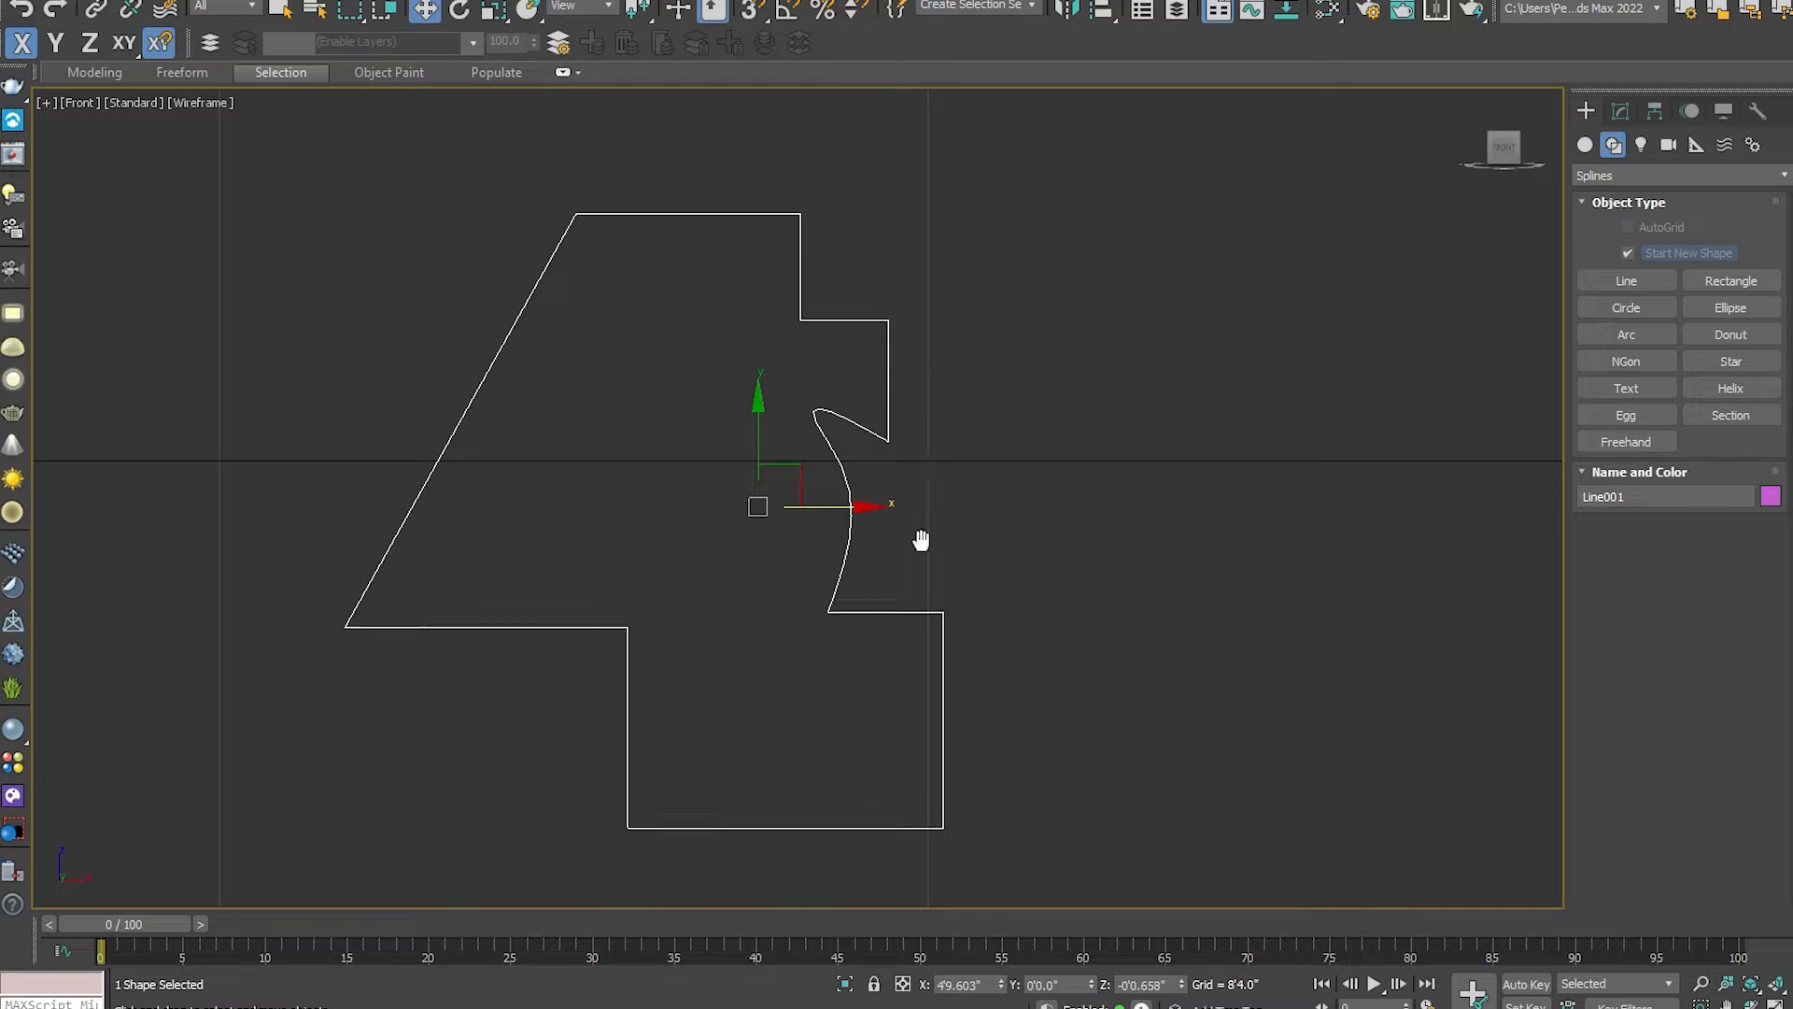
middle_drag(925, 532, 914, 556)
key(1)
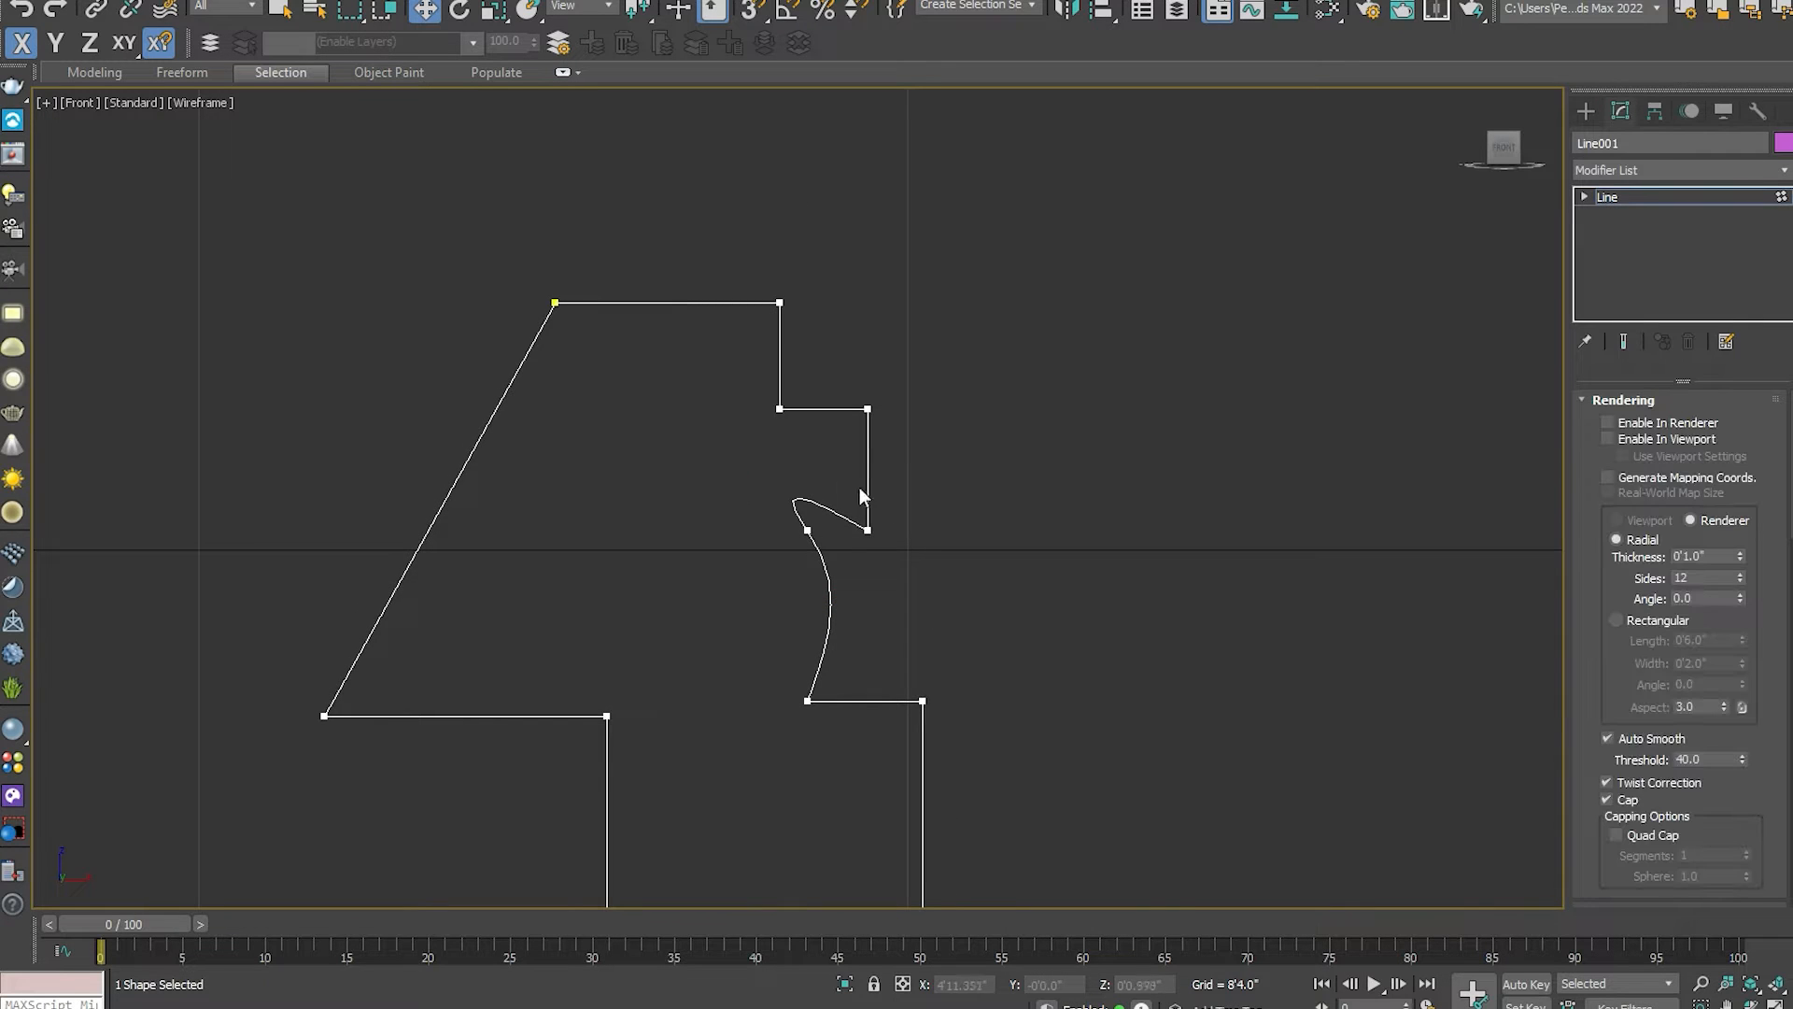
drag(810, 783, 773, 758)
right_click(817, 575)
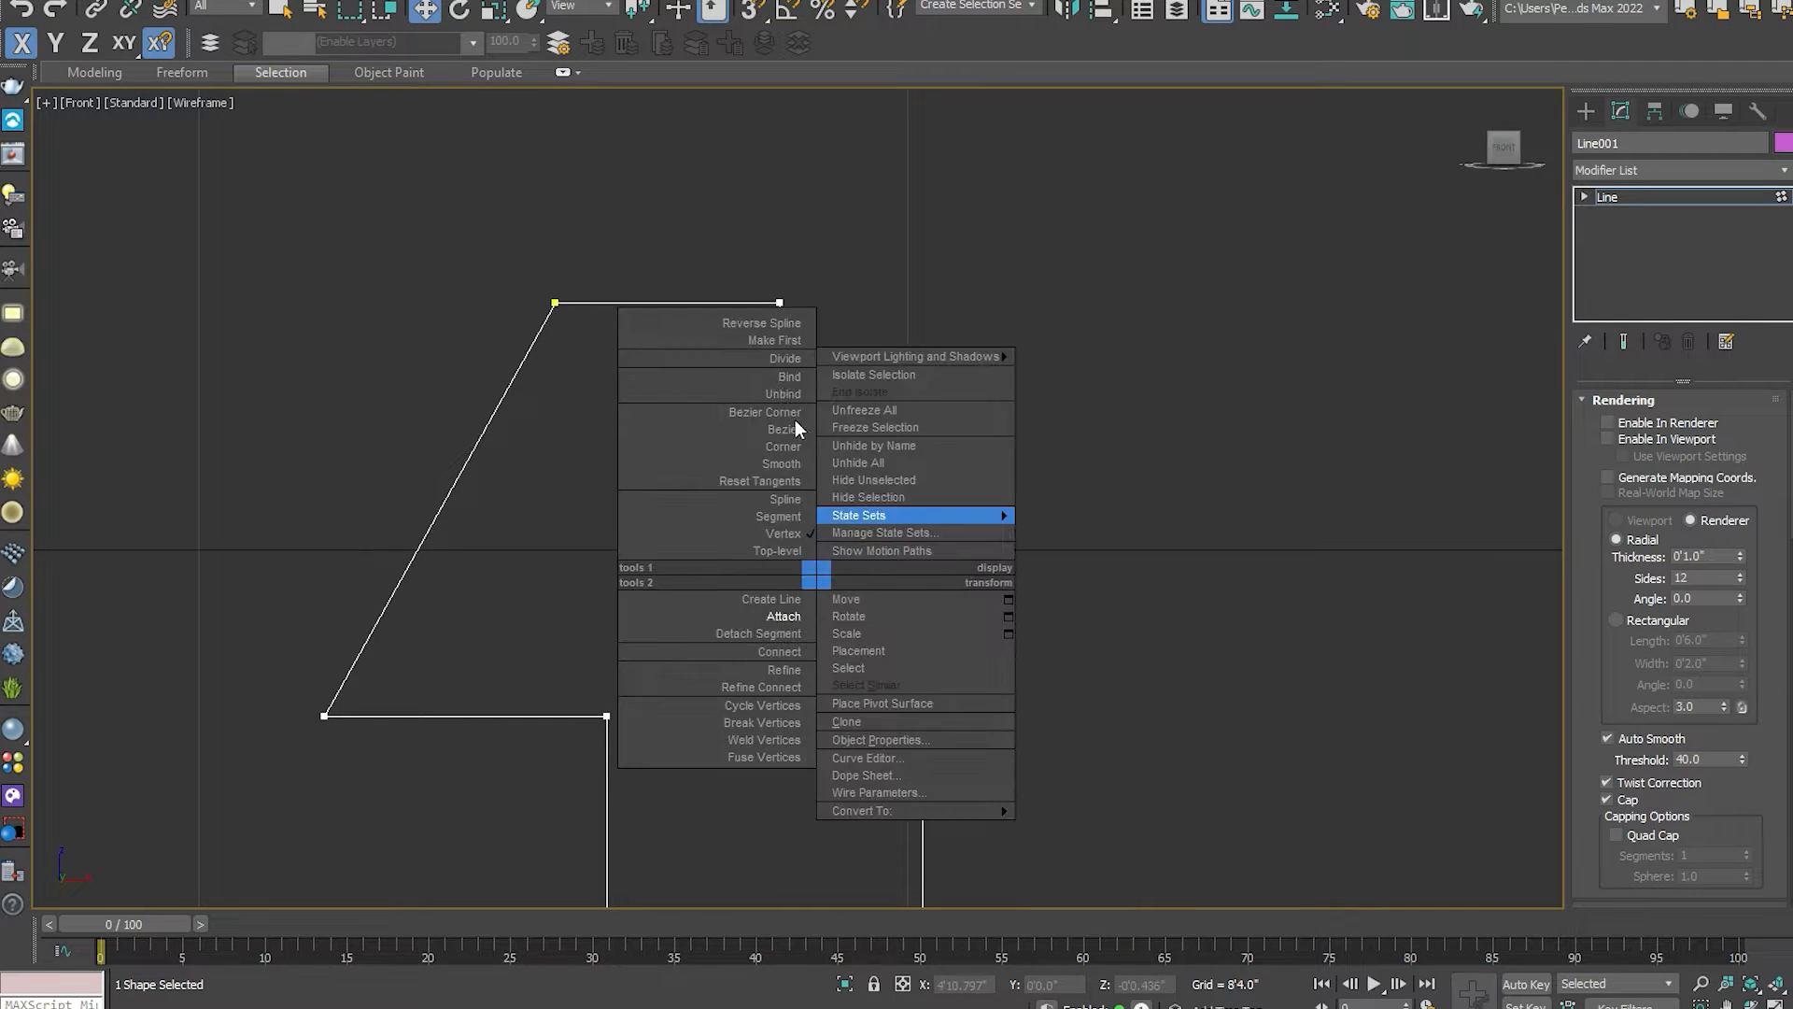
click(778, 432)
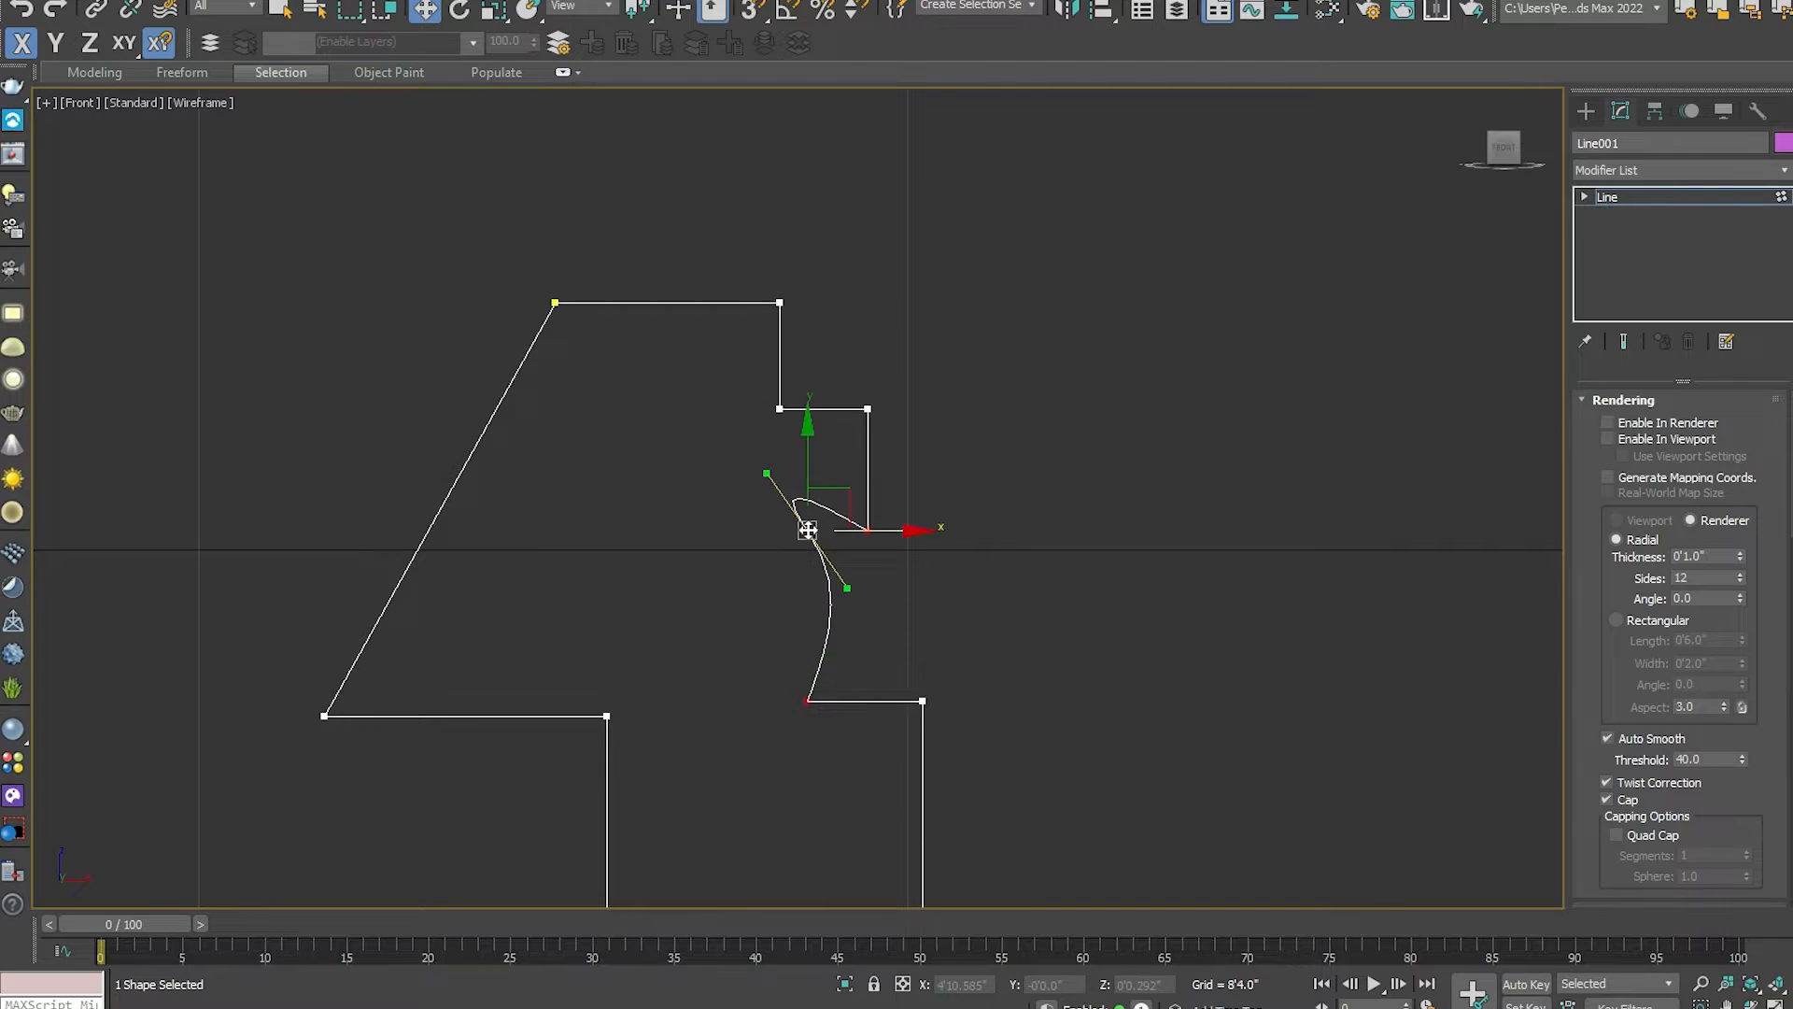
right_click(802, 524)
click(760, 394)
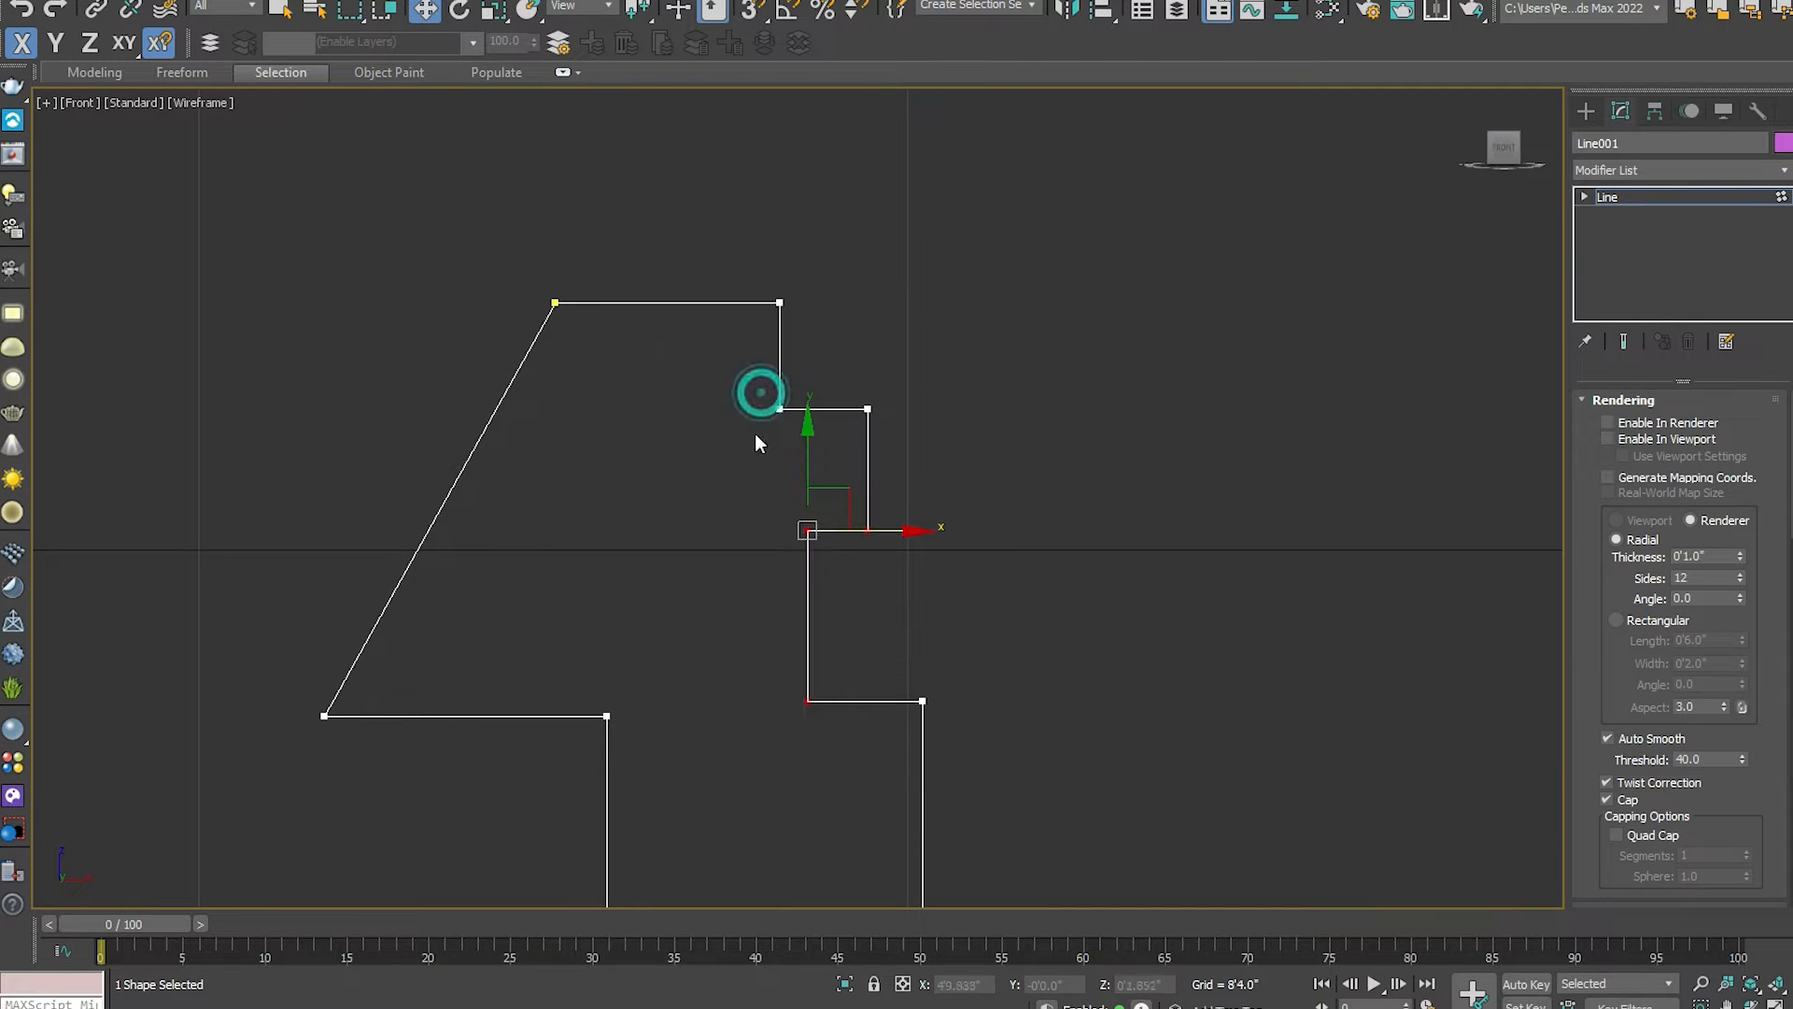
click(1035, 607)
scroll(789, 632, down, 10)
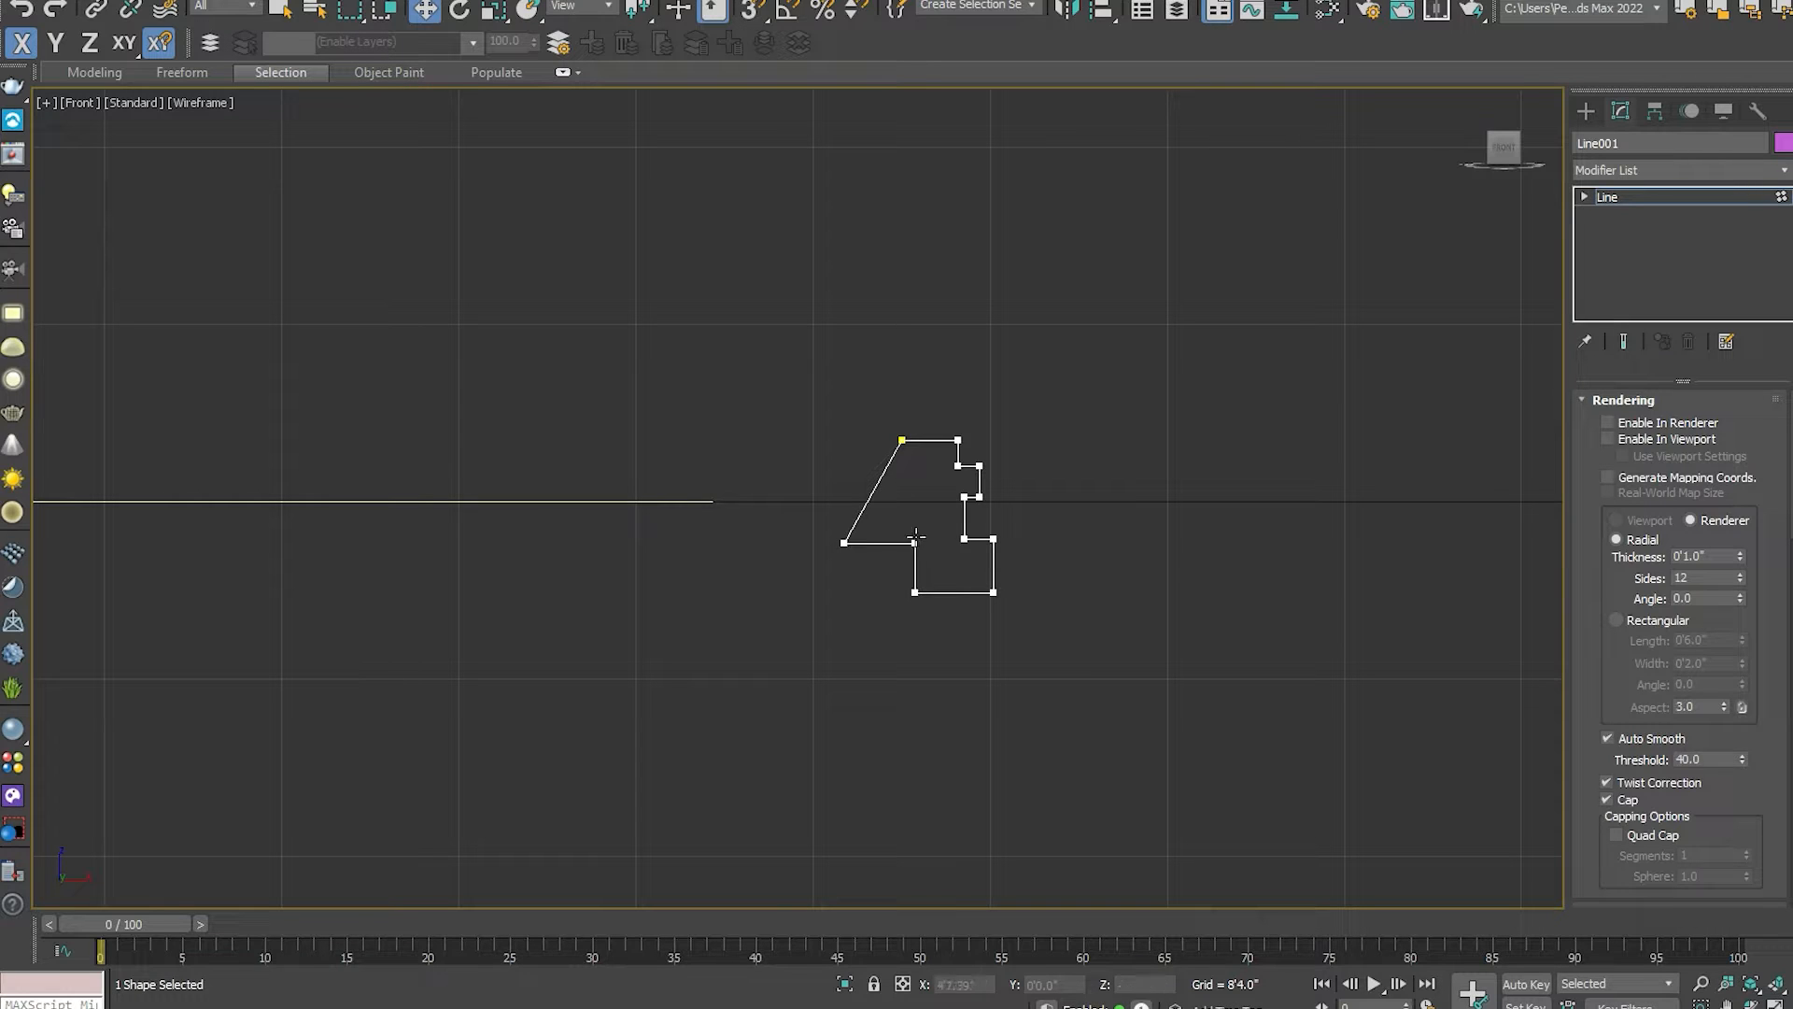
middle_drag(983, 469, 998, 454)
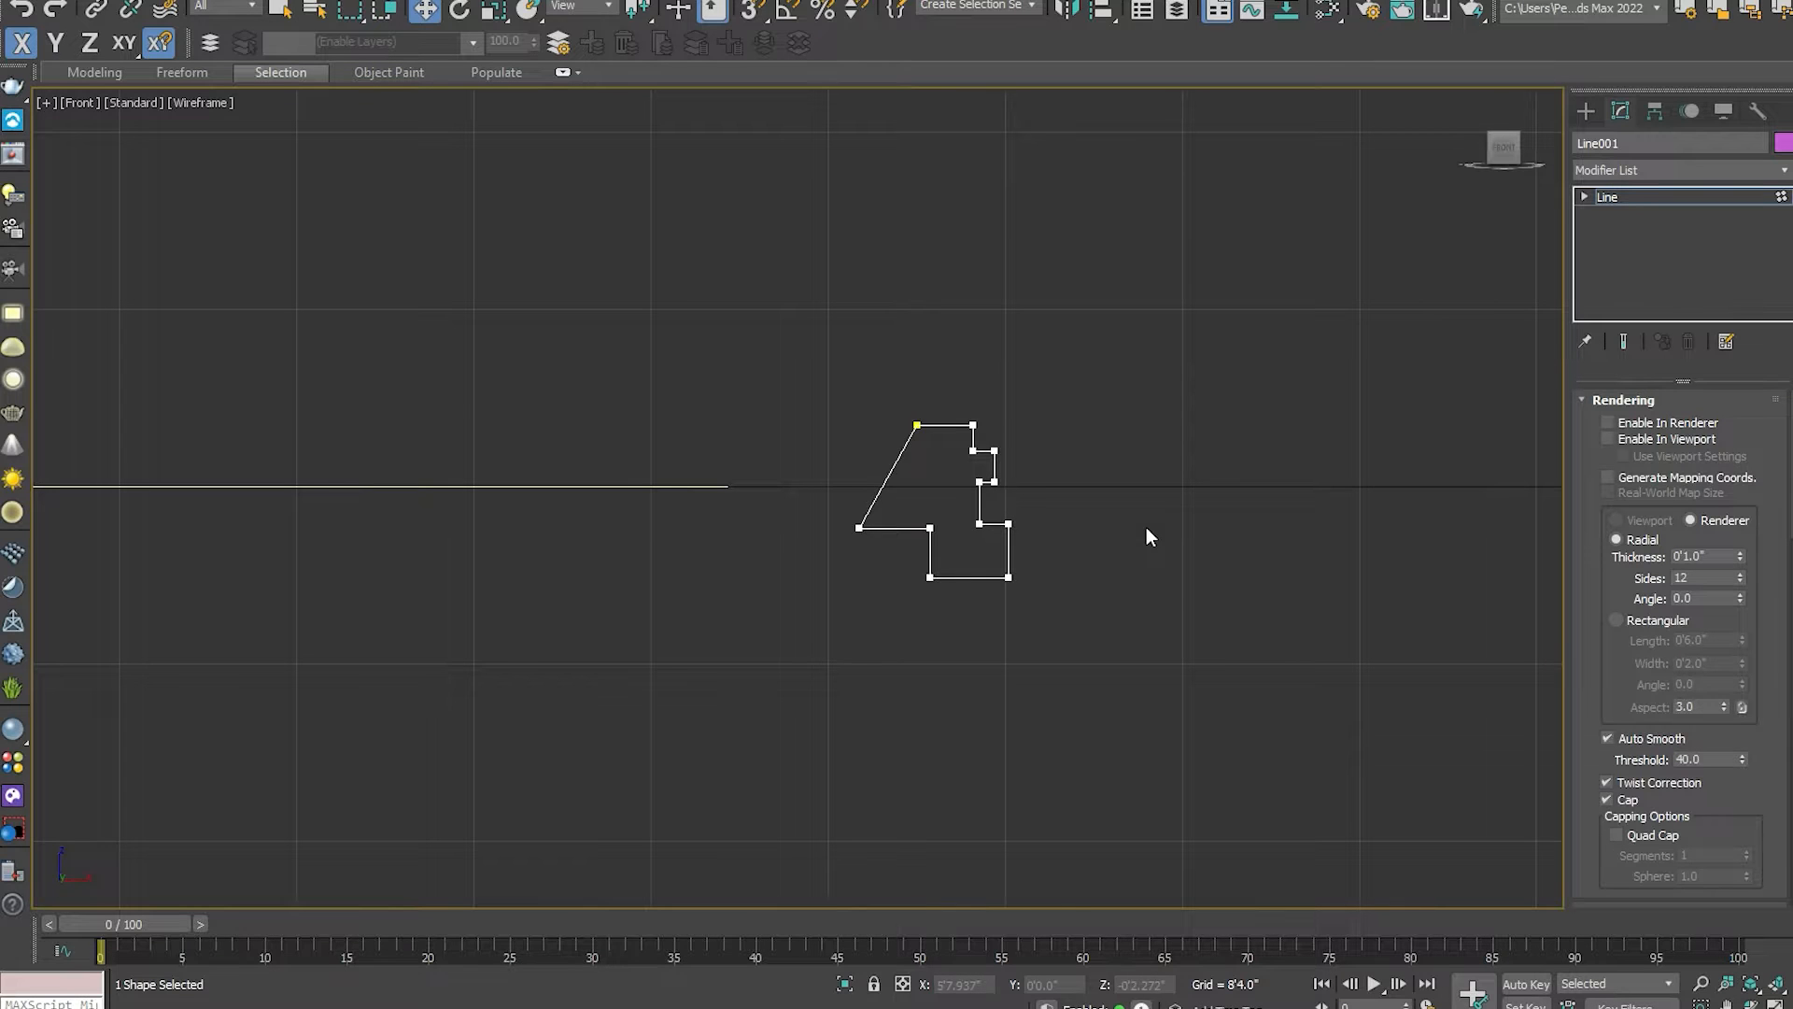
Return to the Perspective view, leave vertex editing, and apply a Bevel Profile modifier to the circle.
key(p)
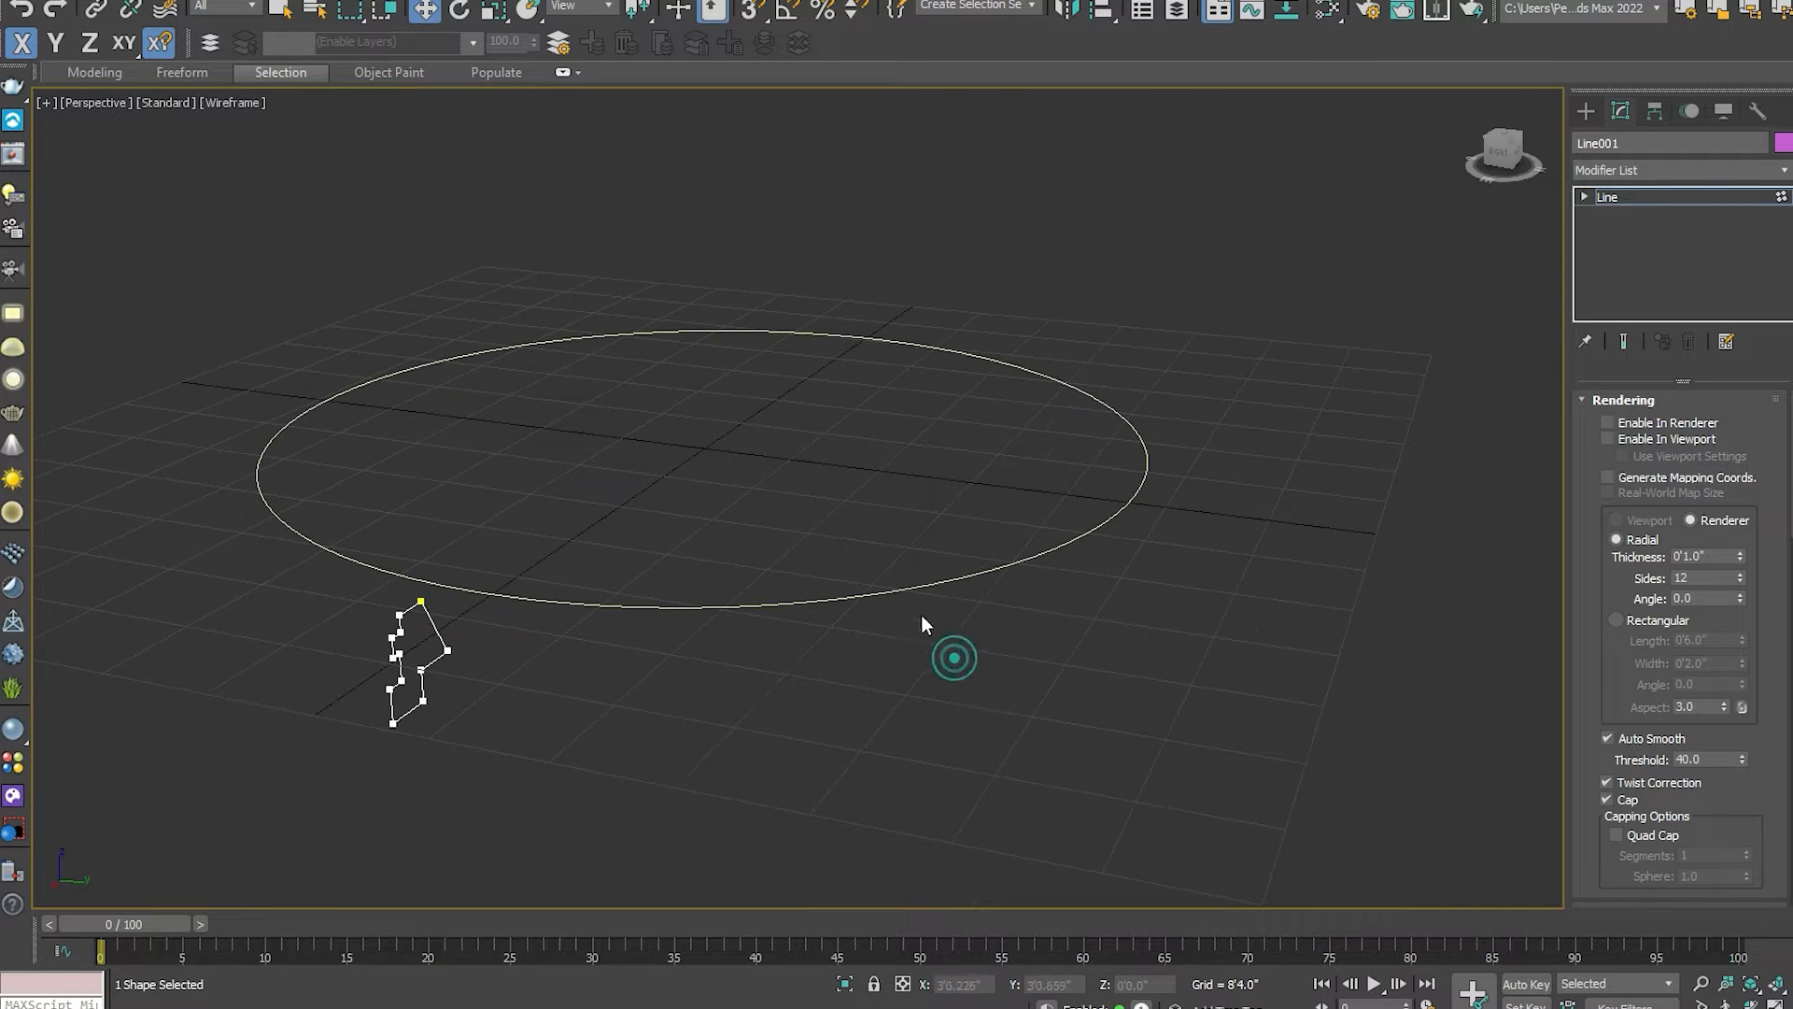
click(1607, 197)
click(1441, 372)
drag(1214, 316, 1098, 463)
click(1637, 170)
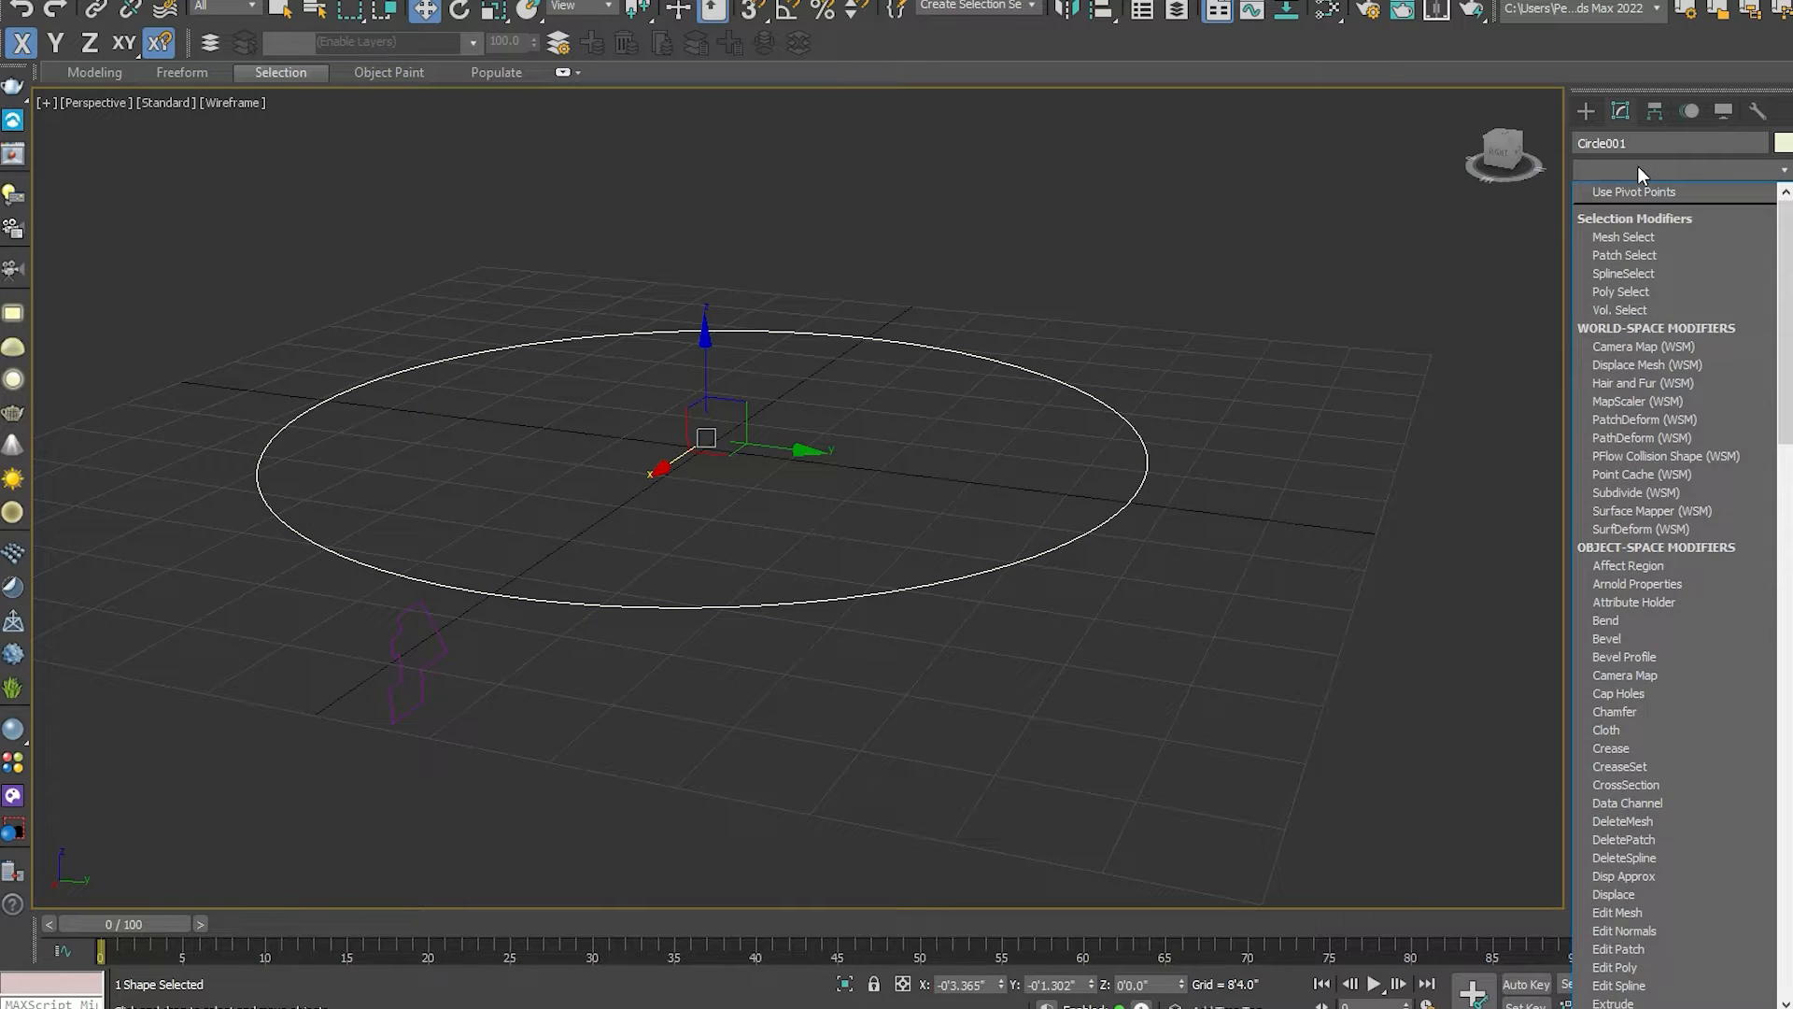
text(bevel)
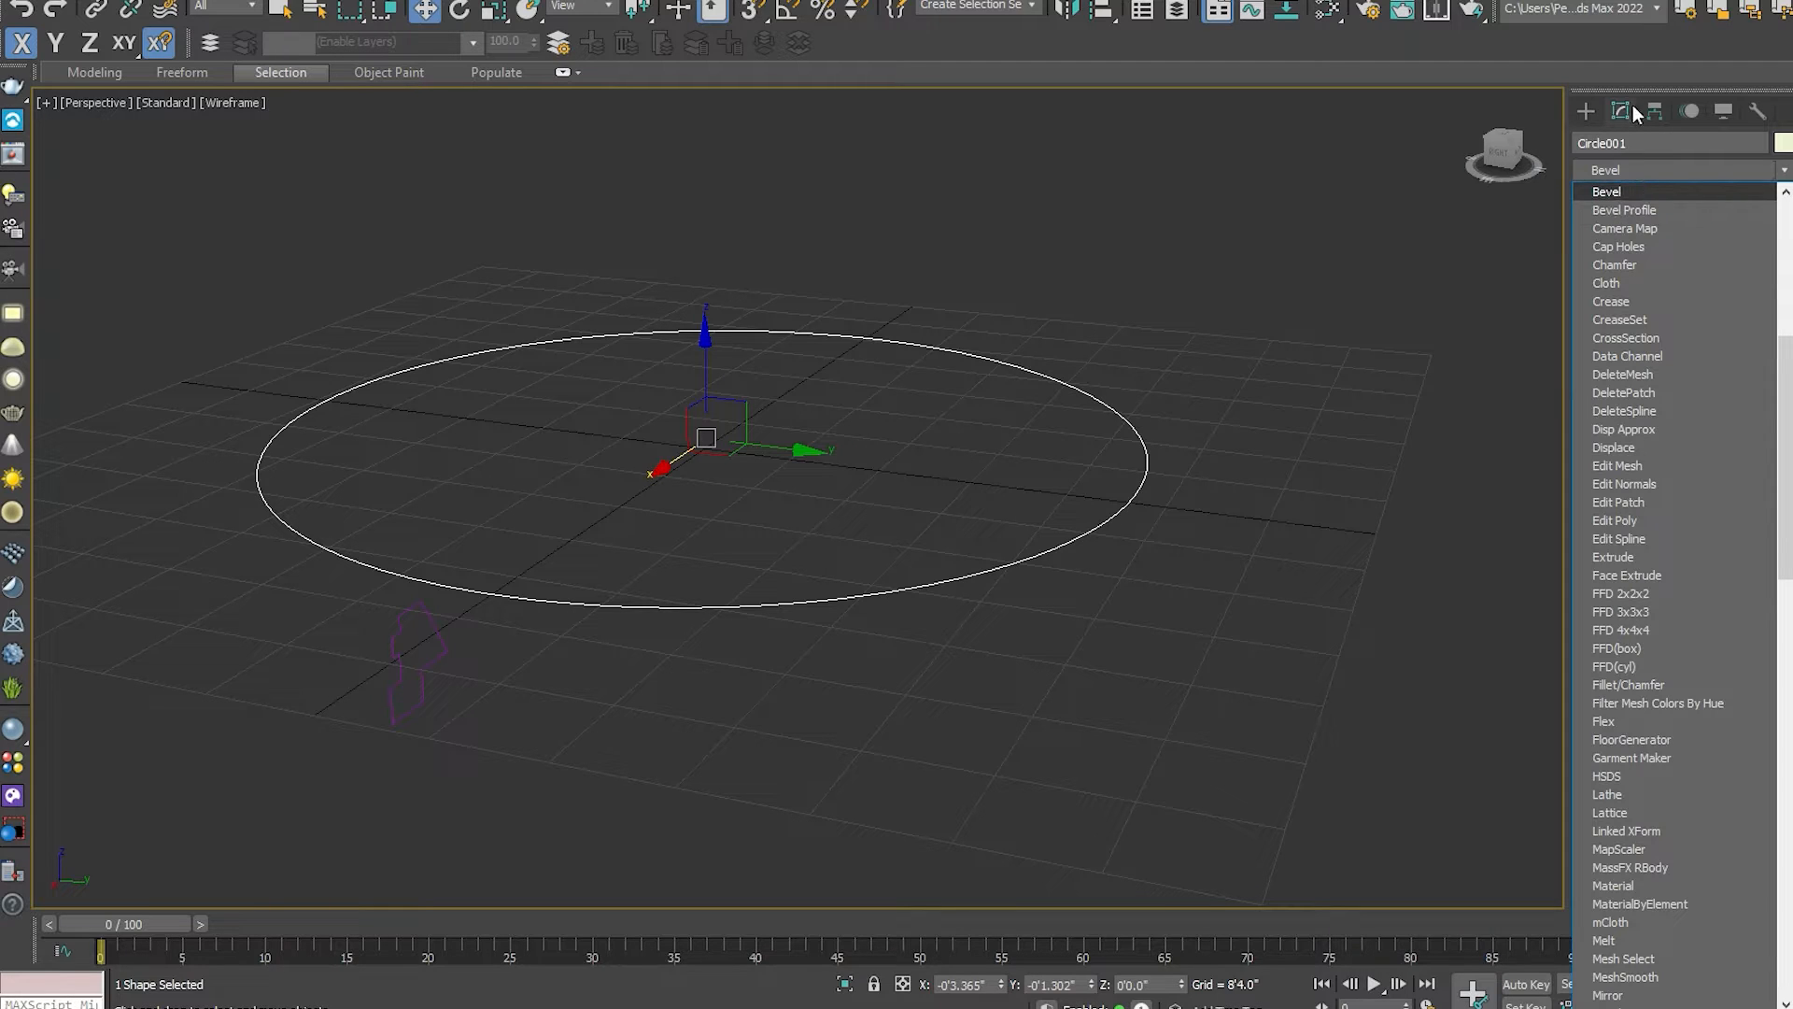
click(1636, 210)
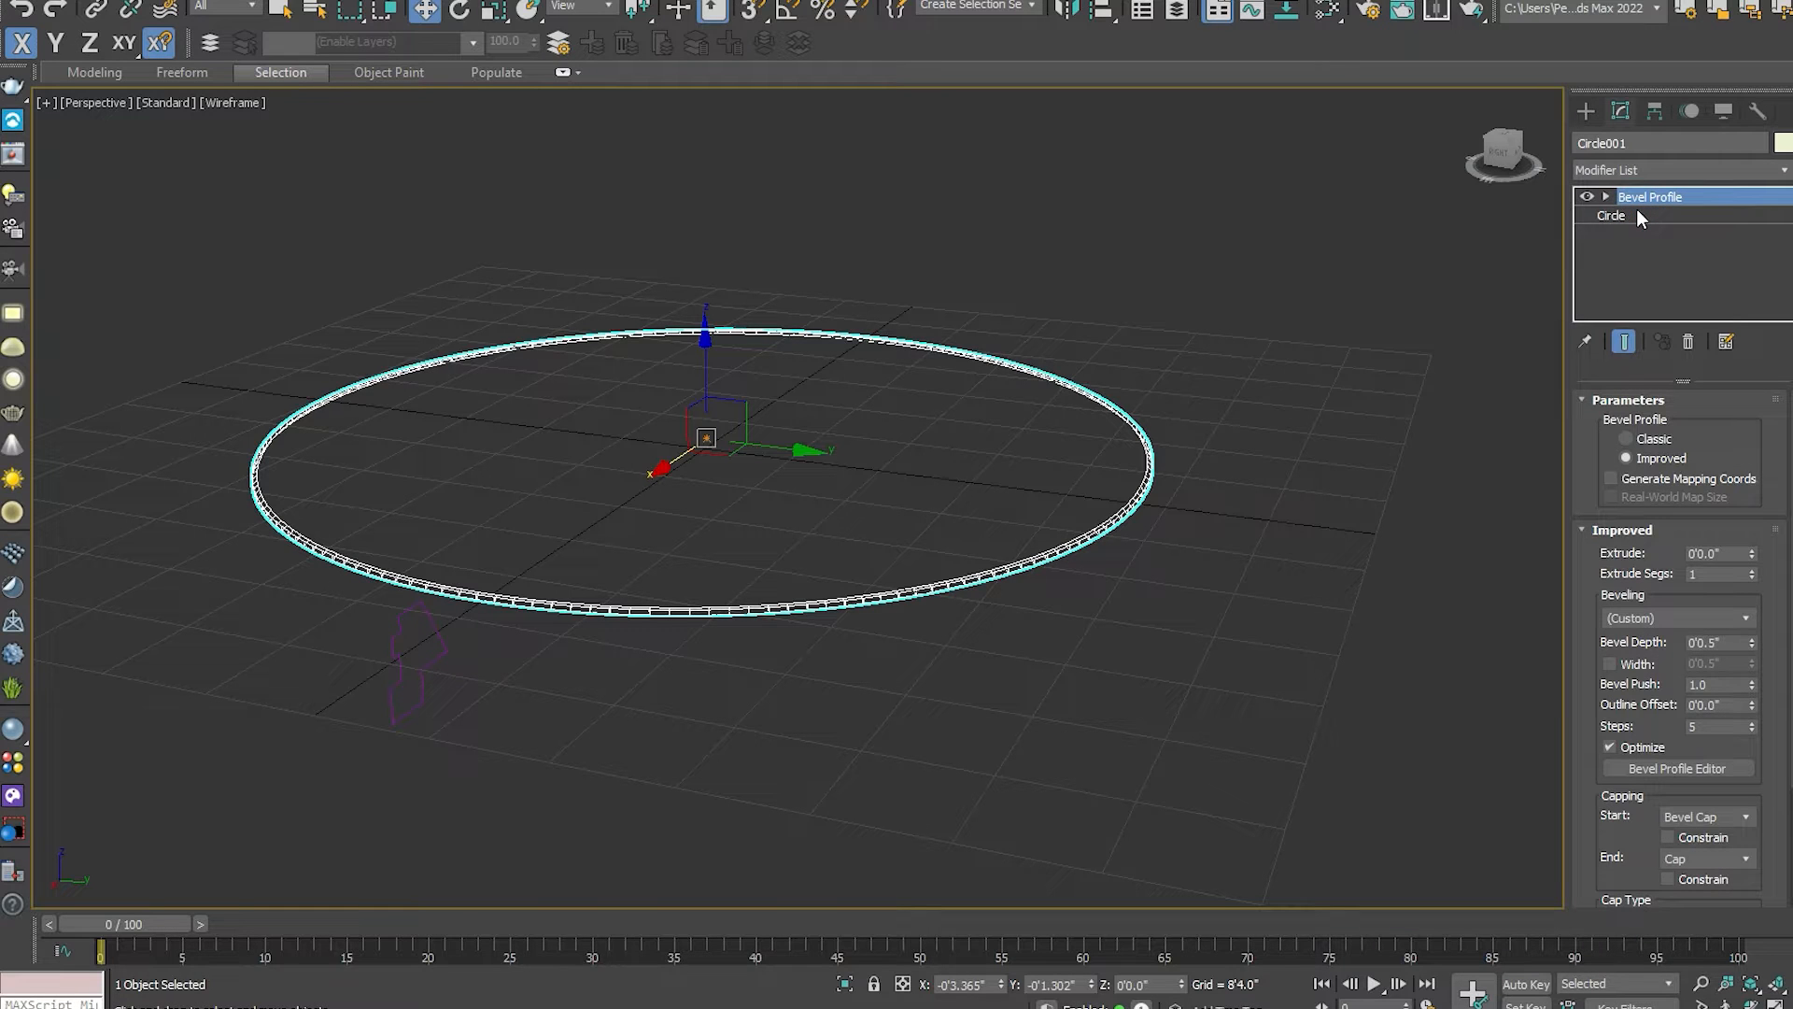
Display the viewport in Default Shading and examine the circle's surface from several angles.
key(F3)
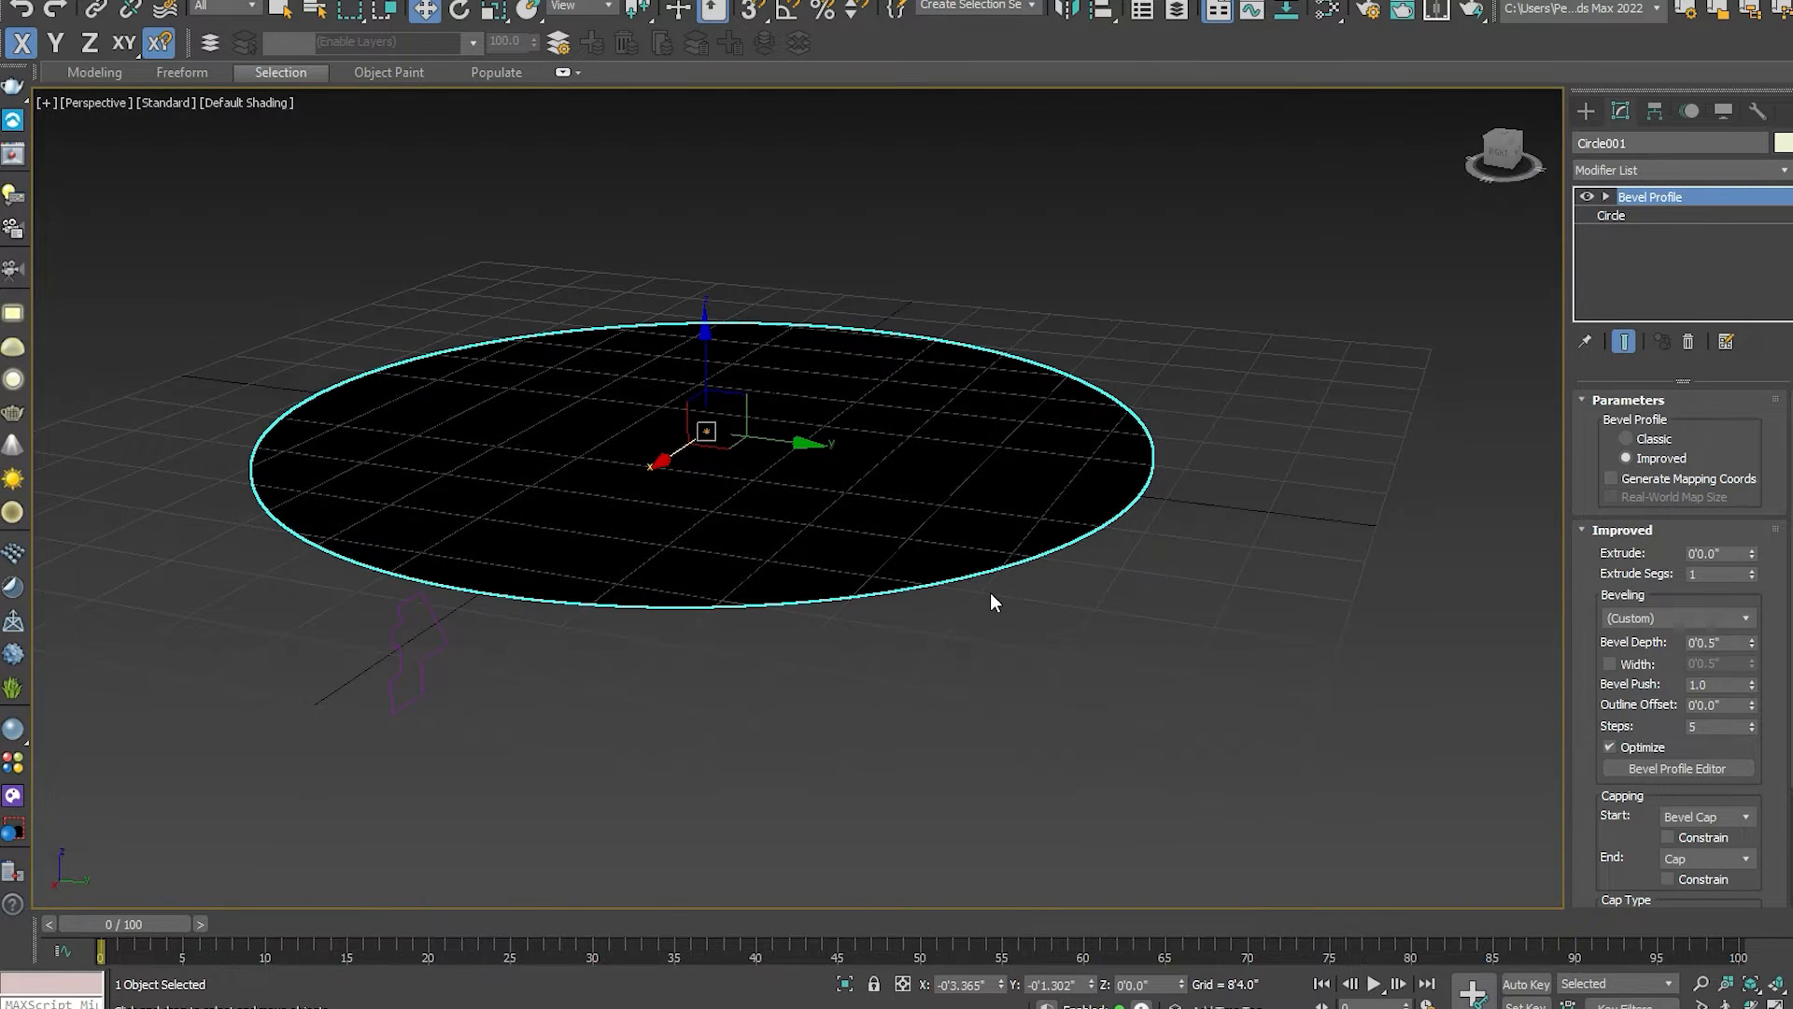
alt+middle_drag(828, 645, 768, 478)
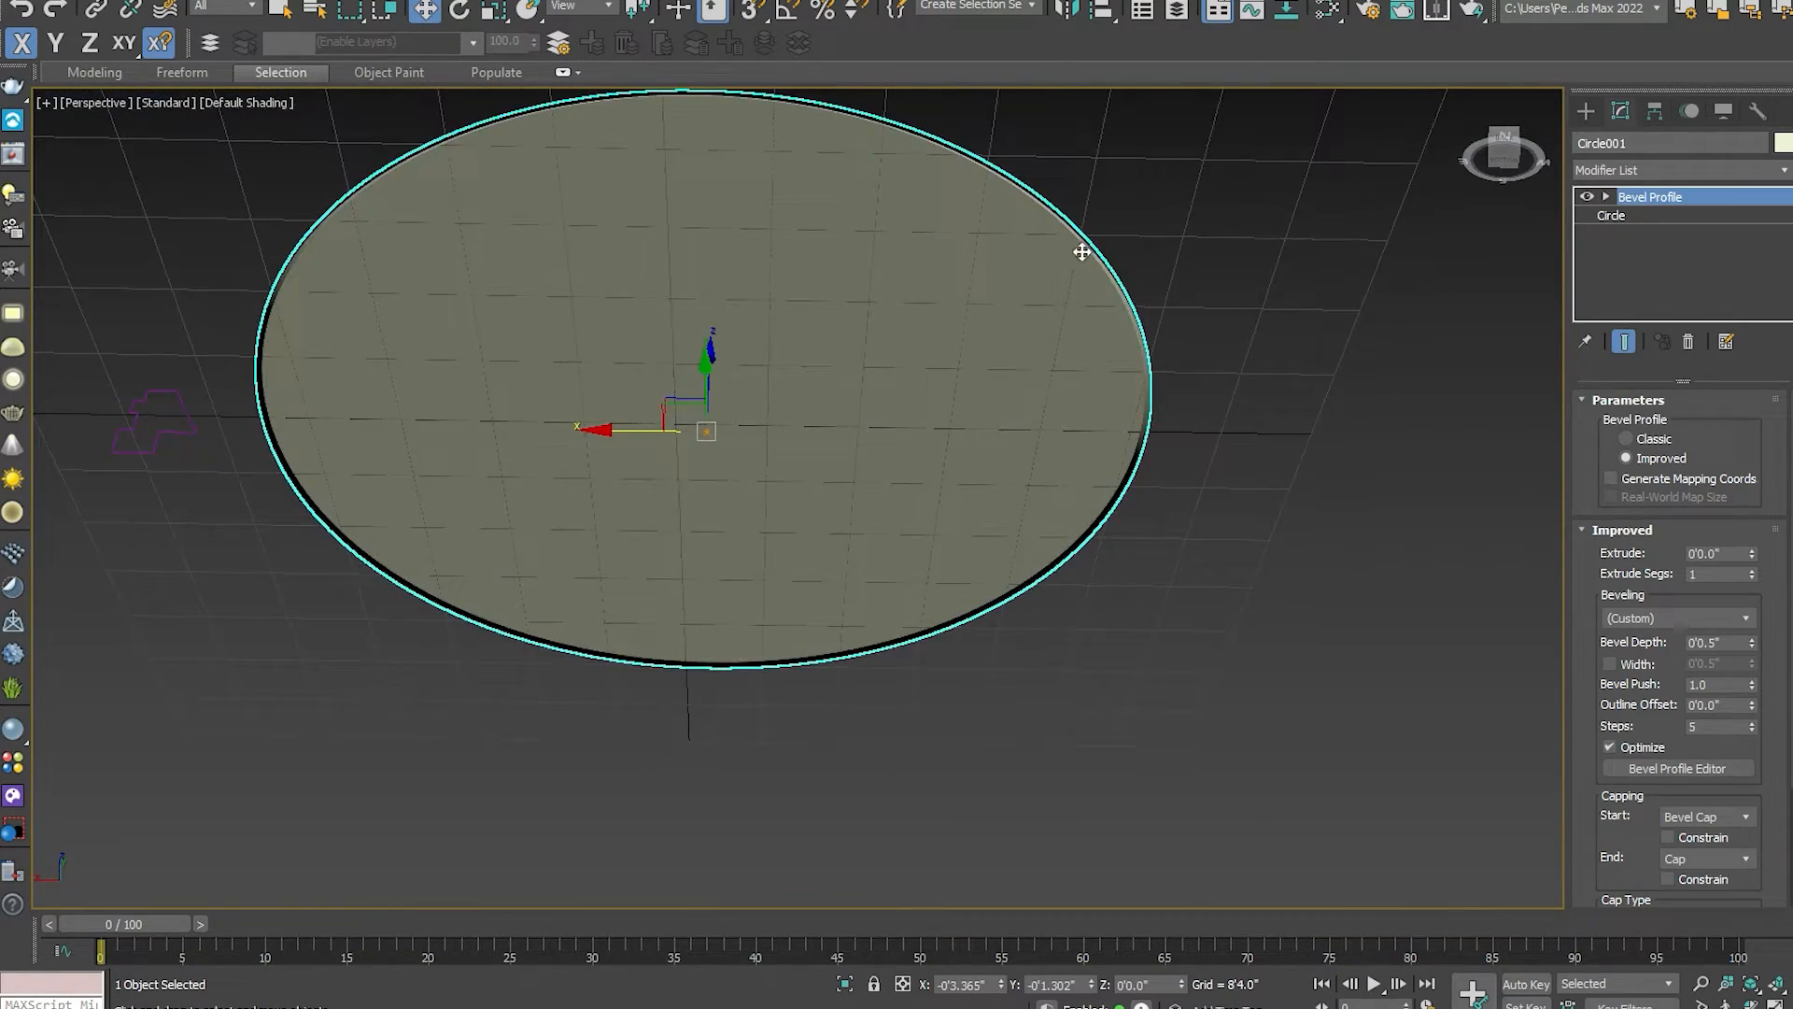
scroll(1082, 252, up, 5)
alt+middle_drag(1144, 237, 1059, 385)
scroll(1060, 385, down, 10)
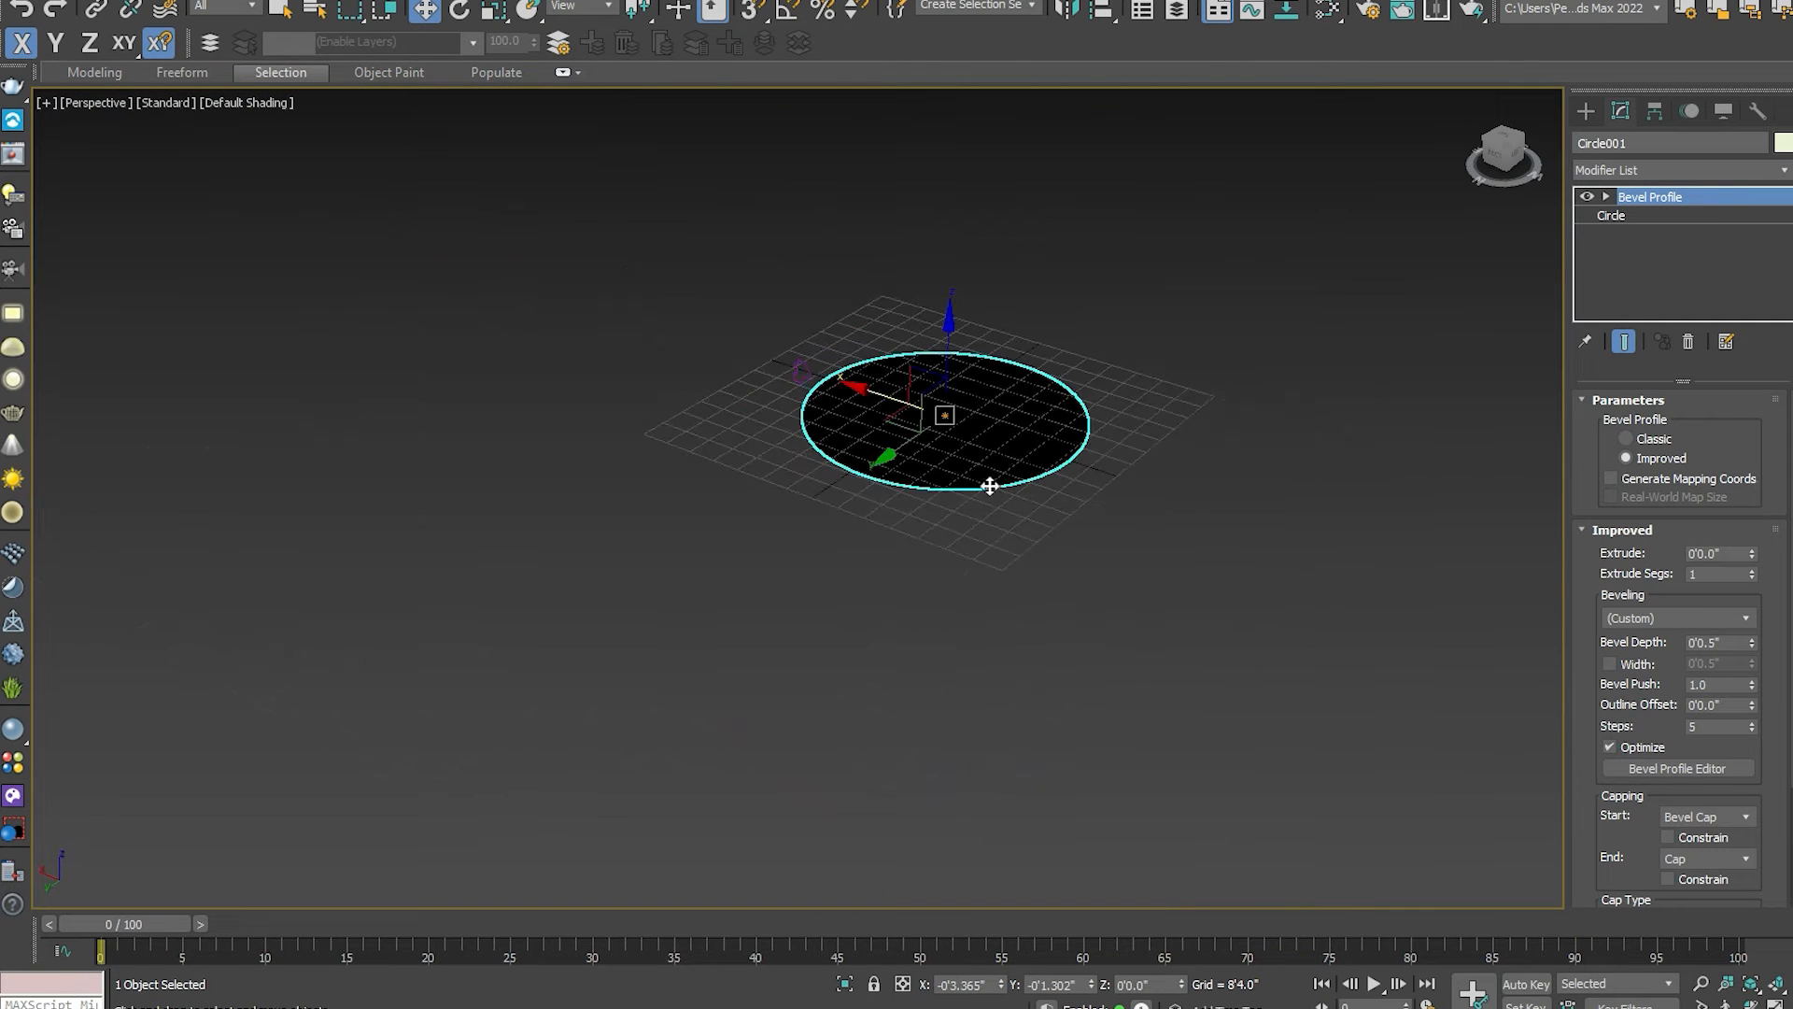
alt+middle_drag(954, 481, 1031, 520)
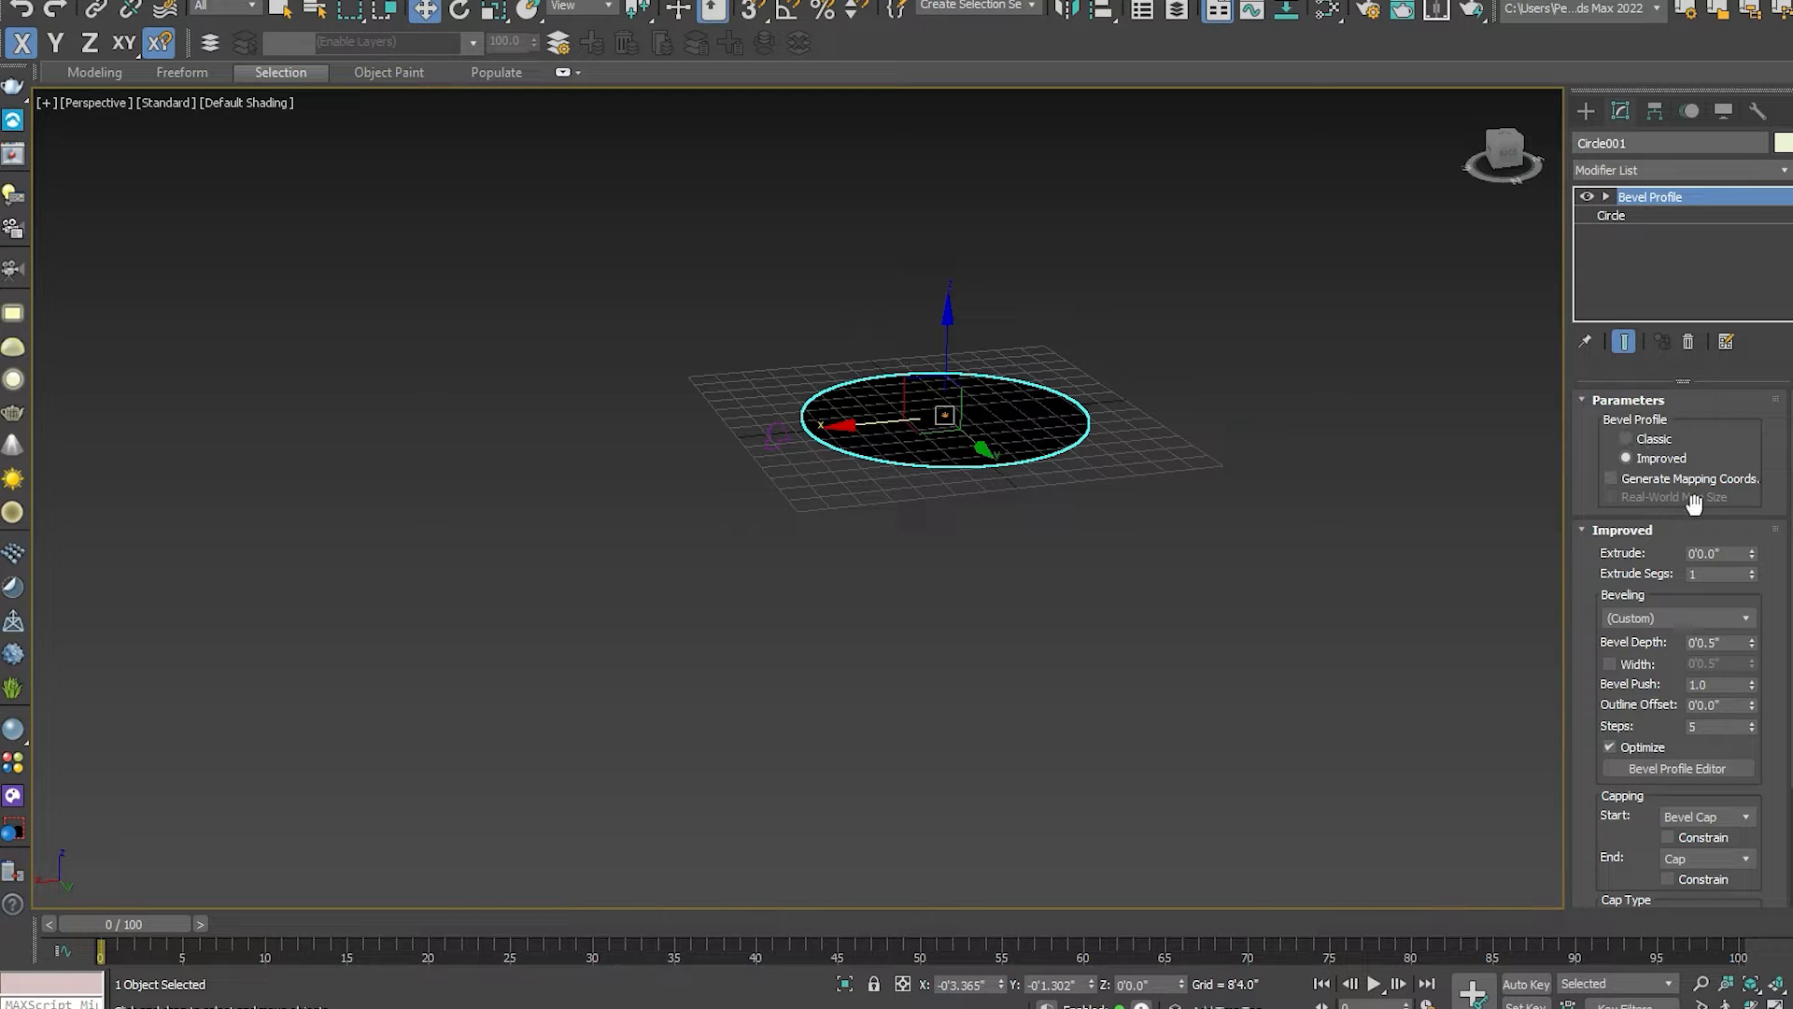
Set the Bevel Profile method to Classic and pick the stepped line as the circle's profile.
click(1642, 441)
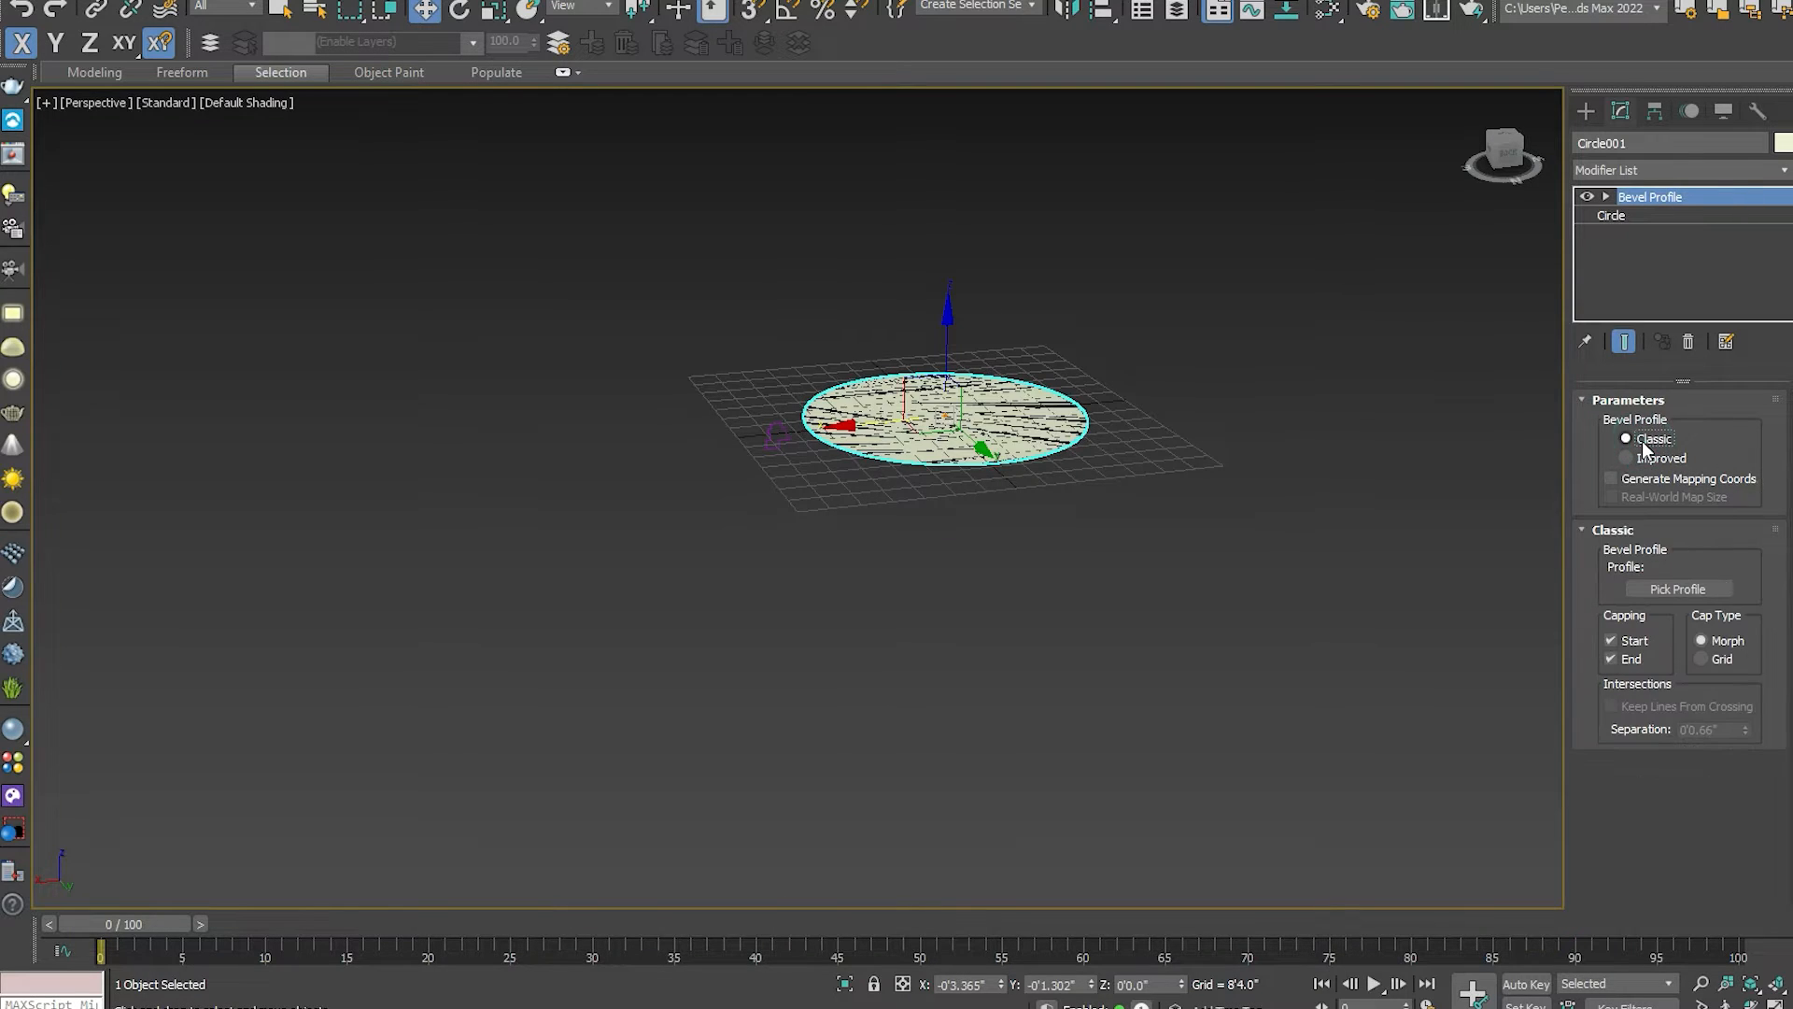
middle_drag(988, 491, 1000, 540)
scroll(917, 492, up, 8)
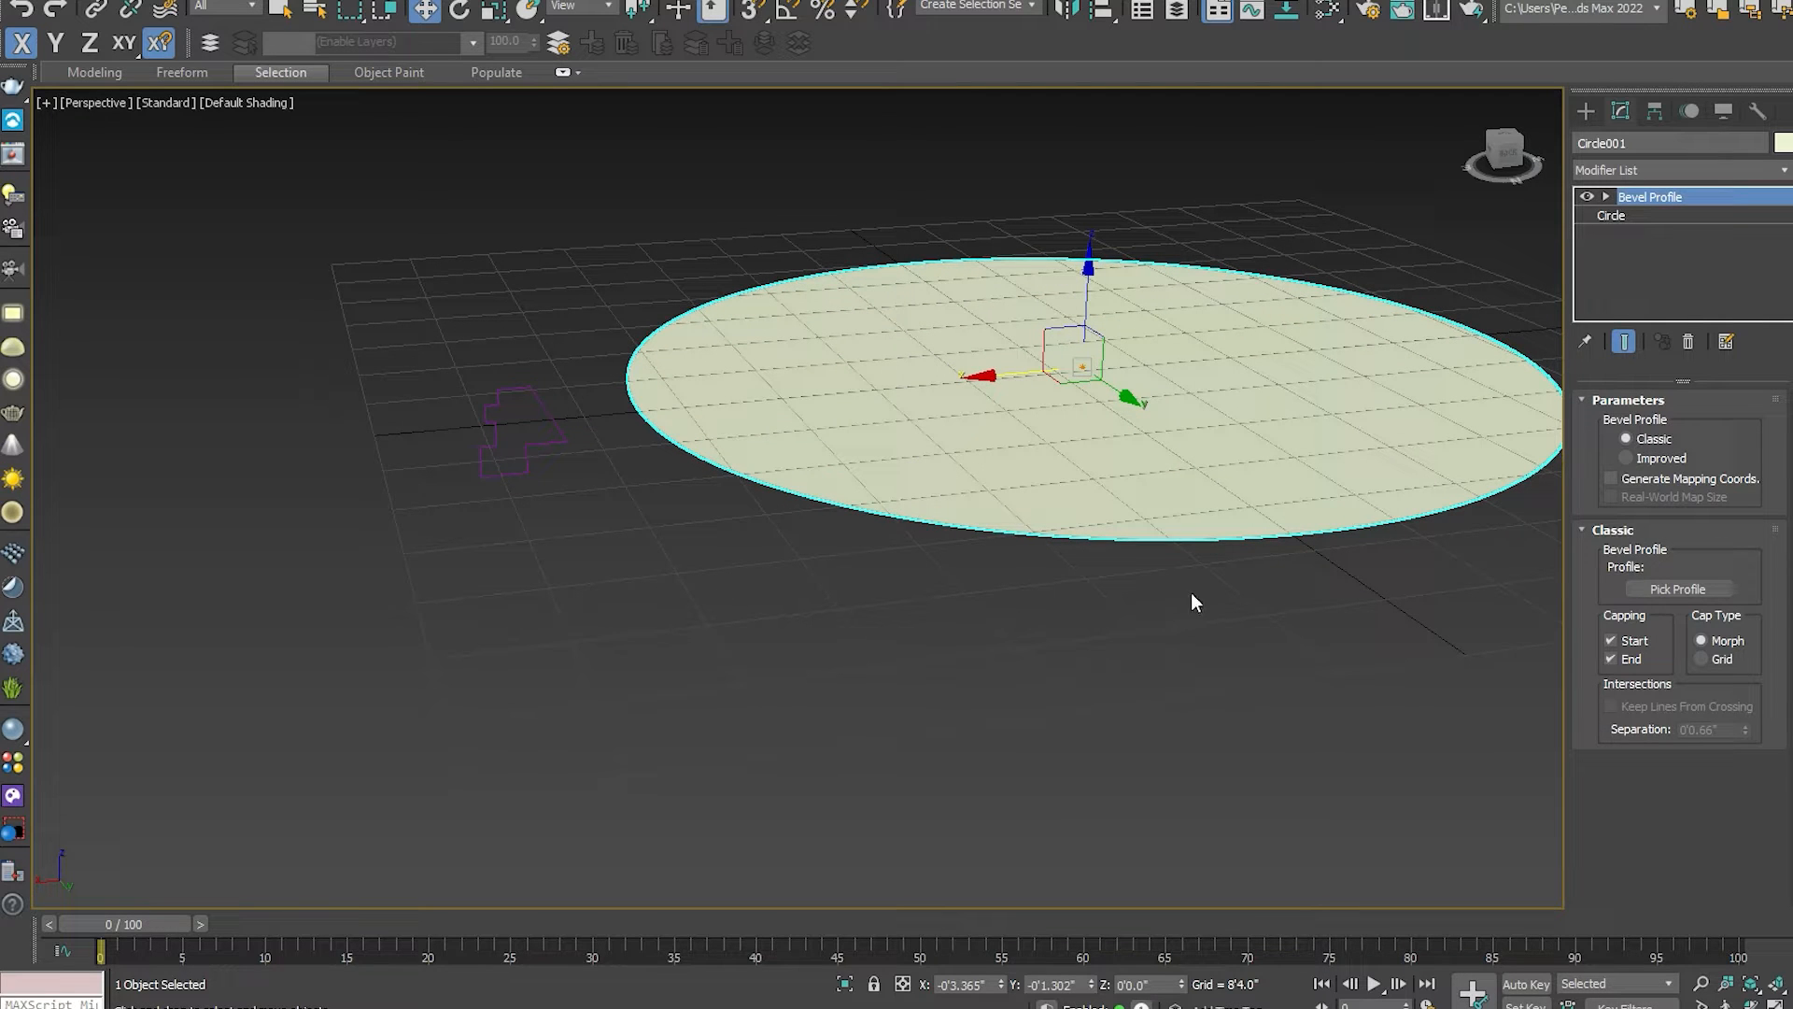
middle_drag(1190, 593, 1039, 591)
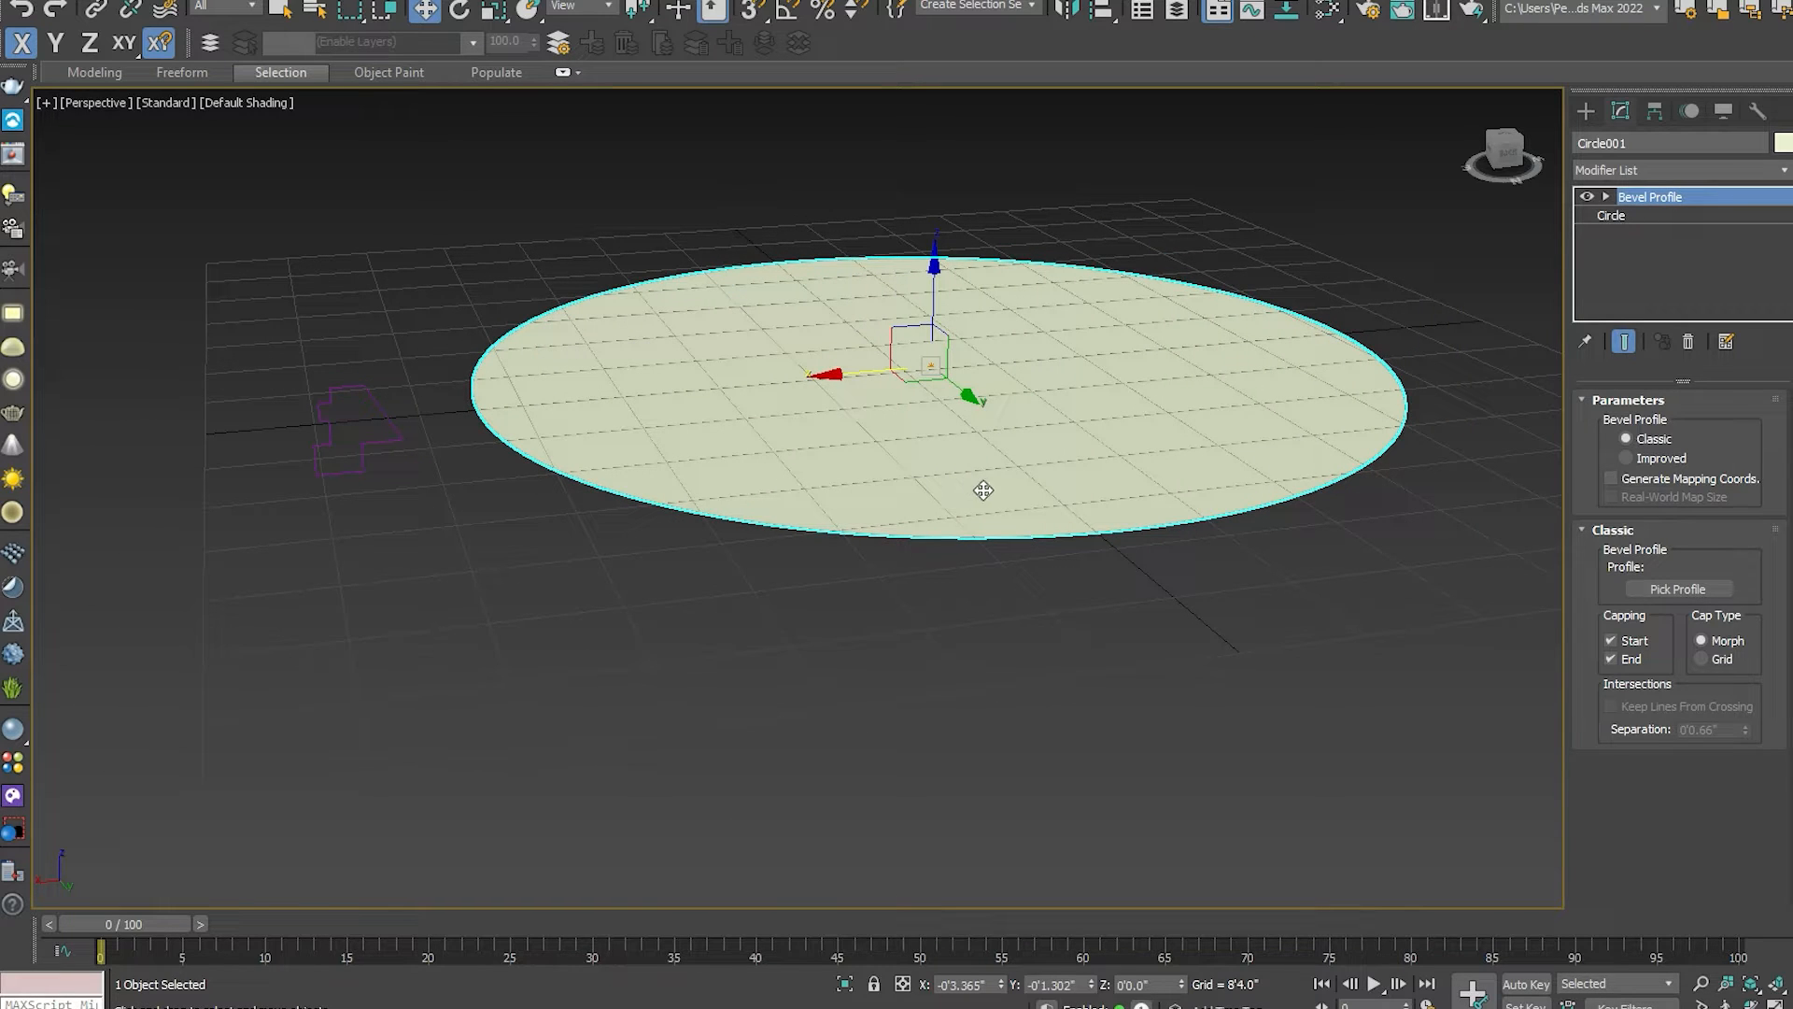
click(1677, 589)
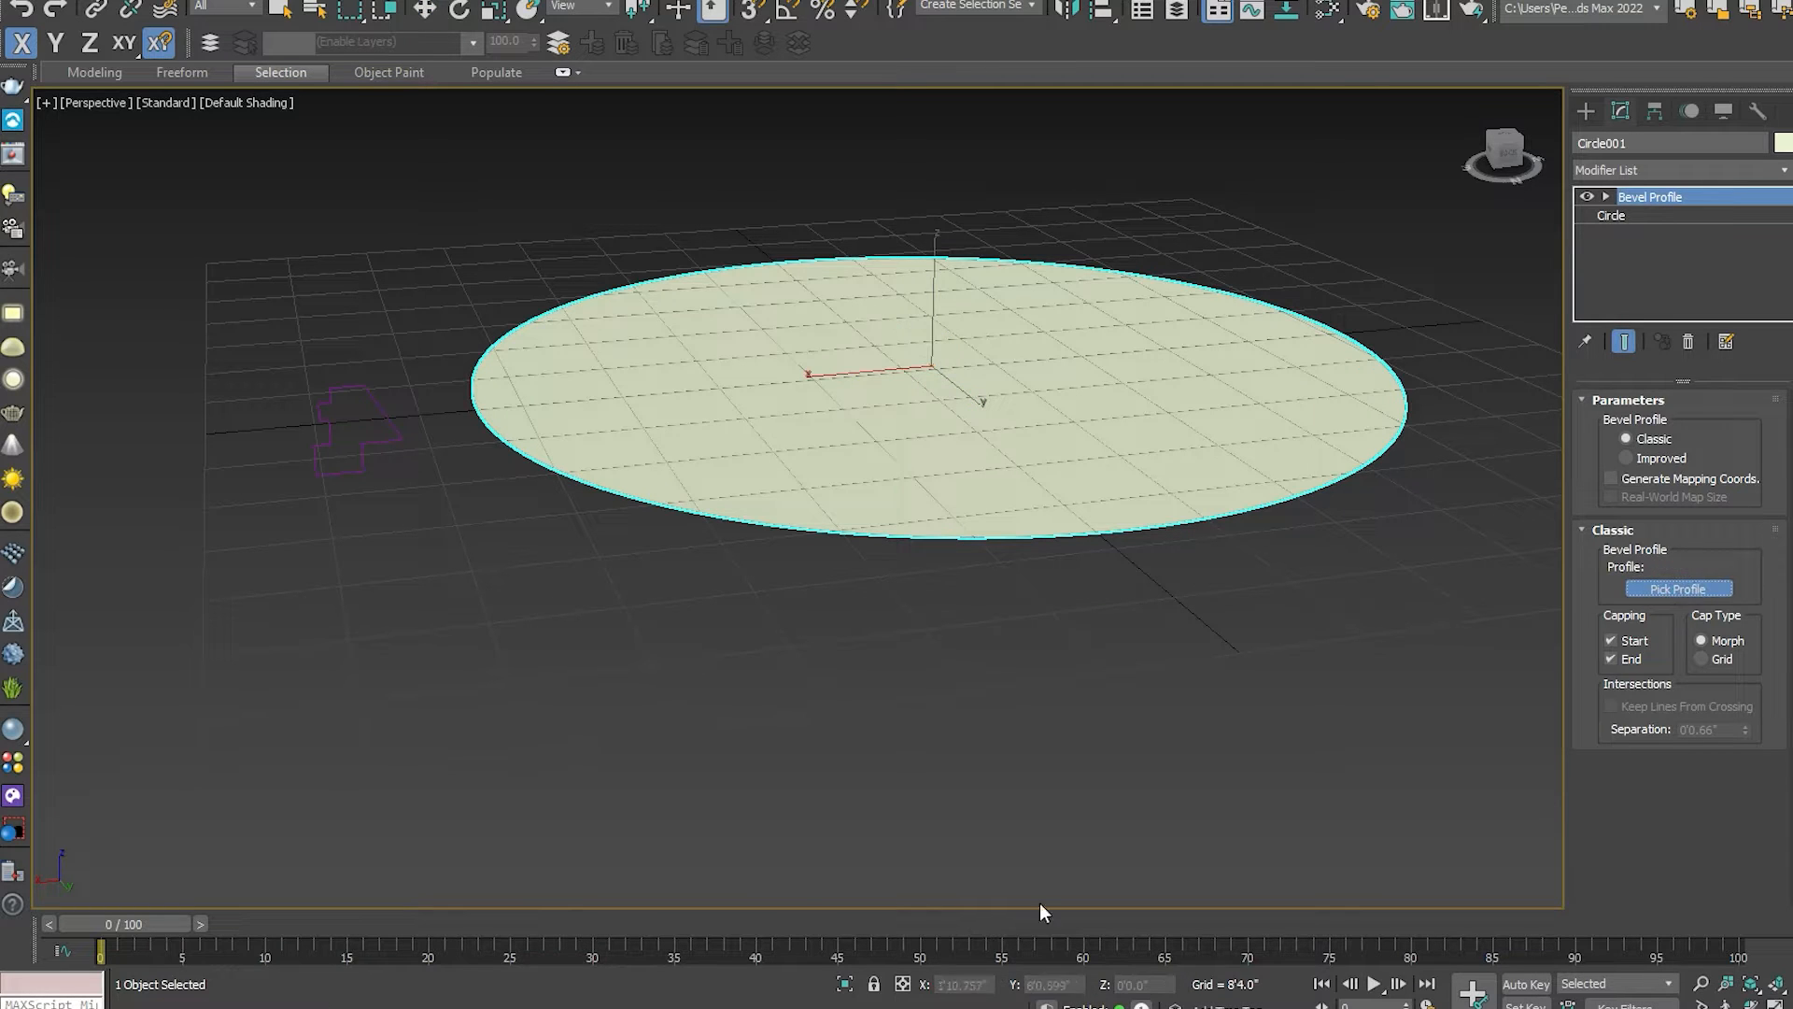
click(376, 406)
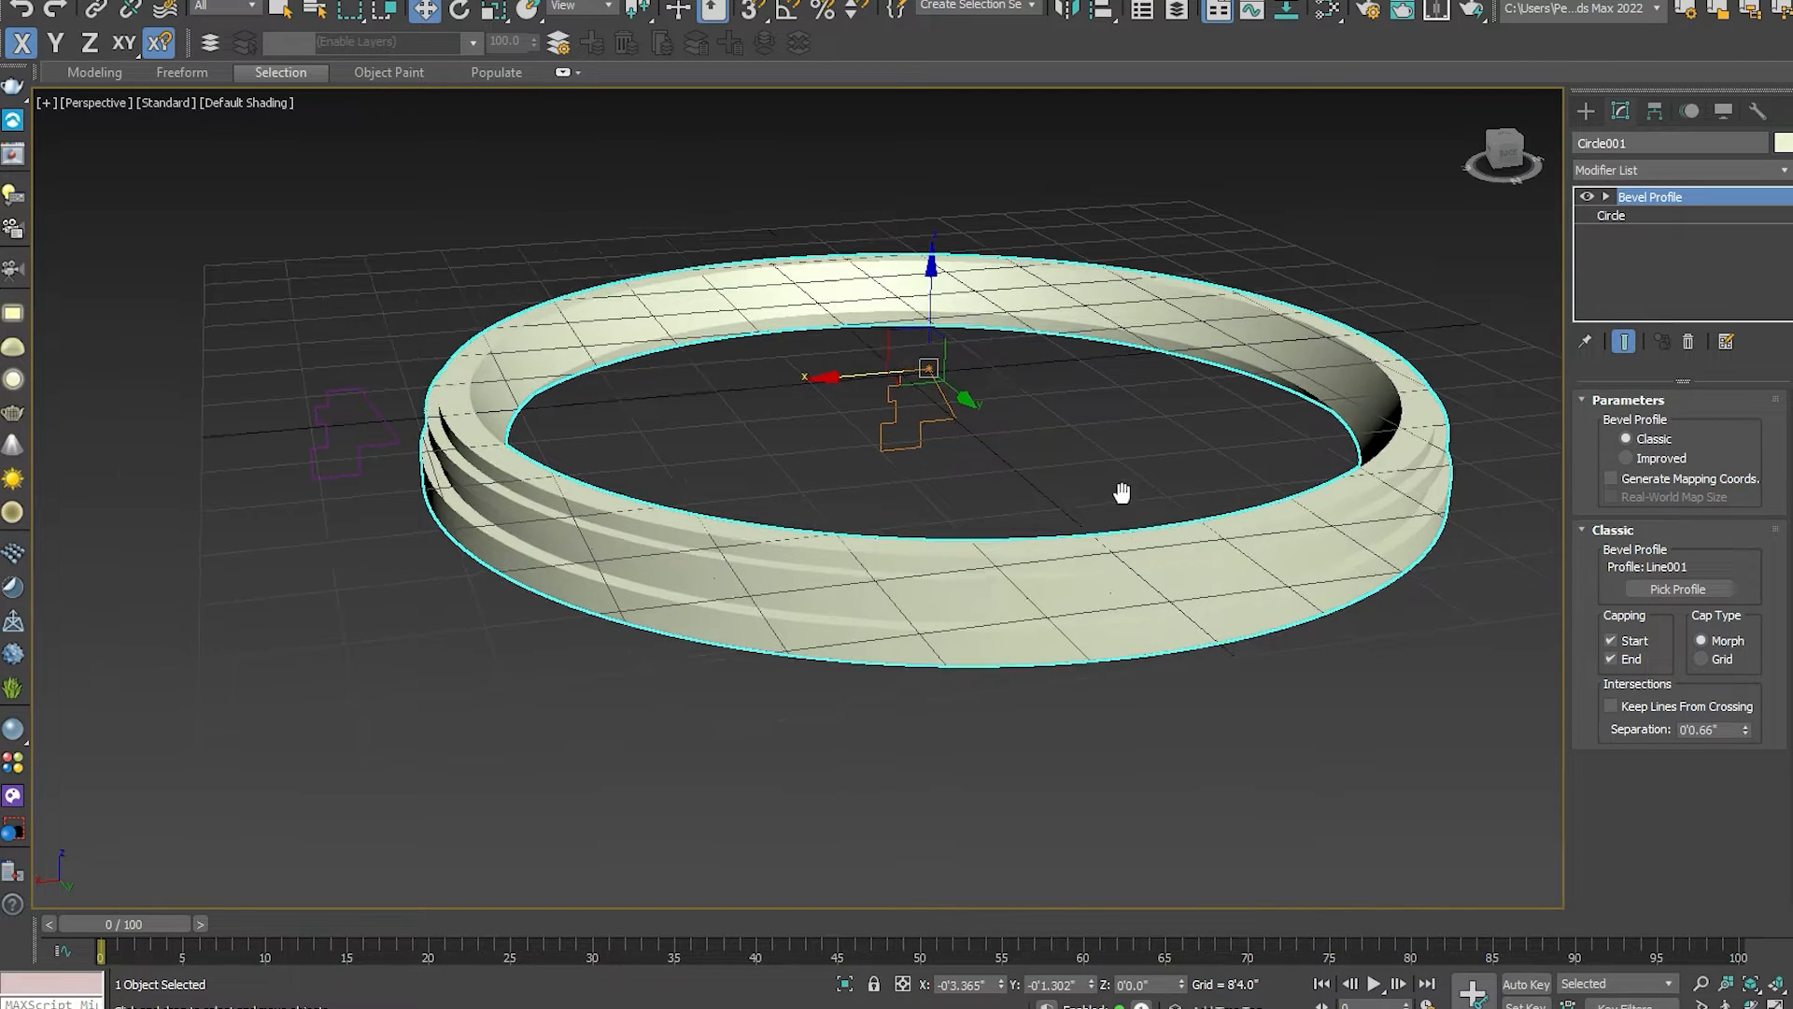
middle_drag(1121, 492, 1068, 532)
alt+middle_drag(903, 656, 996, 596)
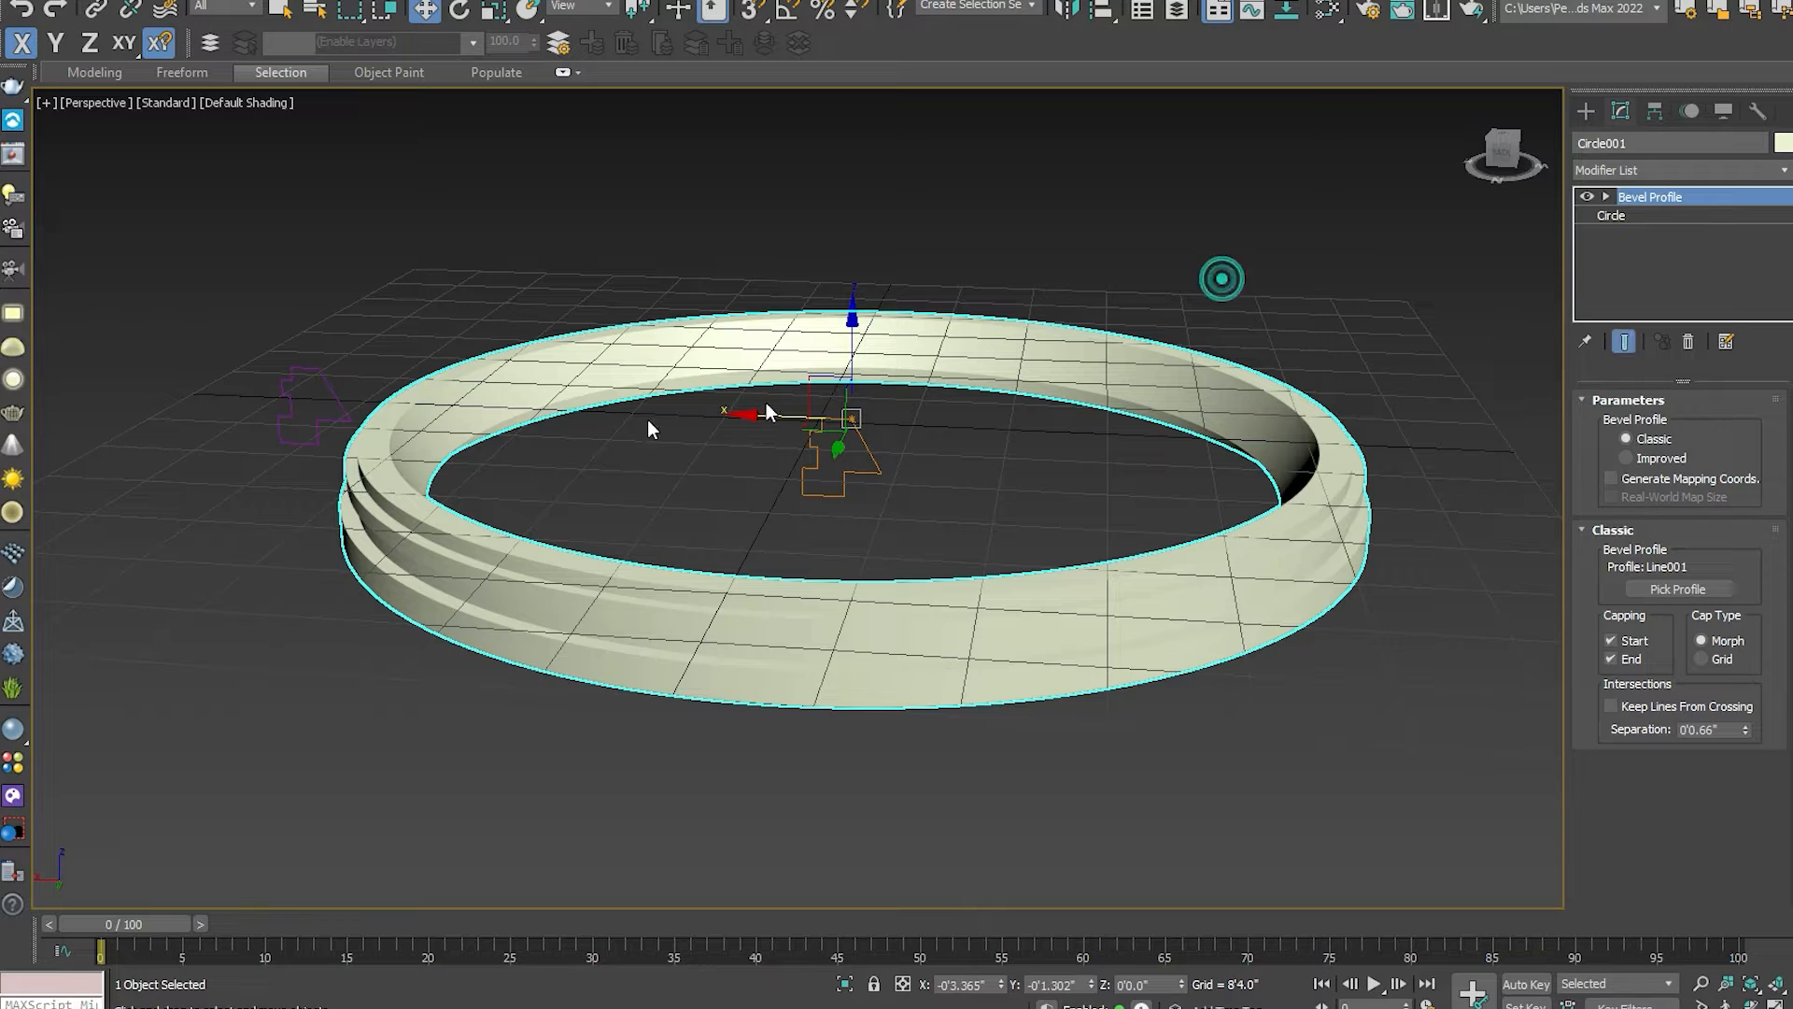
Select the profile line and, at Vertex level, move its pointed inner vertex toward the ring to about X 4'2.174".
click(319, 346)
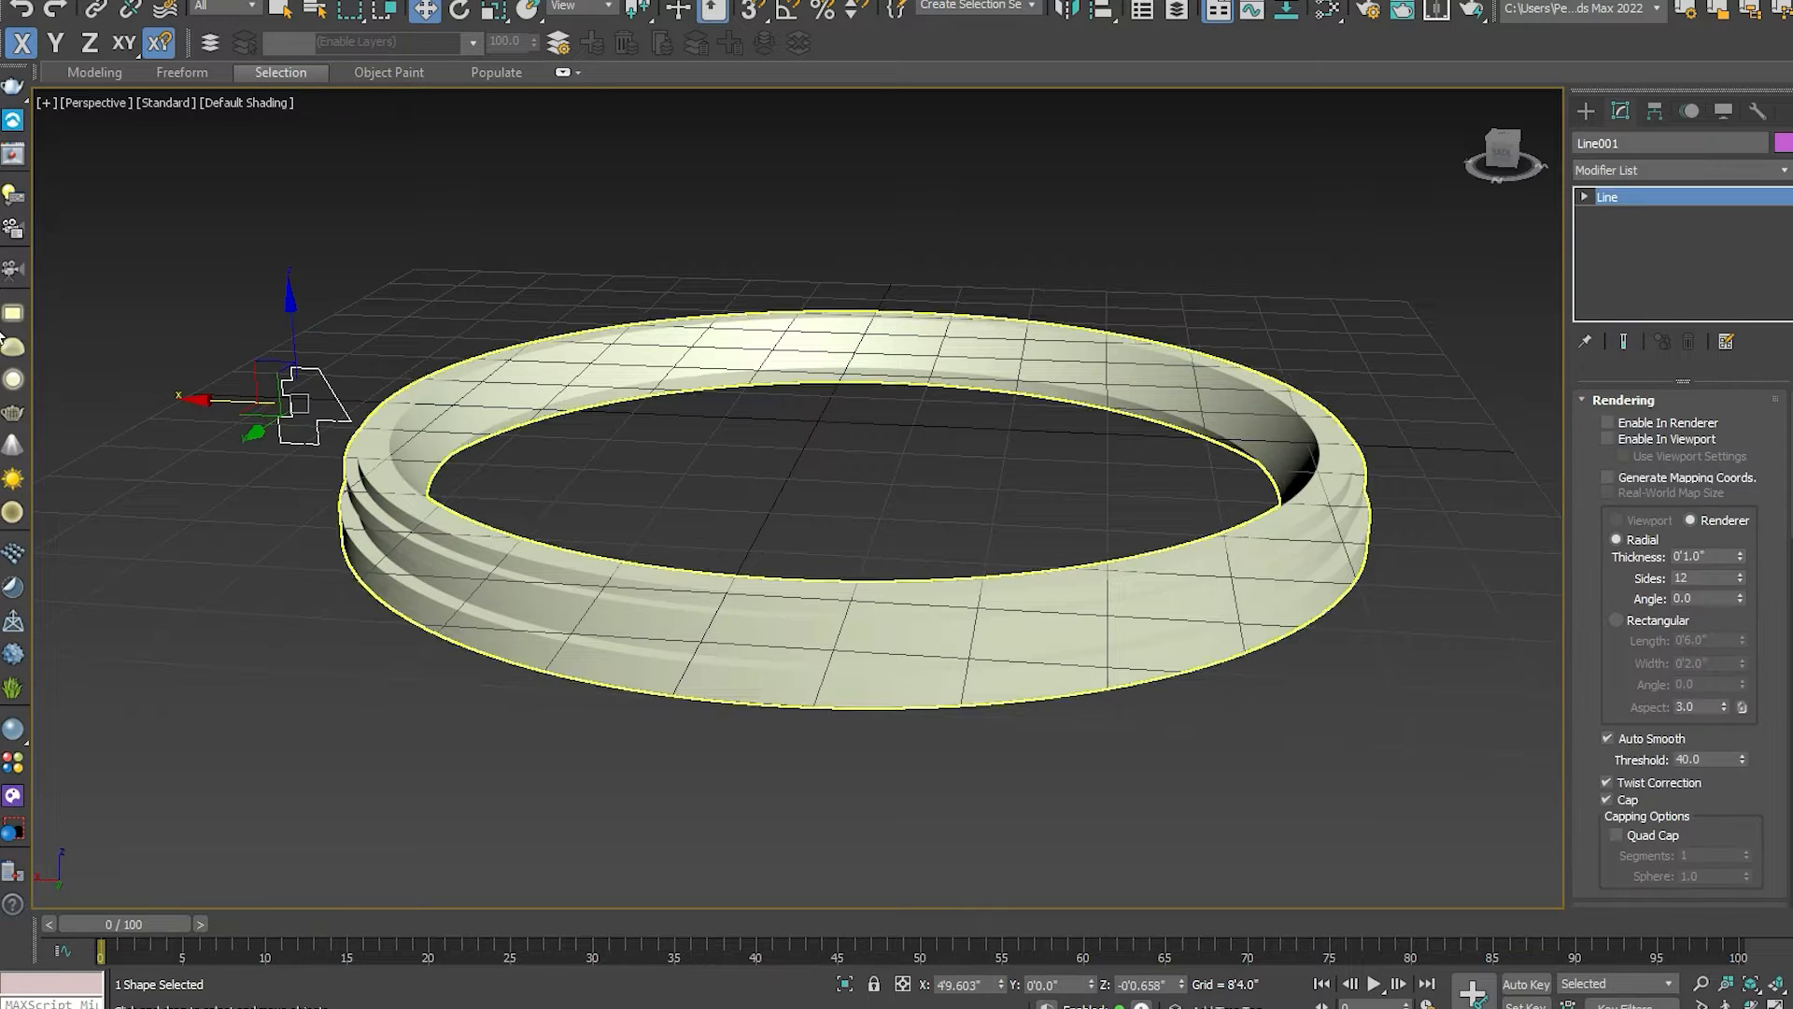
scroll(440, 480, up, 4)
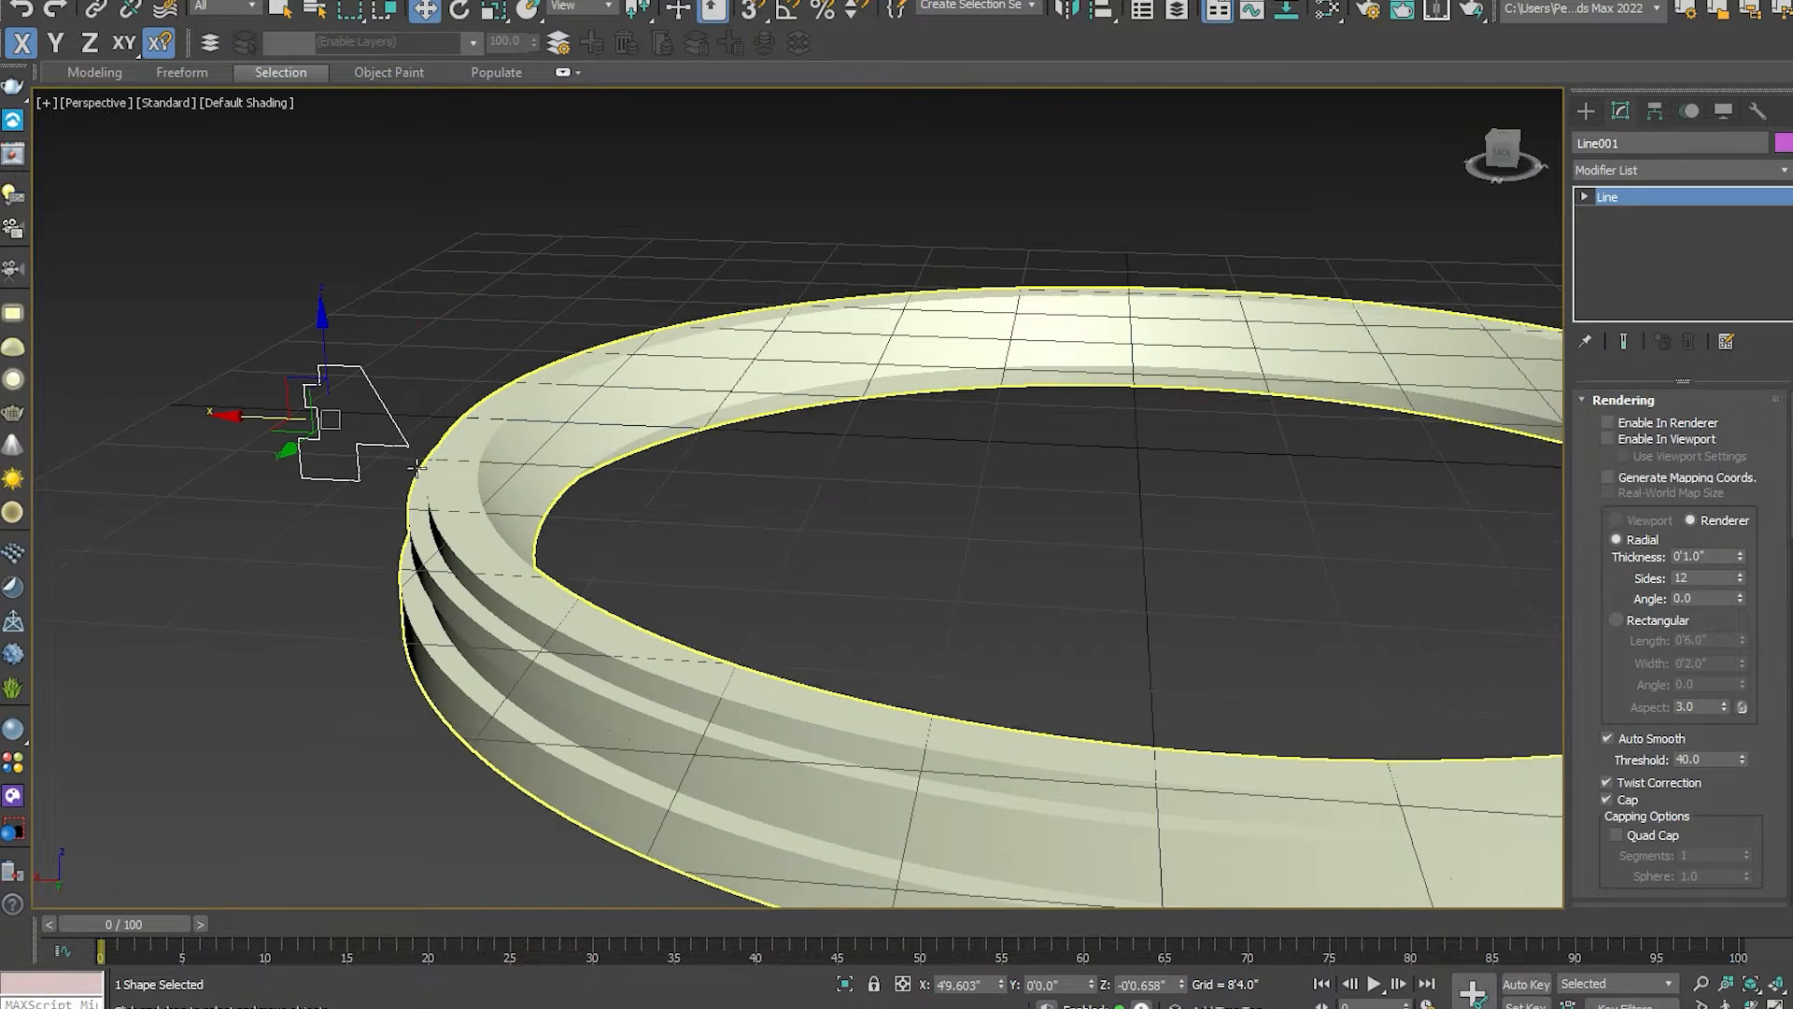
click(1618, 216)
click(410, 444)
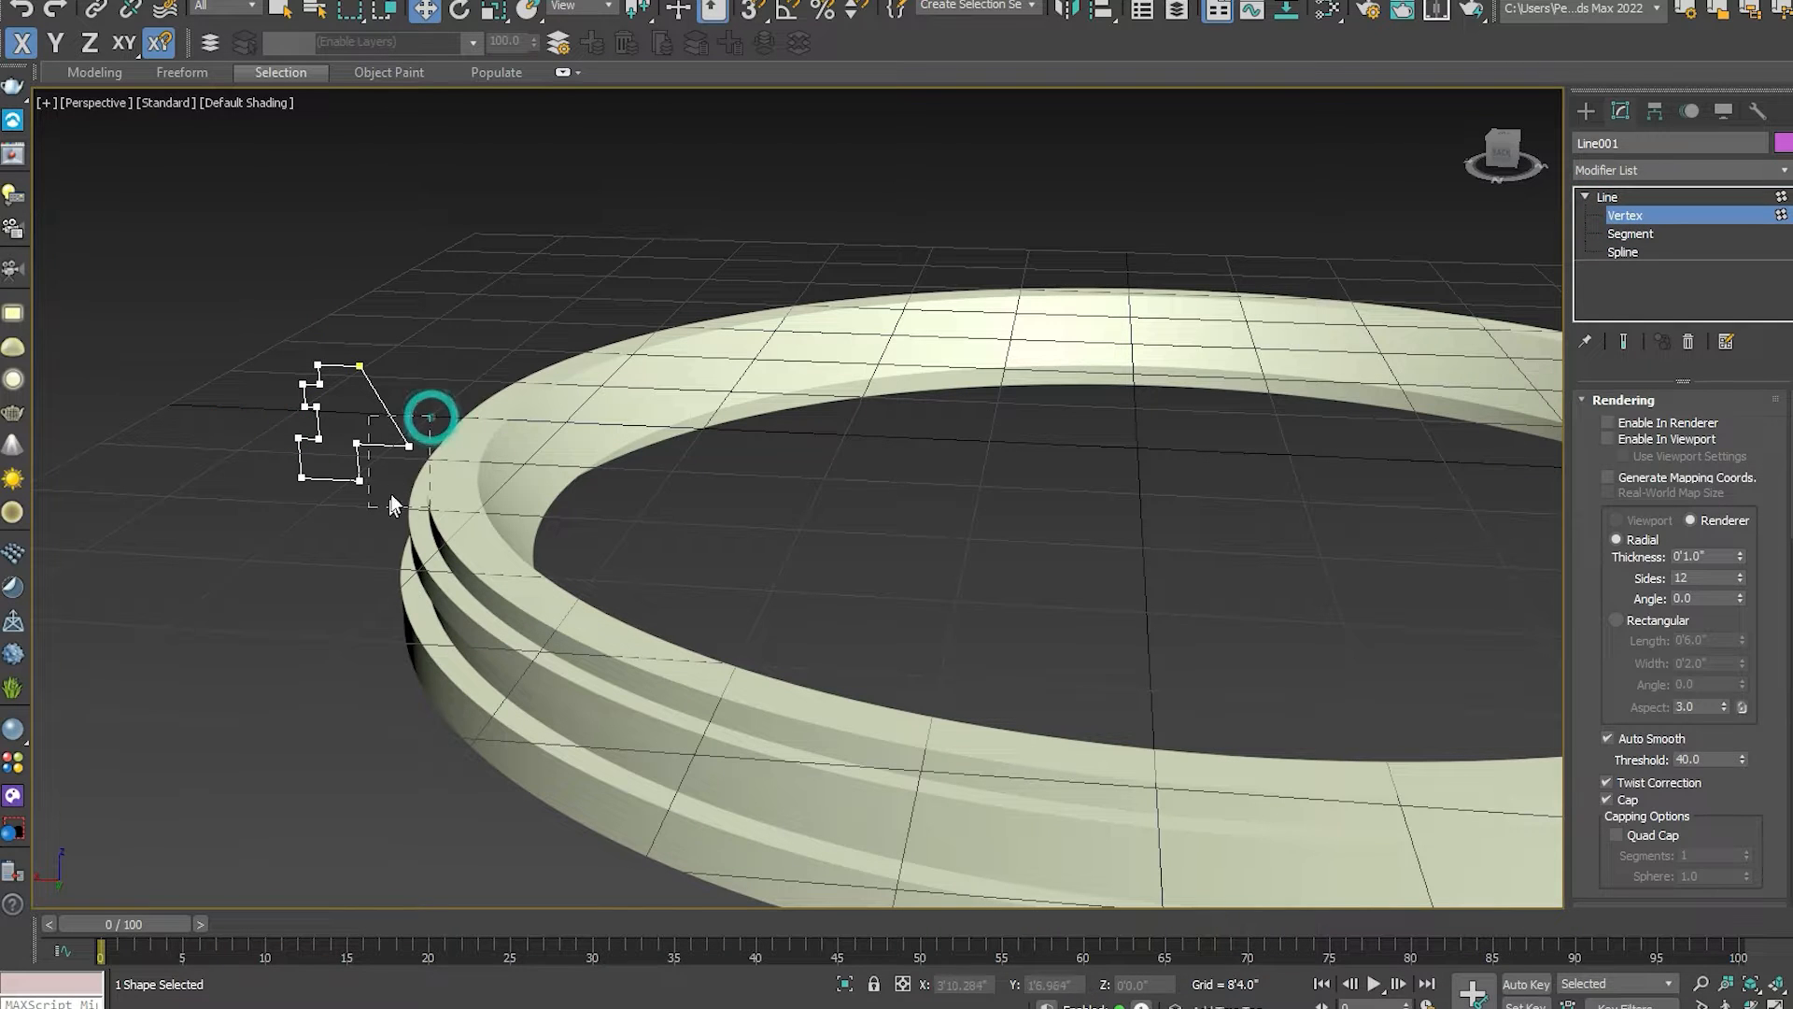
mouse_move(409, 445)
mouse_down()
mouse_move(308, 444)
mouse_move(428, 446)
mouse_up()
Move the pointed inner vertex up and back toward the profile, to about X 4'4.908" and Z 0'0.052".
scroll(700, 551, down, 5)
alt+middle_drag(621, 573, 682, 621)
scroll(400, 353, up, 3)
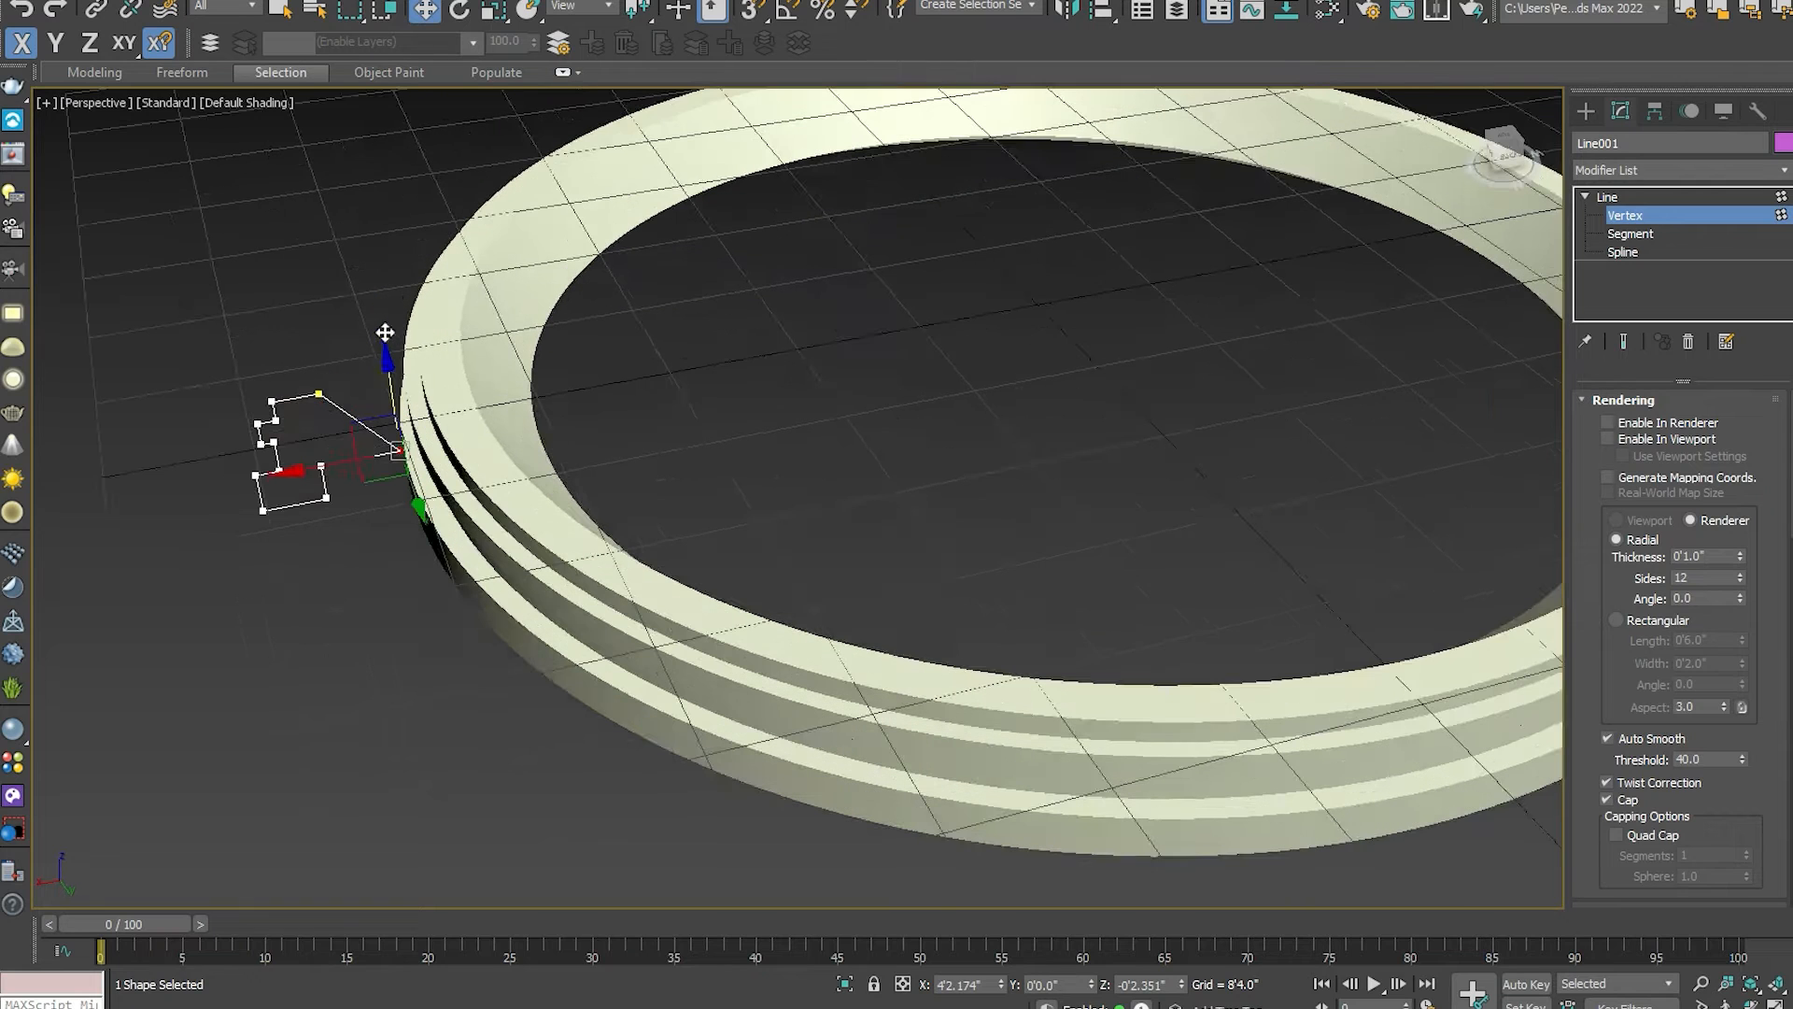
drag(386, 378, 276, 444)
scroll(358, 450, up, 3)
scroll(361, 446, up, 2)
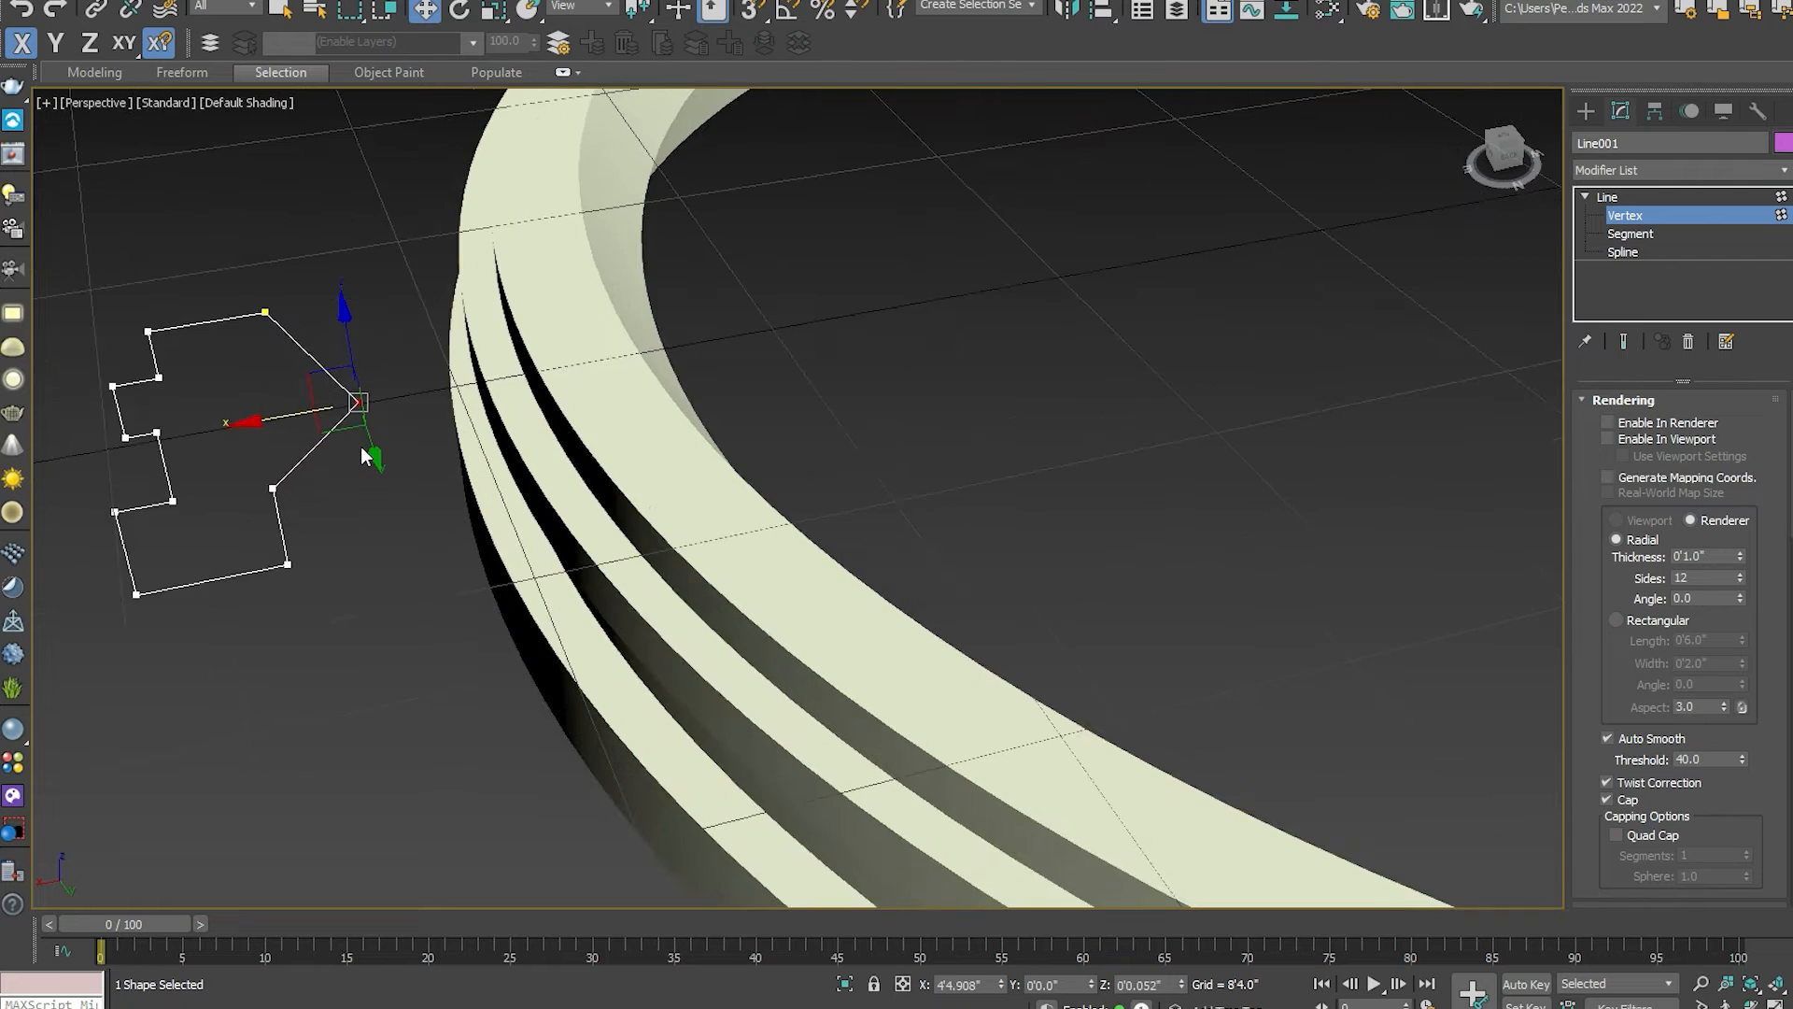
scroll(361, 445, down, 2)
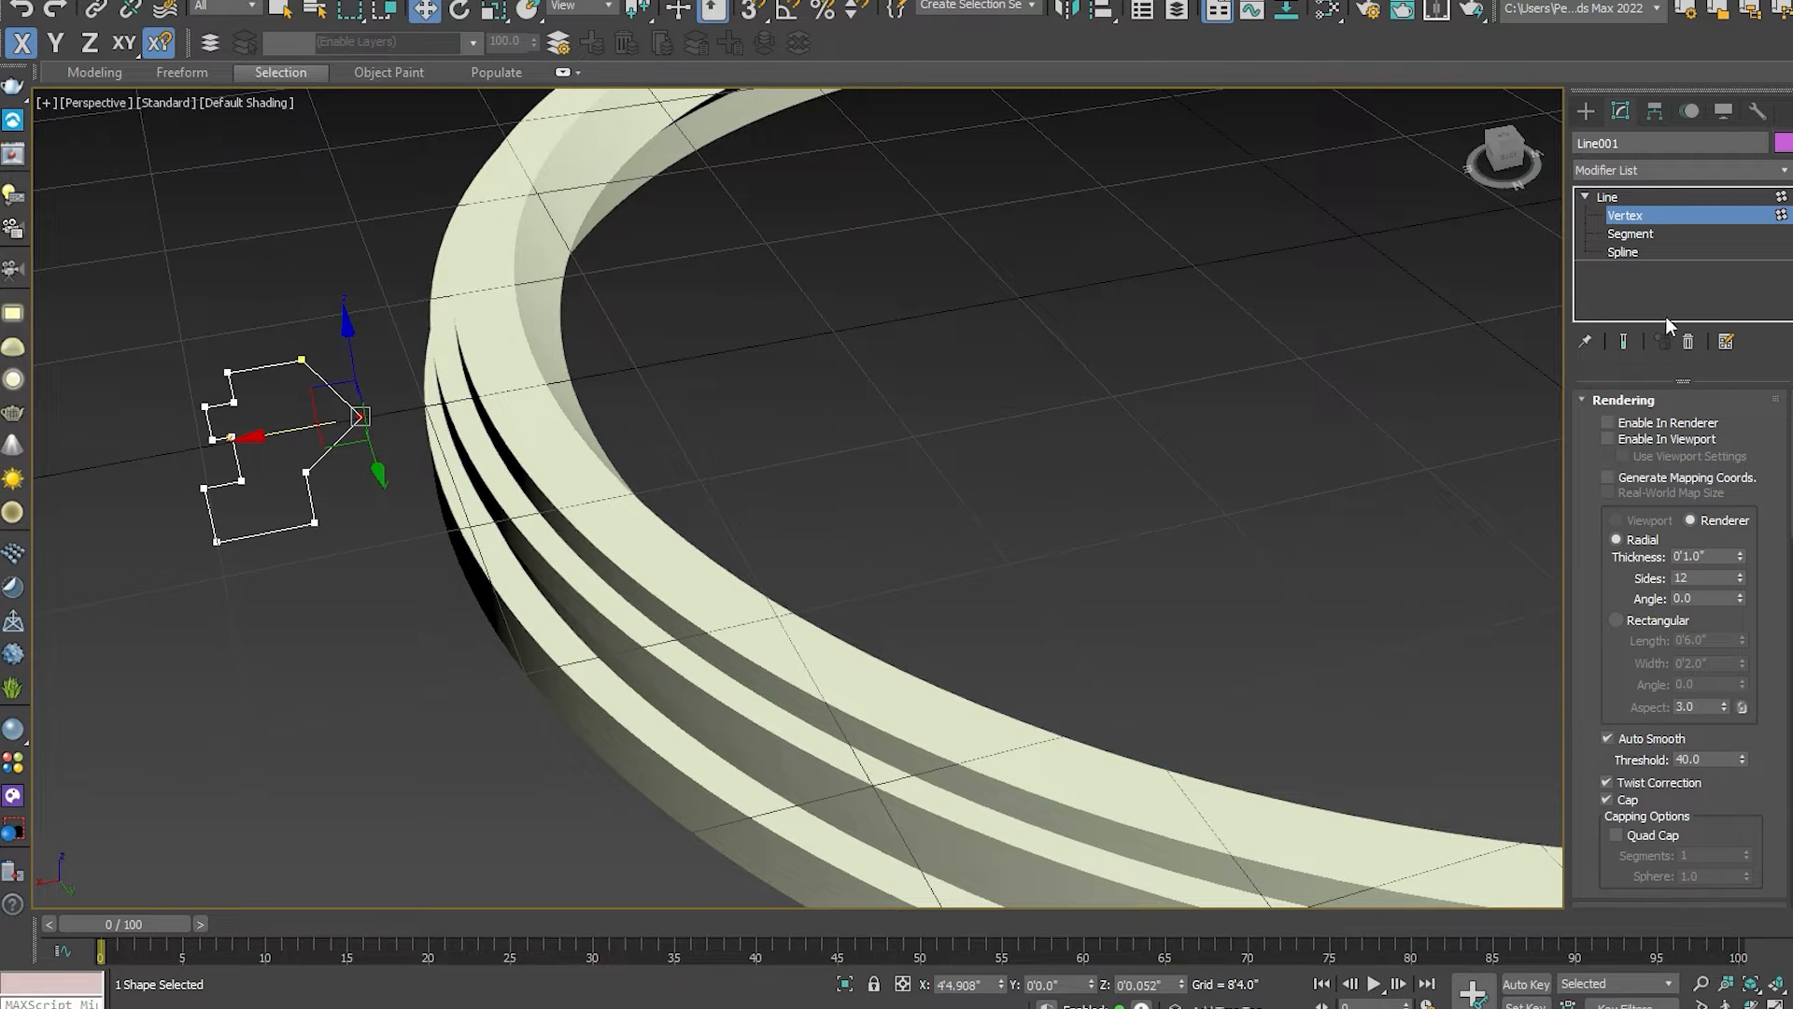
Fillet the pointed inner vertex of the profile line by about 0'1.949" and leave Vertex level.
scroll(1644, 560, down, 5)
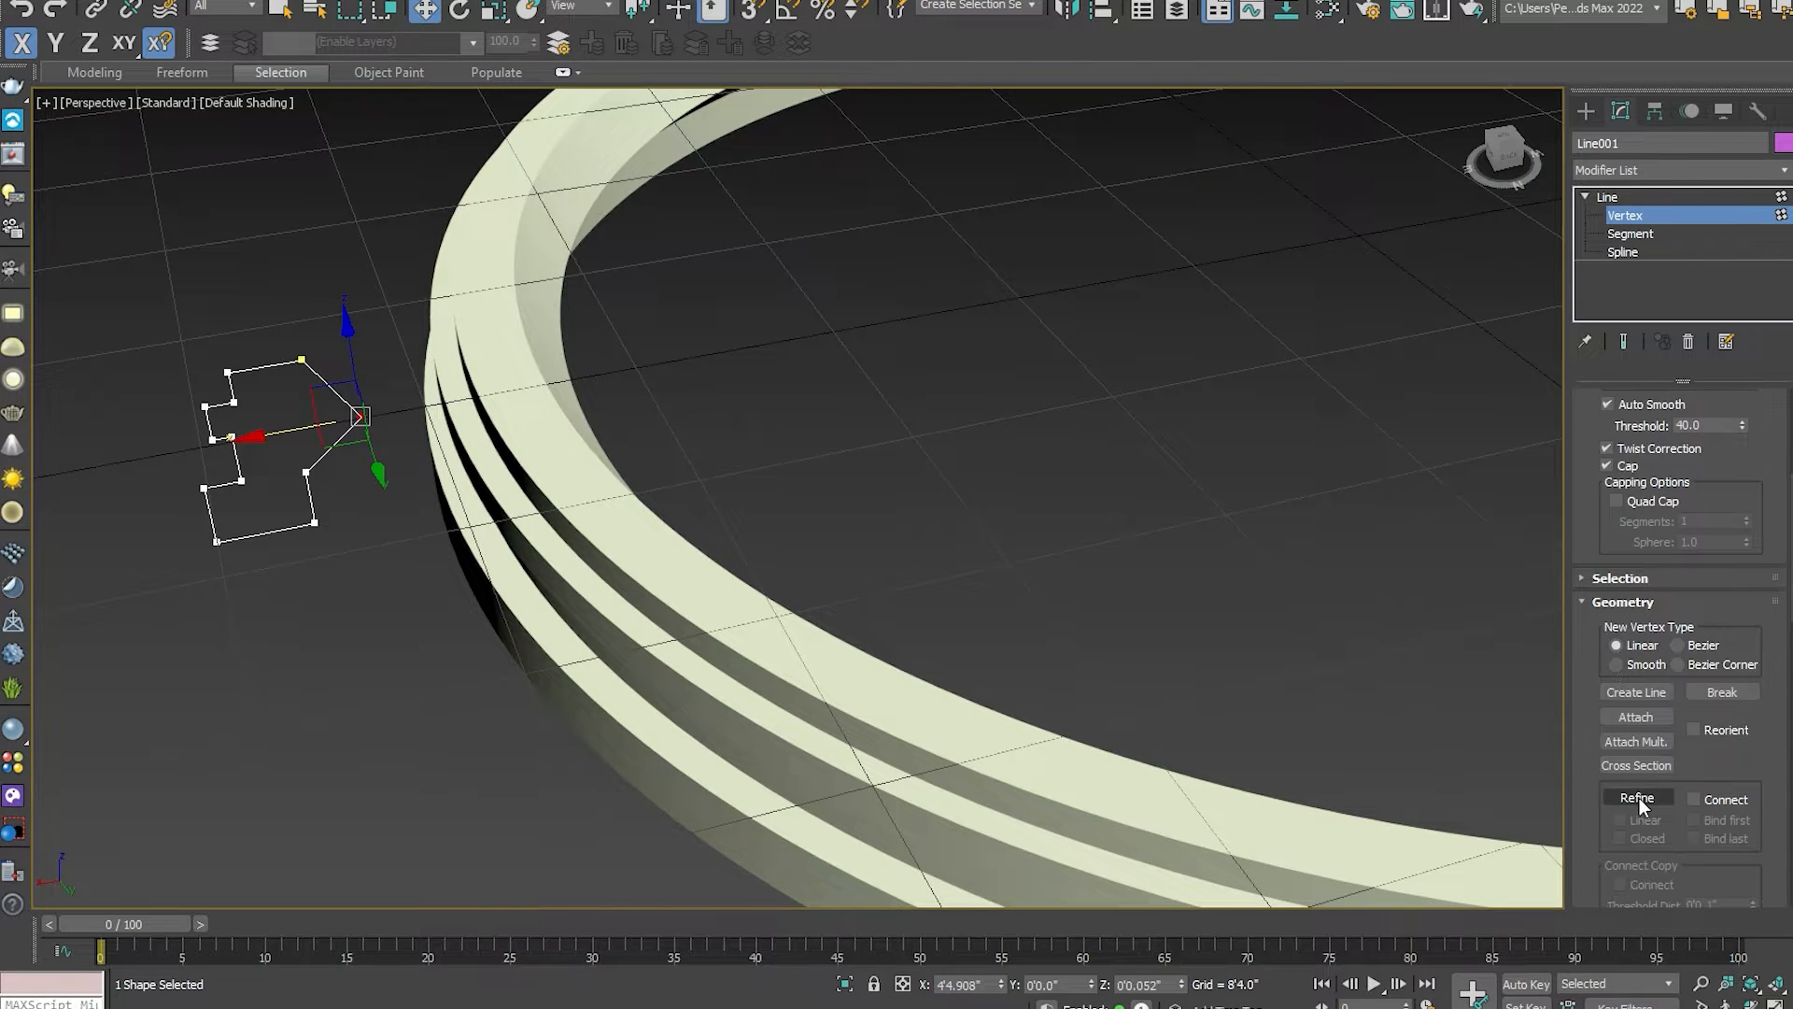
scroll(1643, 794, down, 4)
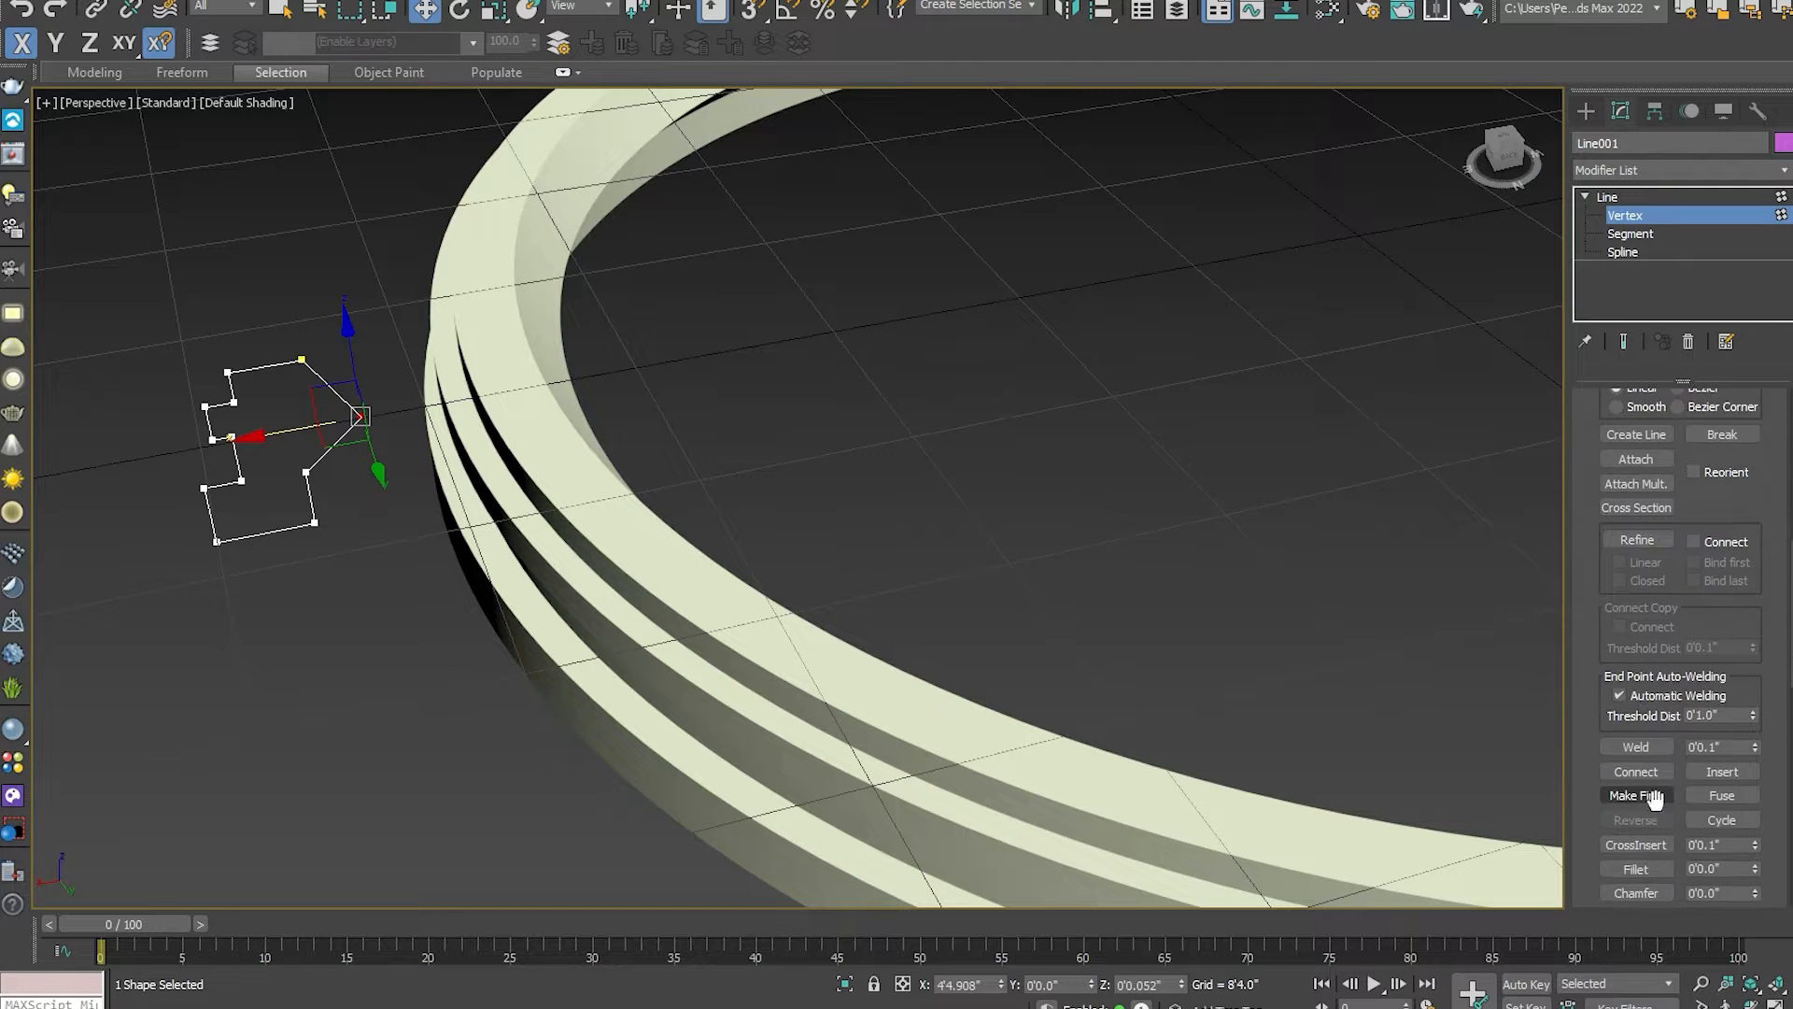
scroll(1647, 822, down, 1)
click(1643, 839)
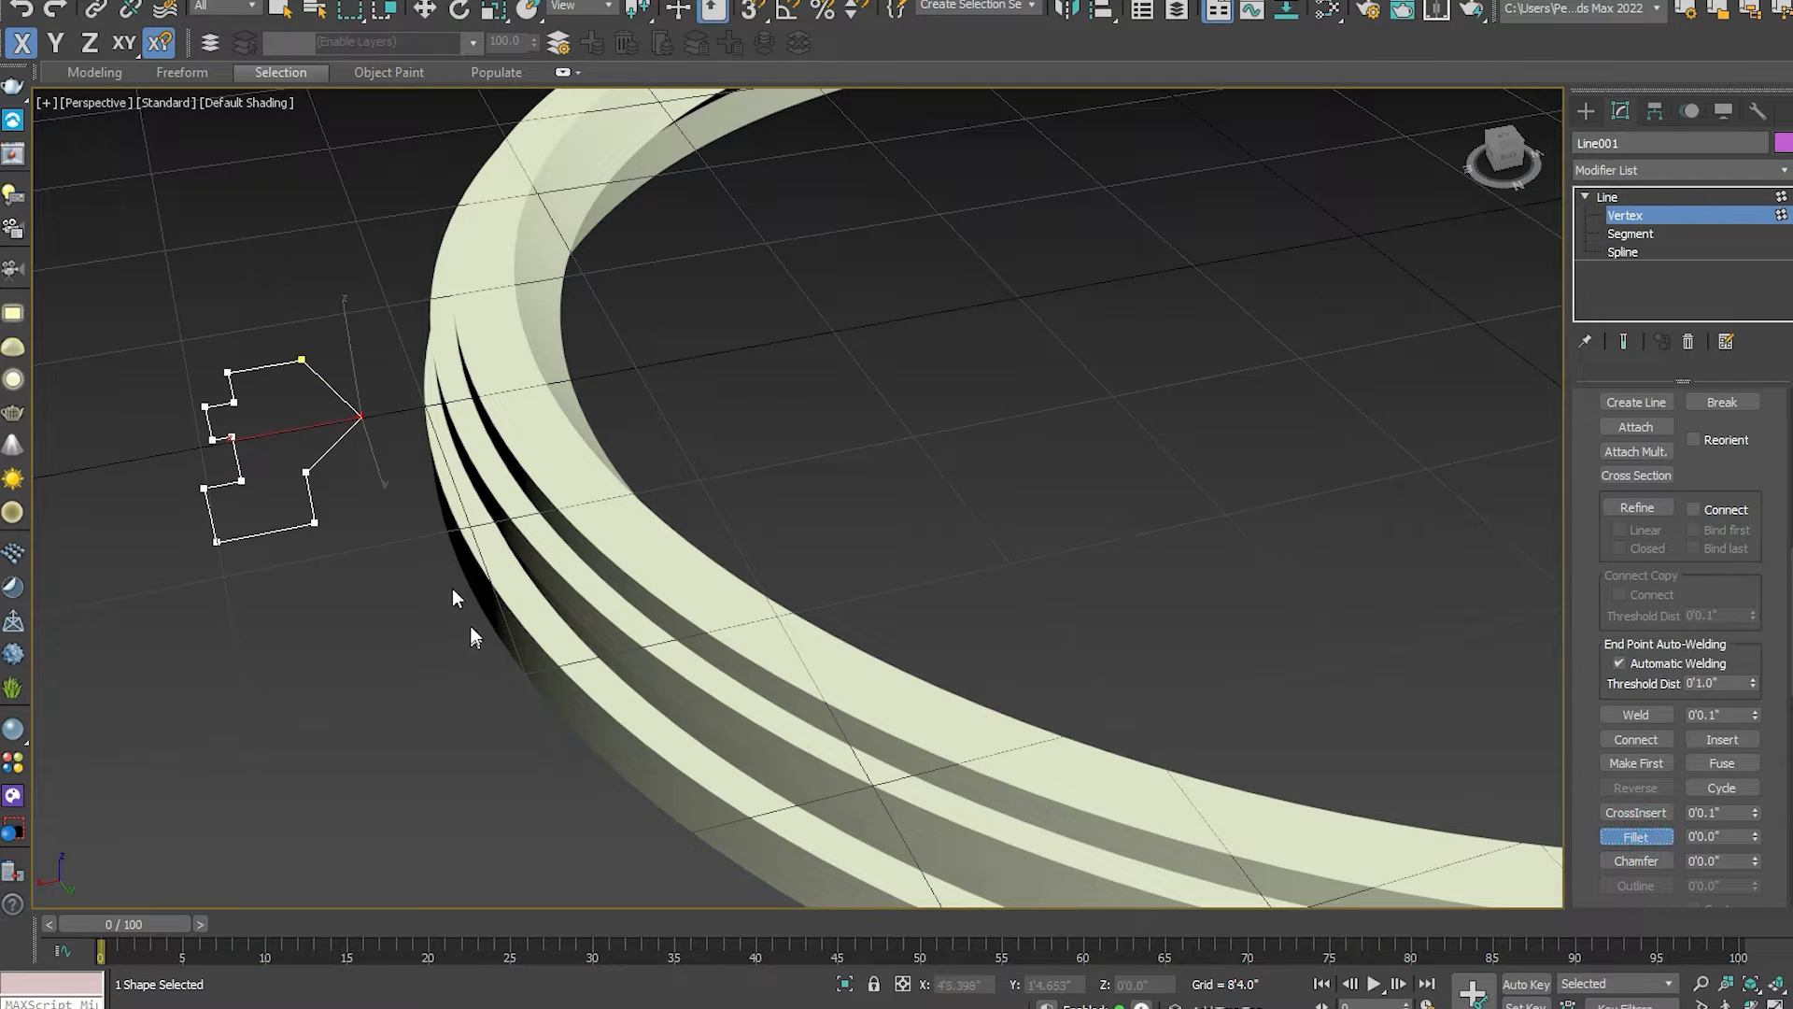
drag(361, 417, 364, 362)
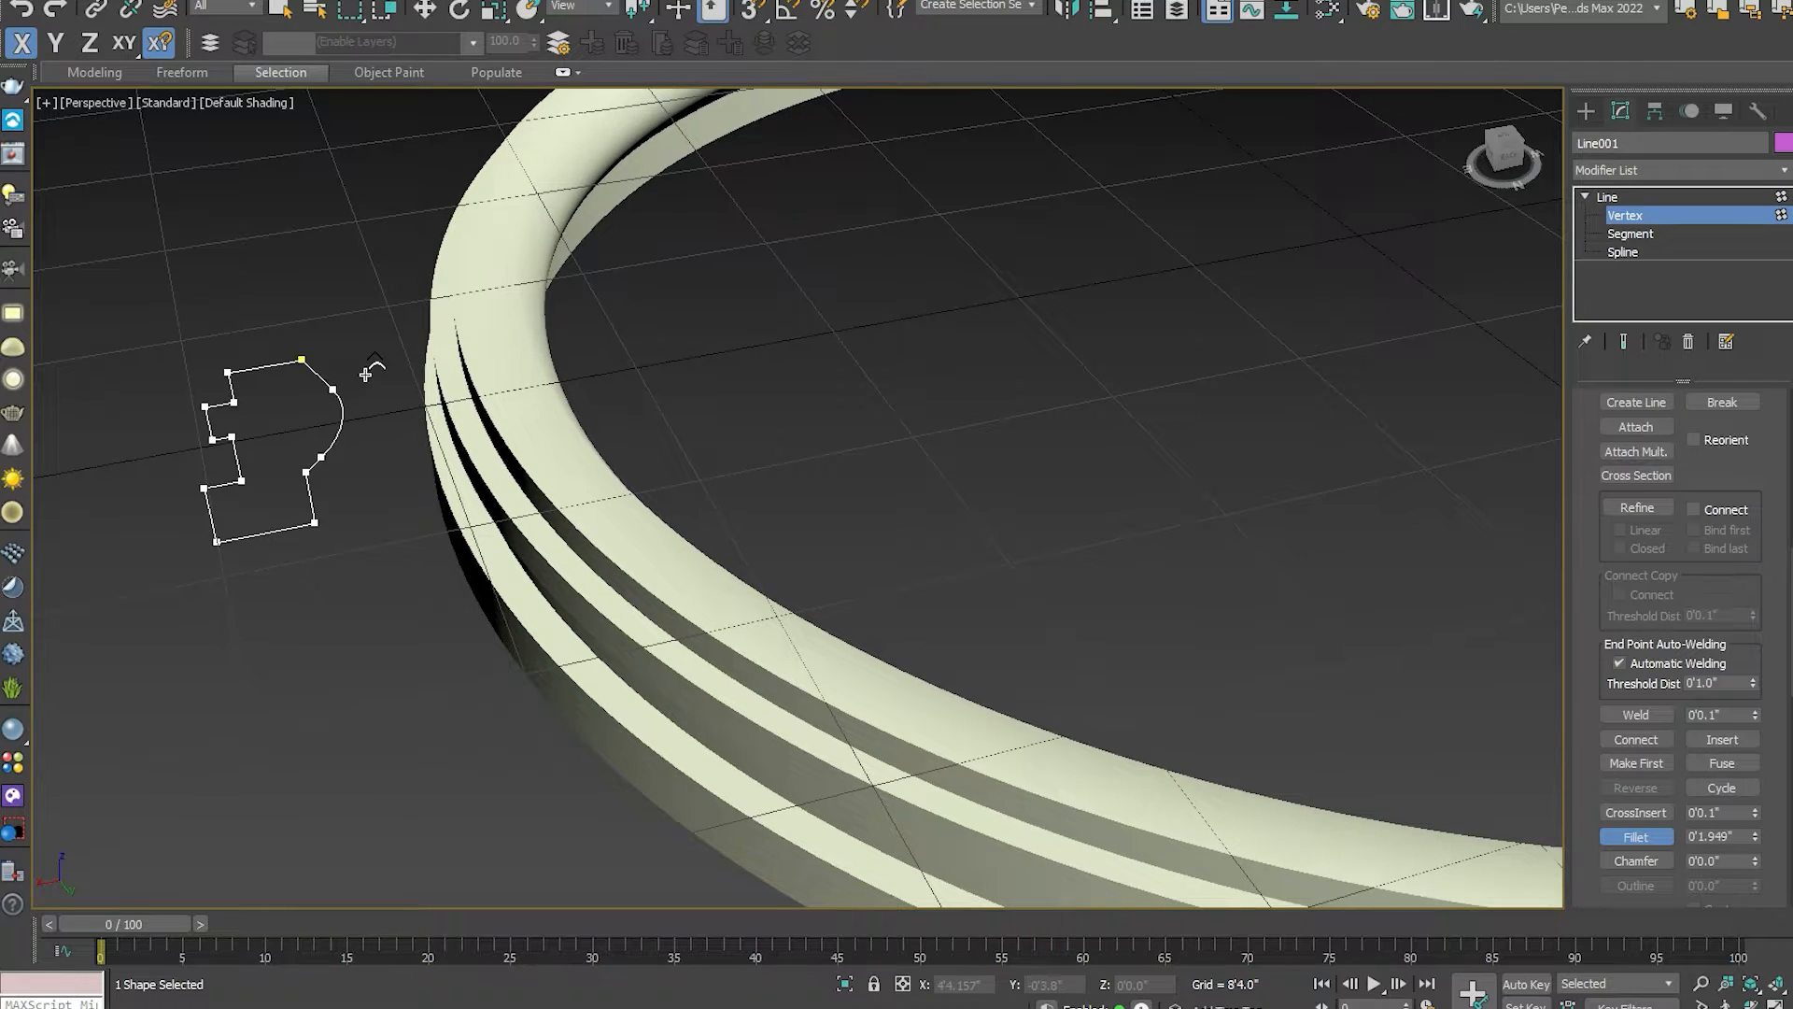
scroll(825, 541, down, 6)
alt+middle_drag(885, 623, 831, 590)
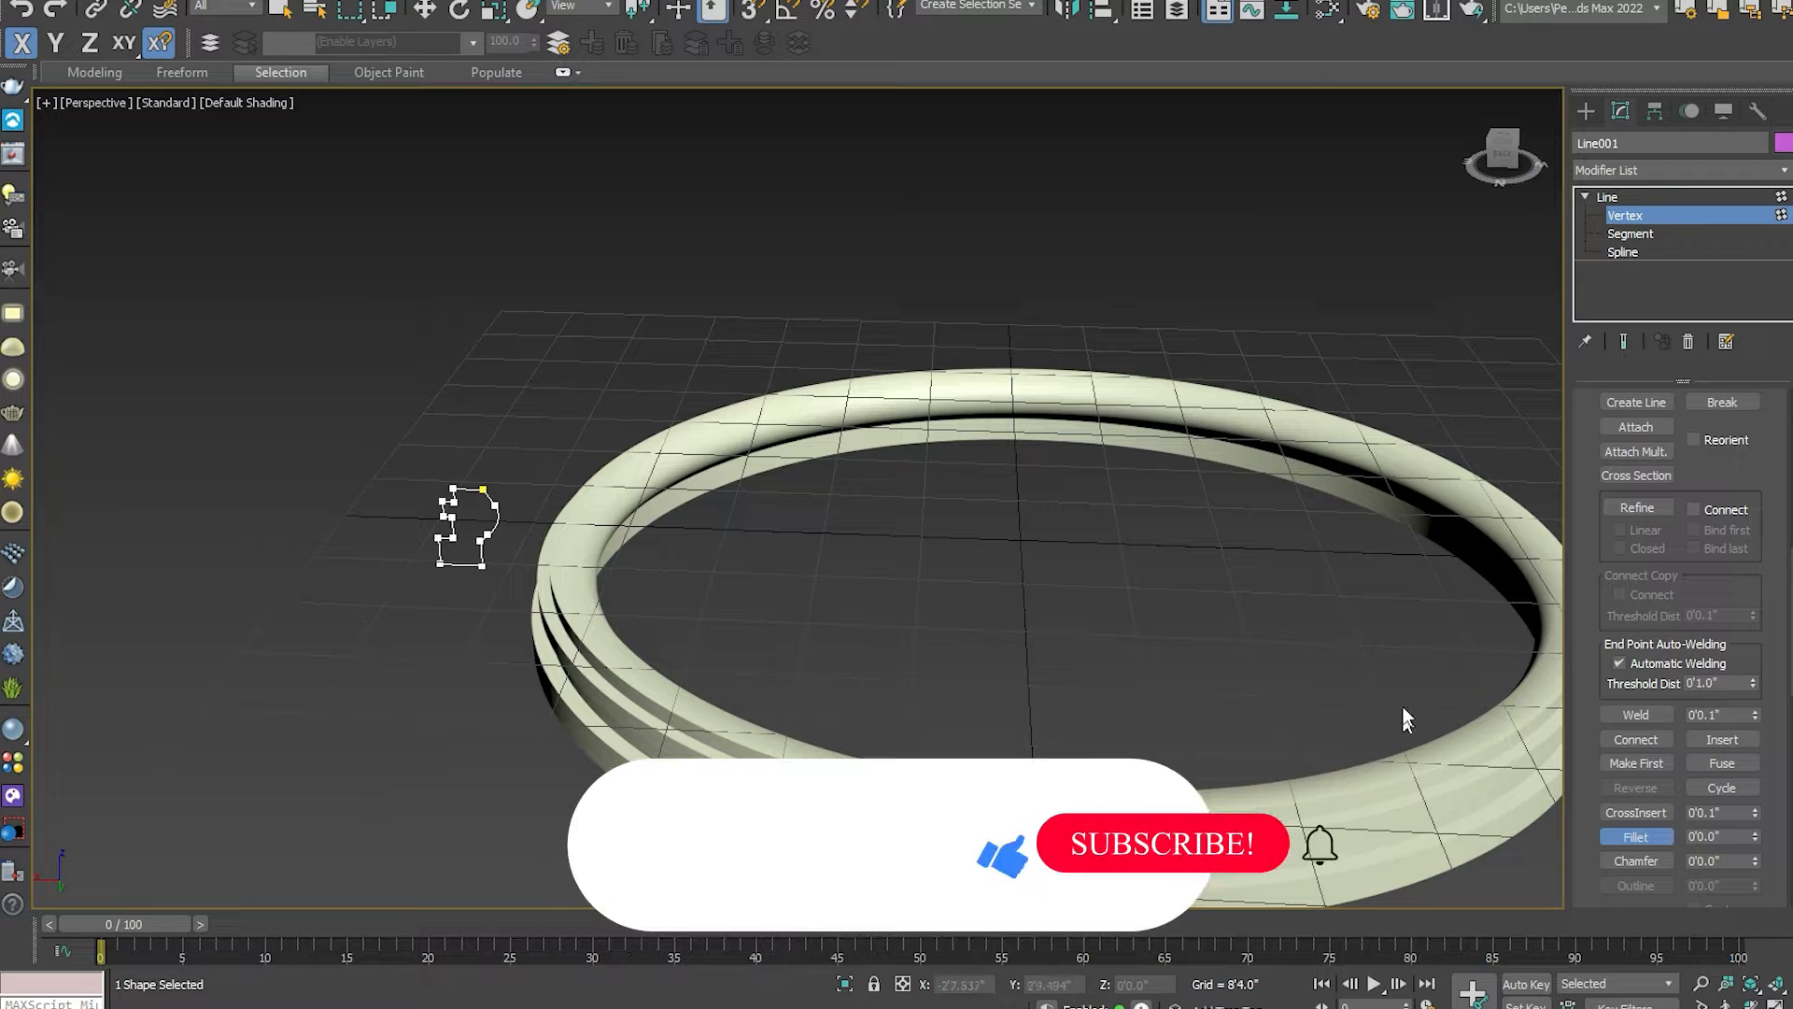
click(1608, 197)
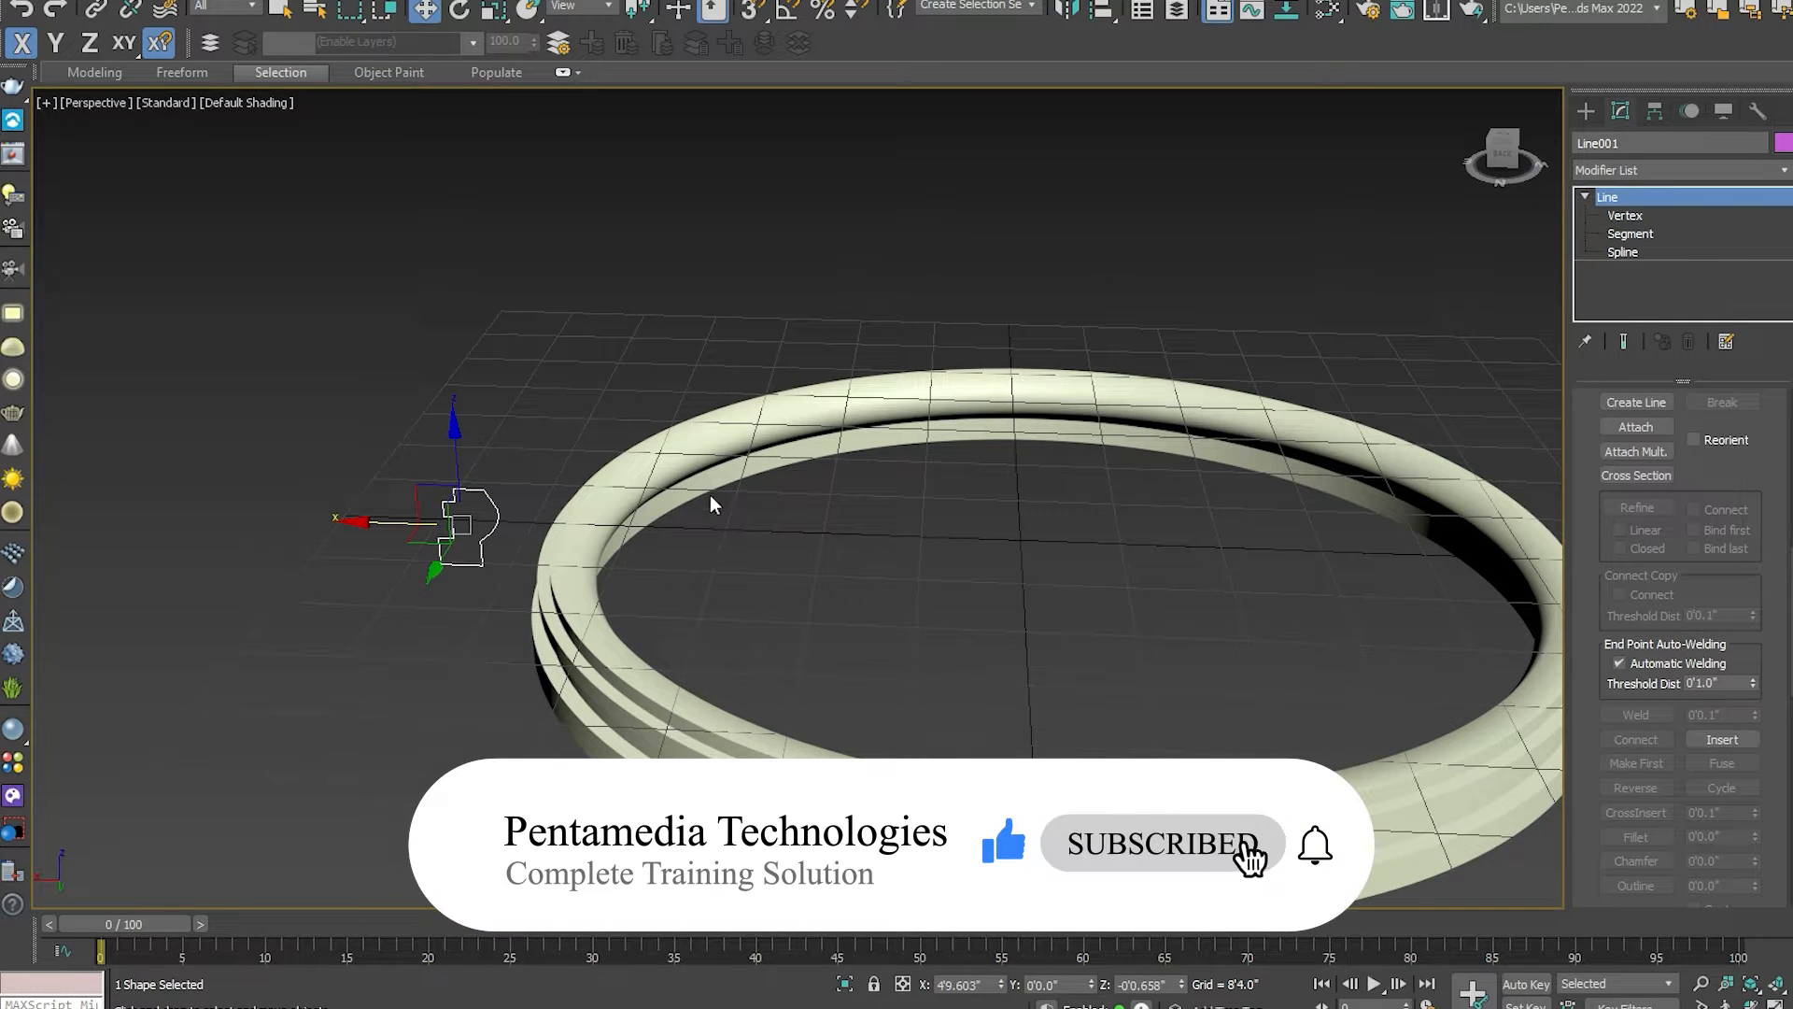
Select the ring, switch its Bevel Profile method to Improved, and set Extrude to about 0'8.73".
click(665, 490)
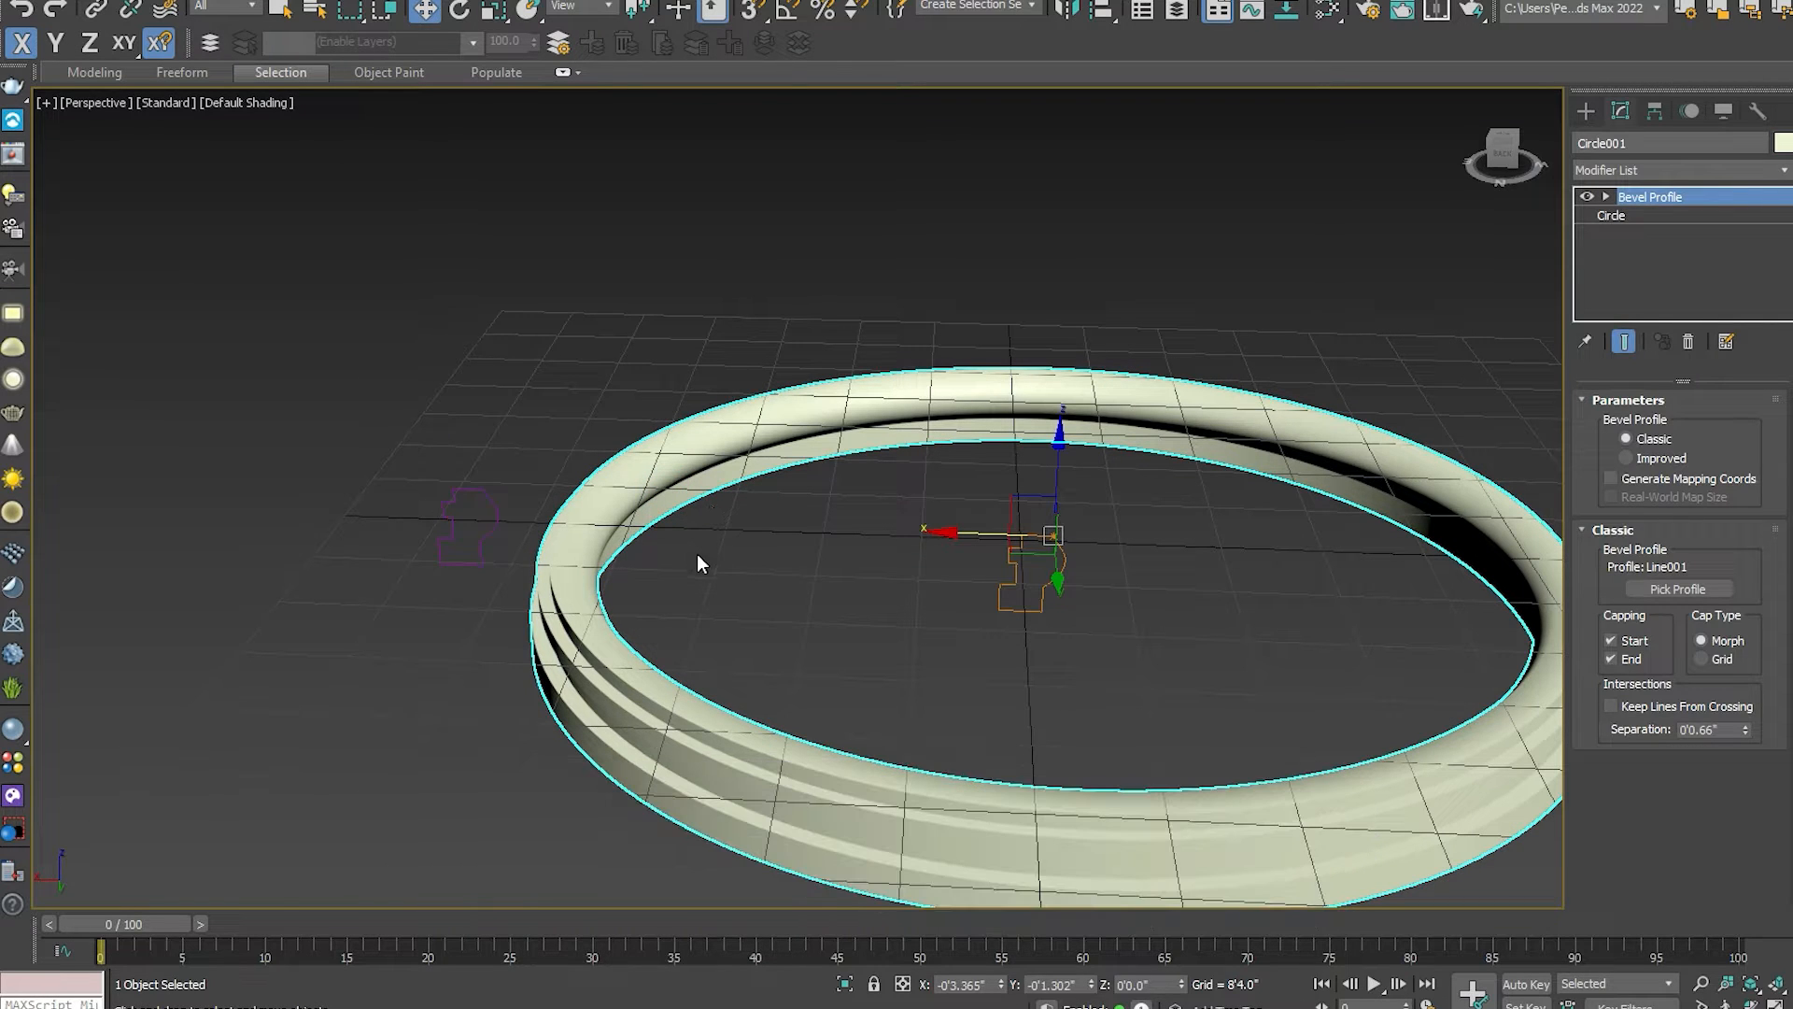
click(1626, 457)
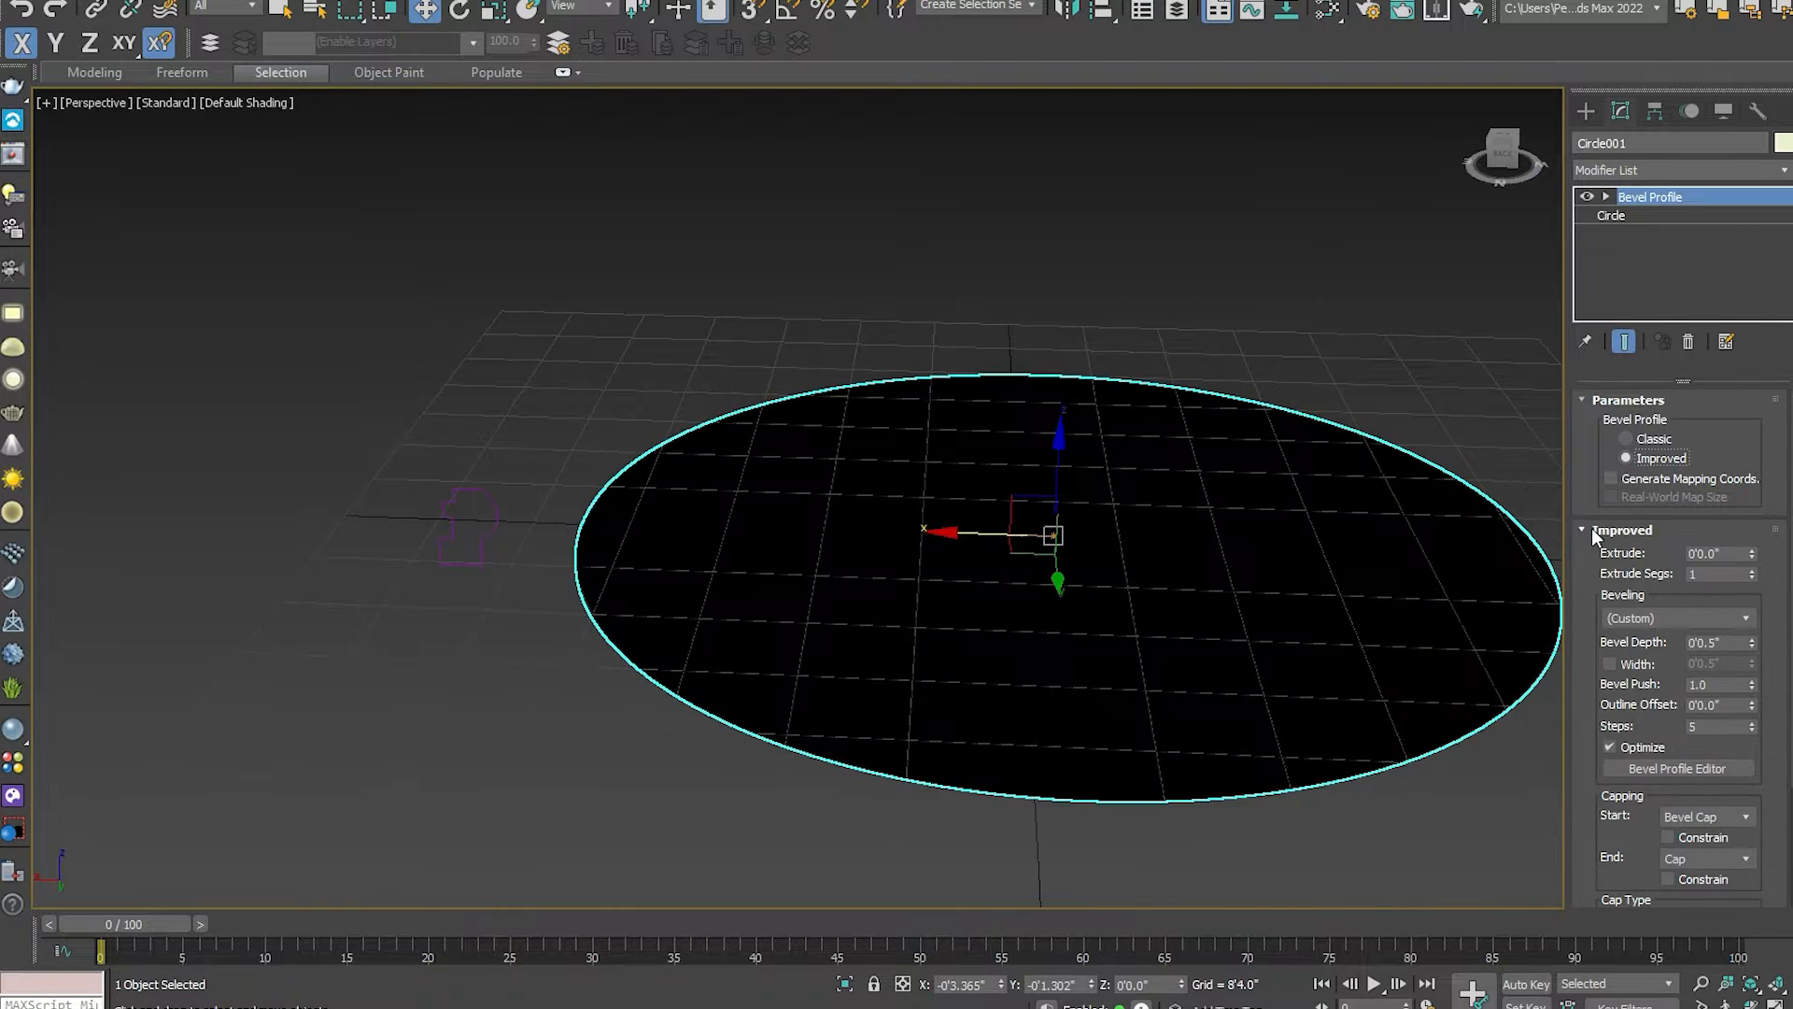
middle_drag(1278, 554, 941, 513)
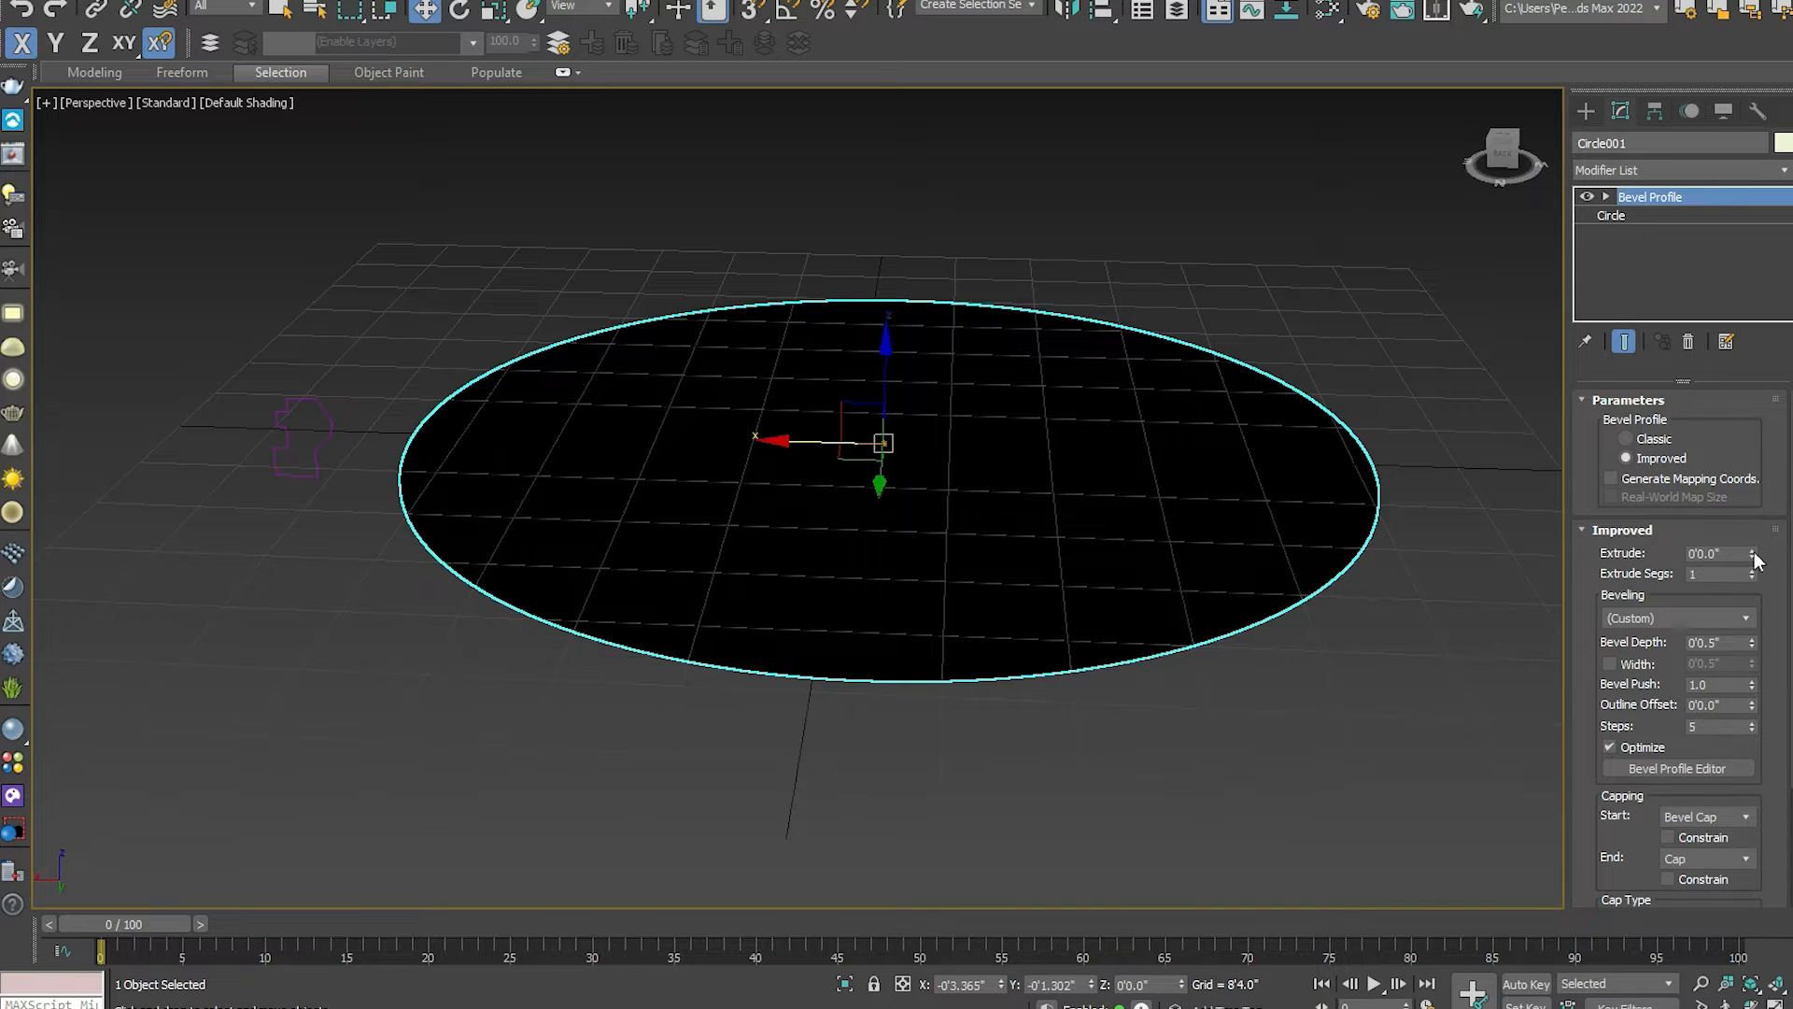
drag(1753, 557, 308, 690)
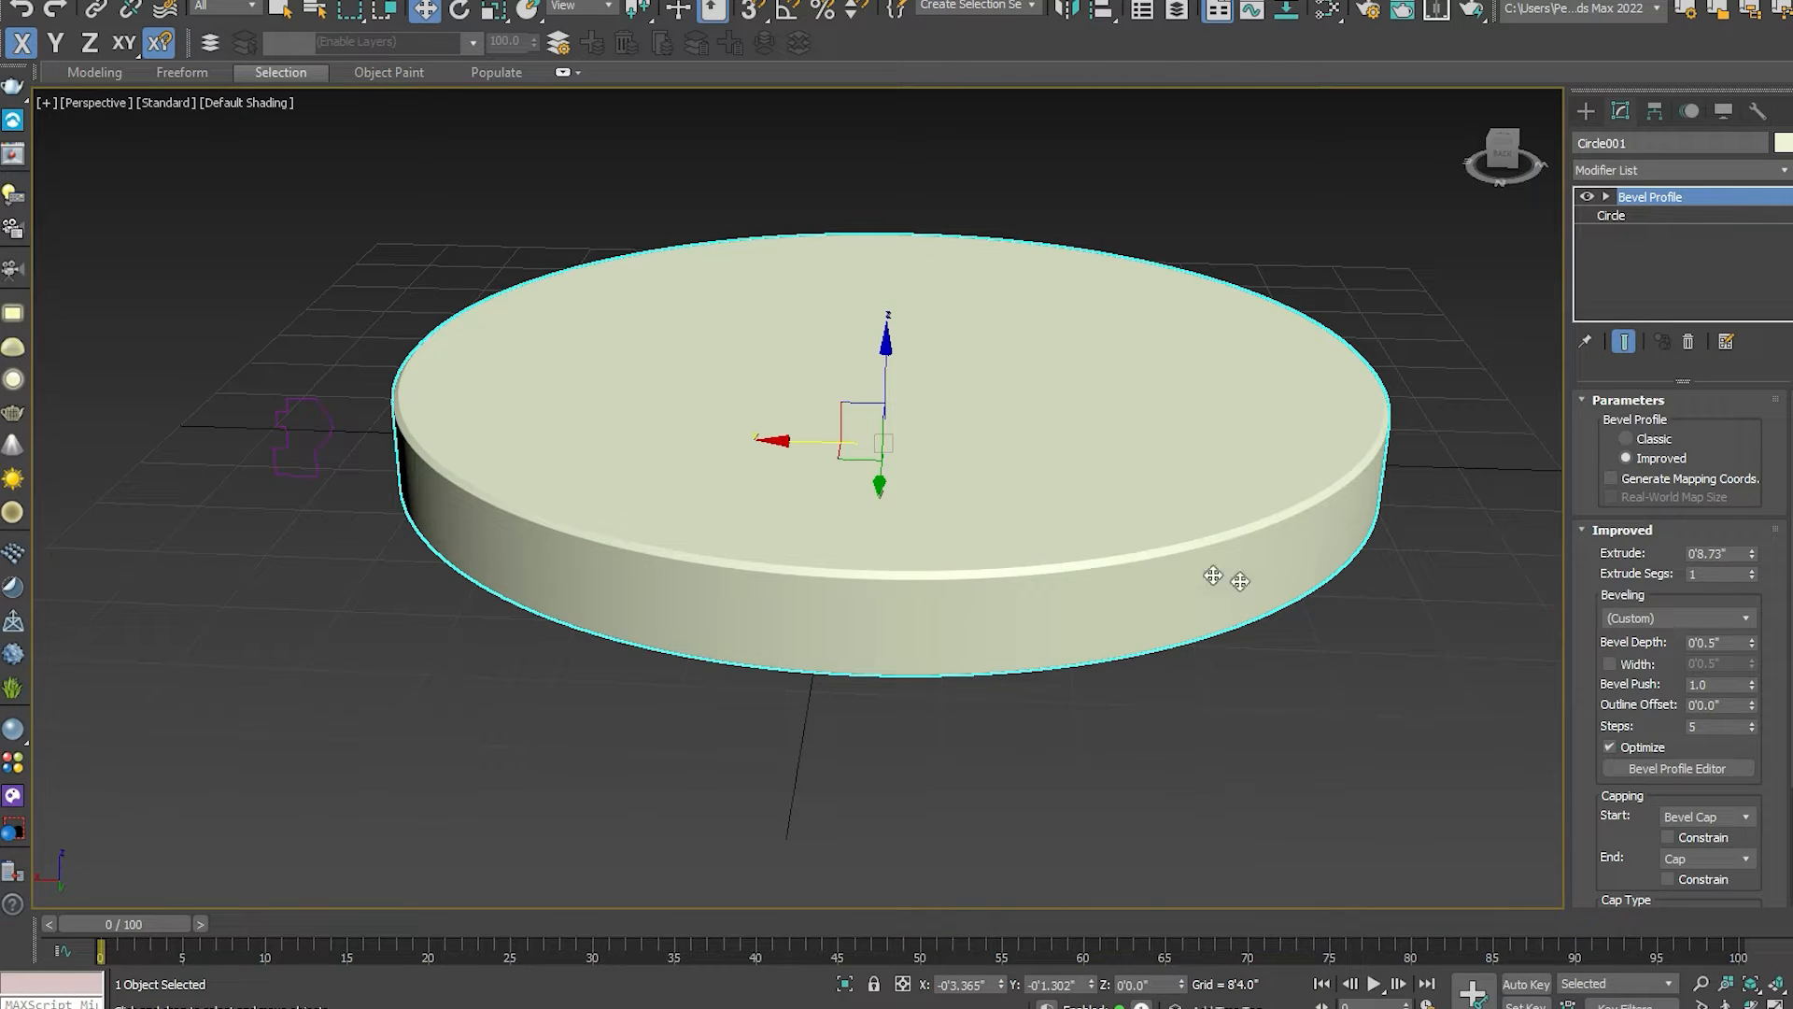
Set the disc's Bevel Depth to about 0'4.099" and display its edged faces.
scroll(1133, 556, up, 5)
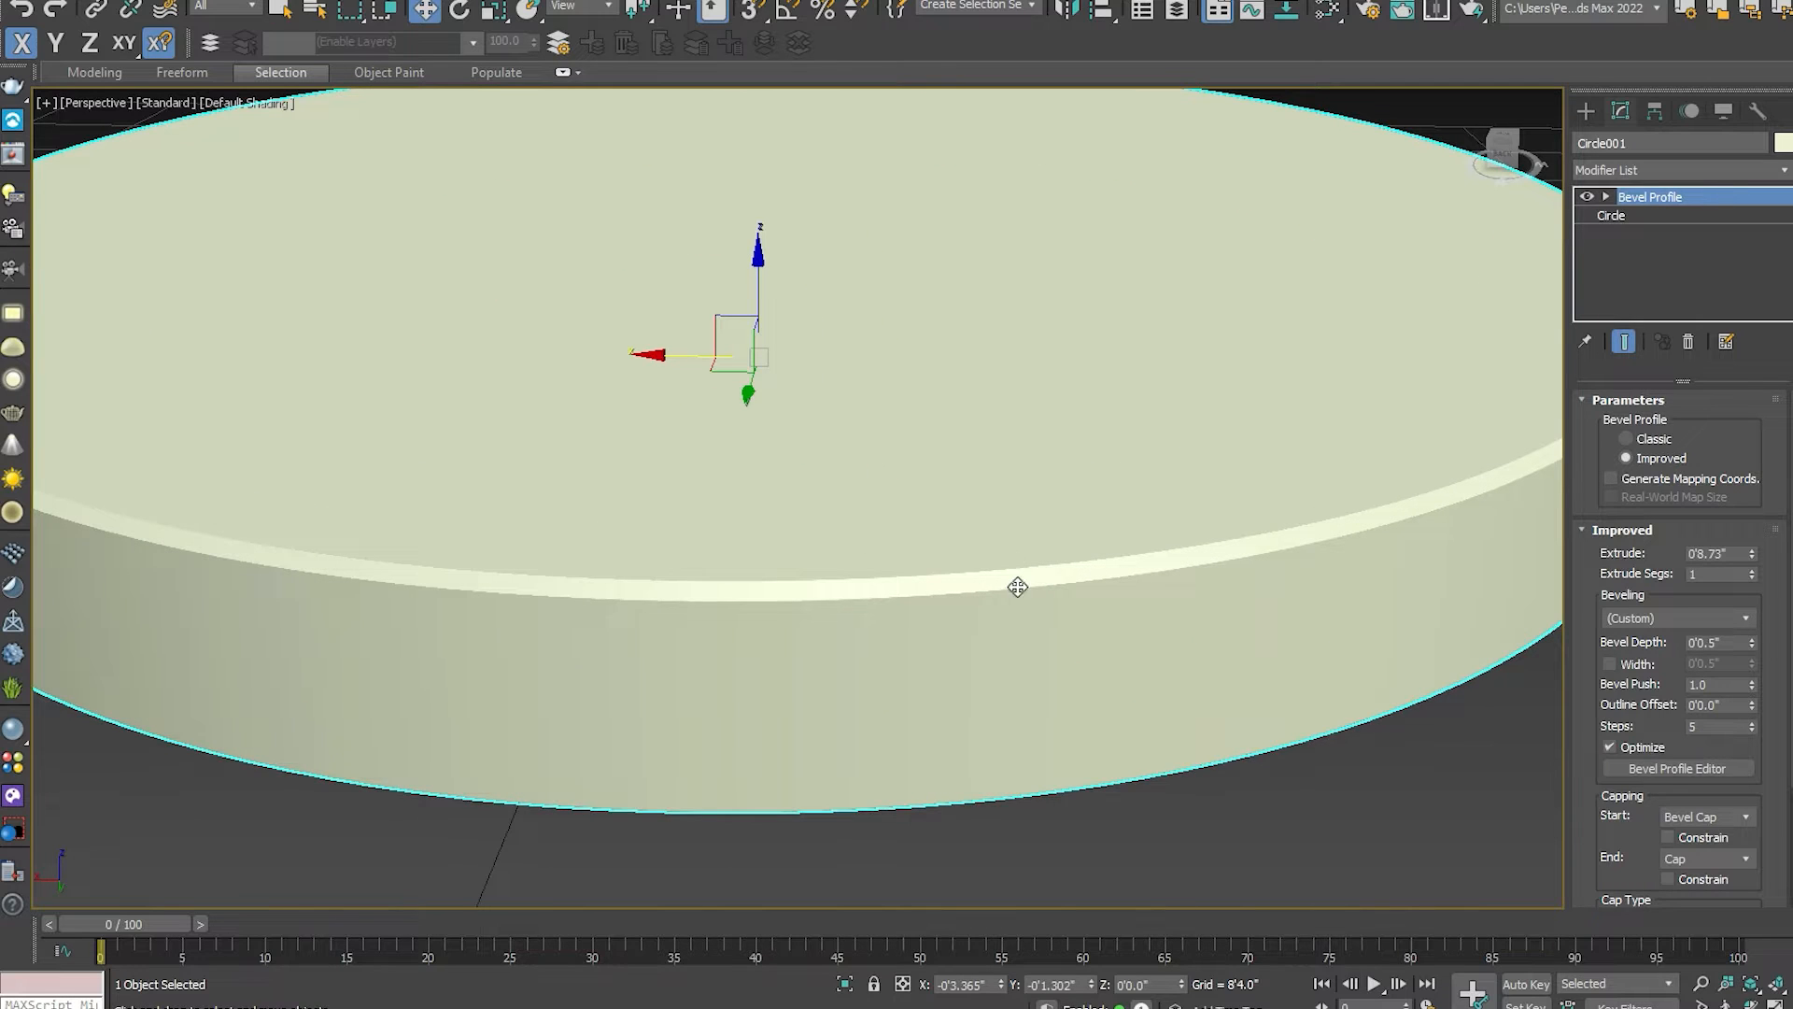
scroll(956, 596, up, 2)
scroll(957, 596, down, 5)
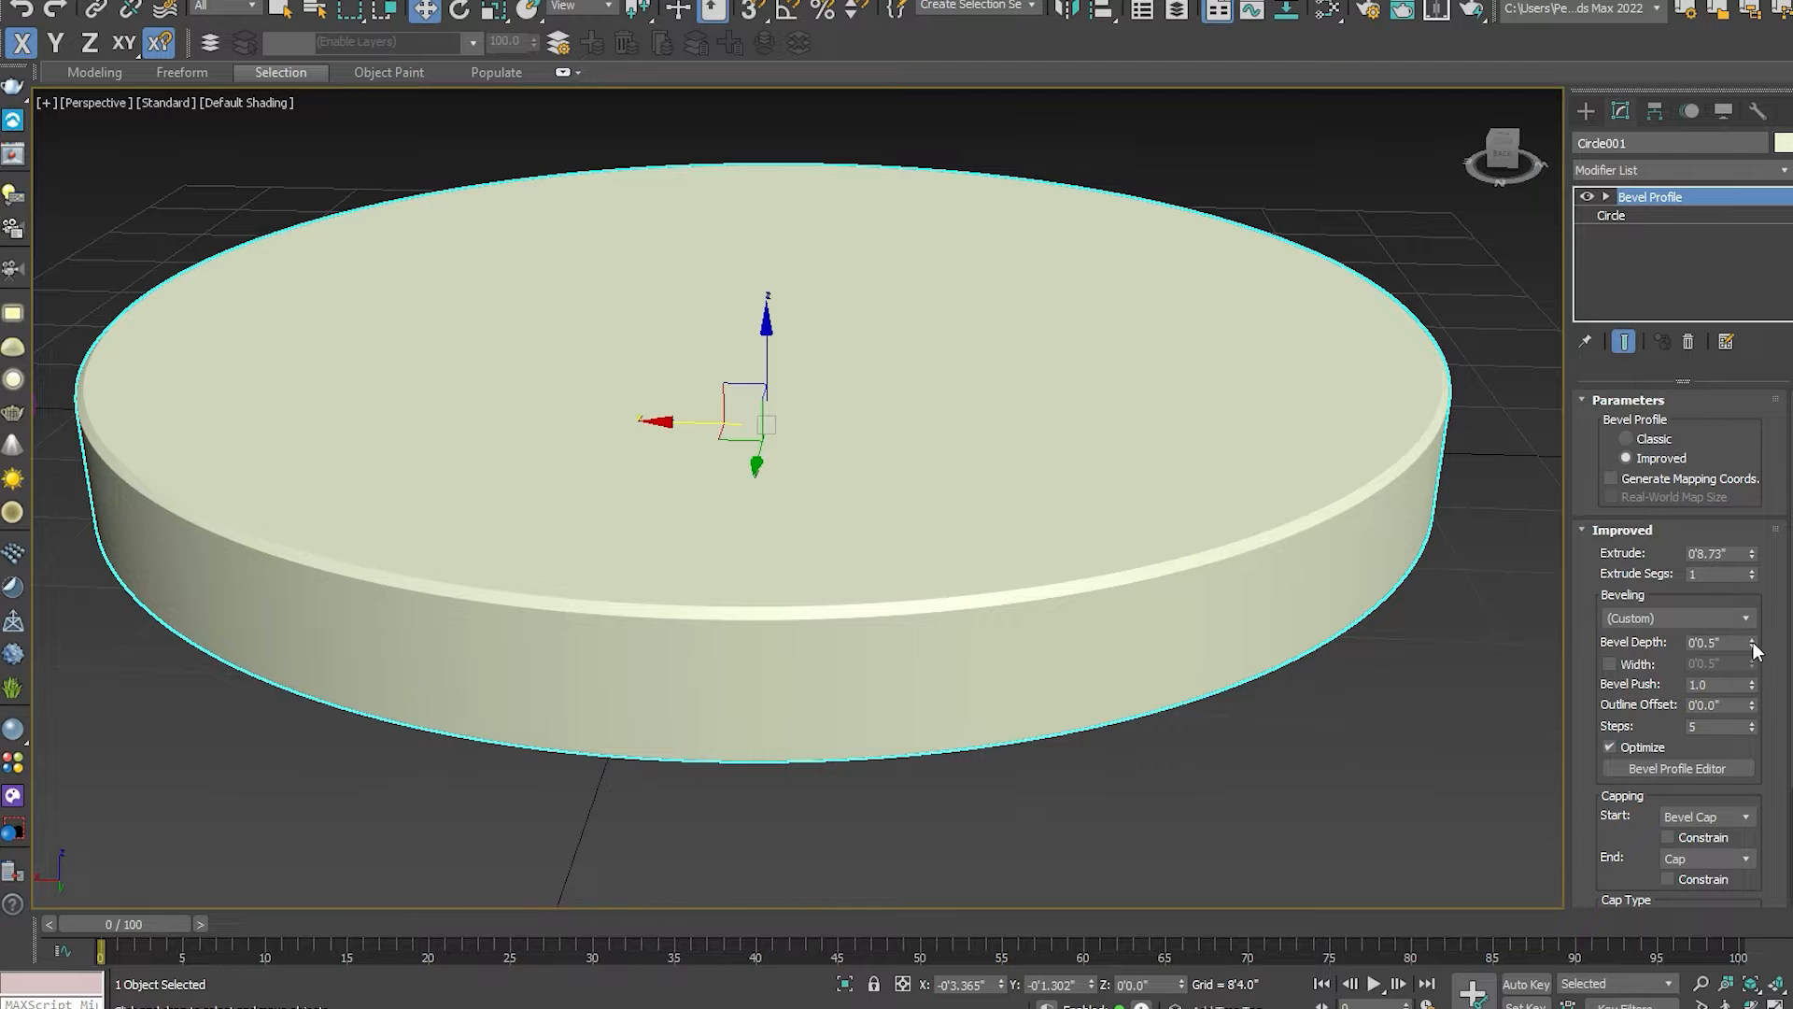
drag(1754, 651, 1746, 348)
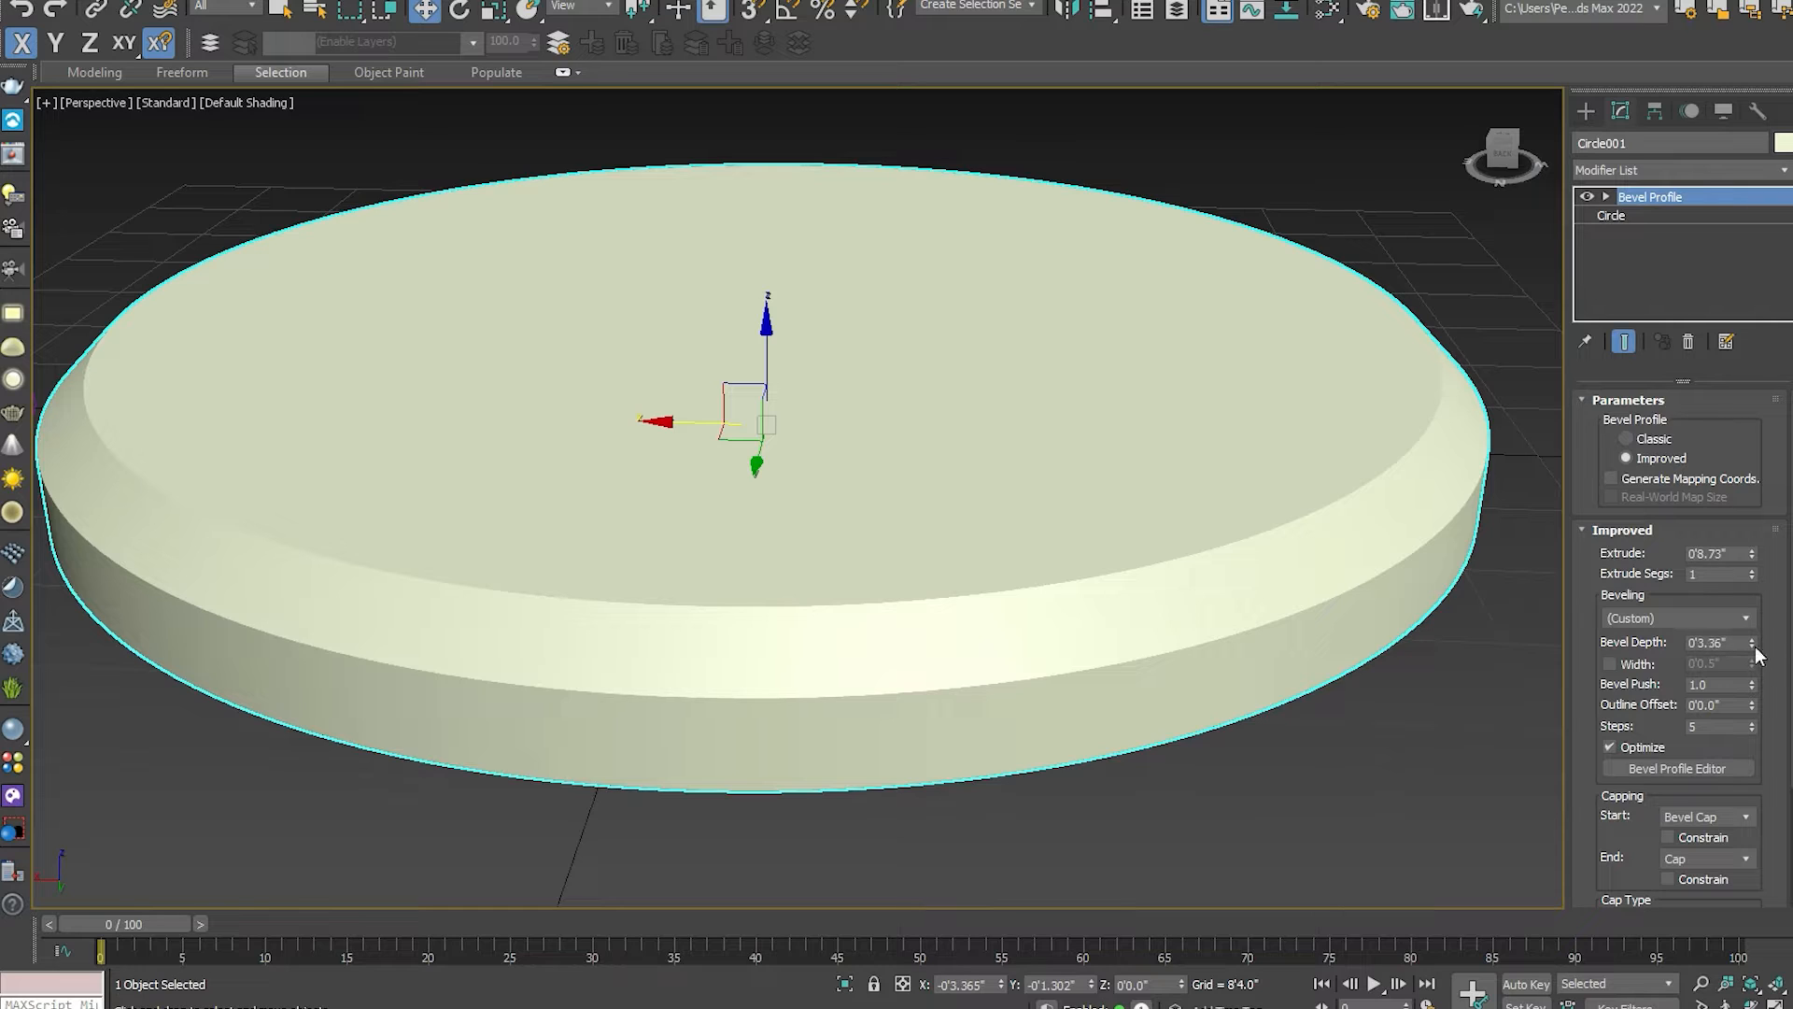
drag(1753, 643, 1755, 617)
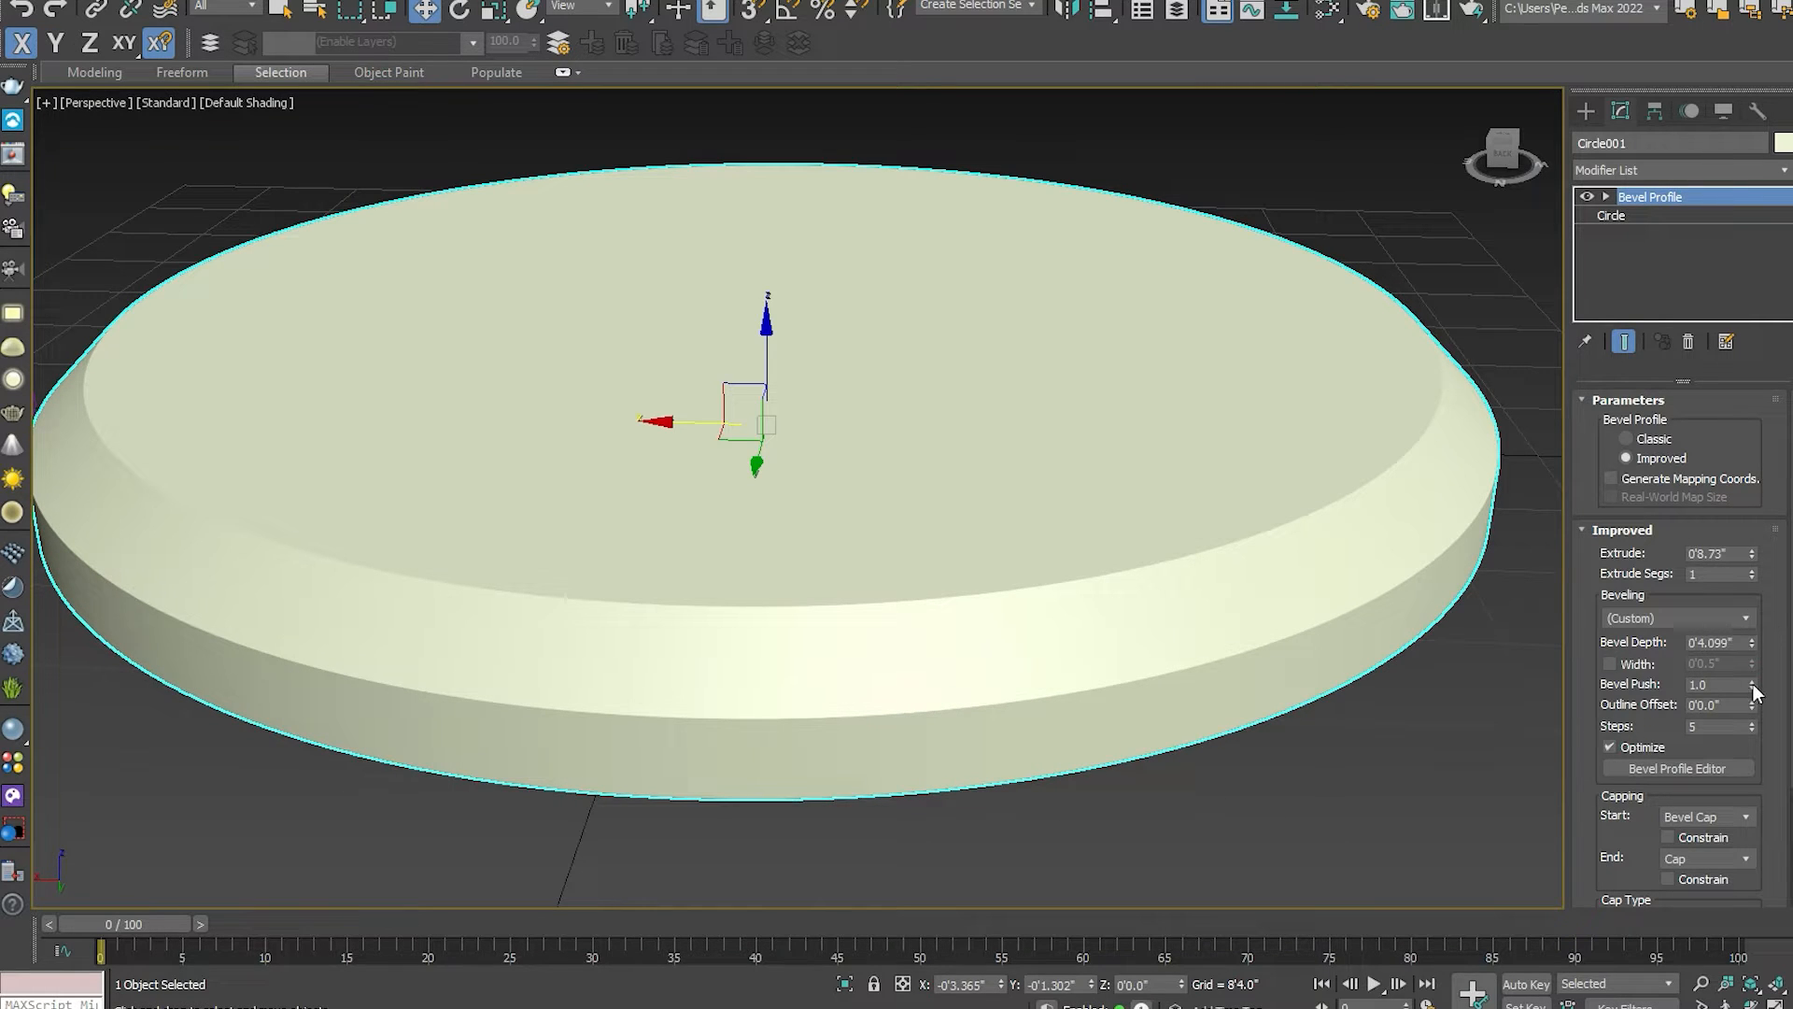
mouse_move(1753, 691)
mouse_down()
mouse_move(1769, 703)
mouse_move(1748, 691)
mouse_up()
key(Return)
key(F4)
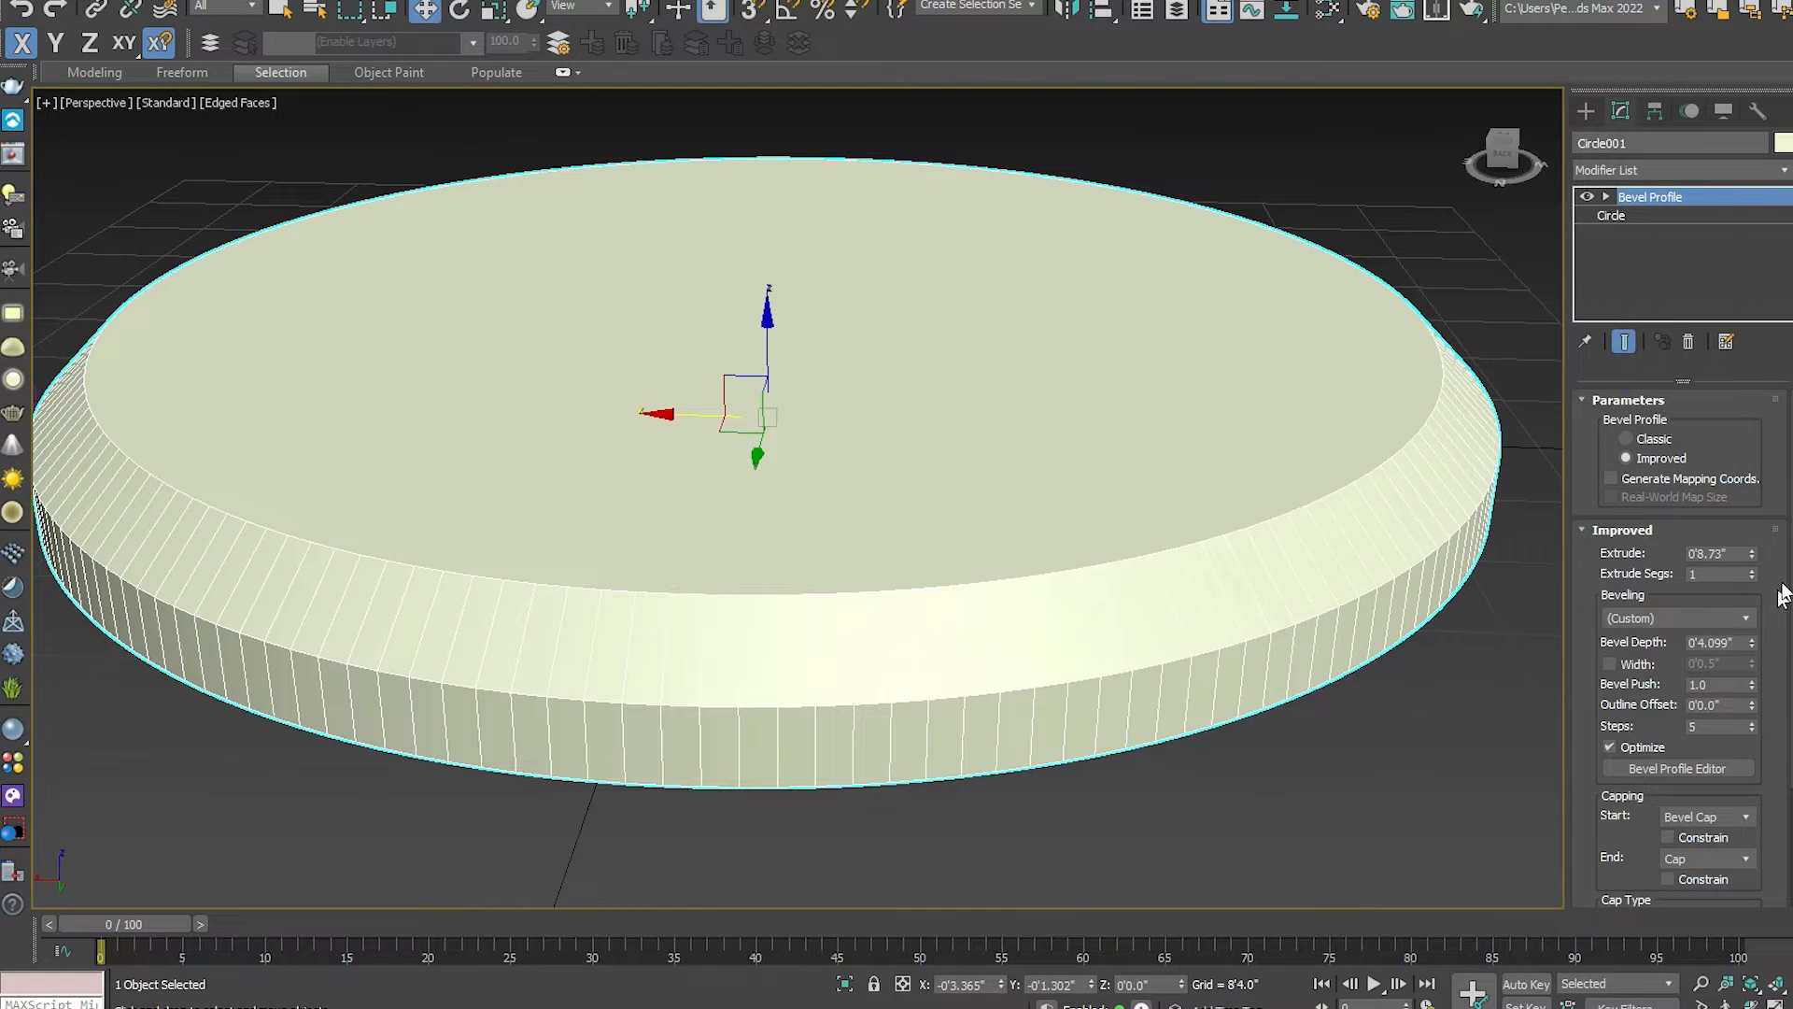
Set Extrude to about 0'7.77" with 5 Extrude Segs and Bevel Depth to about 0'3.812".
mouse_move(1752, 553)
mouse_down()
mouse_move(1770, 382)
mouse_move(1772, 564)
mouse_up()
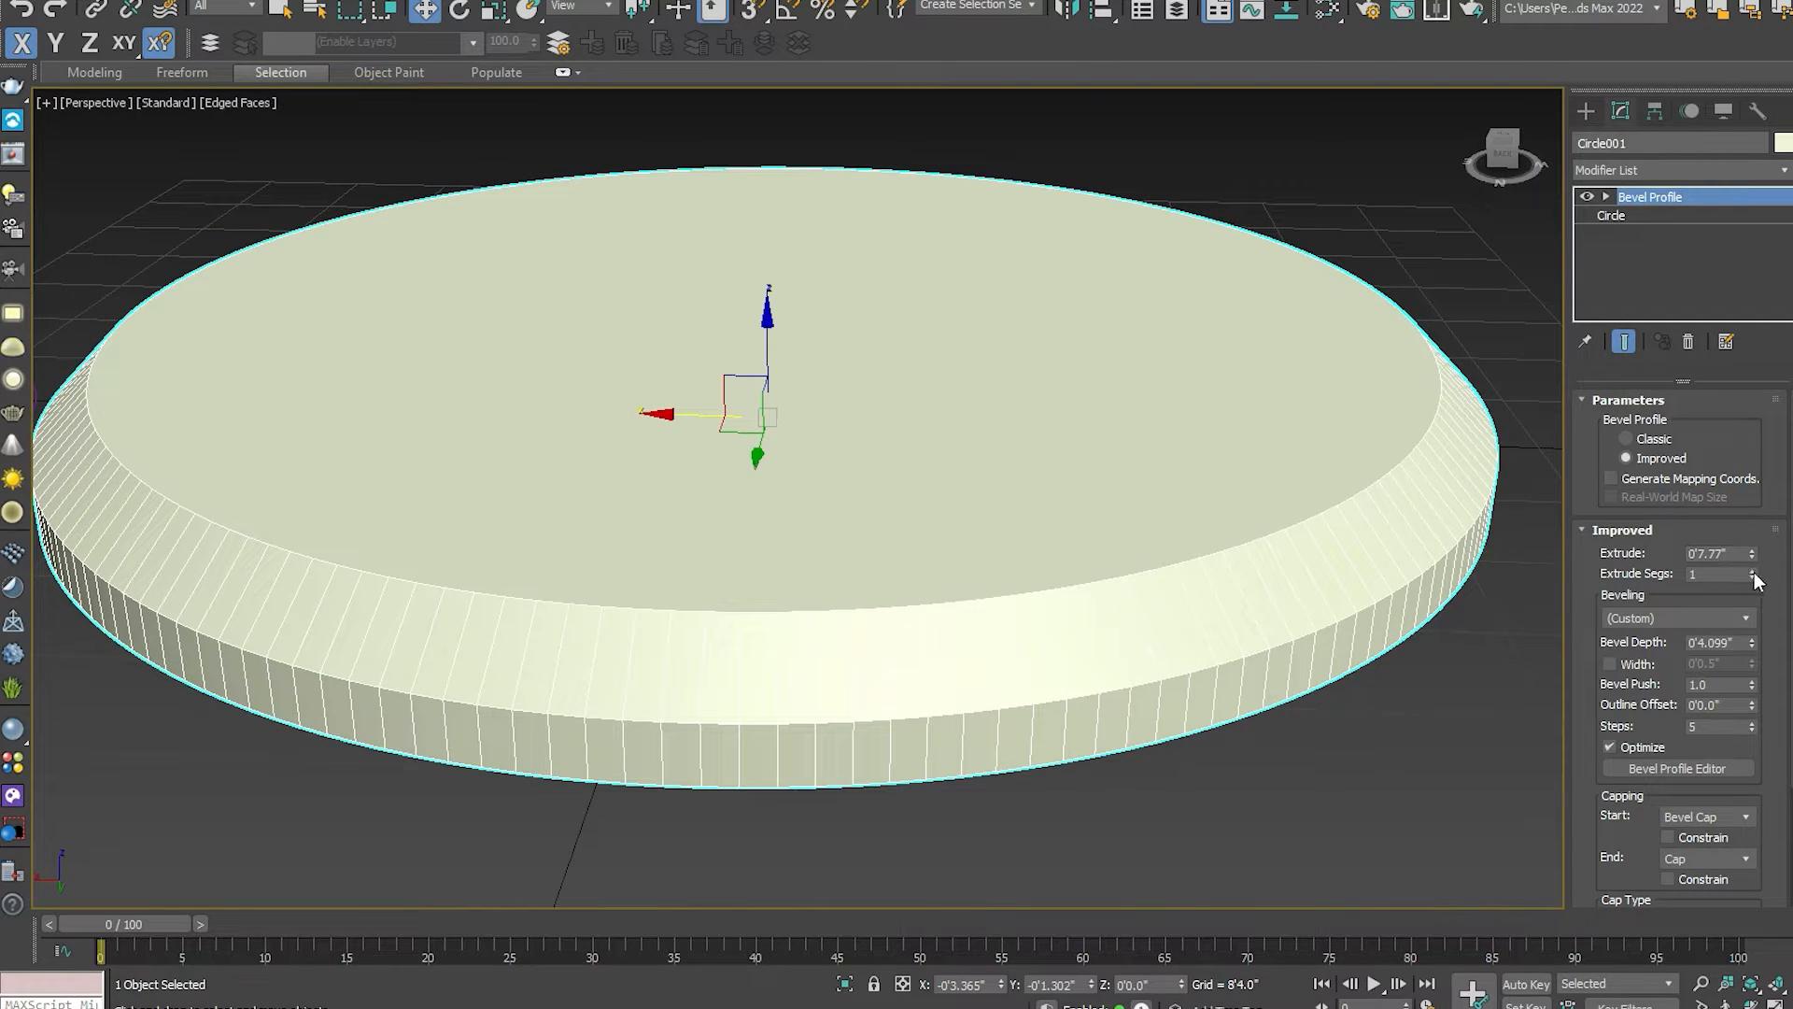
click(1753, 572)
click(1753, 572)
click(1753, 572)
click(1753, 572)
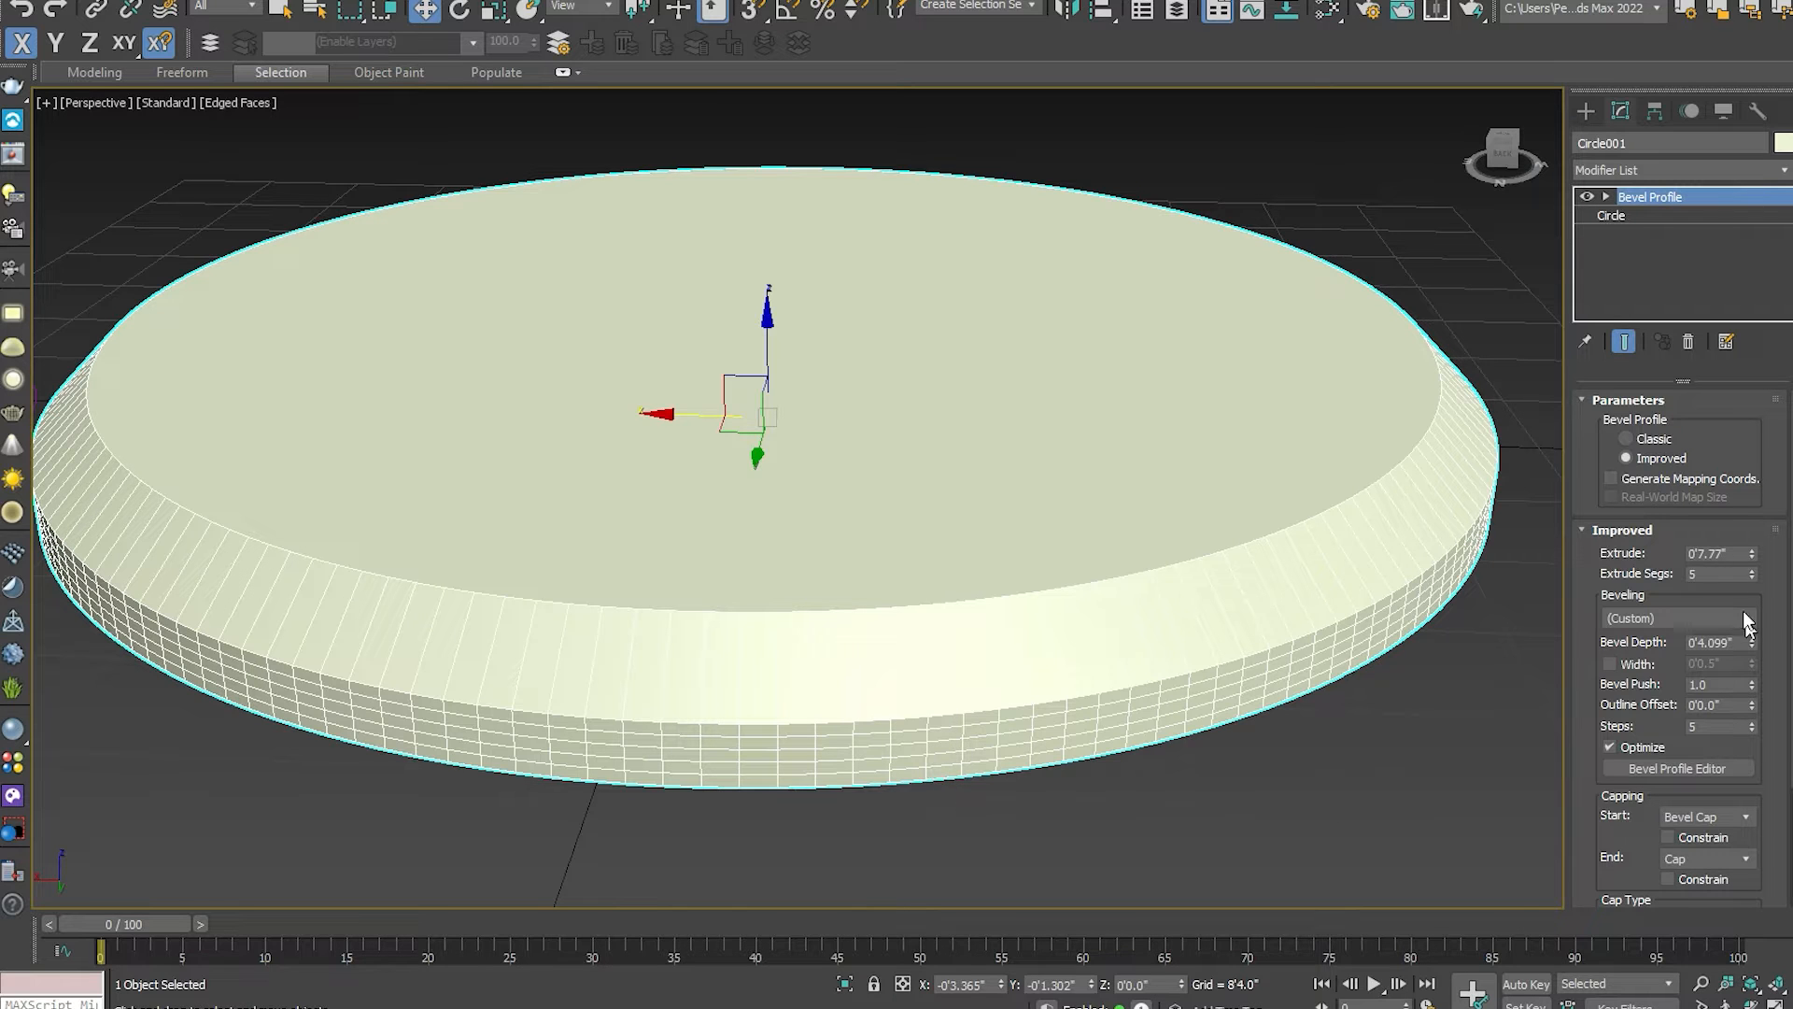
mouse_move(1752, 643)
mouse_down()
mouse_move(1761, 609)
mouse_move(1768, 671)
mouse_move(1773, 555)
mouse_move(1776, 646)
mouse_up()
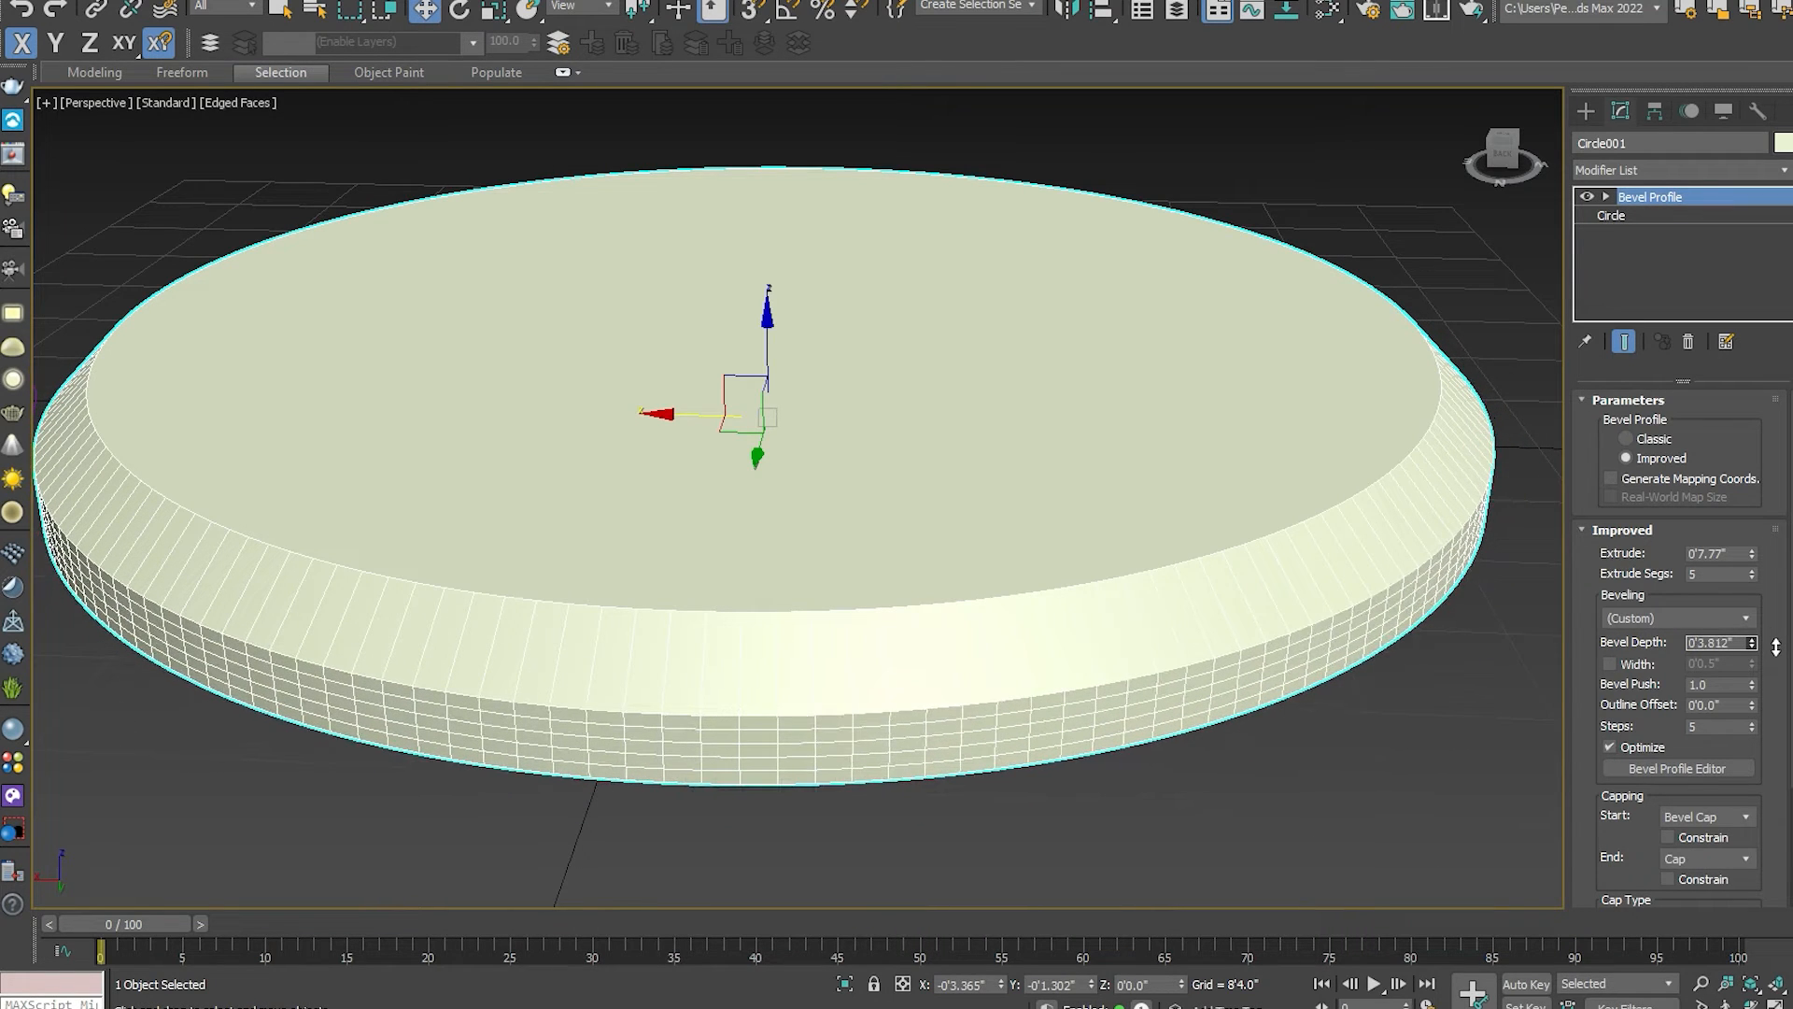
In the Front view, set Extrude to about 0'8.158" and Bevel Depth to about 0'5.833", and return to Perspective.
alt+middle_drag(1240, 672, 1273, 748)
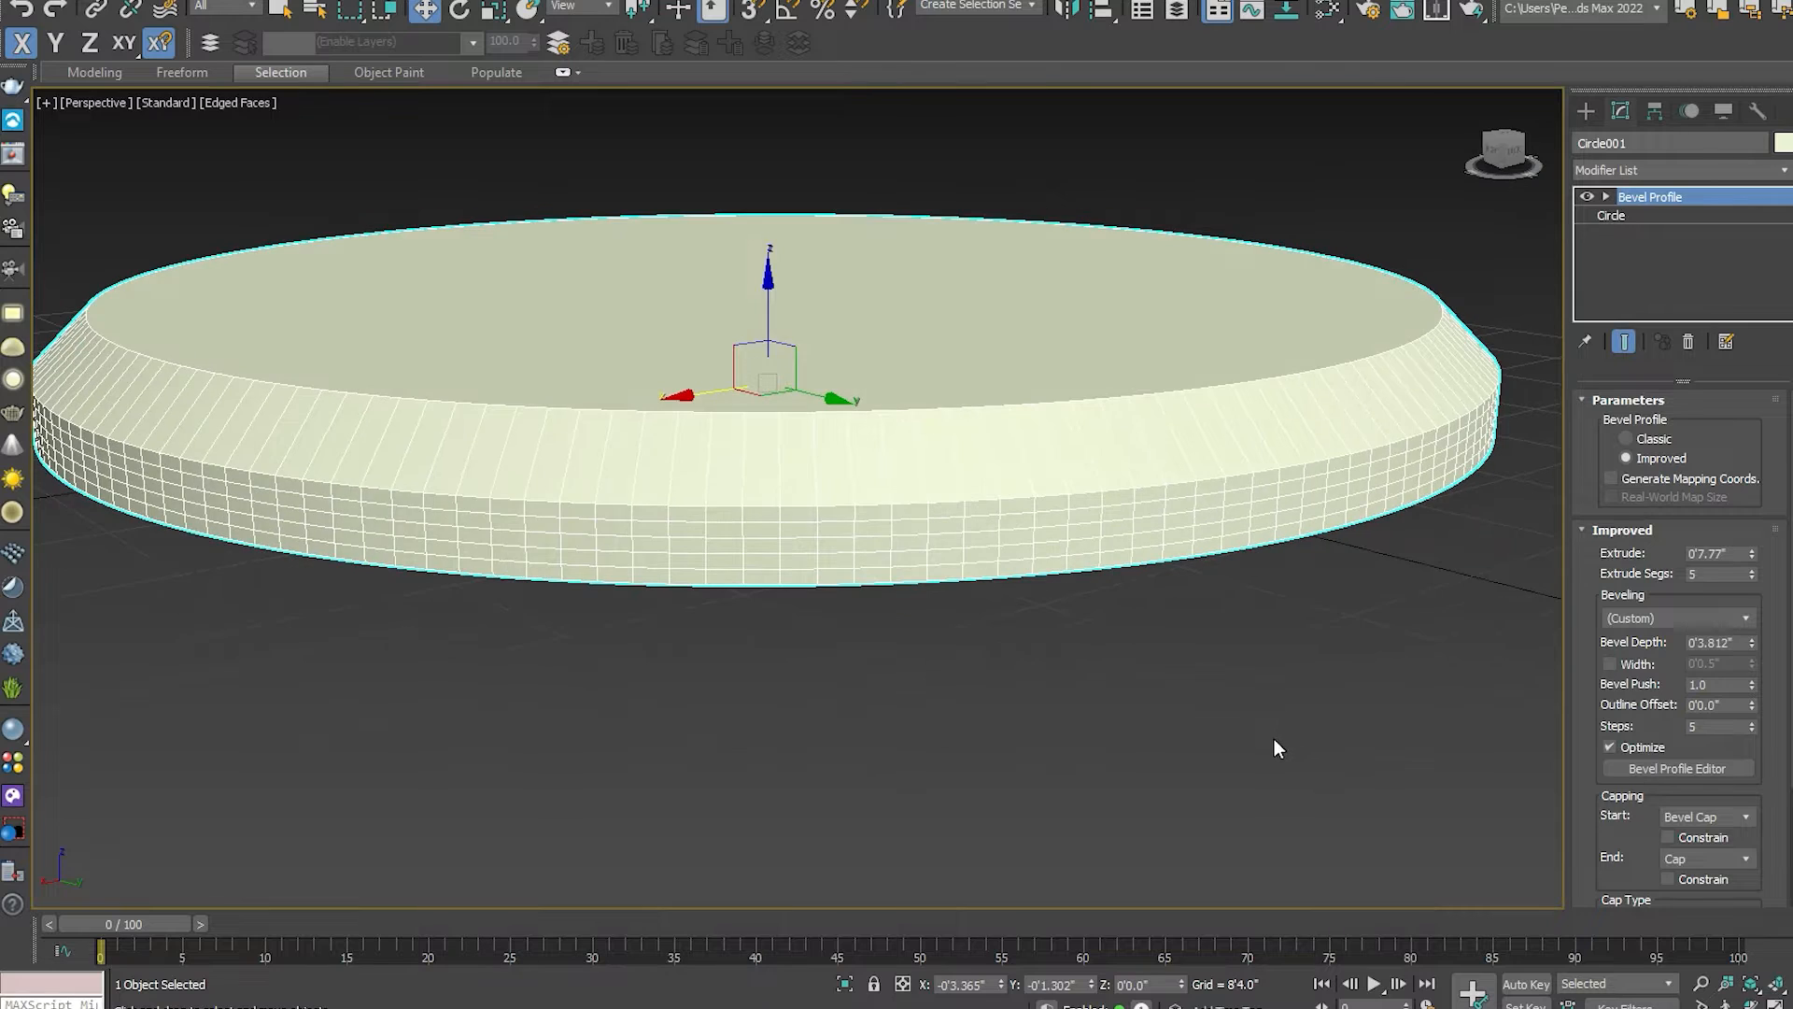
key(f)
scroll(733, 572, up, 4)
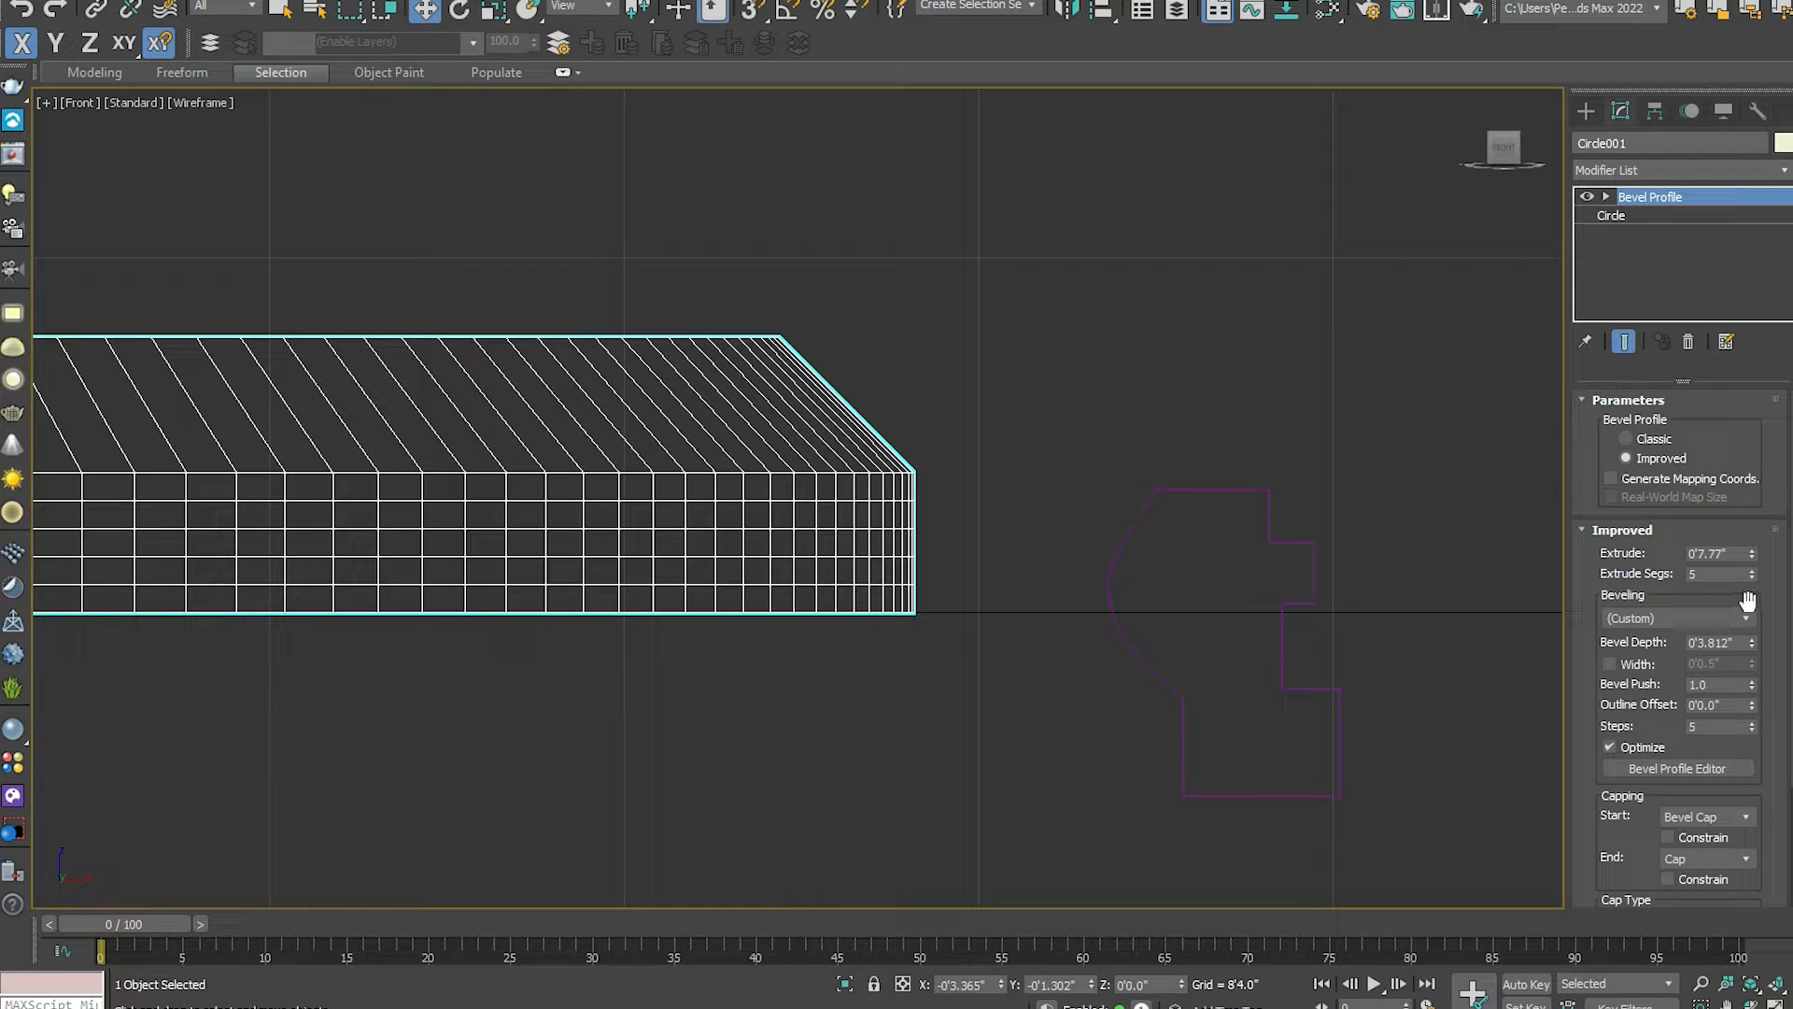
mouse_move(1754, 545)
mouse_down()
mouse_move(1768, 460)
mouse_move(1768, 584)
mouse_move(1768, 546)
mouse_move(1759, 558)
mouse_up()
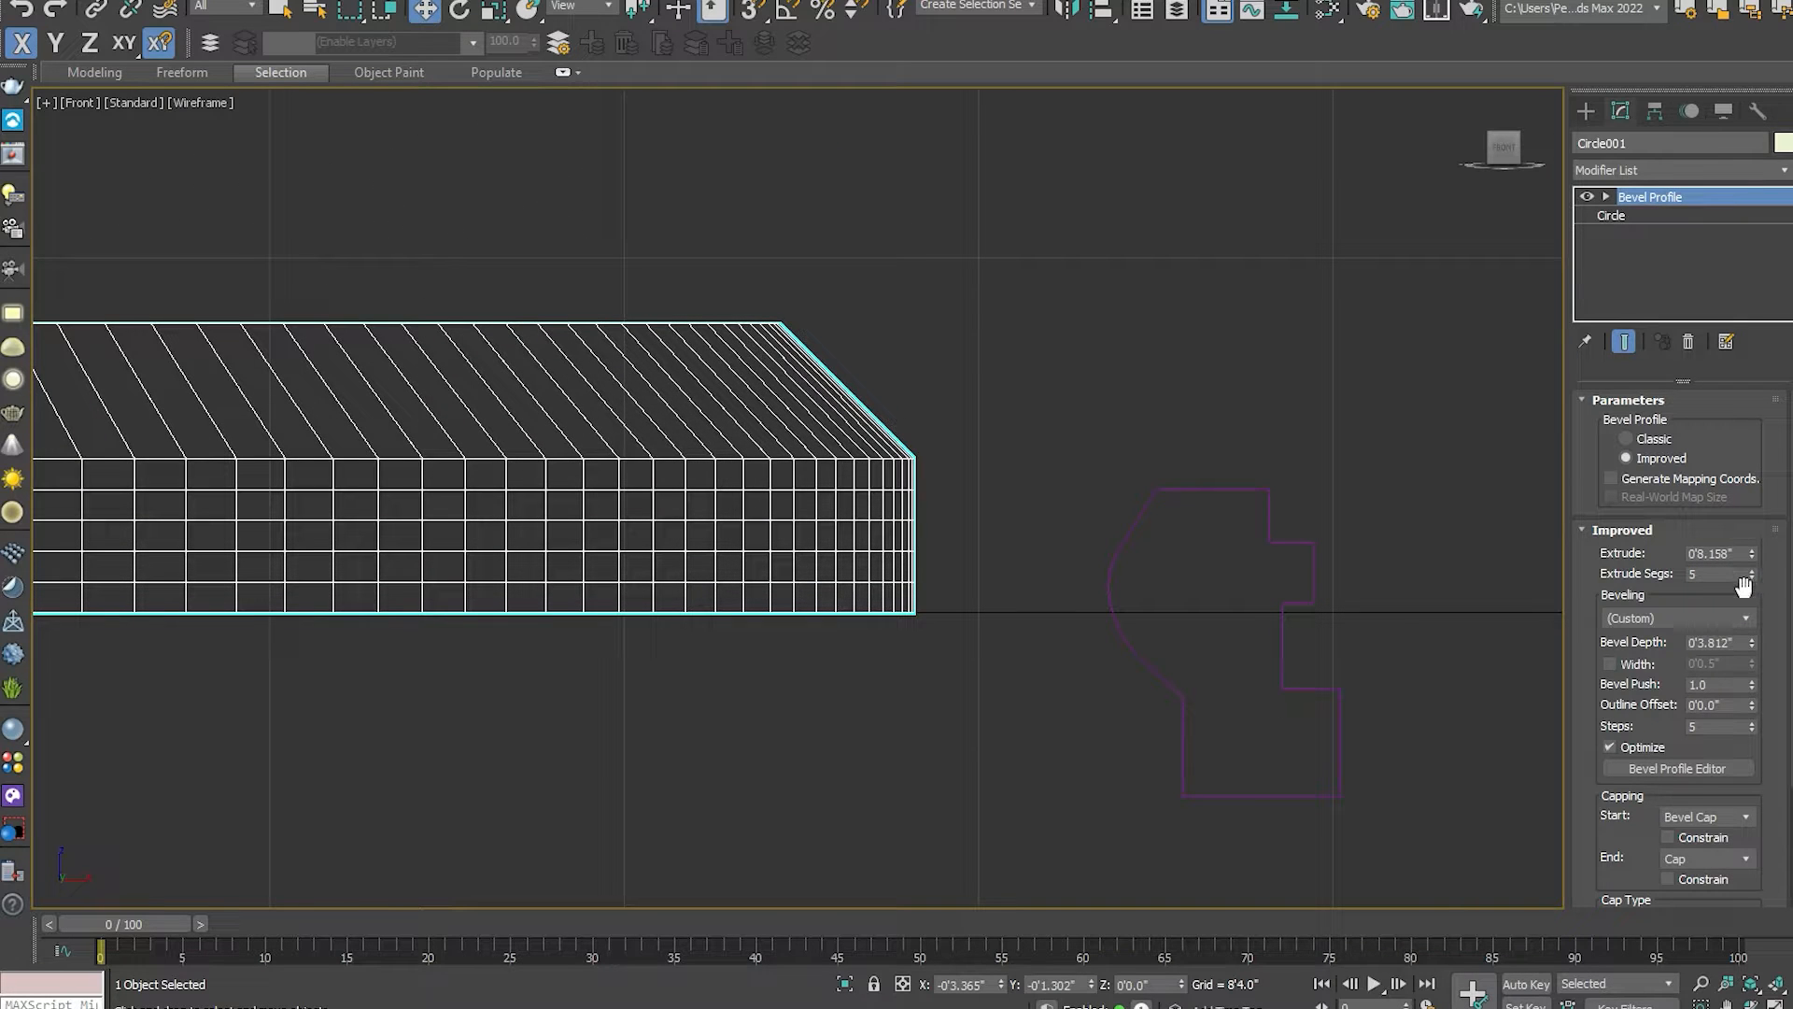
drag(1752, 644, 3, 619)
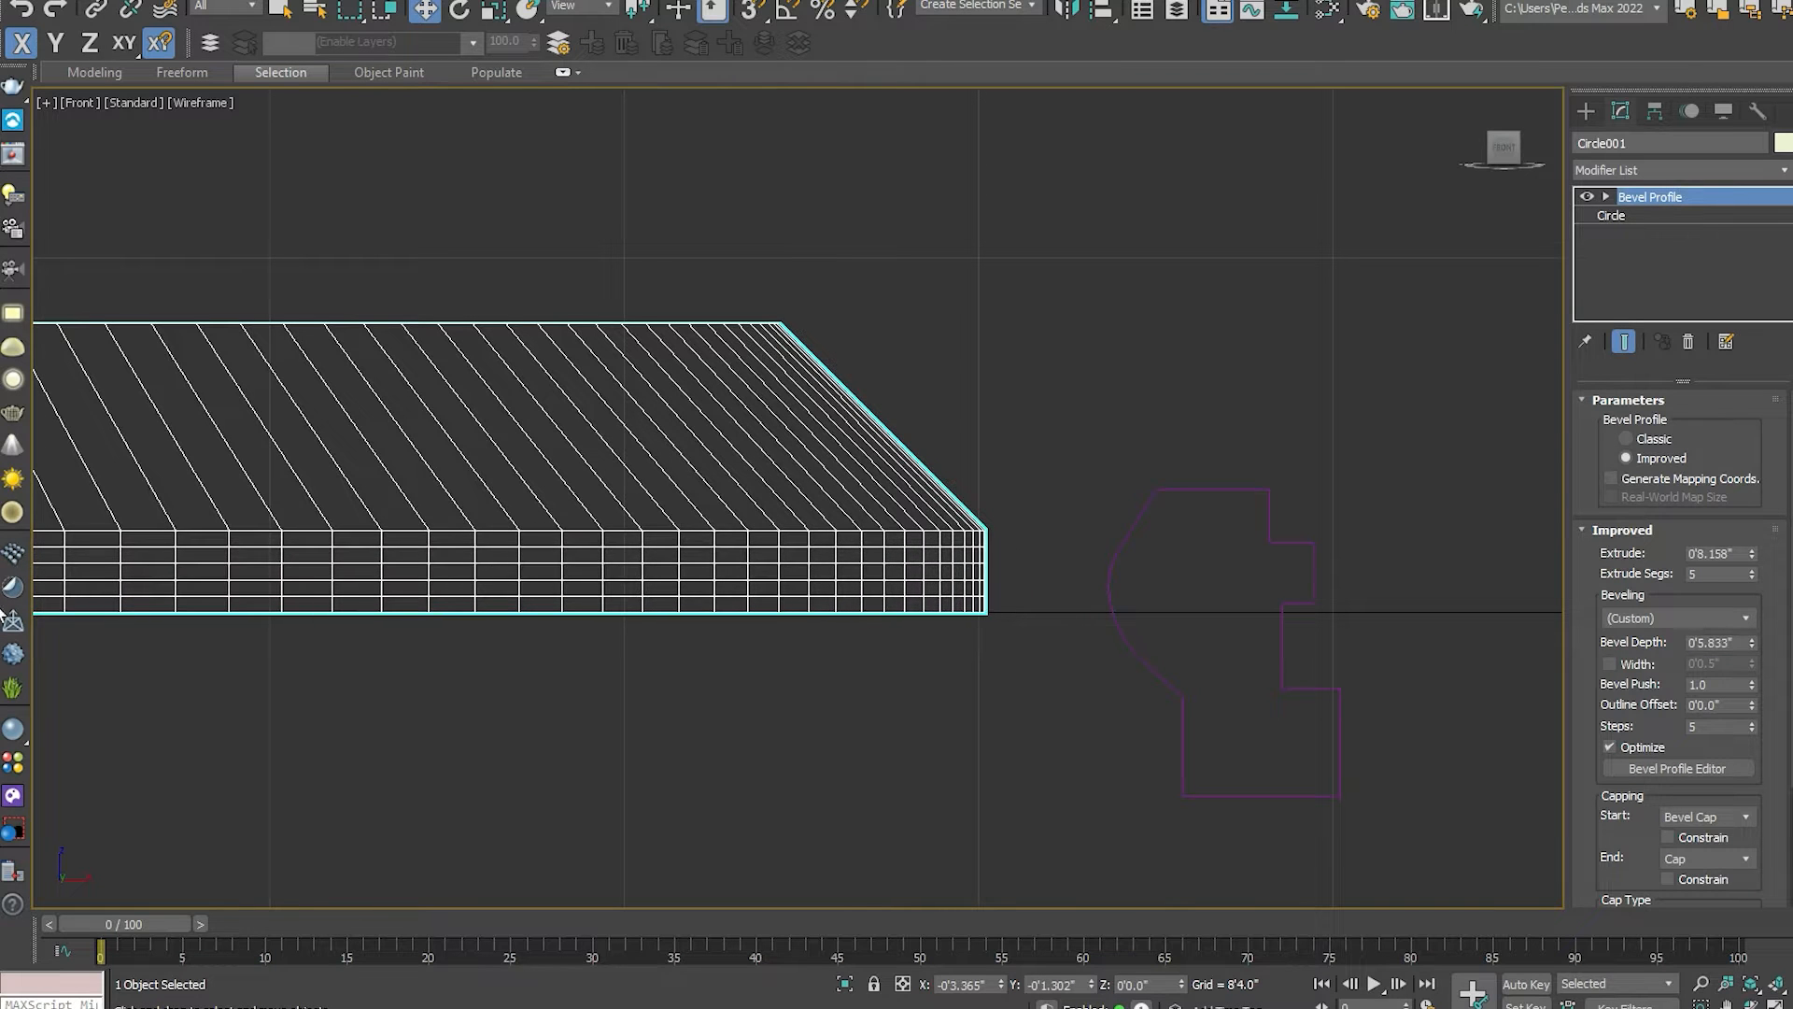
middle_drag(211, 564, 212, 579)
key(p)
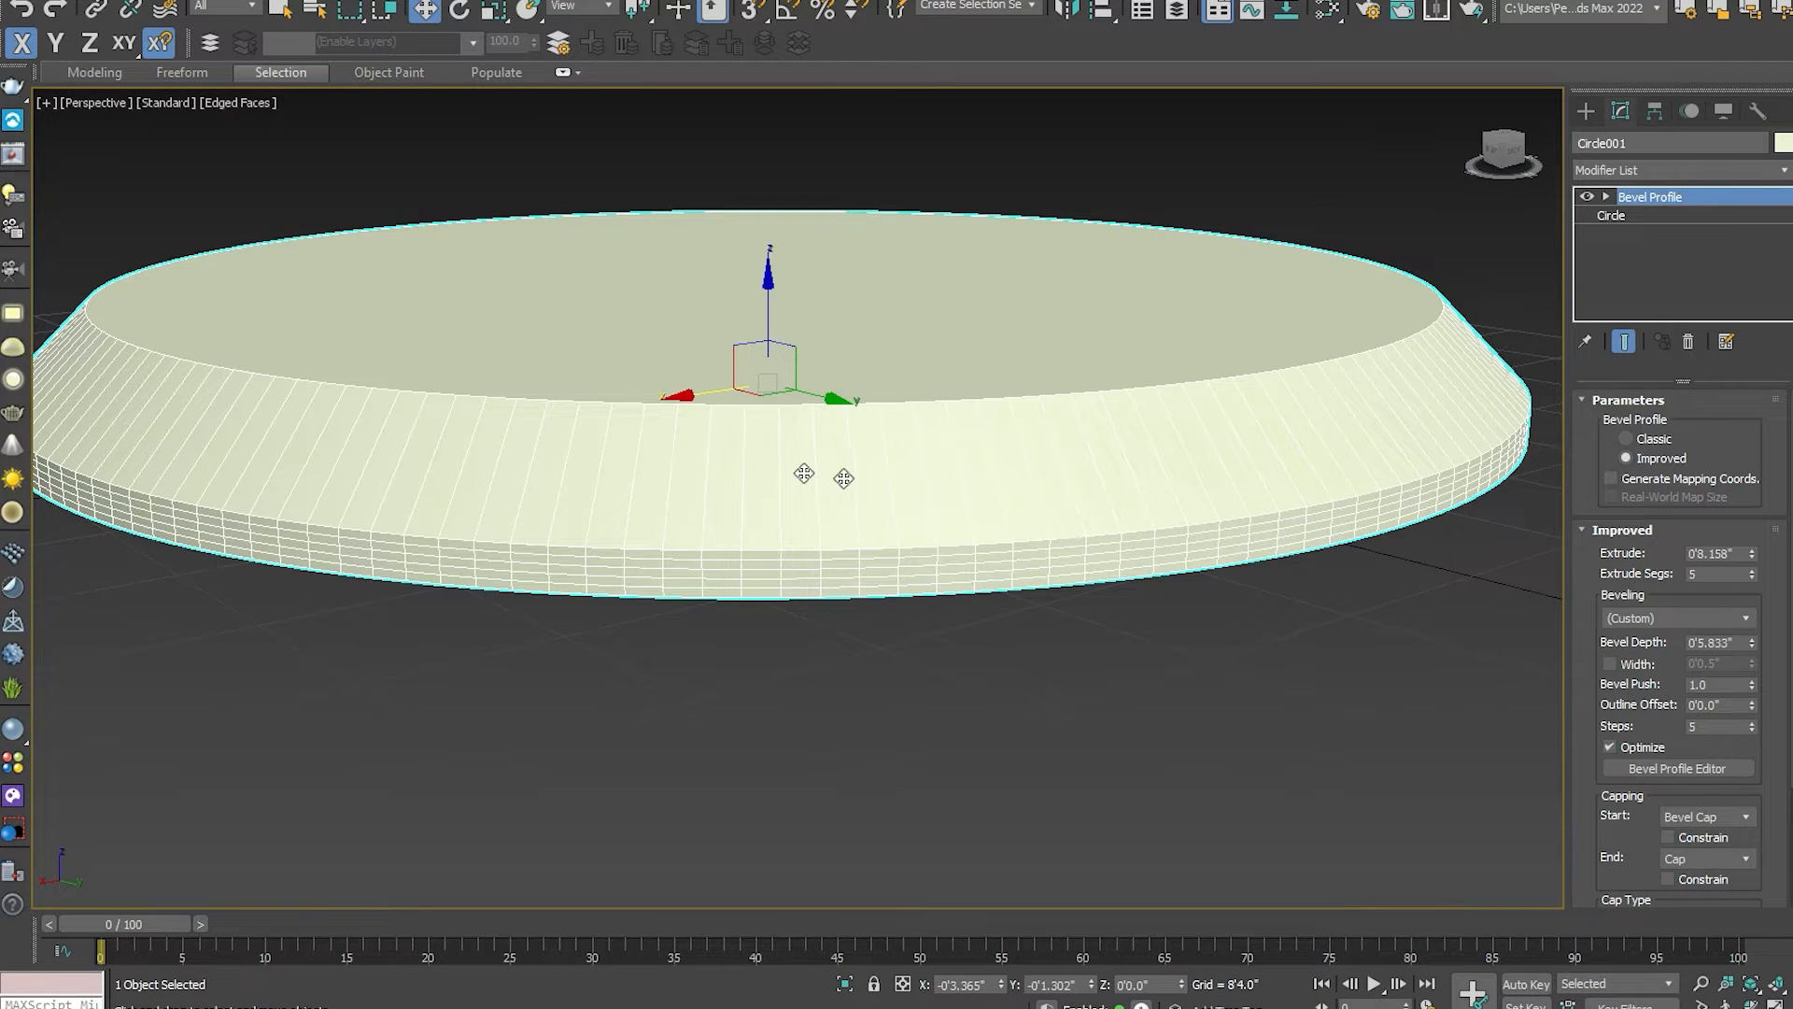
Apply the Concave beveling preset to the disc and set Bevel Depth to about 0'4.316".
alt+middle_drag(843, 478, 915, 555)
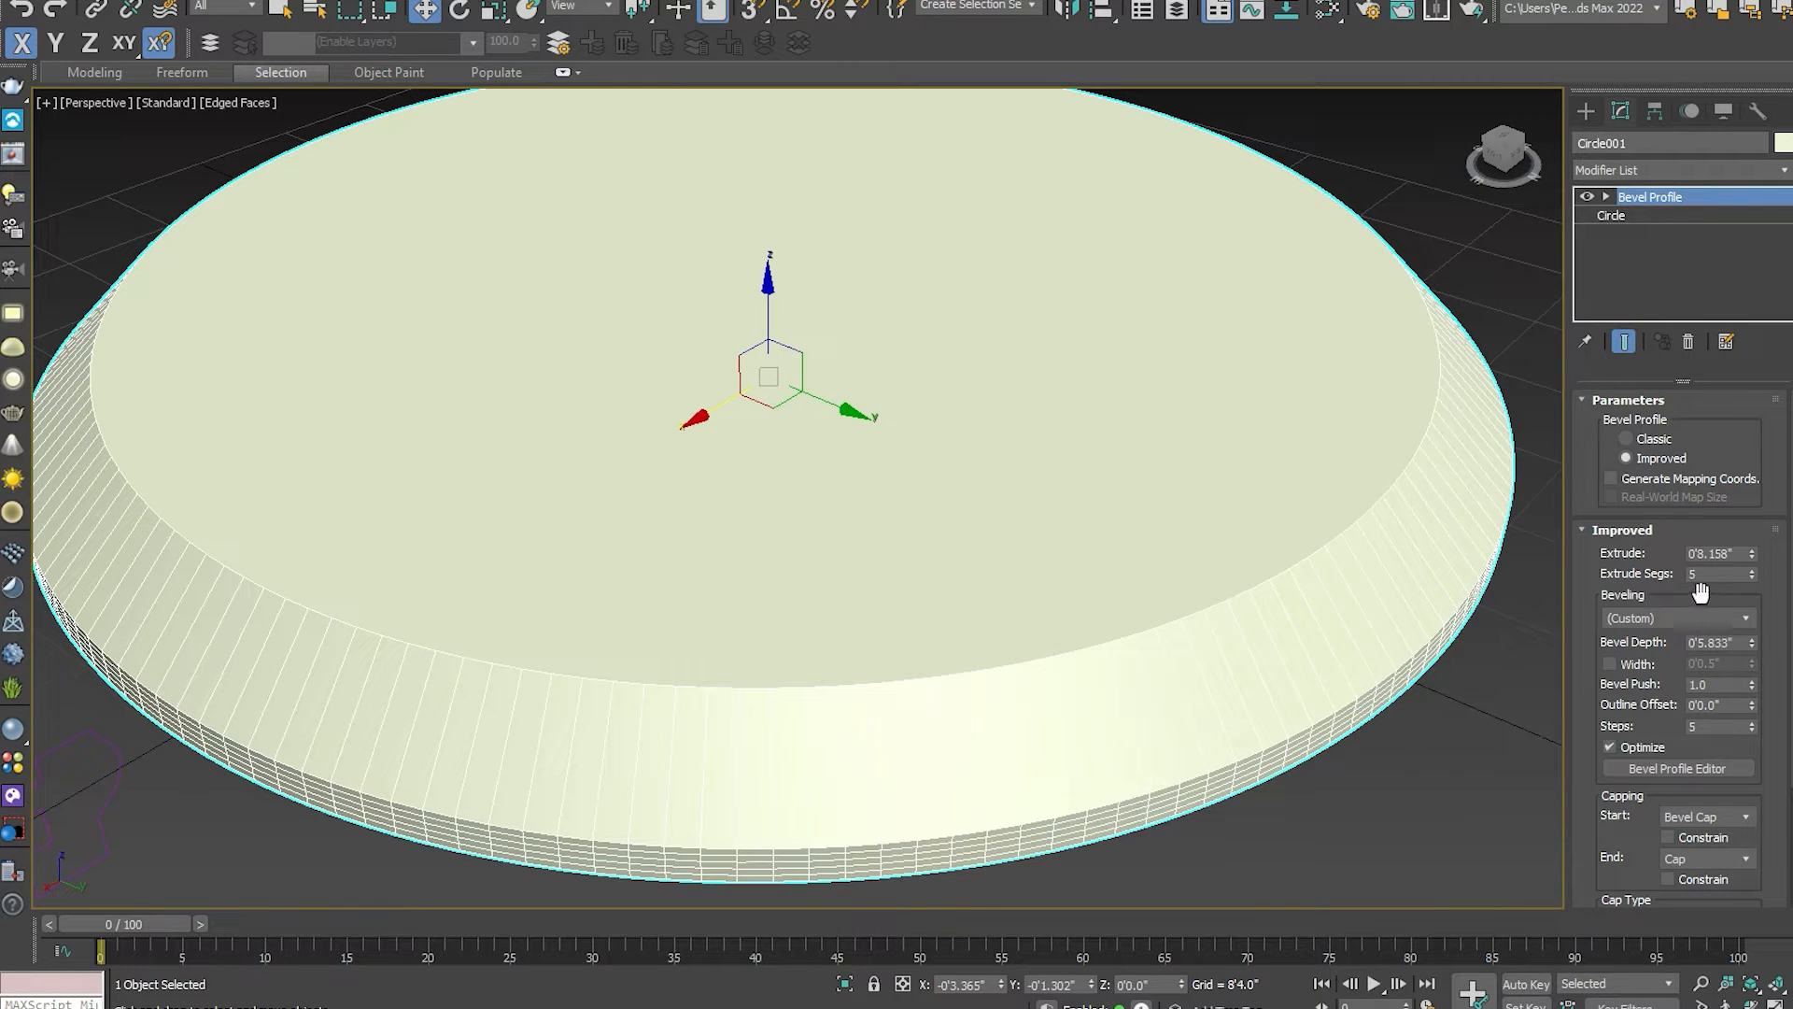
click(1745, 622)
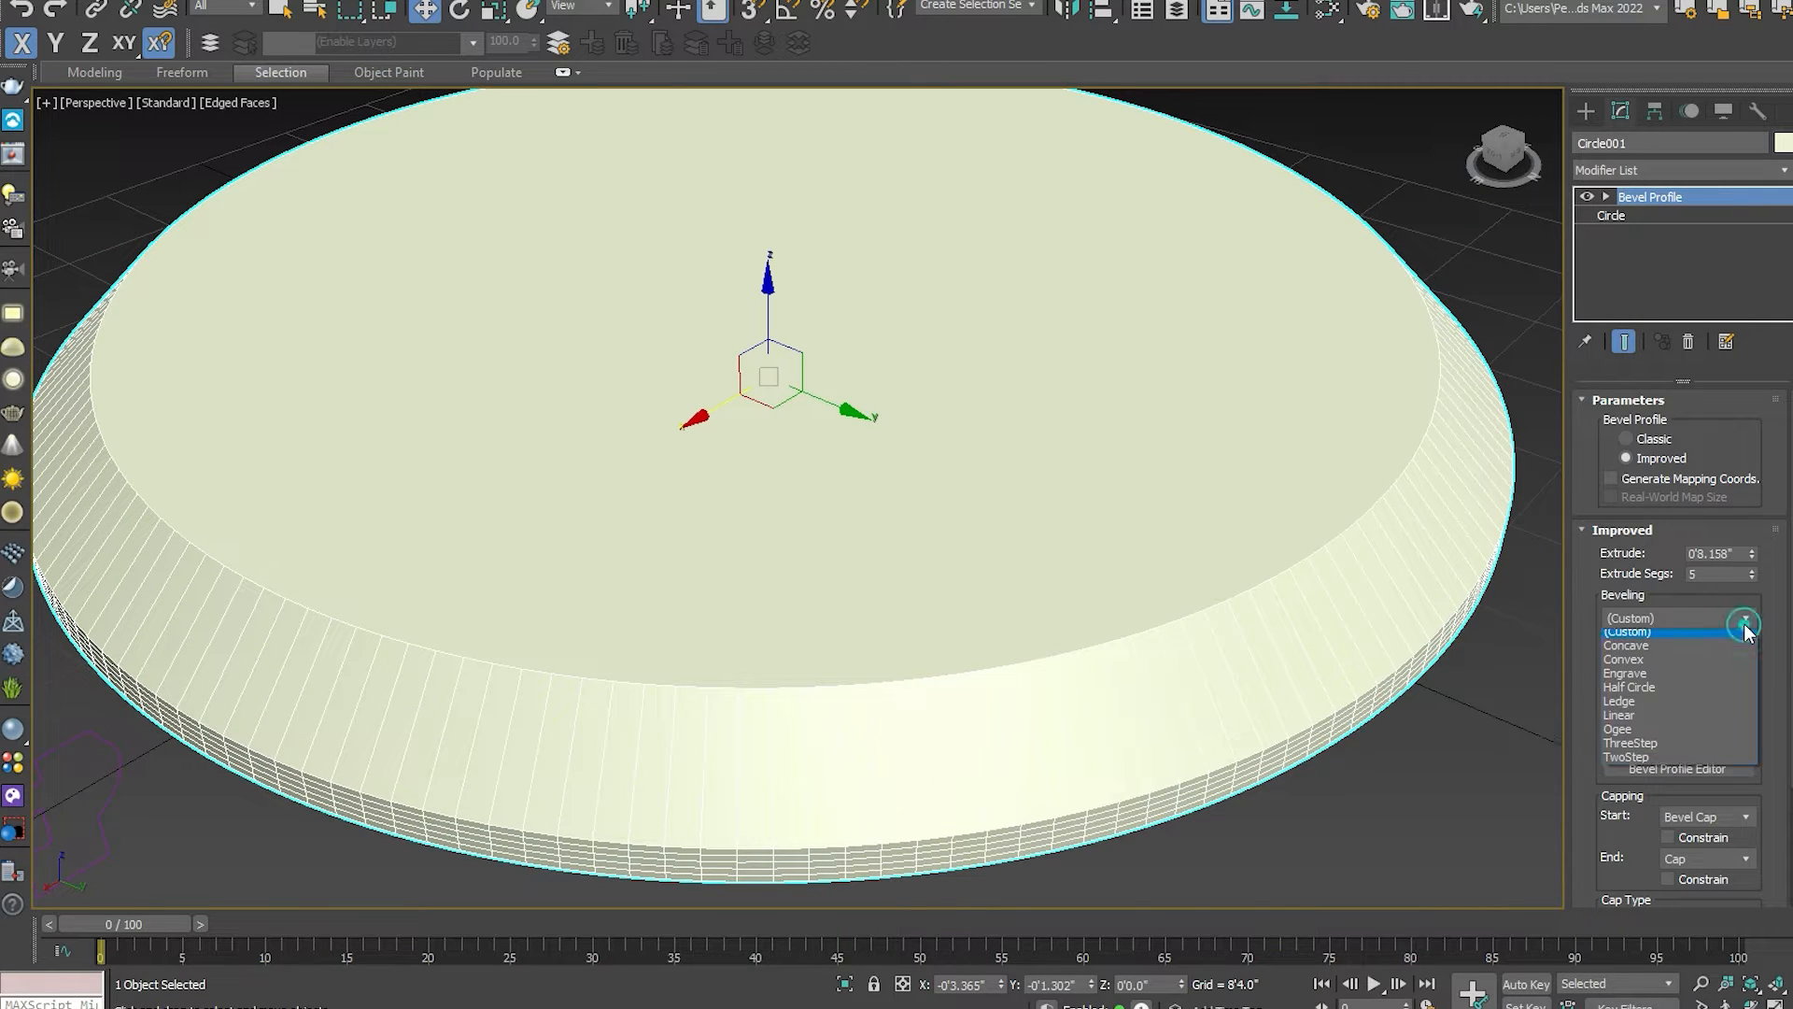
click(1660, 653)
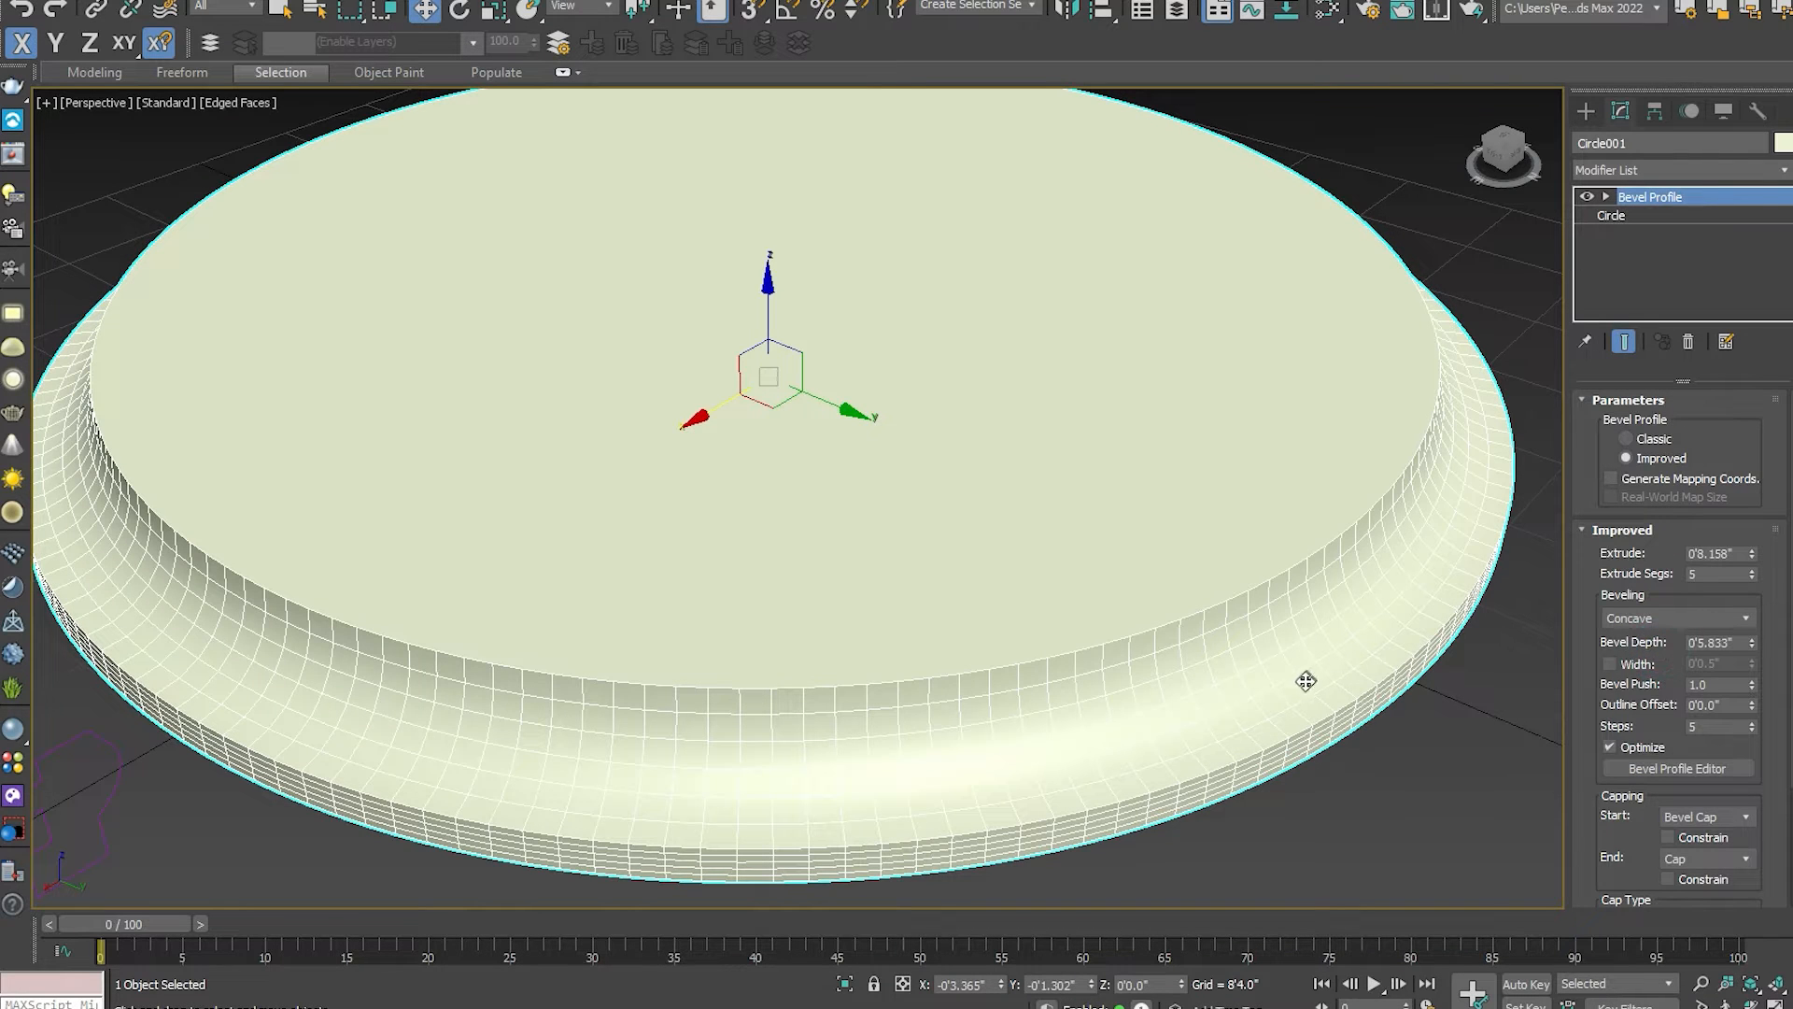
alt+middle_drag(1286, 683, 1435, 682)
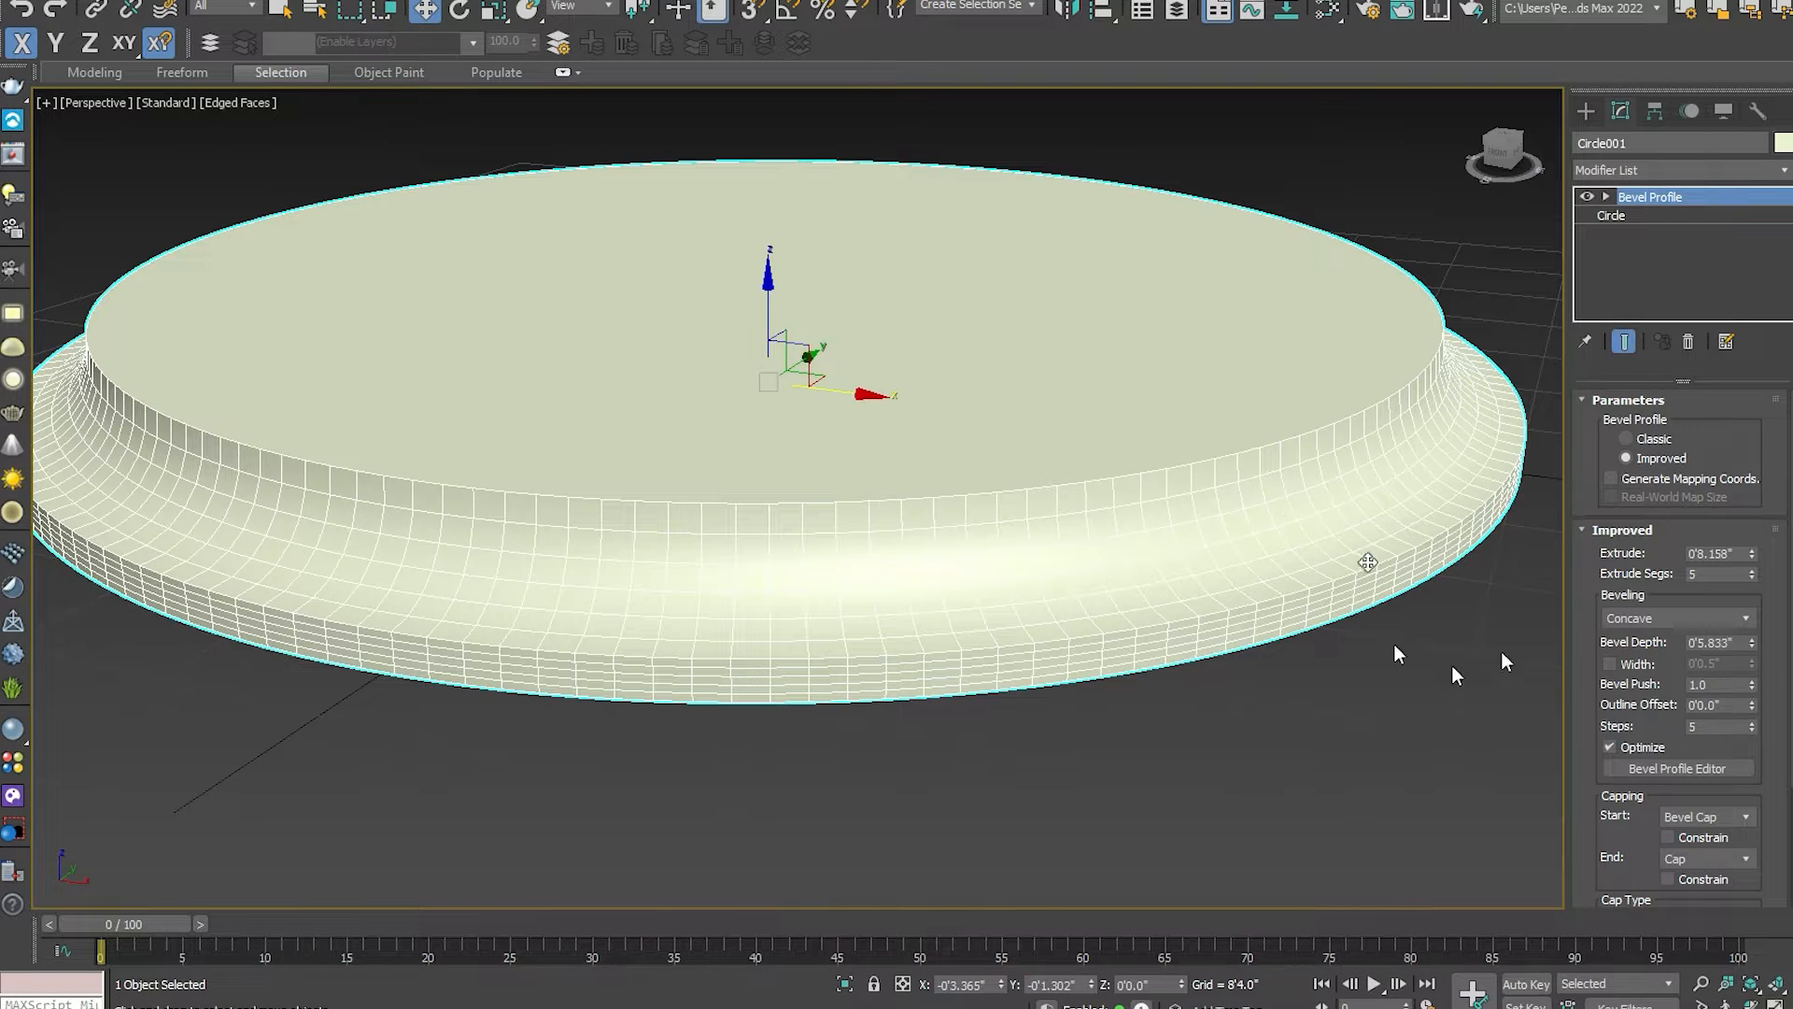
mouse_move(1753, 651)
mouse_down()
mouse_move(1750, 635)
mouse_move(1767, 643)
mouse_move(1766, 688)
mouse_move(1763, 654)
mouse_move(1764, 672)
mouse_up()
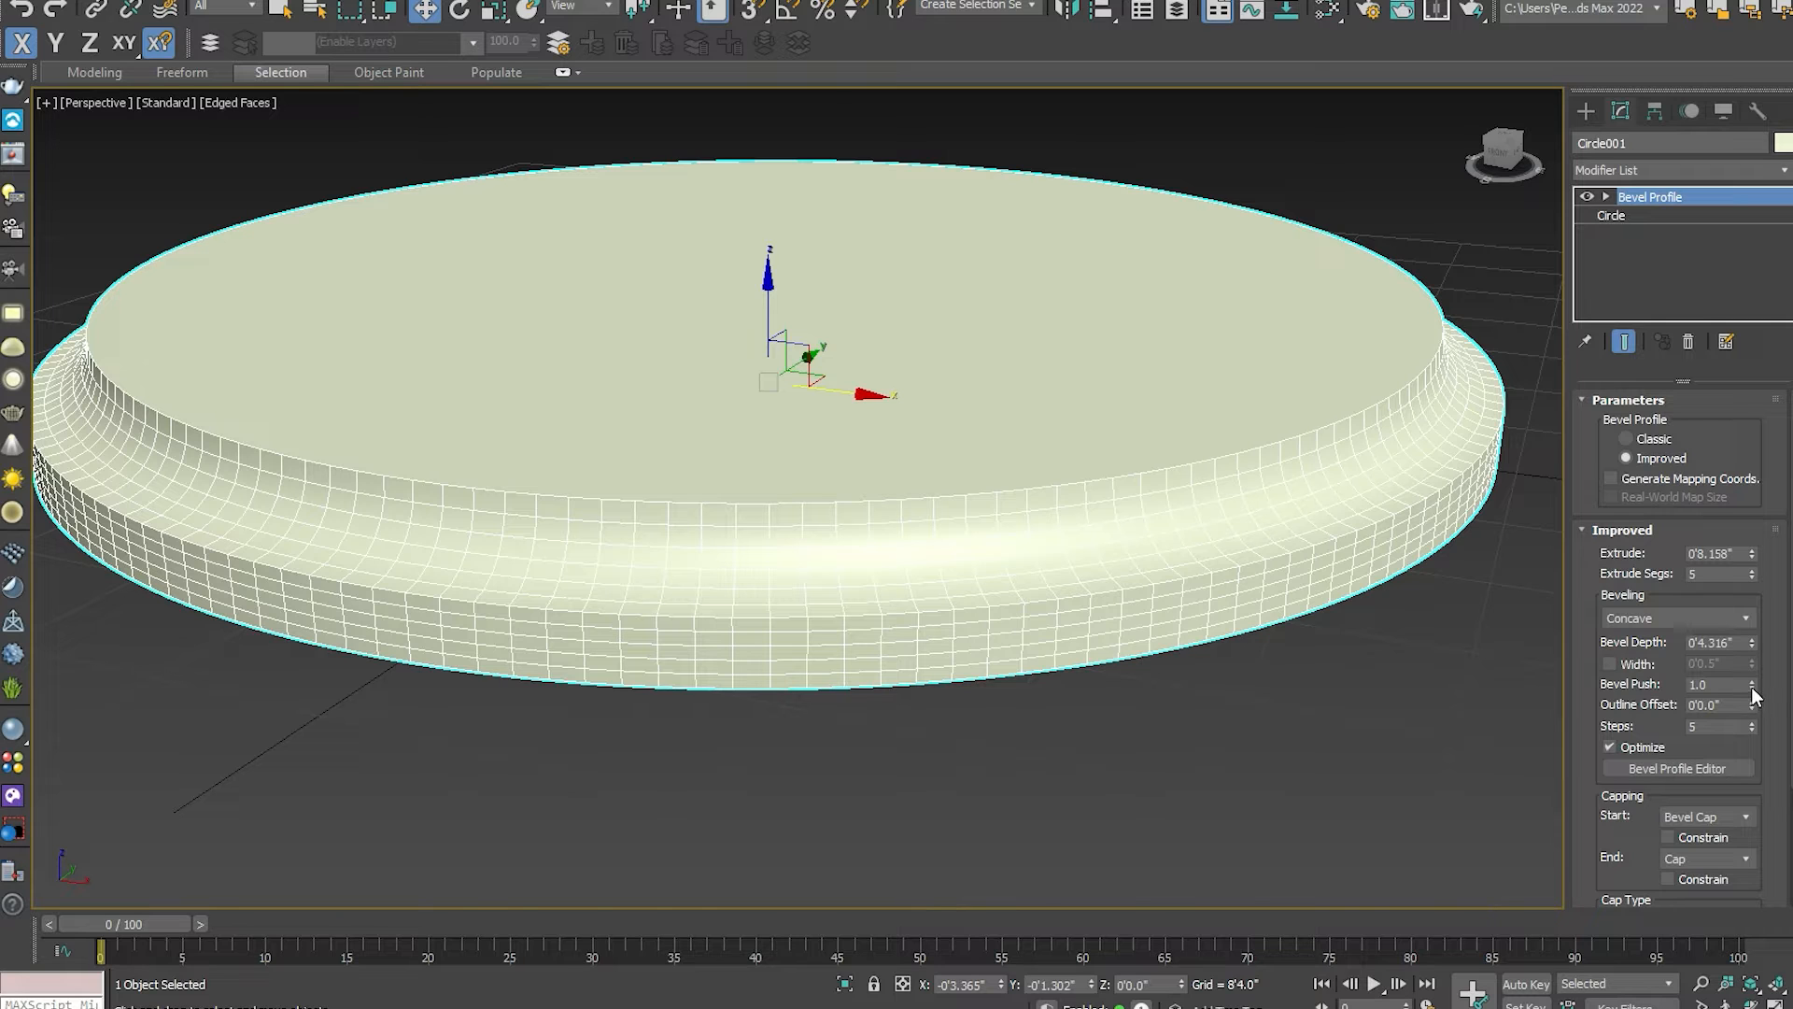
Try a Bevel Push of about 1.91 on the concave bevel and restore it to 1.
drag(1753, 689, 353, 585)
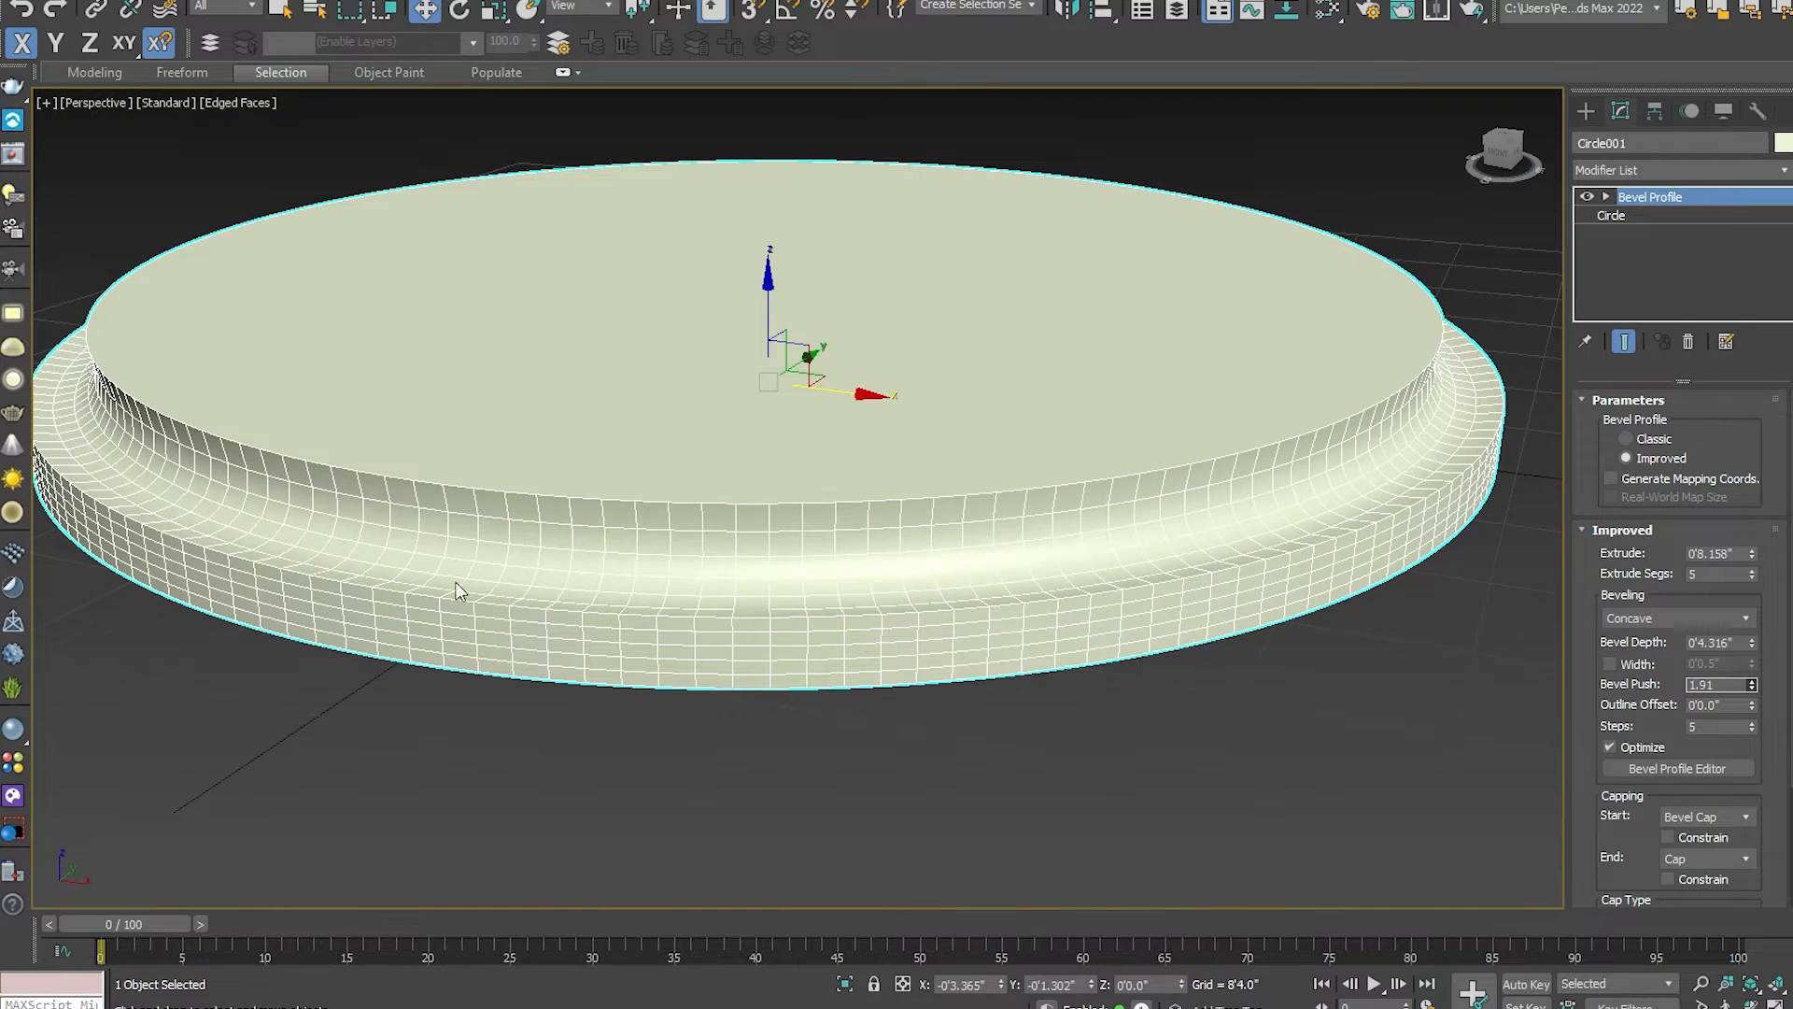
double_click(1730, 683)
text(1)
key(Return)
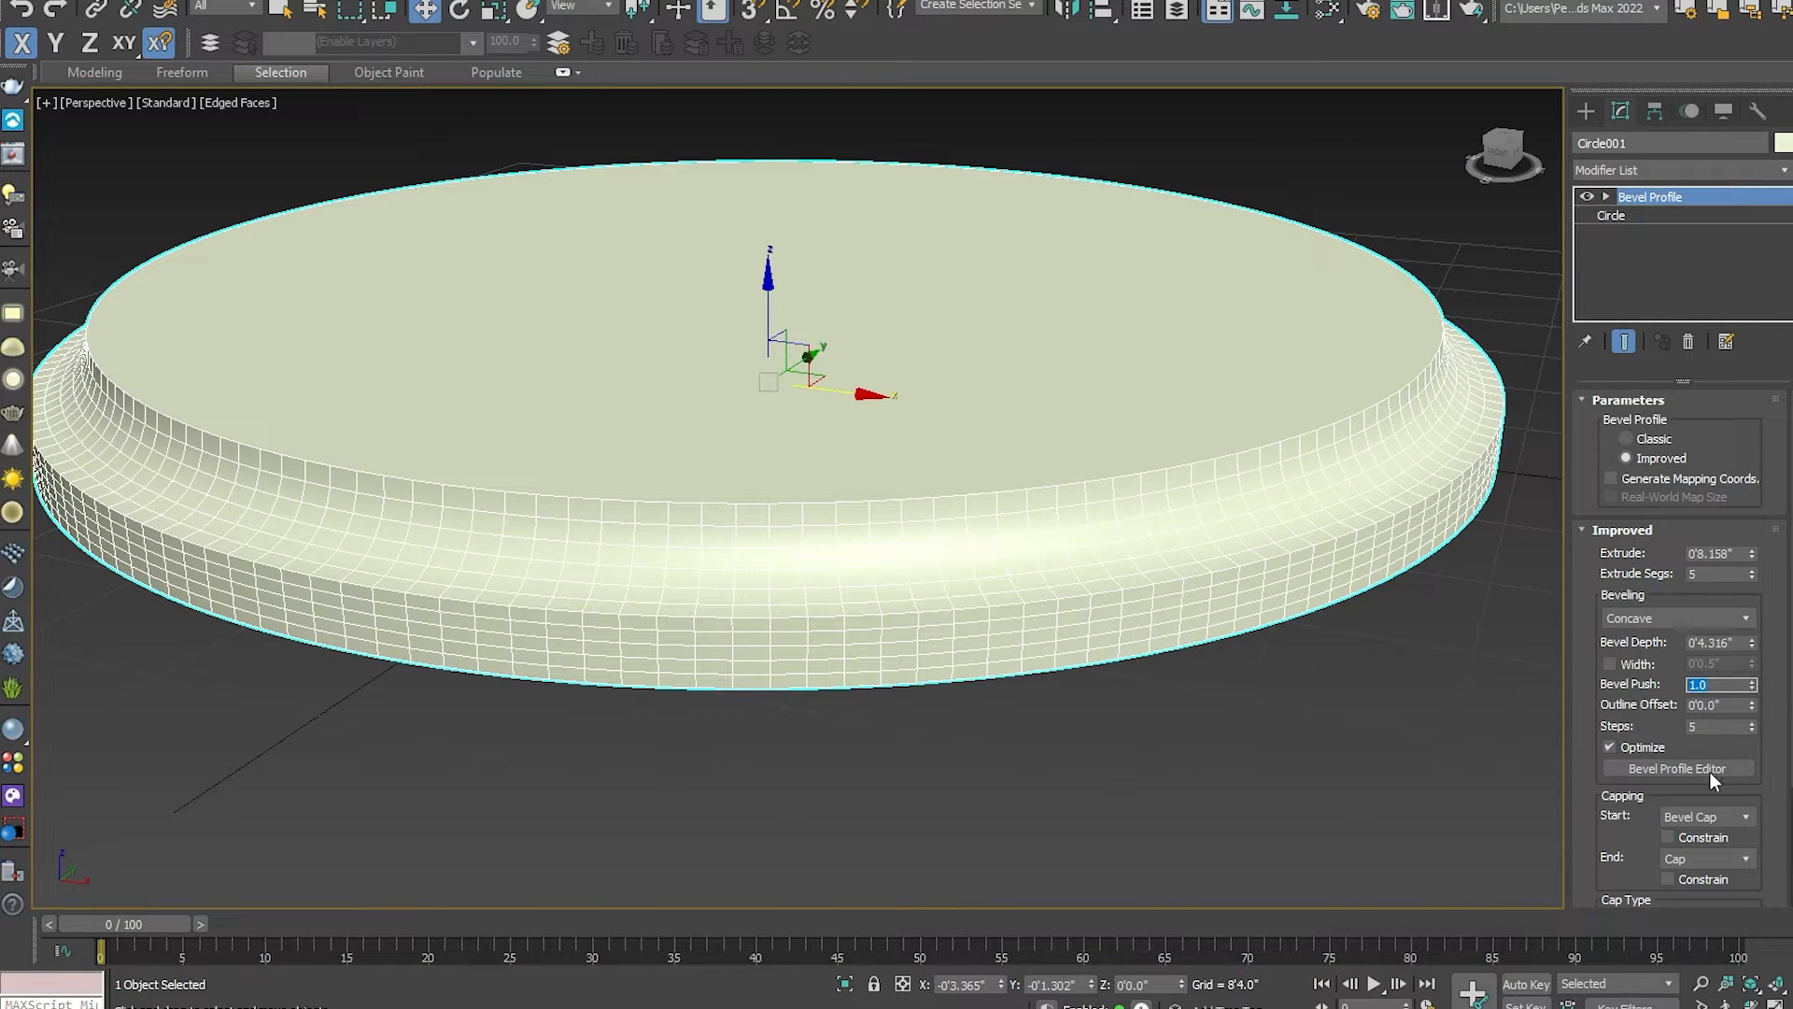
Try a separate bevel Width of about 0'3.68" and turn the Width option off again.
click(1612, 664)
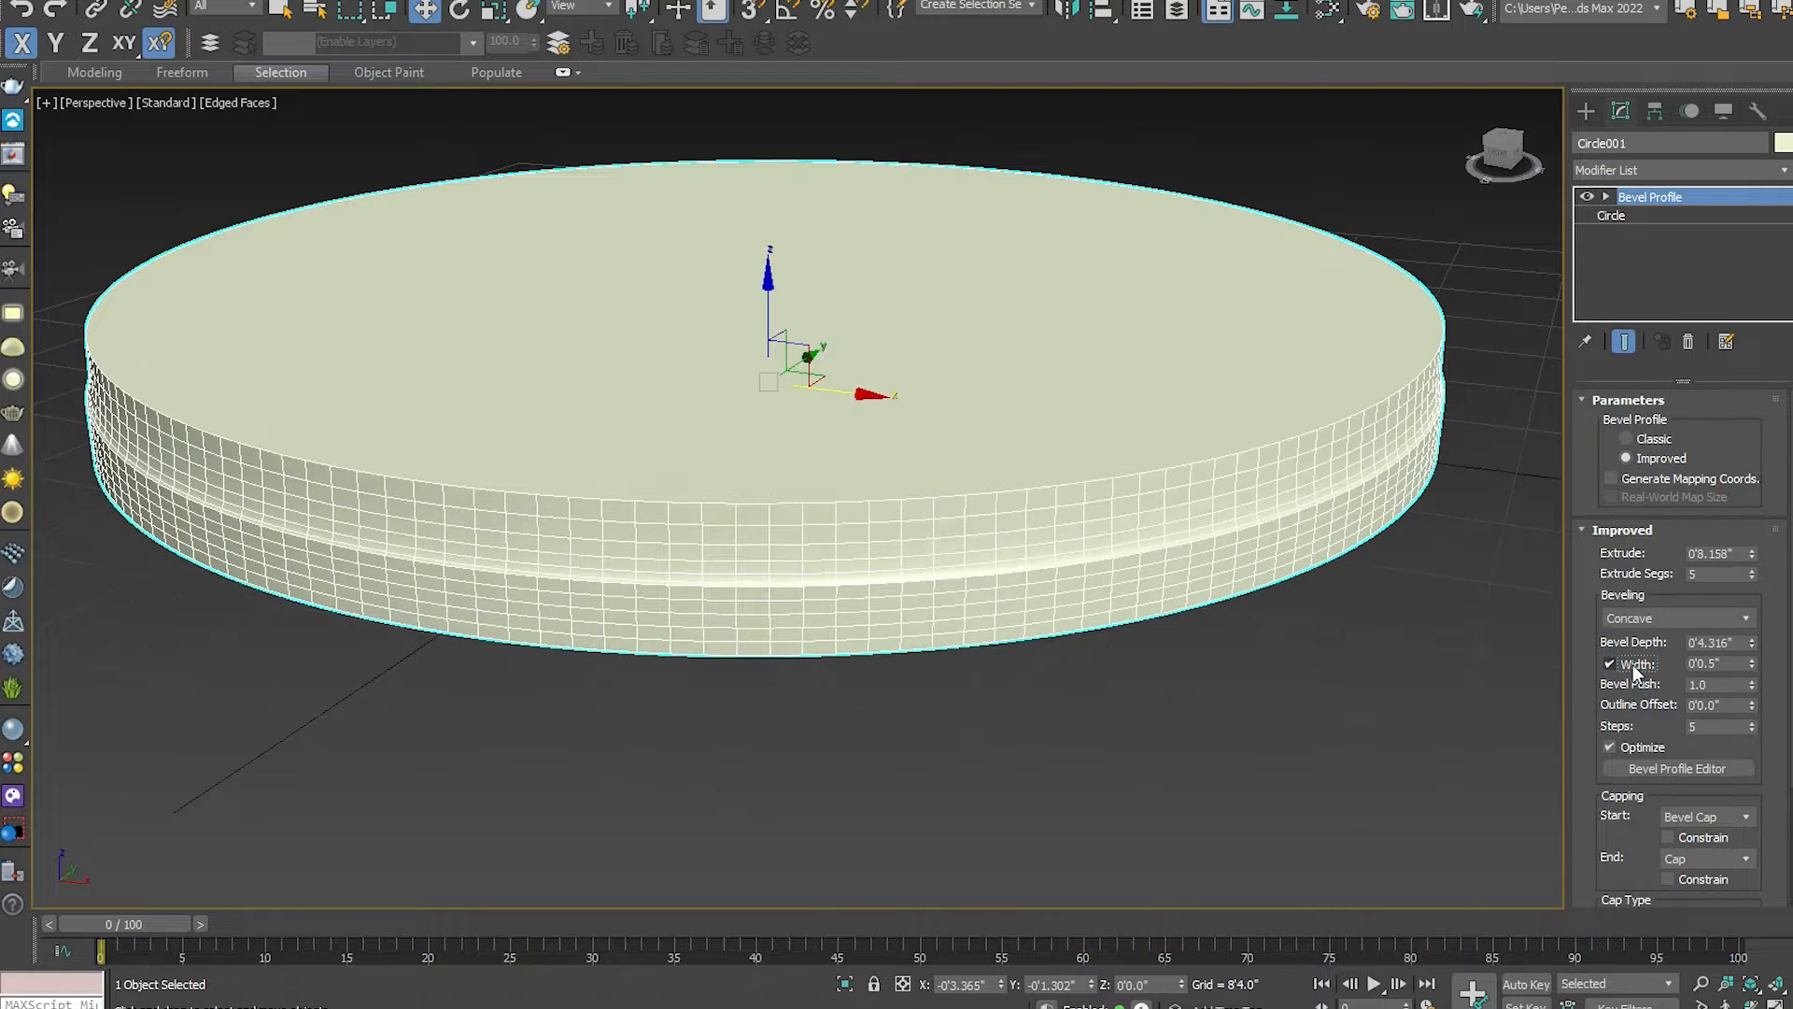
drag(1752, 663, 993, 209)
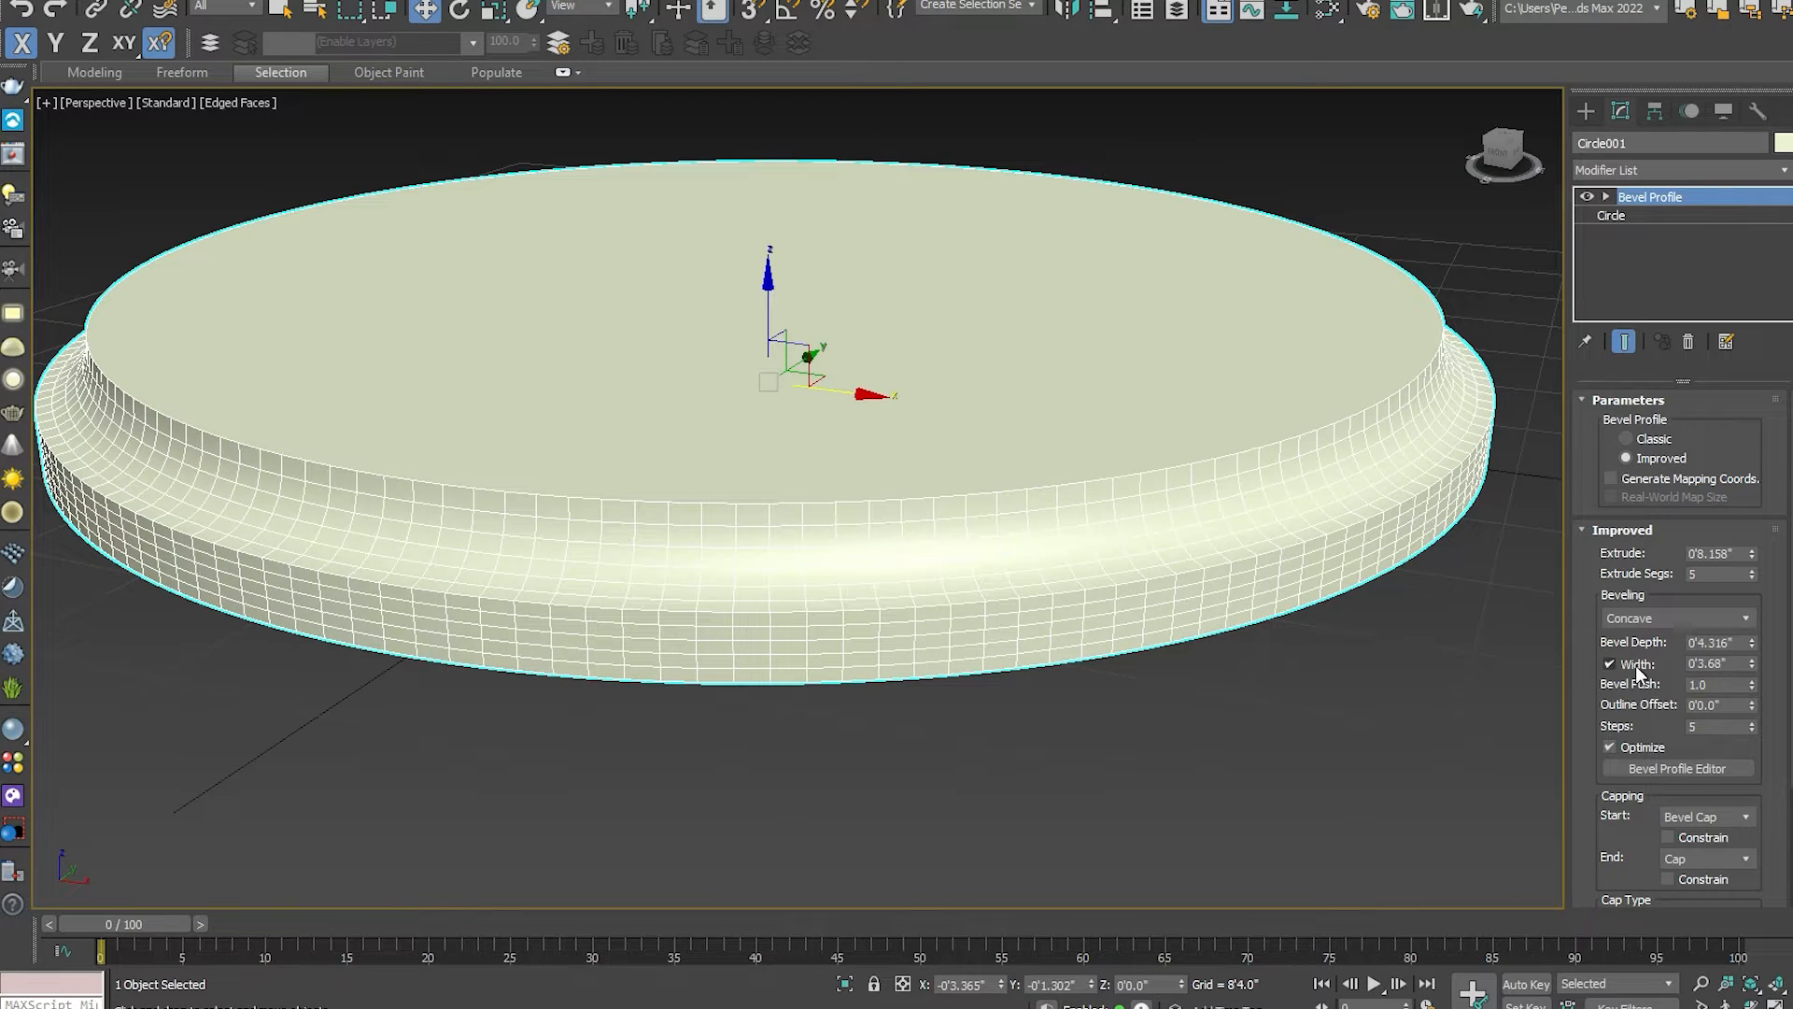
drag(1586, 625, 1591, 563)
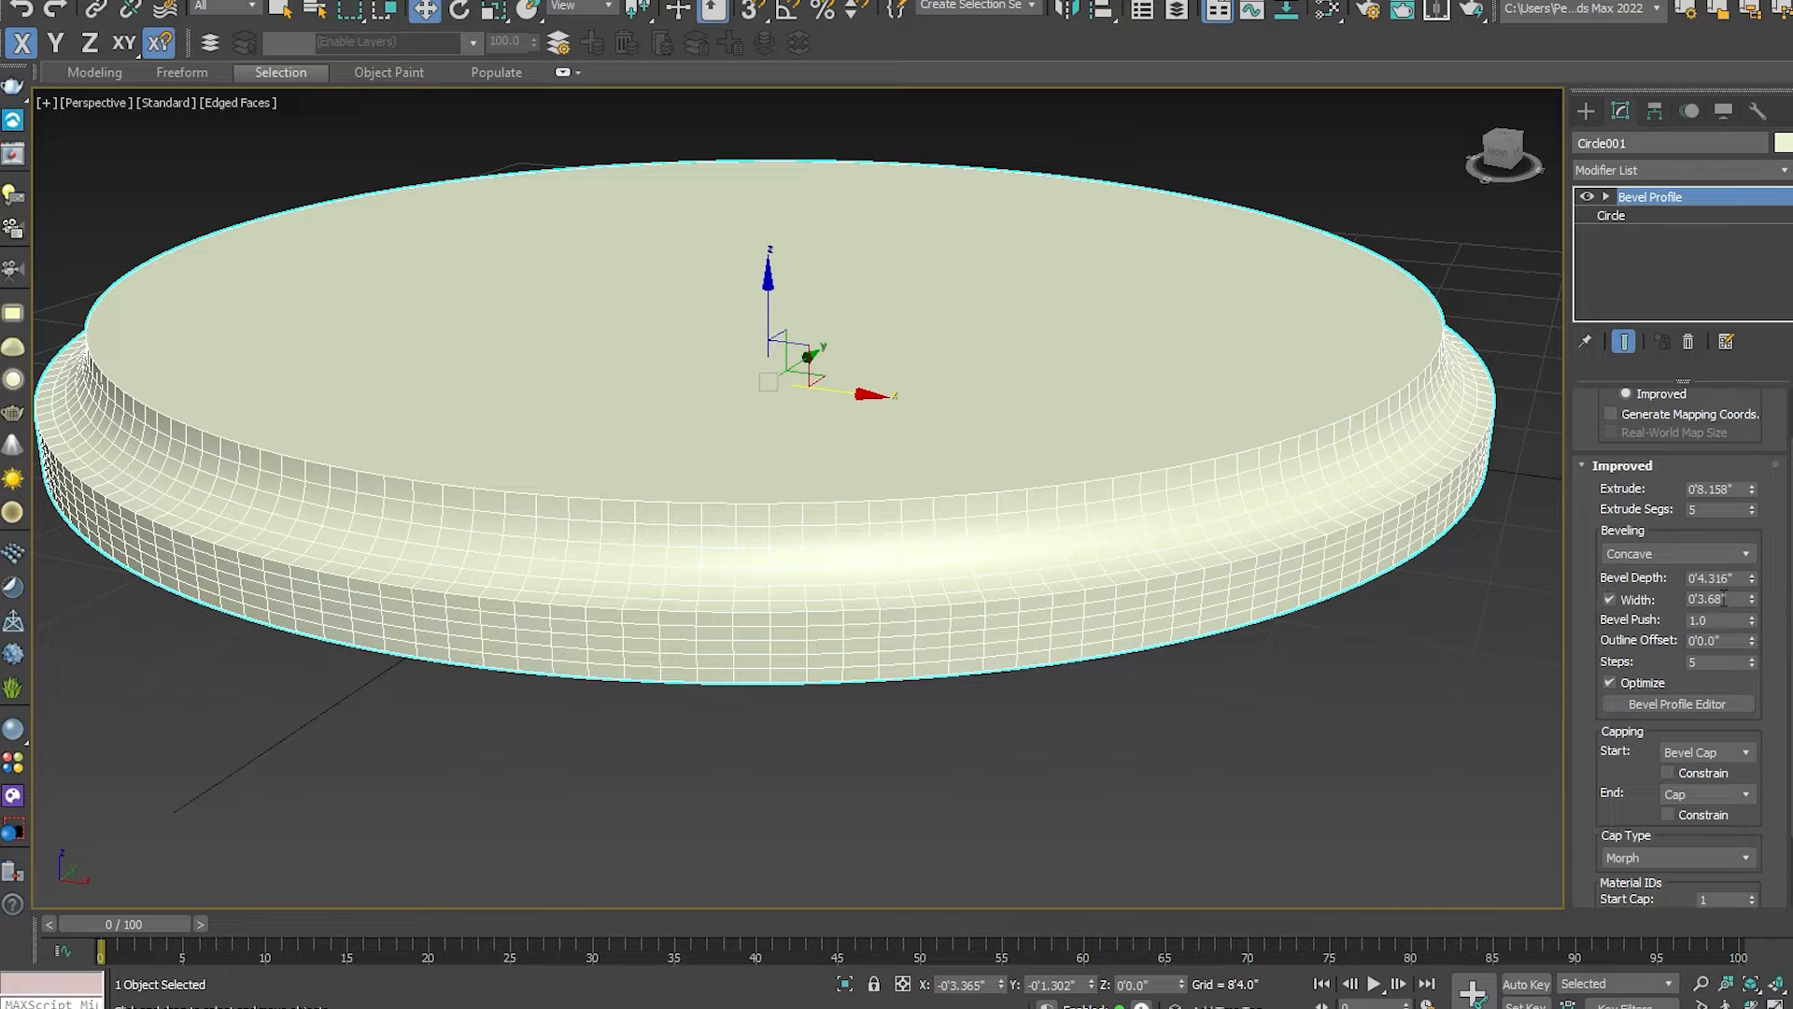
click(1626, 601)
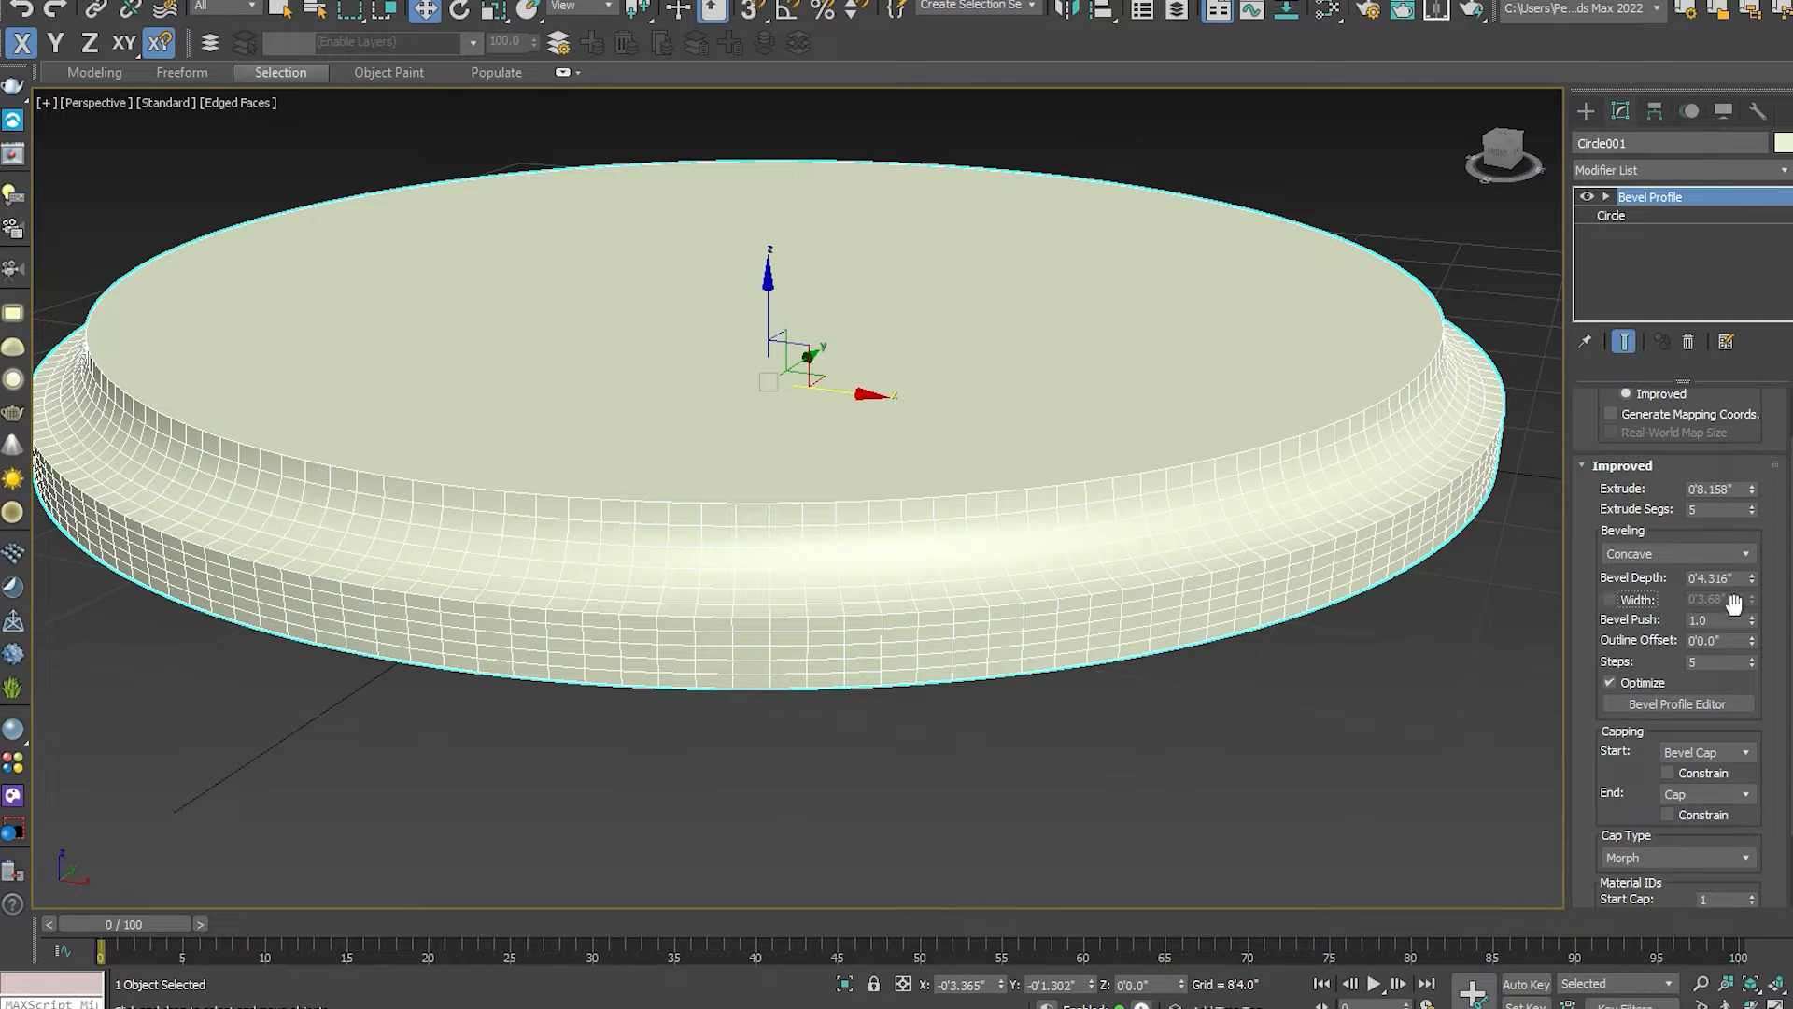
Set the concave bevel's Bevel Depth to about 0'4.446".
mouse_move(1752, 578)
mouse_down()
mouse_move(1756, 562)
mouse_move(1760, 578)
mouse_up()
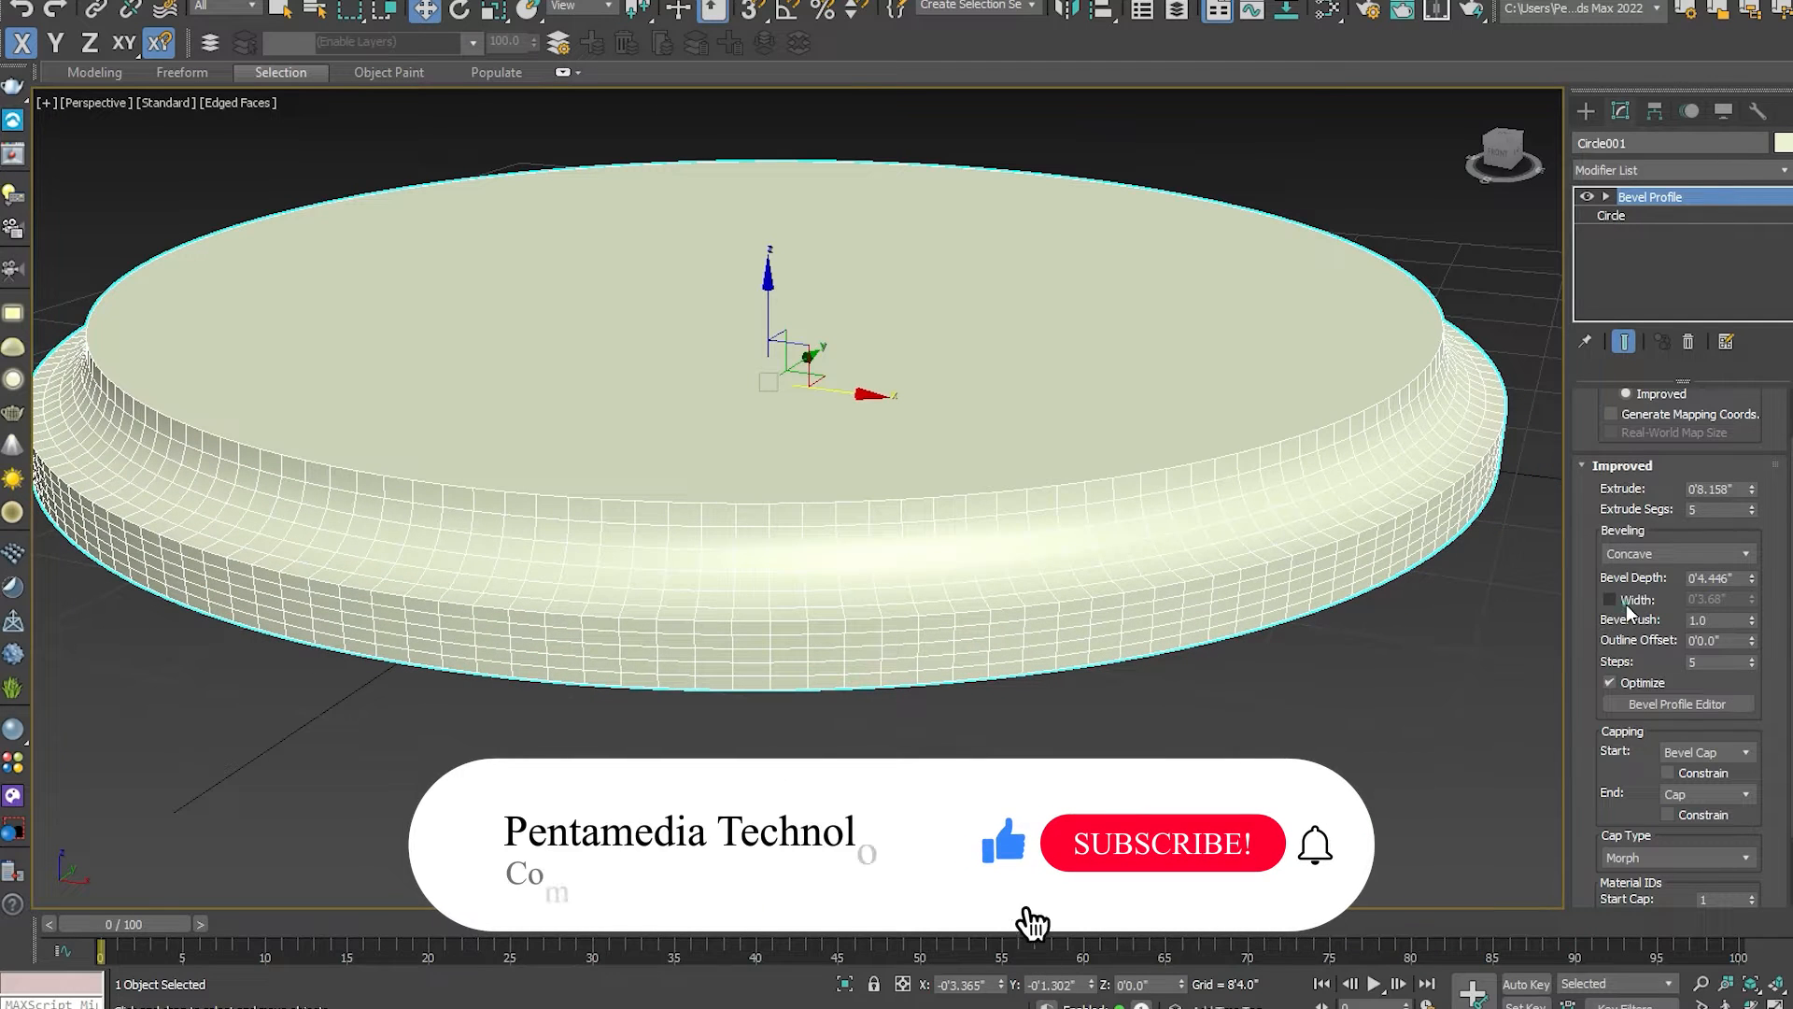
Apply the Convex beveling preset with the separate Width enabled at about 0'4.821", Bevel Depth about 0'4.401" and Outline Offset about -0'0.42".
click(1609, 599)
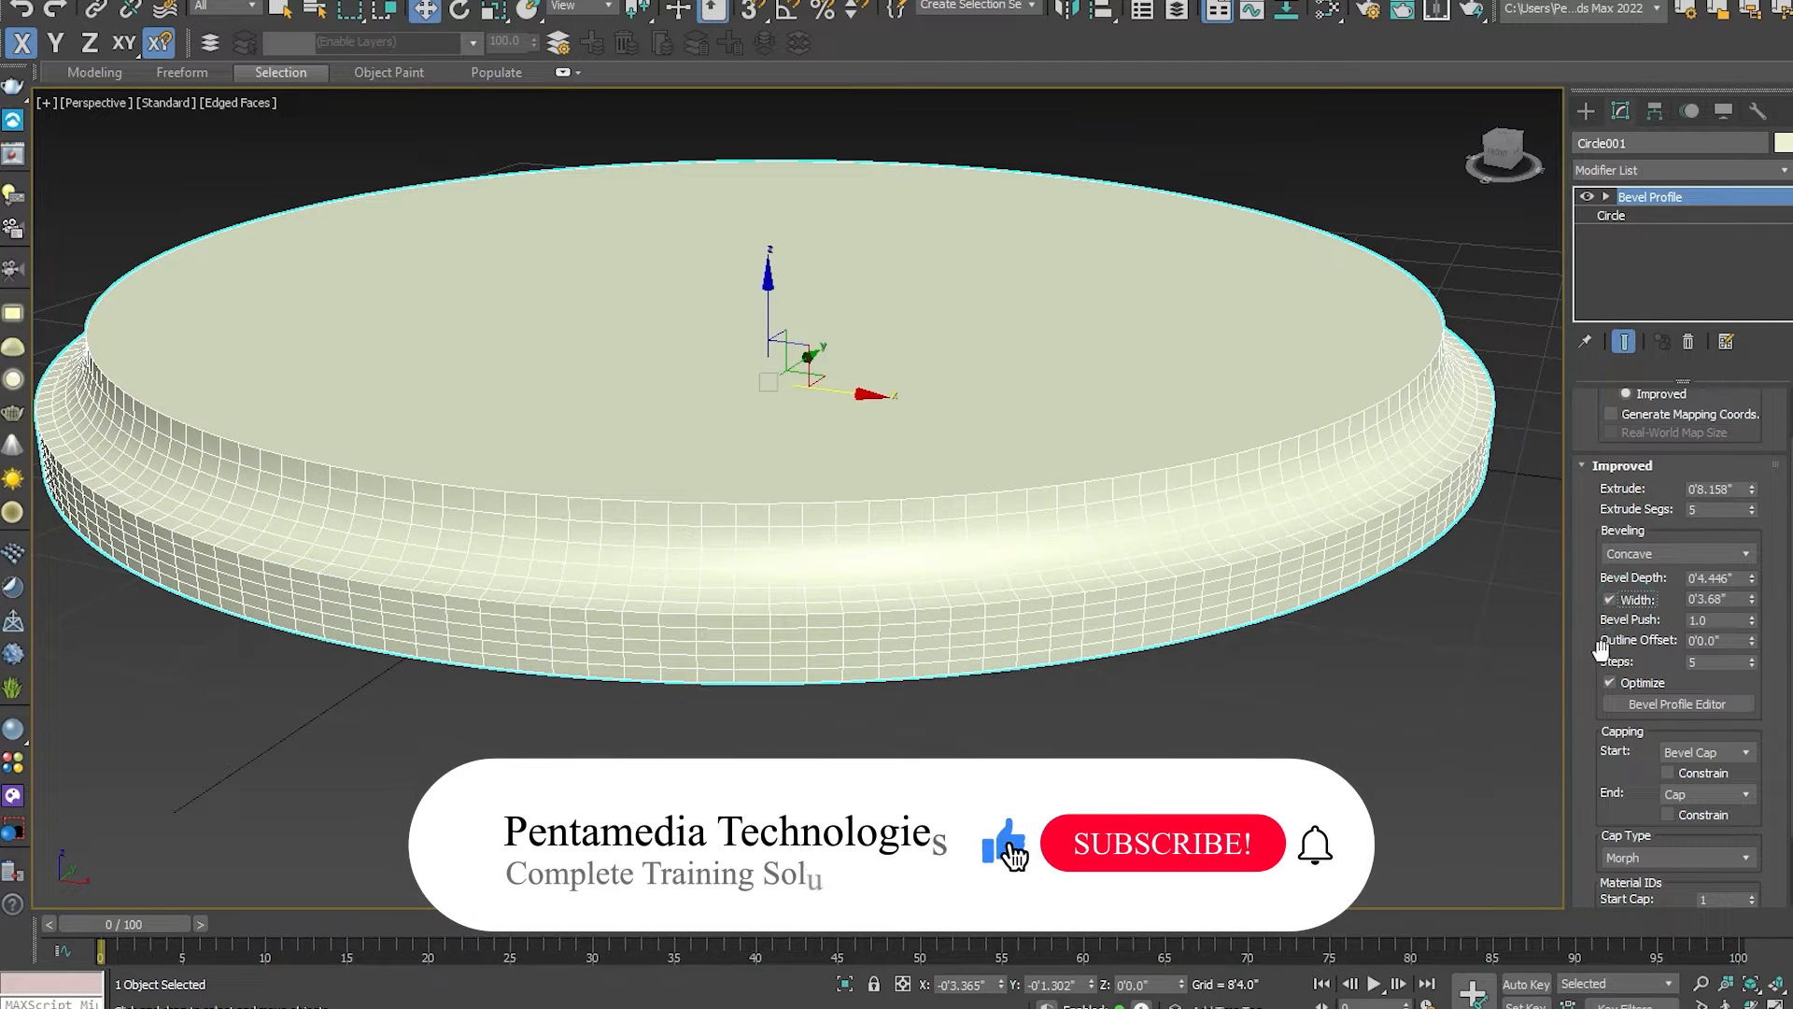
click(1747, 554)
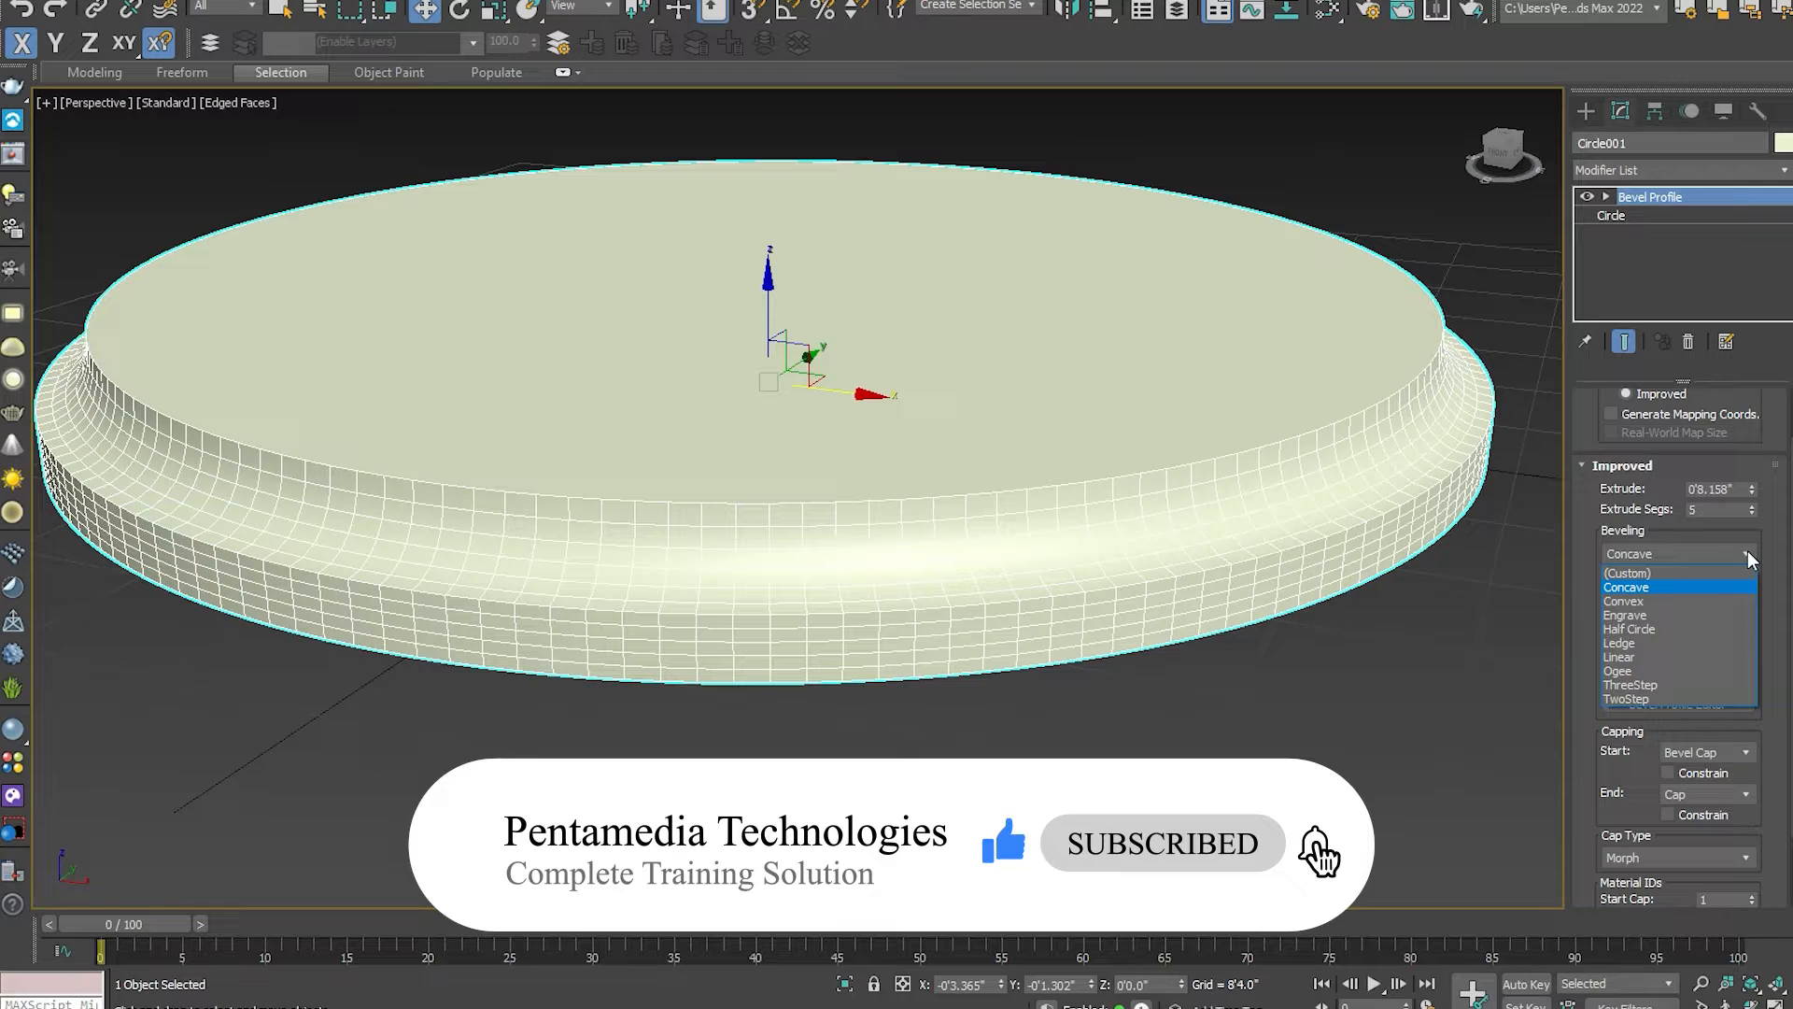
click(1642, 603)
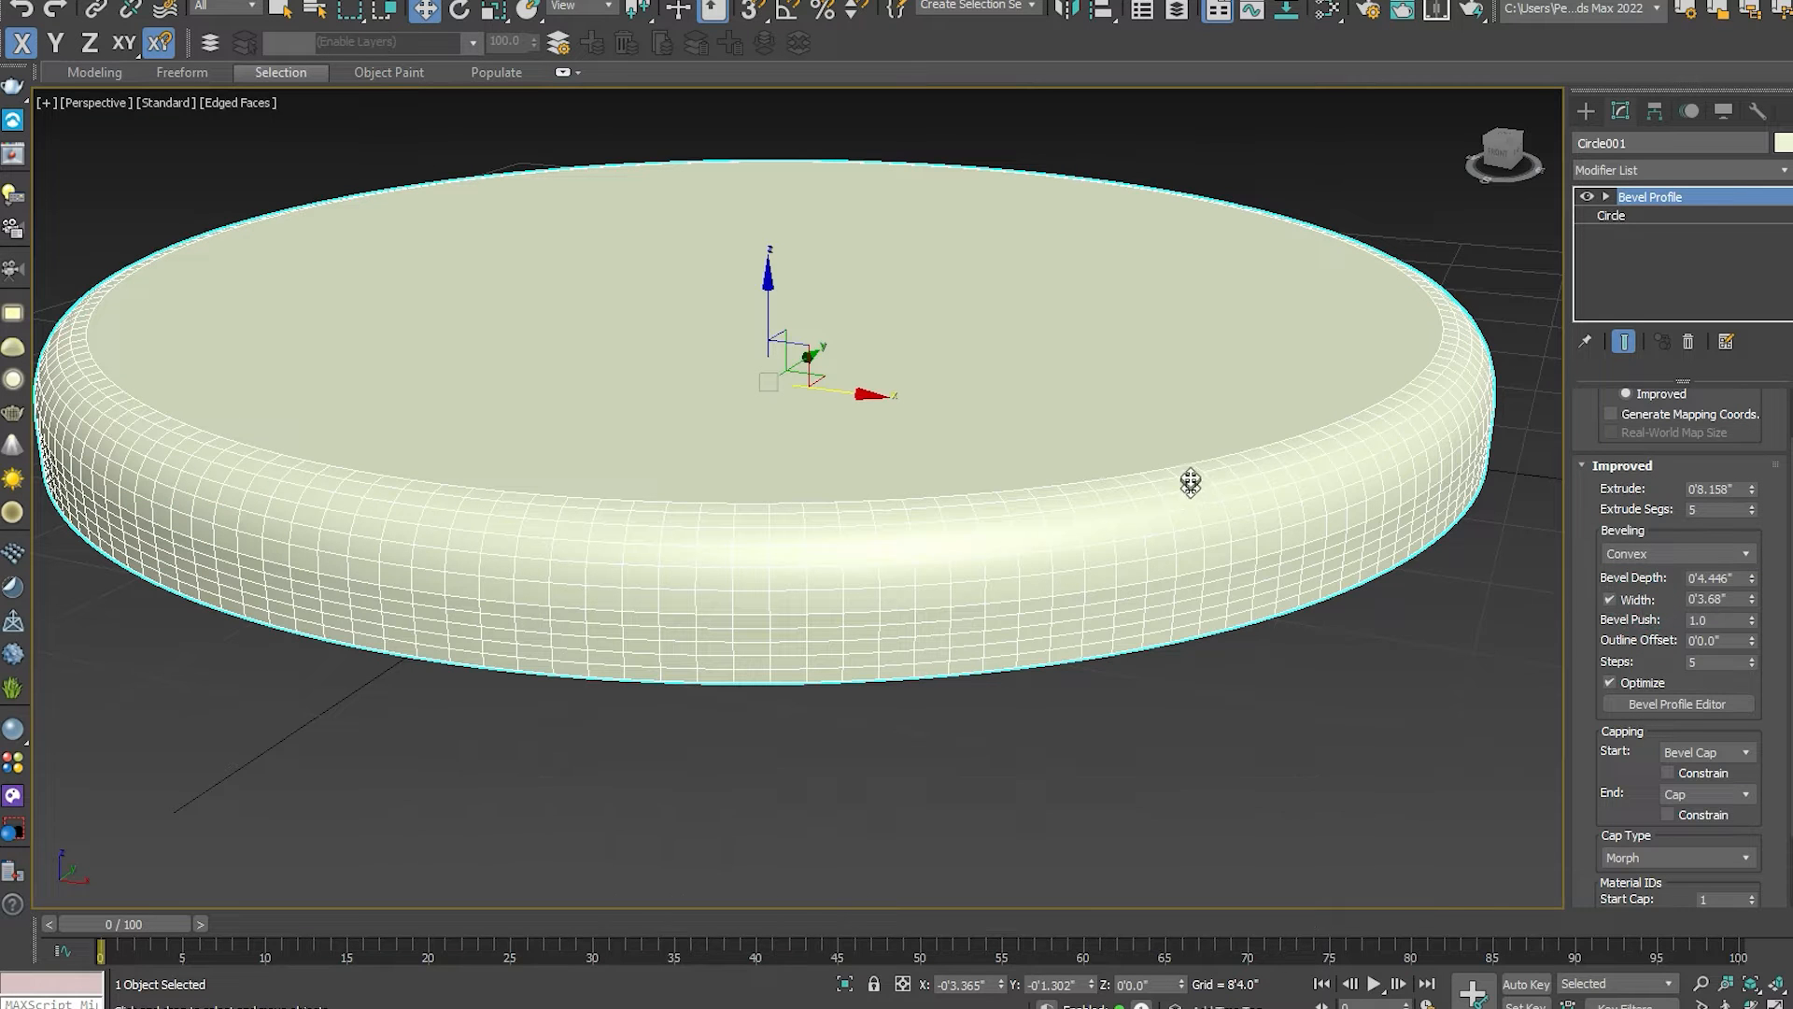
mouse_move(1751, 582)
mouse_down()
mouse_move(1760, 677)
mouse_move(1769, 533)
mouse_move(1763, 562)
mouse_up()
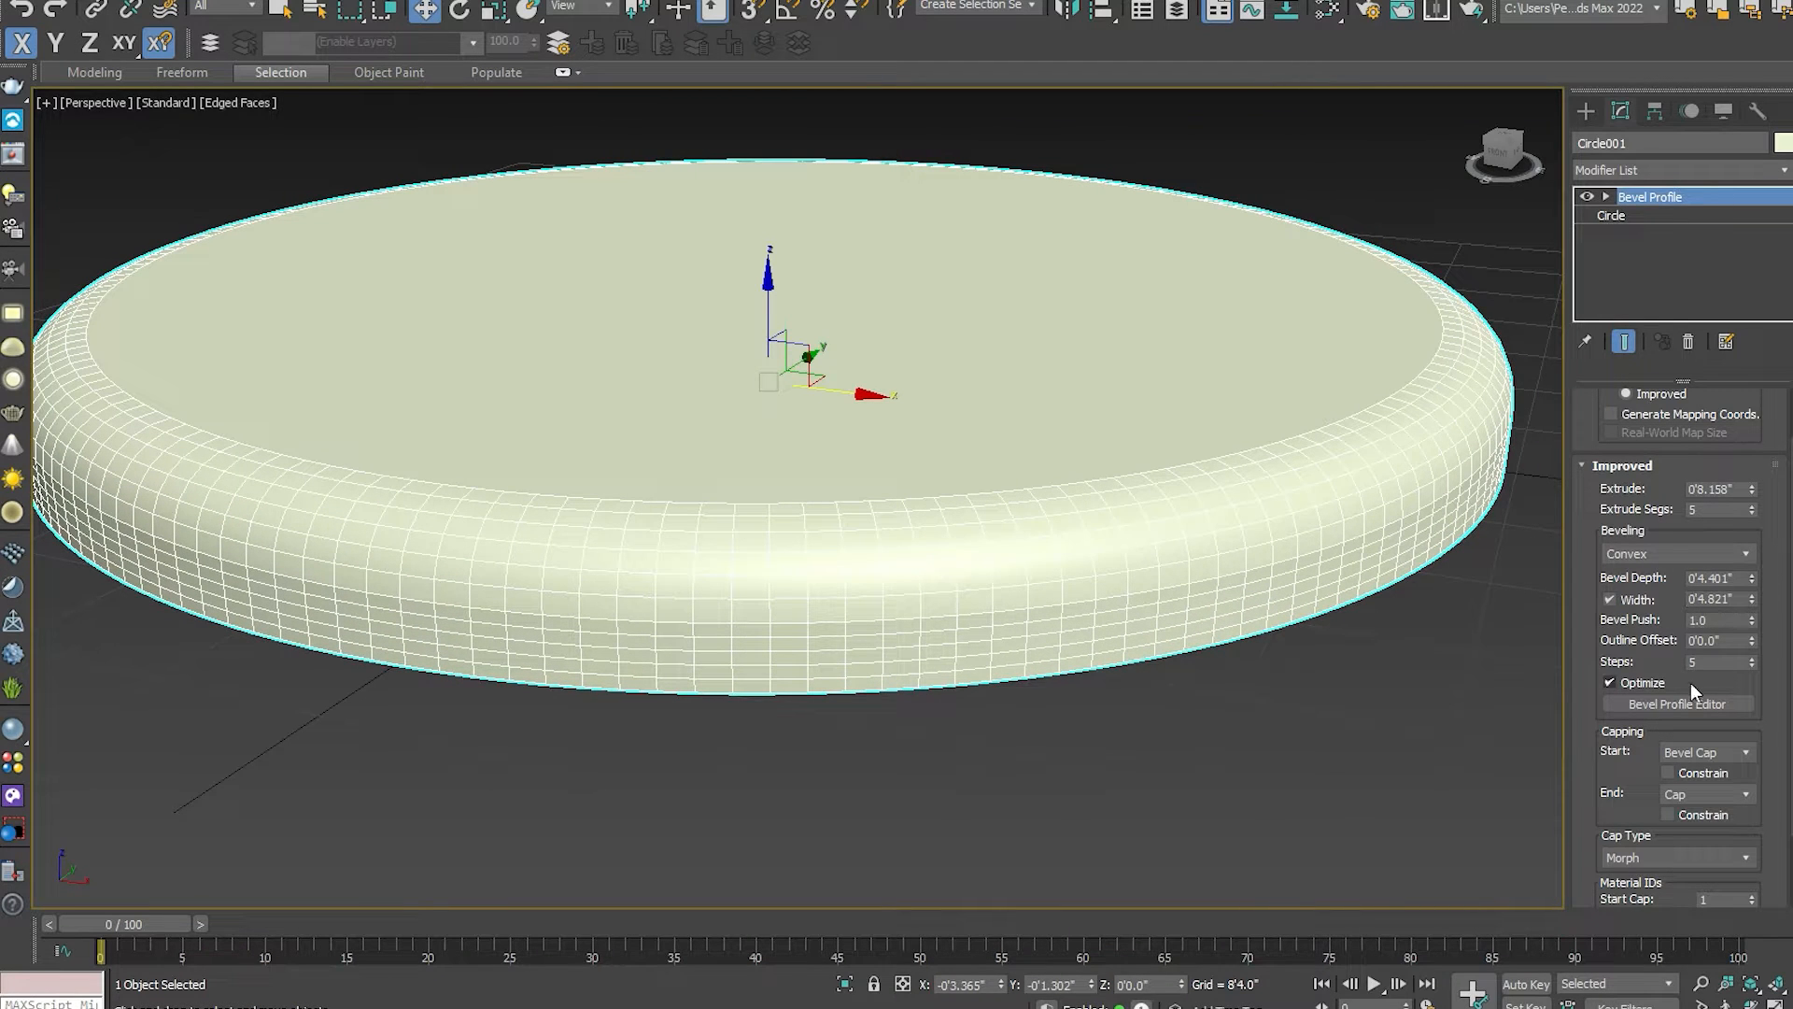
drag(1752, 639, 996, 657)
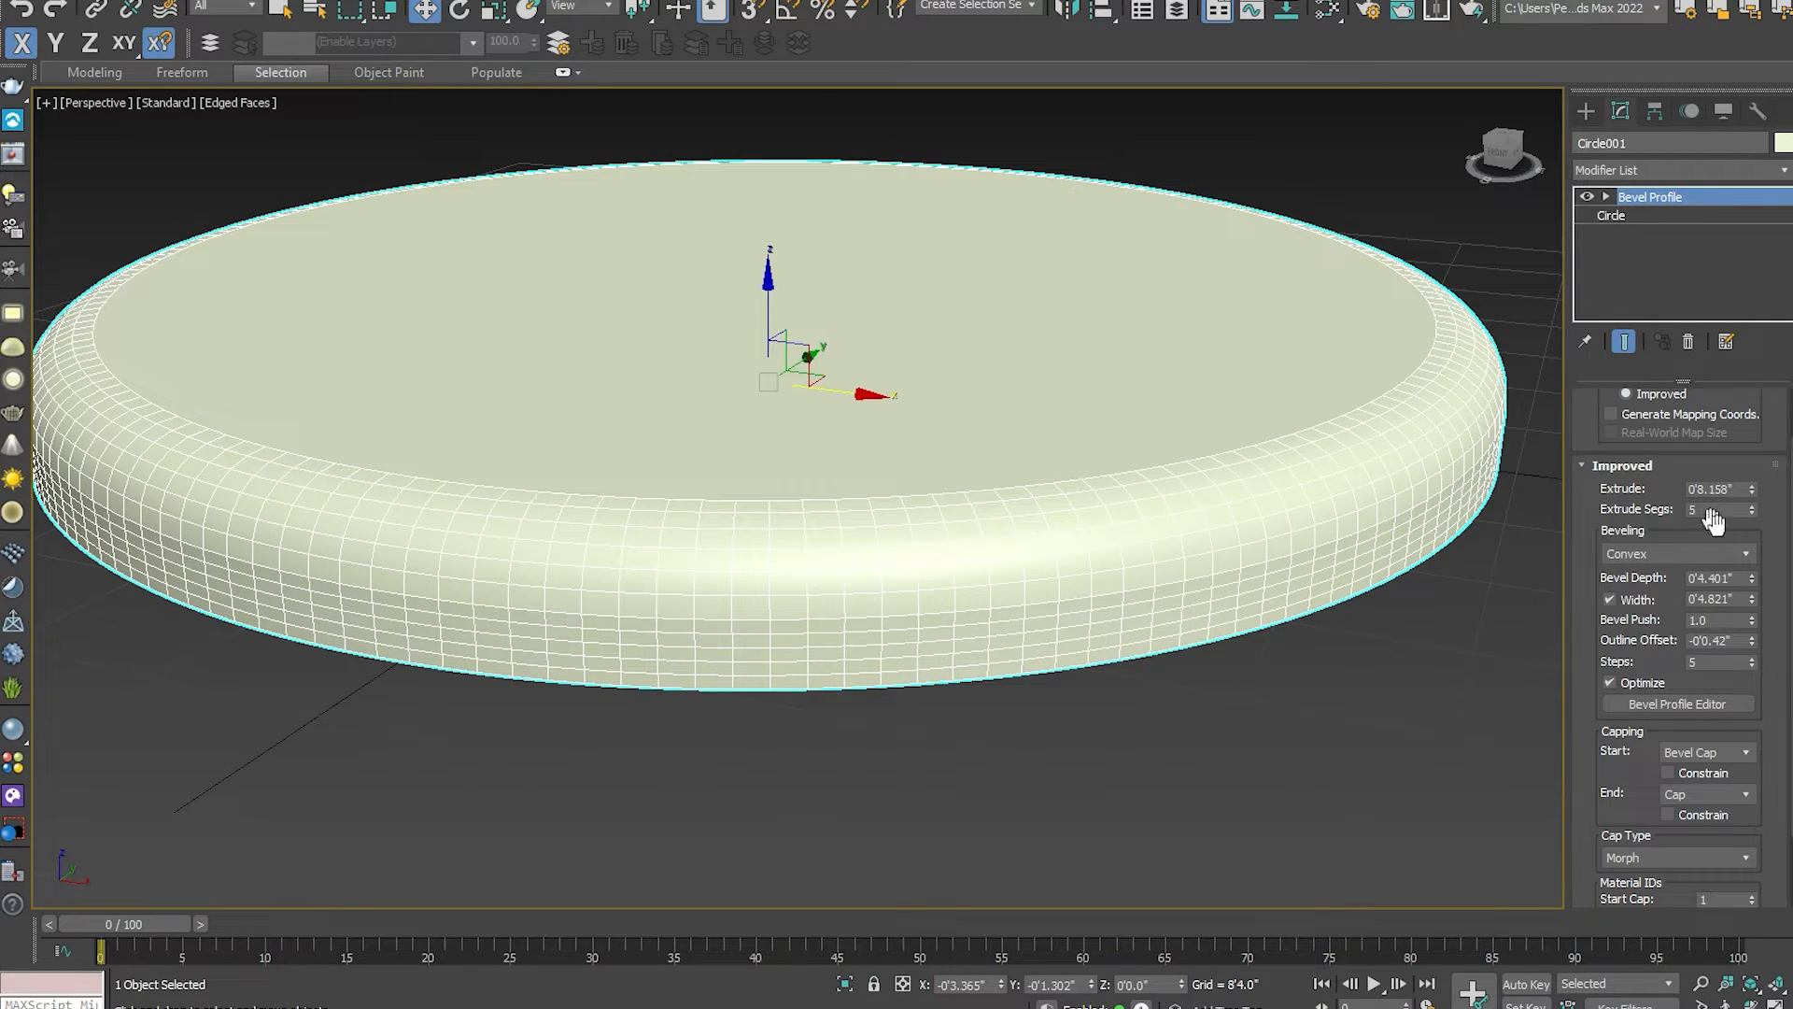
Apply the Engrave beveling preset with Extrude about 2'2.188", Bevel Depth about 1'3.83" and Width about 0'7.376".
click(1745, 555)
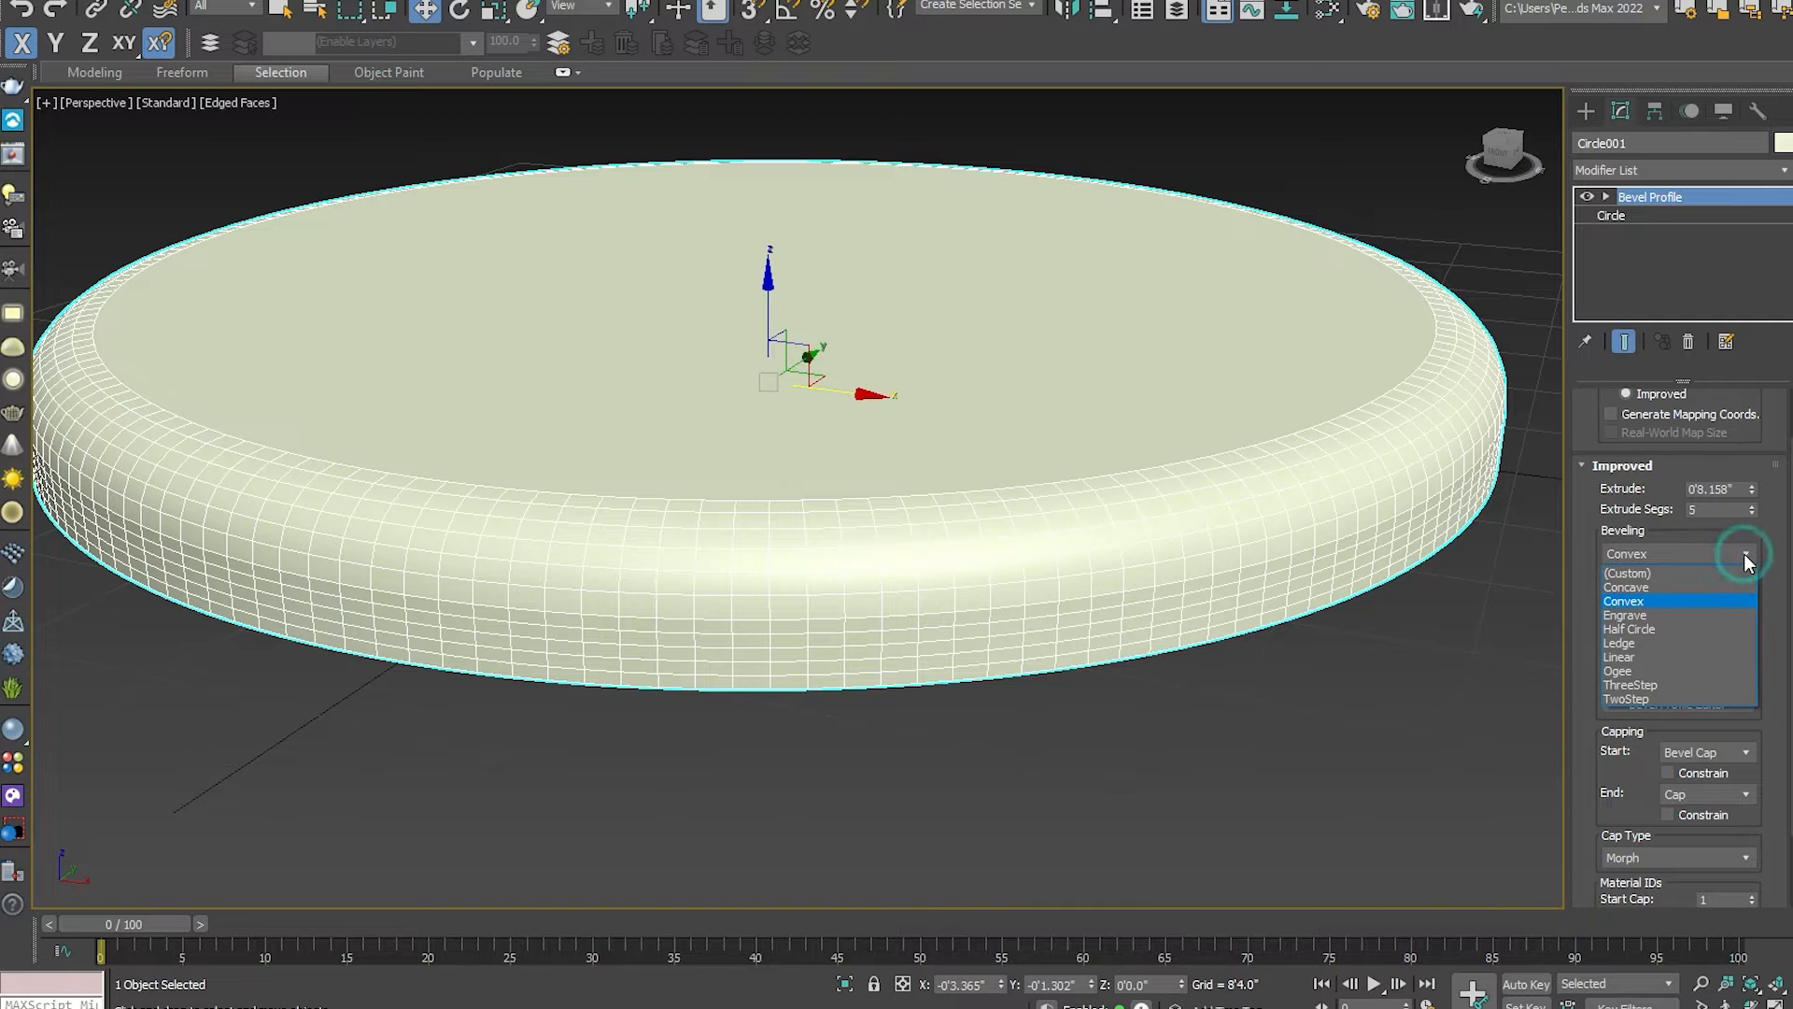
click(1642, 615)
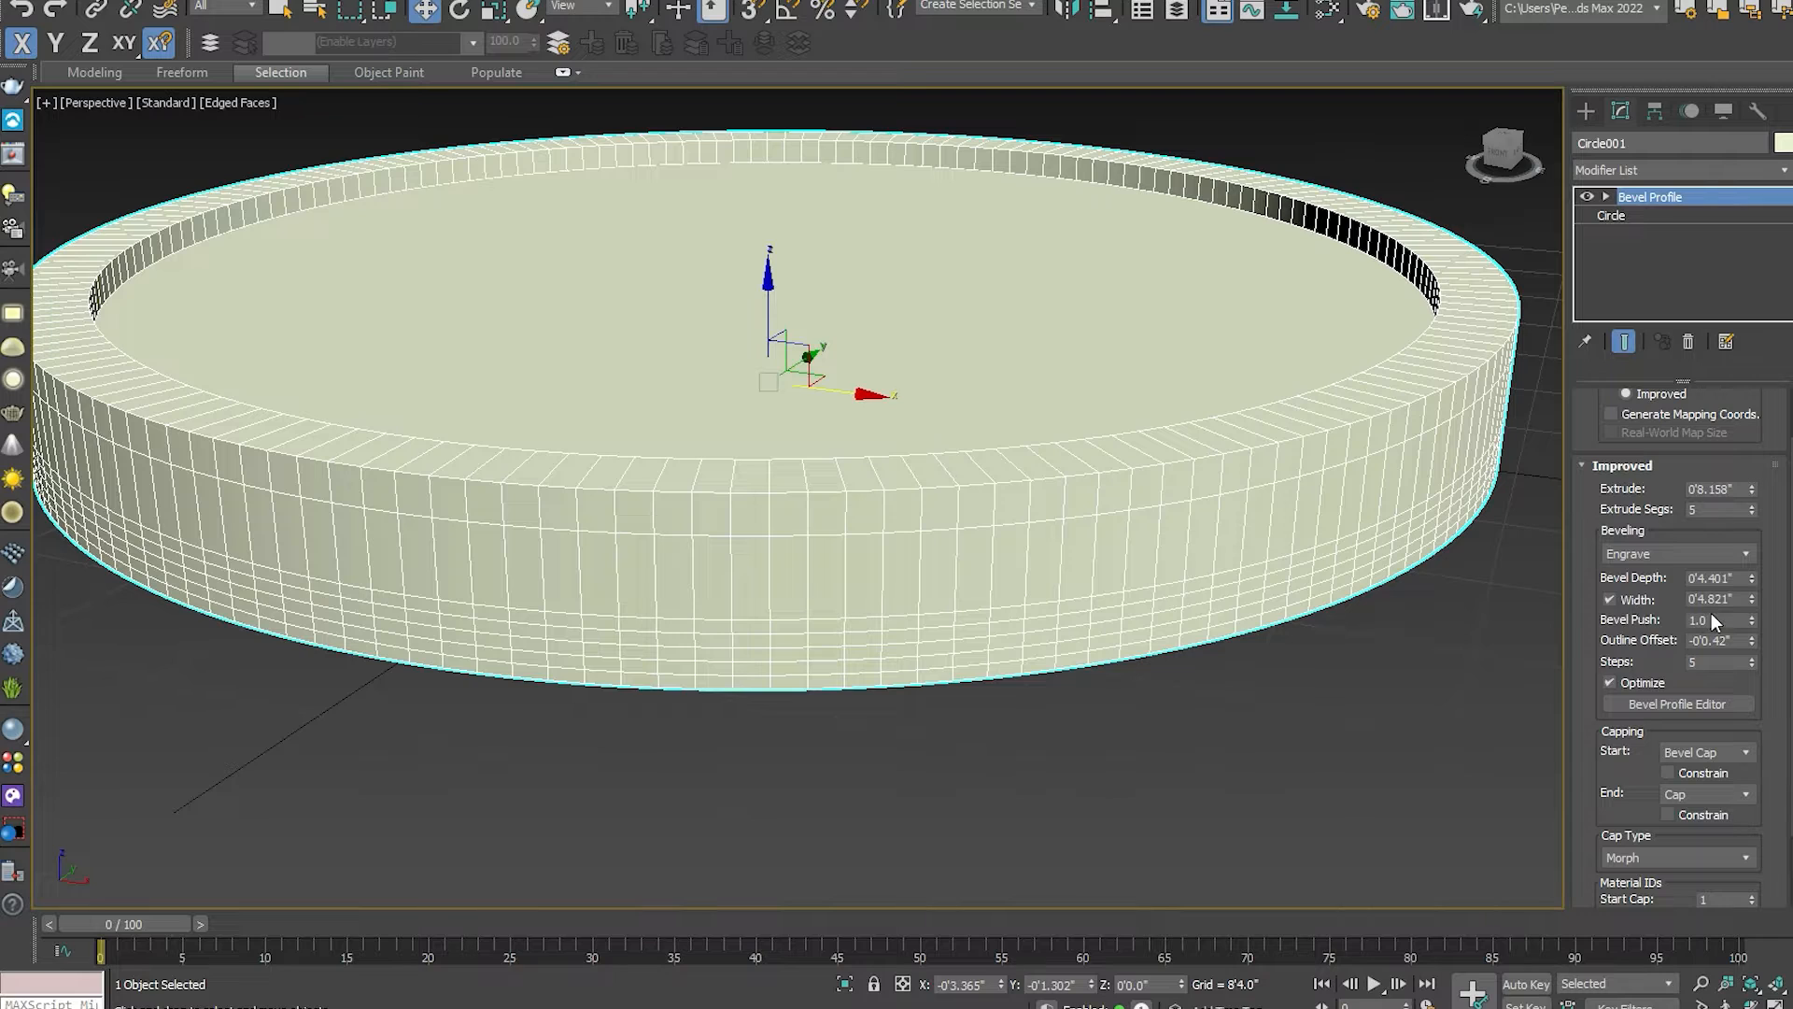
scroll(1109, 485, down, 5)
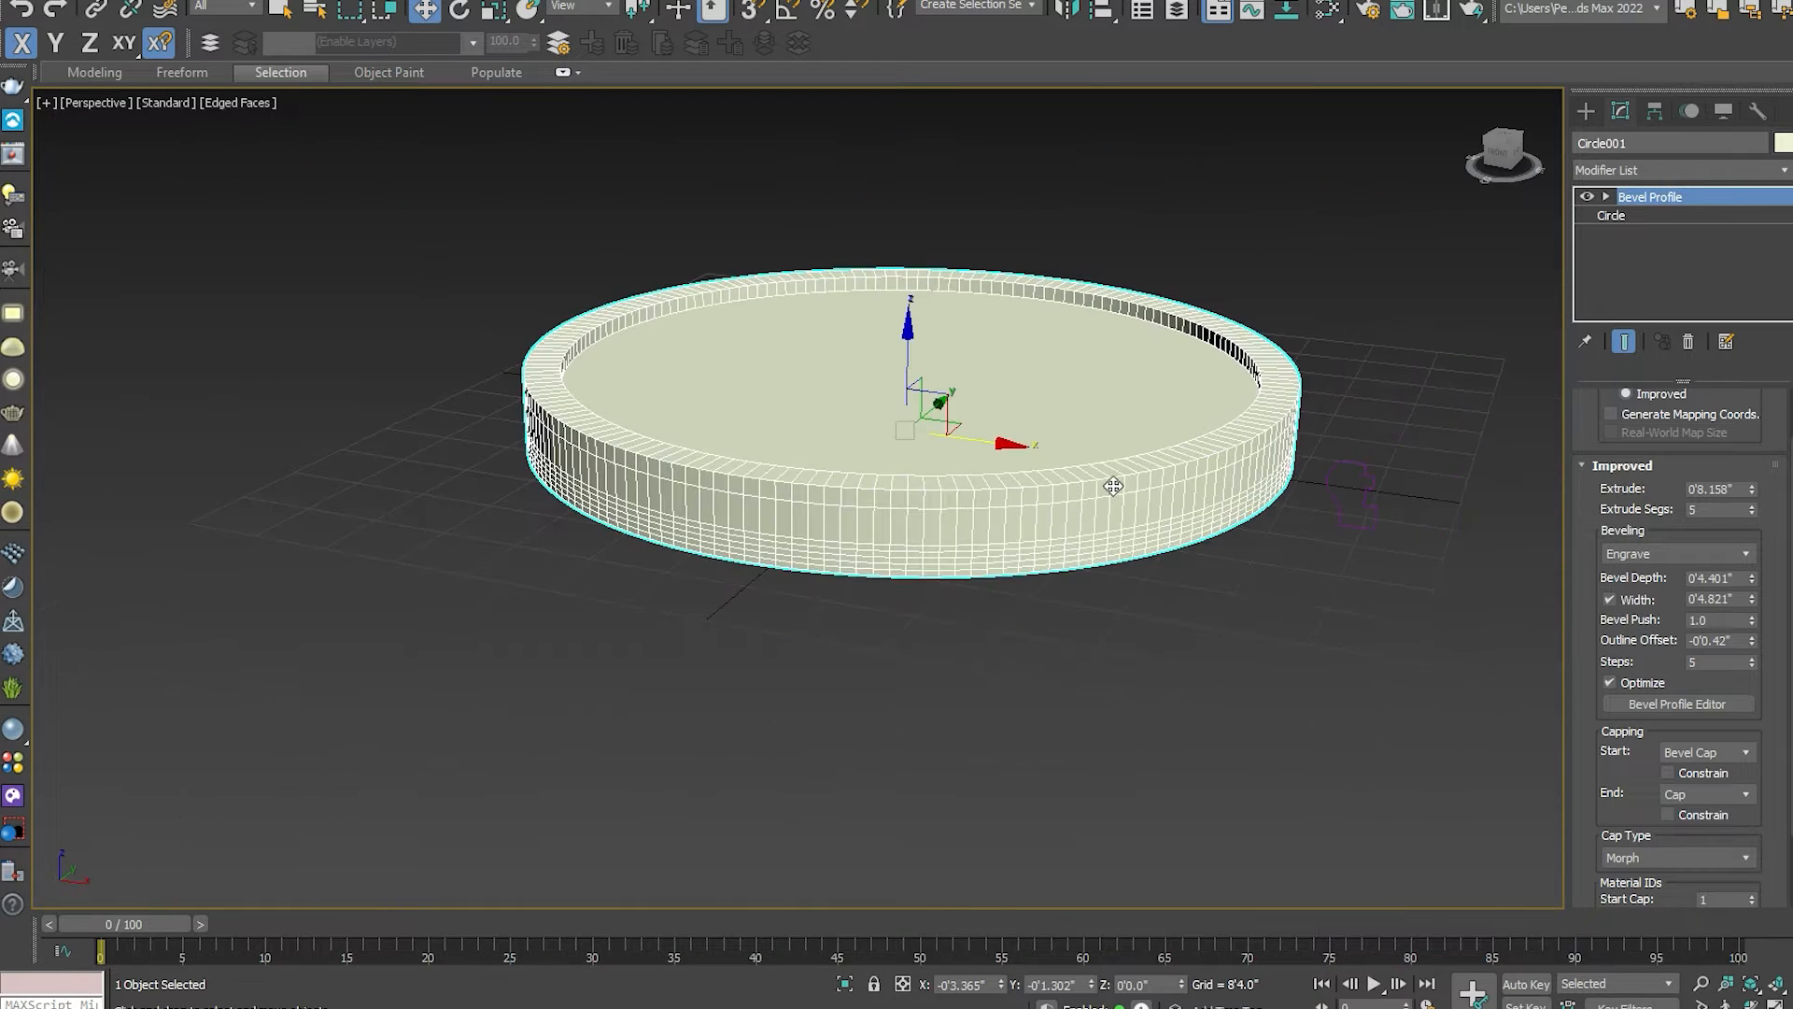
middle_drag(1110, 485, 1112, 588)
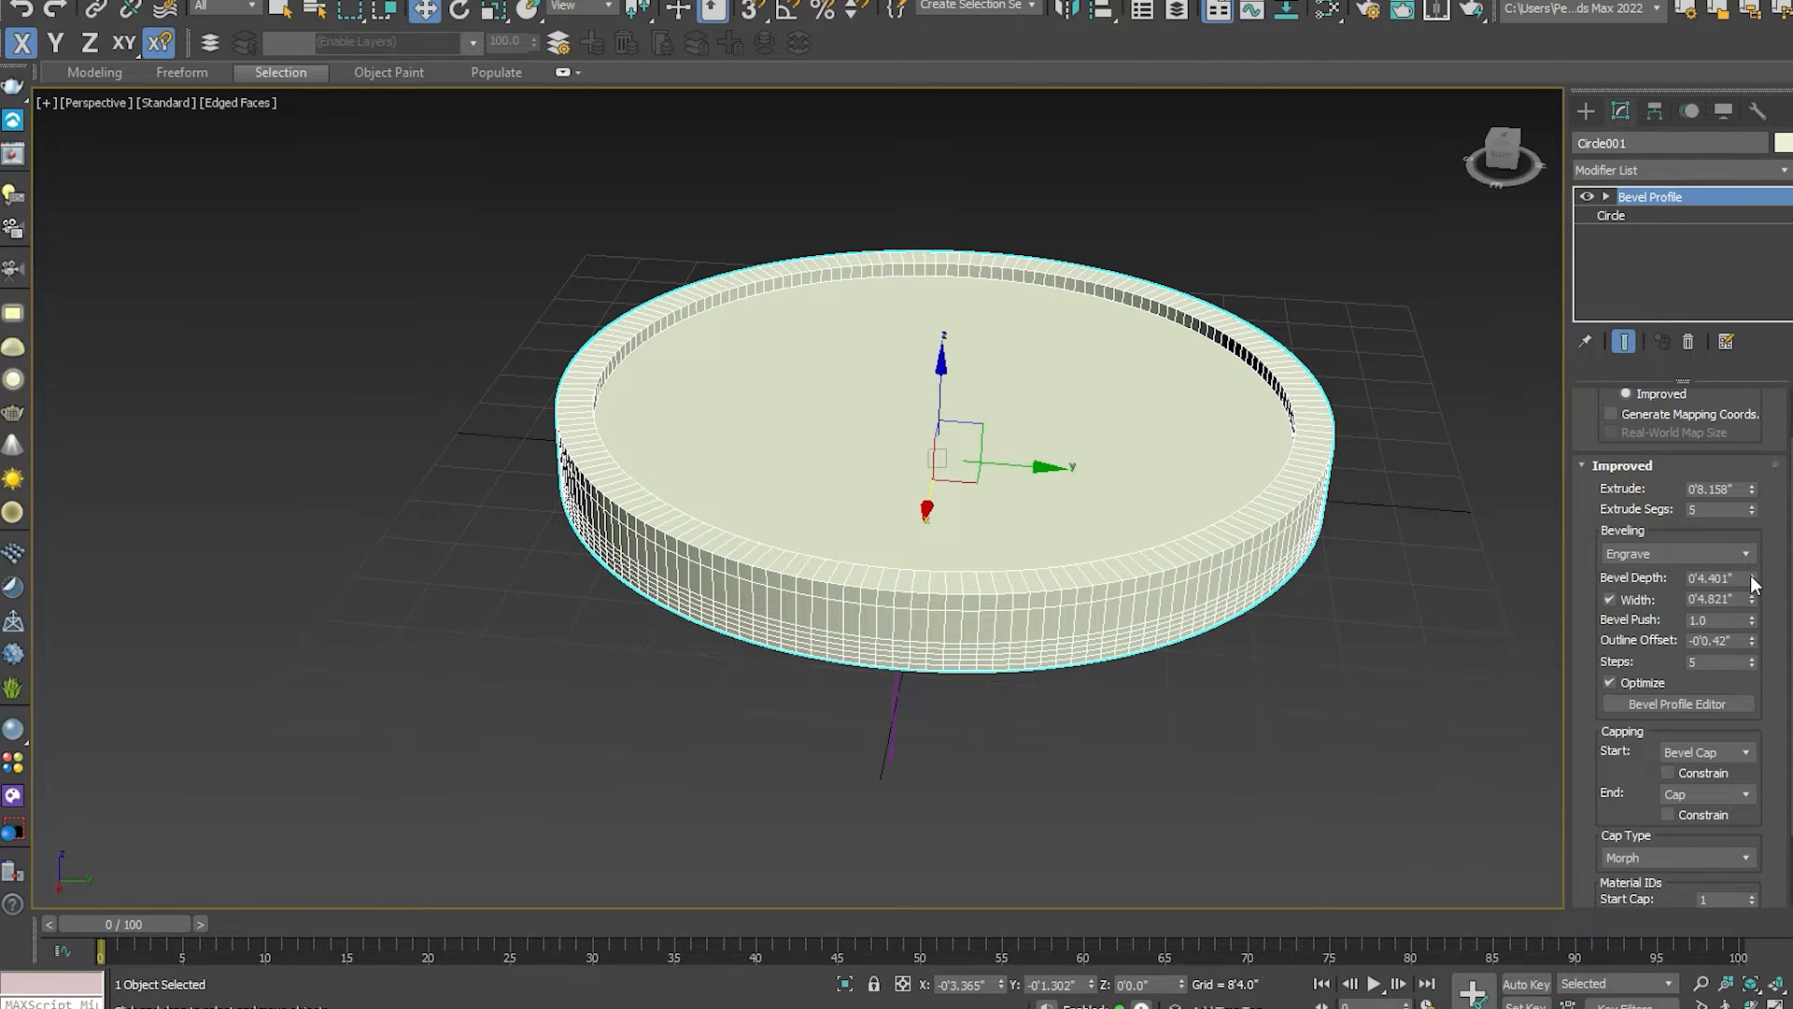
drag(1751, 578, 1742, 252)
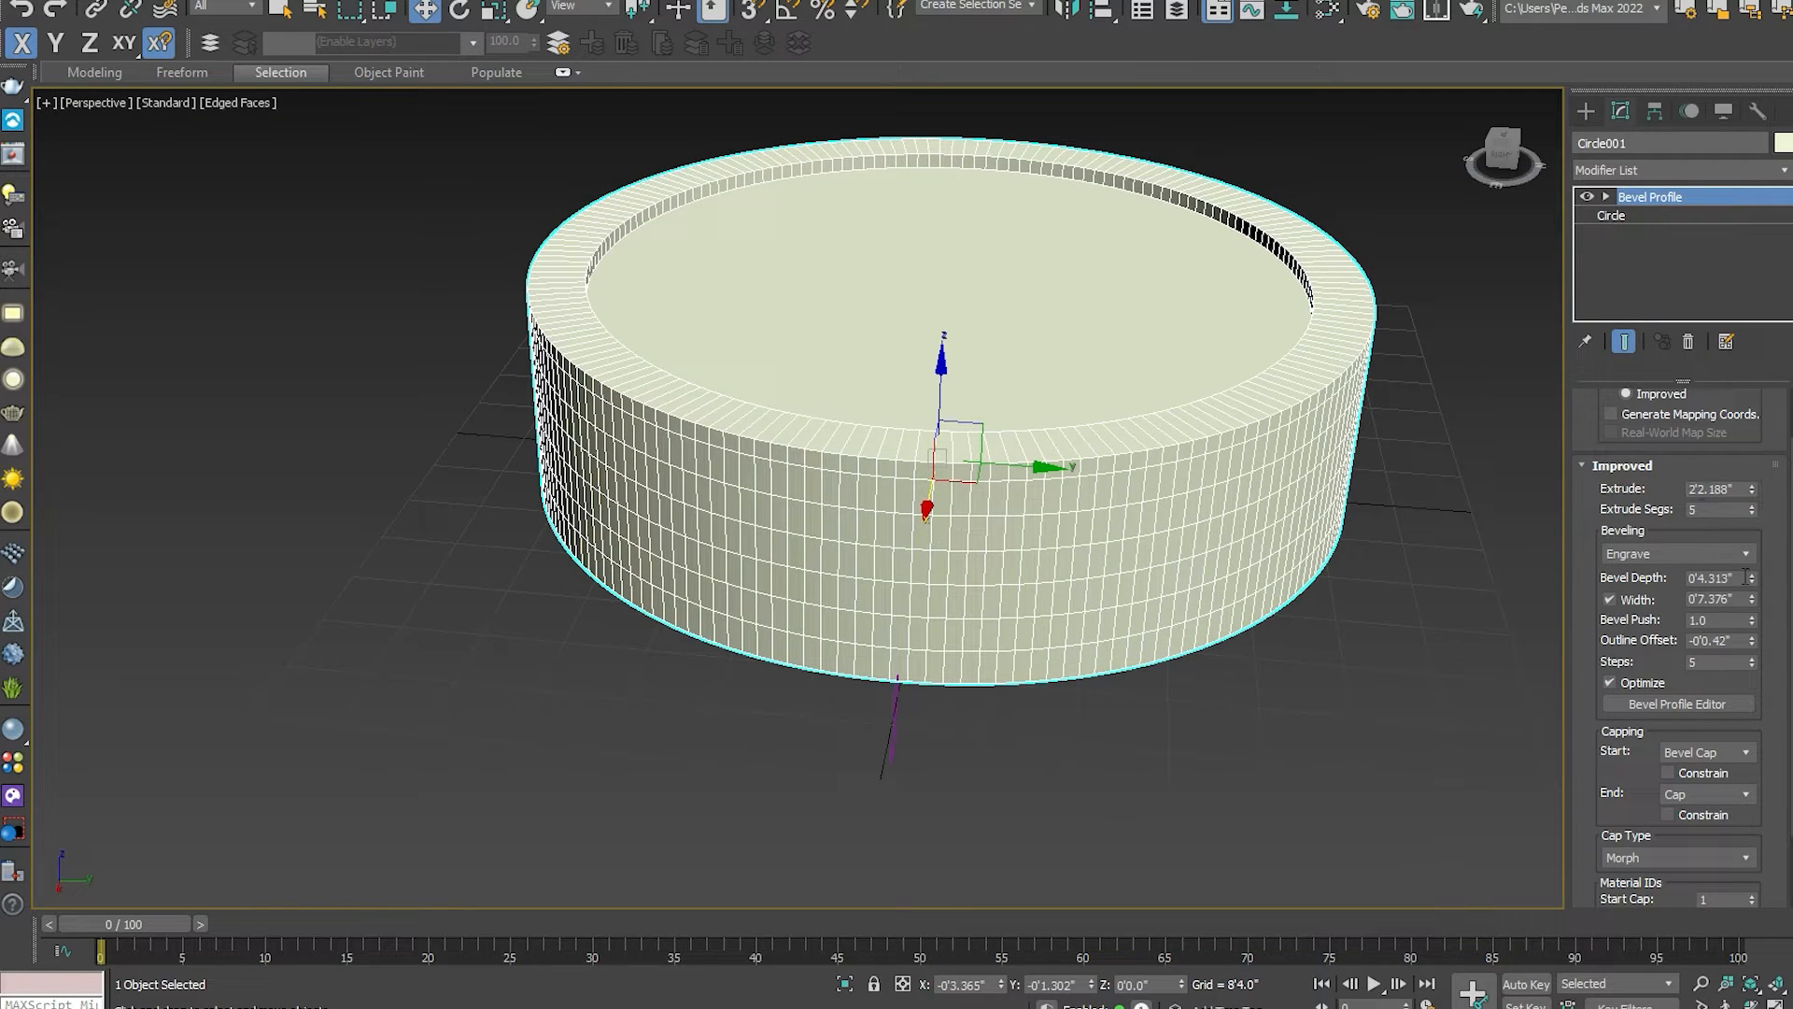
drag(1751, 579, 1765, 293)
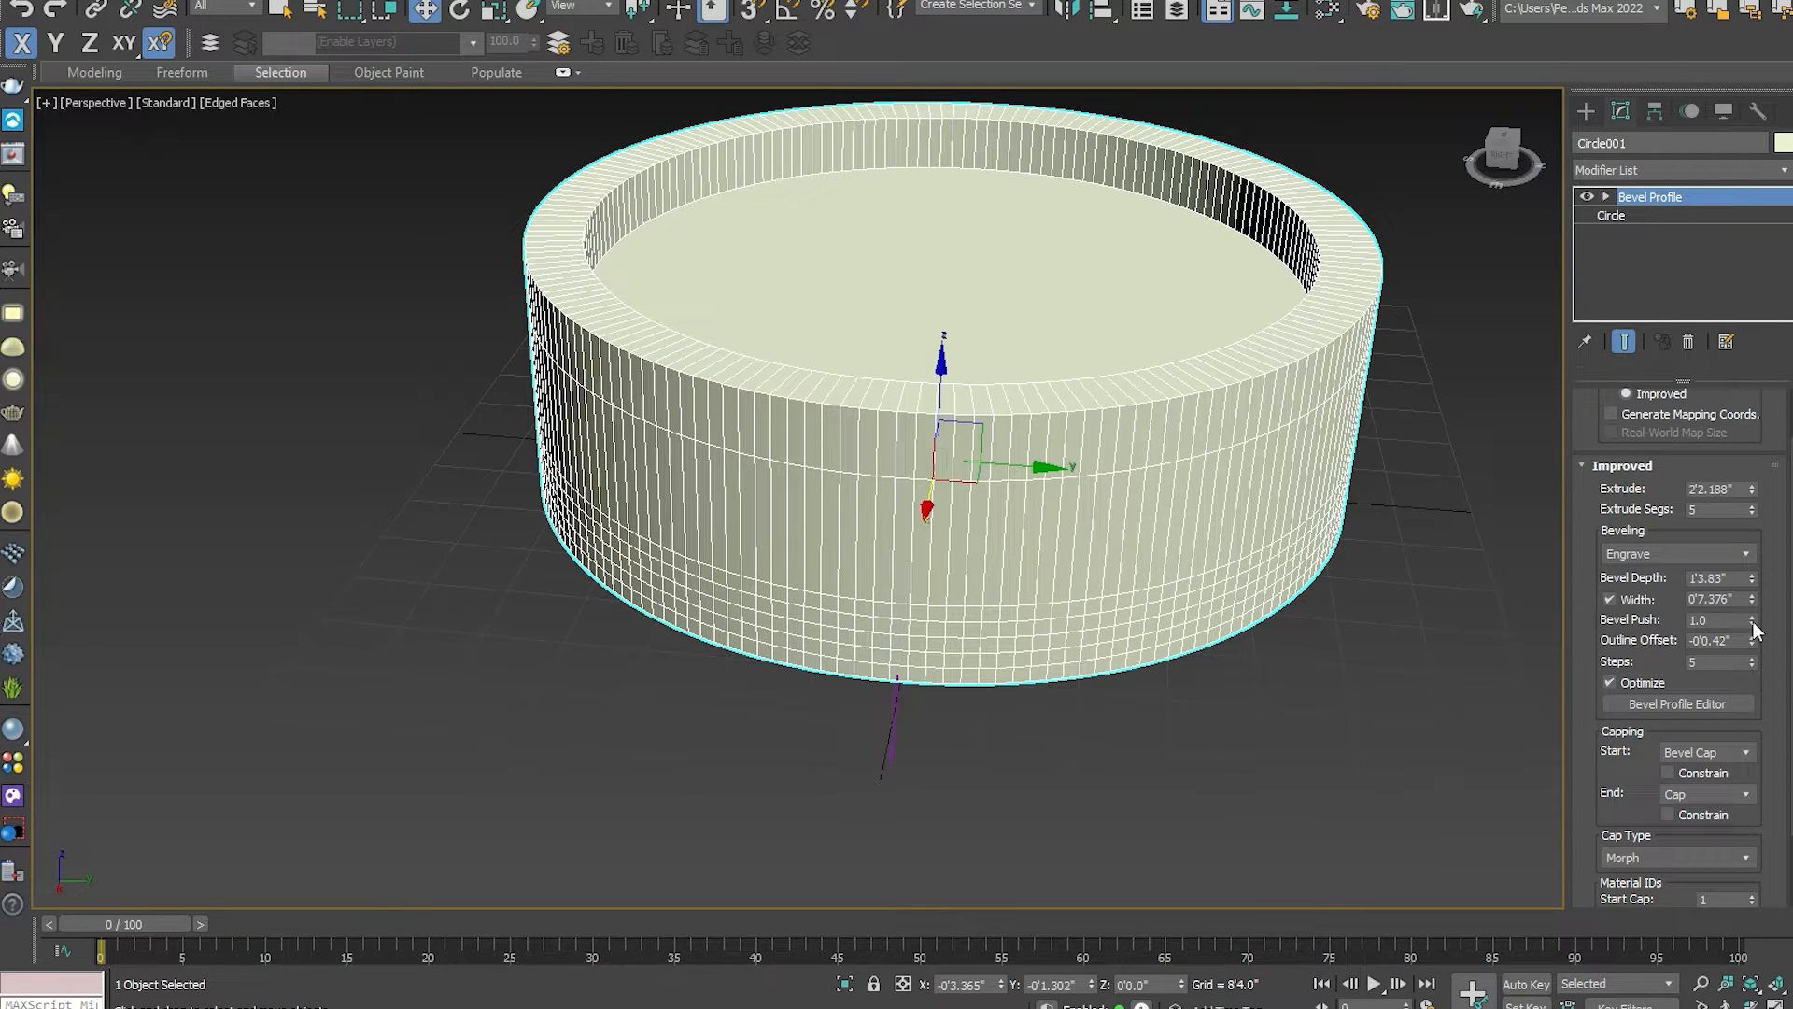
Try a Bevel Push of about 1.55 on the engraved bevel and restore it to 1.0.
mouse_move(1755, 624)
mouse_down()
mouse_move(1754, 561)
mouse_move(20, 467)
mouse_move(11, 532)
mouse_move(10, 588)
mouse_move(33, 500)
mouse_move(30, 654)
mouse_move(91, 561)
mouse_move(1756, 644)
mouse_up()
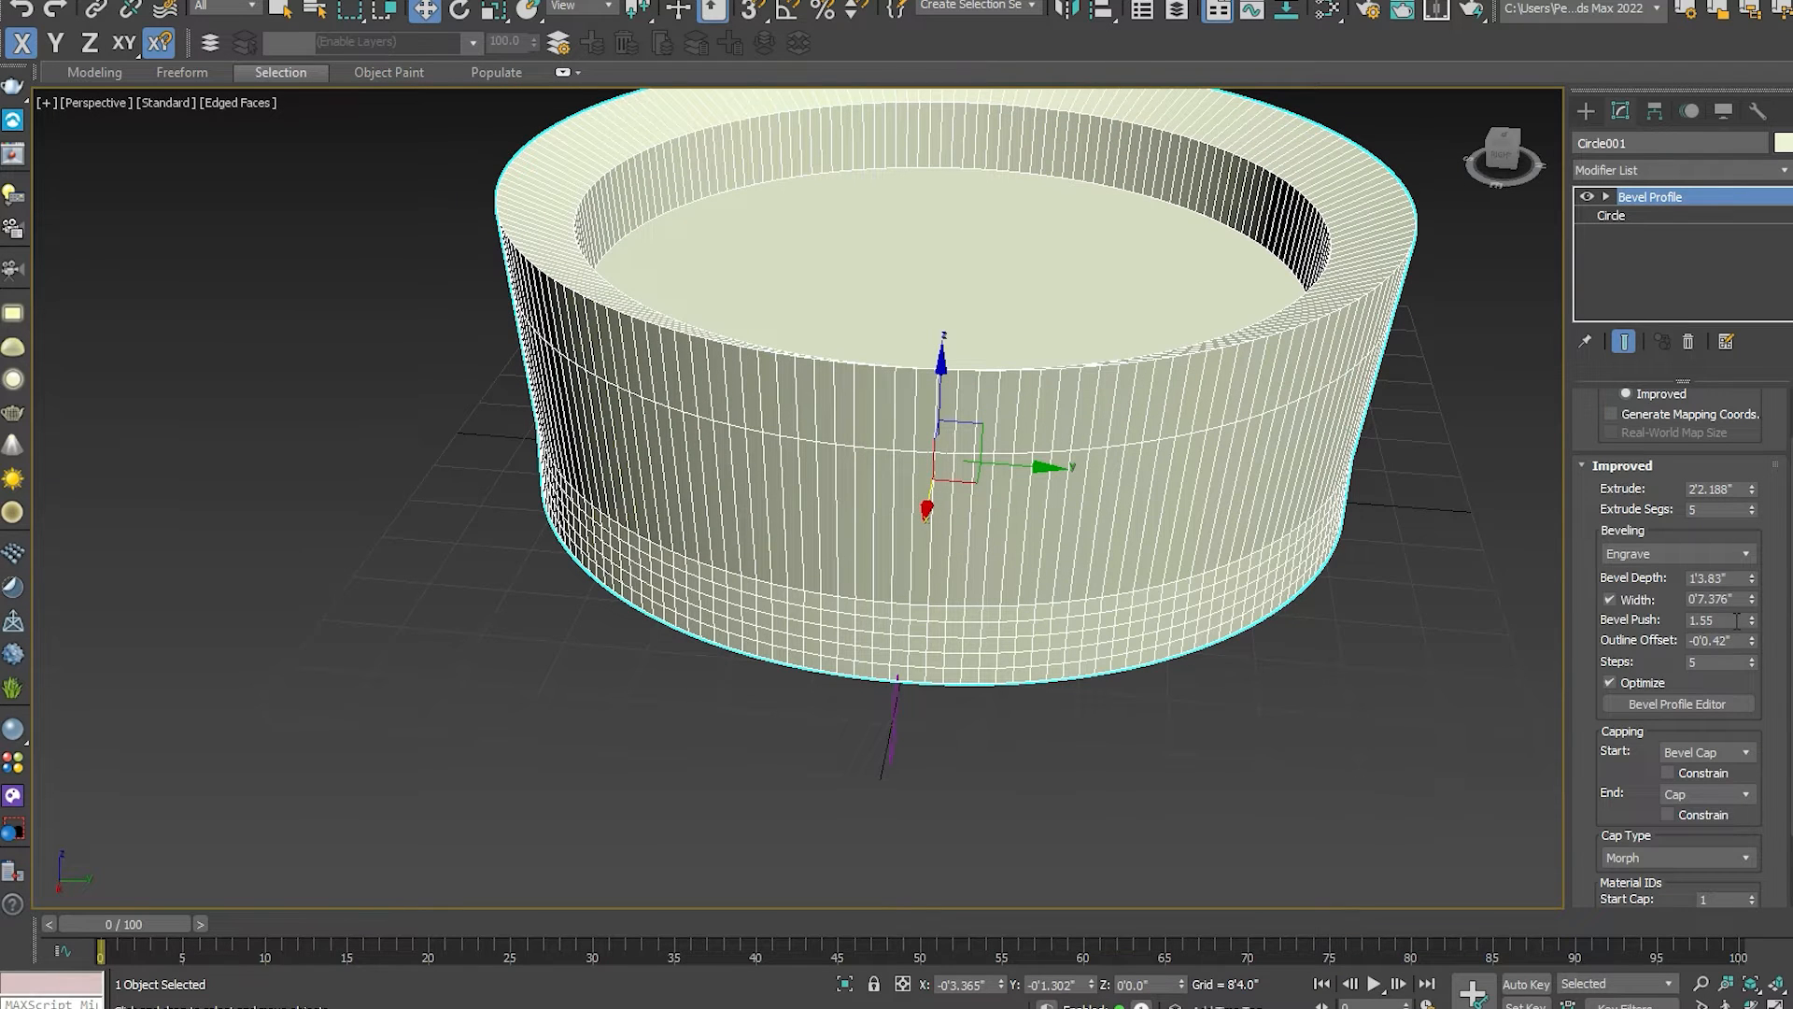
double_click(1714, 620)
text(1.0)
key(Return)
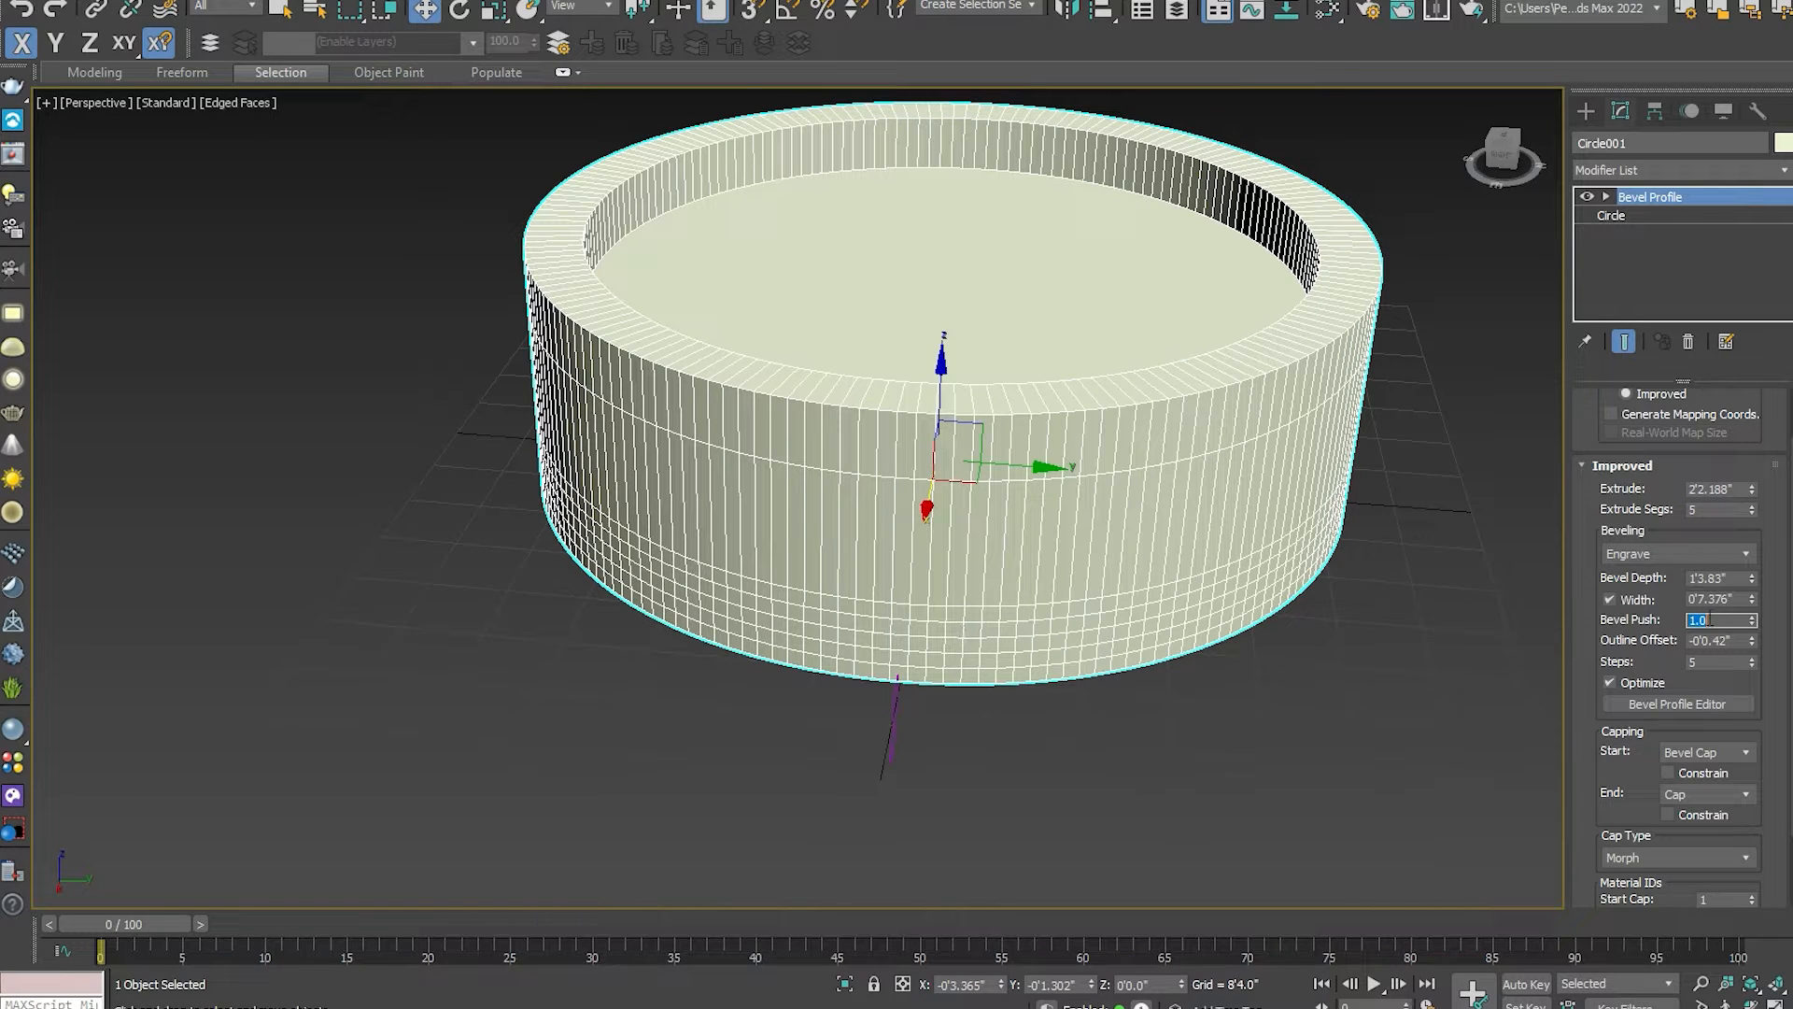
Reset the Outline Offset to zero and change the beveling preset to Half Circle.
right_click(1752, 640)
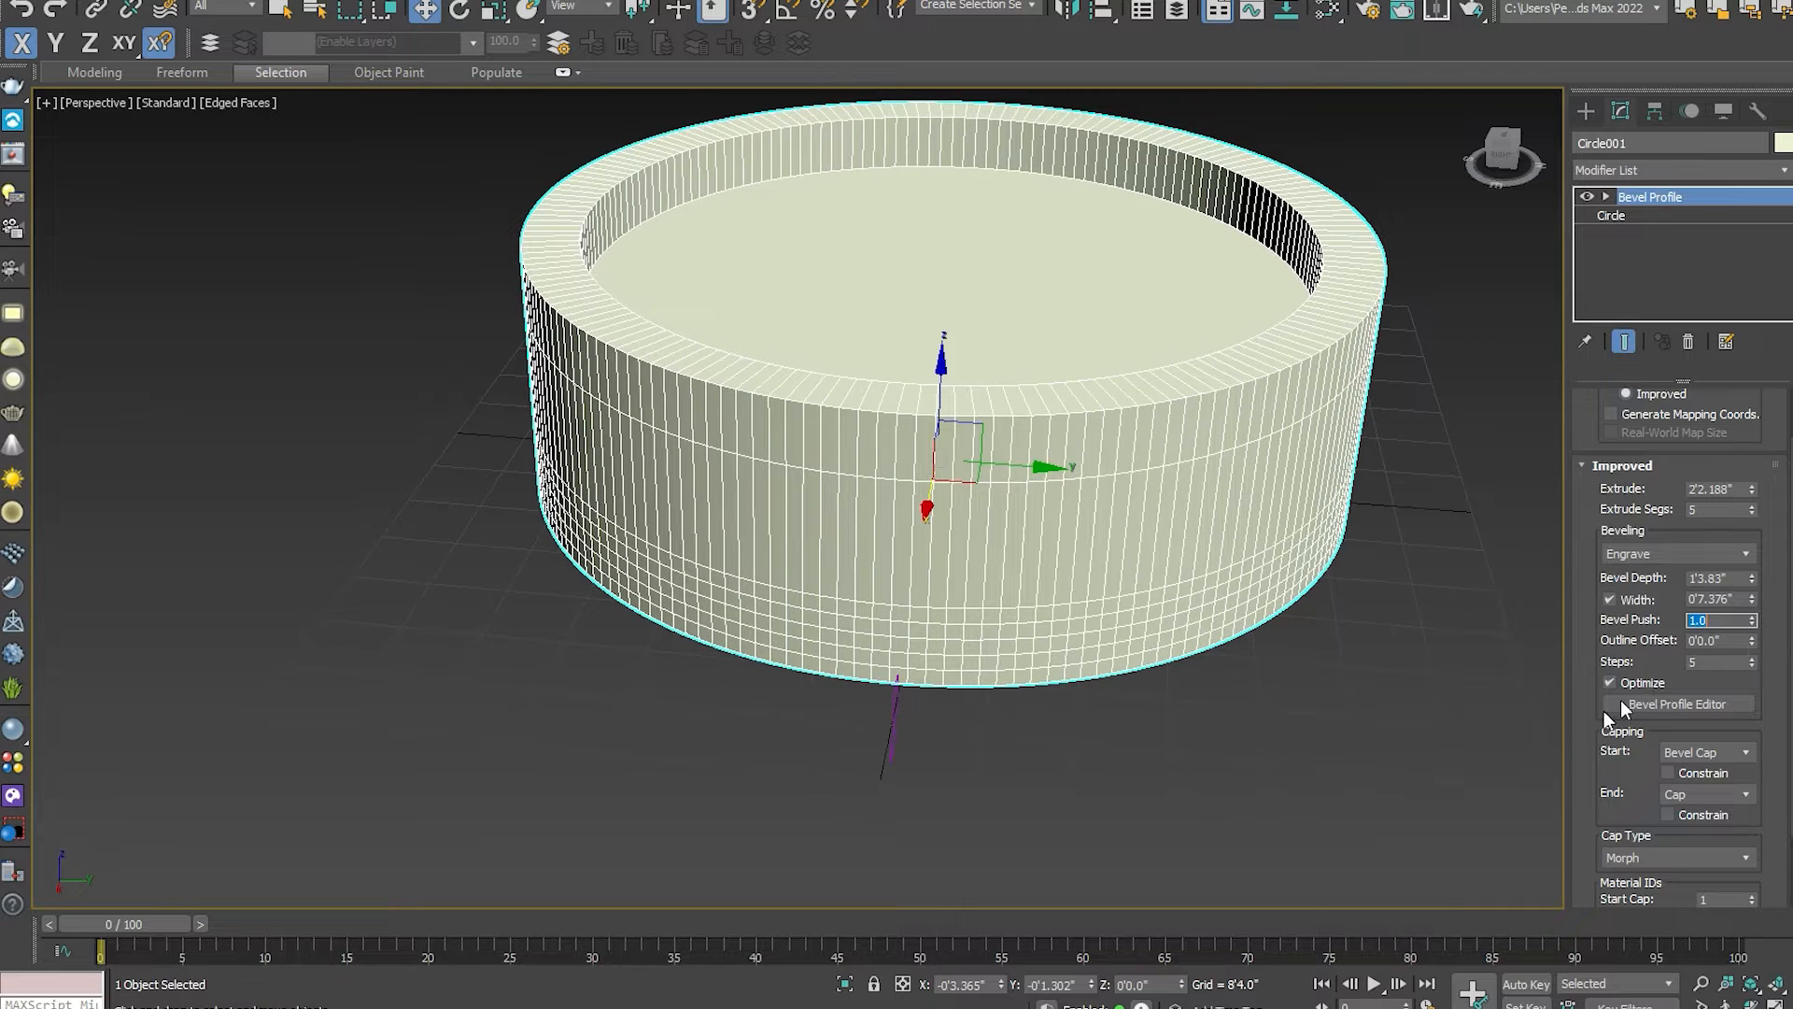
drag(1587, 635, 1575, 778)
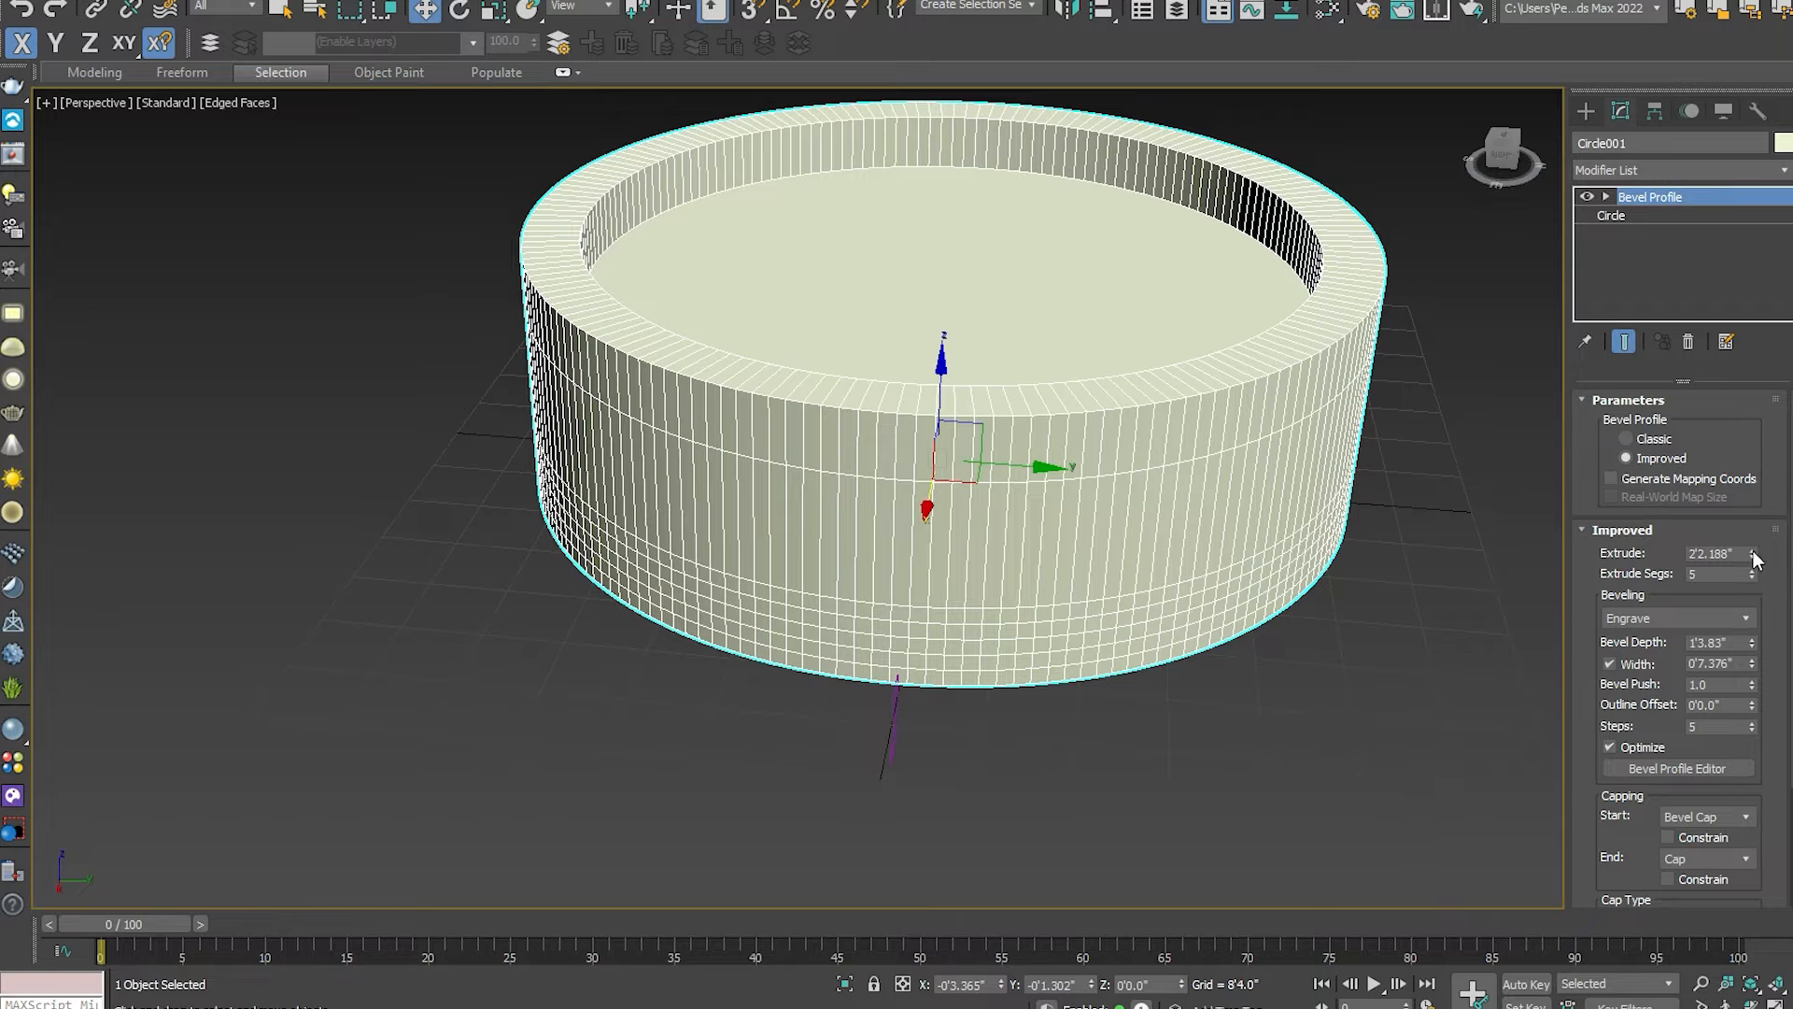
click(1748, 617)
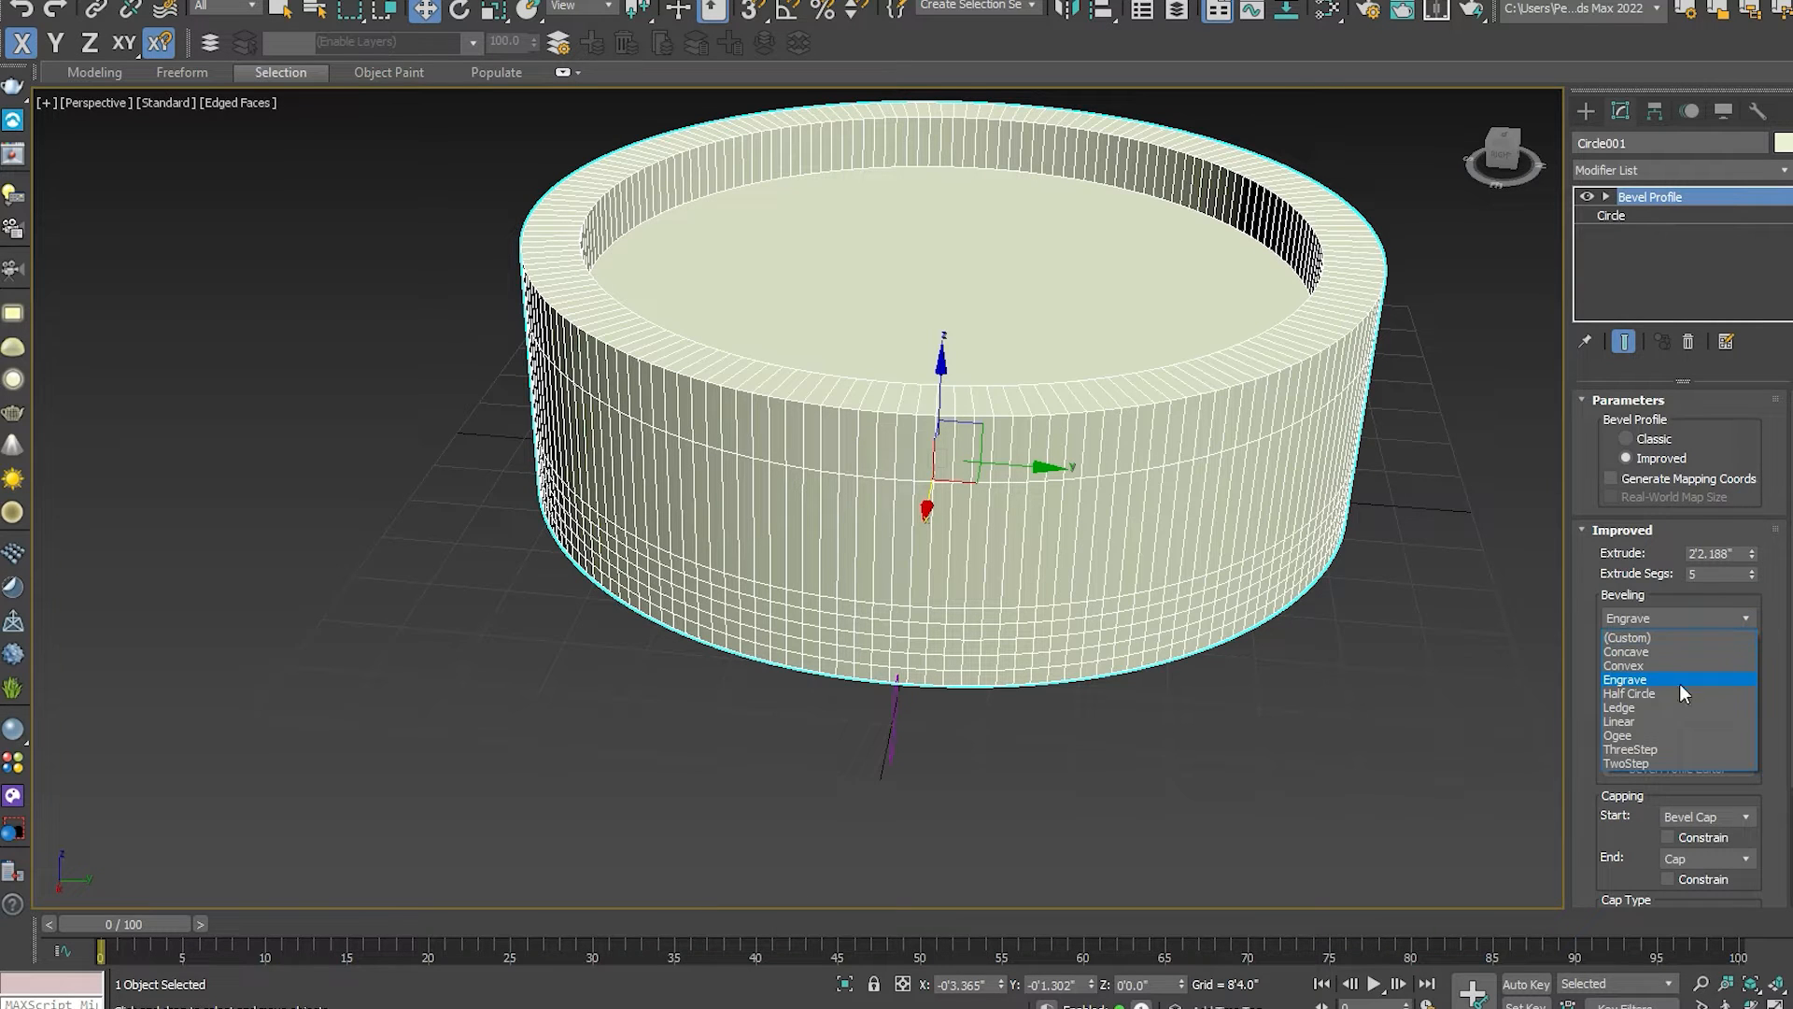
click(1672, 693)
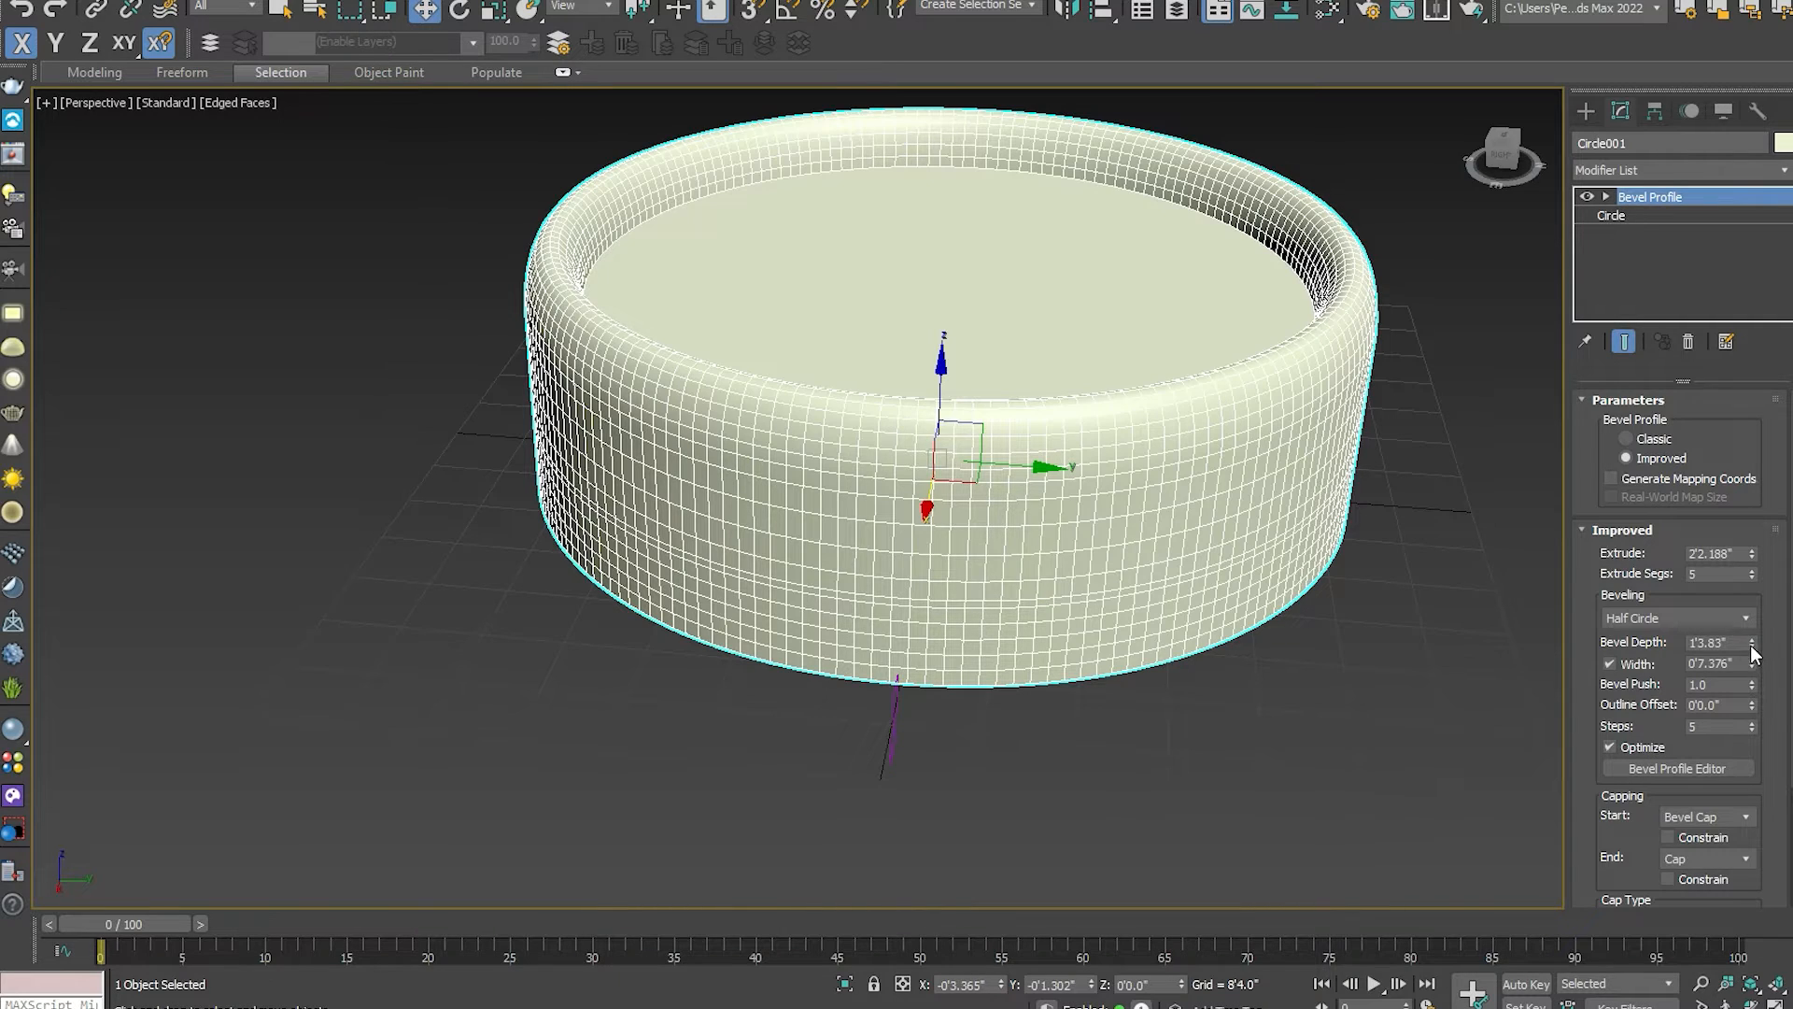
Set the half-circle bevel's Bevel Depth to about 1'6.92", Width to about 1'2.309" and Outline Offset to about -2'11.447".
drag(1752, 645, 176, 564)
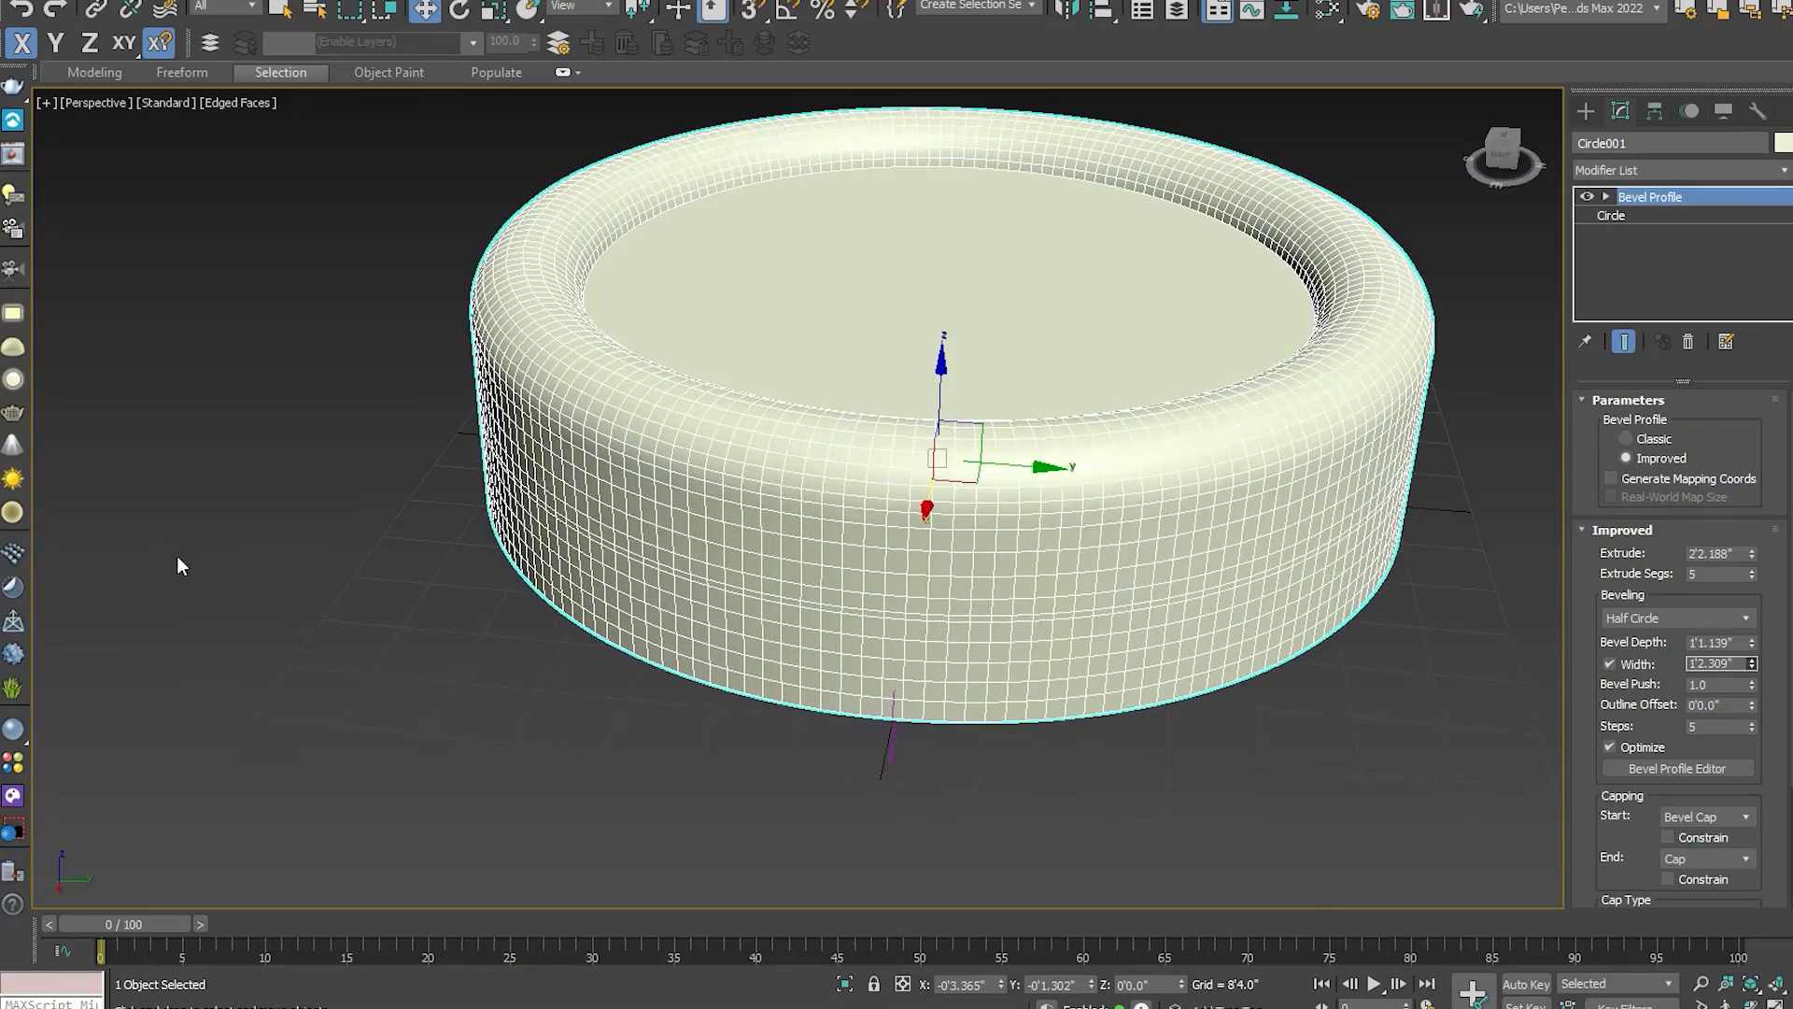
drag(1750, 644, 1750, 591)
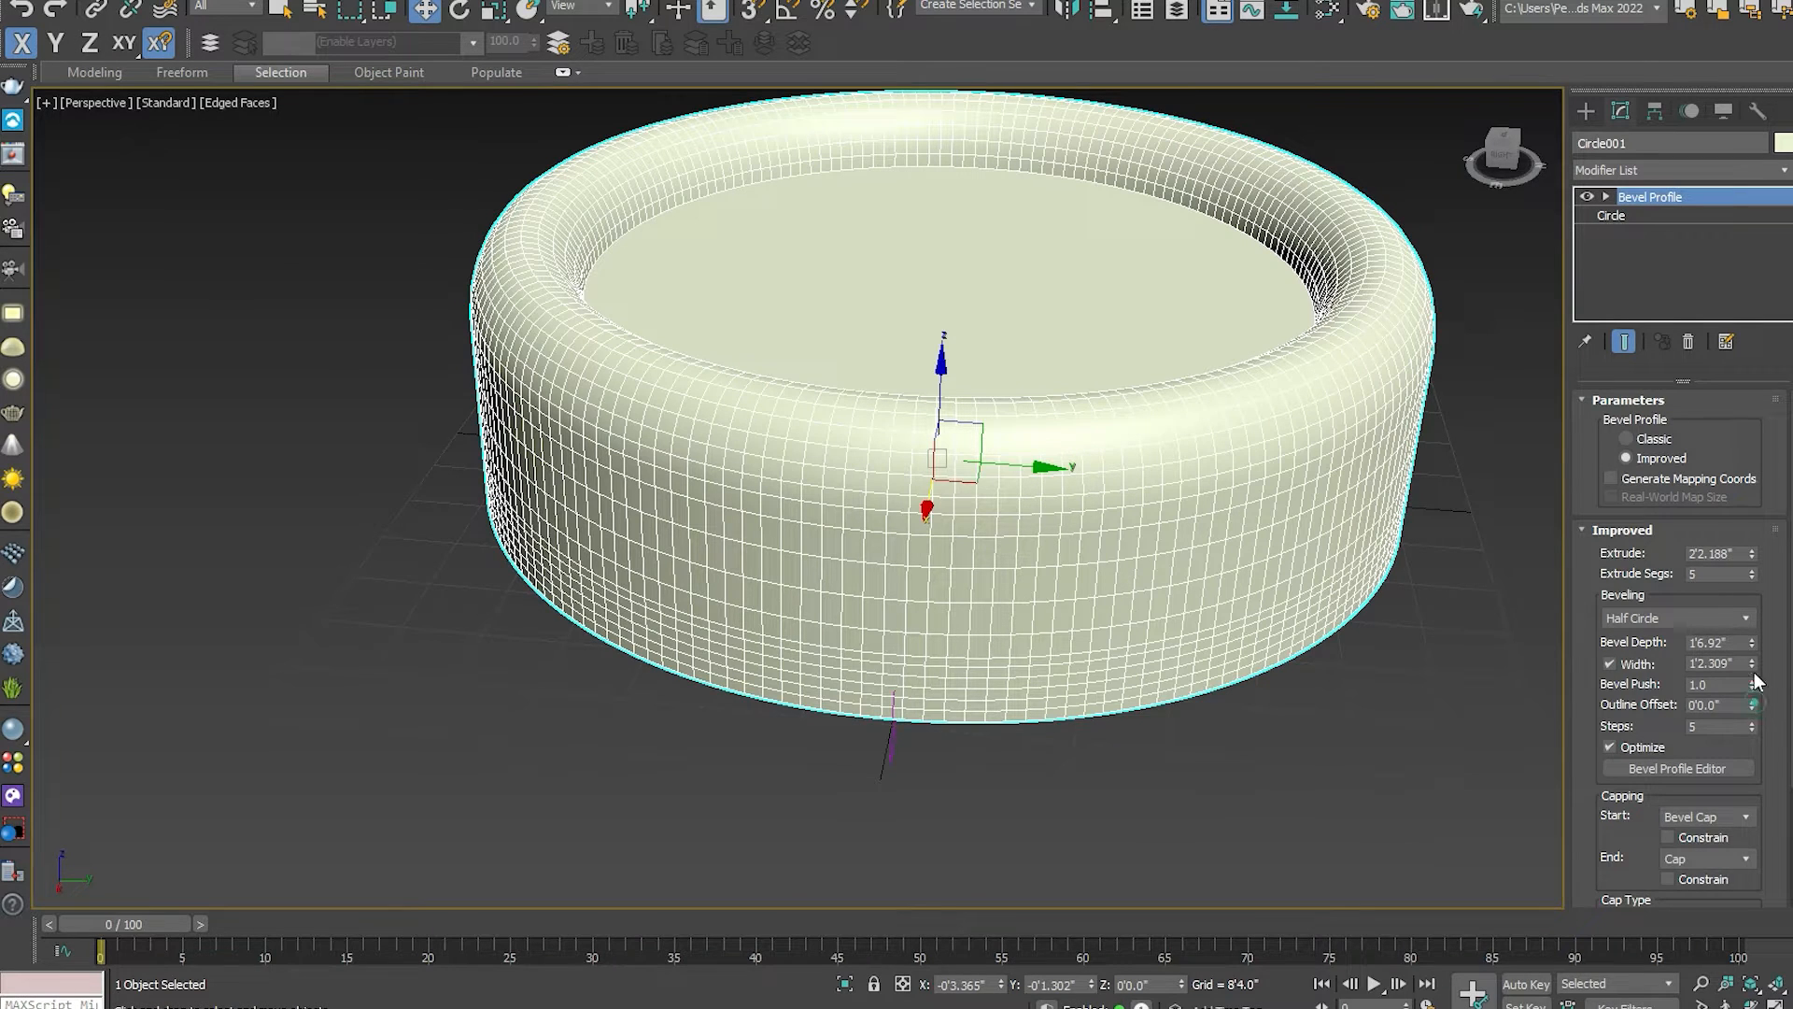
drag(1753, 706, 509, 241)
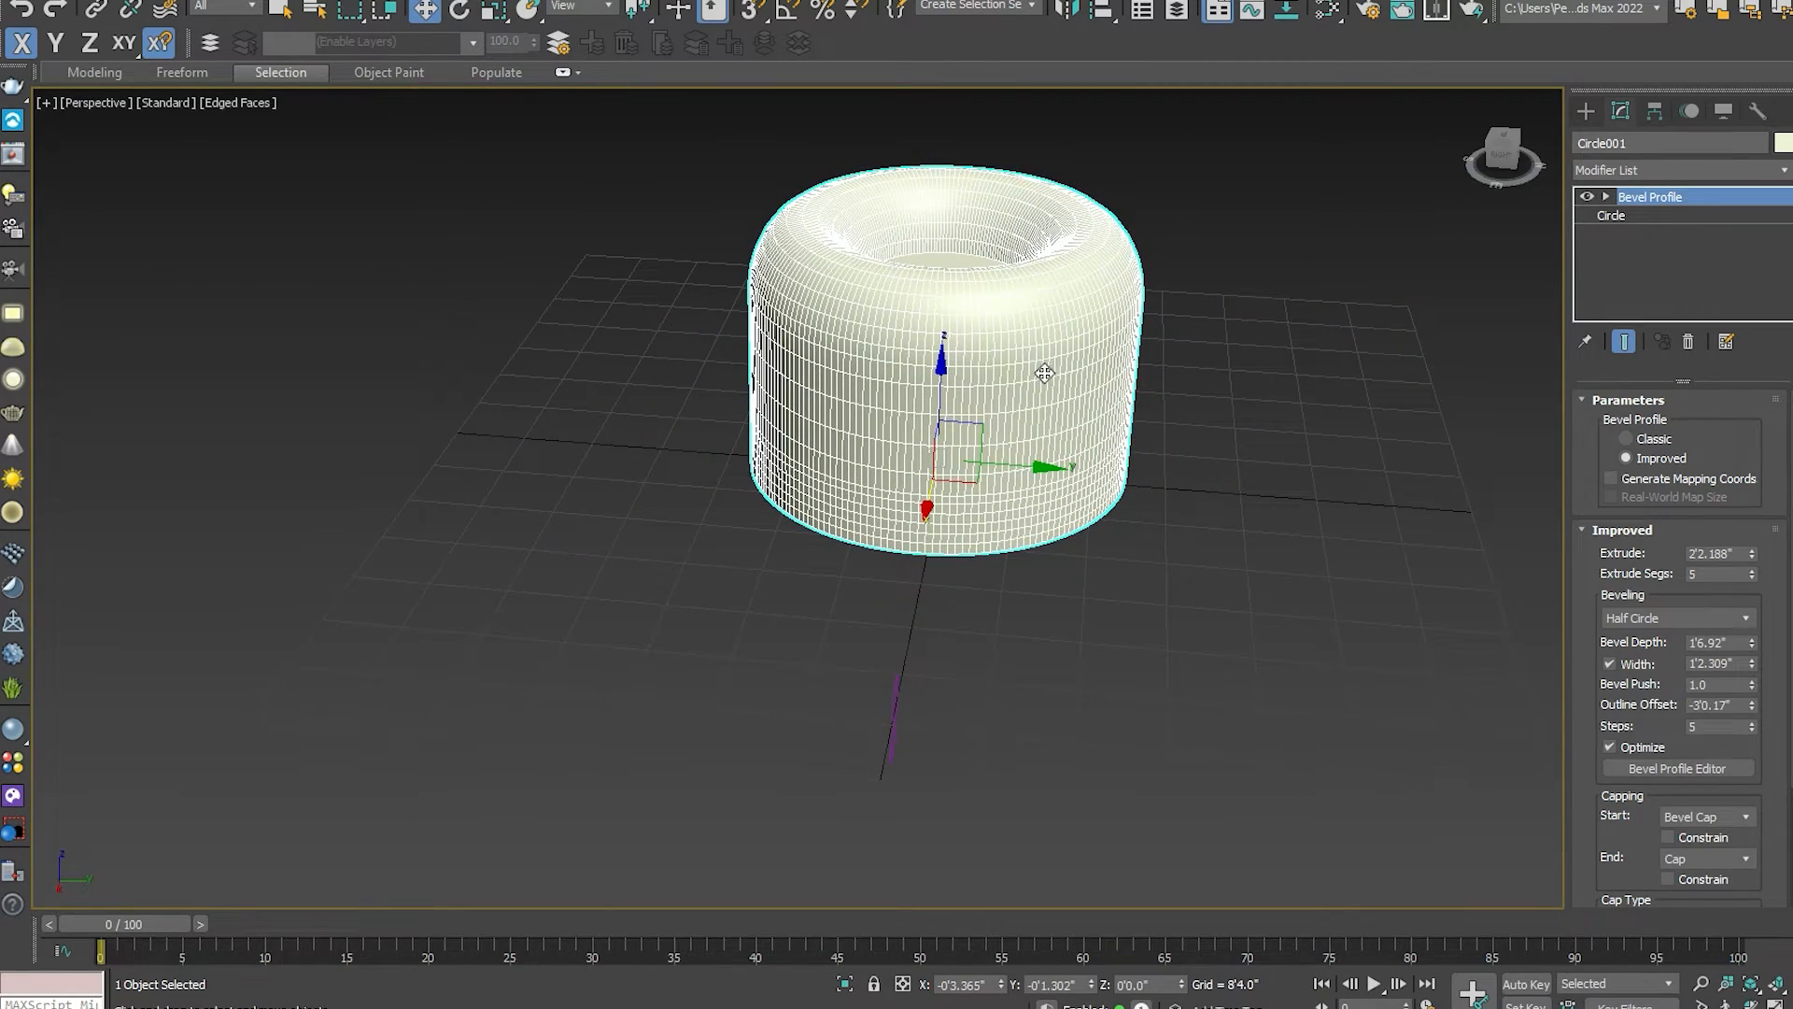
alt+middle_drag(1044, 372, 1122, 198)
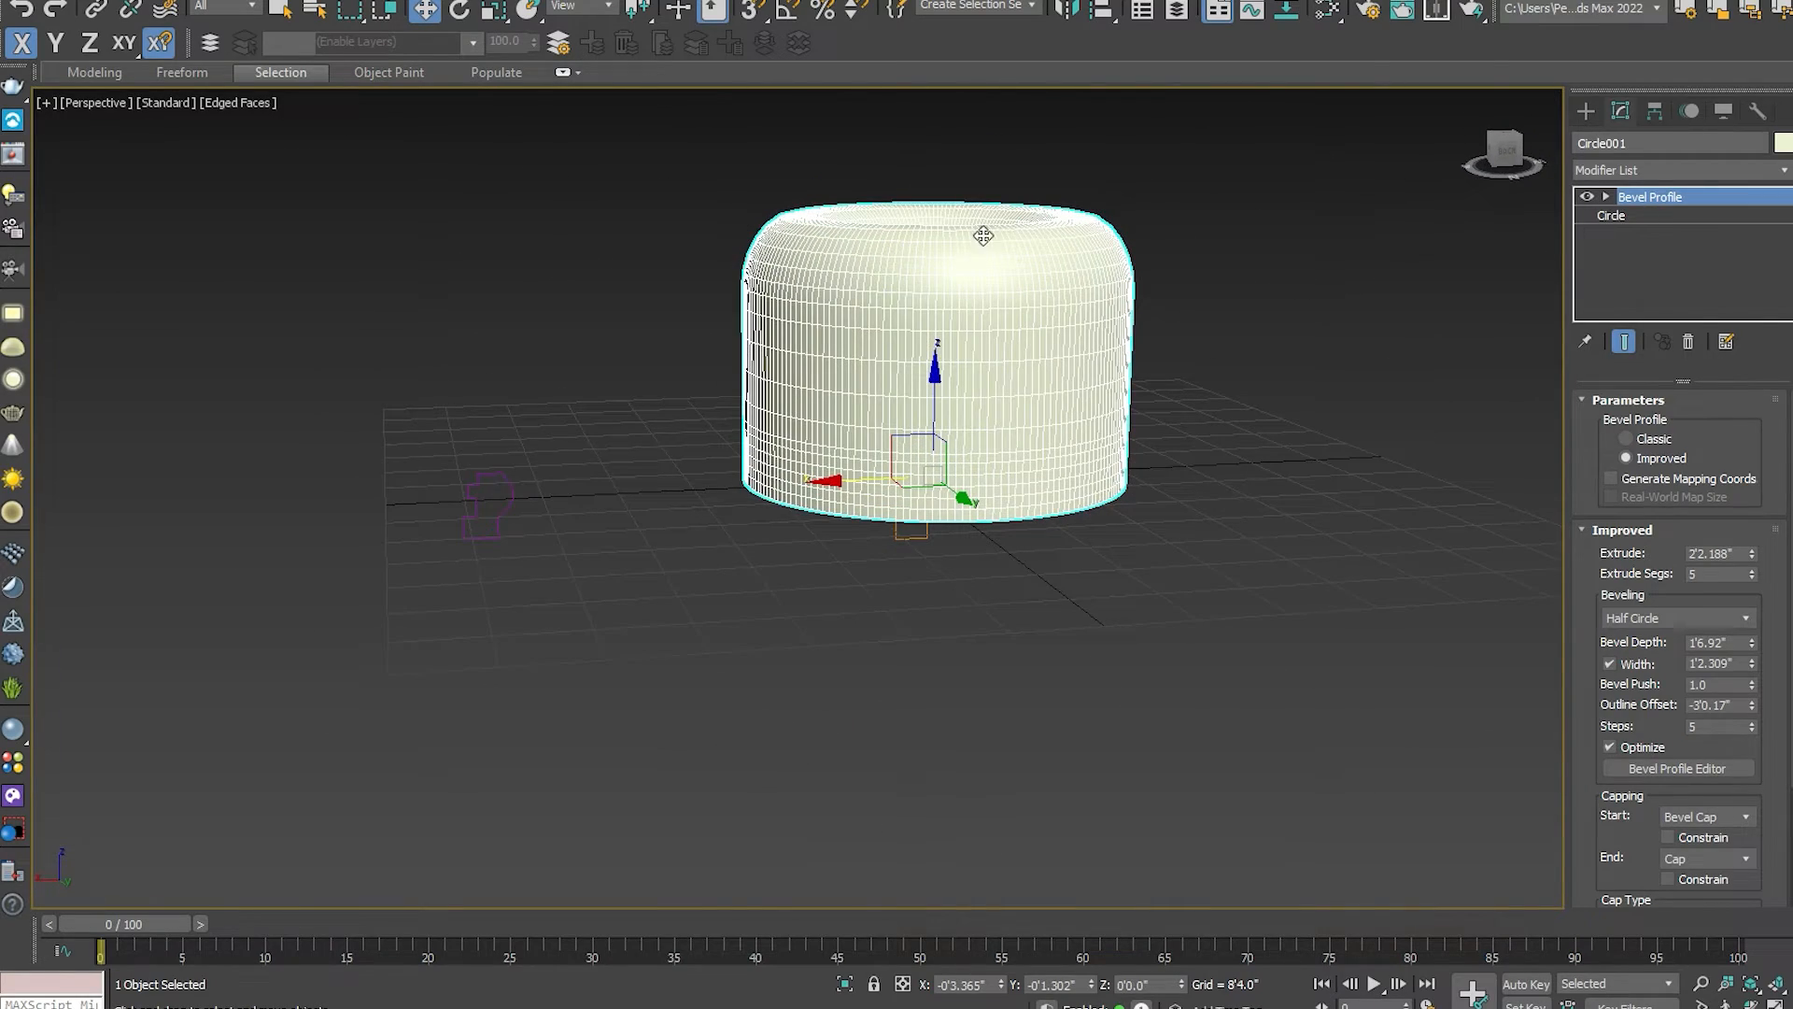
alt+middle_drag(980, 332, 1154, 337)
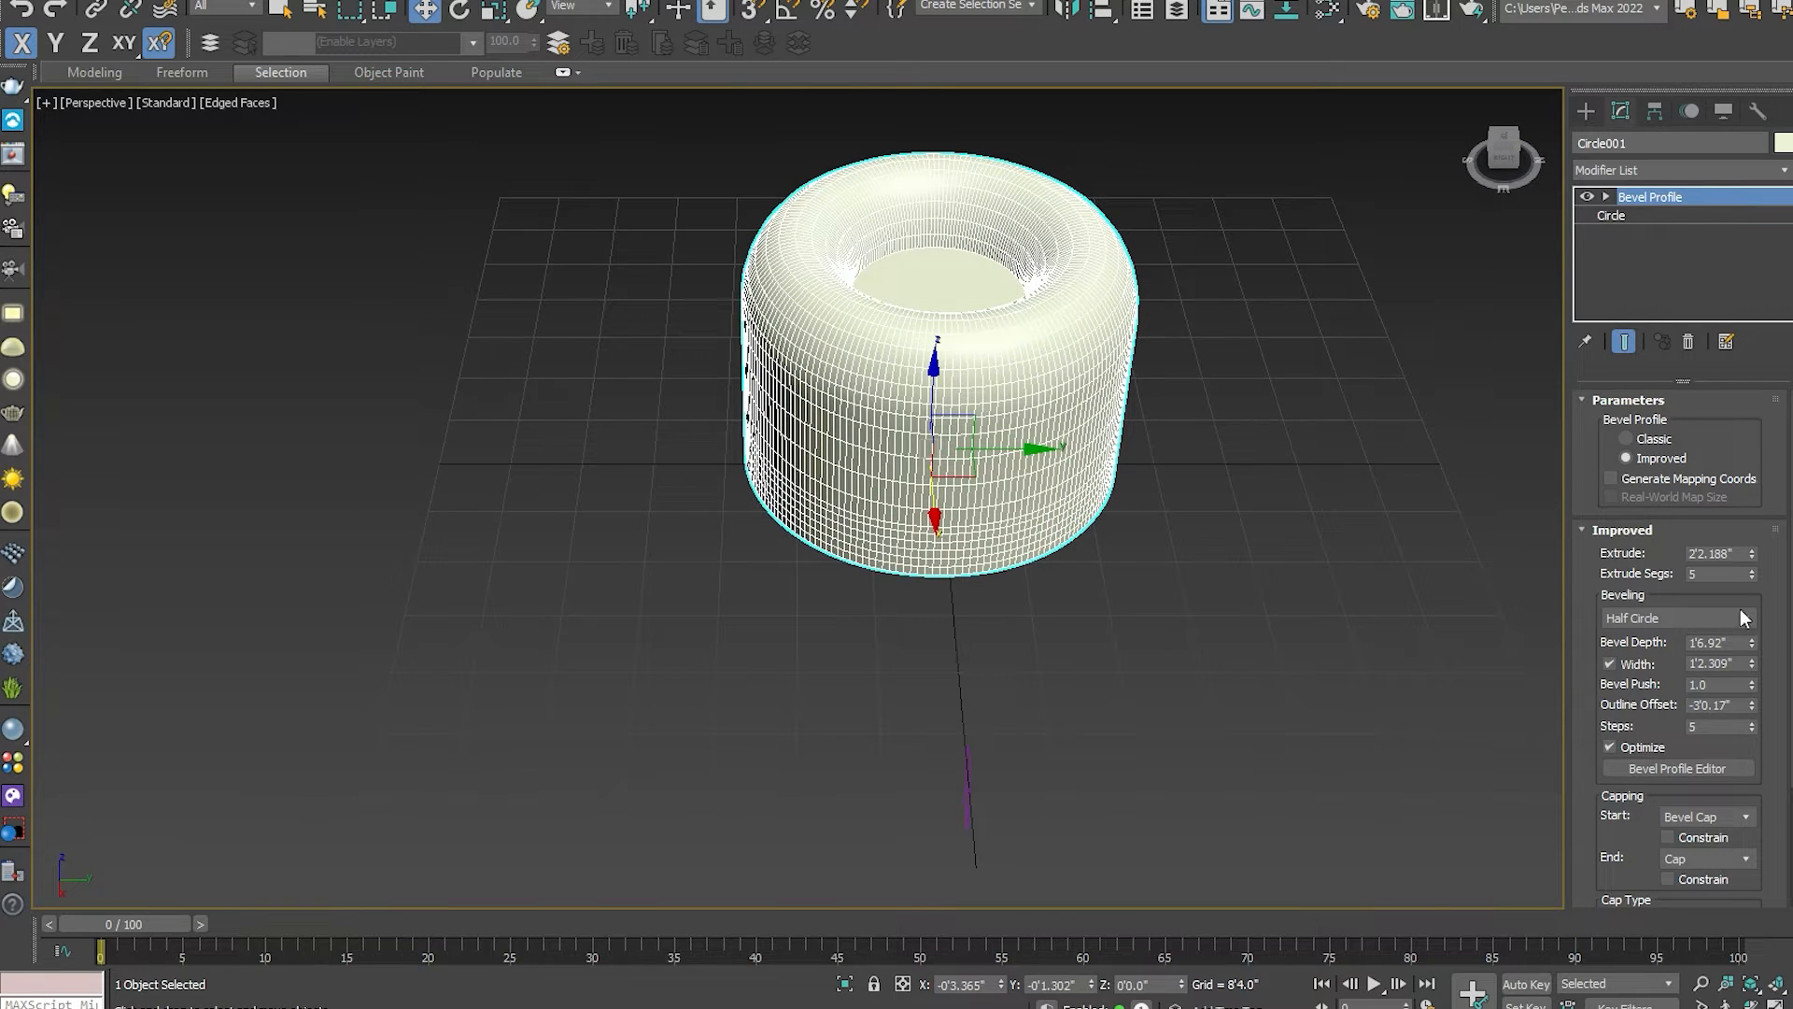
drag(1753, 707, 24, 700)
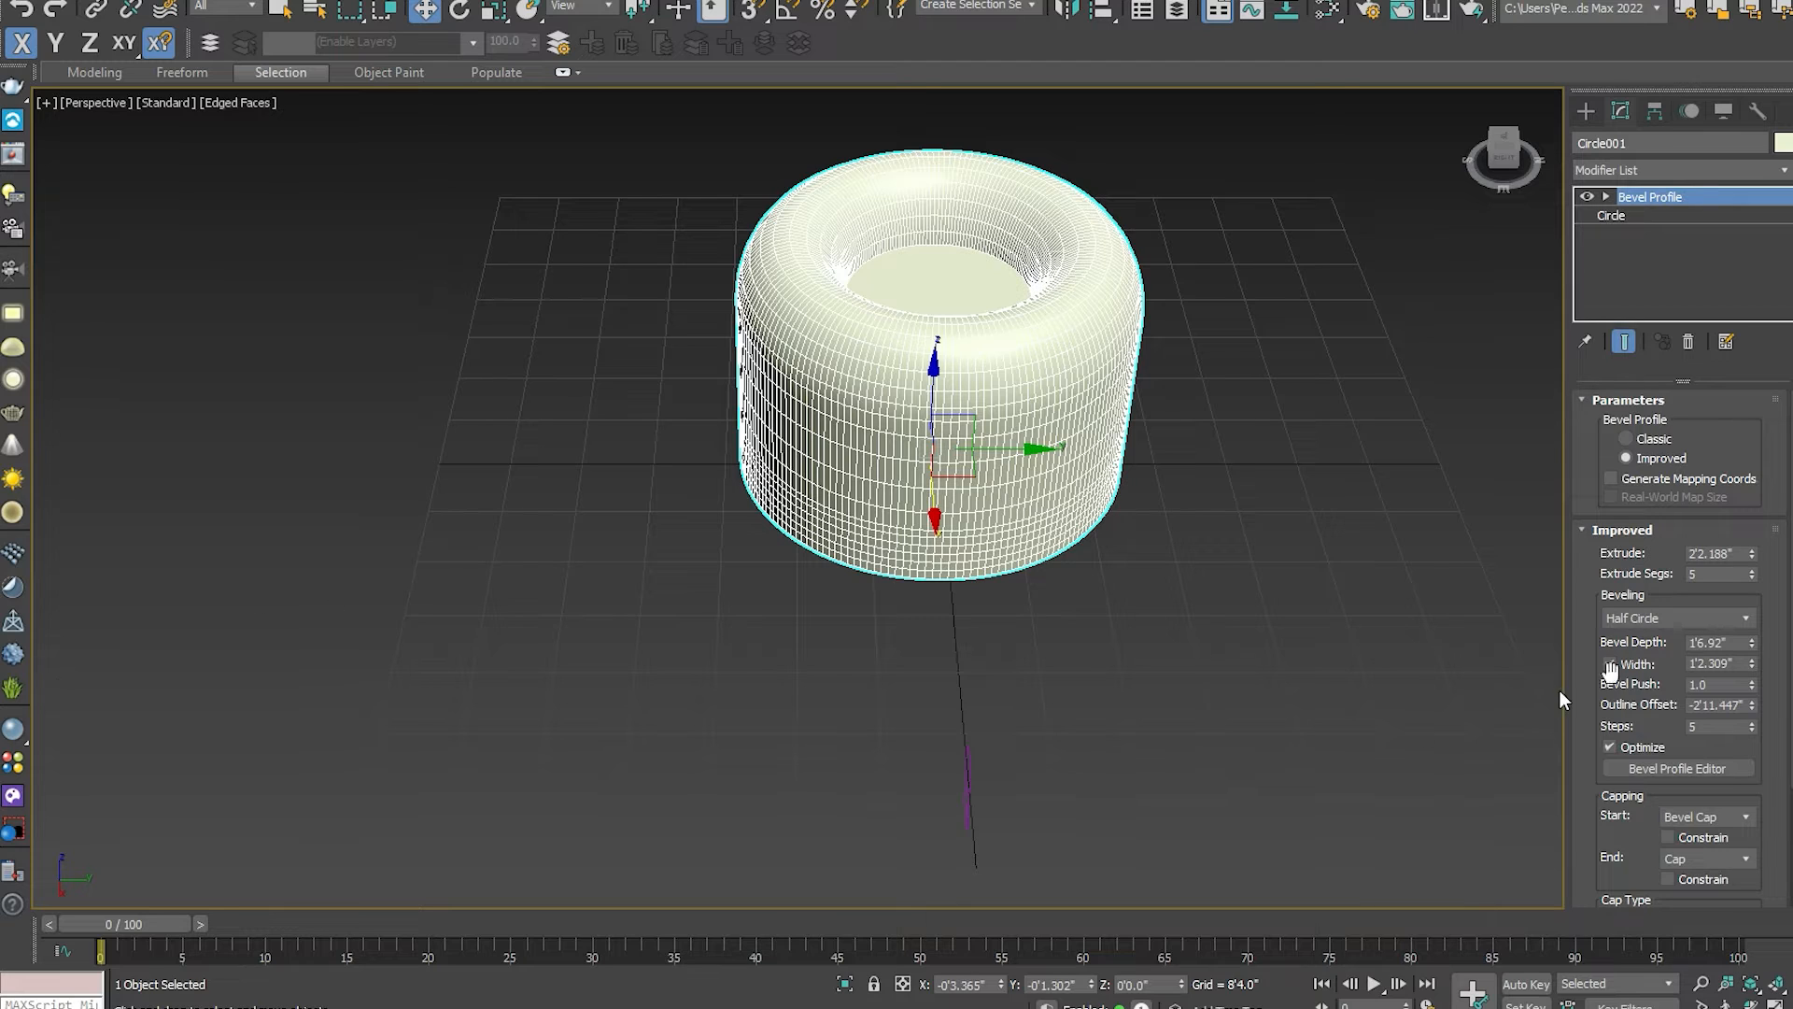
Apply the Ledge beveling preset with Bevel Depth about 0'8.514" and Width about 2'3.76".
click(1721, 626)
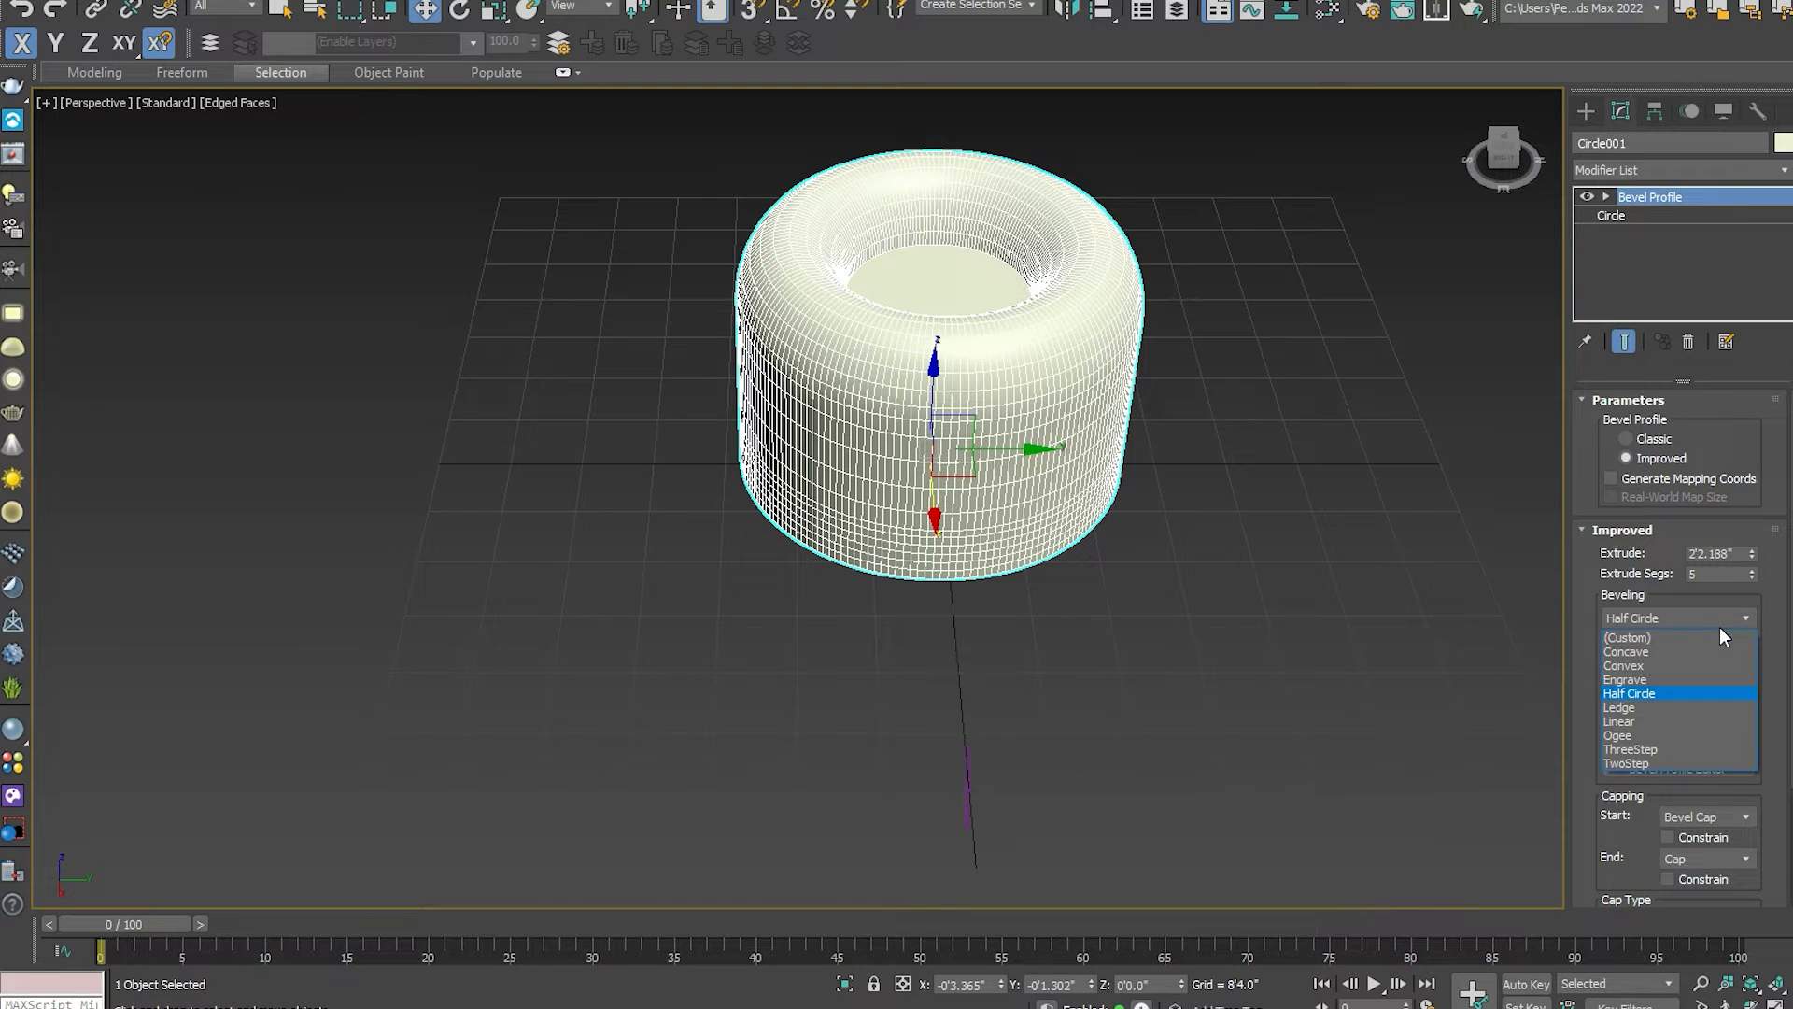
click(1667, 708)
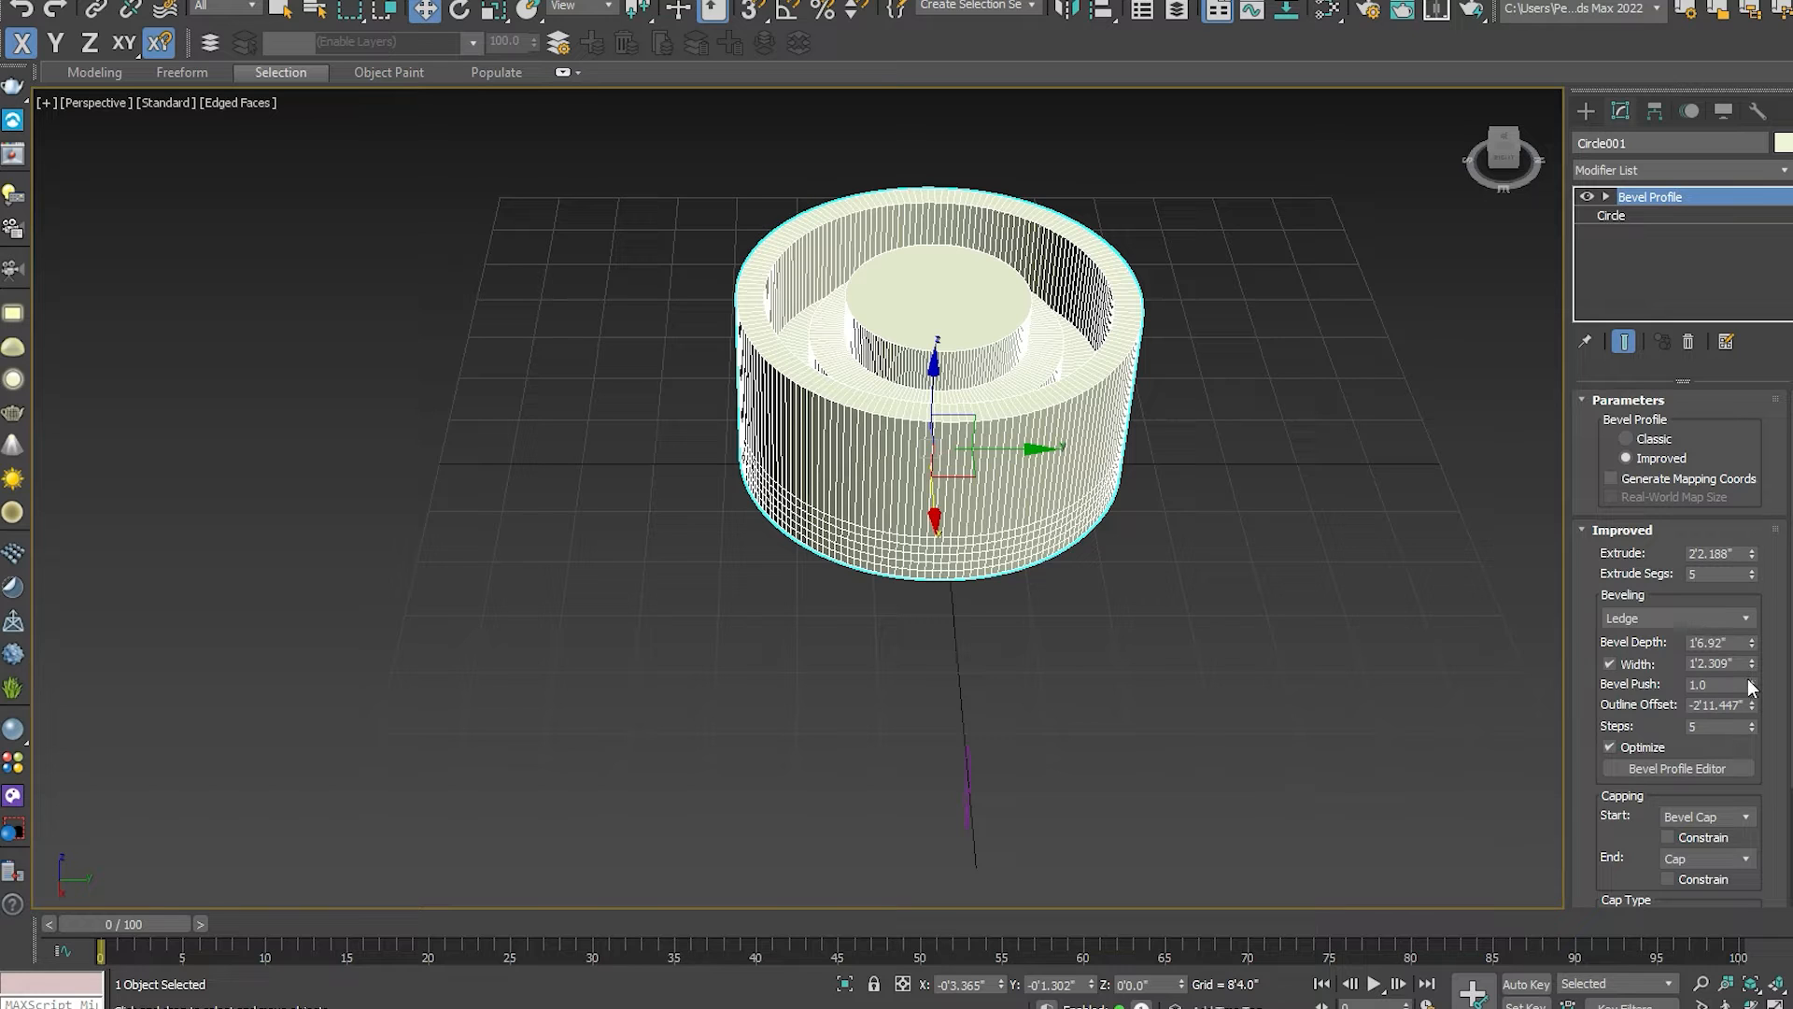
drag(1753, 643, 6, 667)
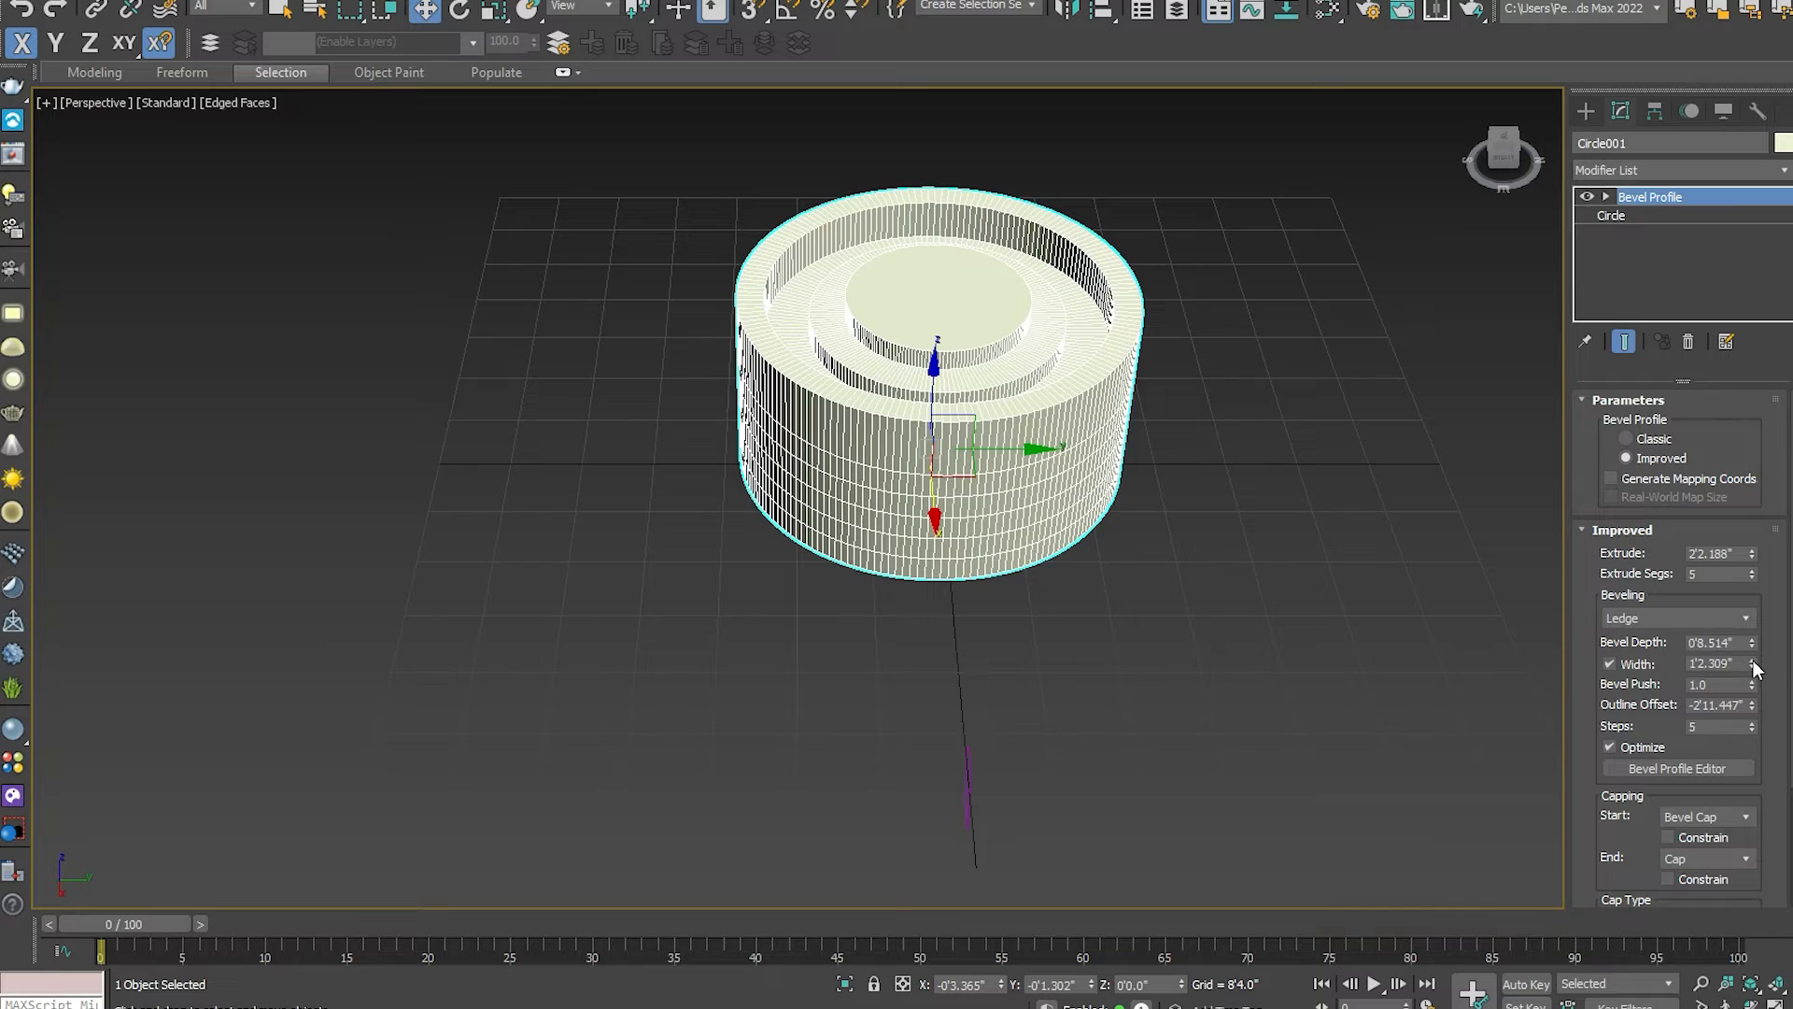
drag(1755, 669, 1787, 599)
drag(7, 613, 8, 562)
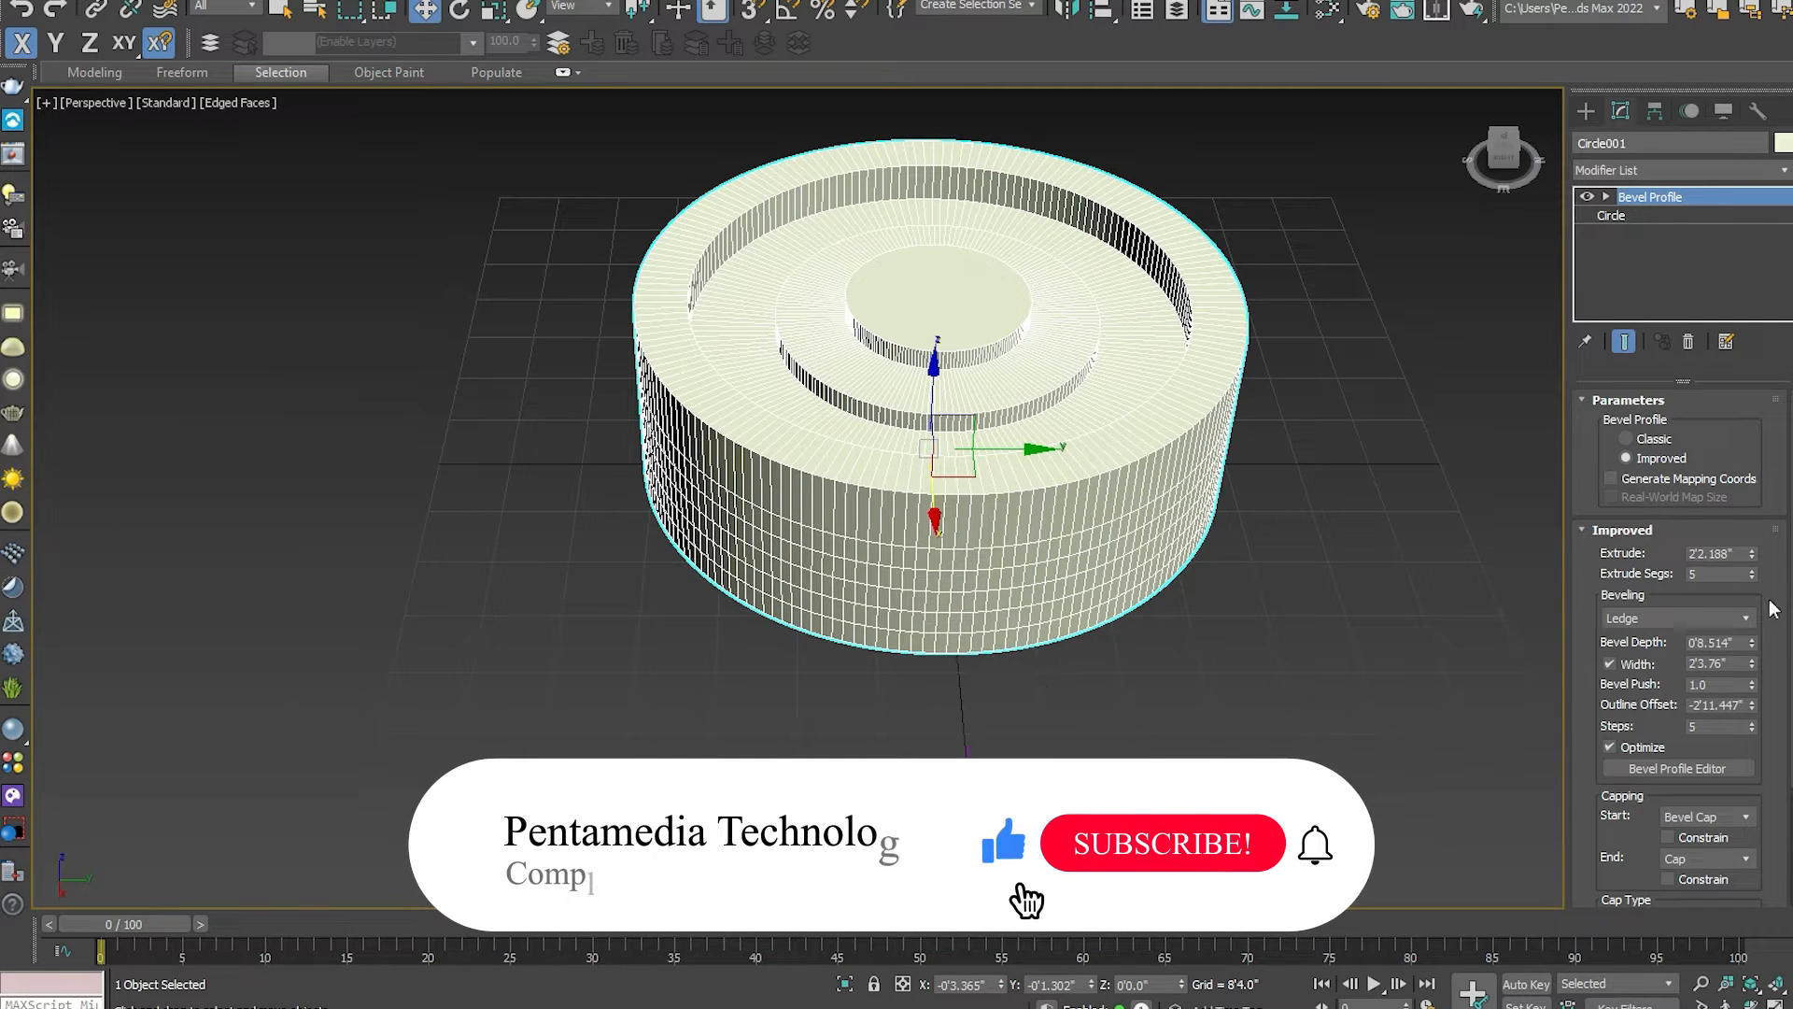
Set the ledge shape's Extrude to about 2'11.877", Bevel Depth to about 1'1.367", Outline Offset to about -2'5.775" and Steps to 0.
drag(1753, 643, 1758, 512)
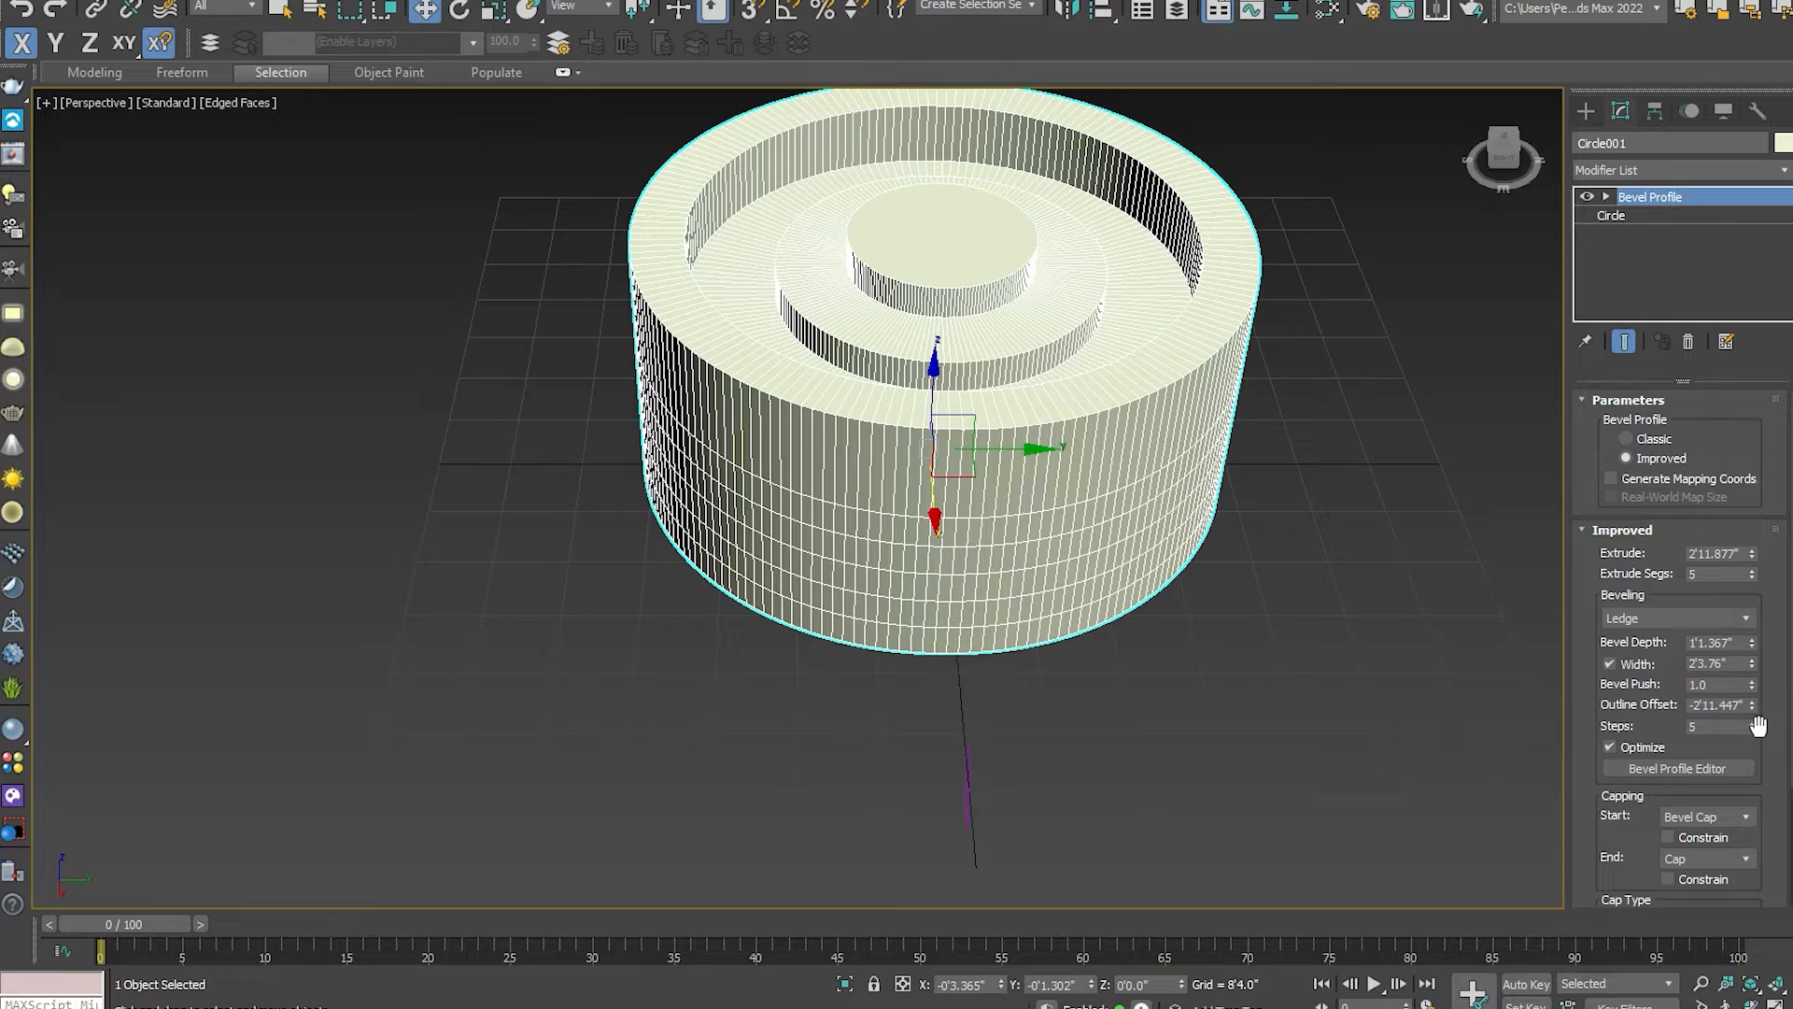
mouse_move(1752, 708)
mouse_down()
mouse_move(1760, 691)
mouse_move(1761, 724)
mouse_move(1766, 688)
mouse_up()
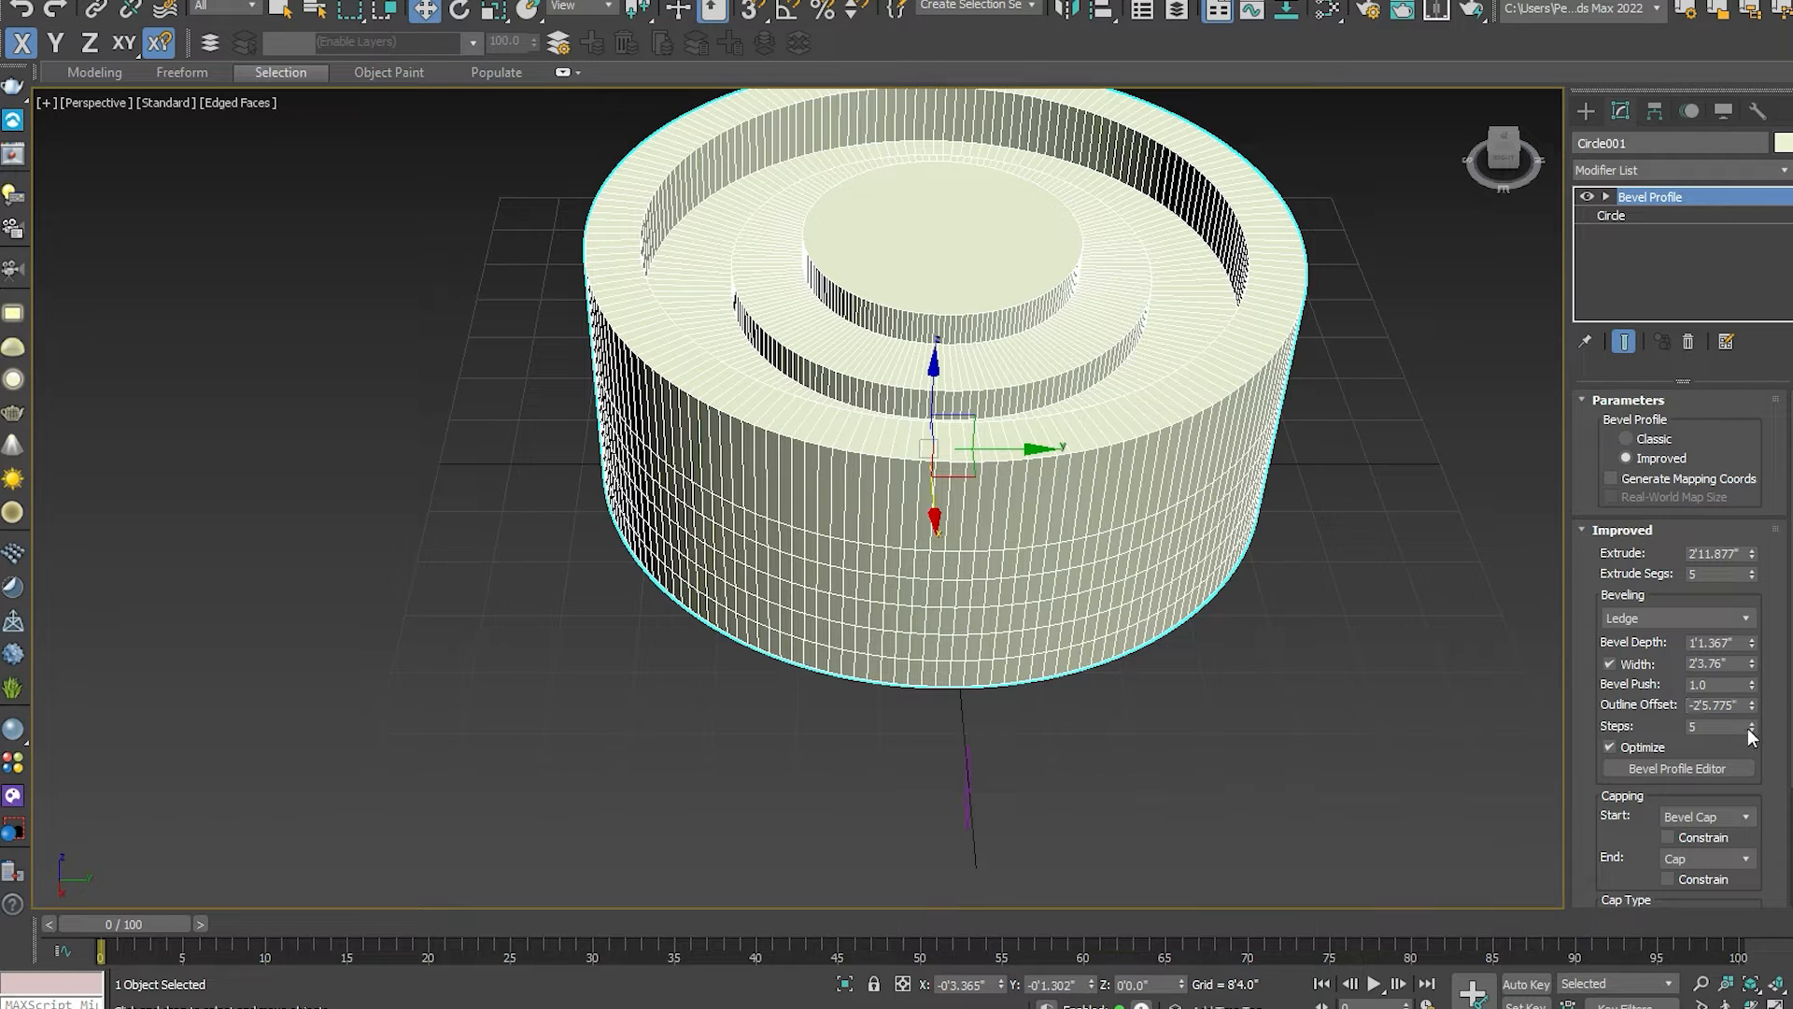
drag(1587, 712, 1586, 681)
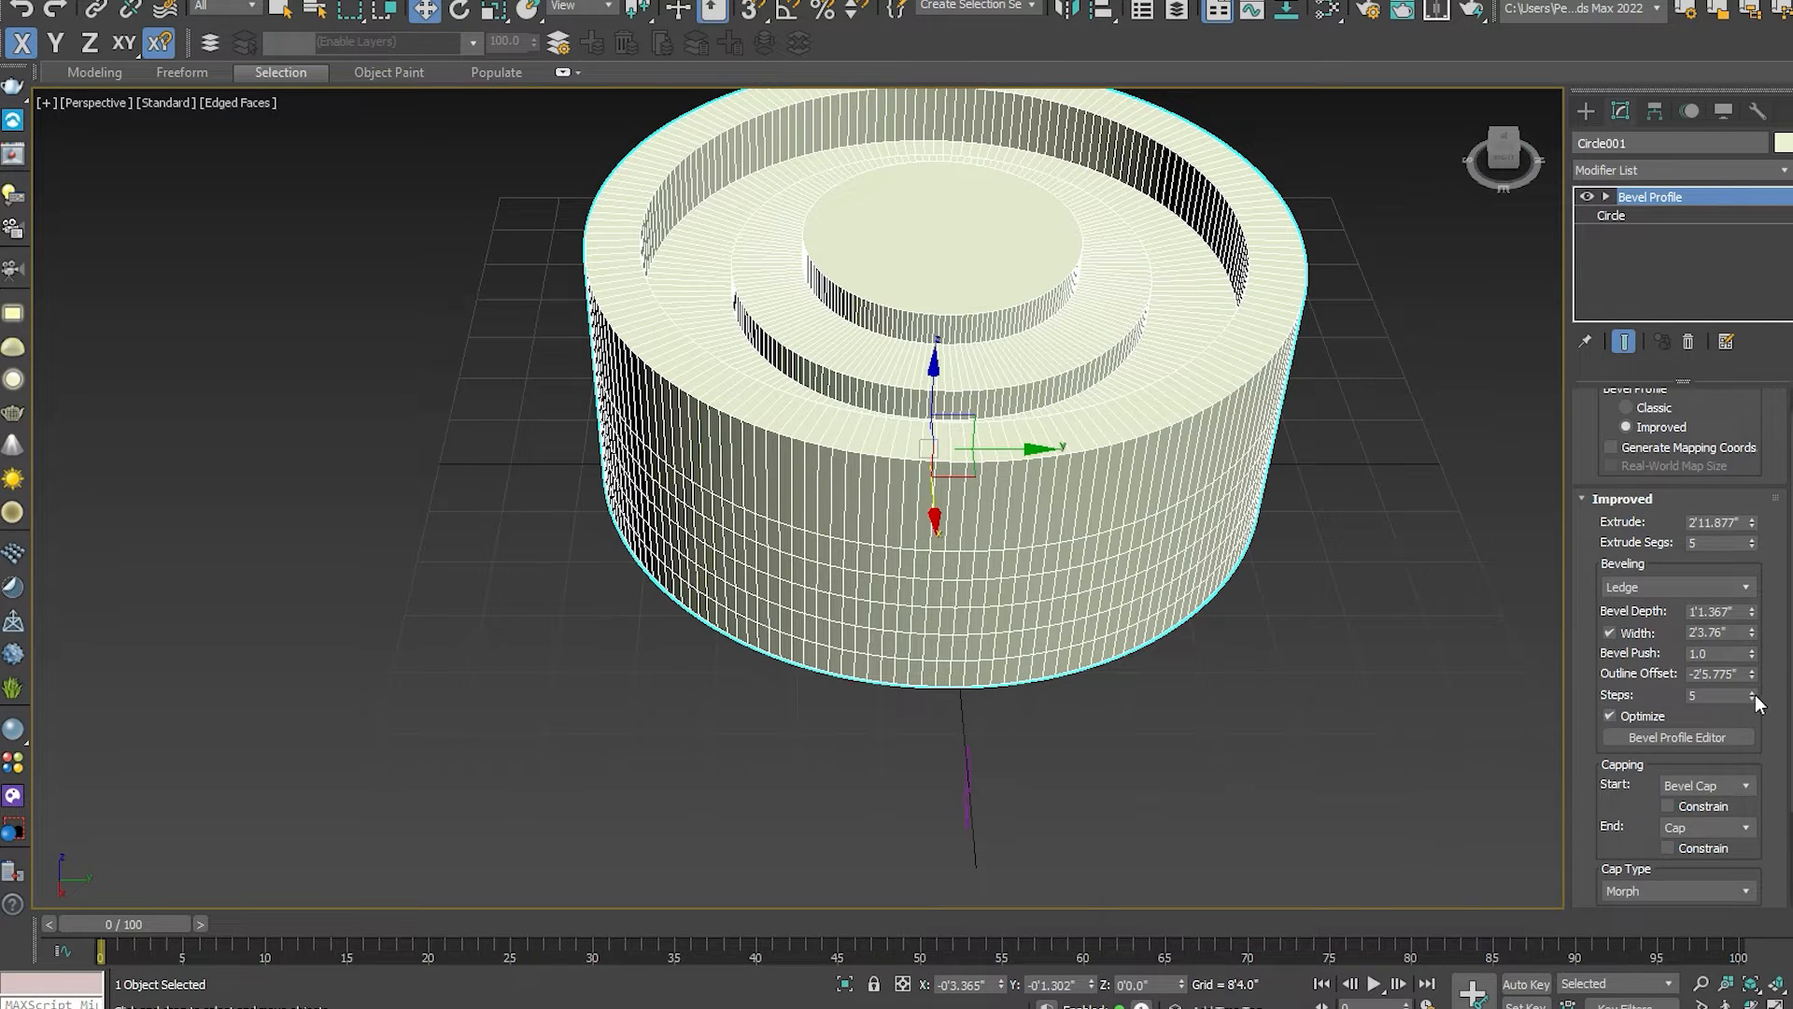
drag(1753, 699, 1754, 695)
click(1755, 696)
click(1754, 692)
click(1753, 692)
Apply the Linear beveling preset with Bevel Depth about 2'2.6" and Width about 3'1.198".
click(1746, 588)
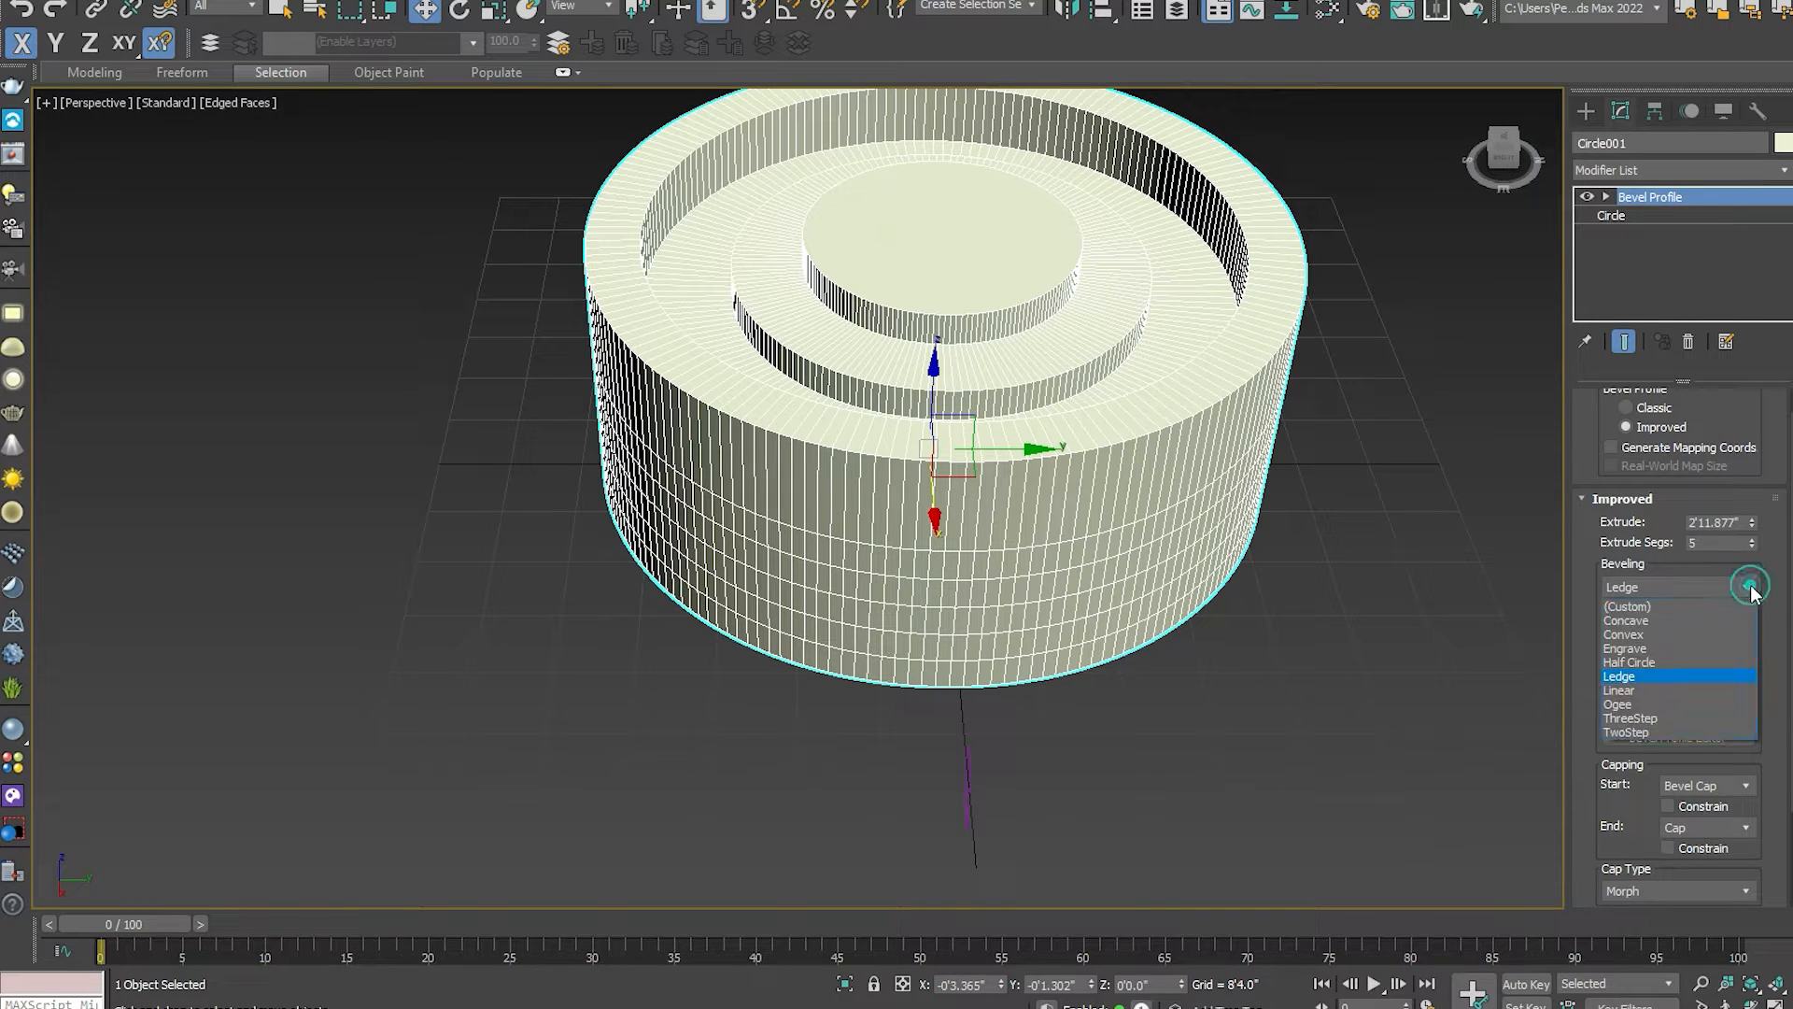
click(1642, 691)
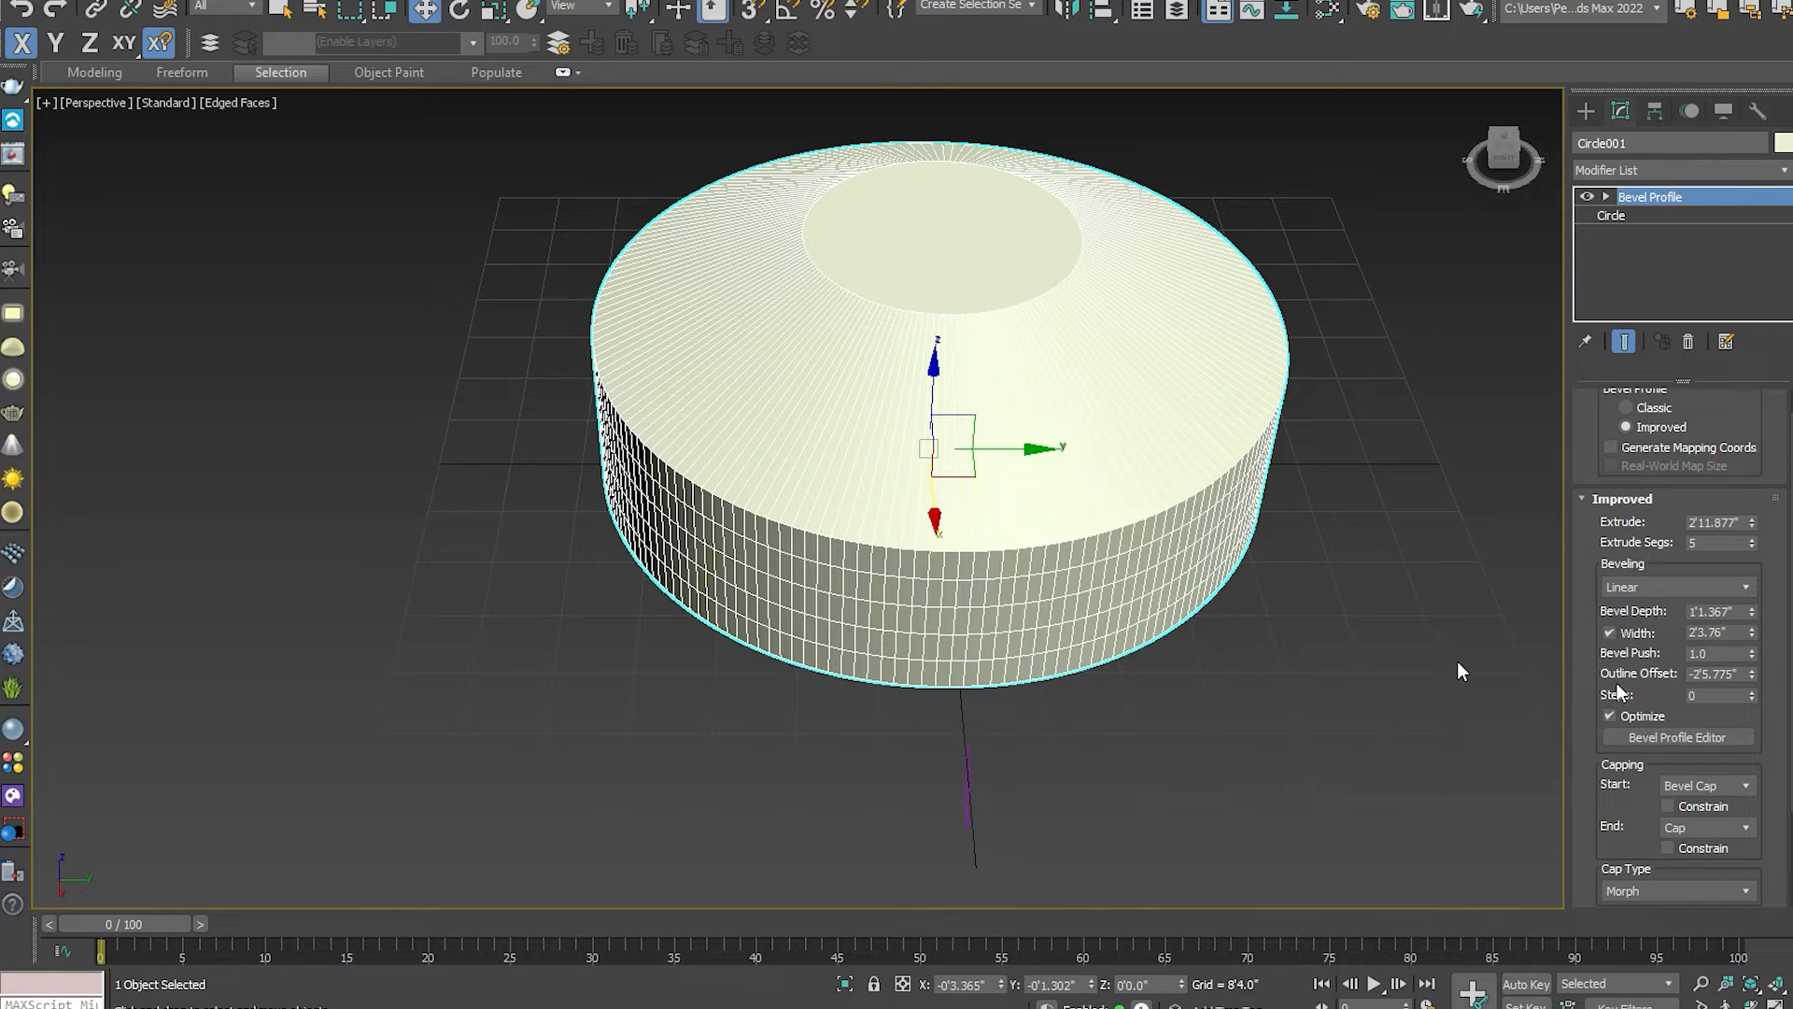
drag(1752, 611, 1788, 513)
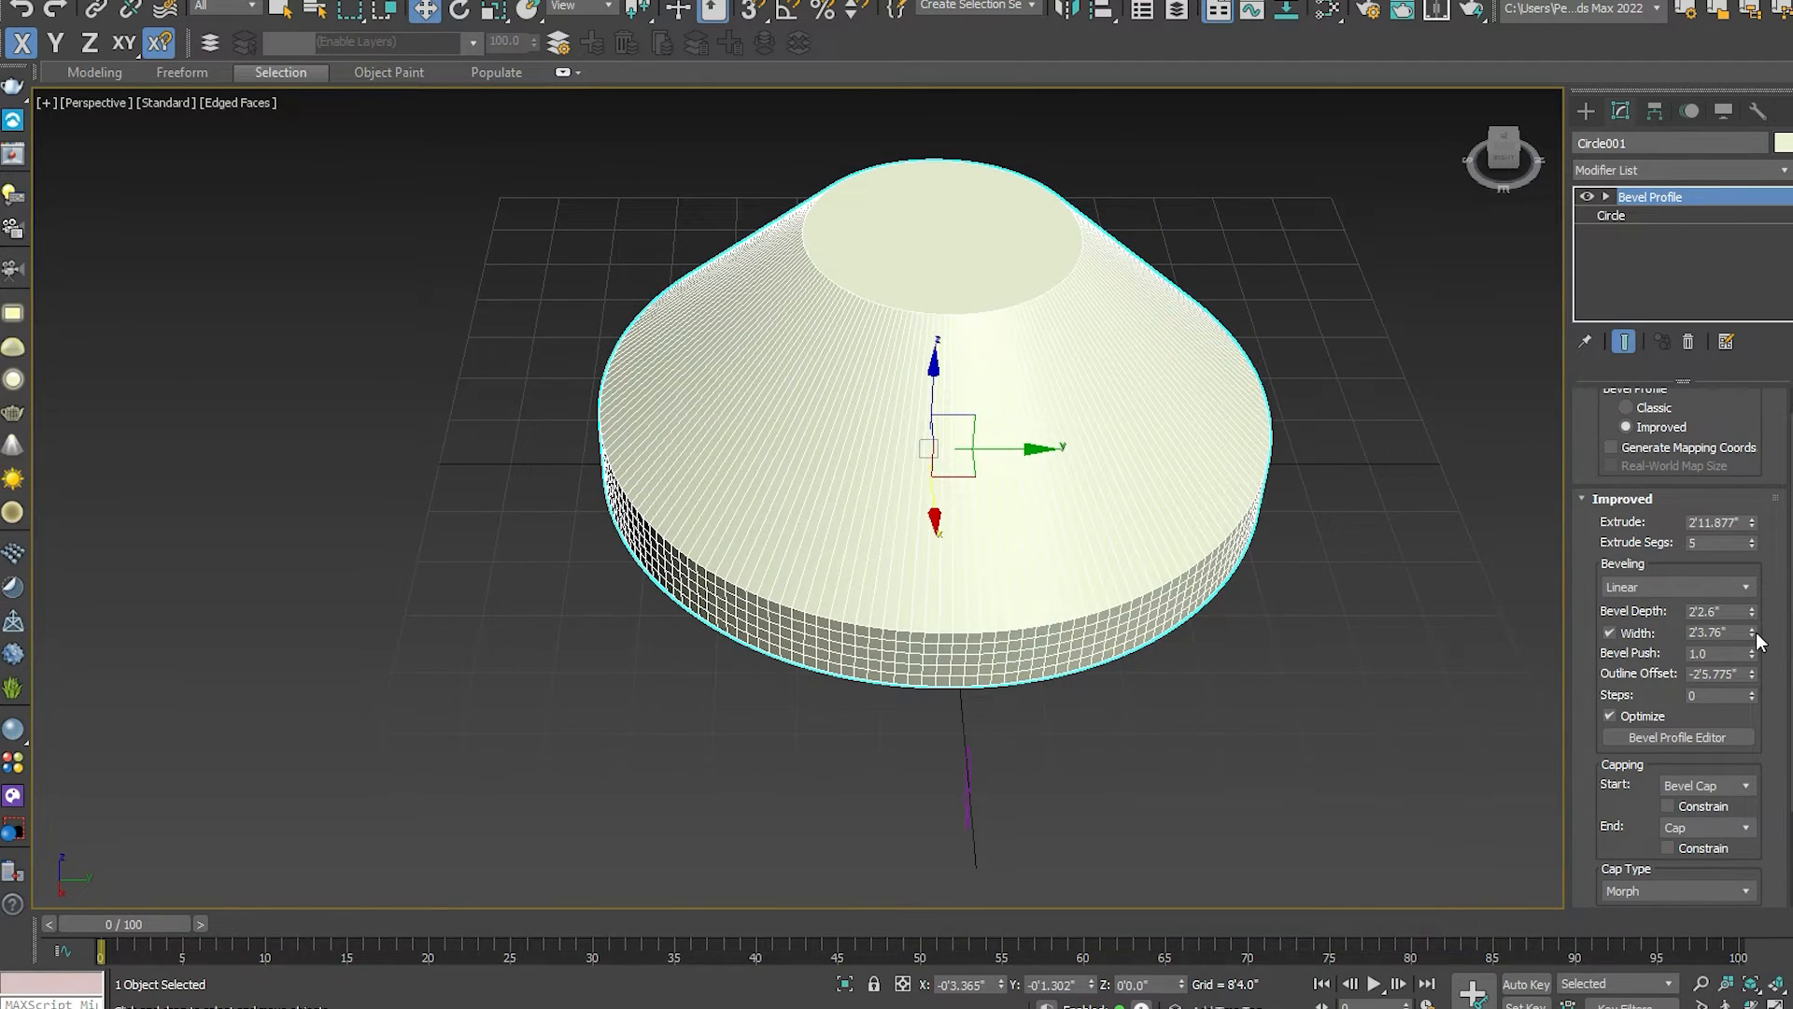
drag(1753, 635, 1773, 594)
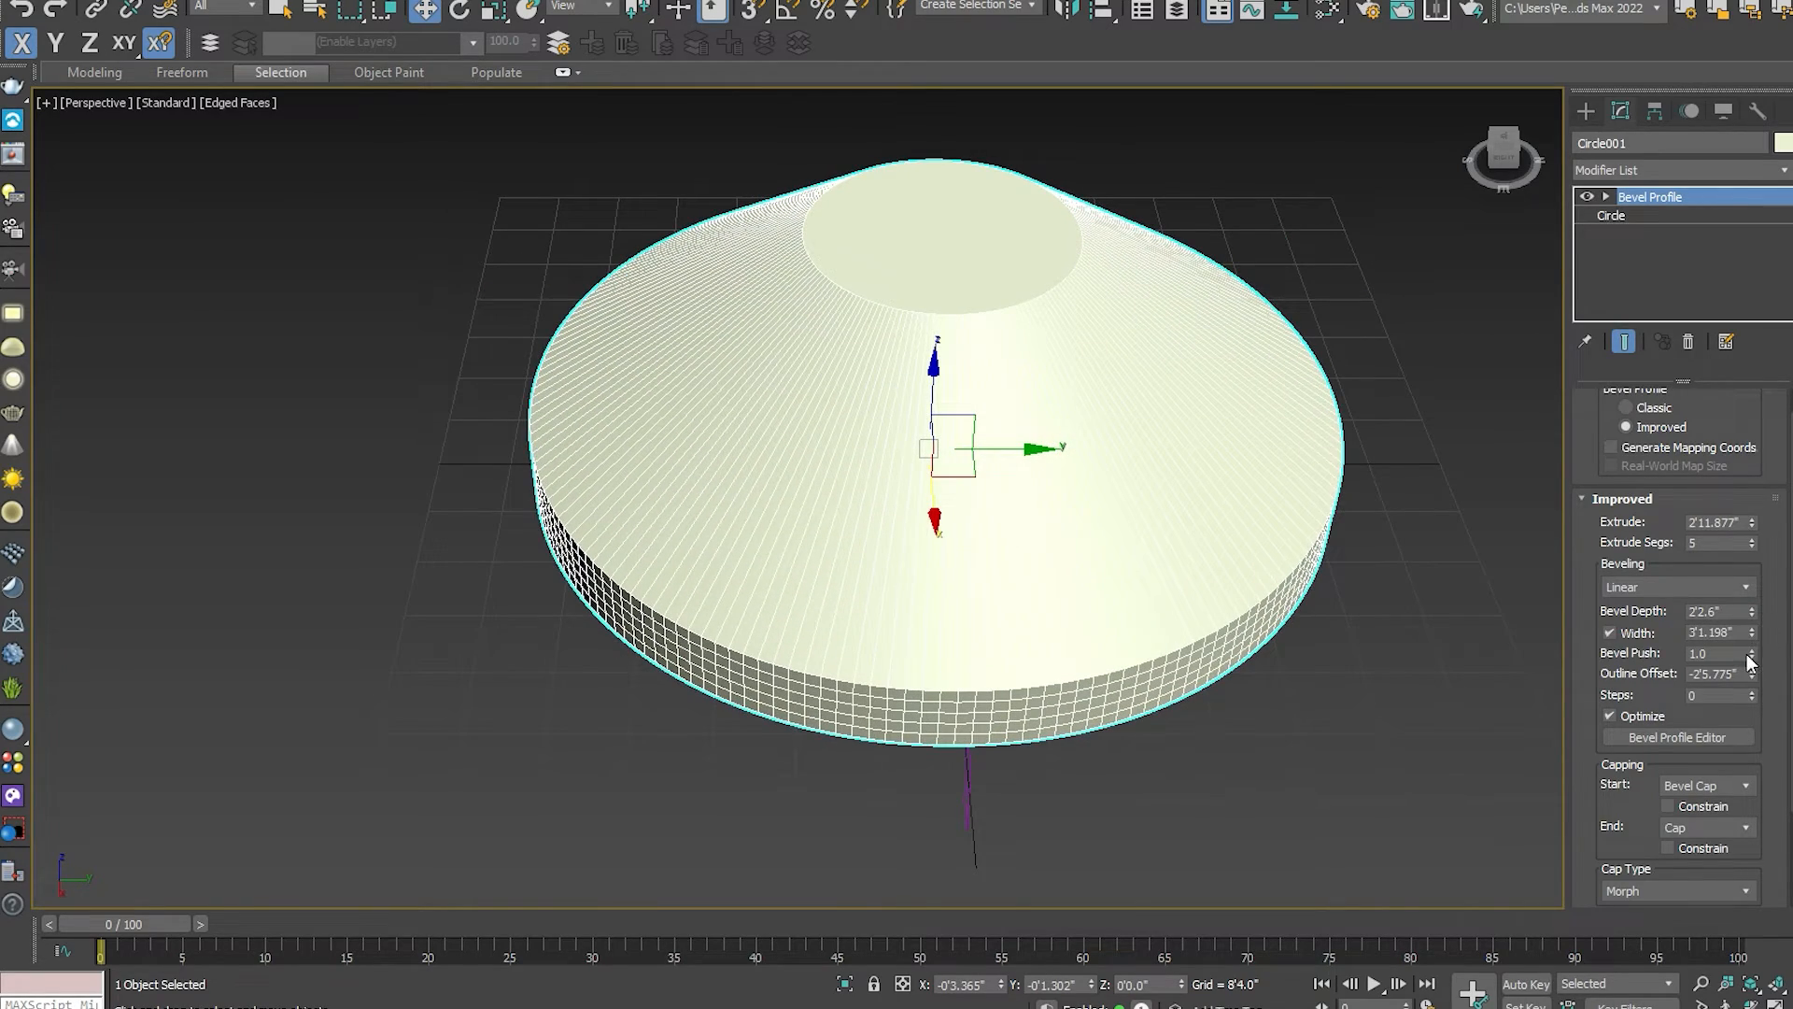
Set the linear bevel's Bevel Push to about 1.177 and its Outline Offset to about -2'0.416".
drag(1751, 654, 1756, 574)
drag(1751, 695, 1752, 637)
mouse_move(1752, 673)
mouse_down()
mouse_move(1754, 608)
mouse_move(1768, 701)
mouse_up()
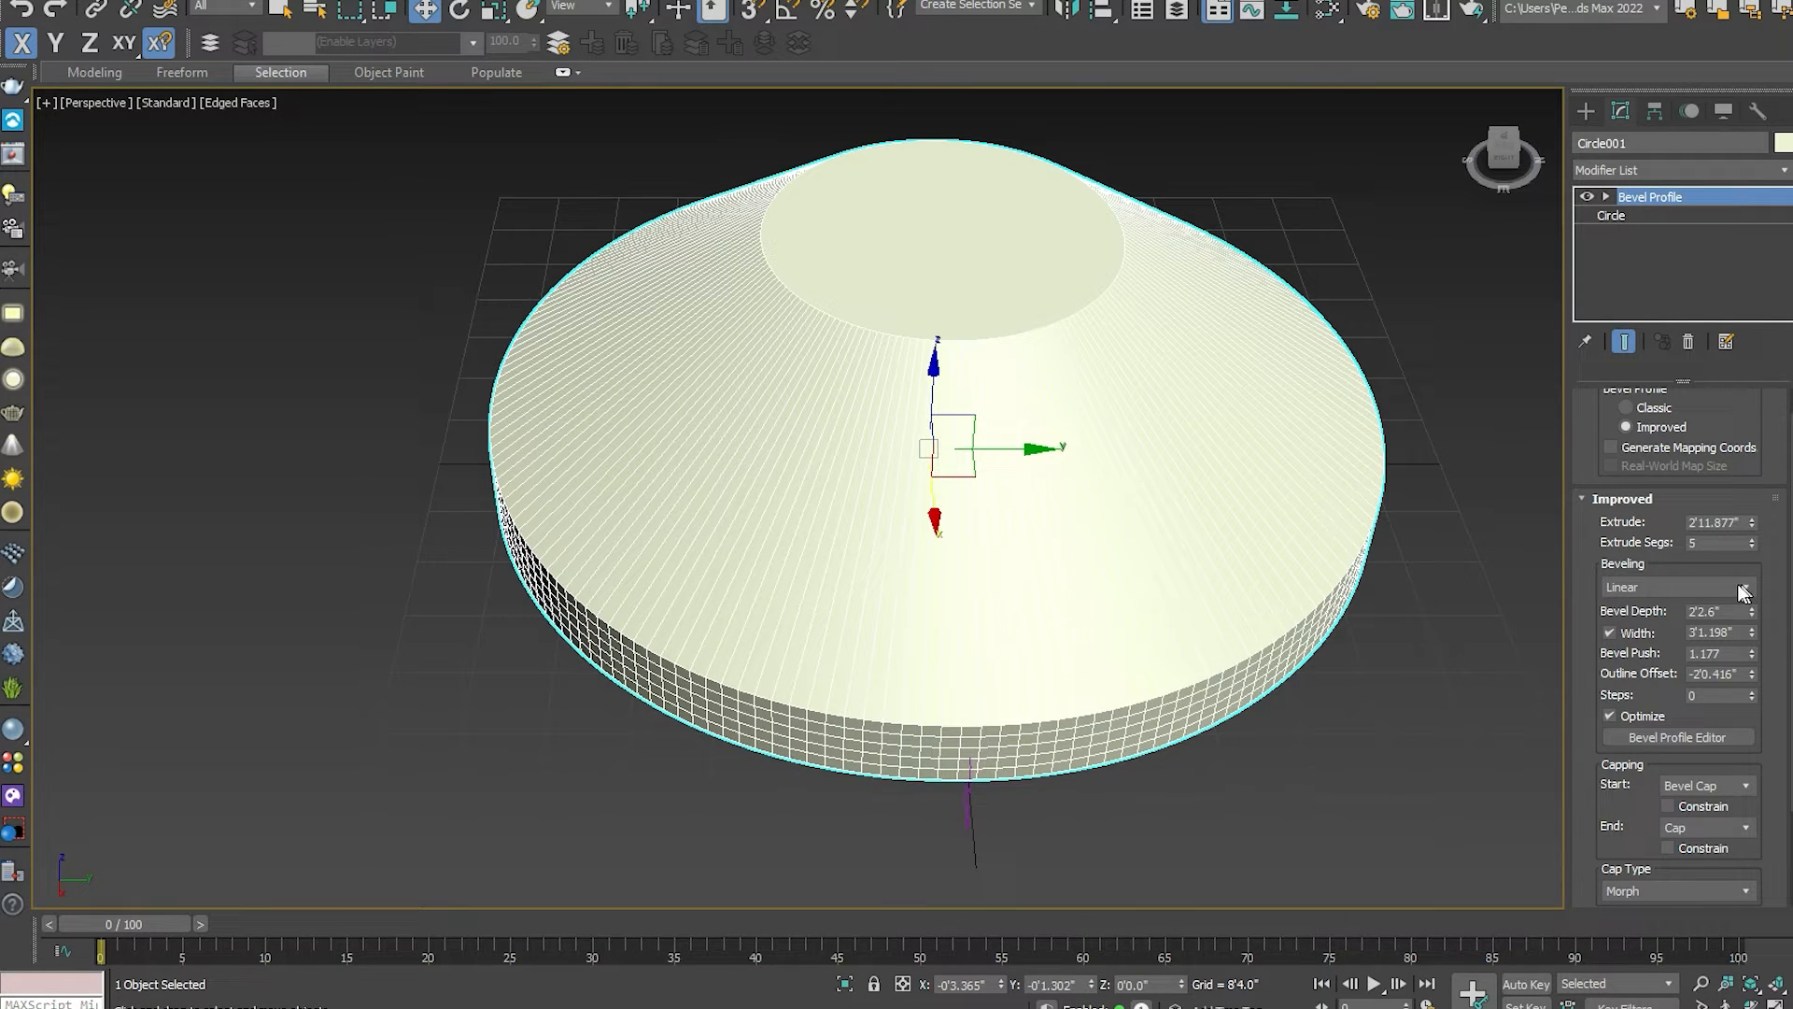
Open the Bevel Profile Editor for the linear bevel.
drag(1589, 632, 1585, 542)
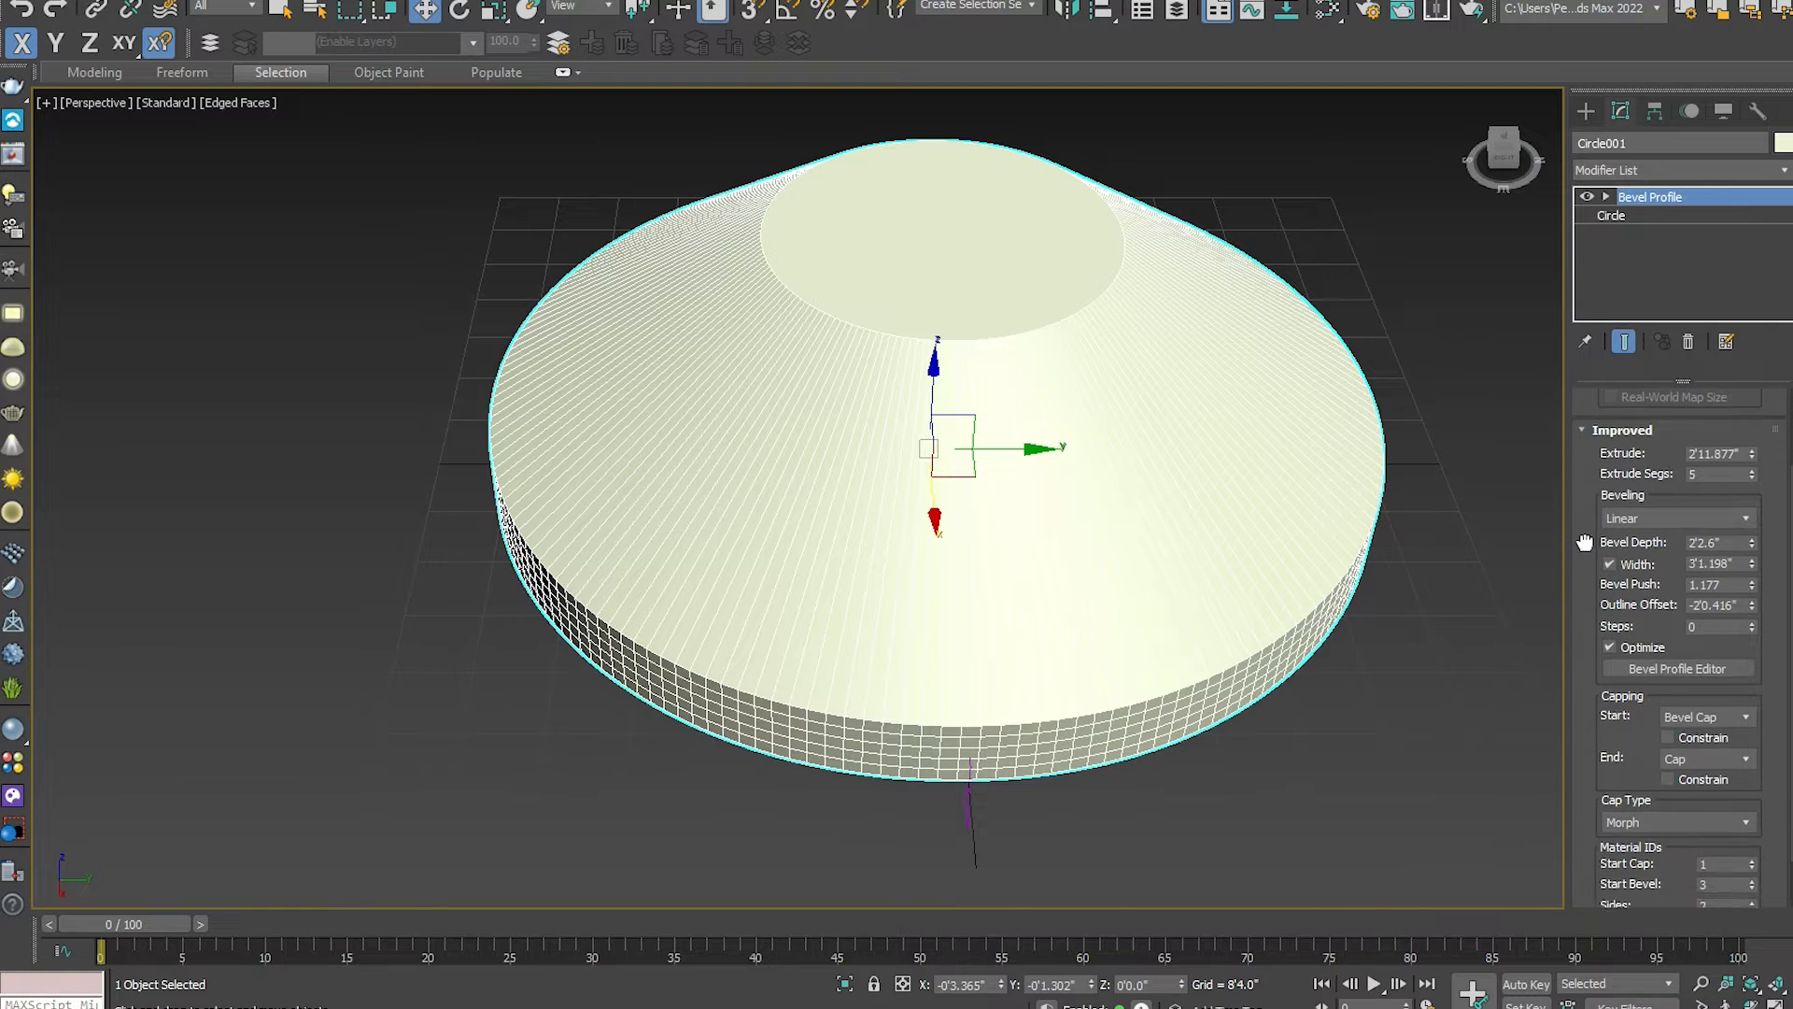
click(1674, 661)
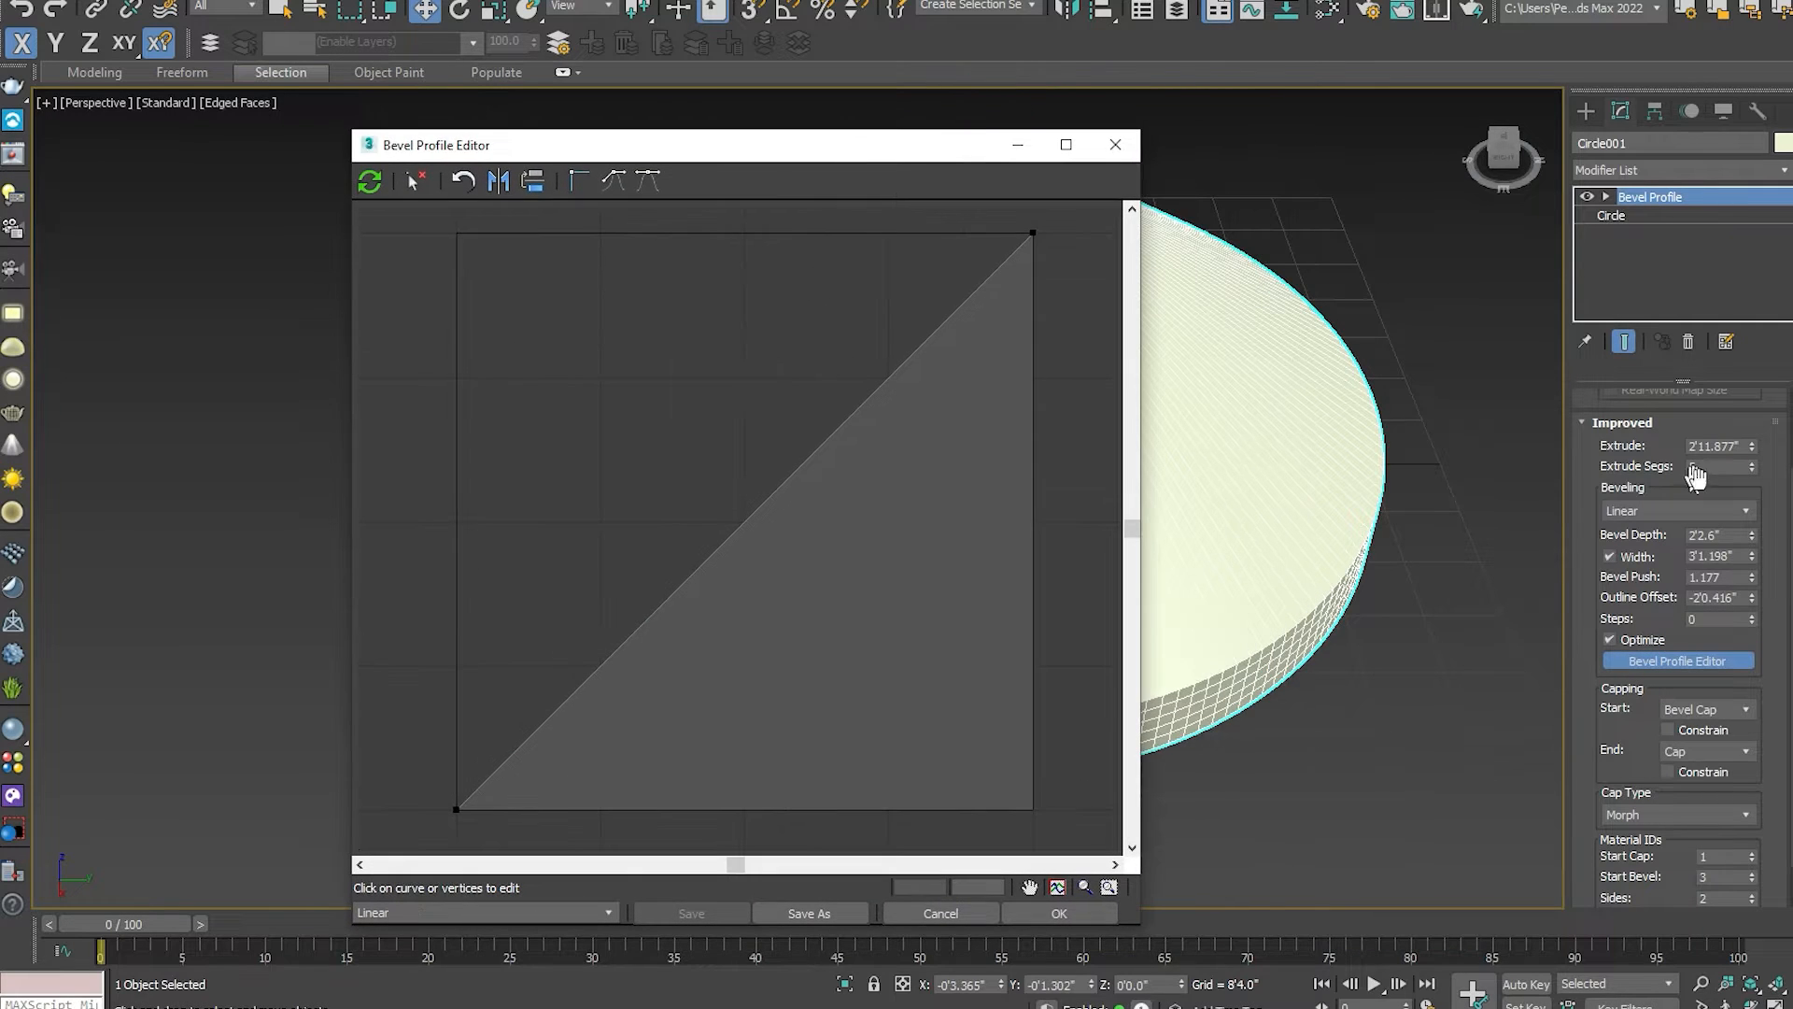
Try the Concave, Convex and Engrave beveling presets to compare their curves in the editor, and return to Linear.
click(1709, 512)
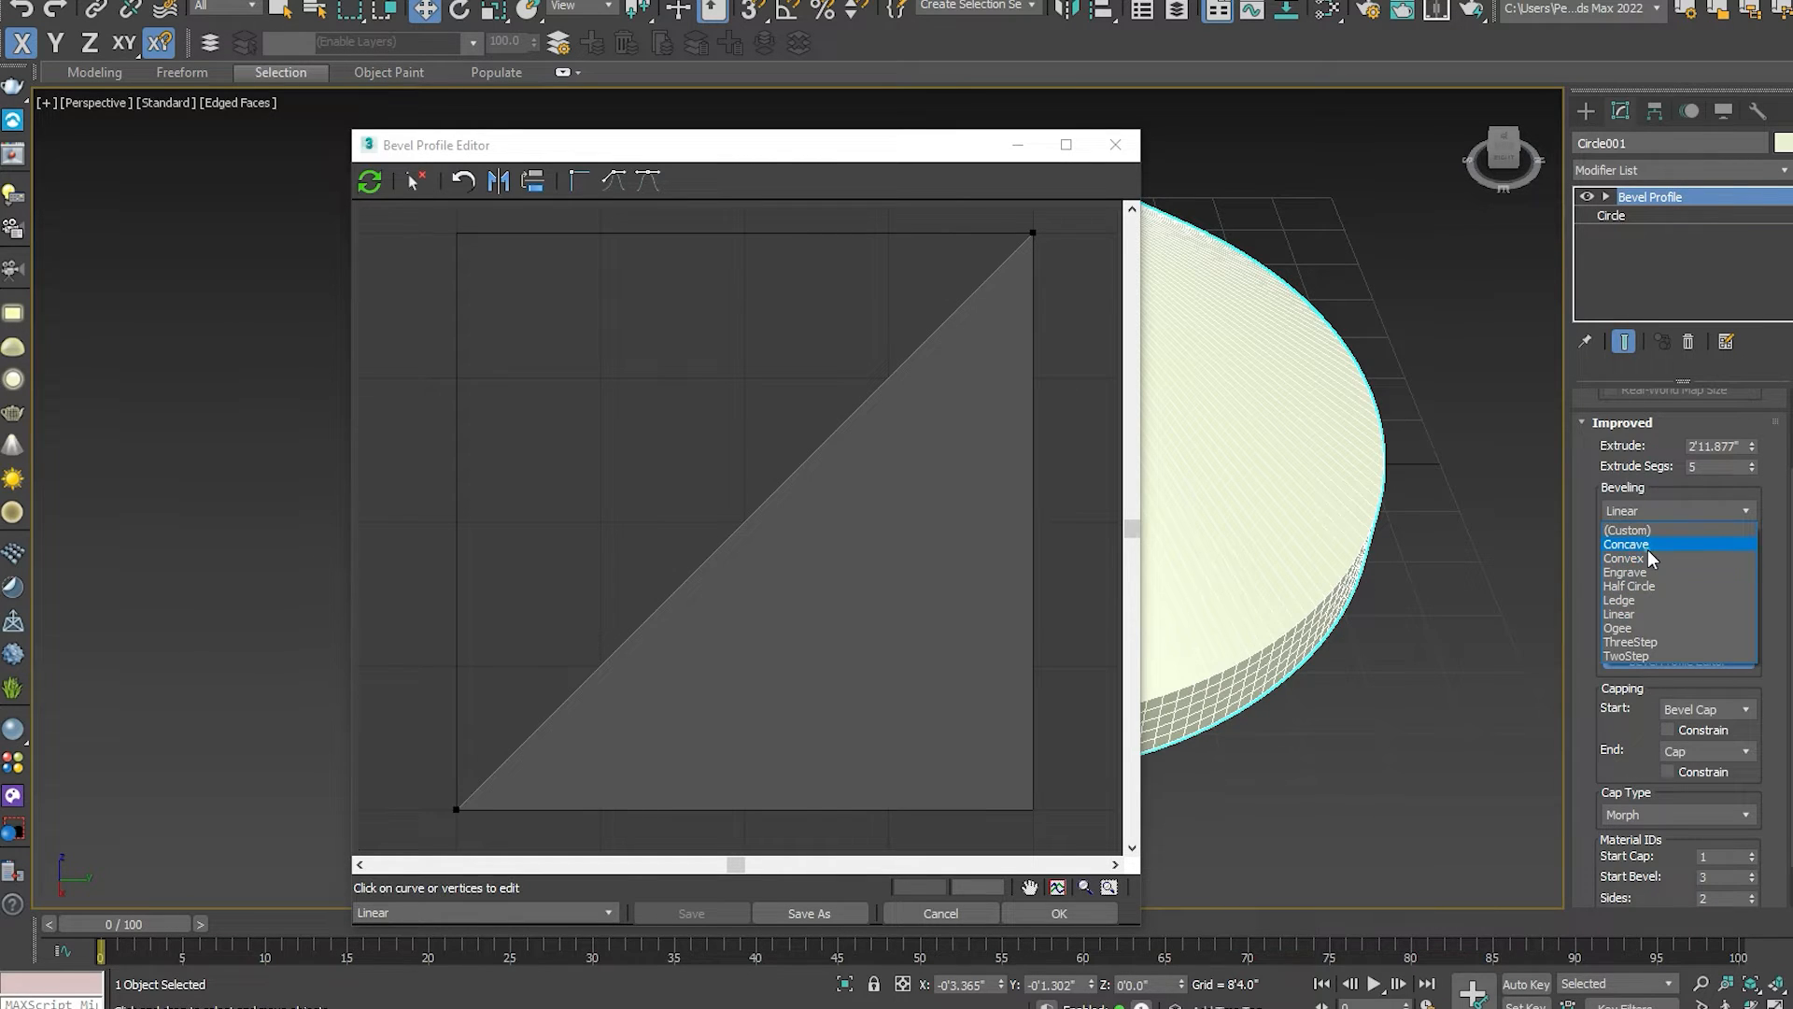
click(1633, 544)
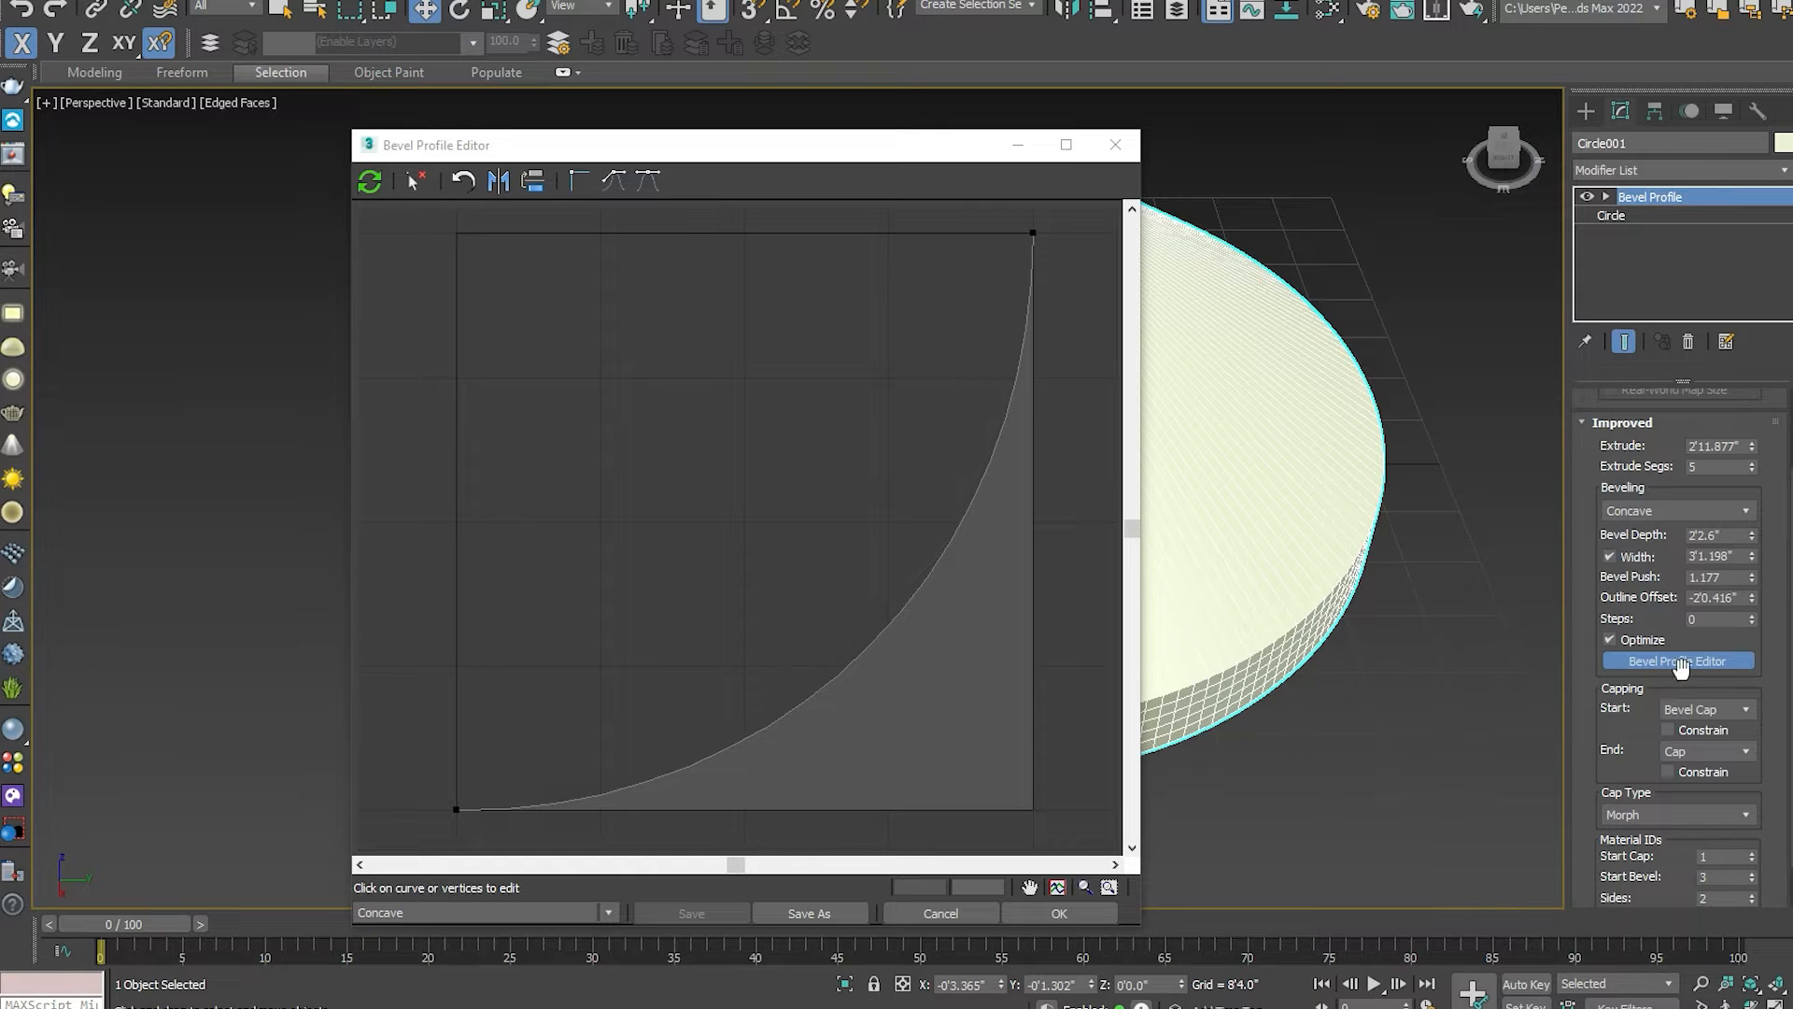
click(1666, 512)
click(1651, 558)
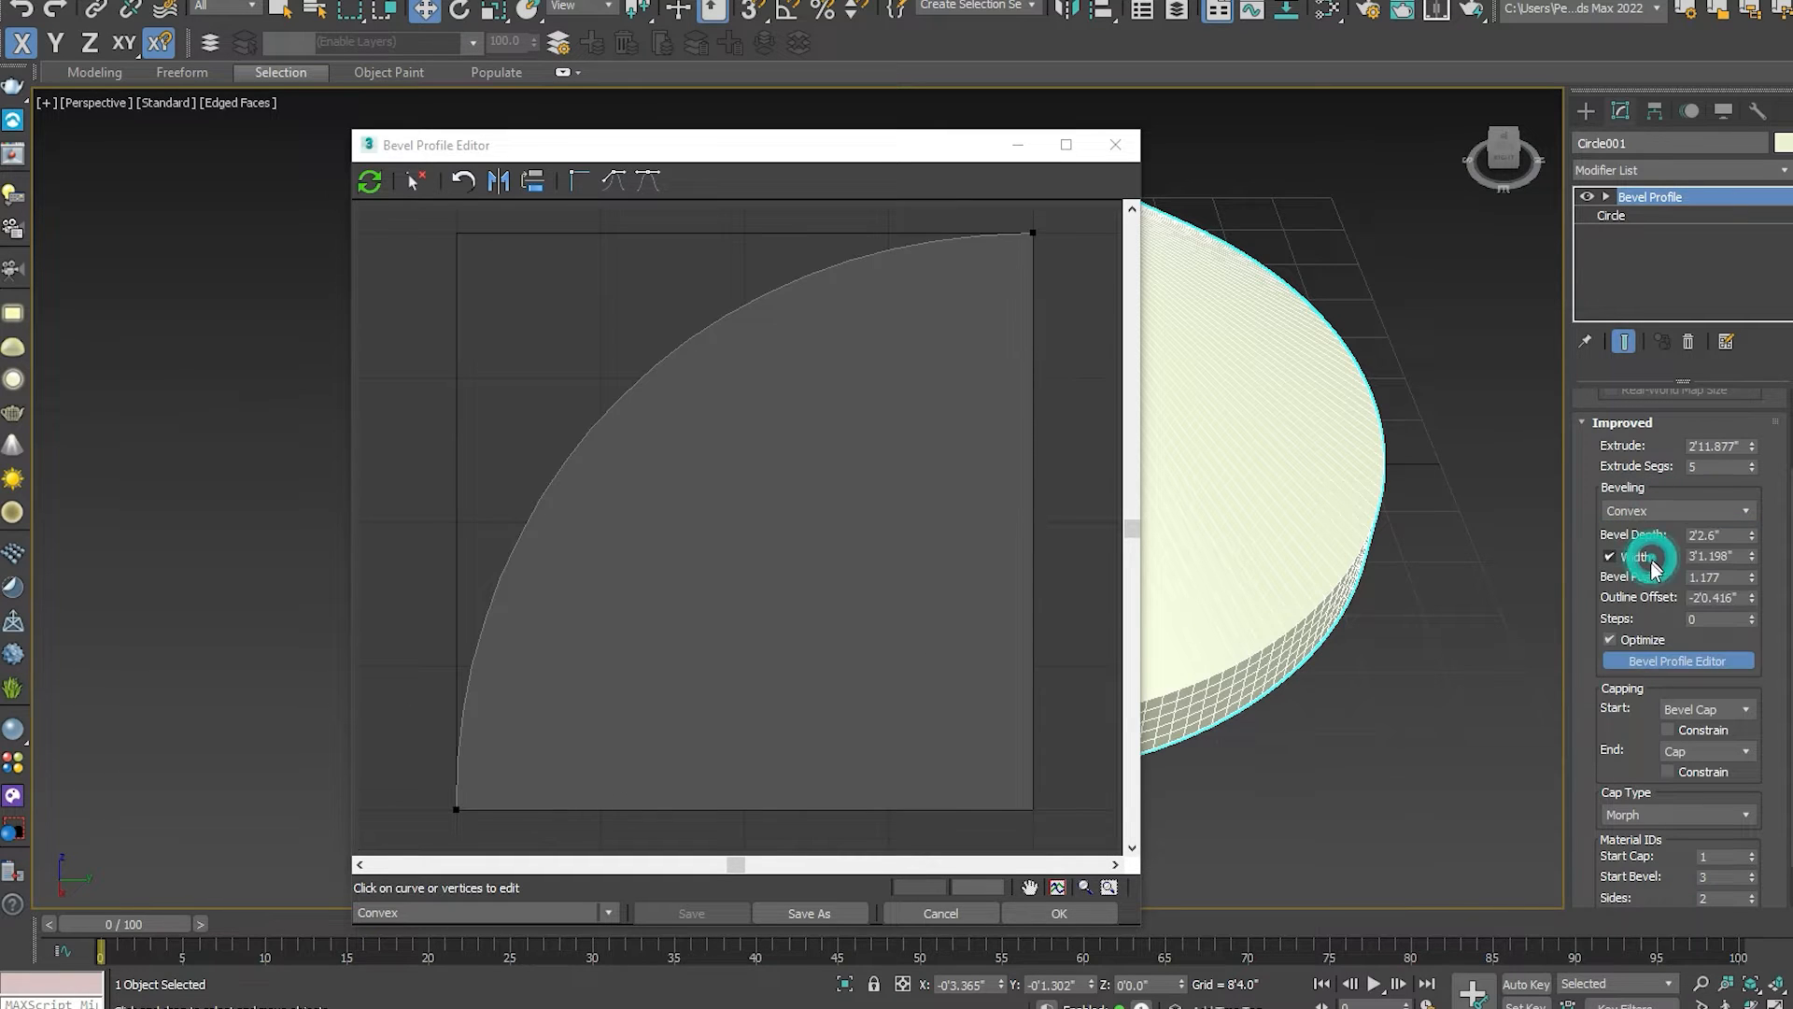
click(1685, 512)
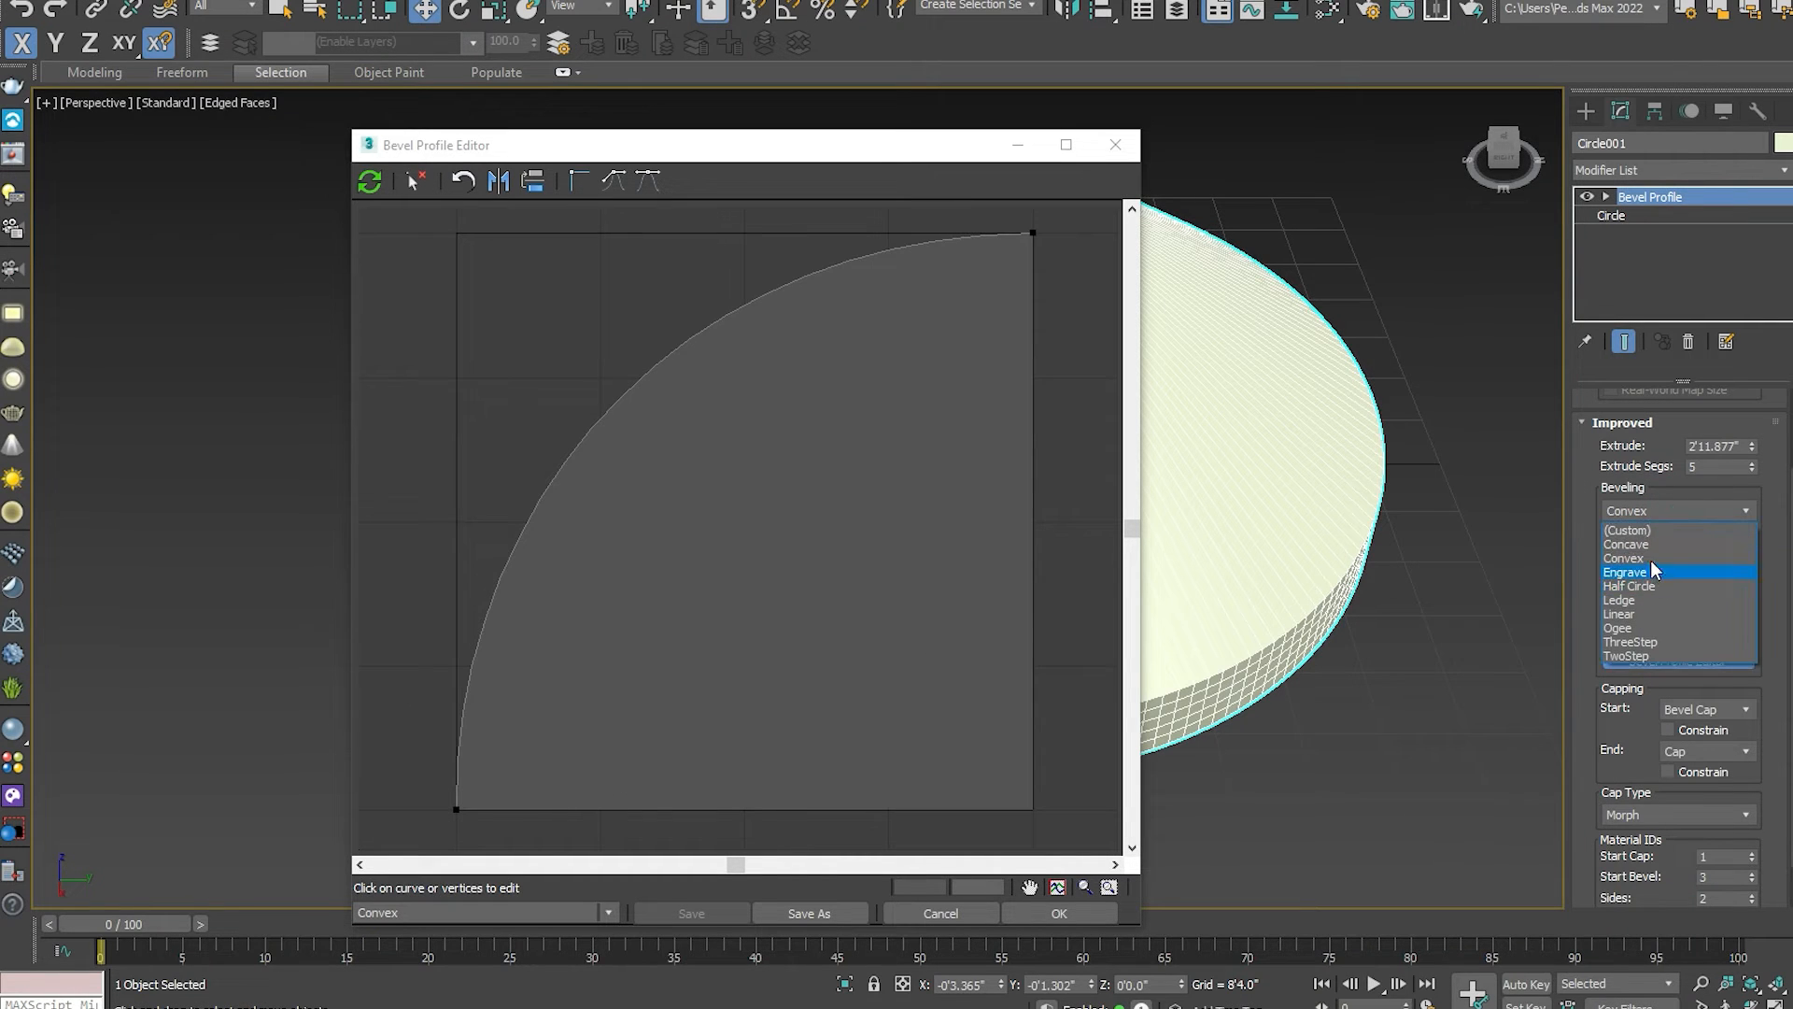
click(1642, 573)
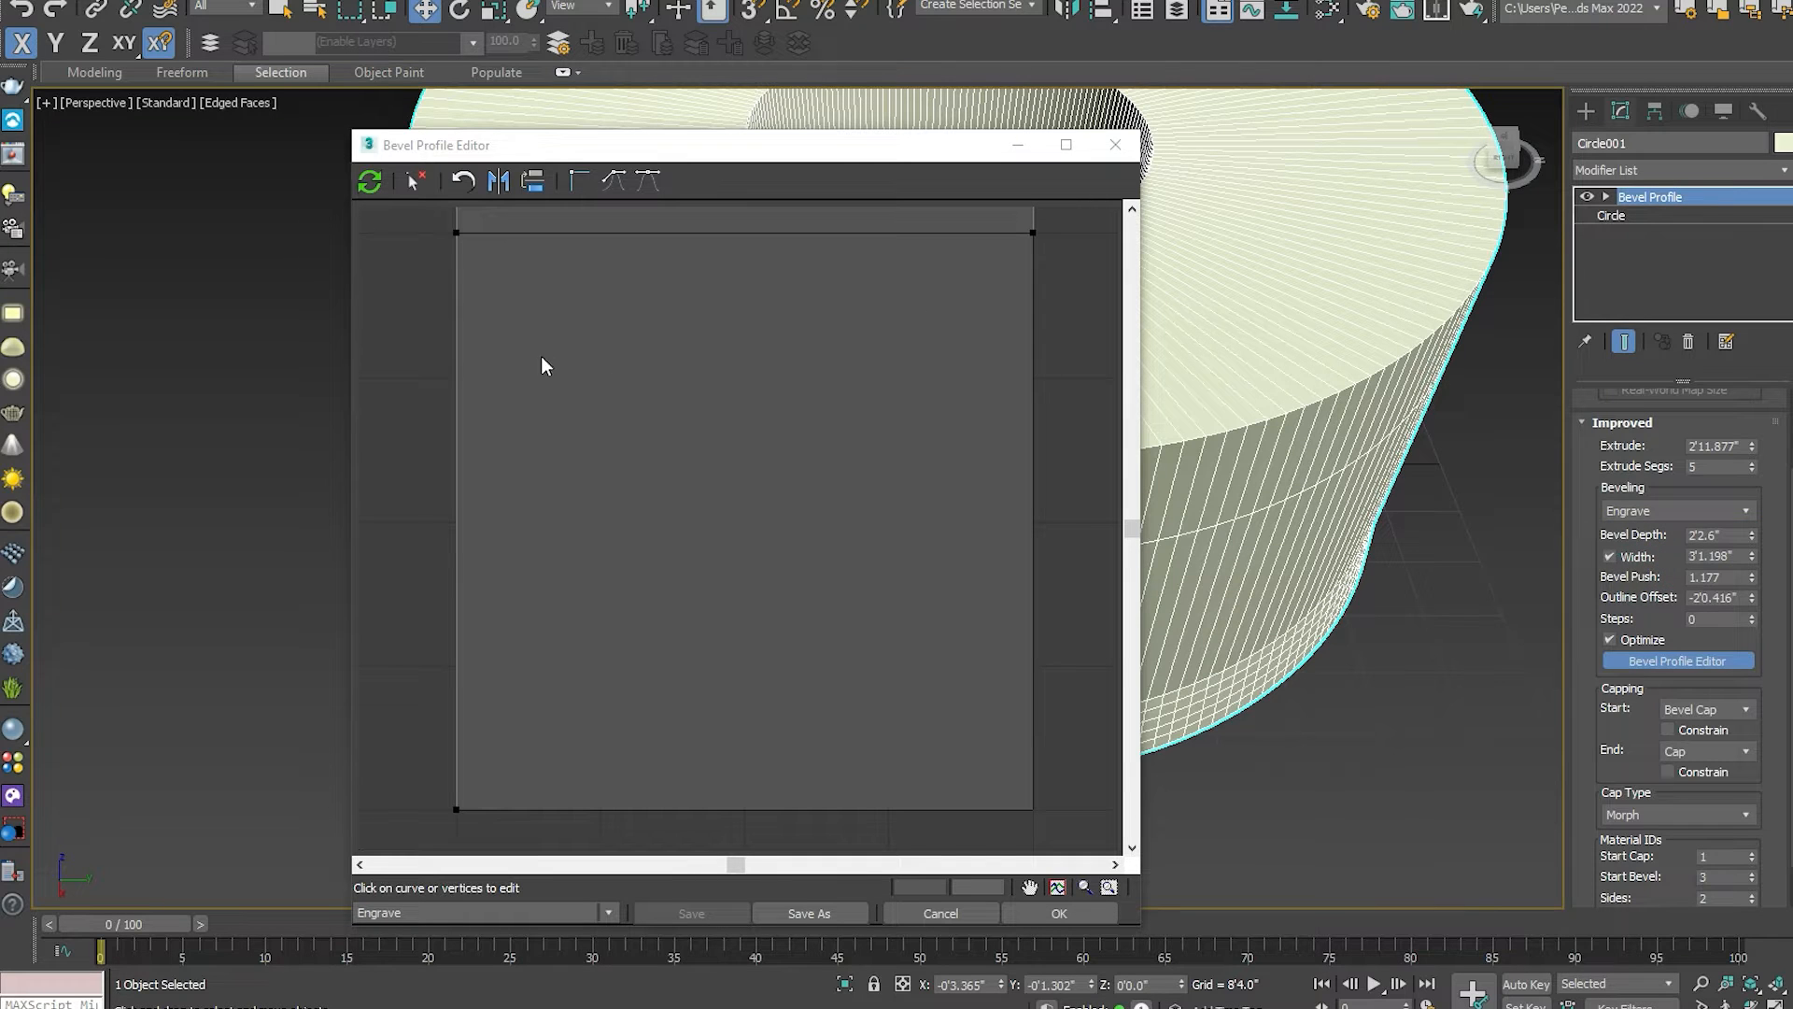
click(1689, 512)
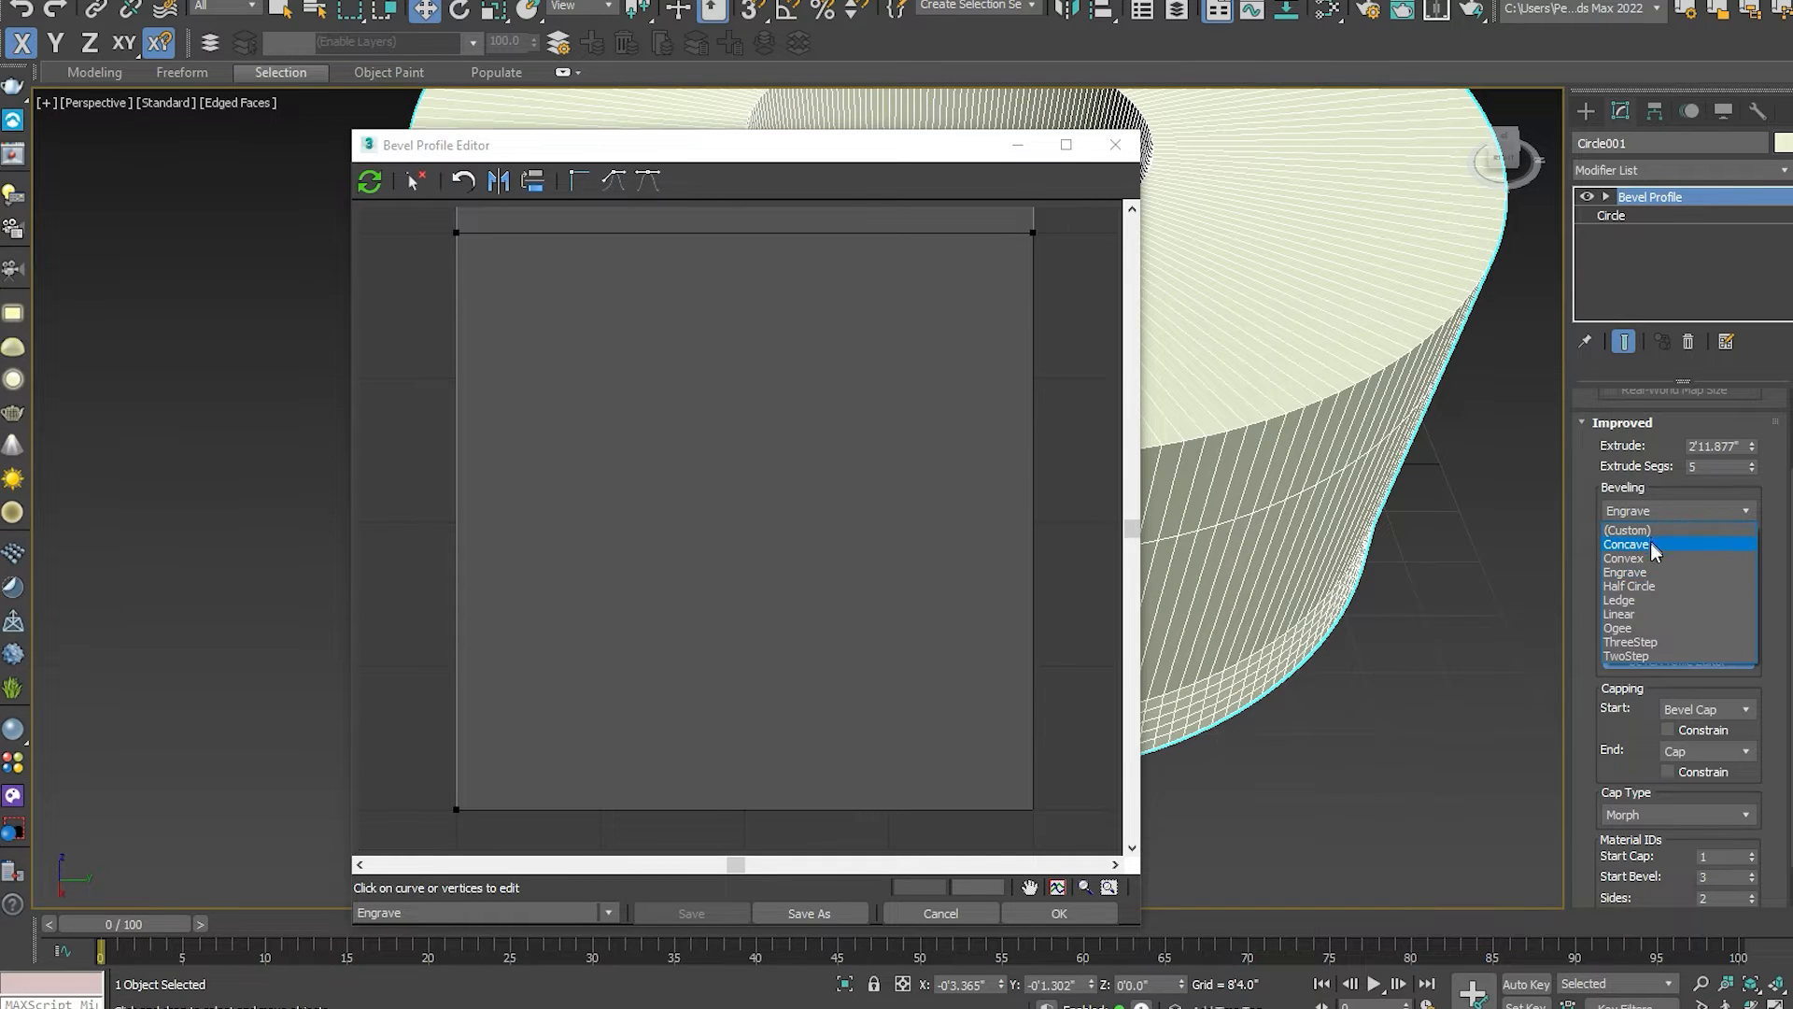
click(1633, 613)
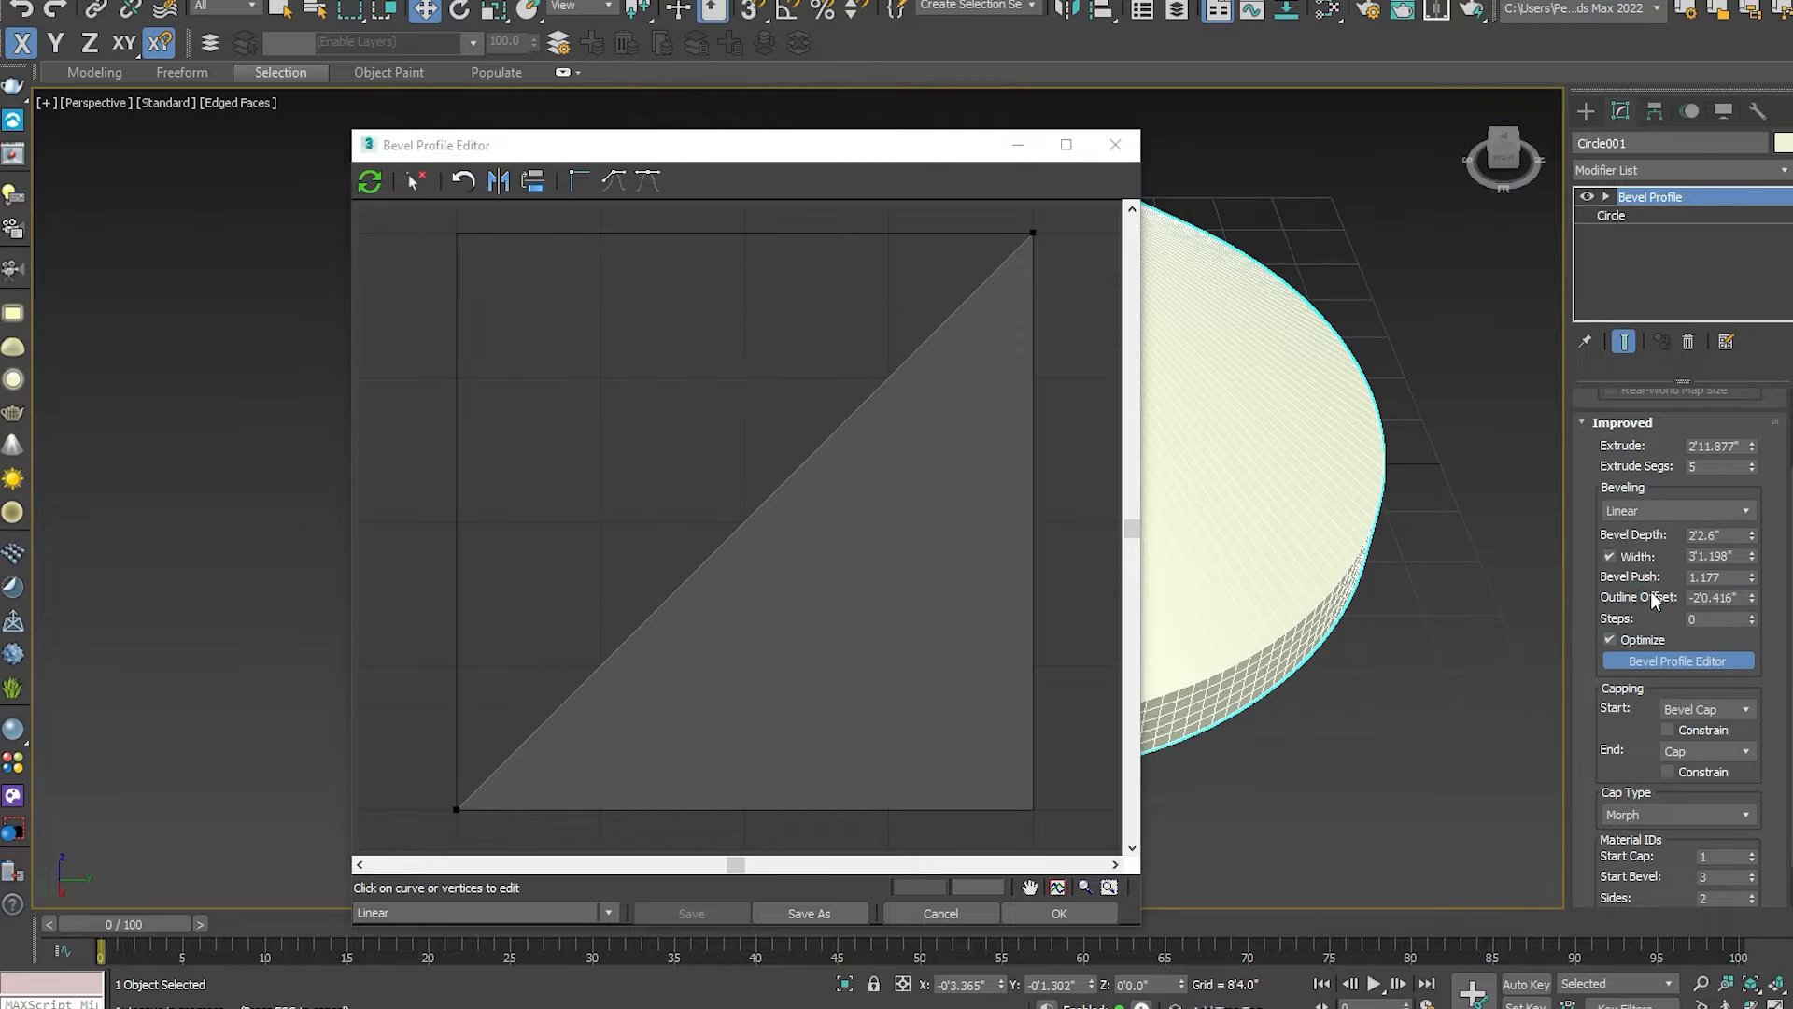
Move the editor clear of the model and add three points to the linear curve, shaping them into a single step.
drag(949, 142, 790, 300)
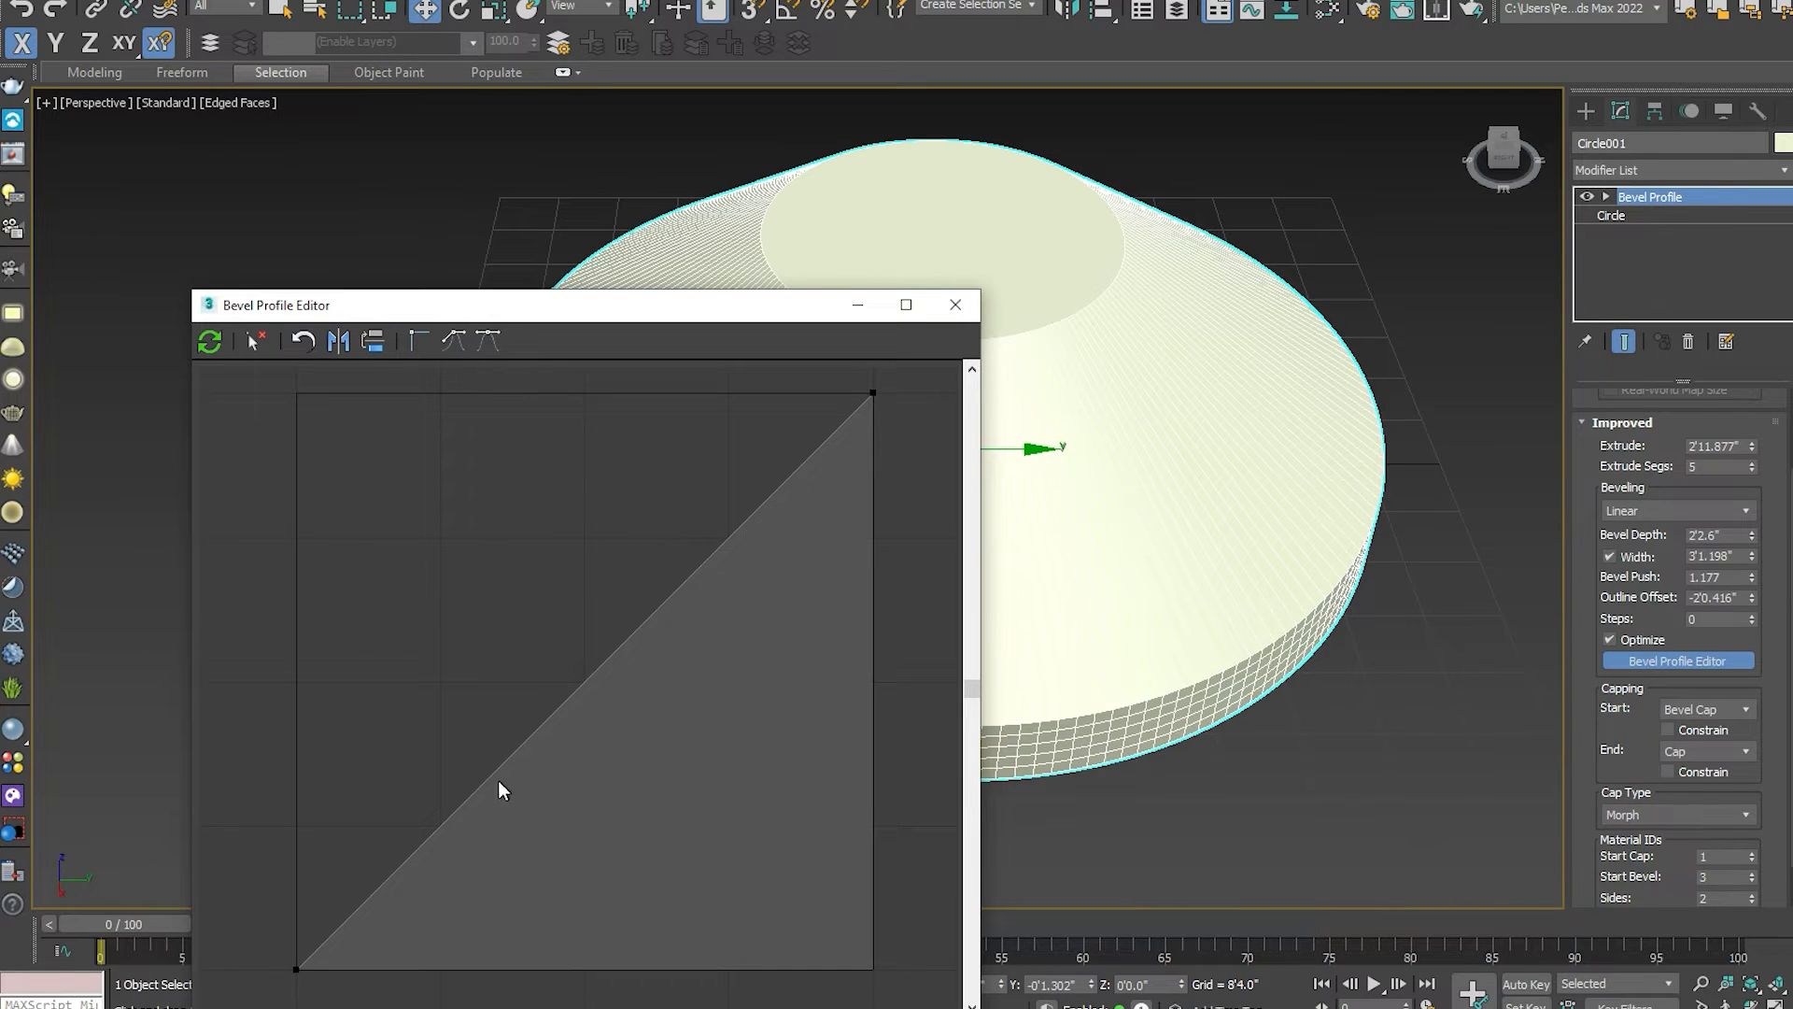
drag(490, 772, 642, 832)
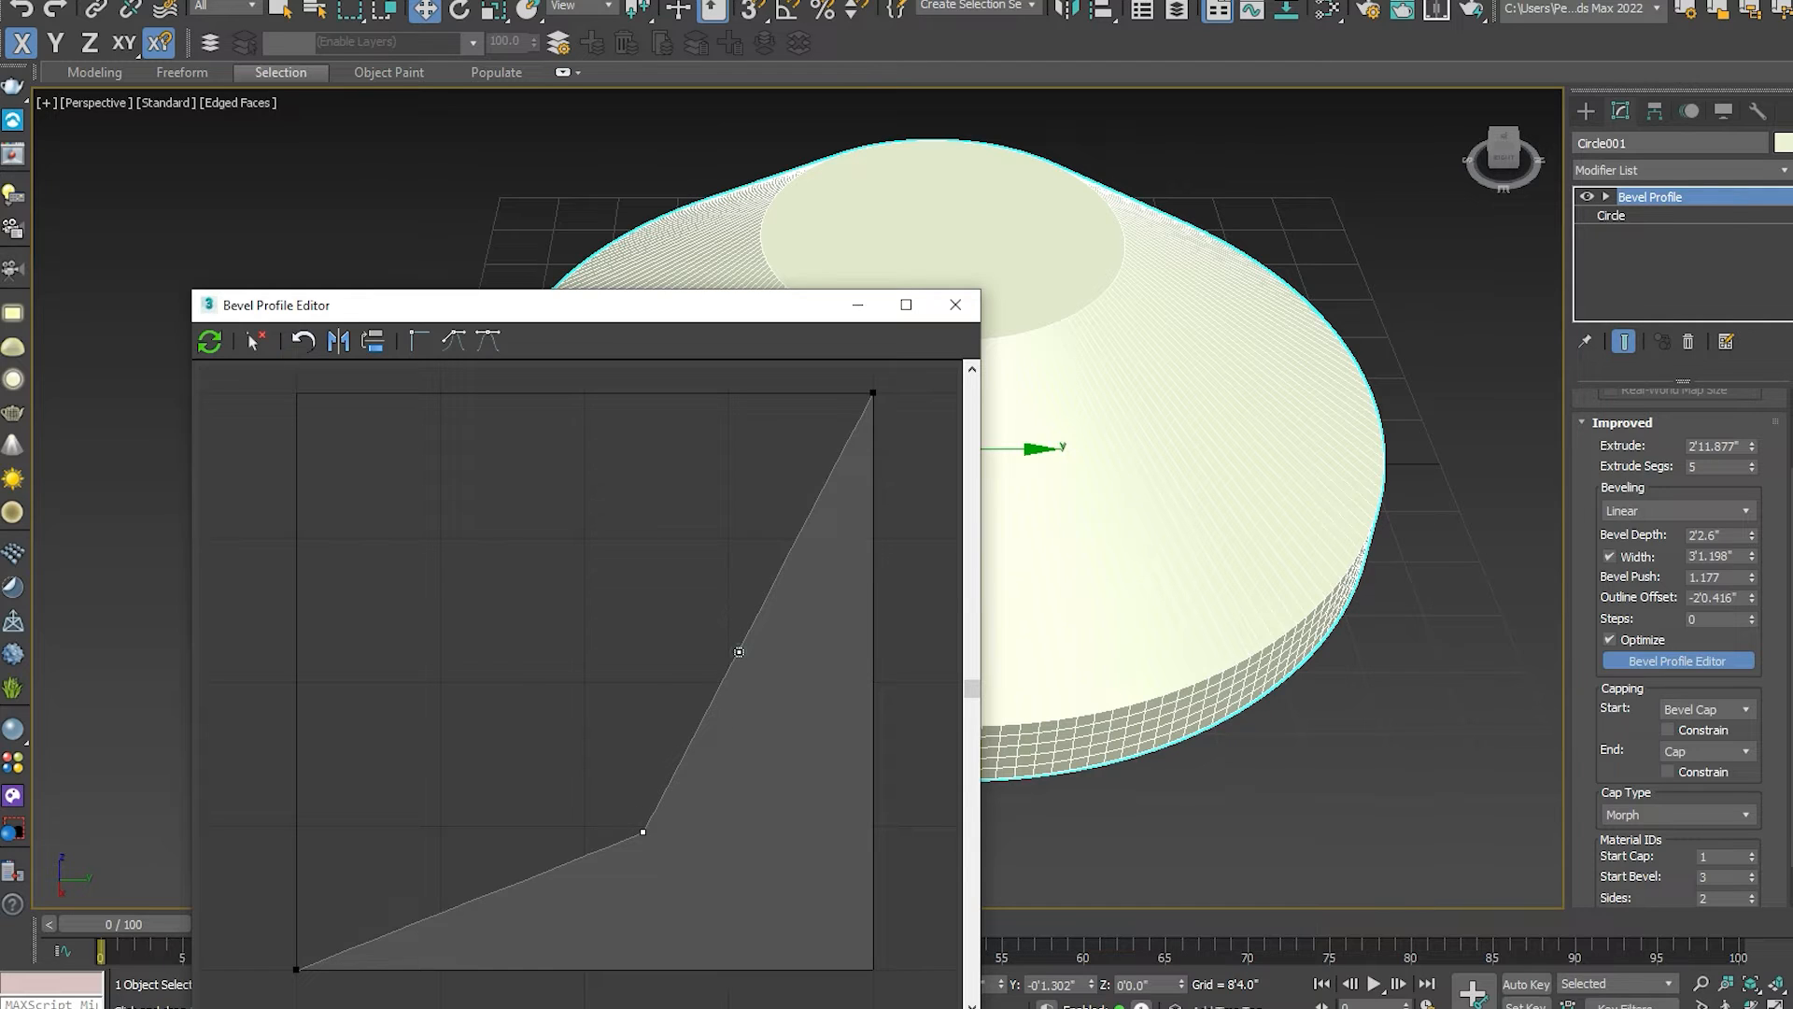
drag(732, 644, 645, 609)
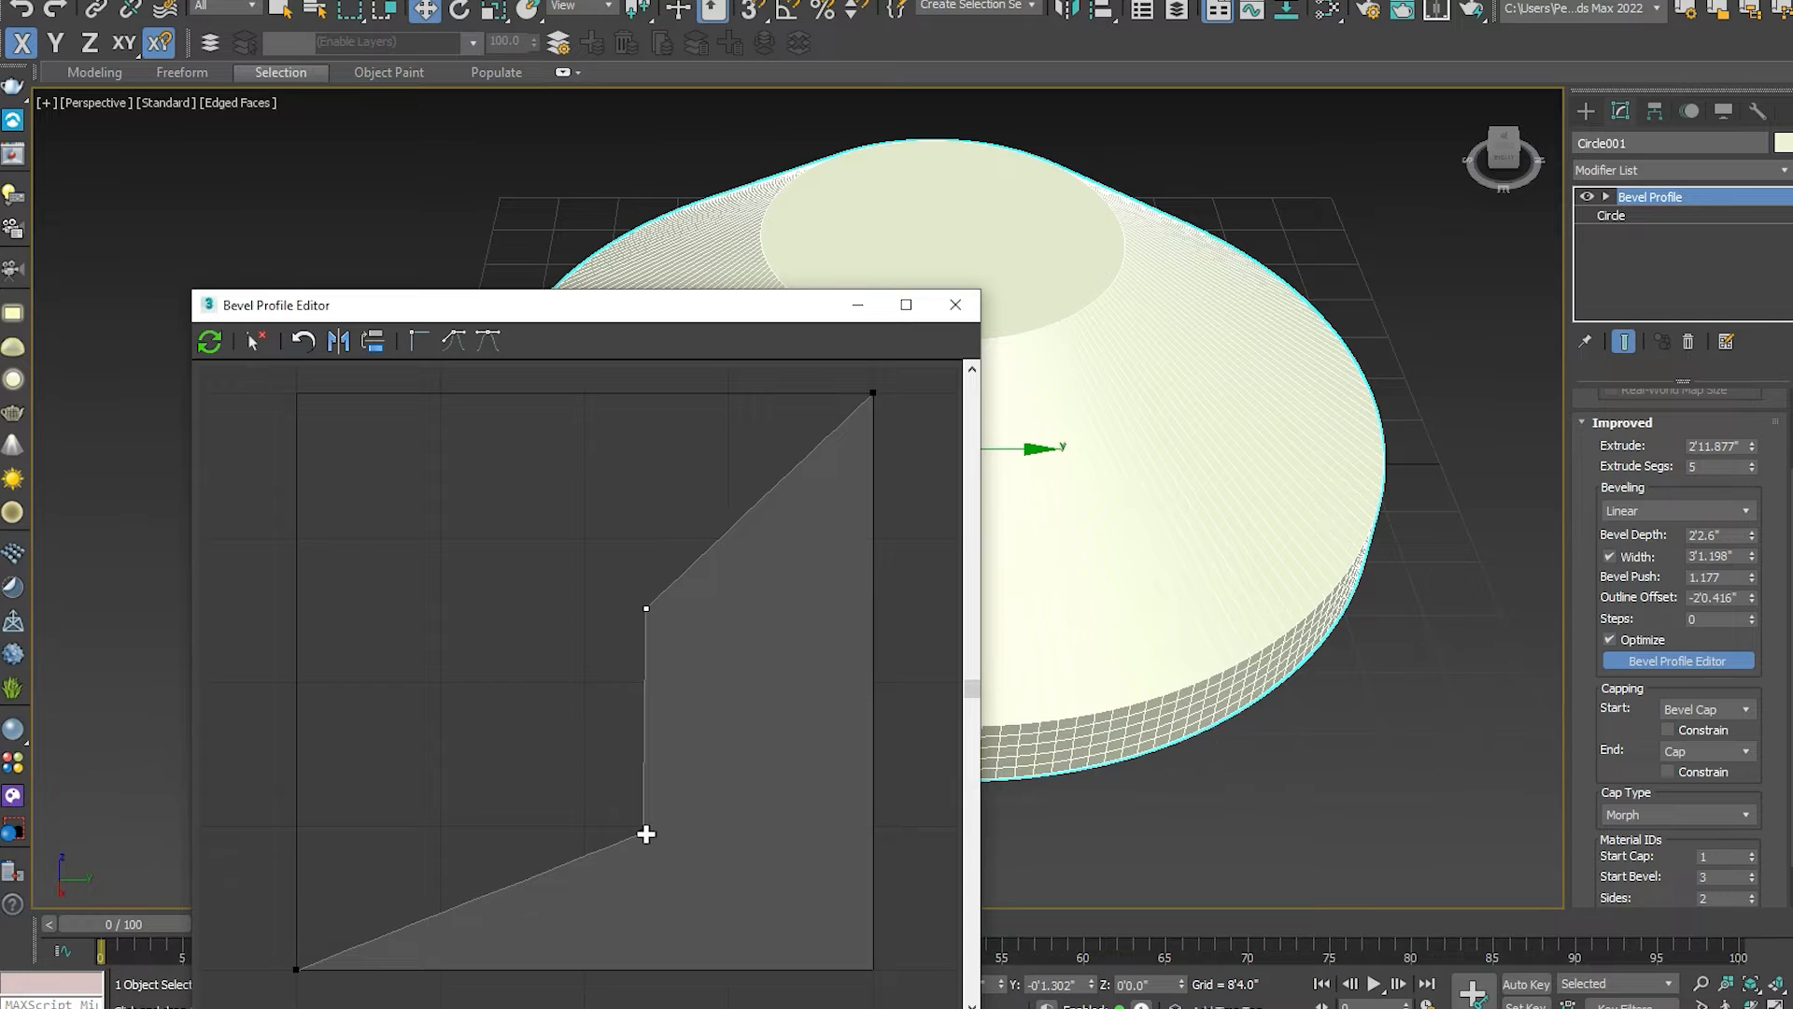
drag(645, 833, 635, 858)
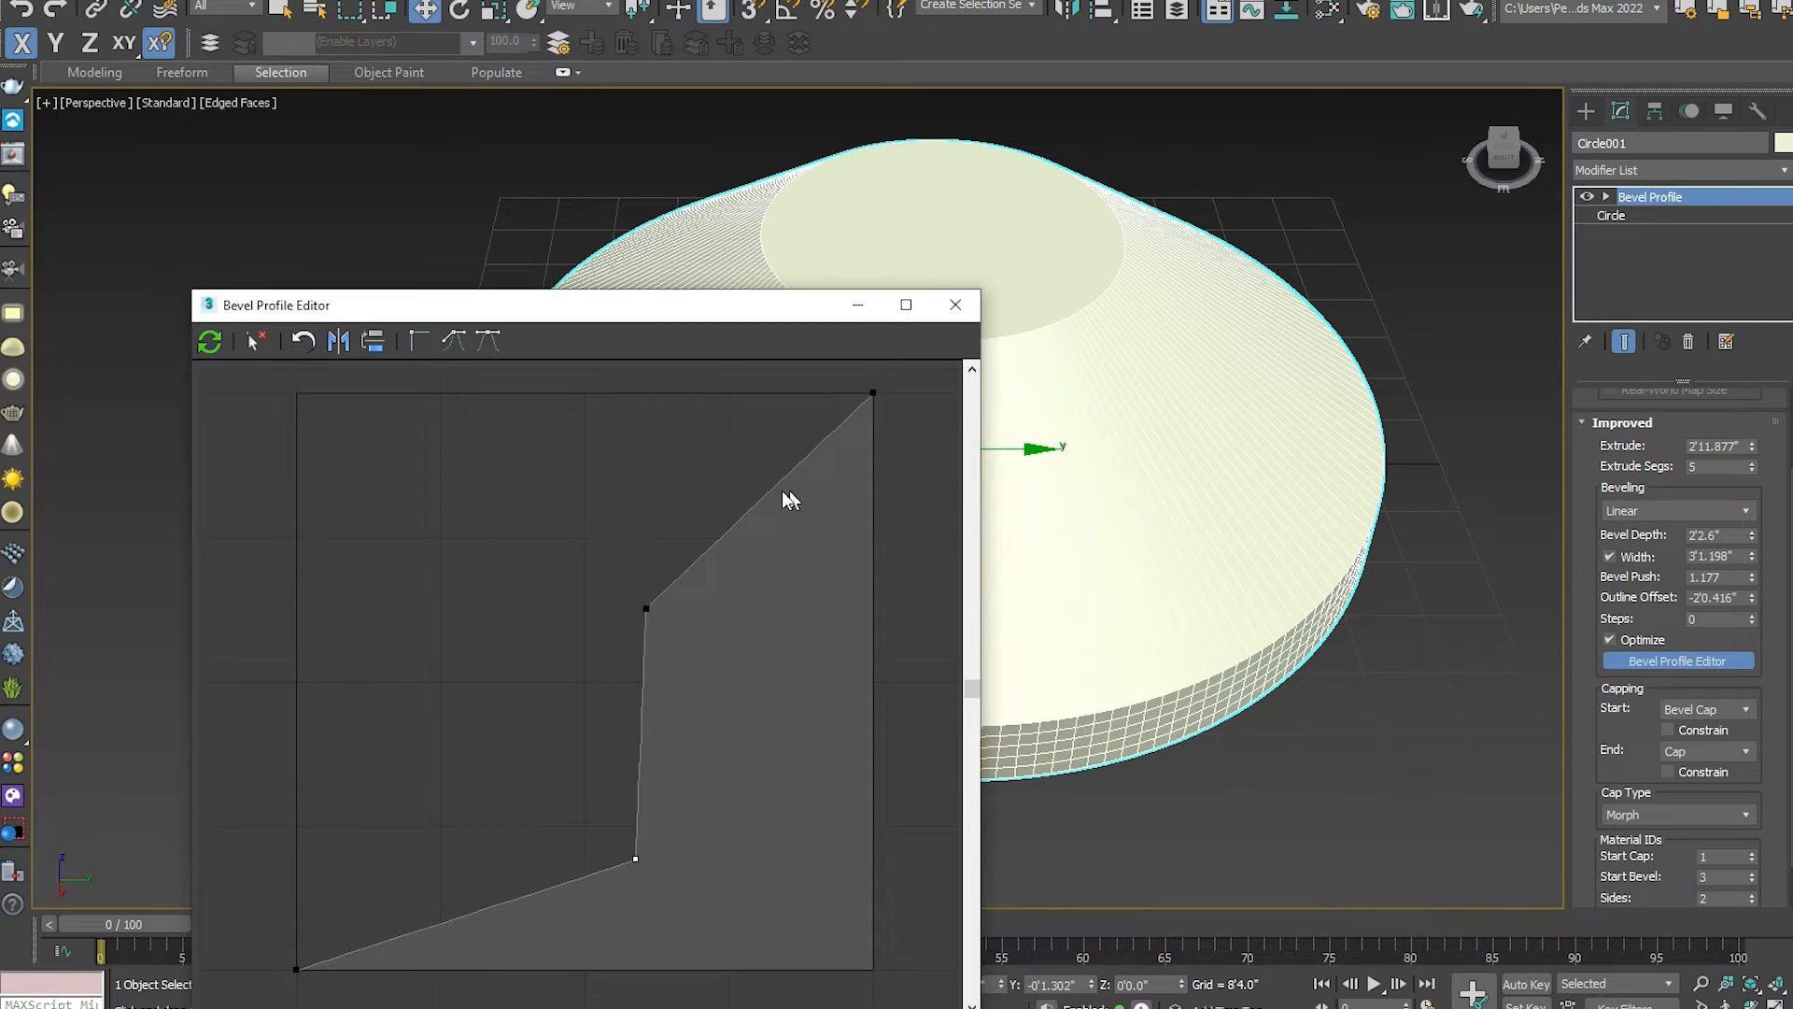
drag(767, 491, 767, 604)
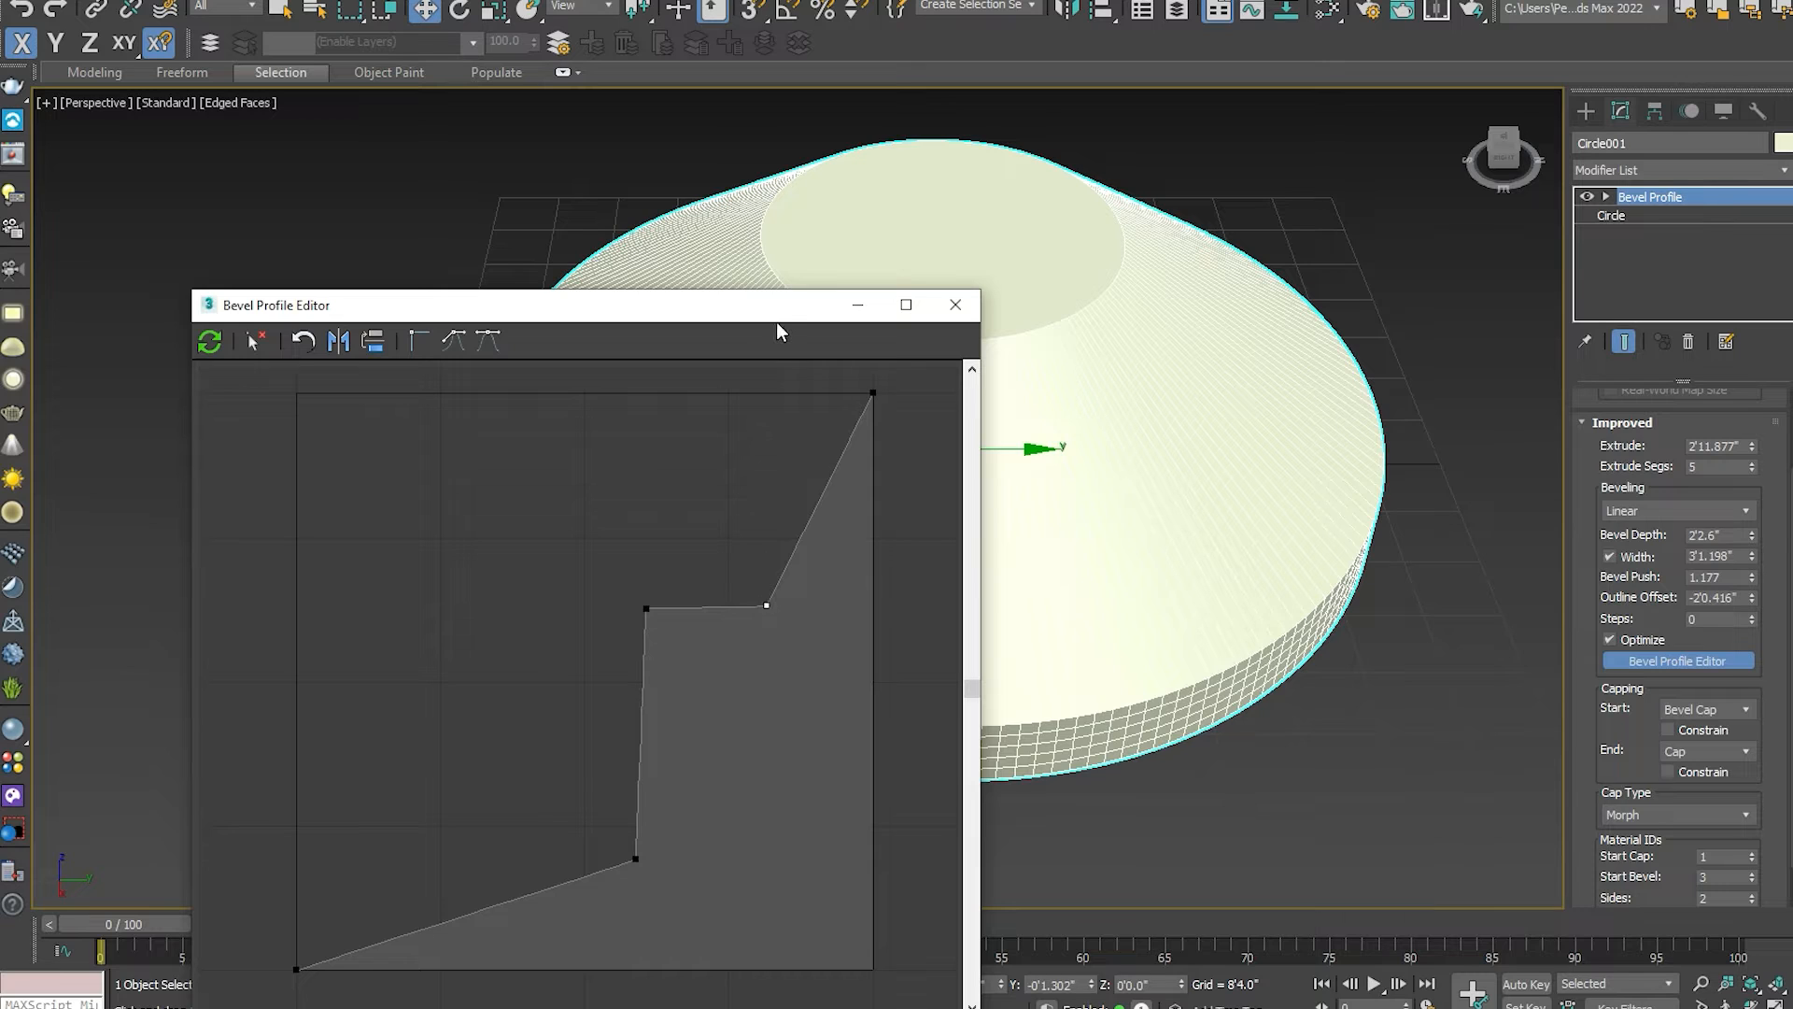
drag(776, 316, 580, 316)
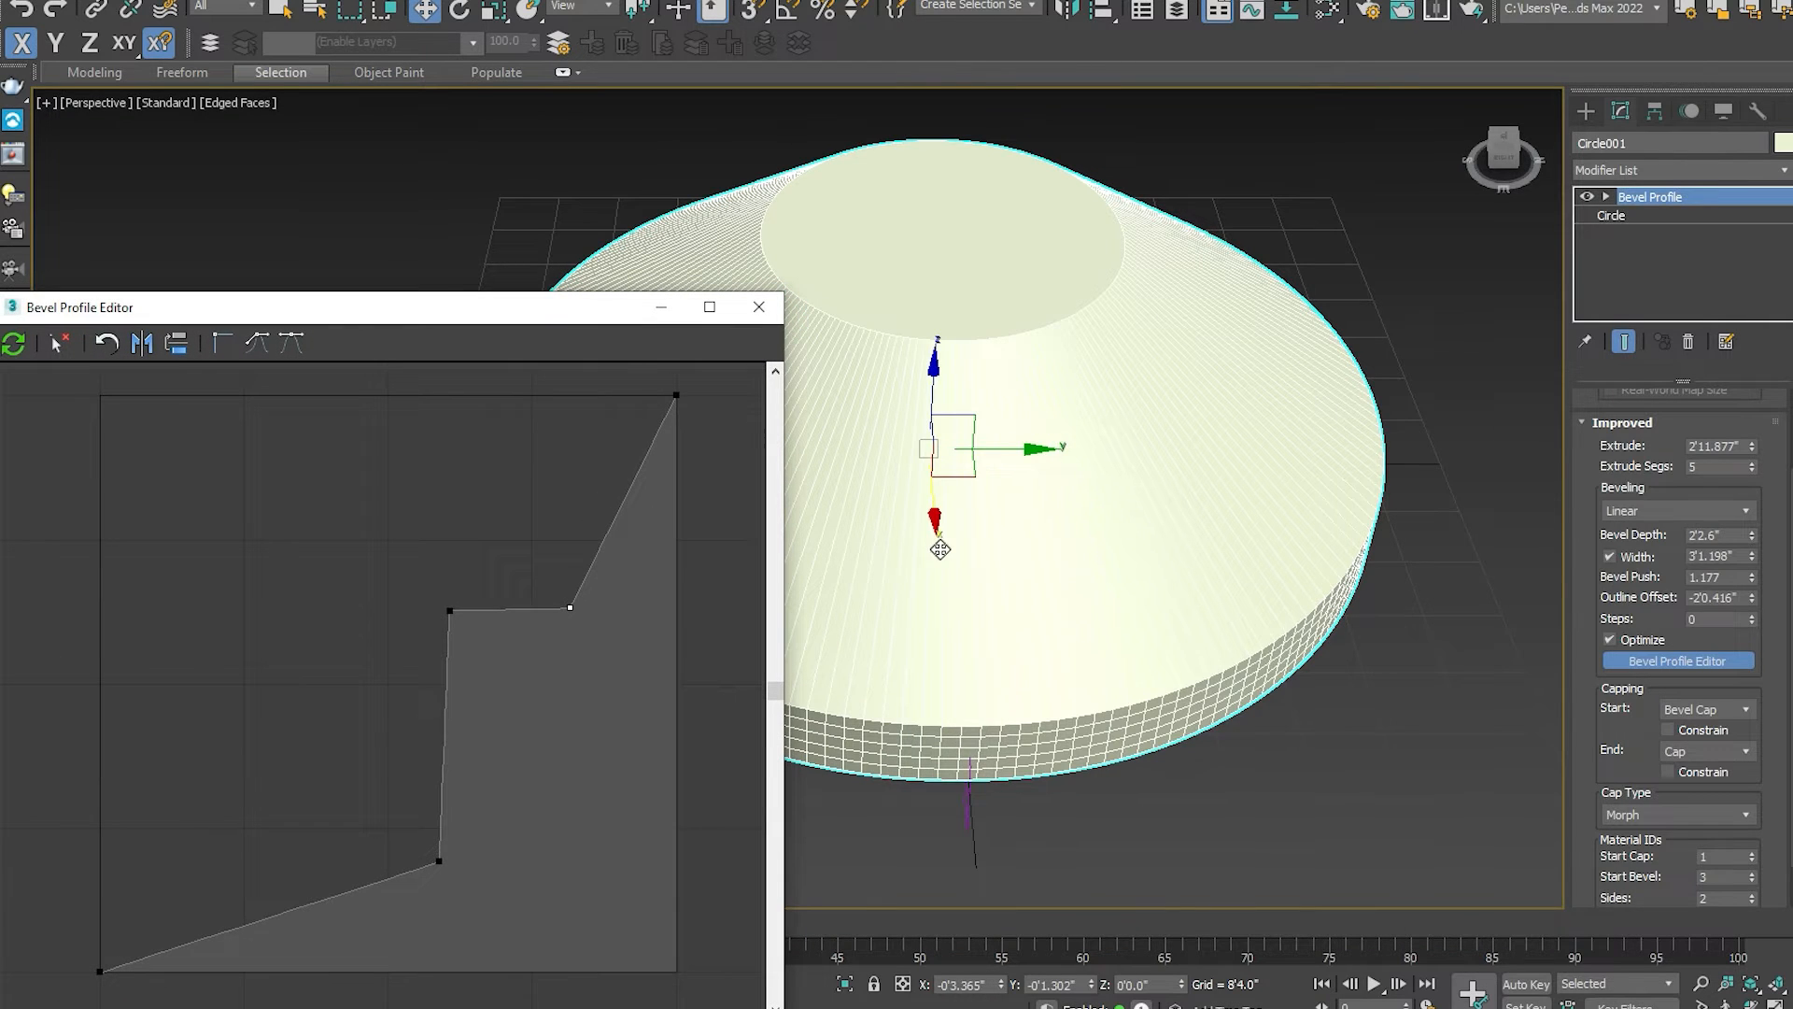
Set the bevel's Steps to 5 so the edited profile curve is applied to the model.
click(1753, 616)
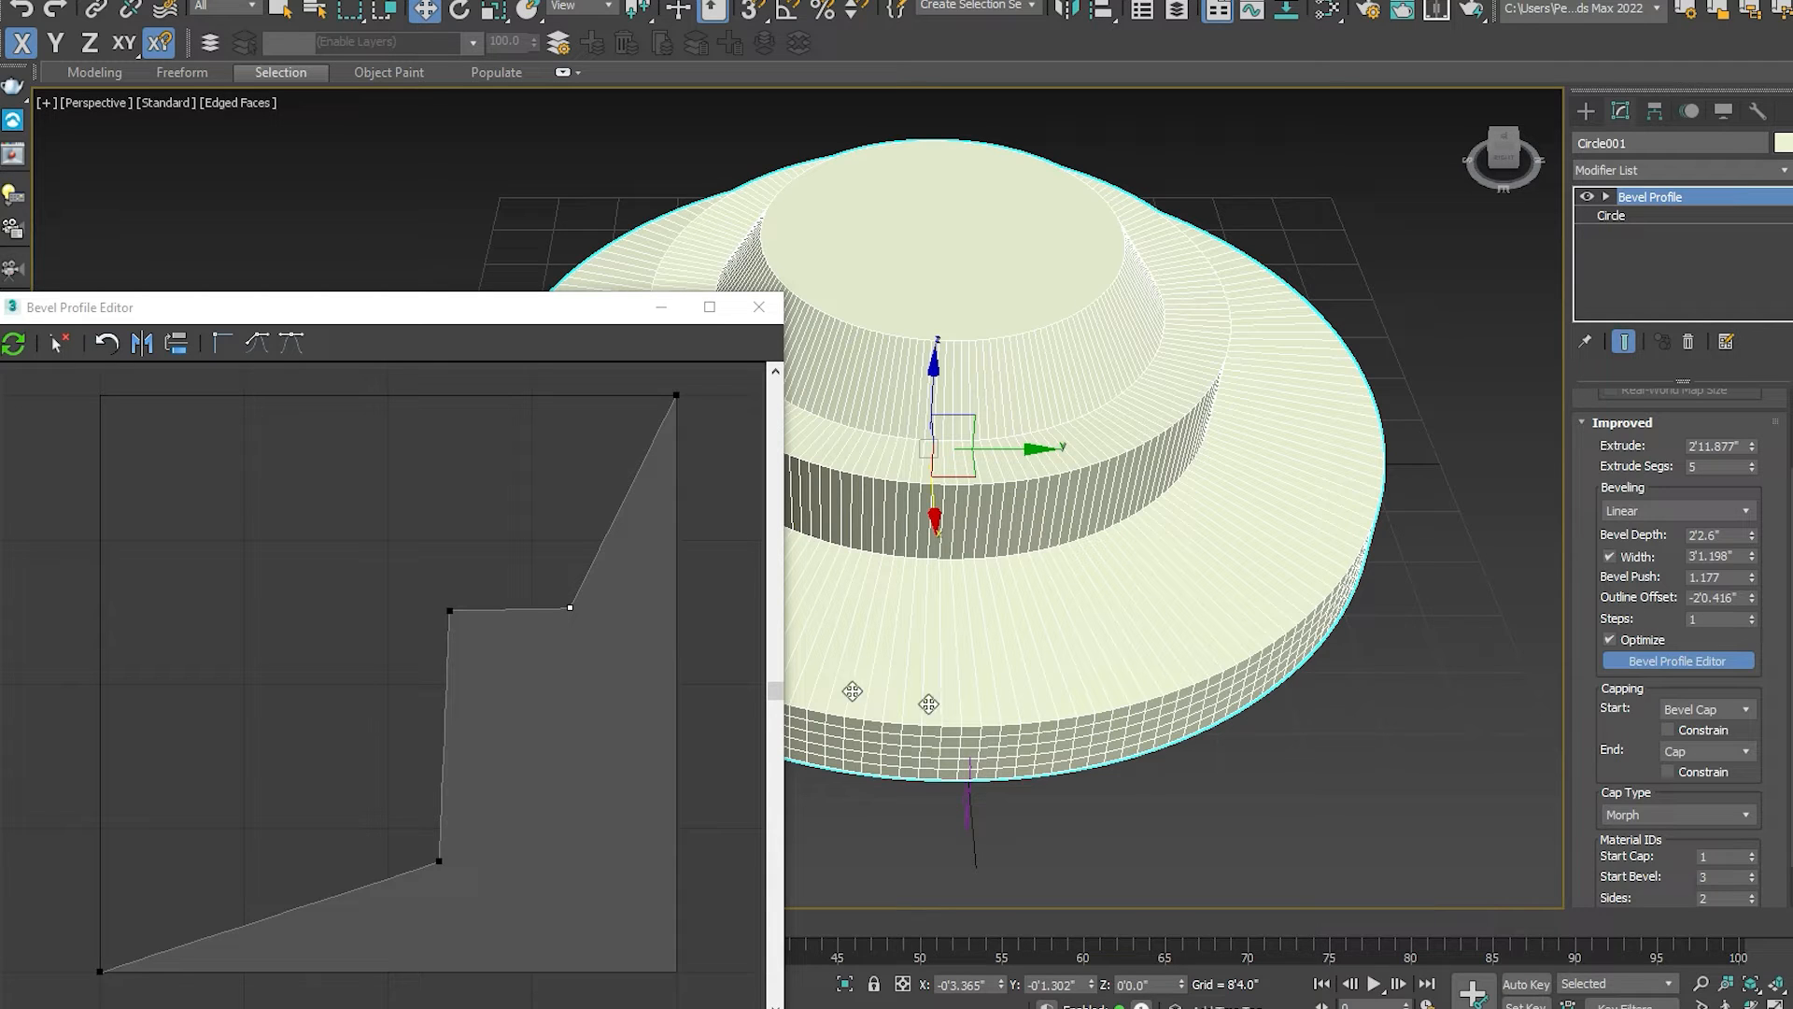
click(1752, 615)
click(1753, 615)
click(1752, 616)
click(1752, 616)
Turn on Auto-Update in the editor and lower the step's two upper points, placing its outer corner at about 61.421, 51.556.
drag(557, 318, 487, 268)
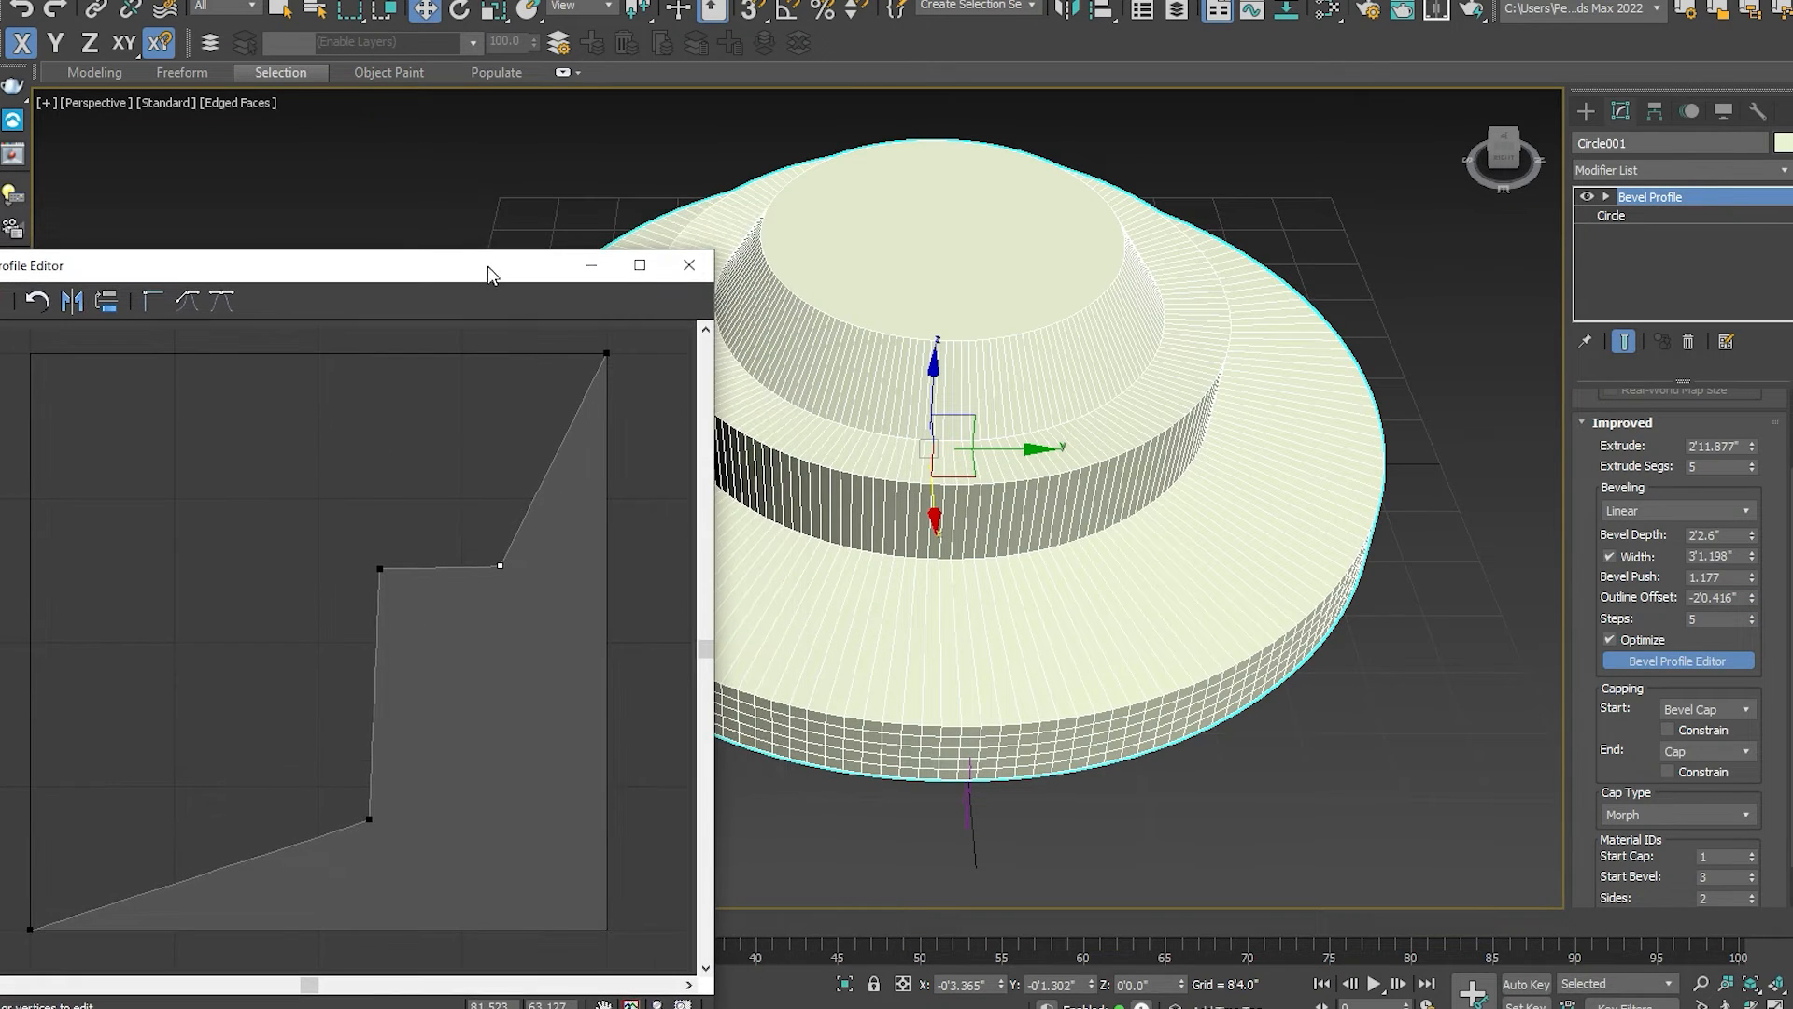
mouse_move(496, 567)
mouse_down()
mouse_move(492, 601)
mouse_move(512, 560)
mouse_up()
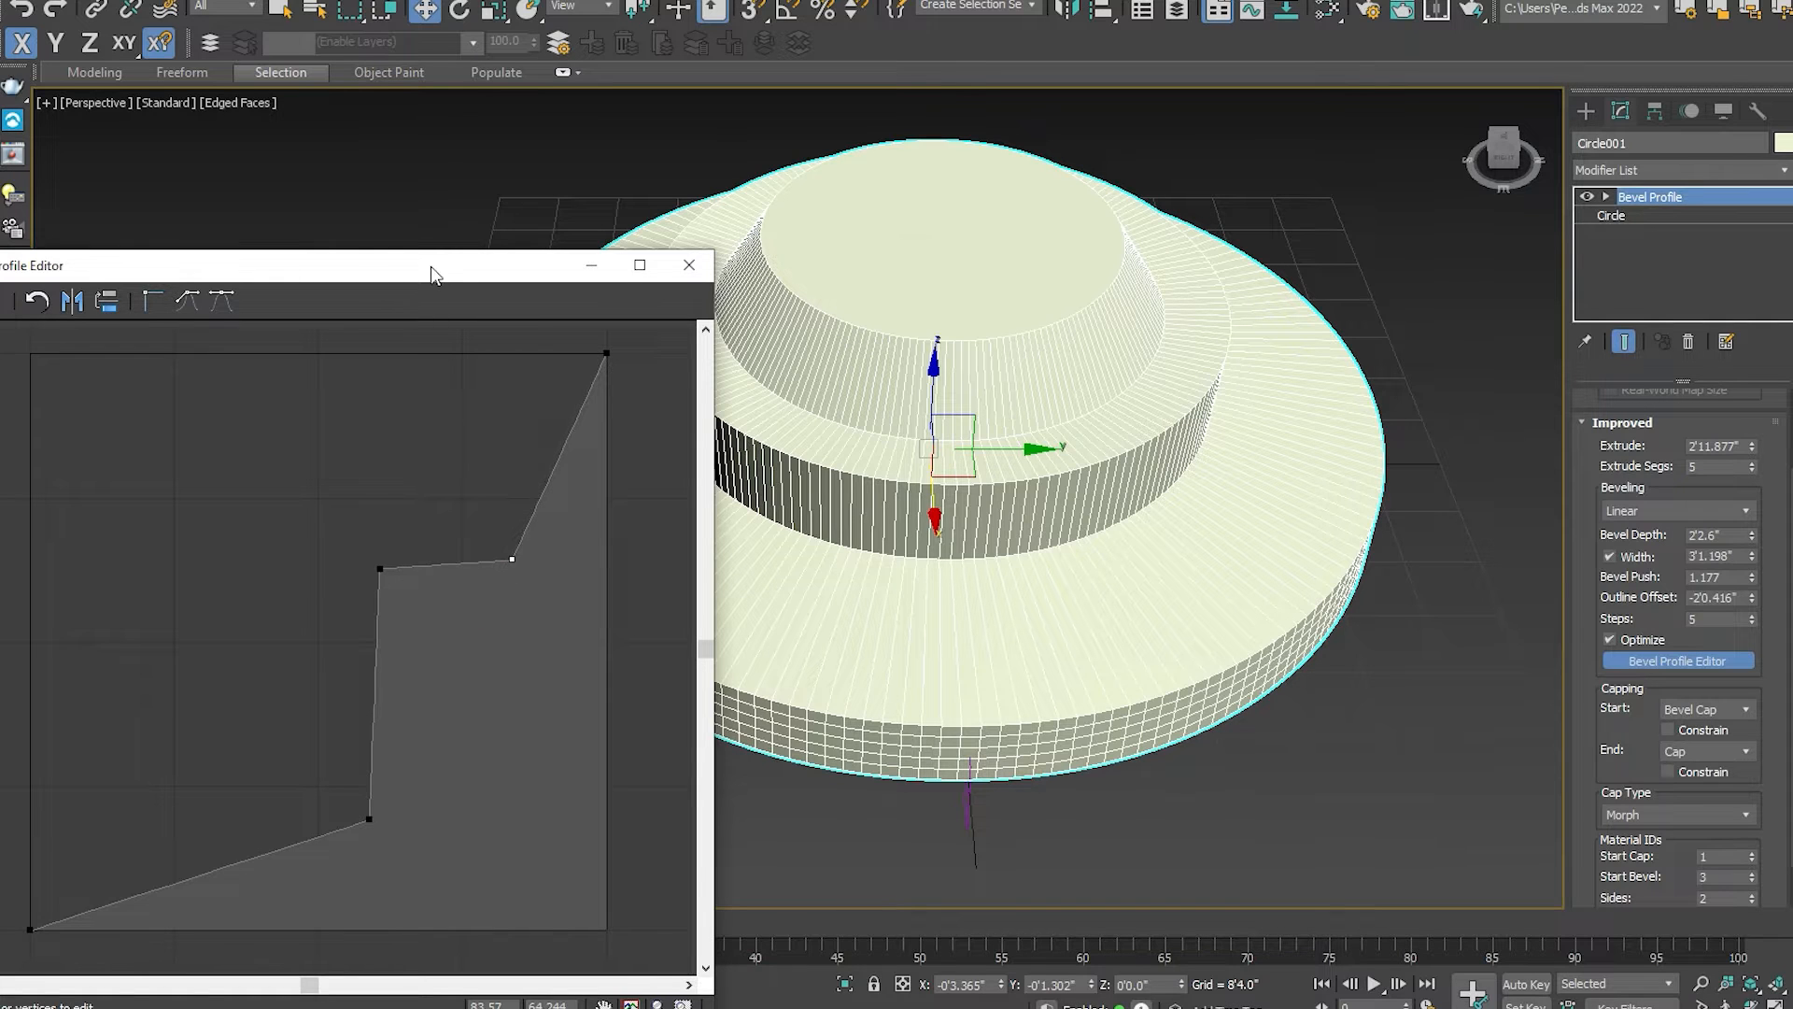
drag(431, 274, 606, 279)
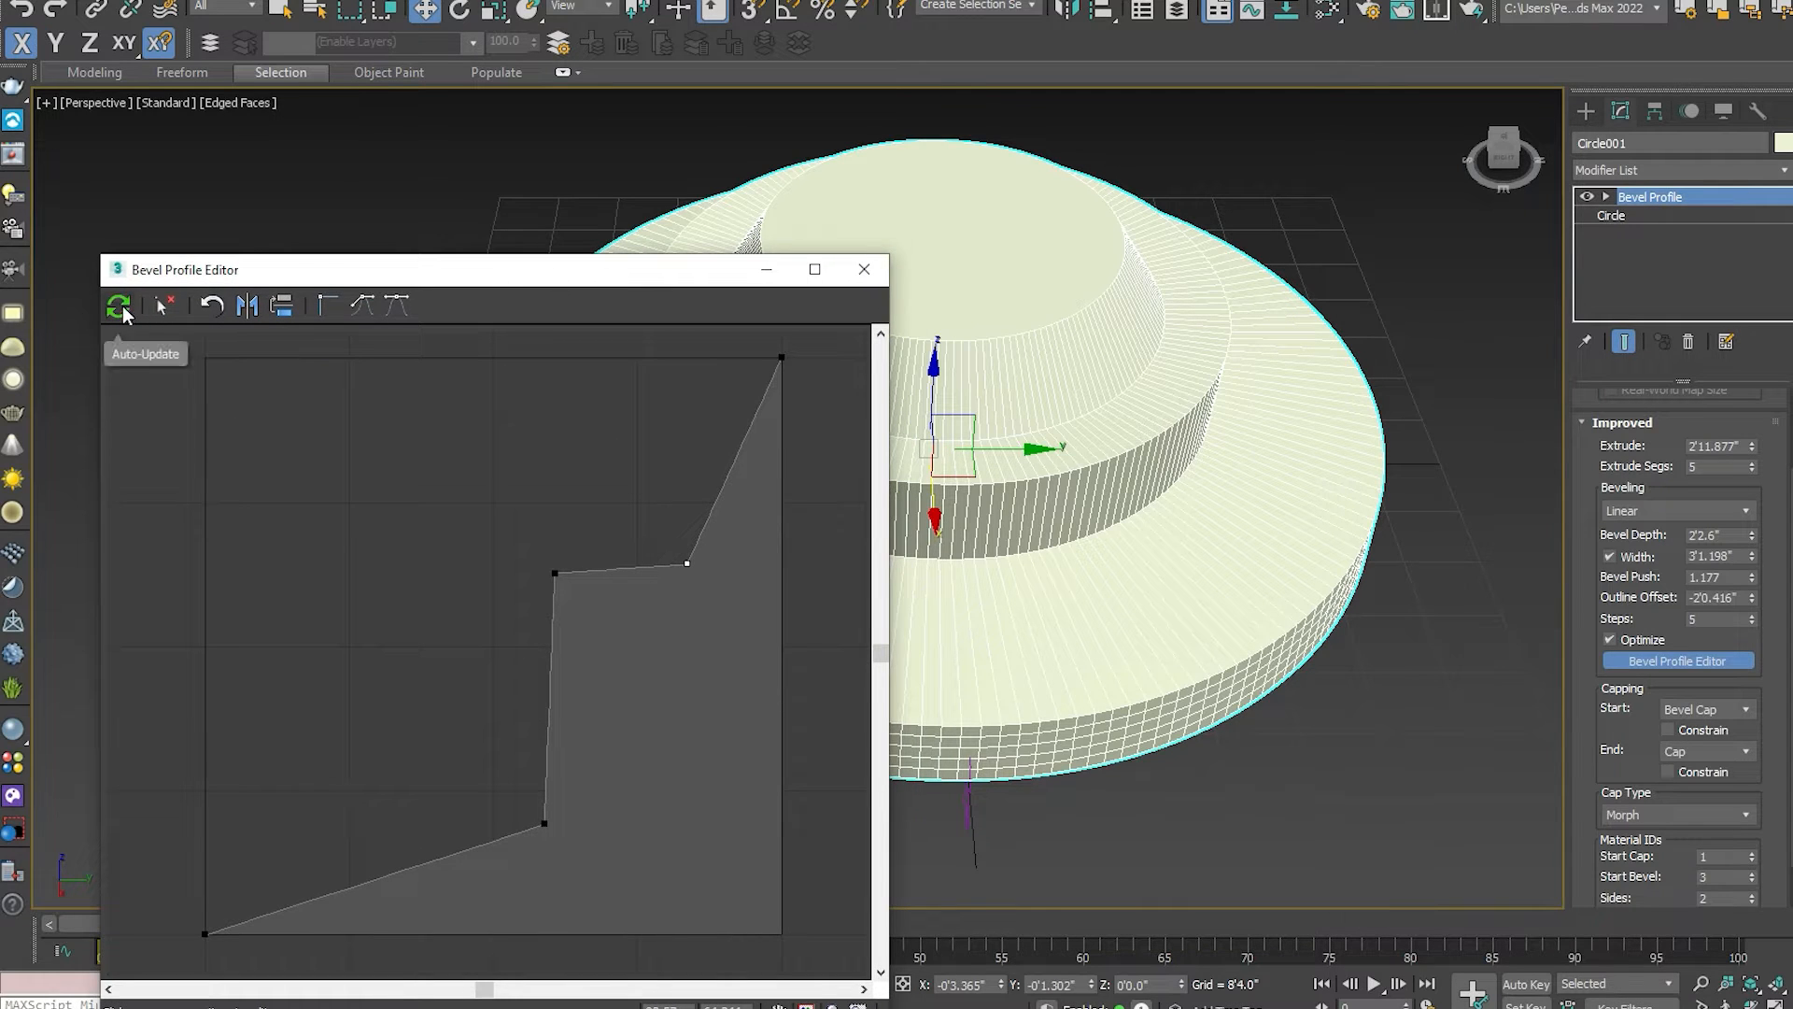
click(124, 311)
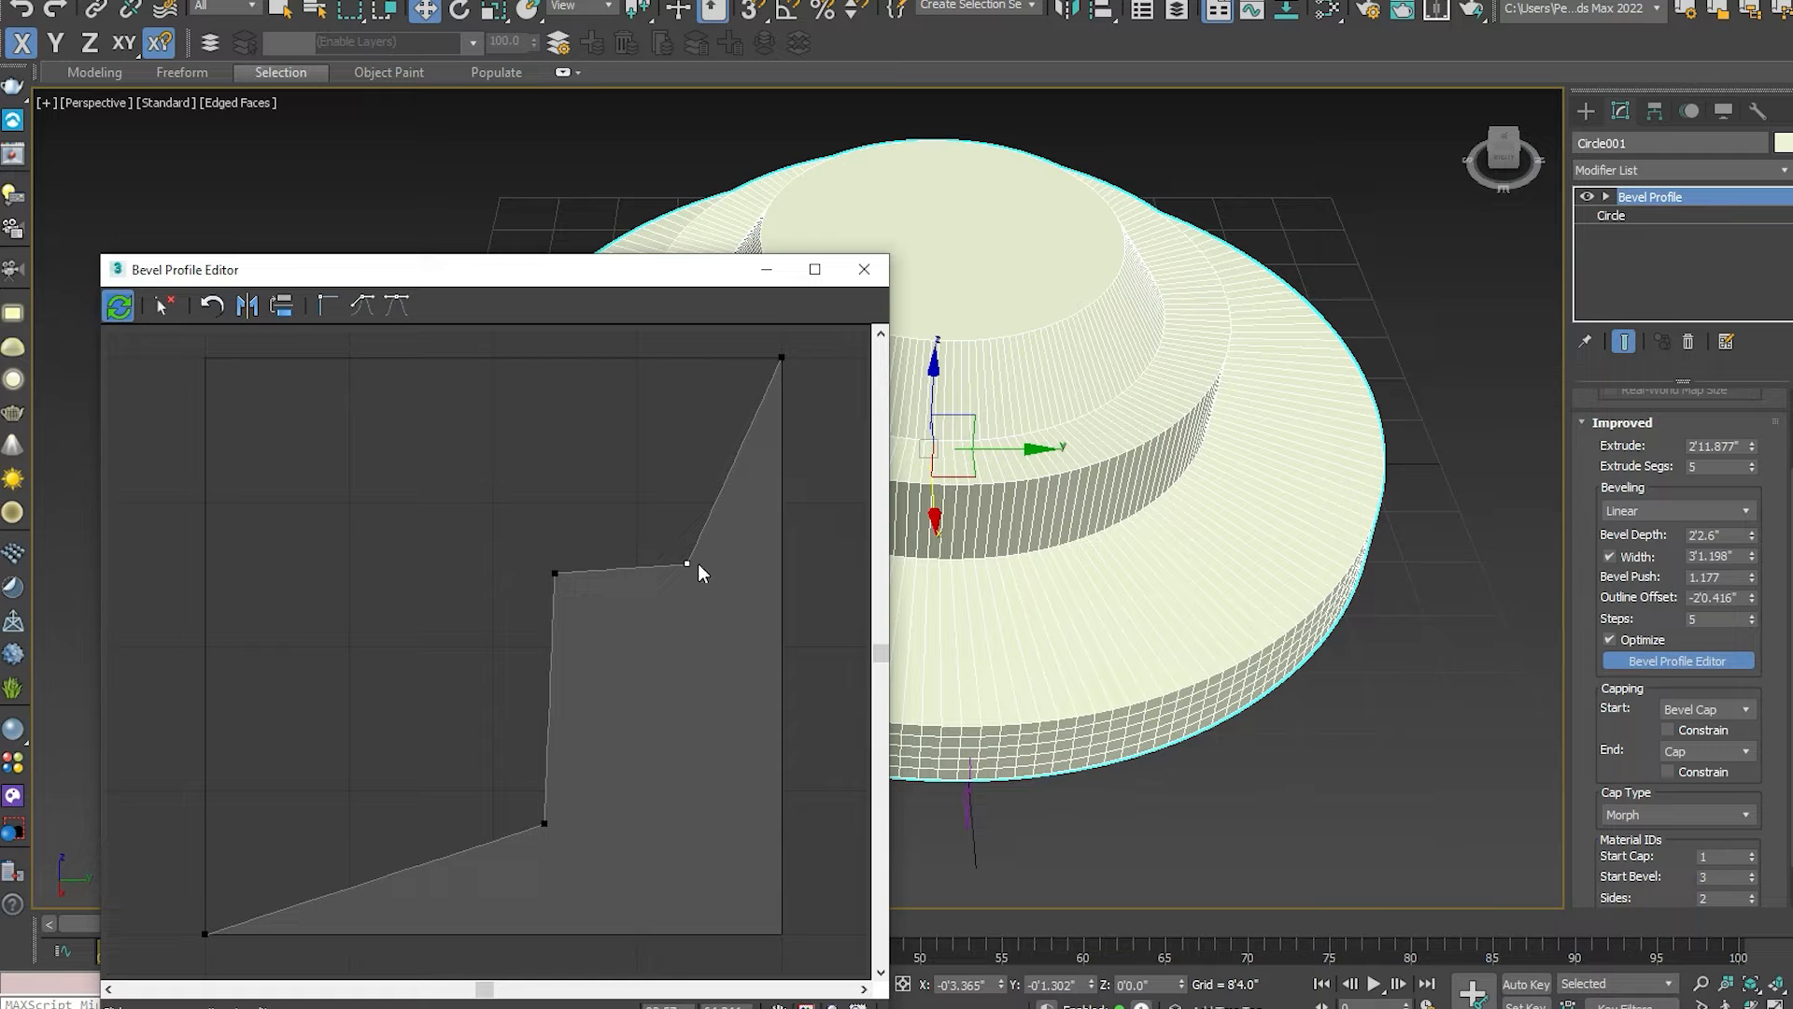
drag(689, 561, 689, 606)
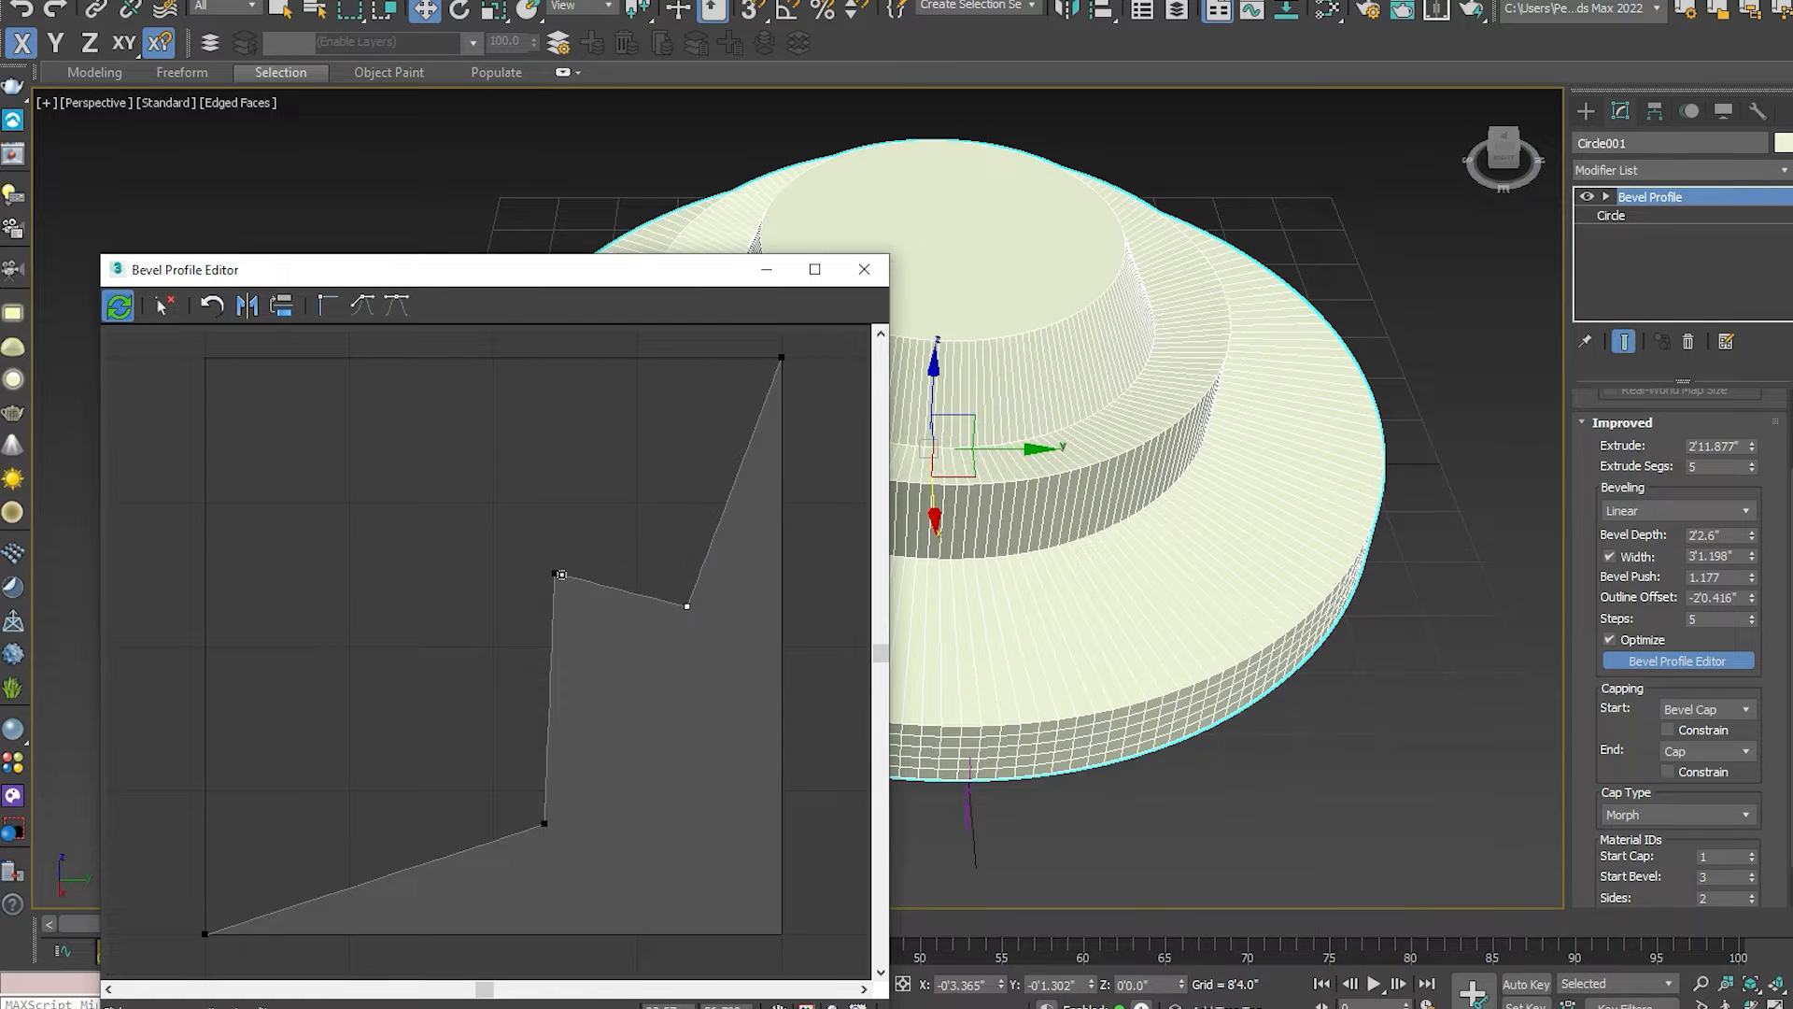
drag(561, 573, 560, 637)
drag(657, 269, 581, 248)
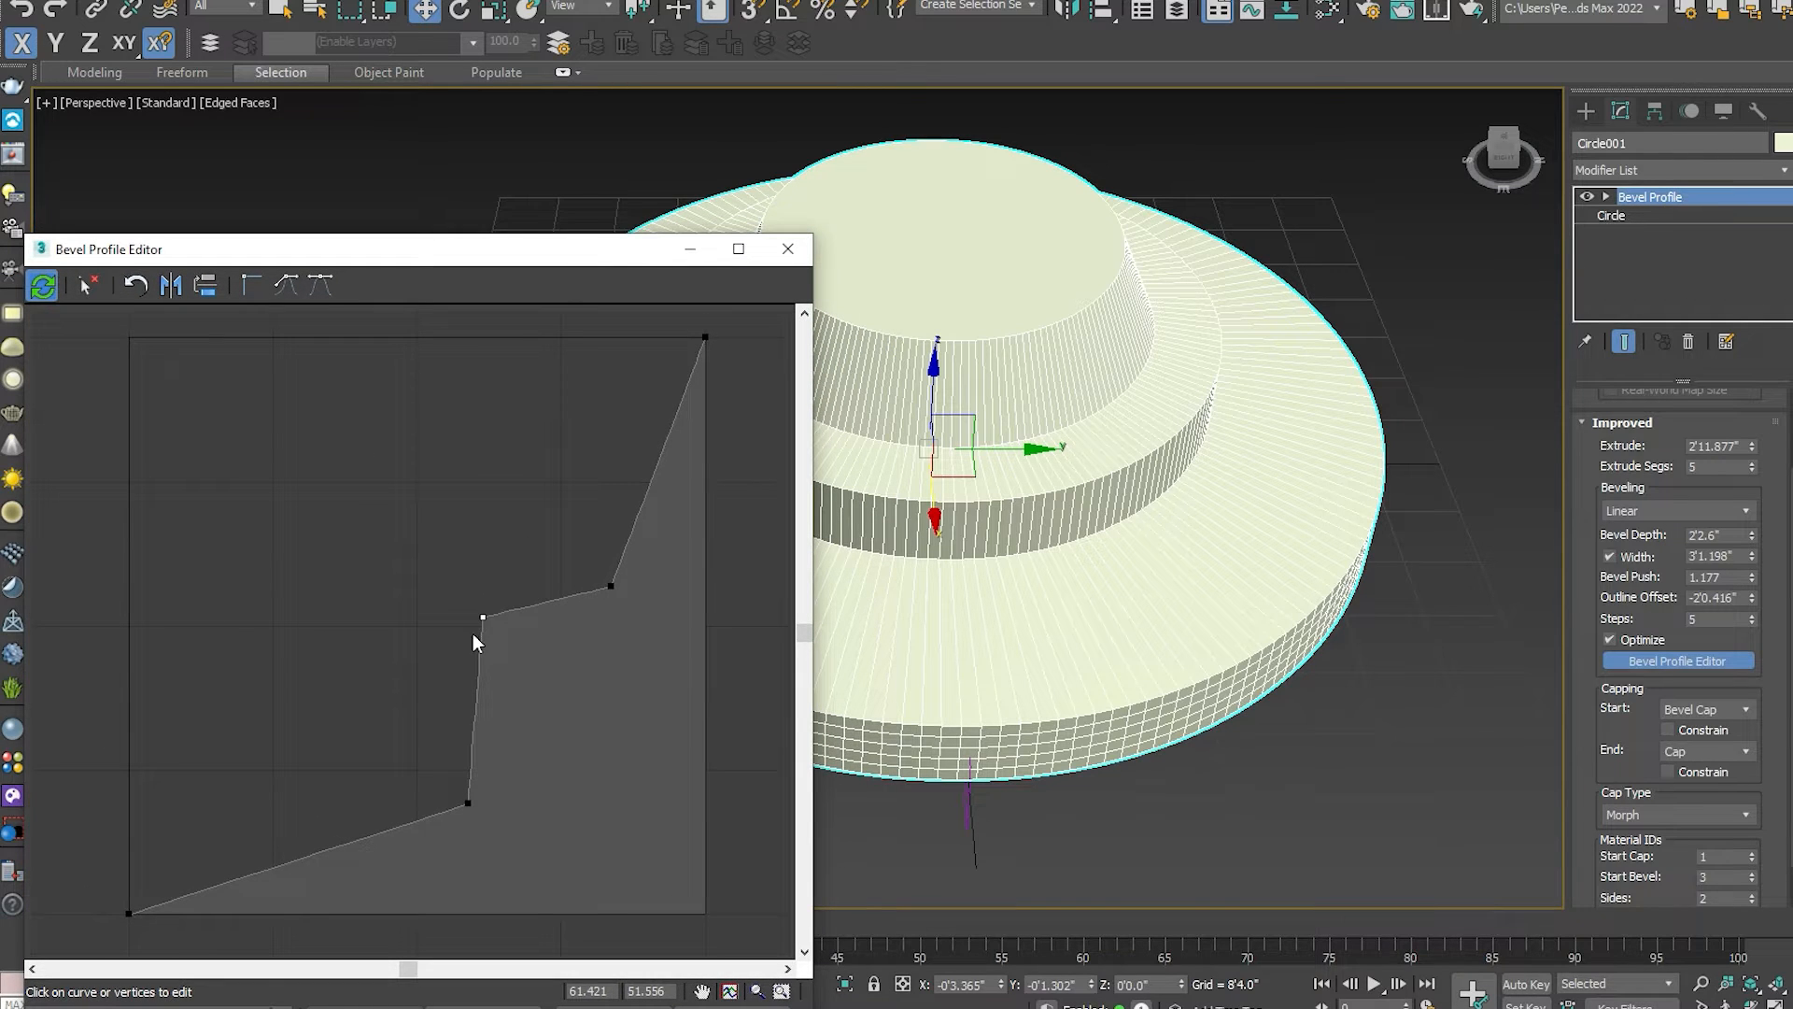
Delete the selected outer corner point from the curve and move the upper point to about 63.655, 71.317.
click(89, 285)
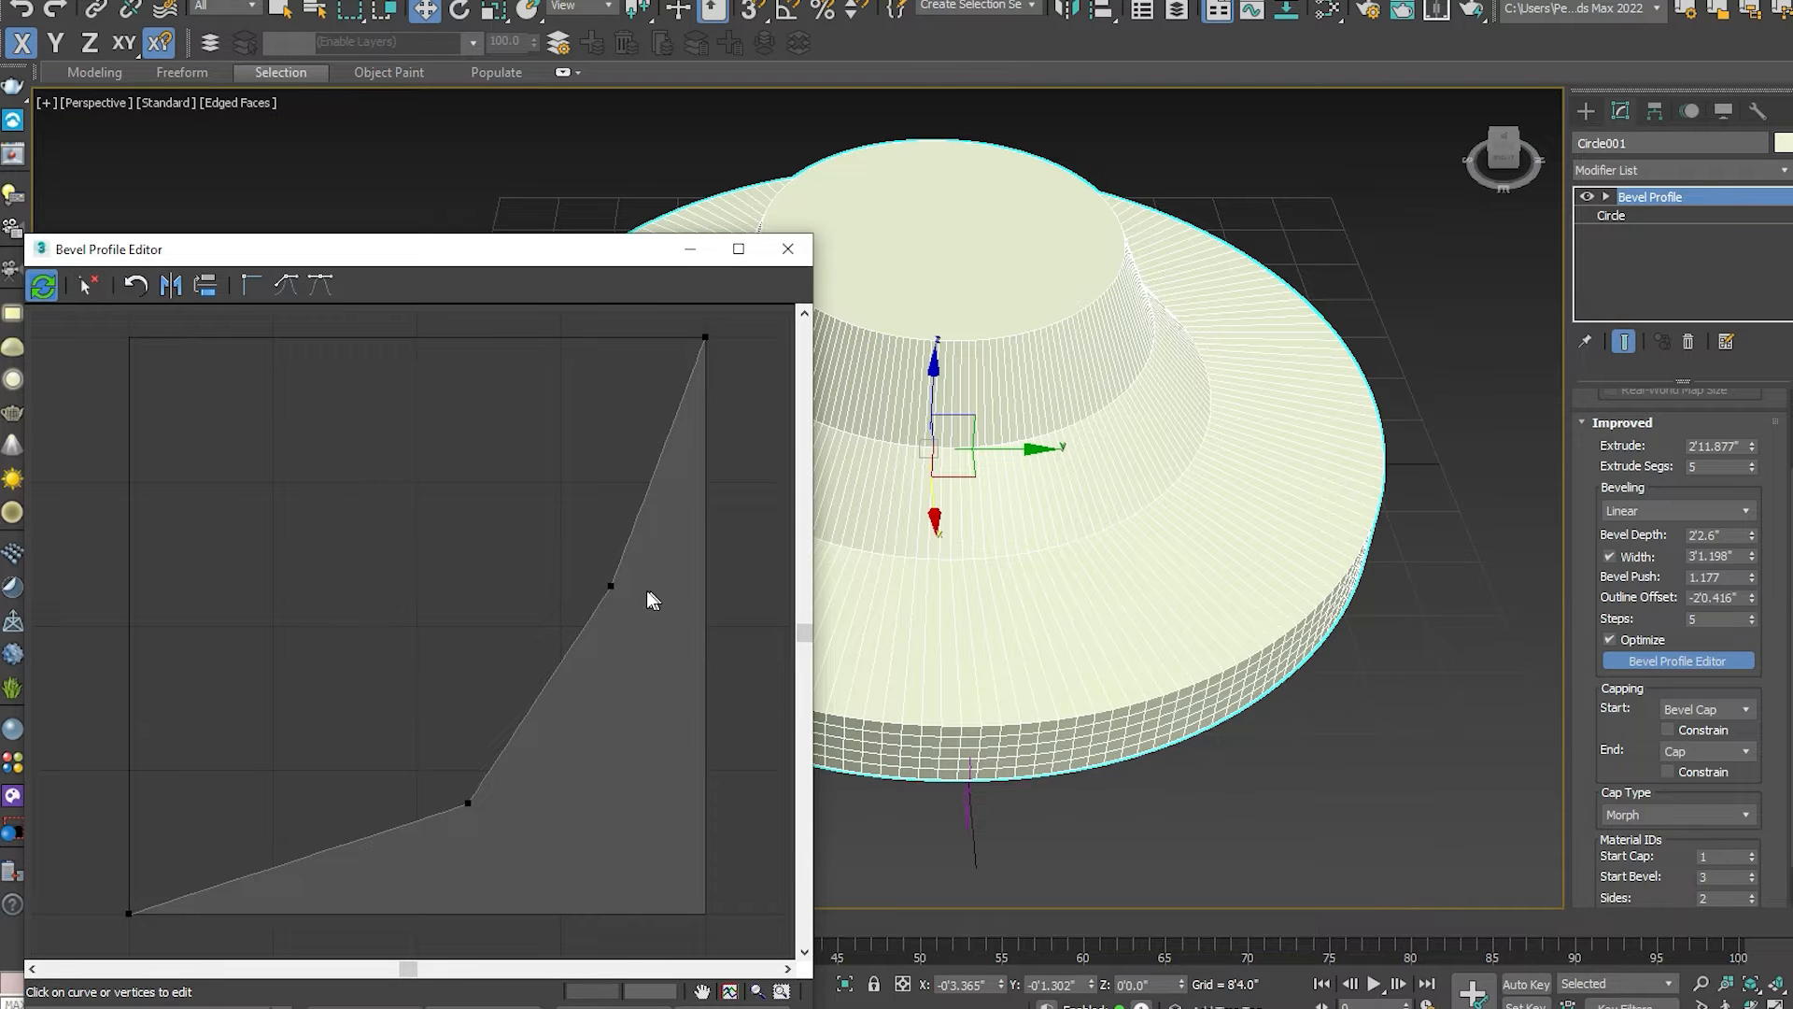
drag(548, 556, 497, 504)
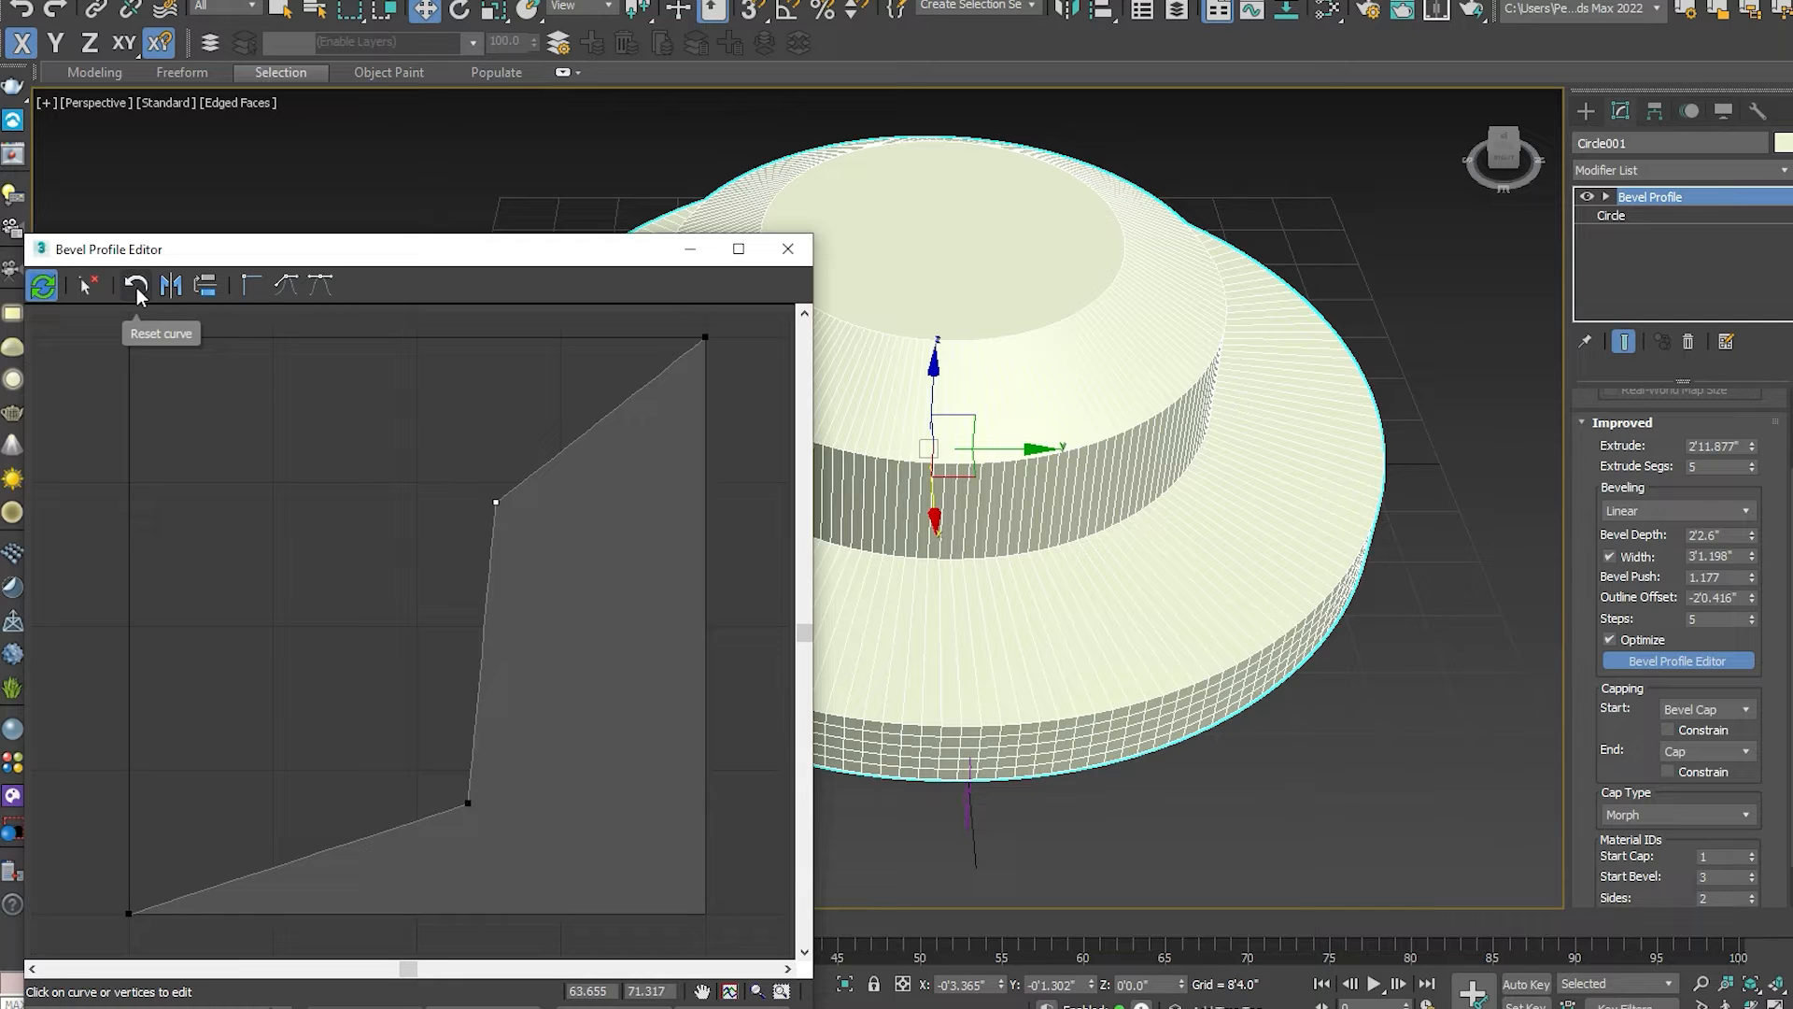
Reset the curve and add three points forming one step, from about 60.305, 19.171 up to about 80.034, 60.249.
click(136, 287)
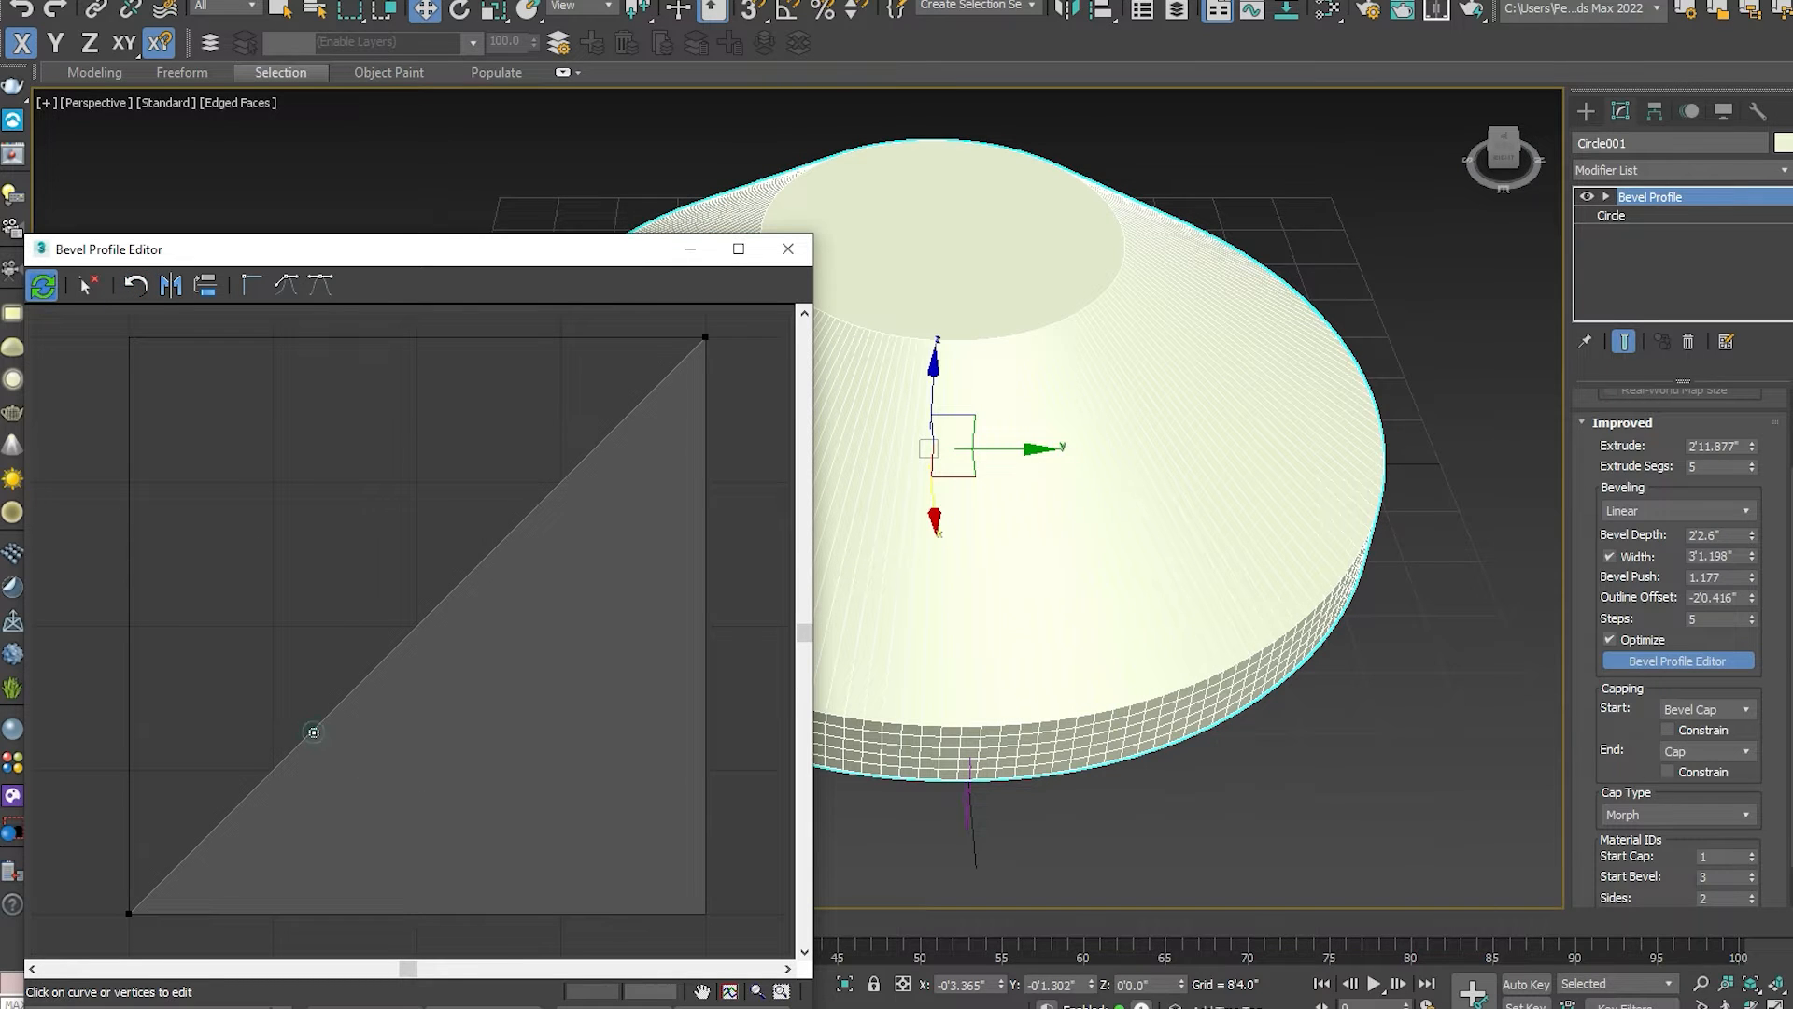
click(313, 733)
drag(317, 732, 476, 803)
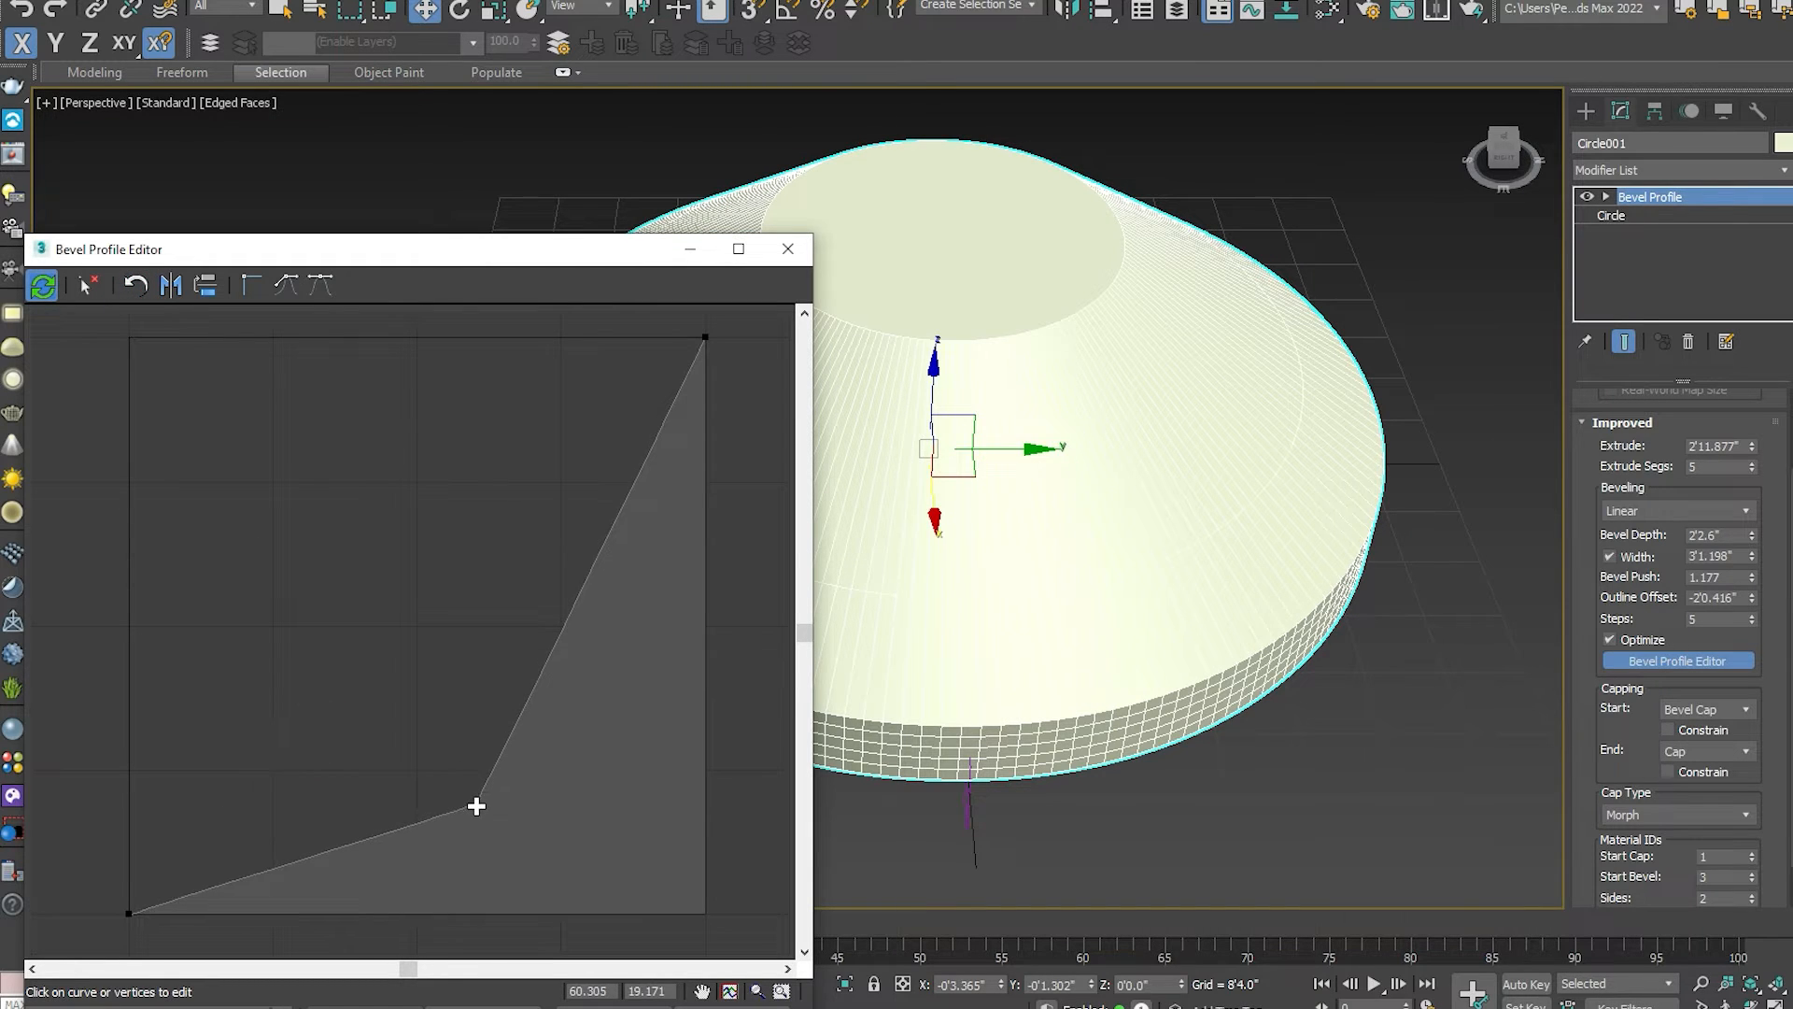
click(561, 634)
drag(560, 633, 491, 560)
drag(592, 453, 590, 565)
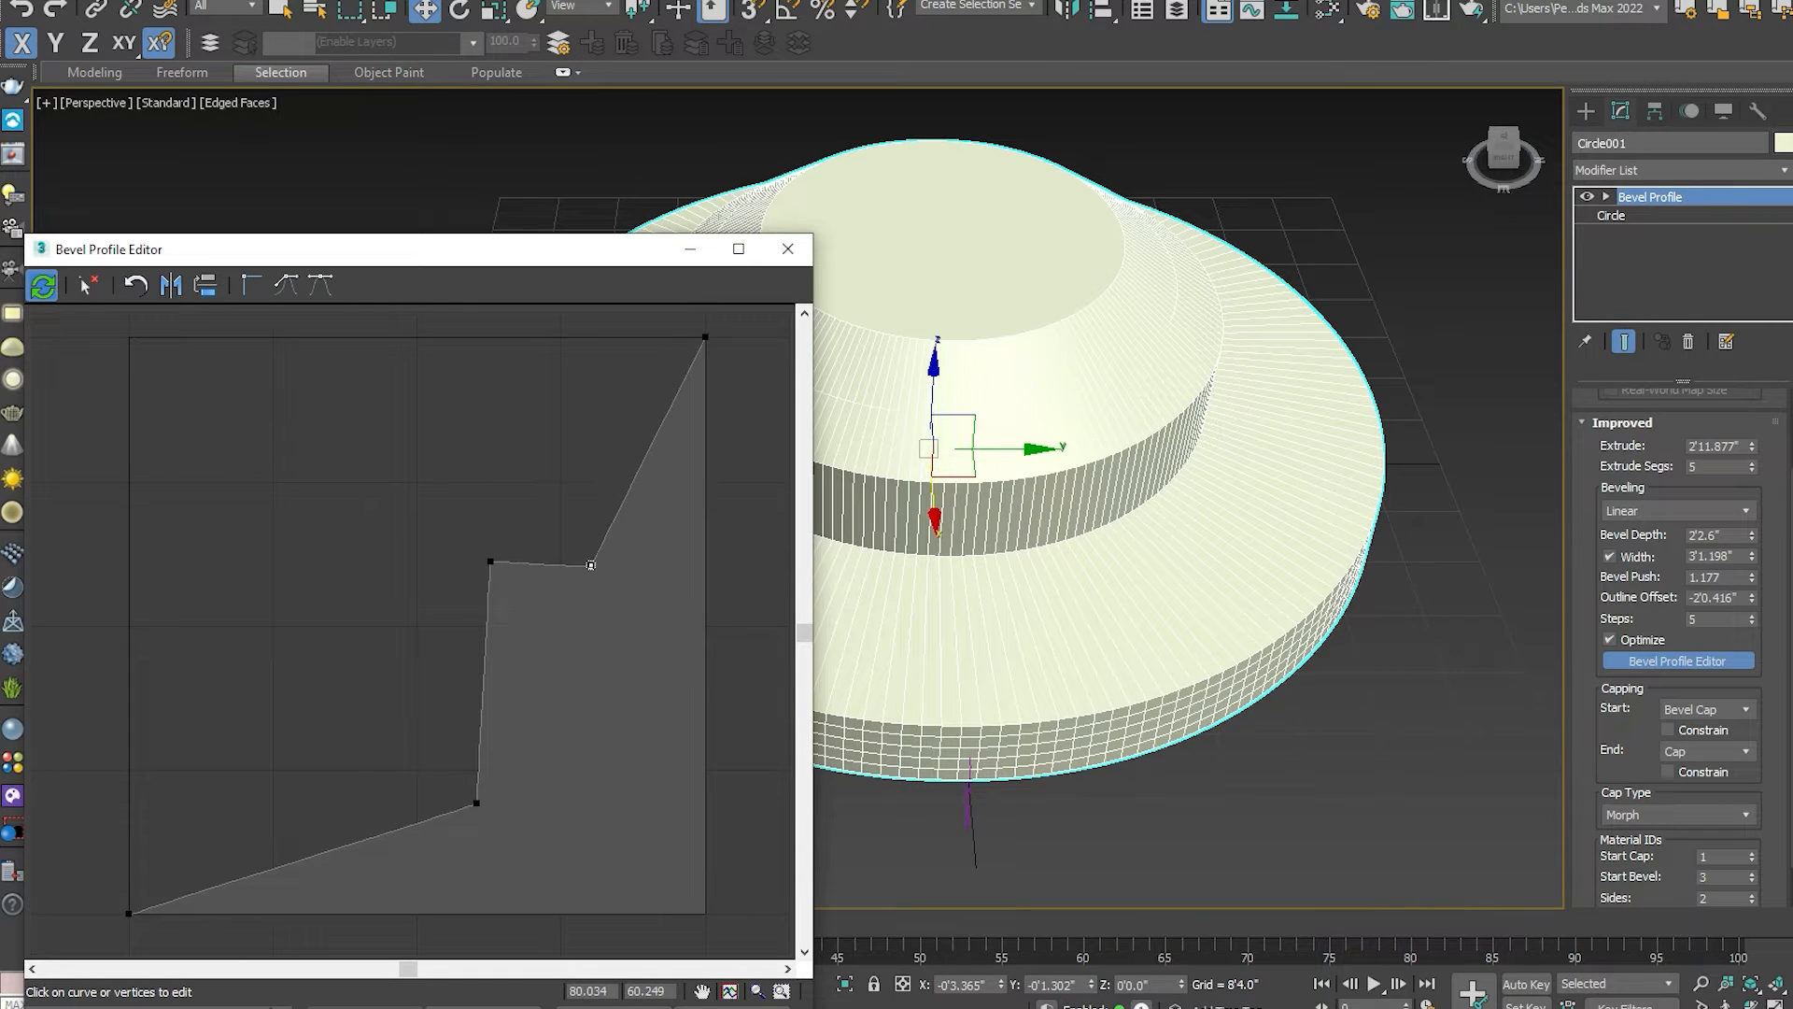
Add a second step with points at about 79.848, 80.099 and 91.76, 81.097, and adjust the inner corner to about 80.406, 60.808.
drag(629, 477, 590, 449)
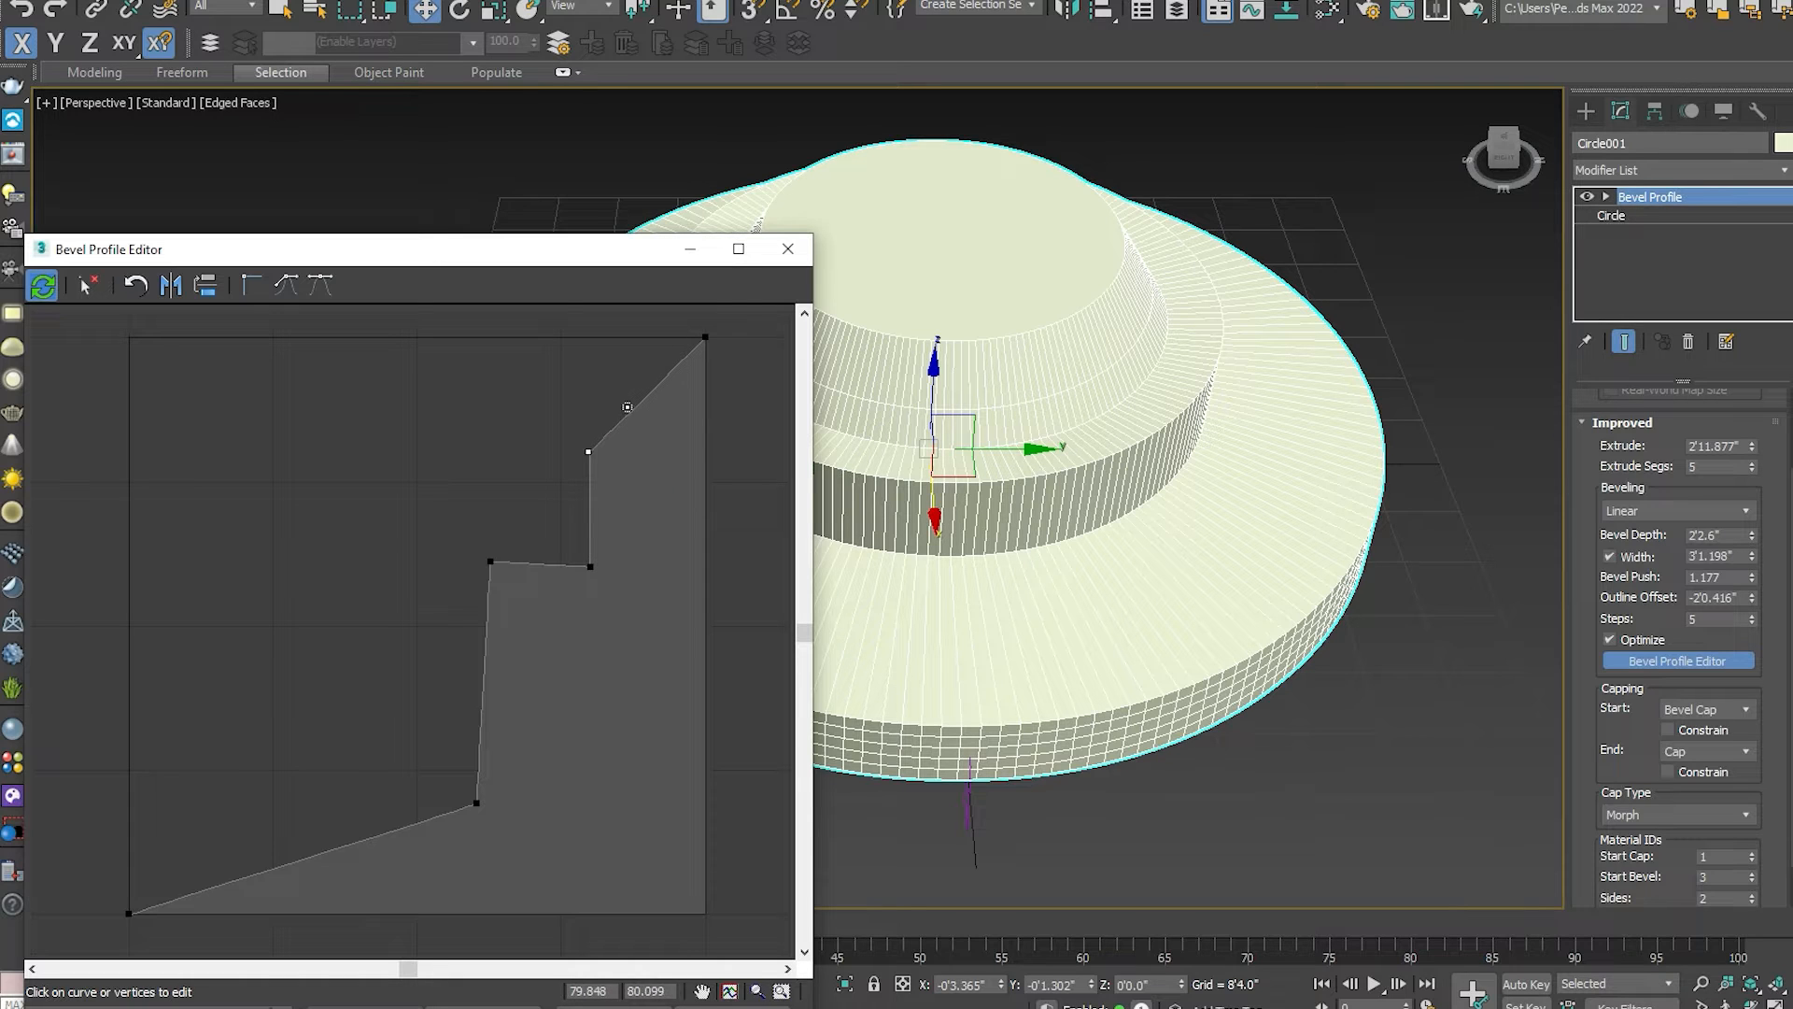
drag(641, 393, 658, 446)
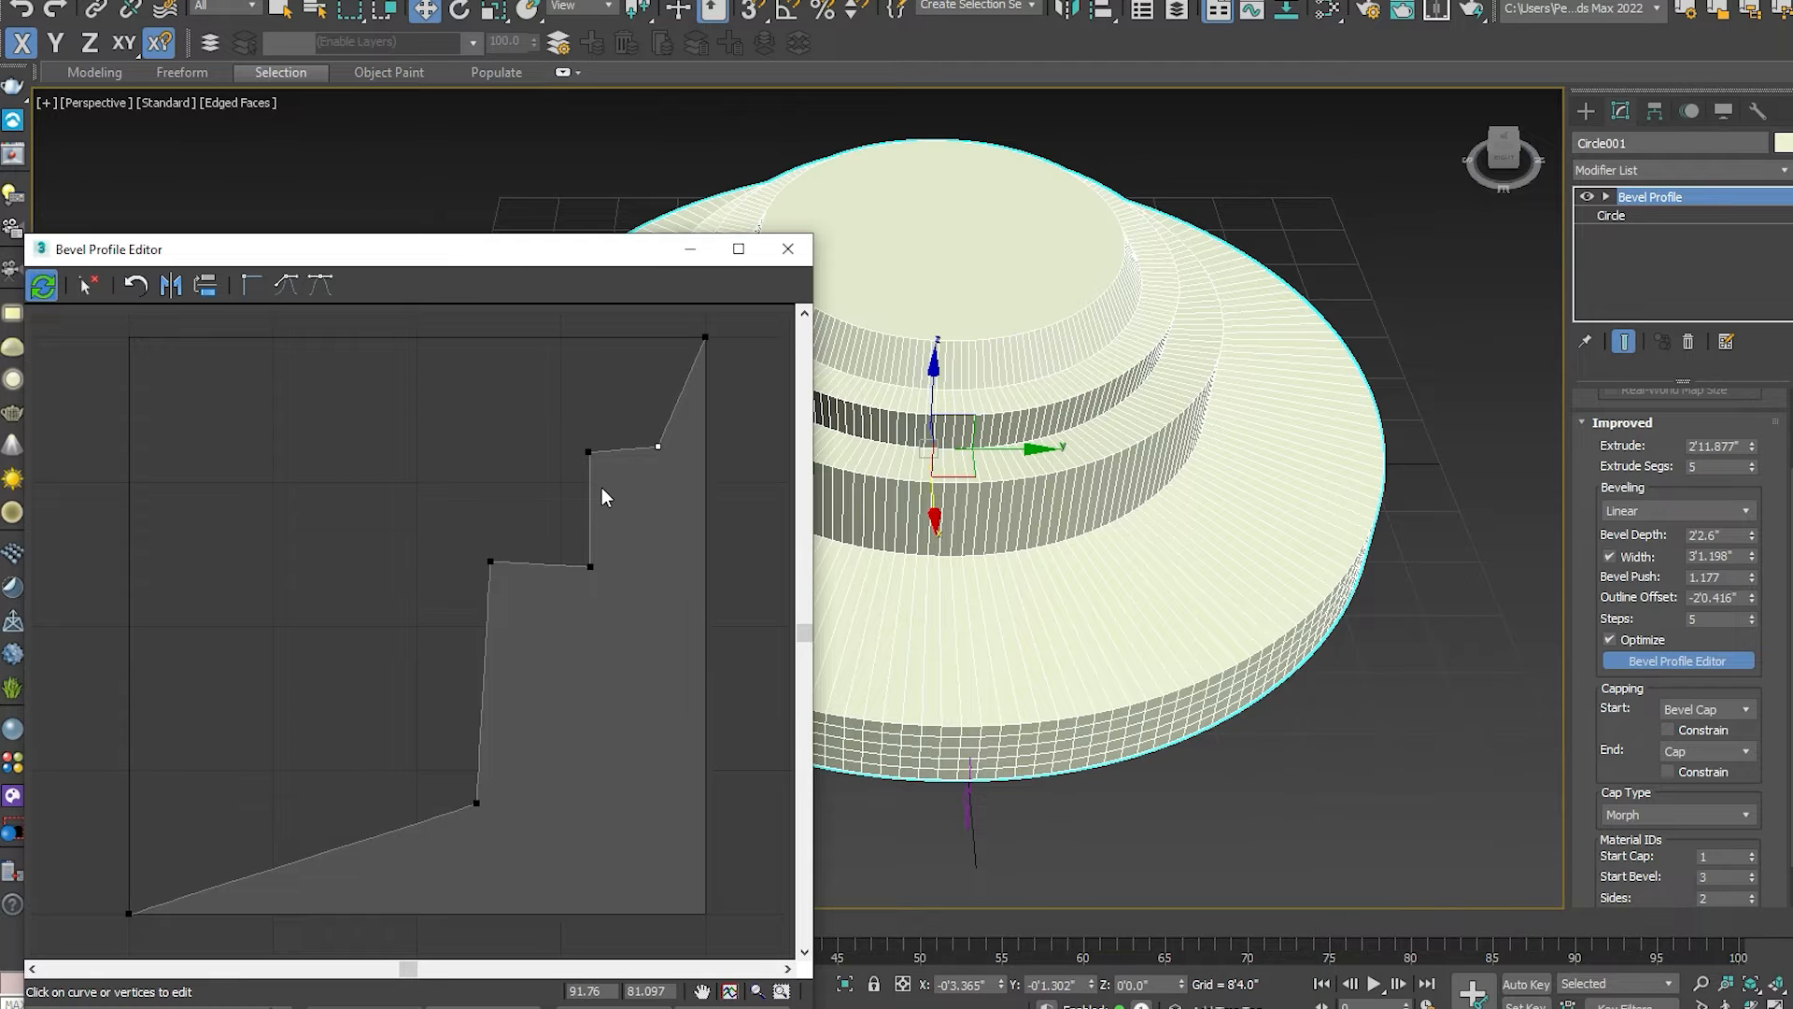
click(625, 538)
drag(594, 565, 595, 563)
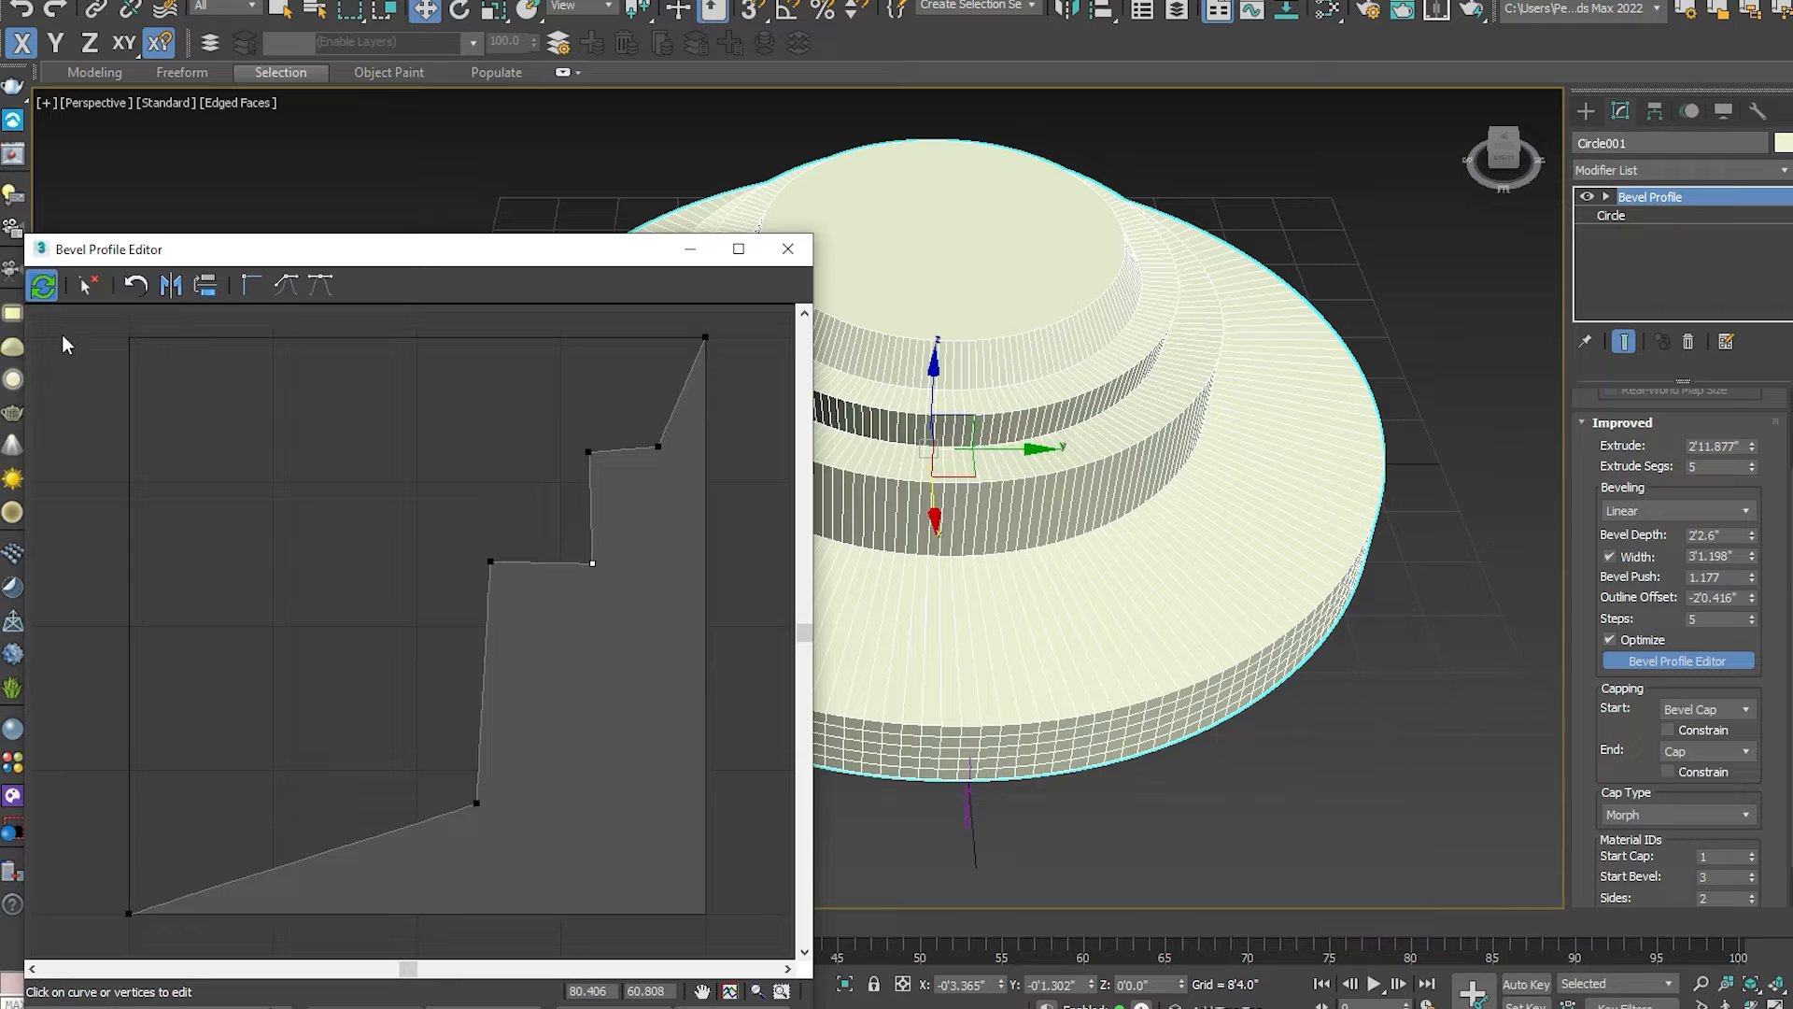
Mirror the stepped curve back and forth several times to compare both orientations on the model.
click(176, 293)
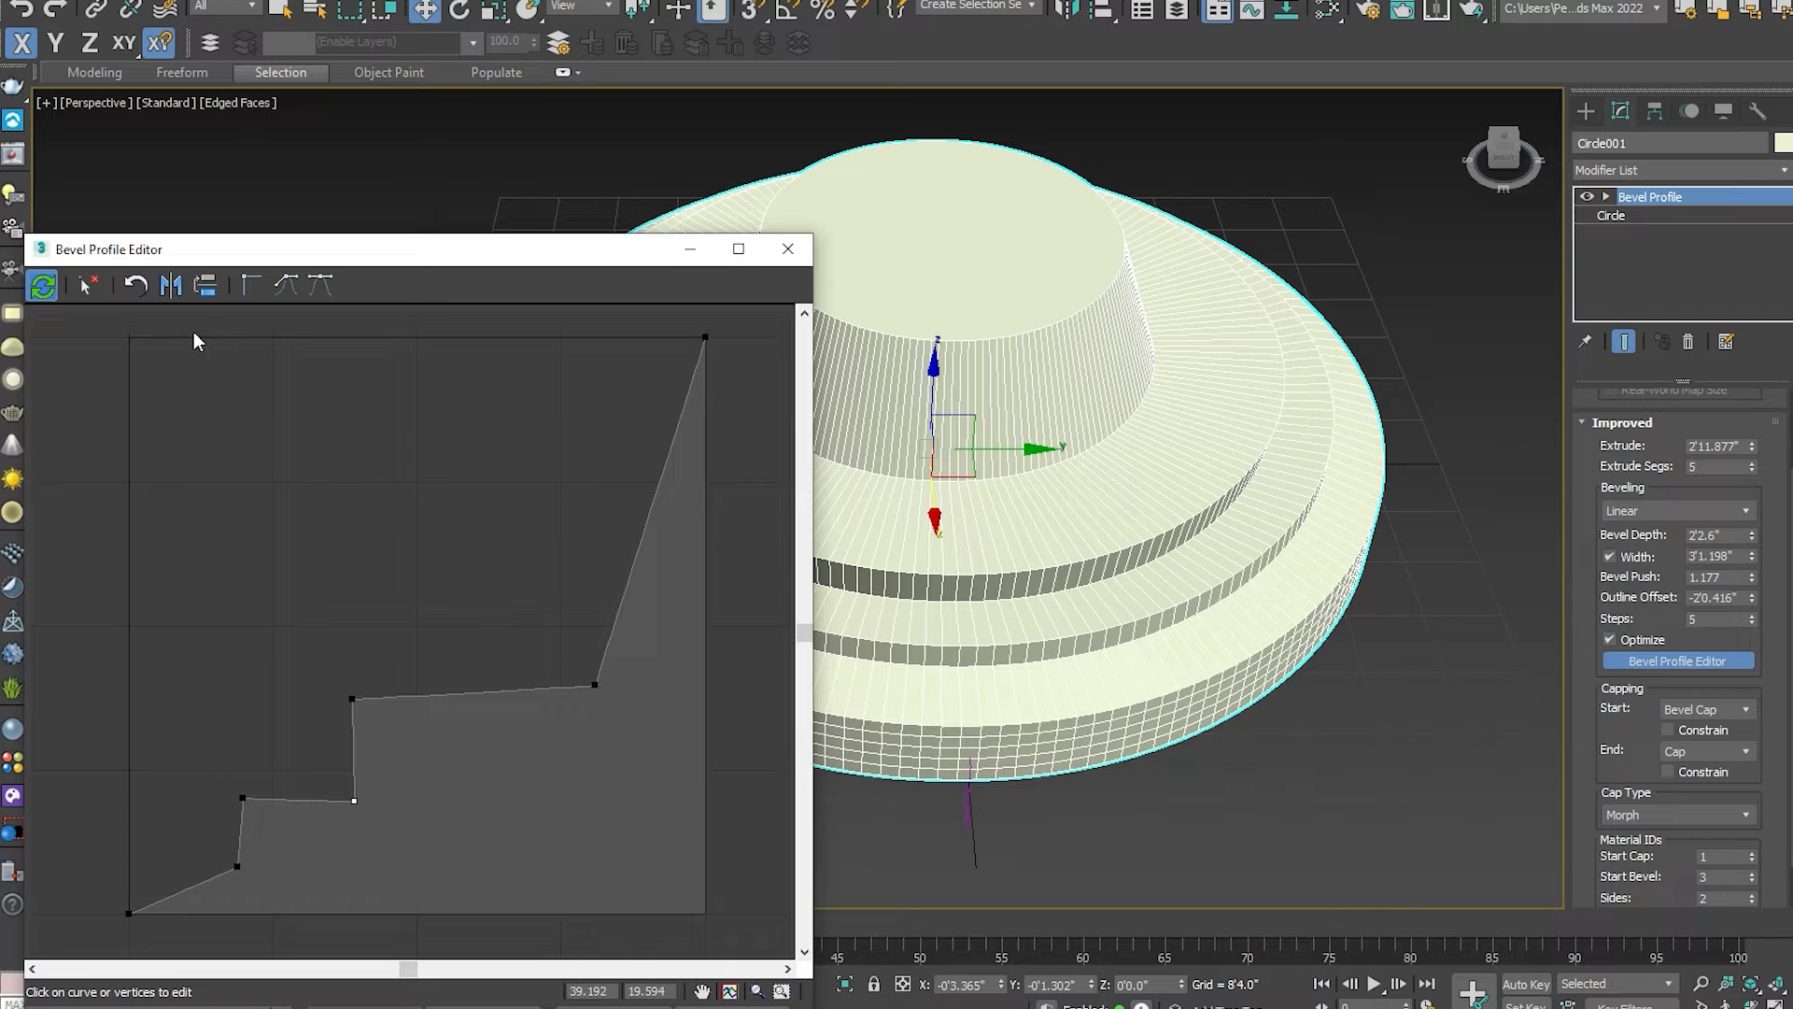
click(176, 290)
click(176, 290)
click(175, 291)
click(175, 291)
click(175, 291)
click(175, 288)
click(176, 288)
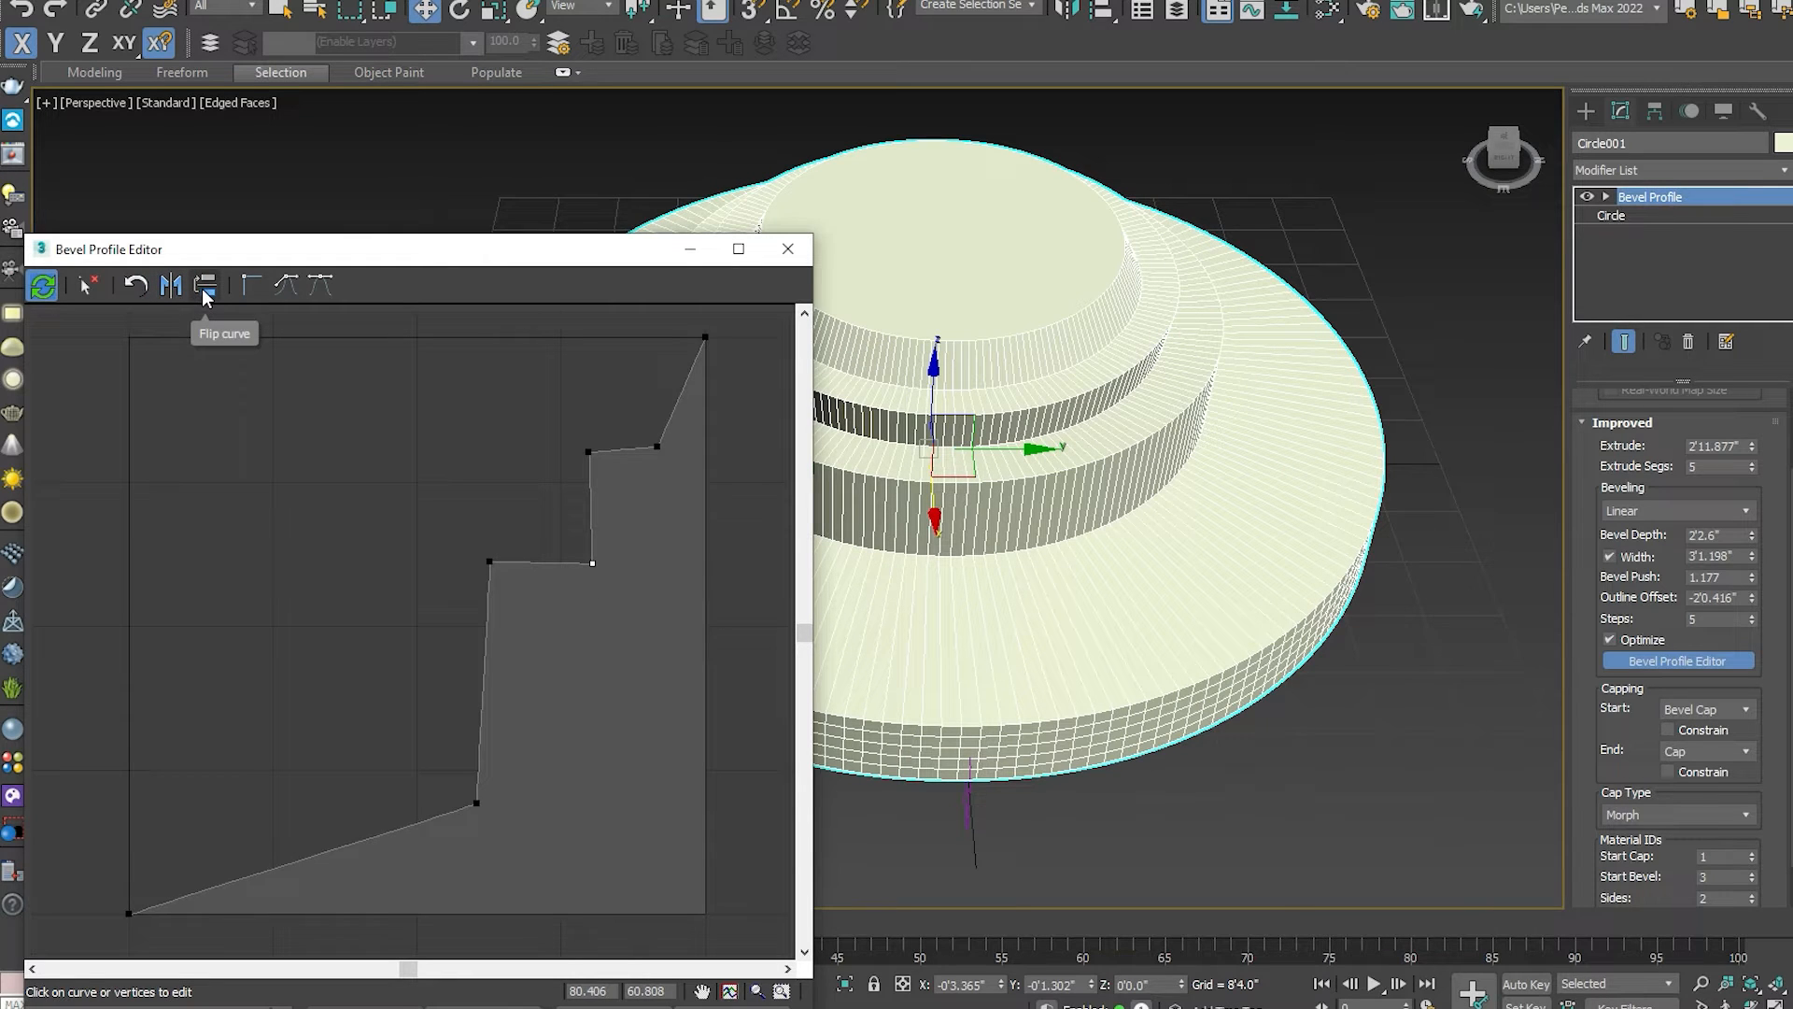
Flip the stepped profile curve, toggling it a few times and leaving it flipped.
click(203, 288)
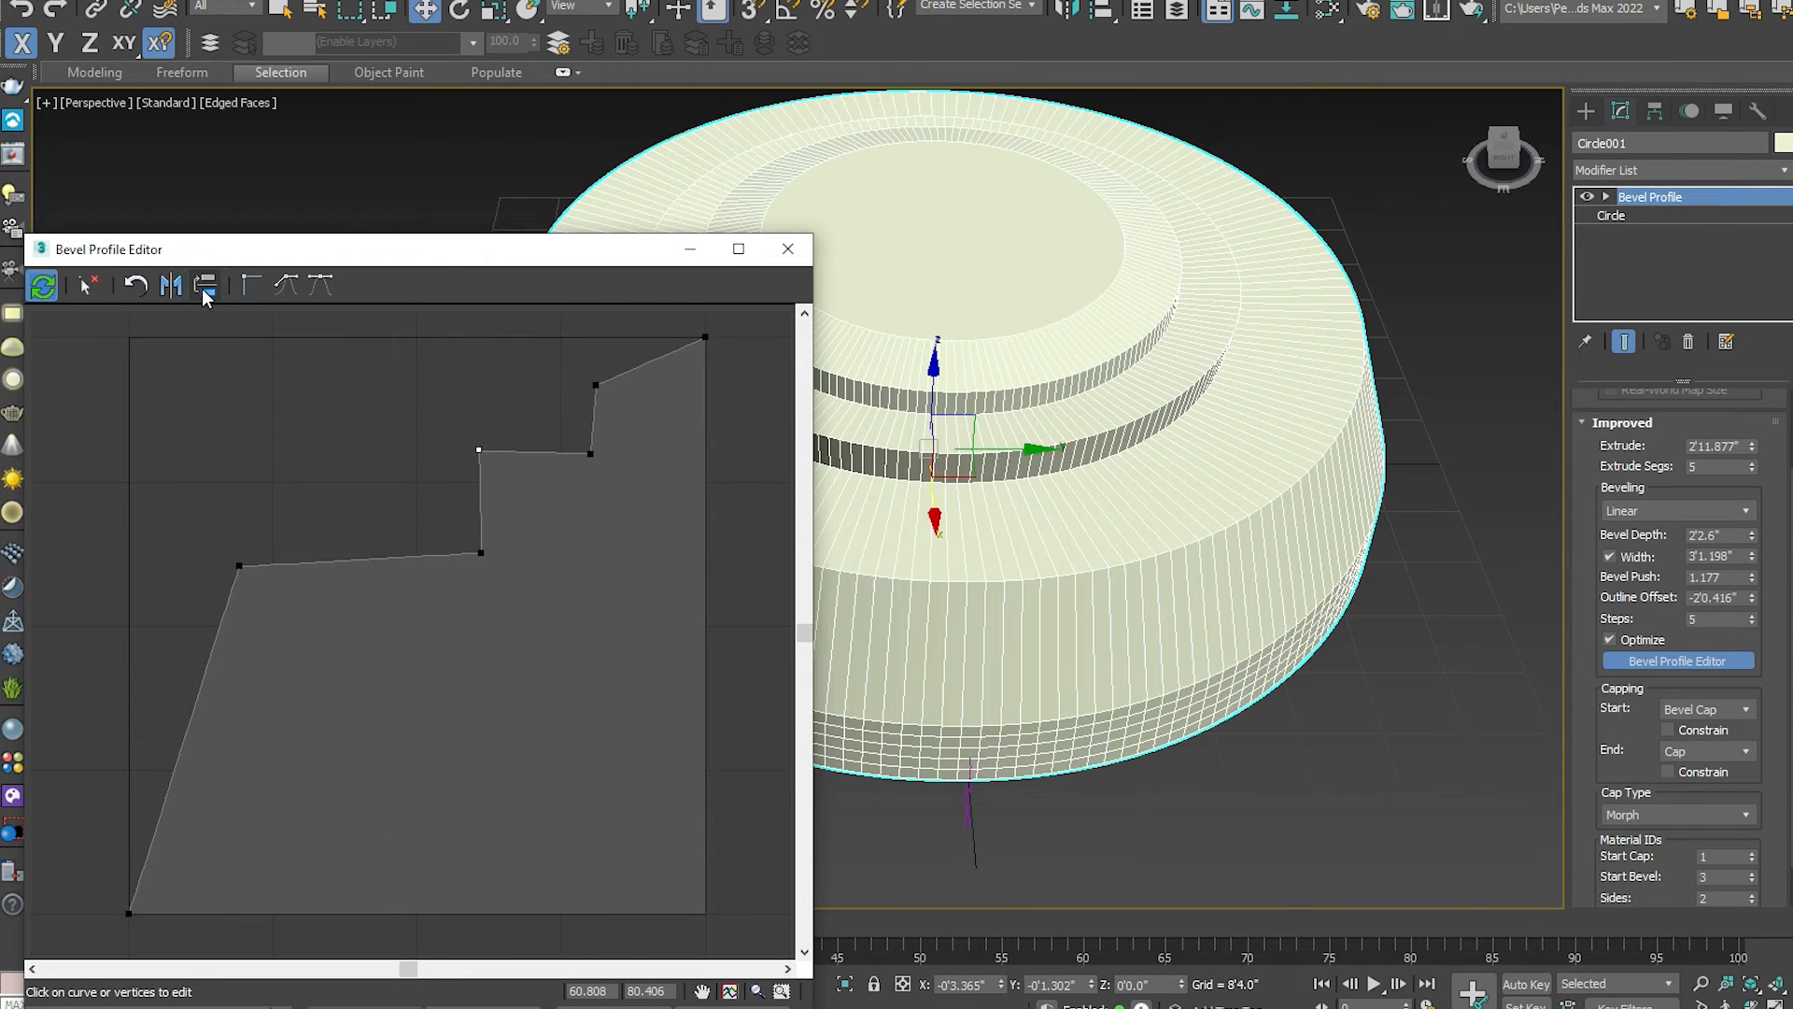
click(204, 288)
click(203, 288)
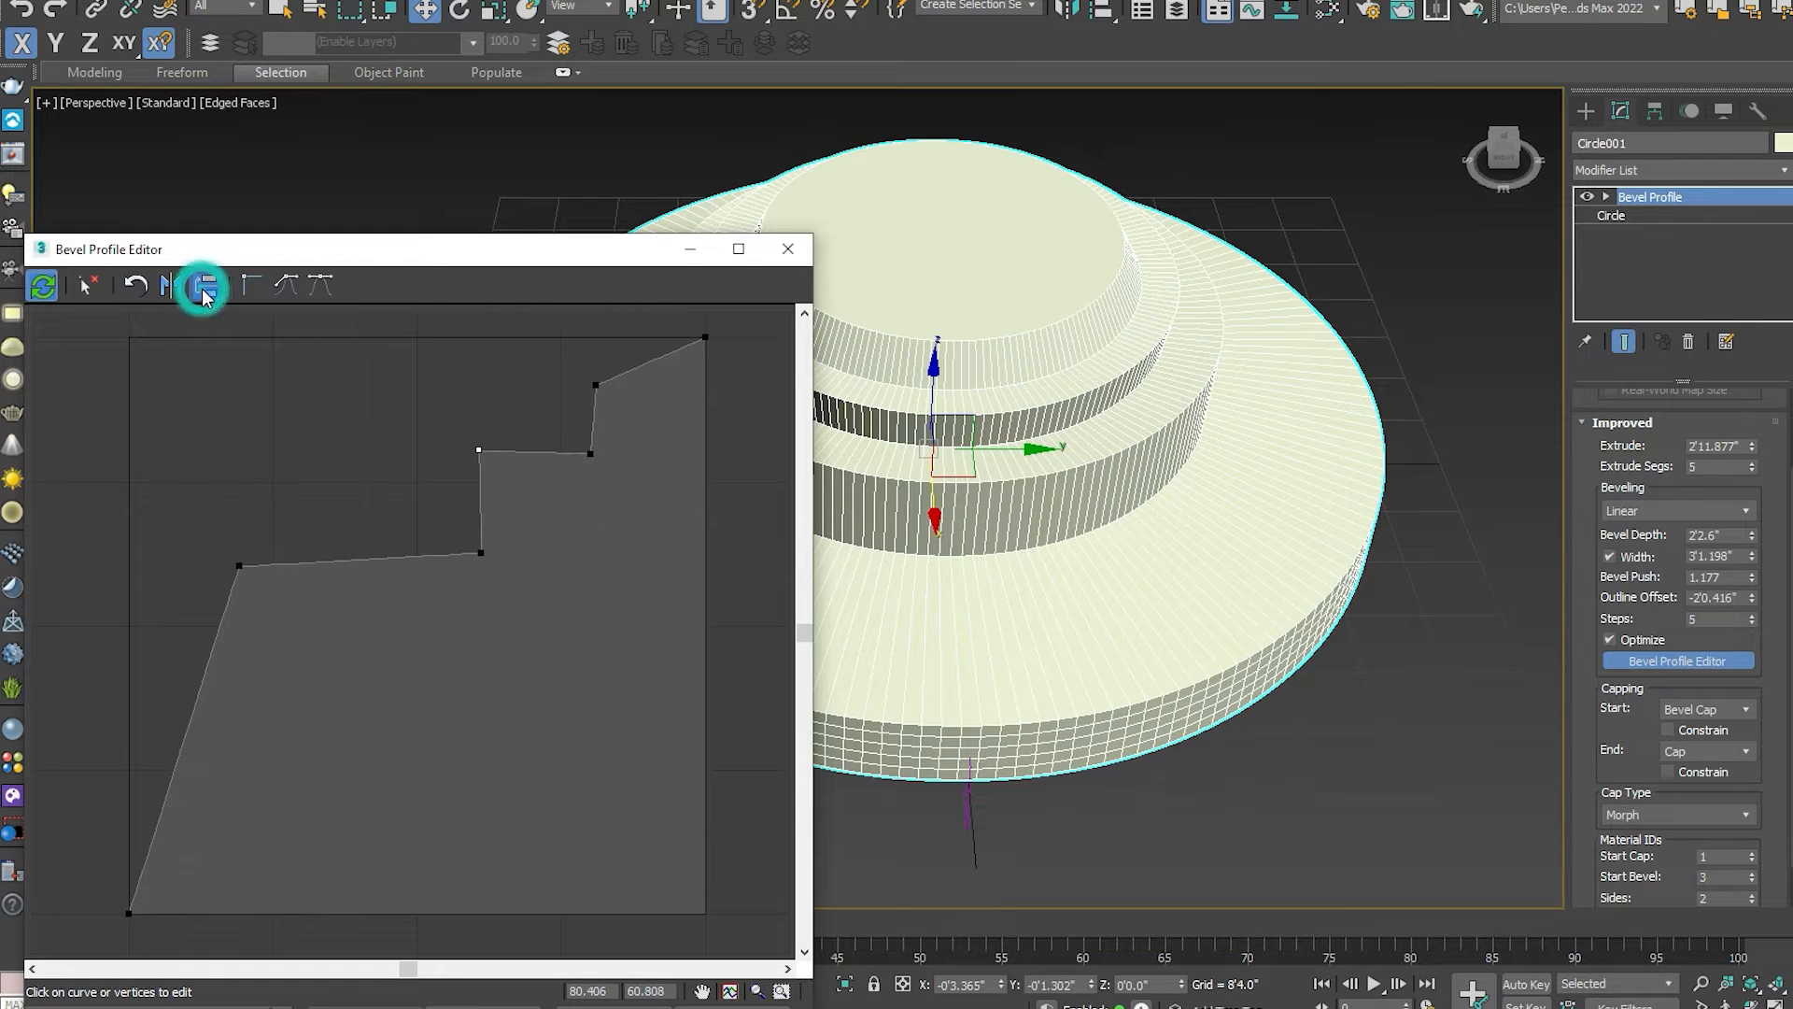
click(203, 288)
click(203, 288)
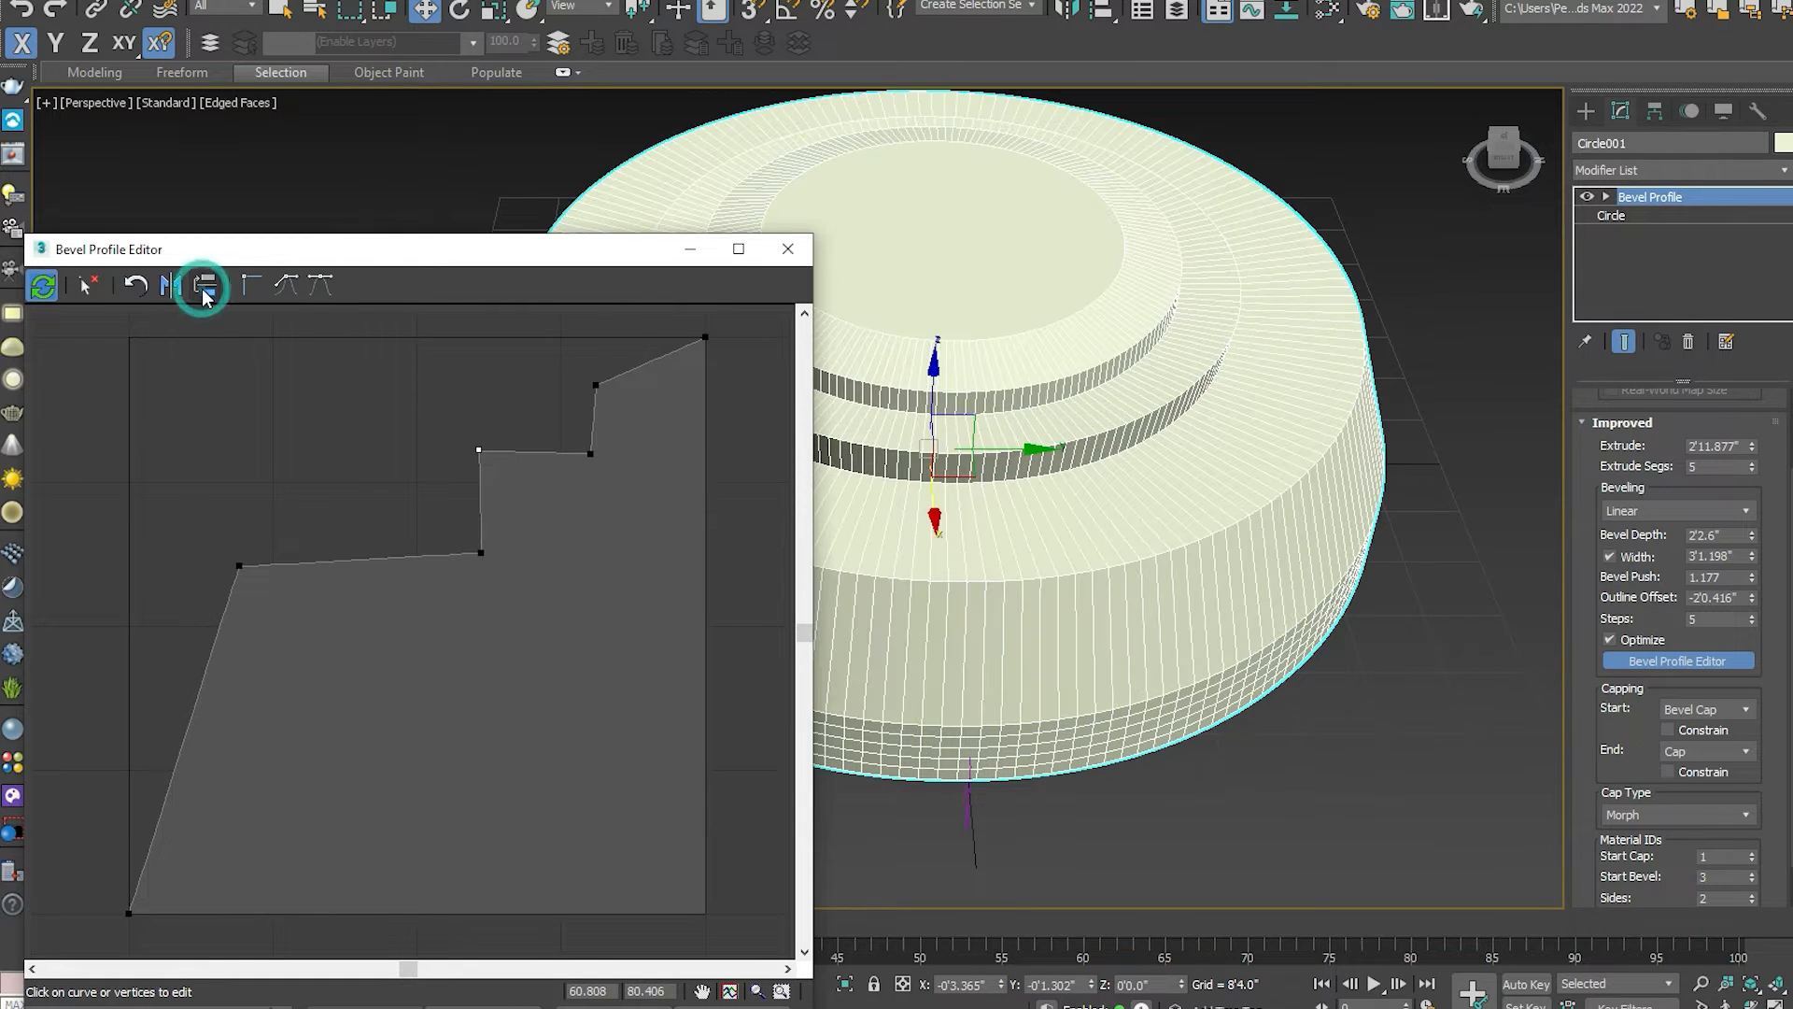
Flip and mirror the stepped profile curve repeatedly to compare orientations, leaving the small steps near the curve's start.
click(203, 288)
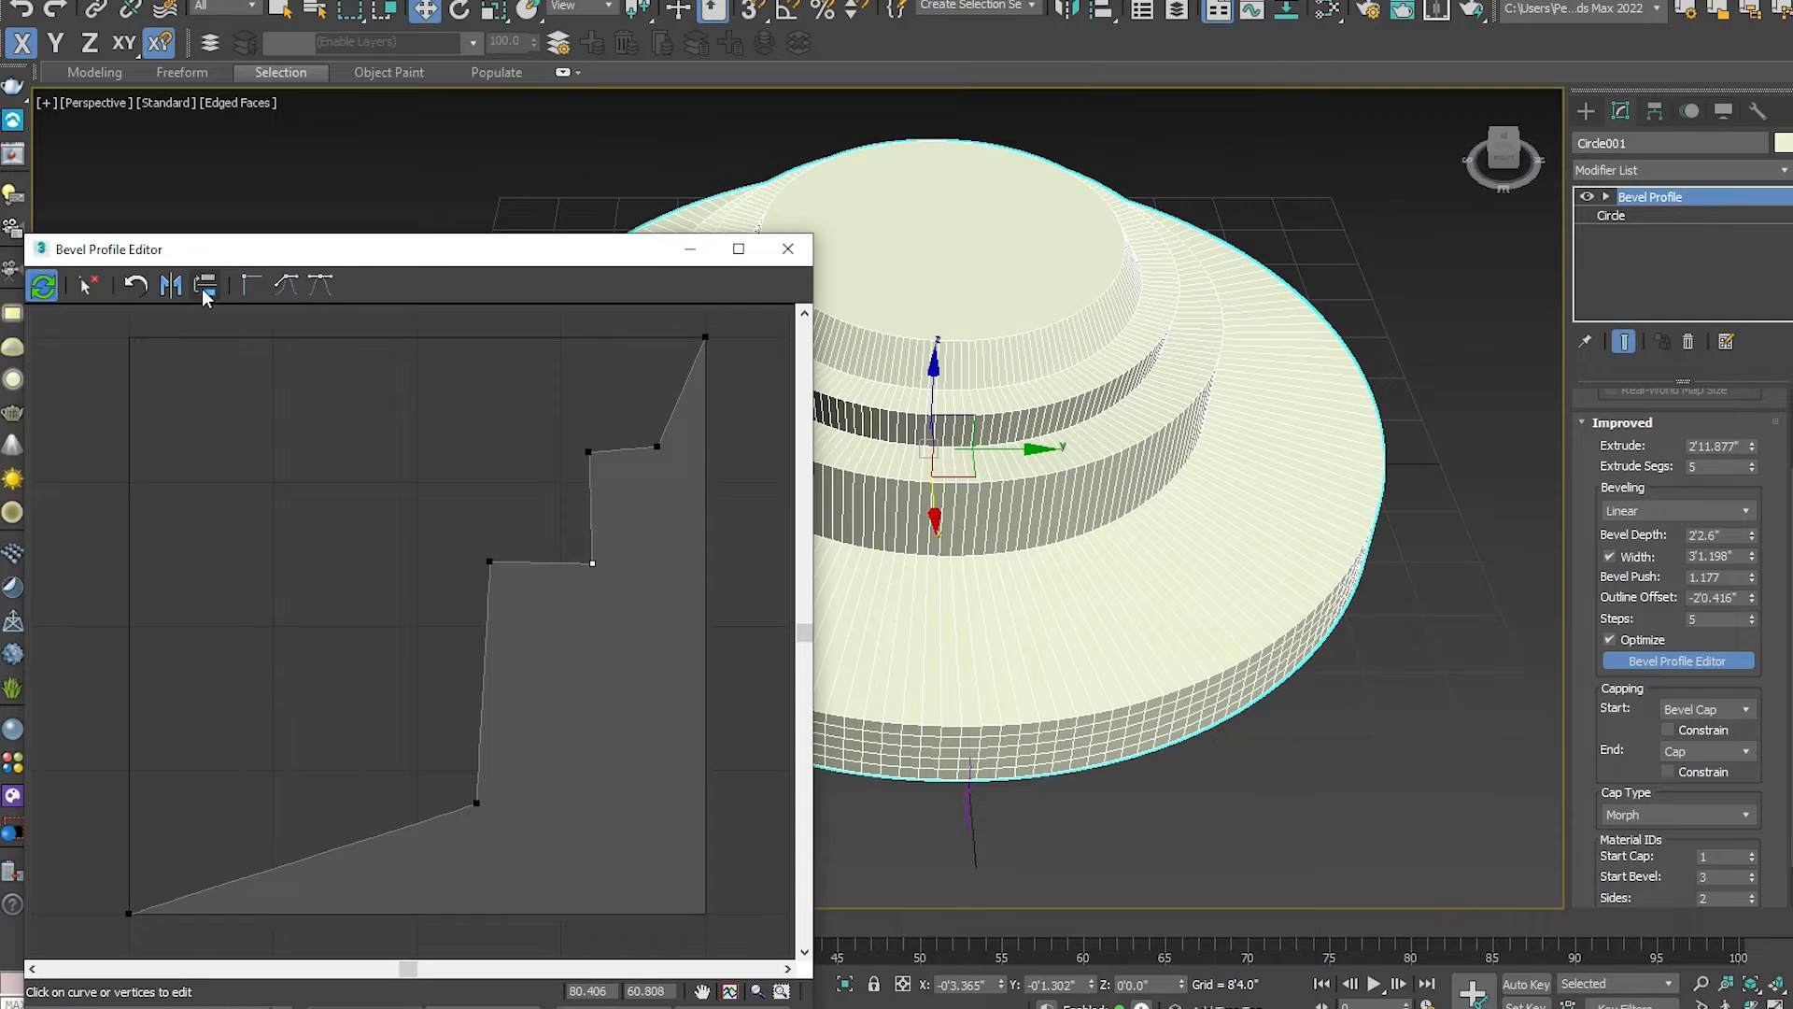
click(172, 288)
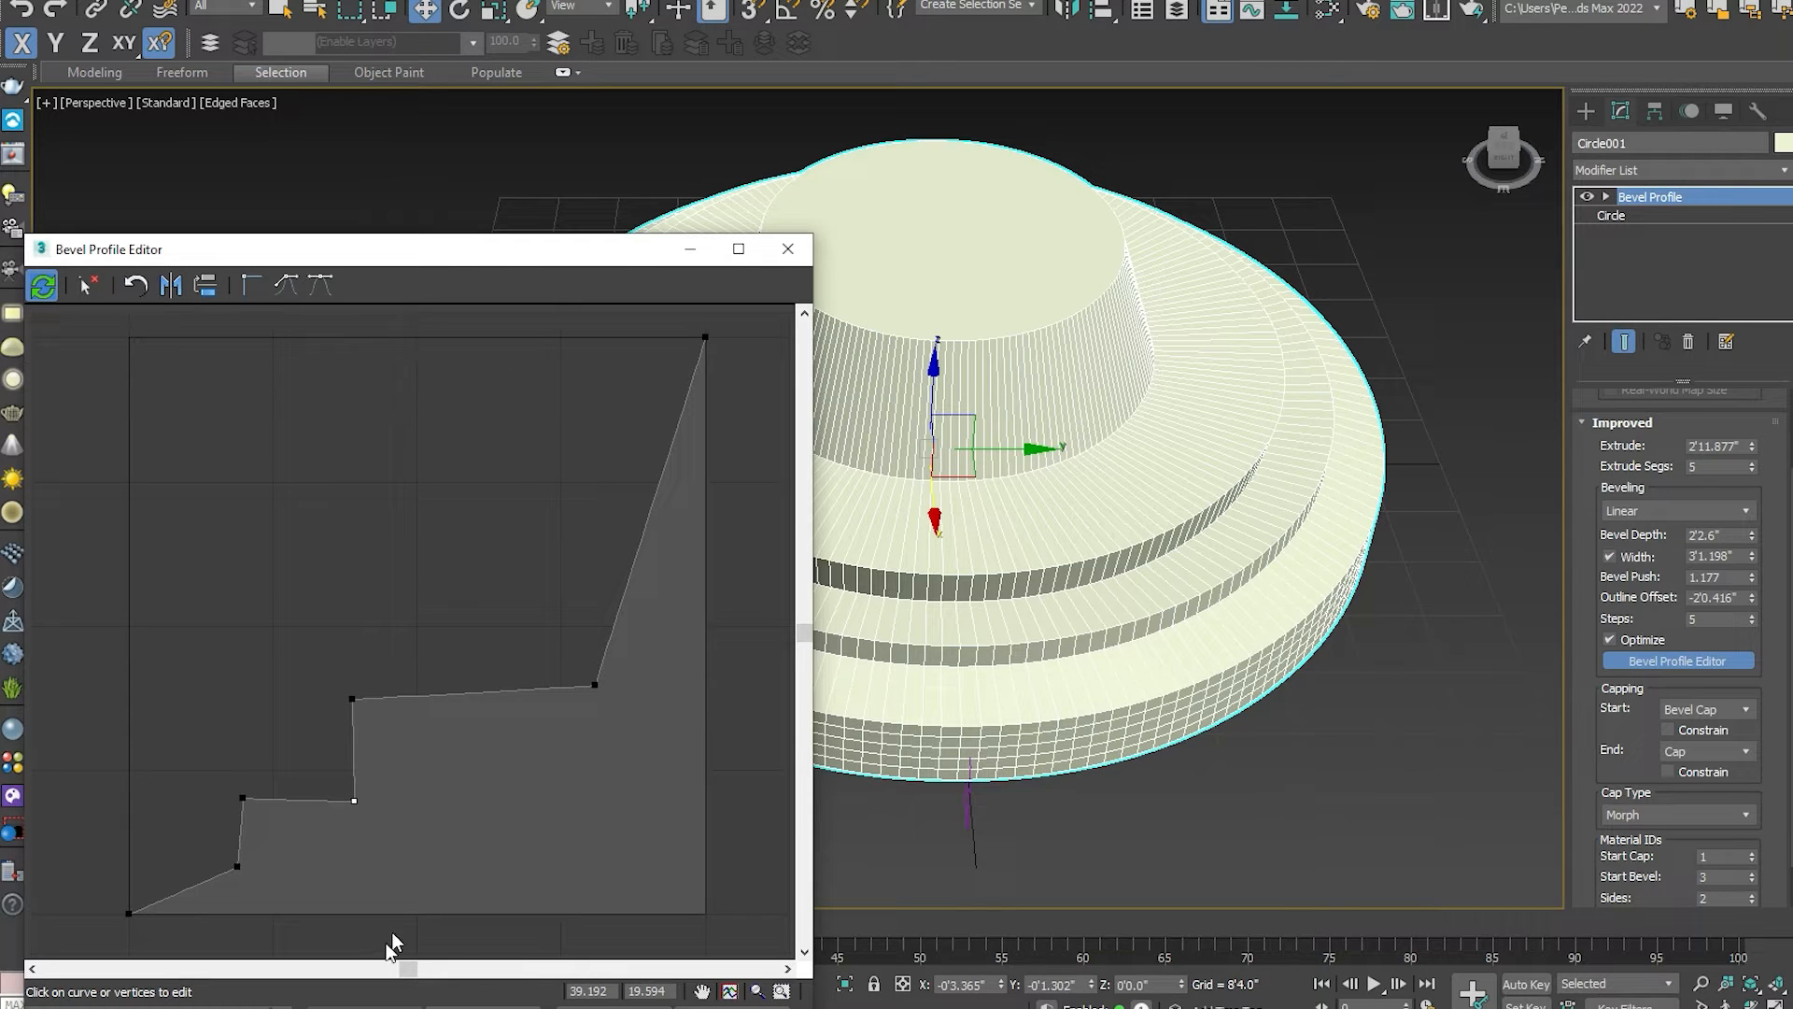
click(205, 287)
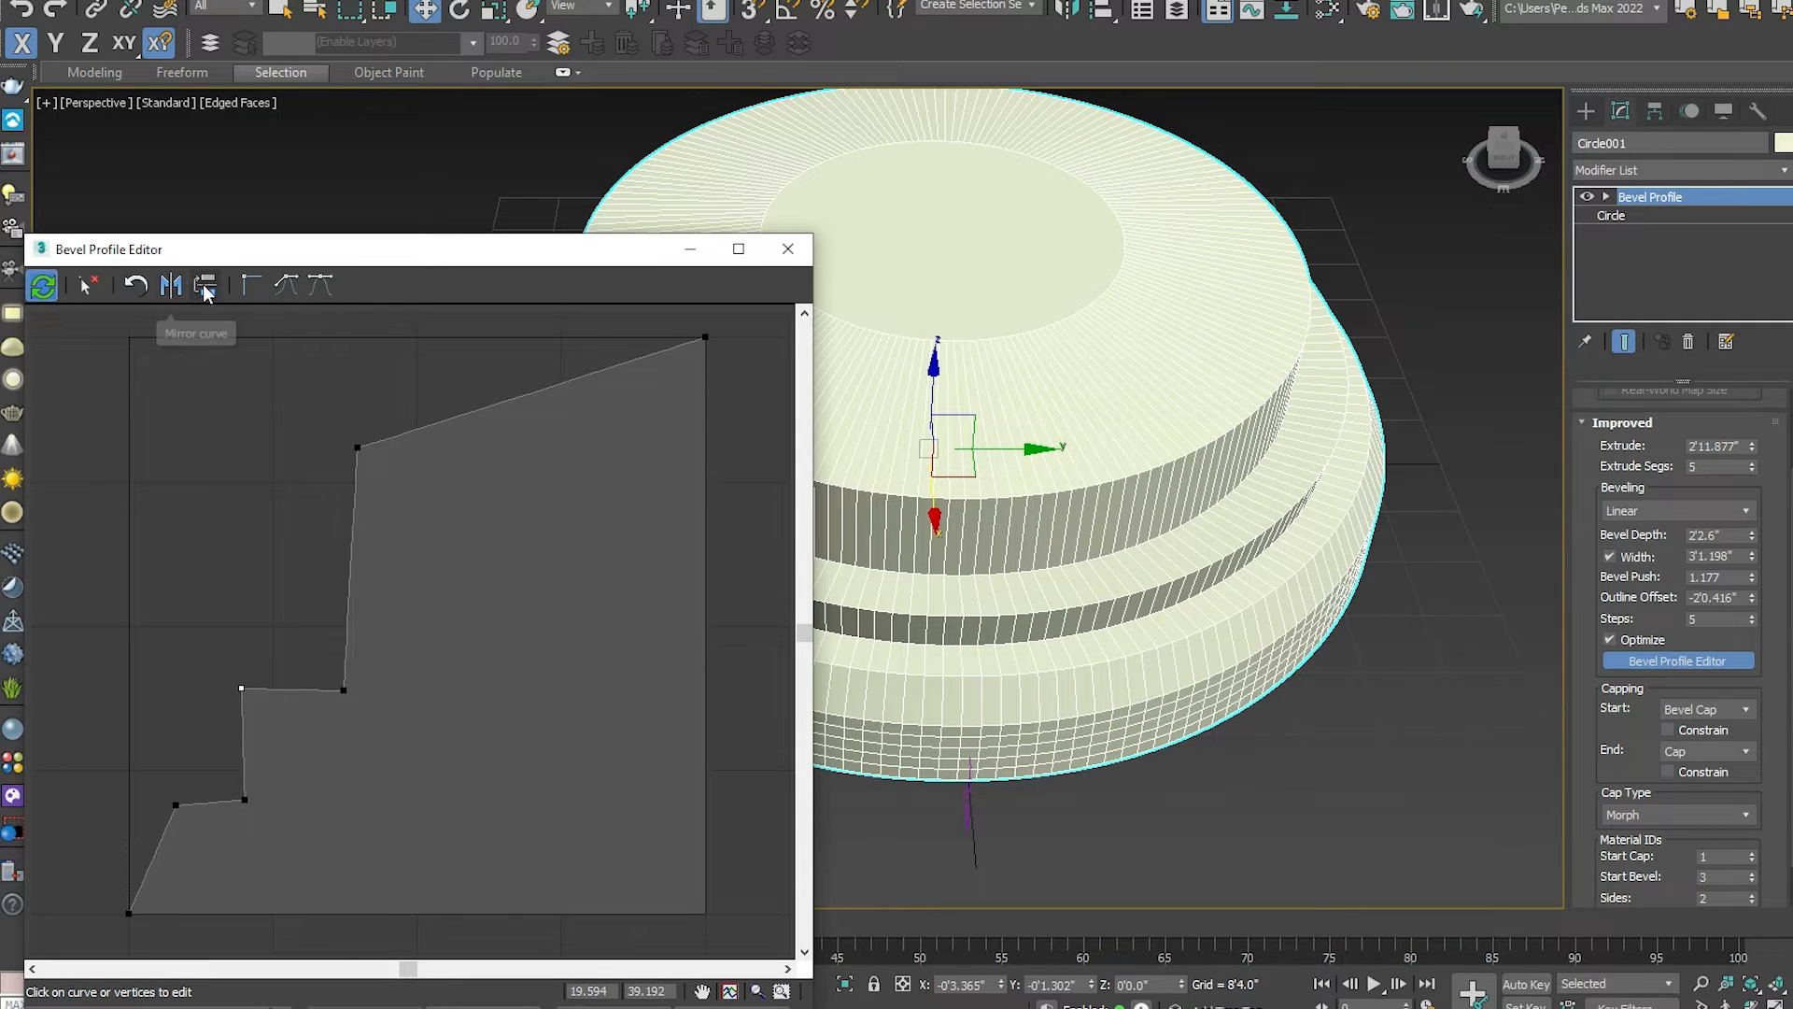
click(207, 286)
click(172, 287)
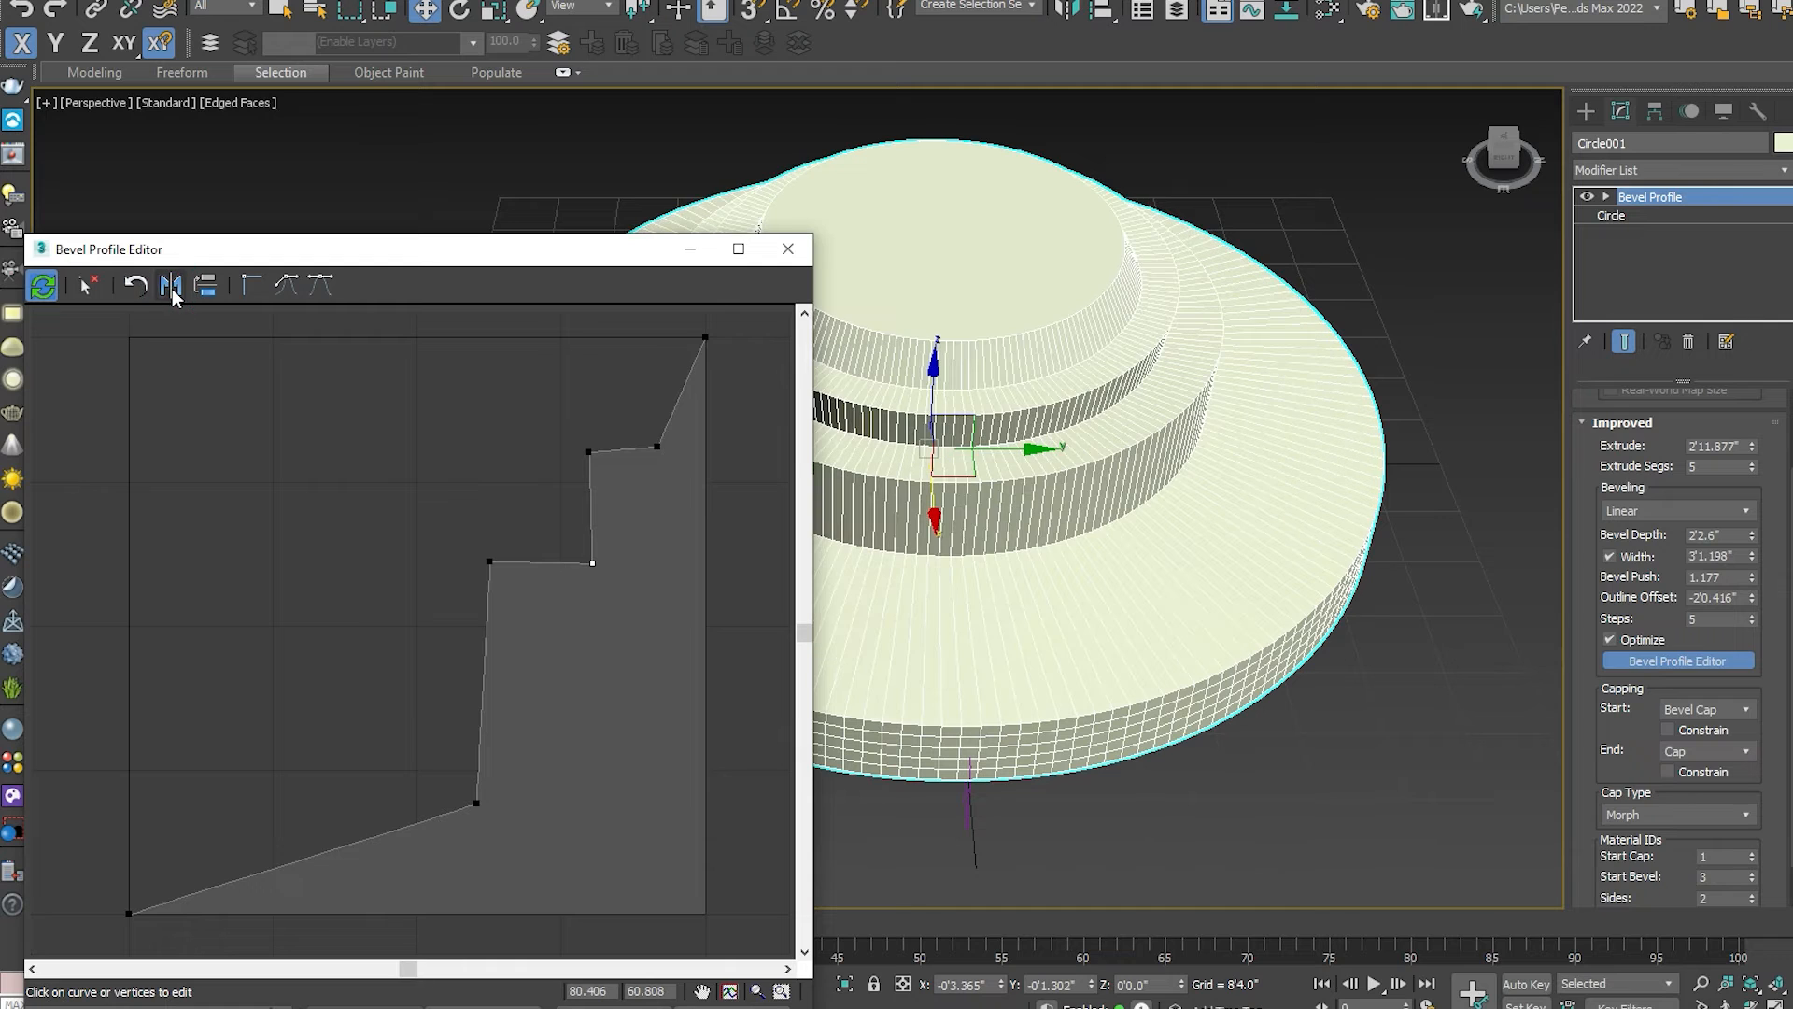
click(172, 288)
click(172, 288)
click(172, 290)
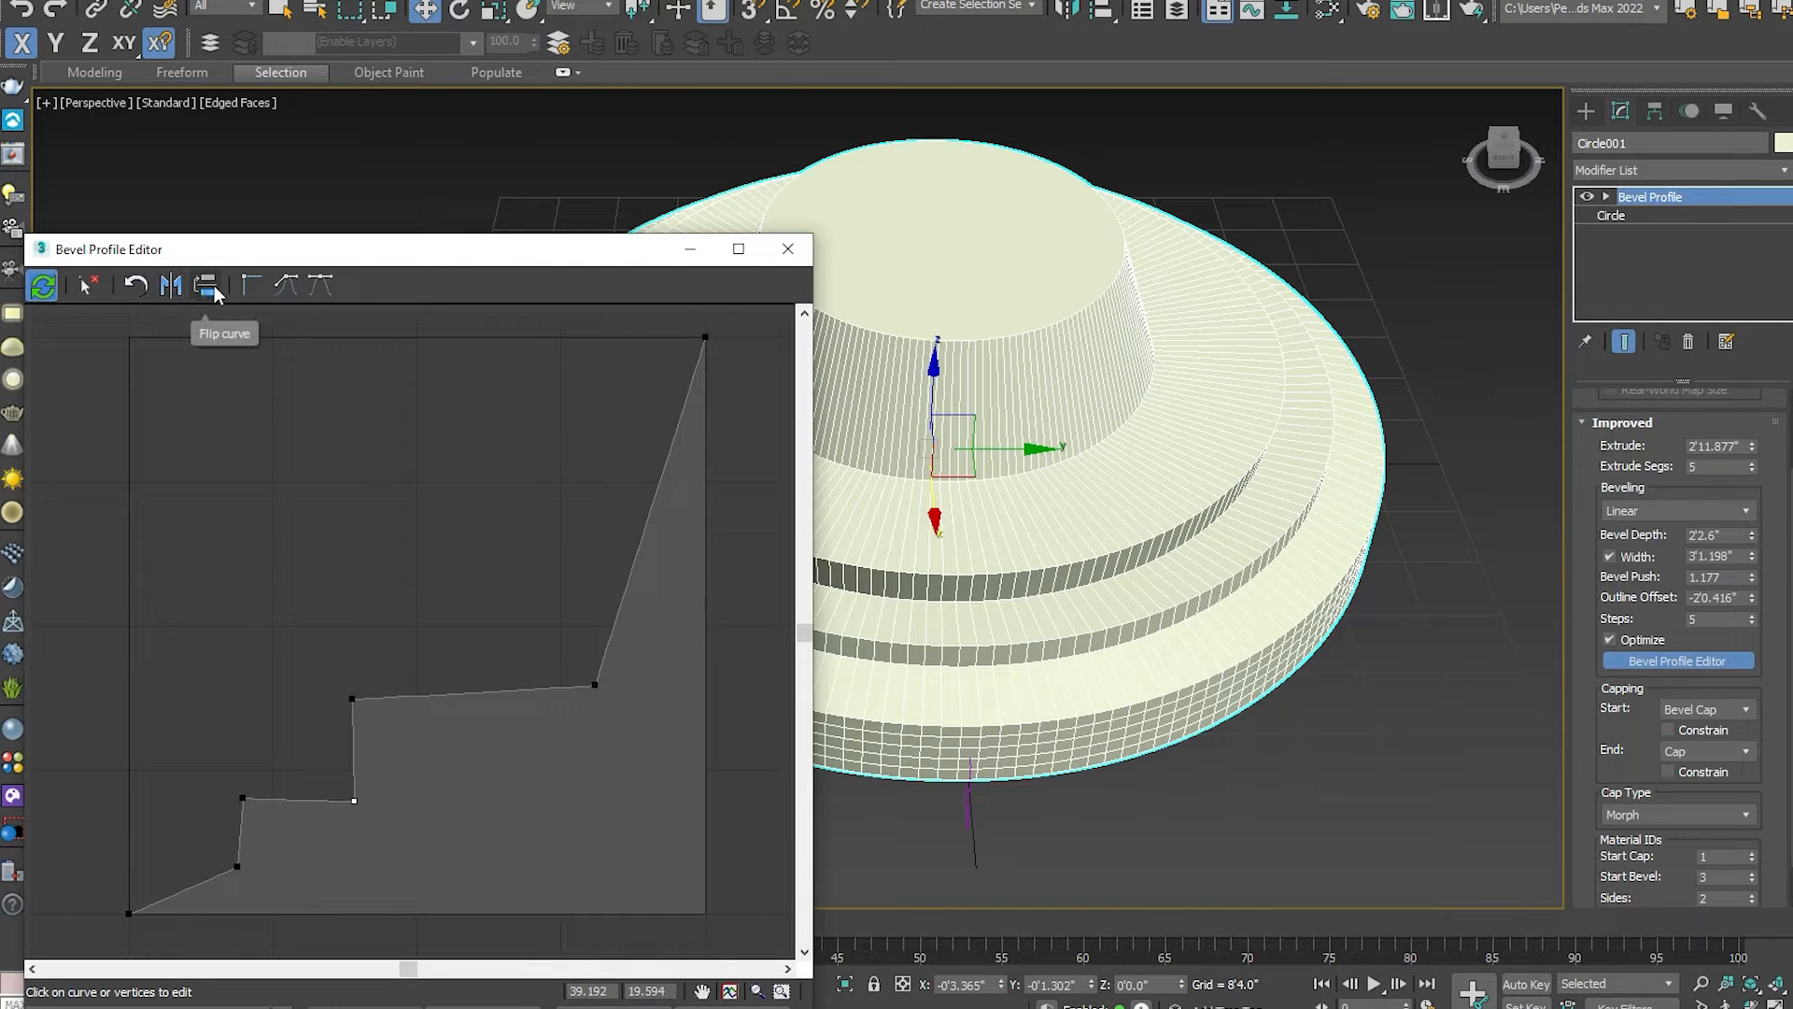
click(211, 289)
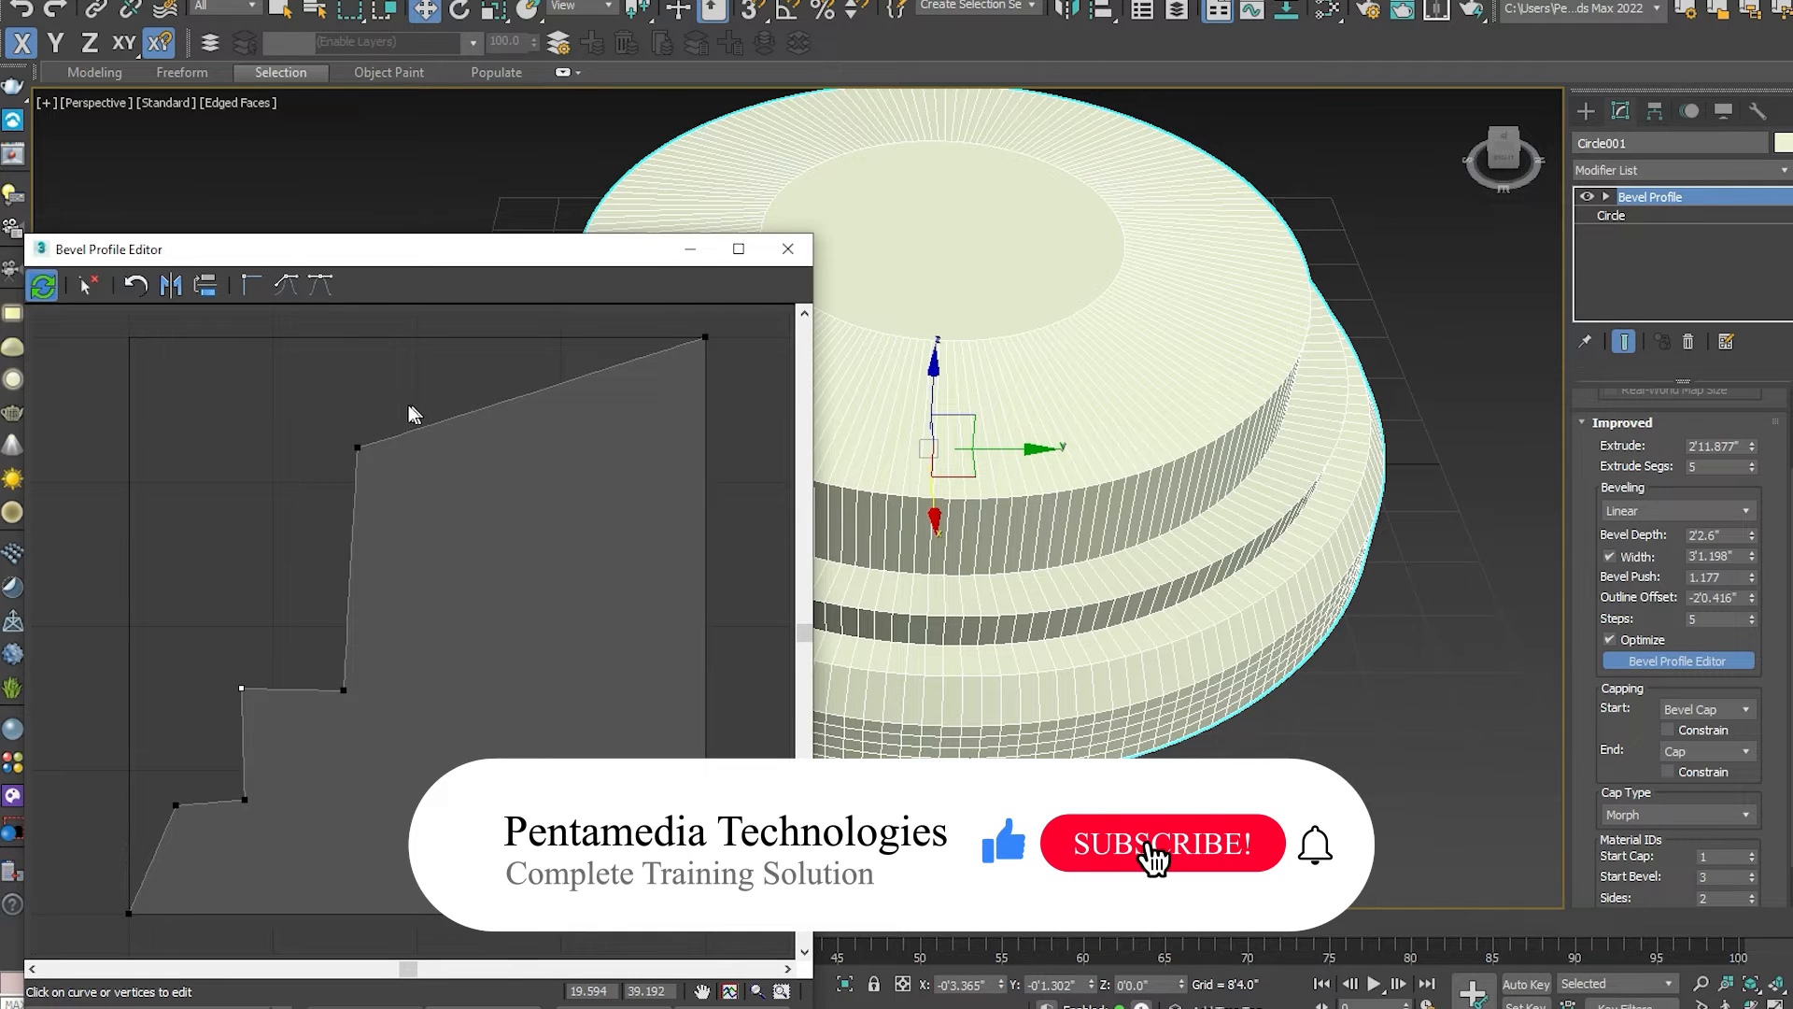
Flip the curve, convert the outer corner at about 80.829, 39.695 to a Bezier Corner, and bend both adjoining segments with its handles.
click(357, 447)
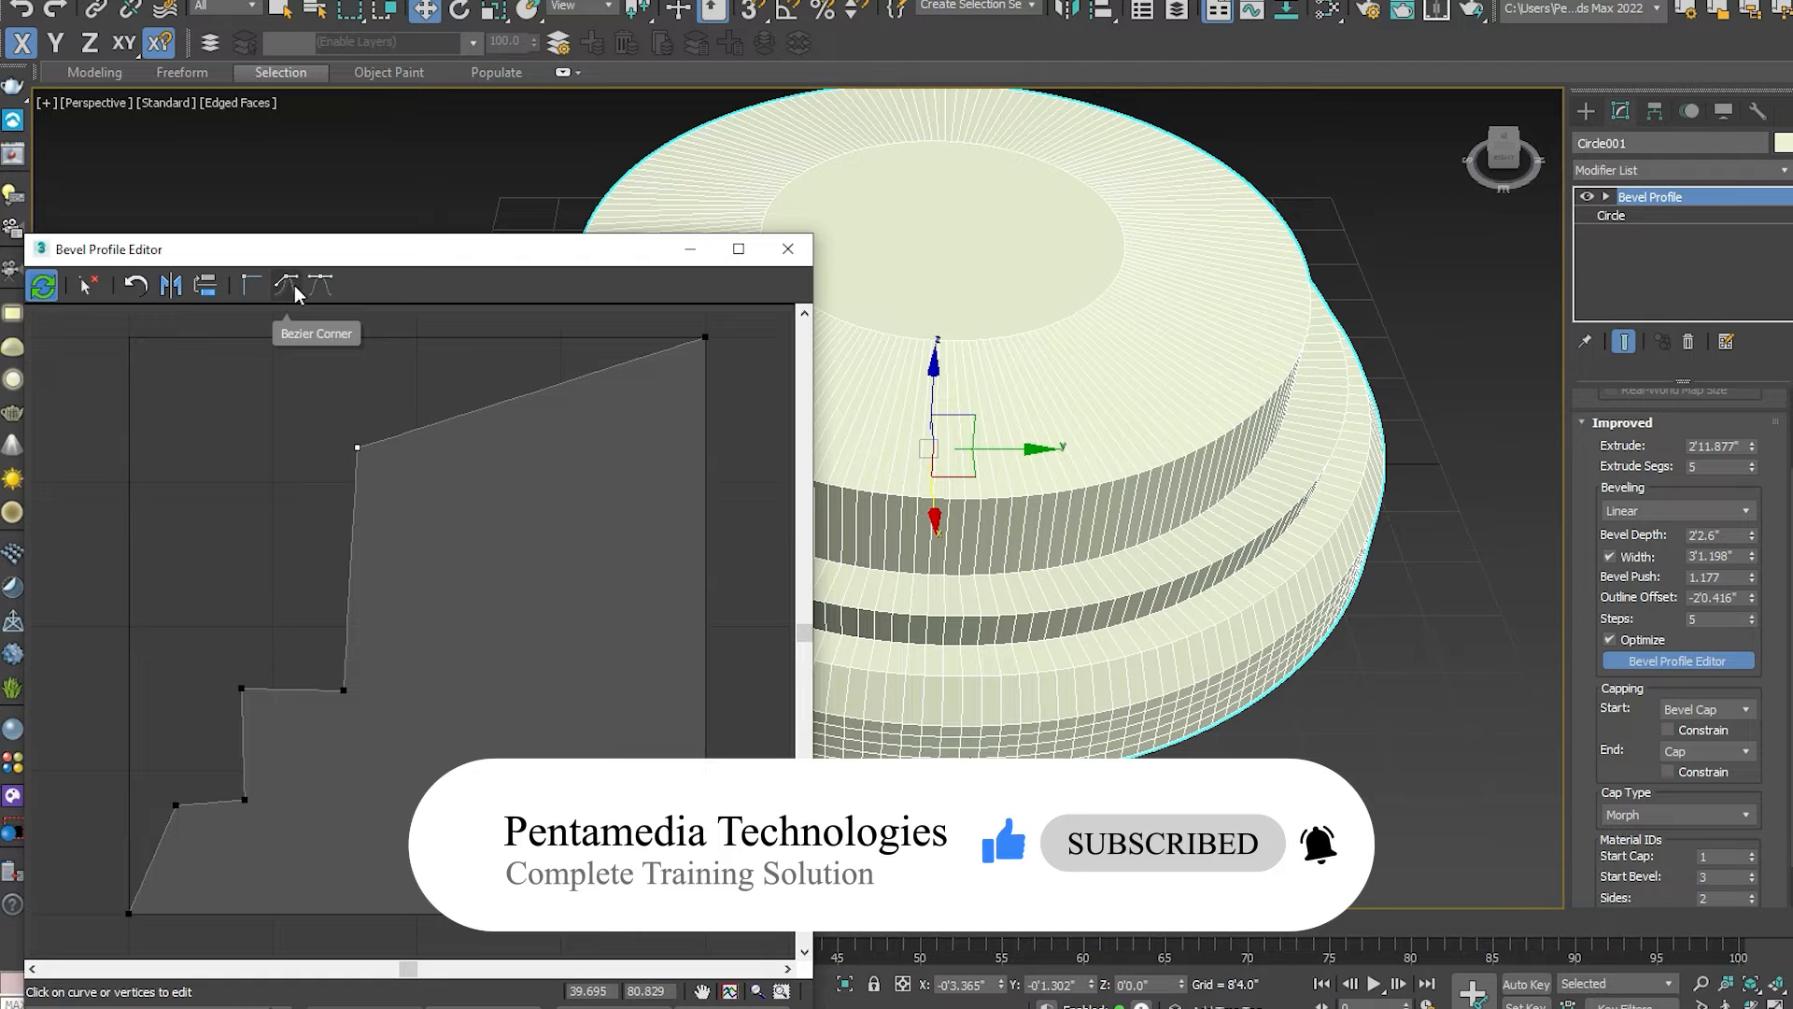
click(203, 286)
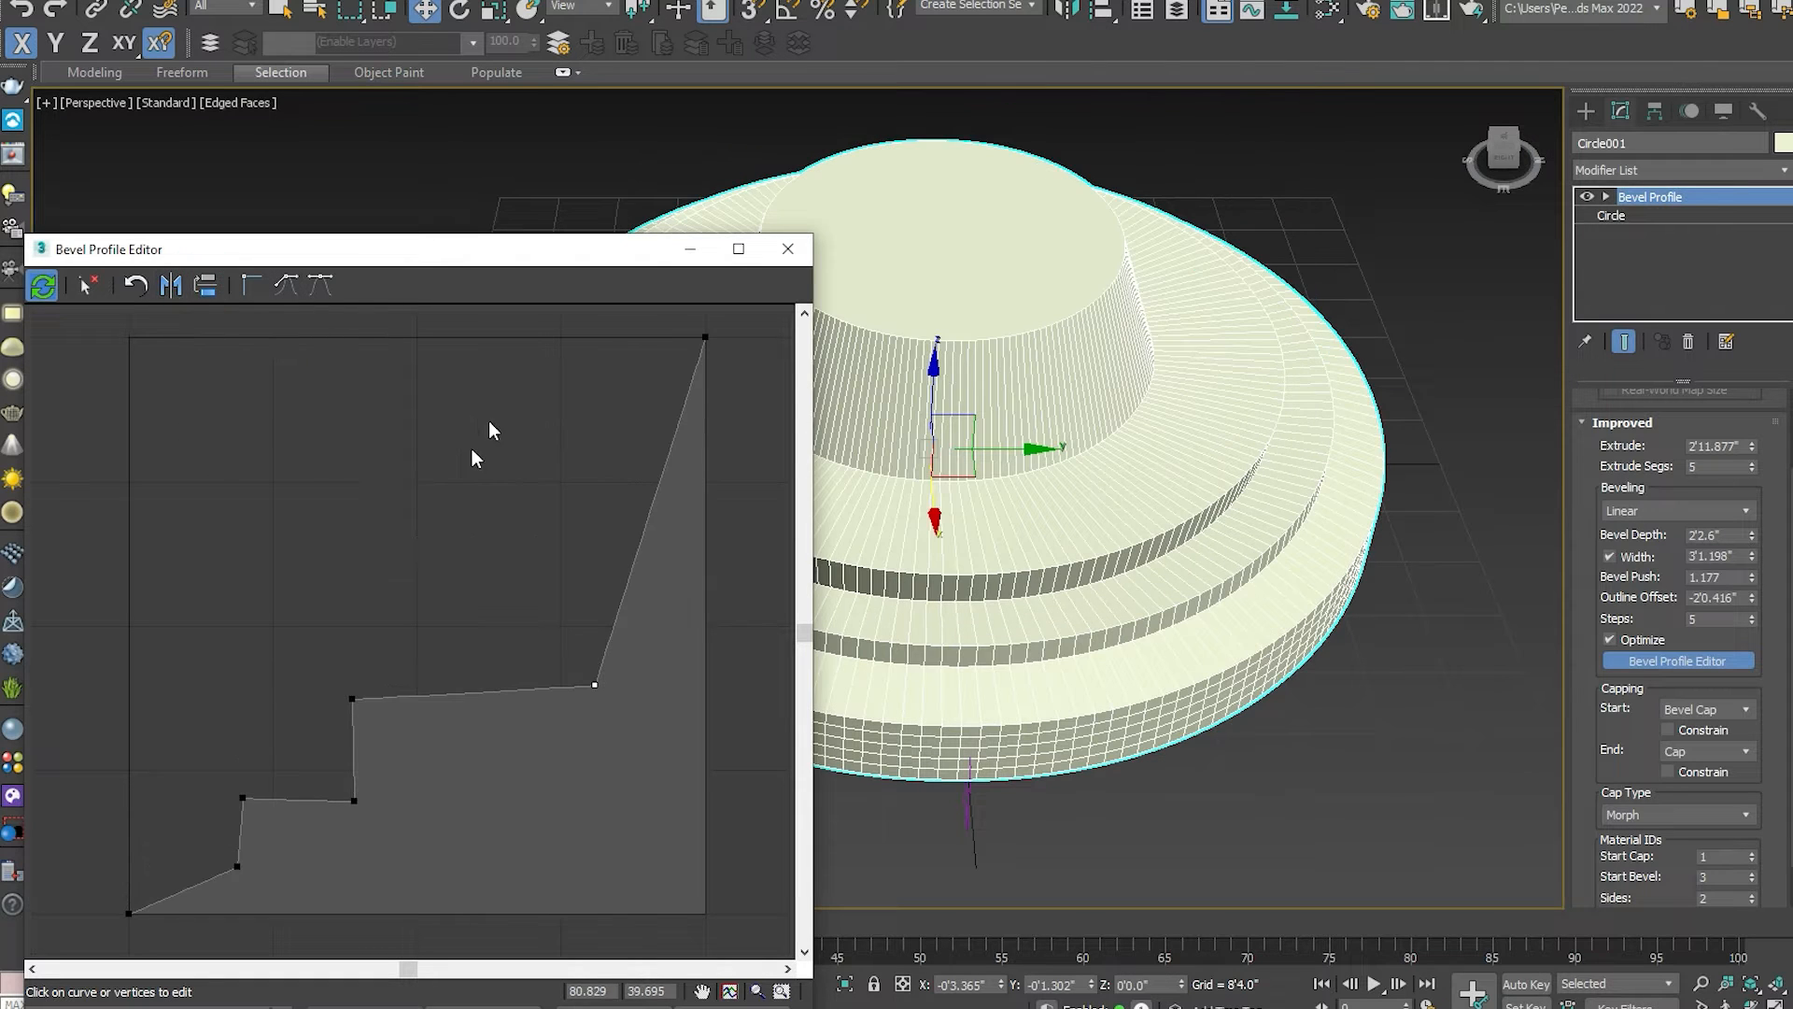
click(288, 286)
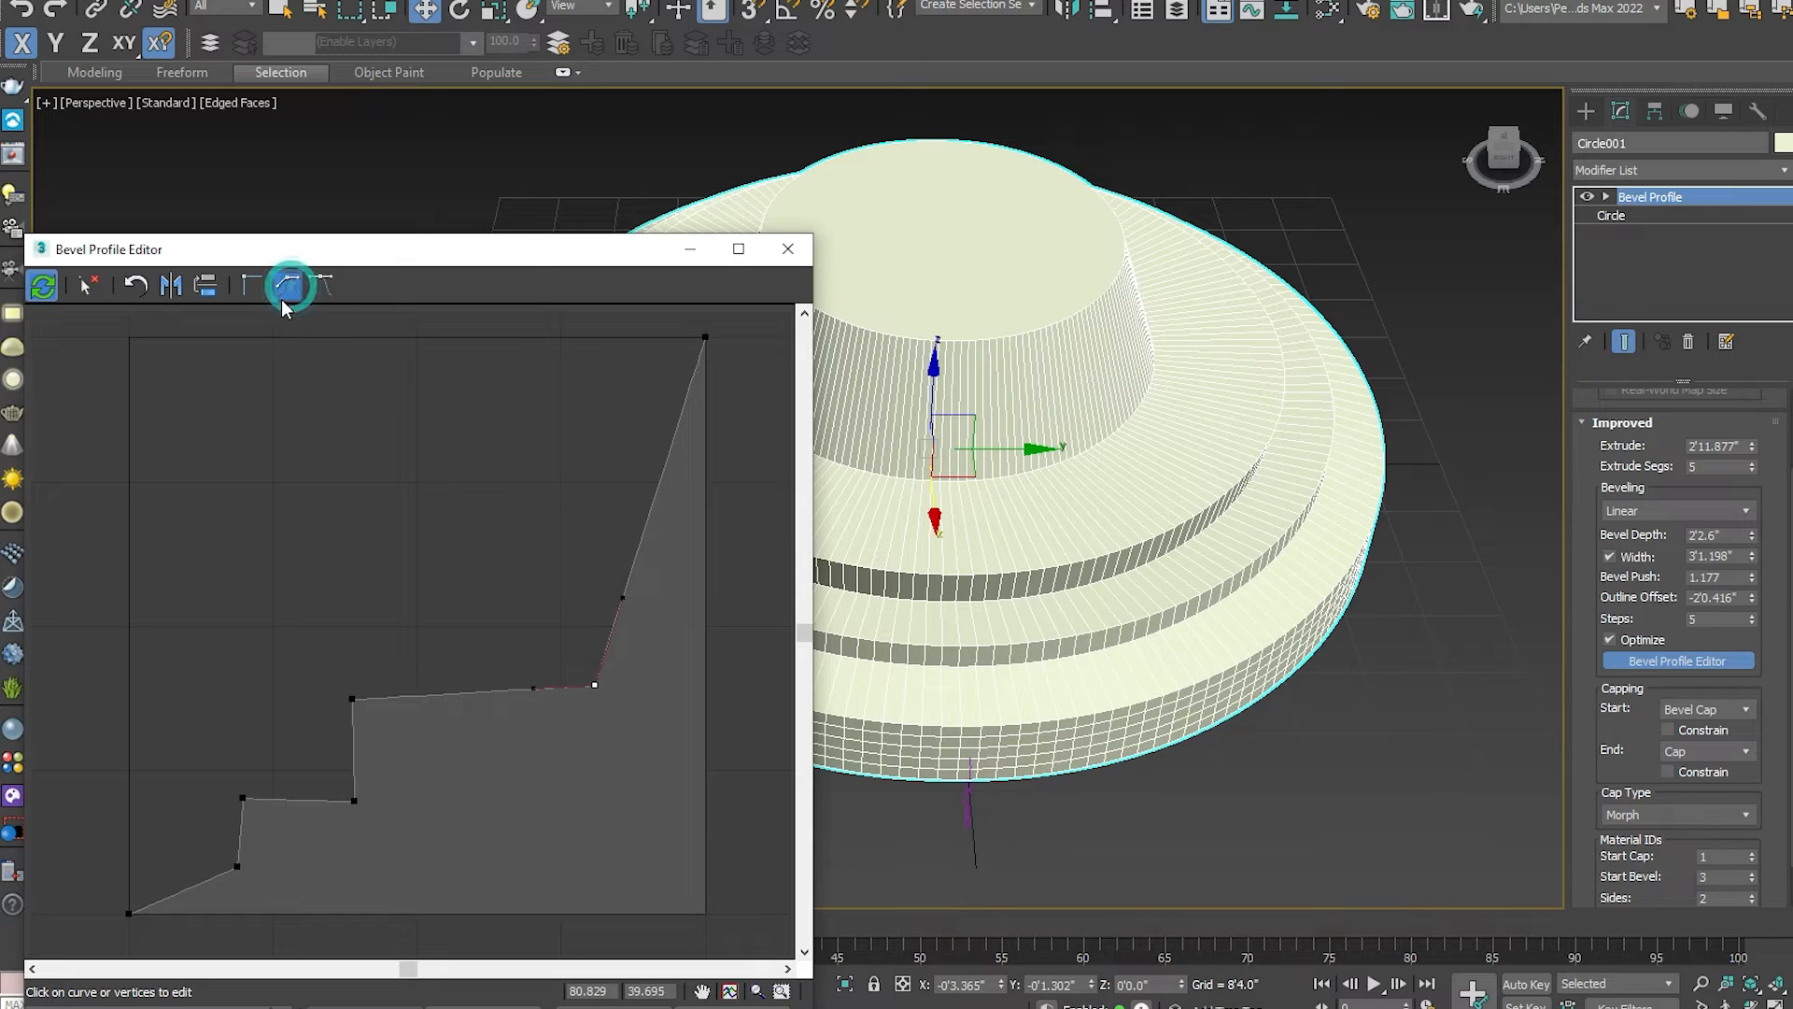
click(596, 686)
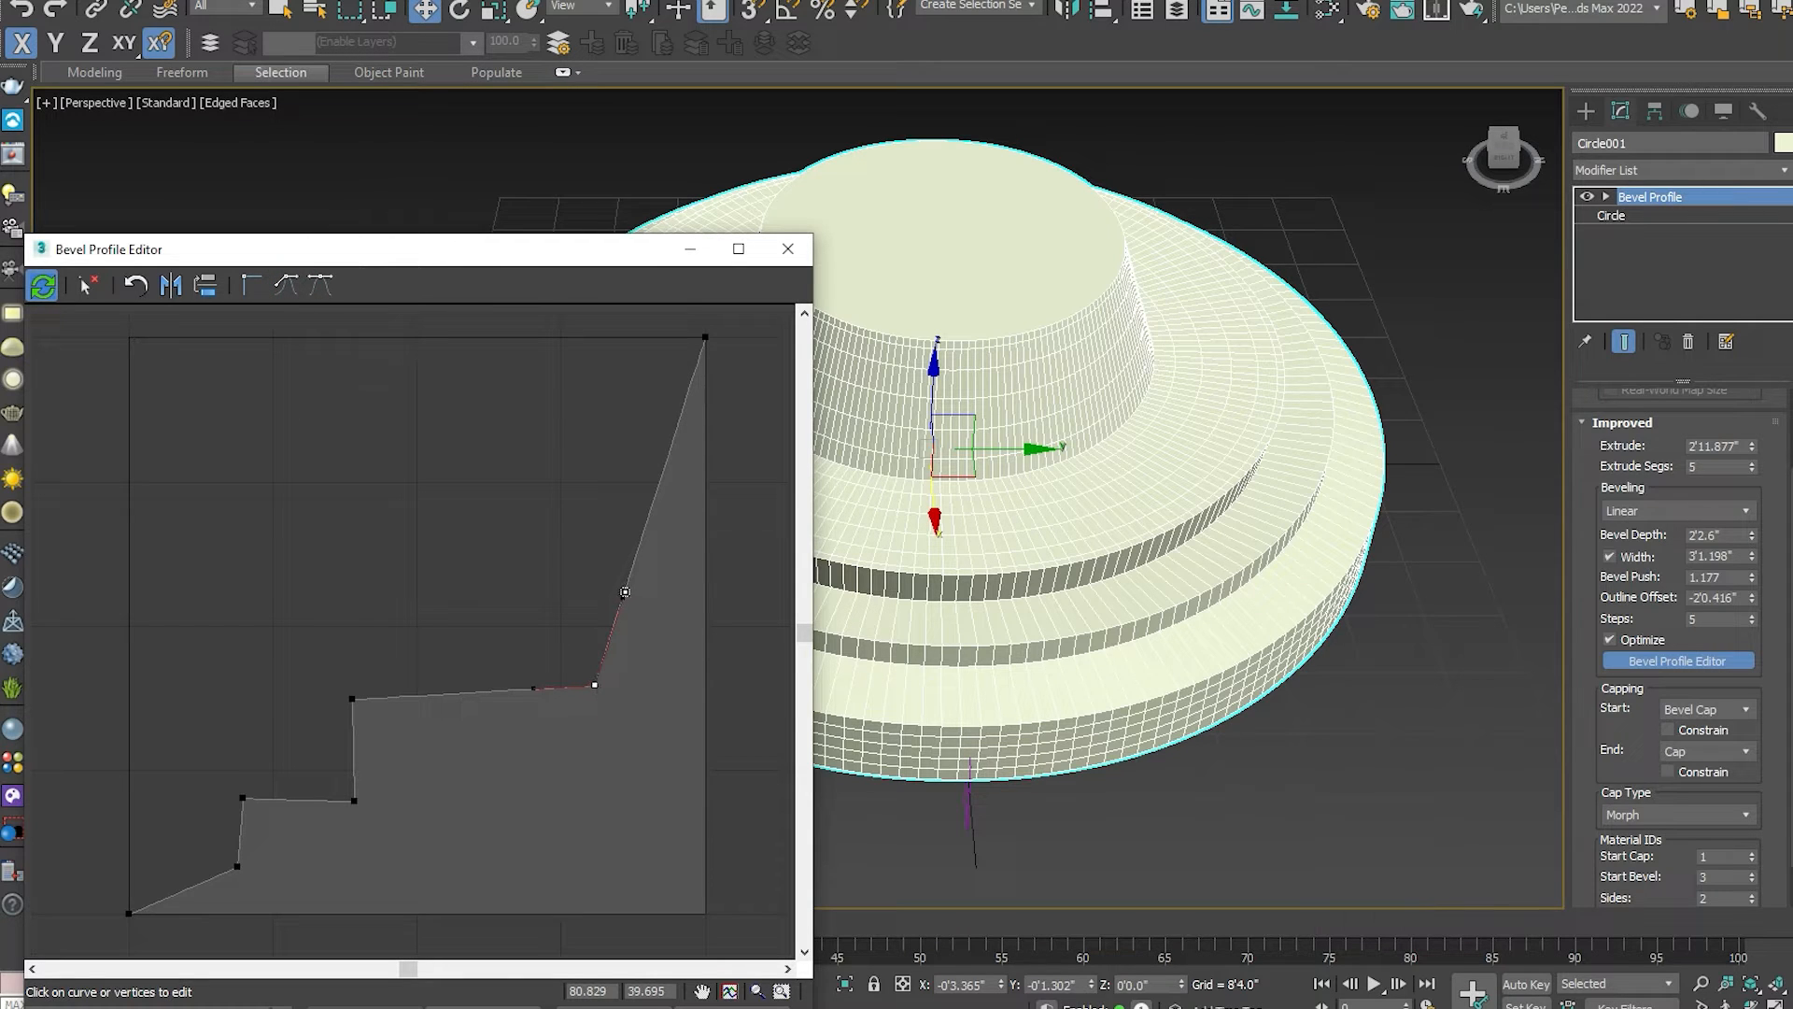
drag(624, 600, 676, 620)
drag(533, 688, 465, 594)
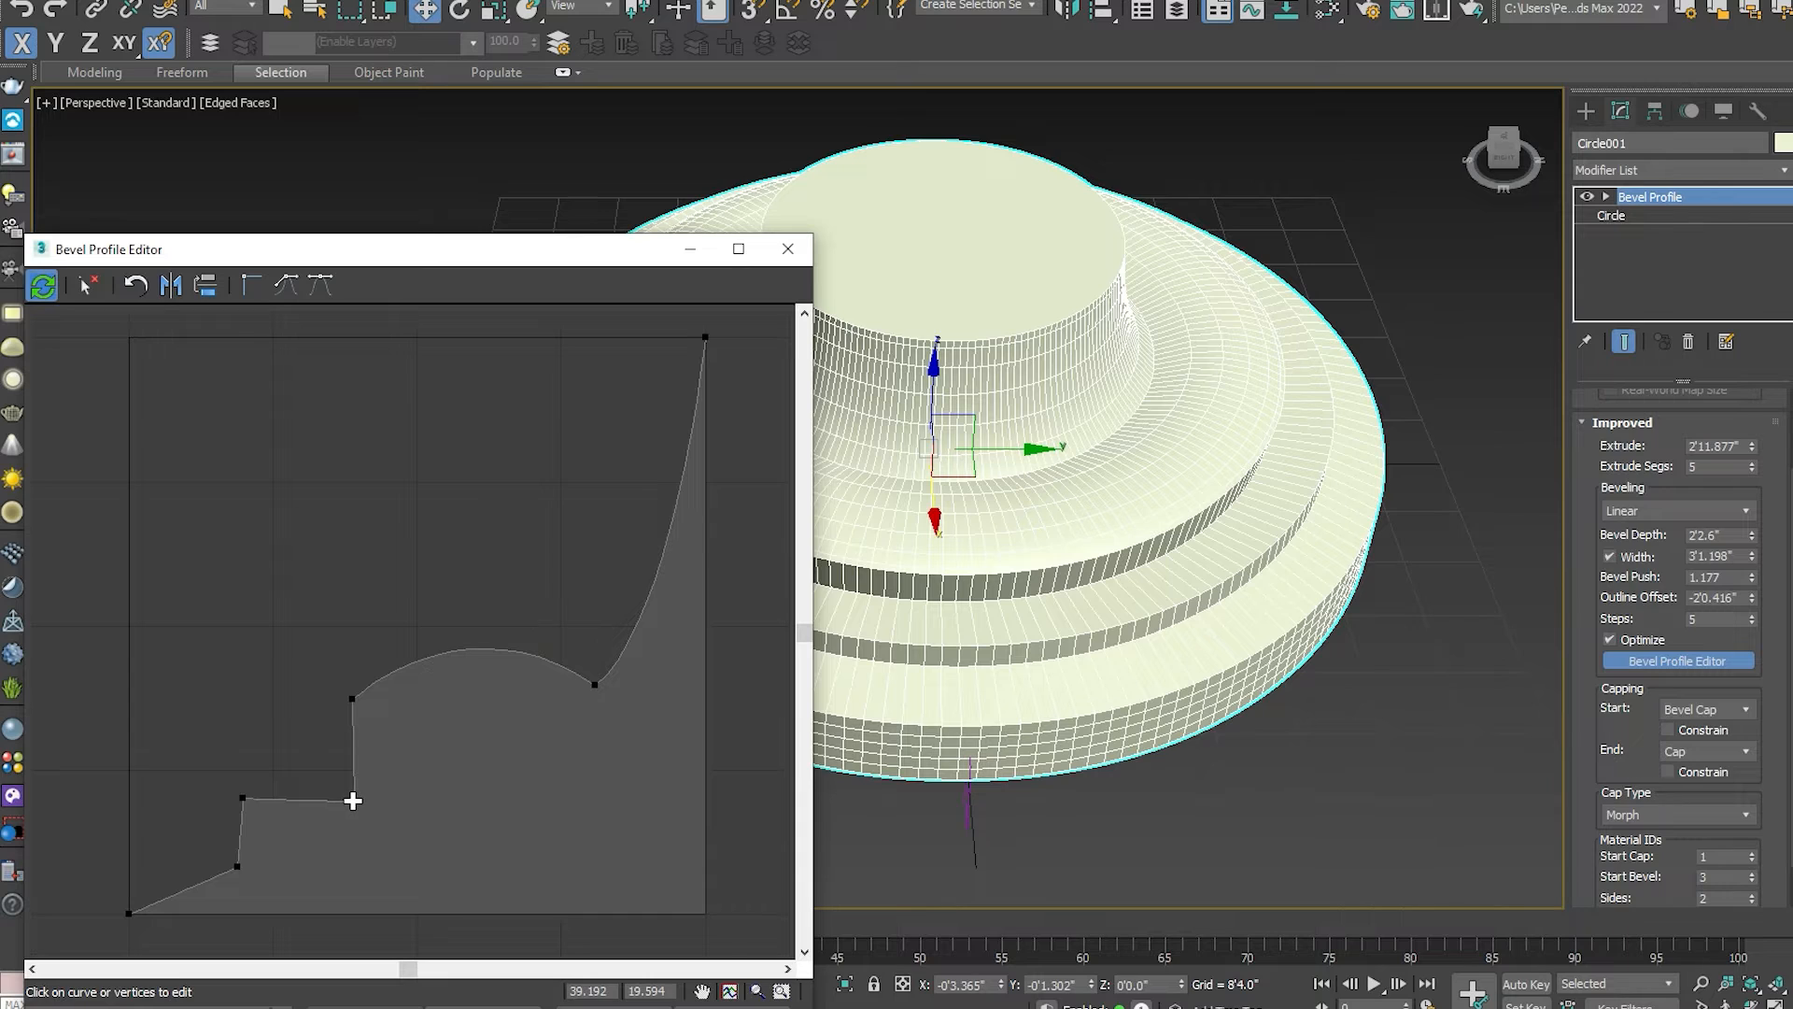
Move the inner step corner to about 32.864, 23.875, convert it to a Bezier Corner, and curve both adjoining segments.
drag(354, 801, 317, 775)
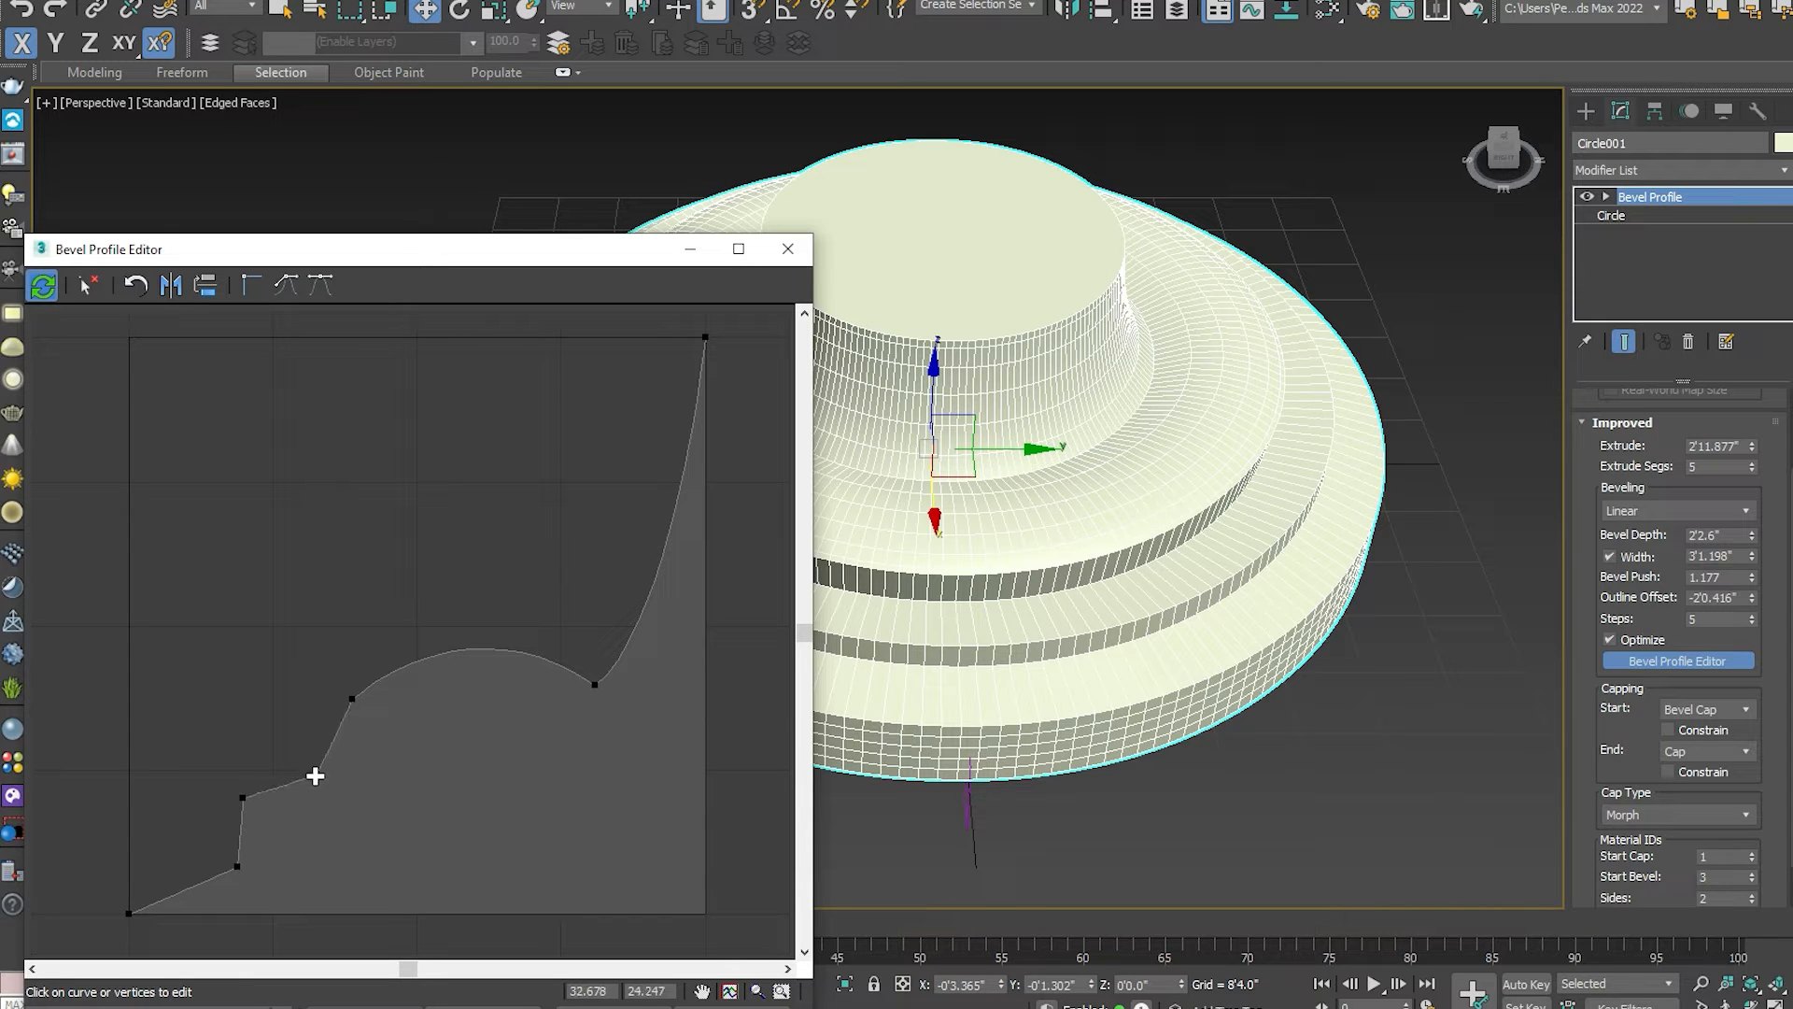
click(295, 284)
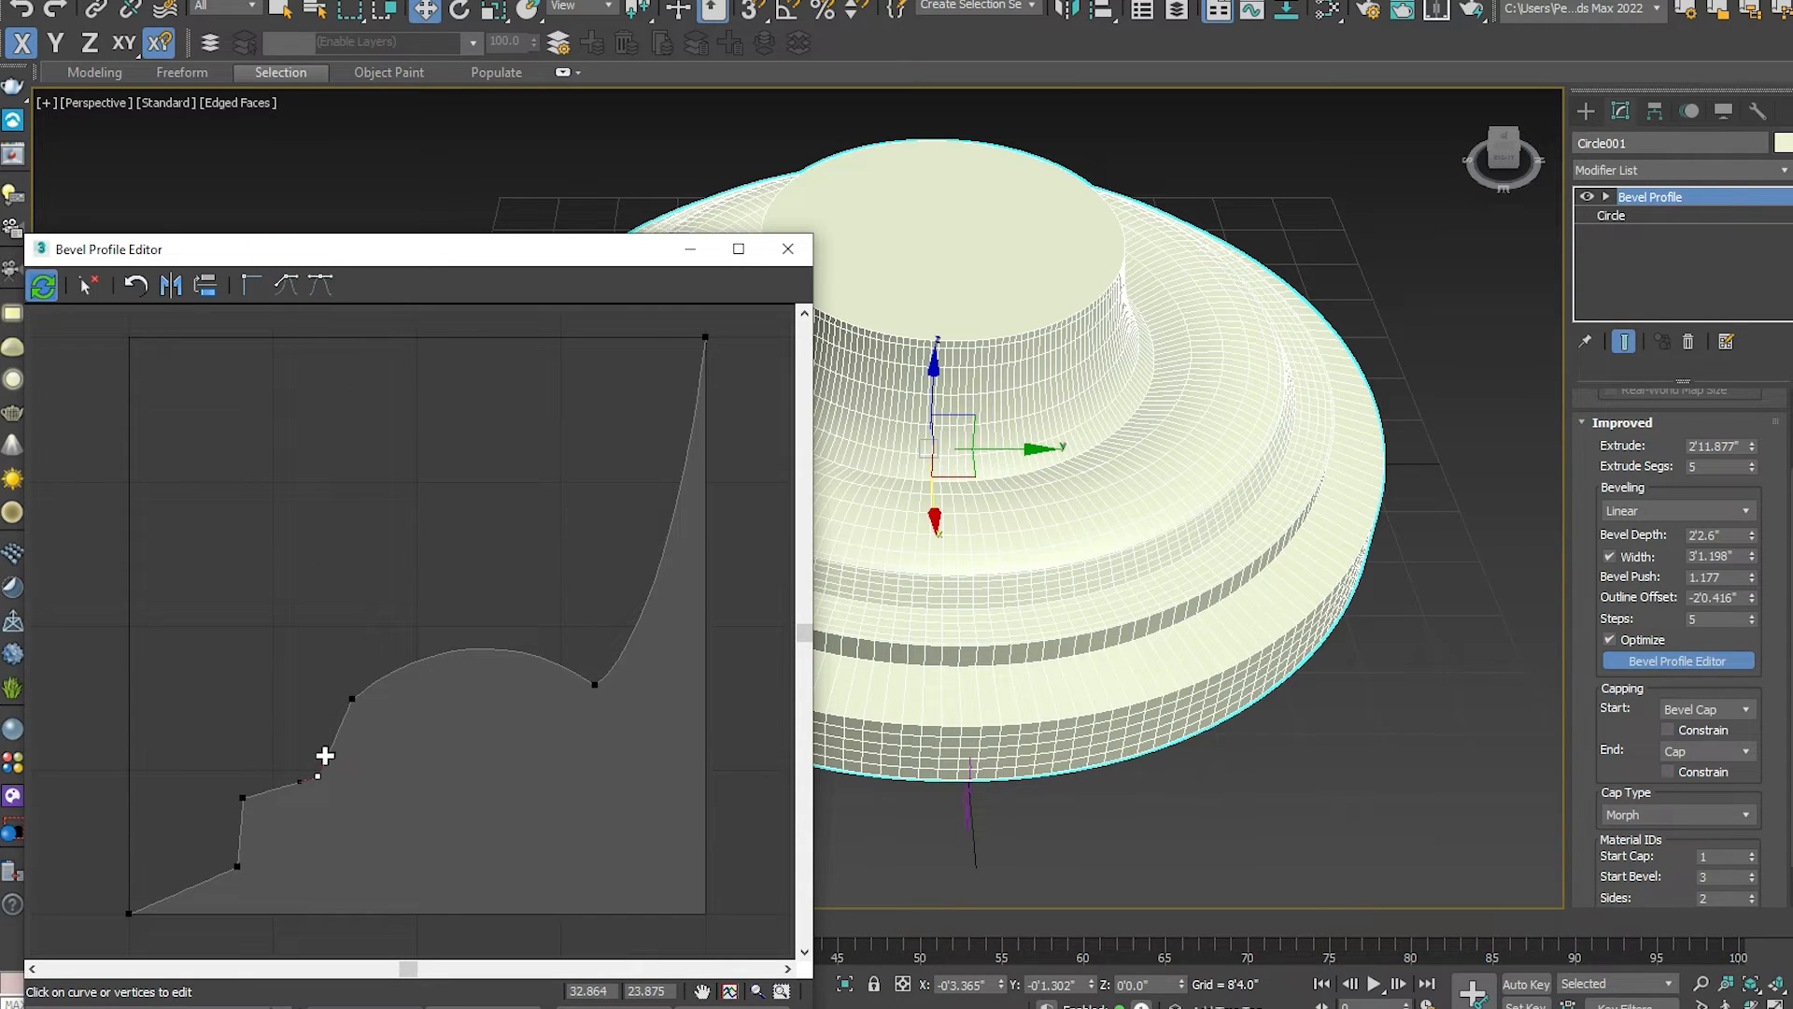
drag(344, 756, 272, 699)
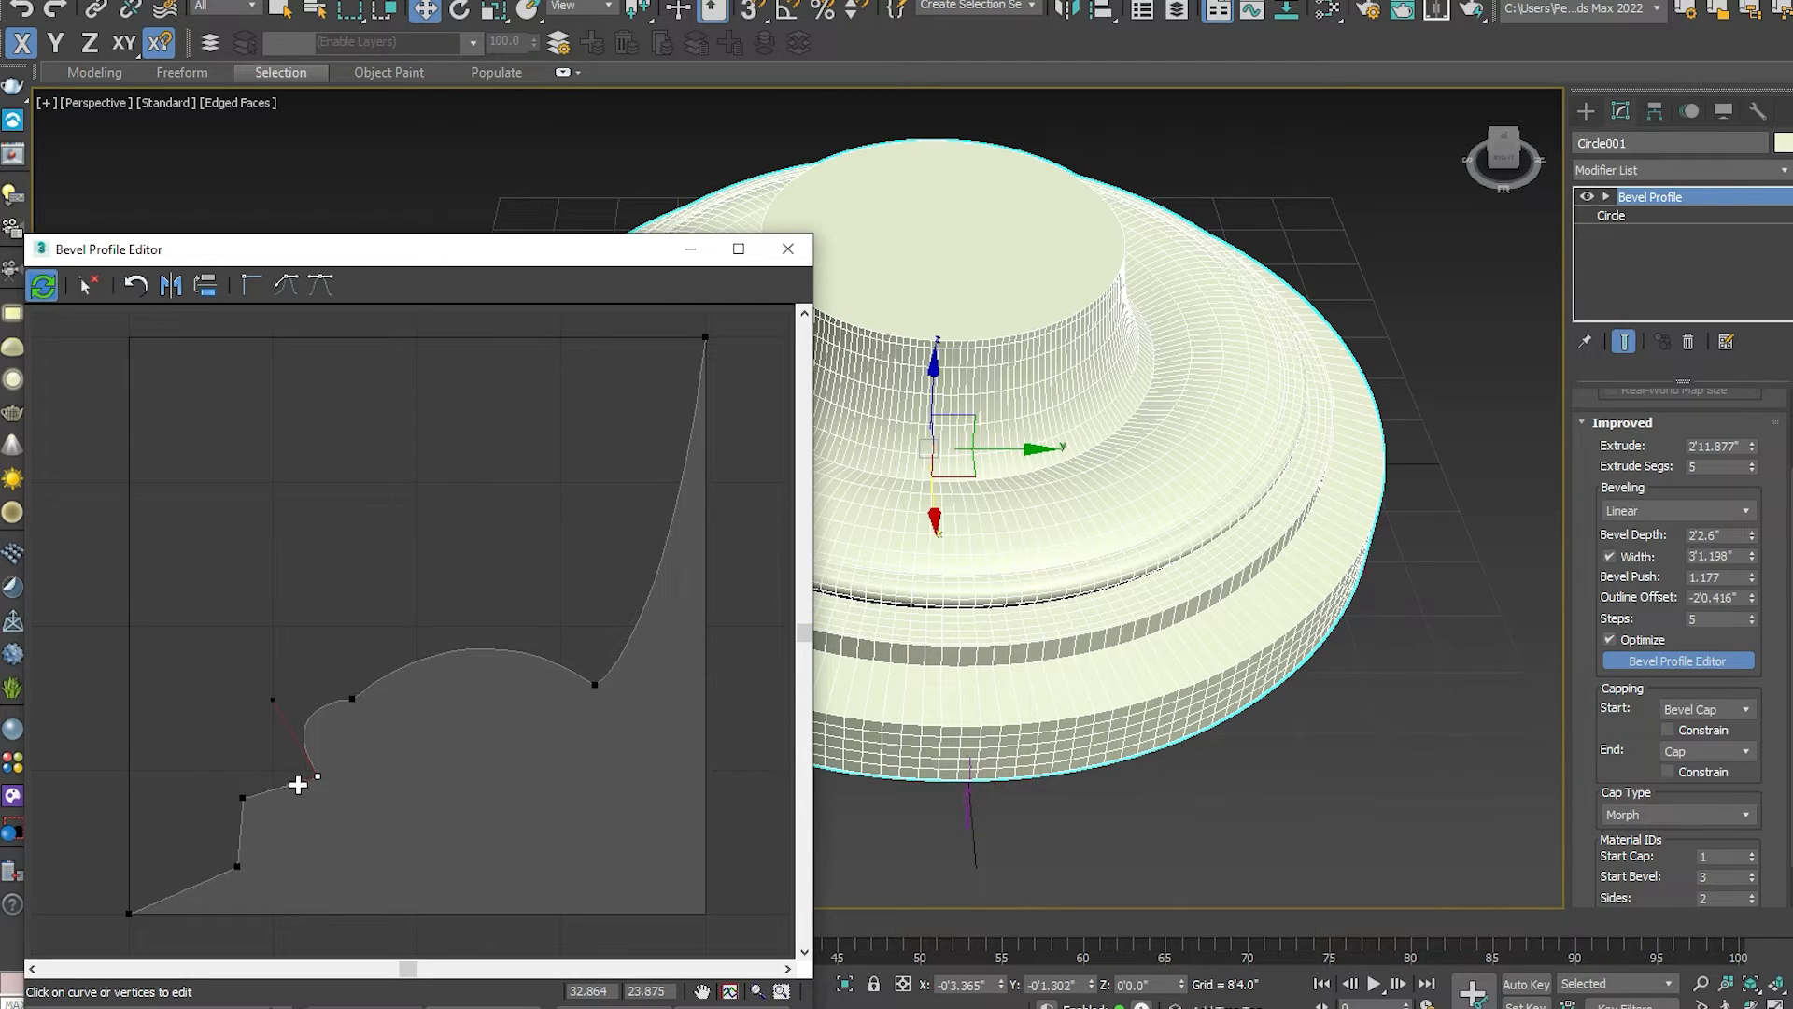
drag(298, 780, 313, 857)
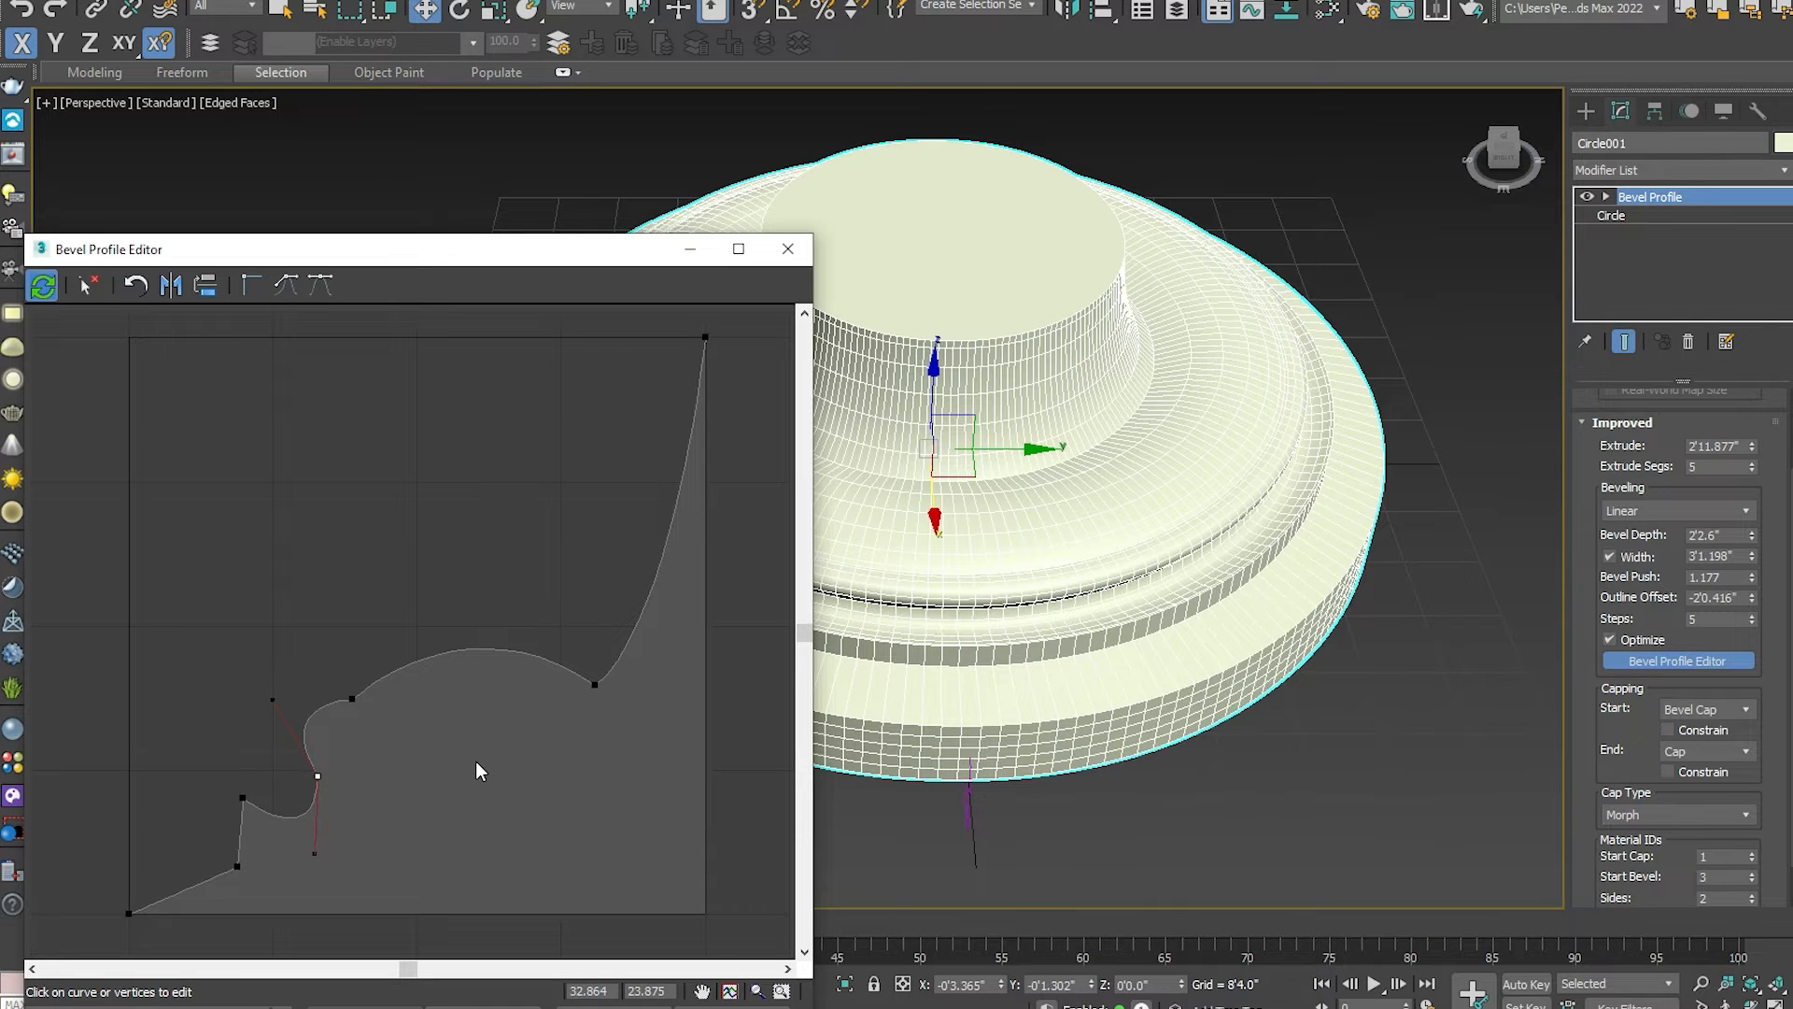
Add a point on the arched segment at about 58.629, 45.973, convert it to smooth Bezier, and adjust it to about 53.418, 51.556.
drag(660, 270, 531, 263)
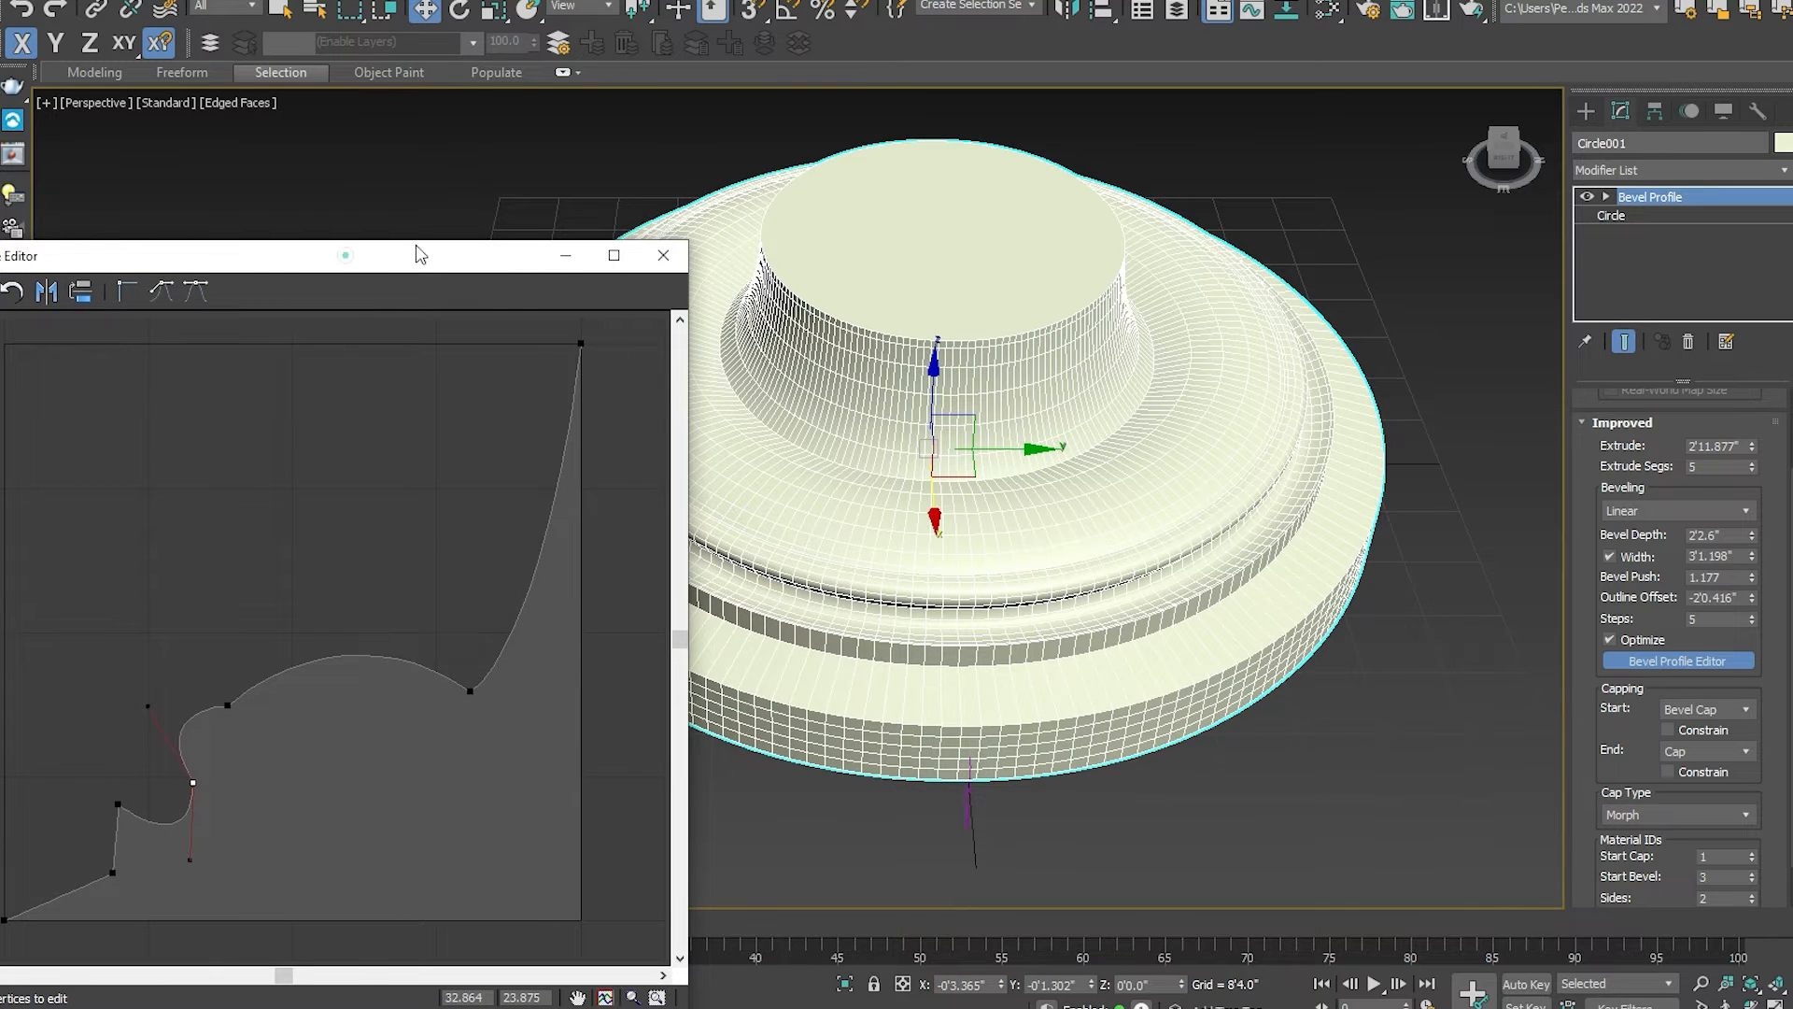
drag(416, 249, 519, 228)
drag(445, 639, 446, 636)
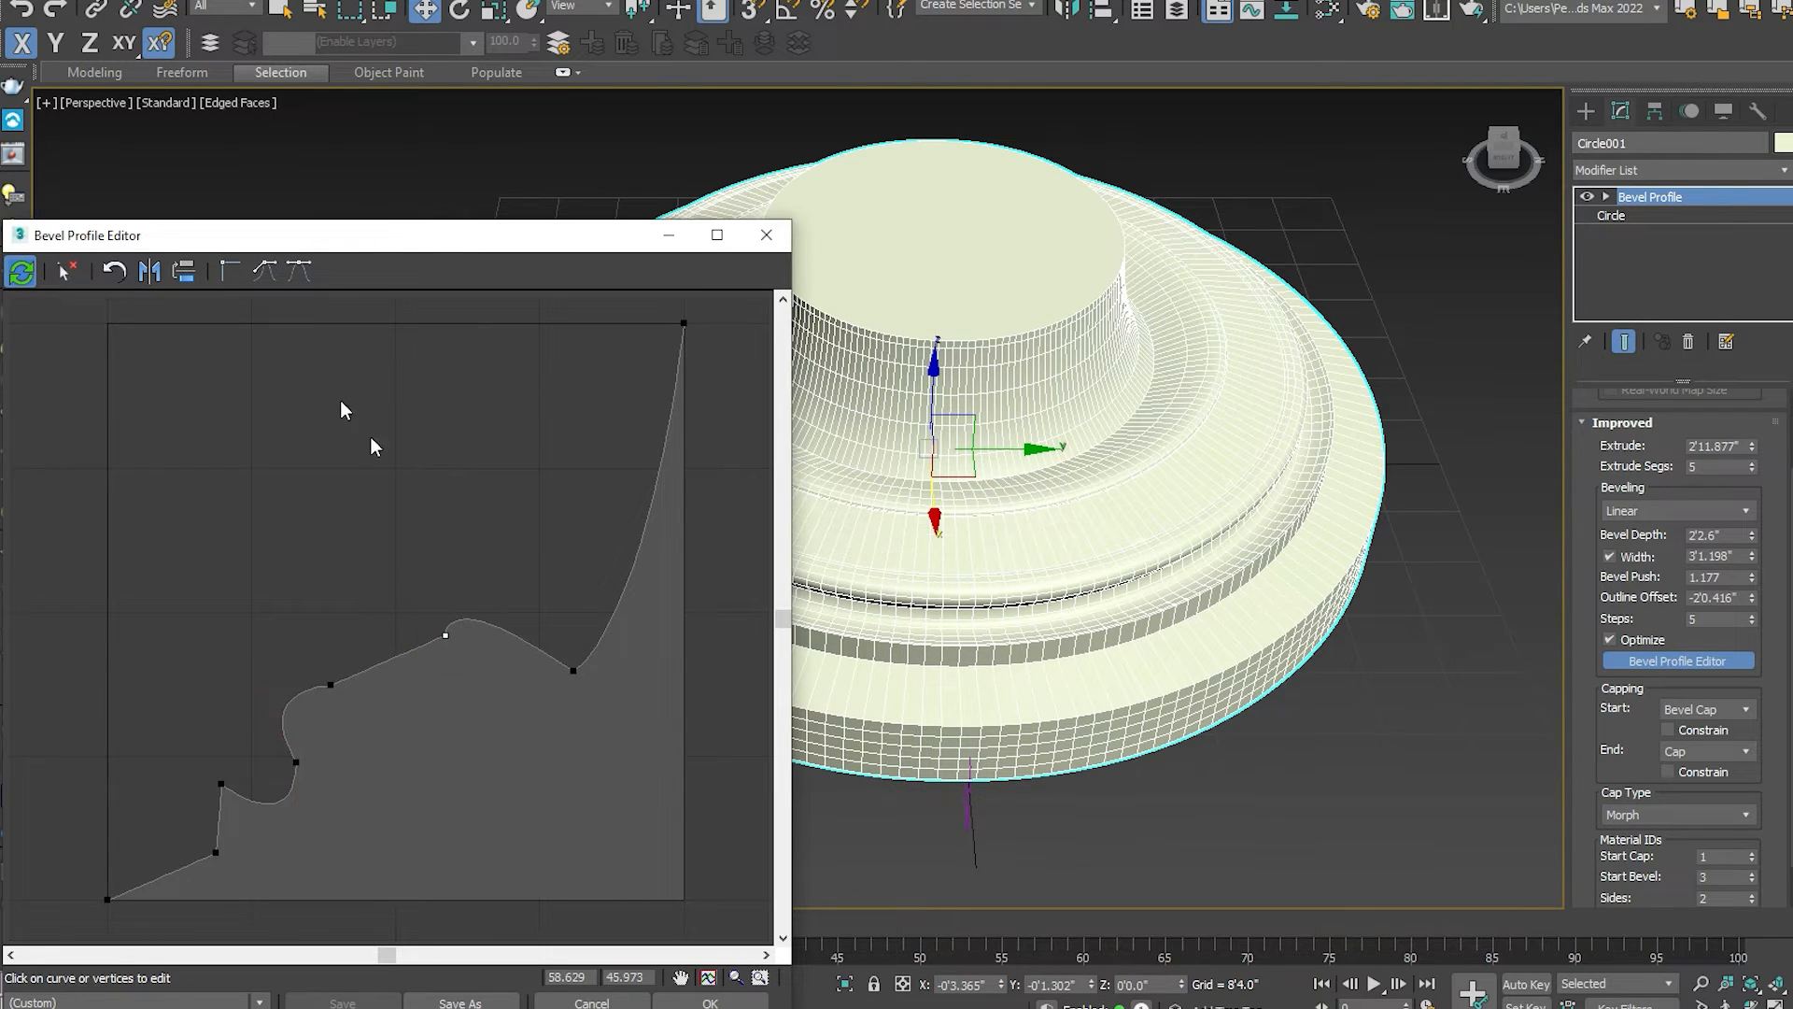
click(299, 275)
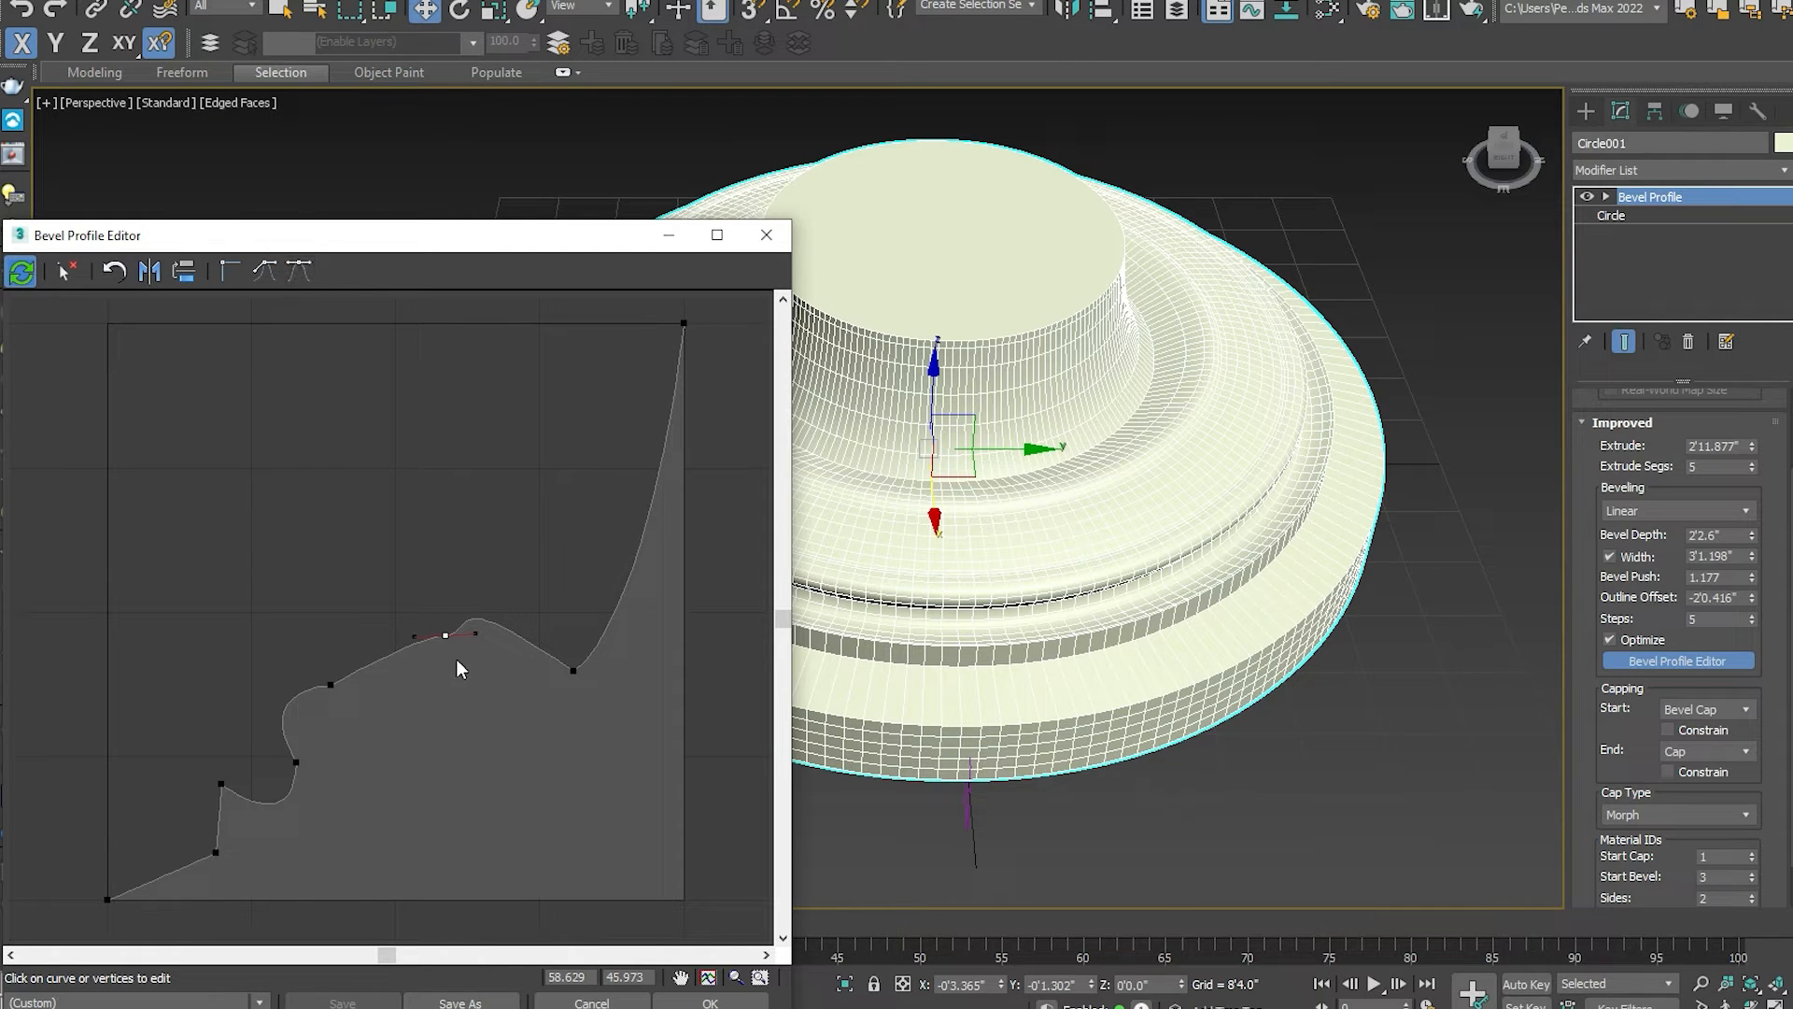
drag(470, 631, 524, 571)
drag(511, 617, 458, 603)
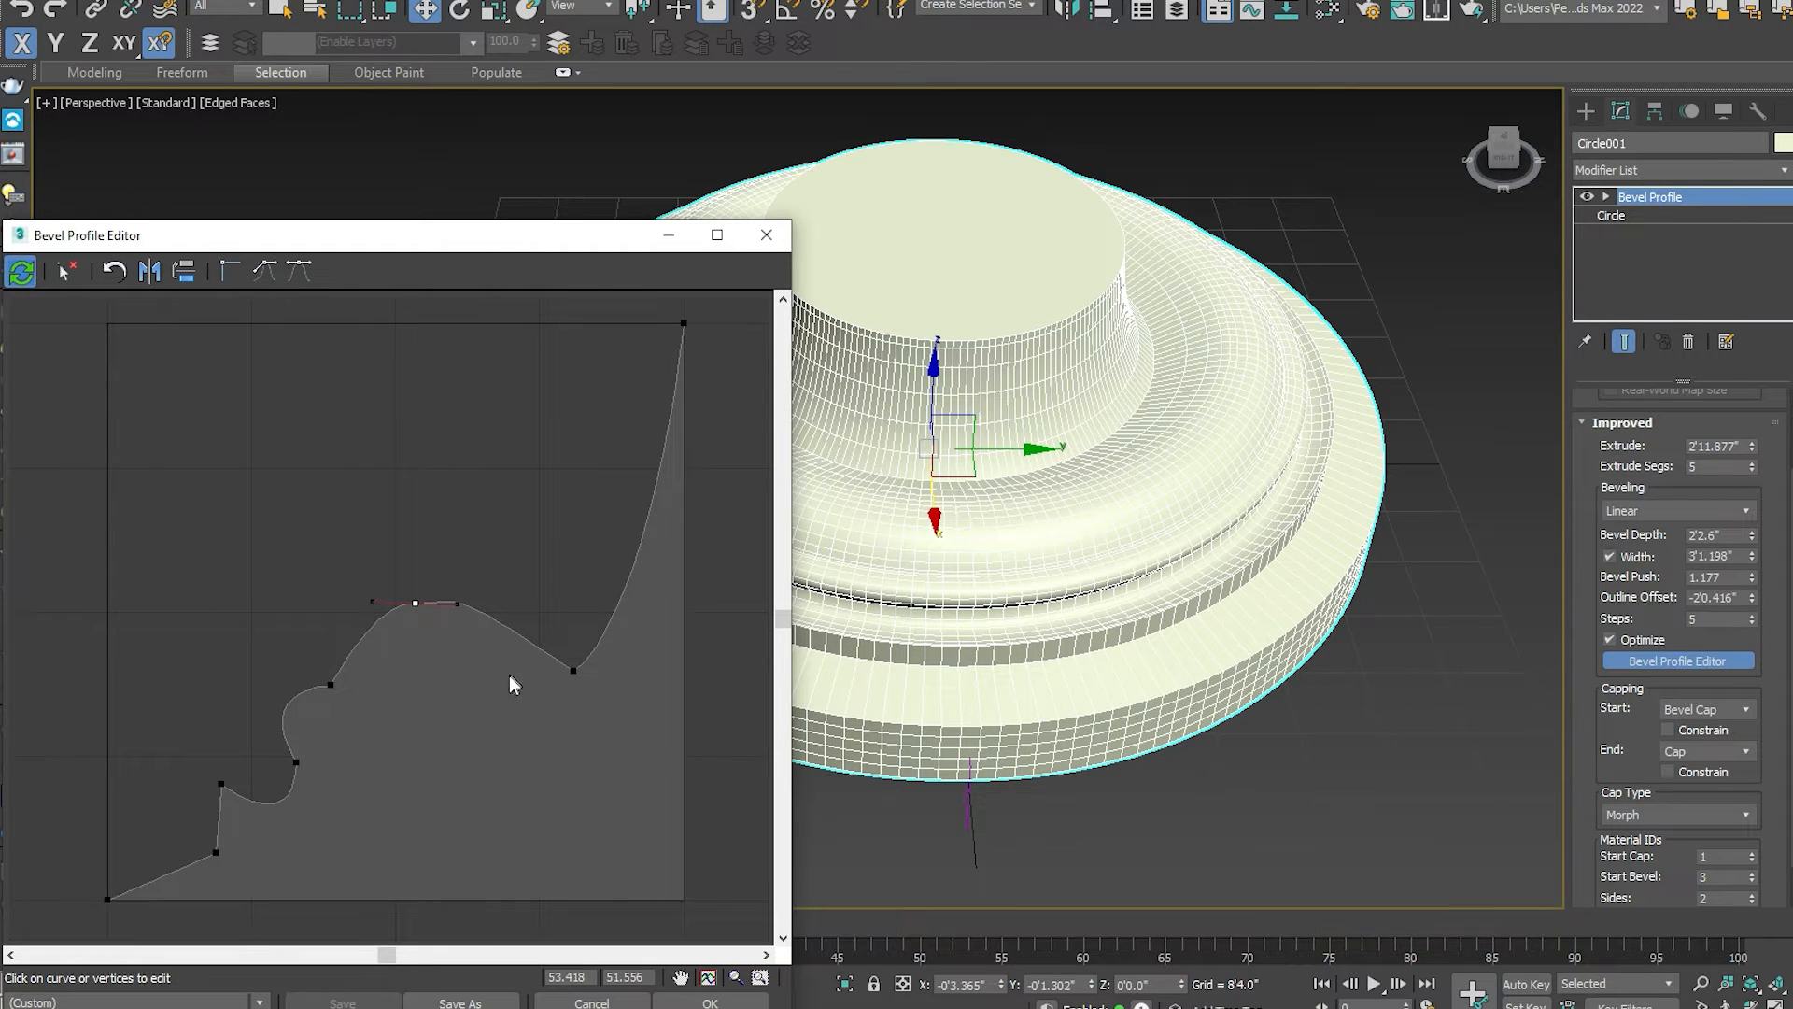
Move the point below the arch to about 43.45, 33.367, shape it as a Bezier Corner, and close the Bevel Profile Editor.
drag(330, 685, 358, 707)
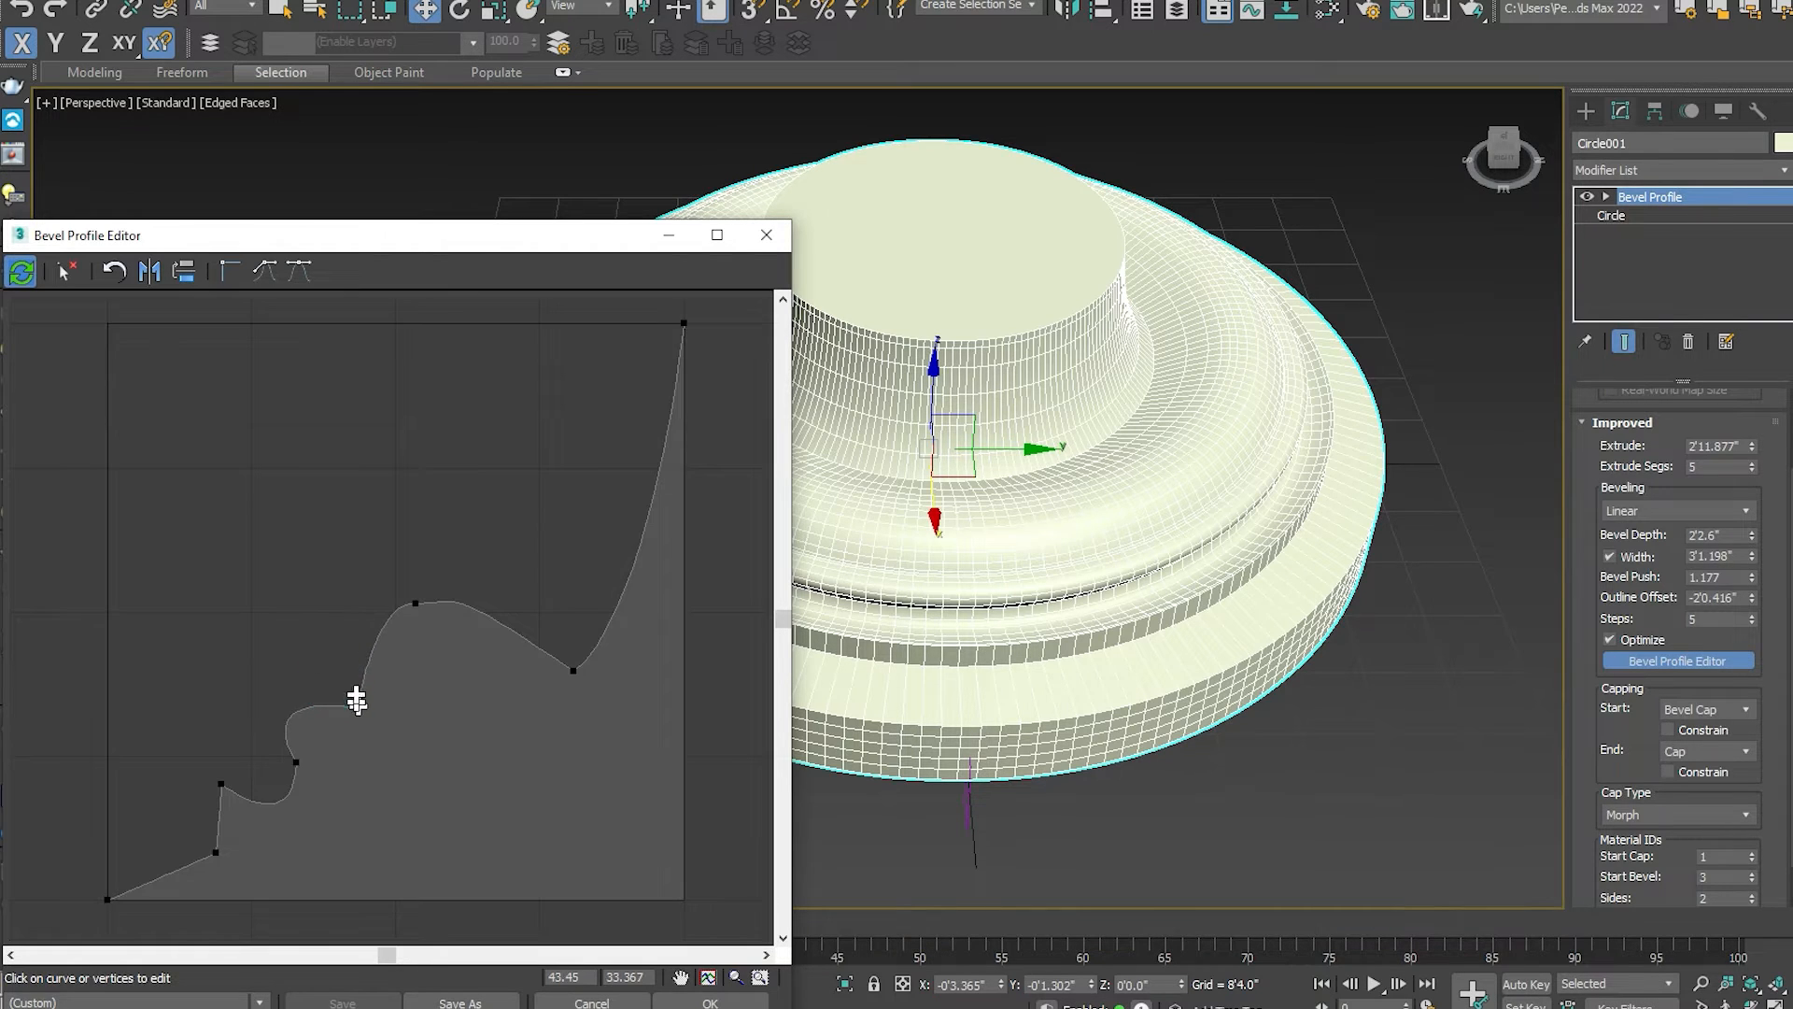
click(266, 271)
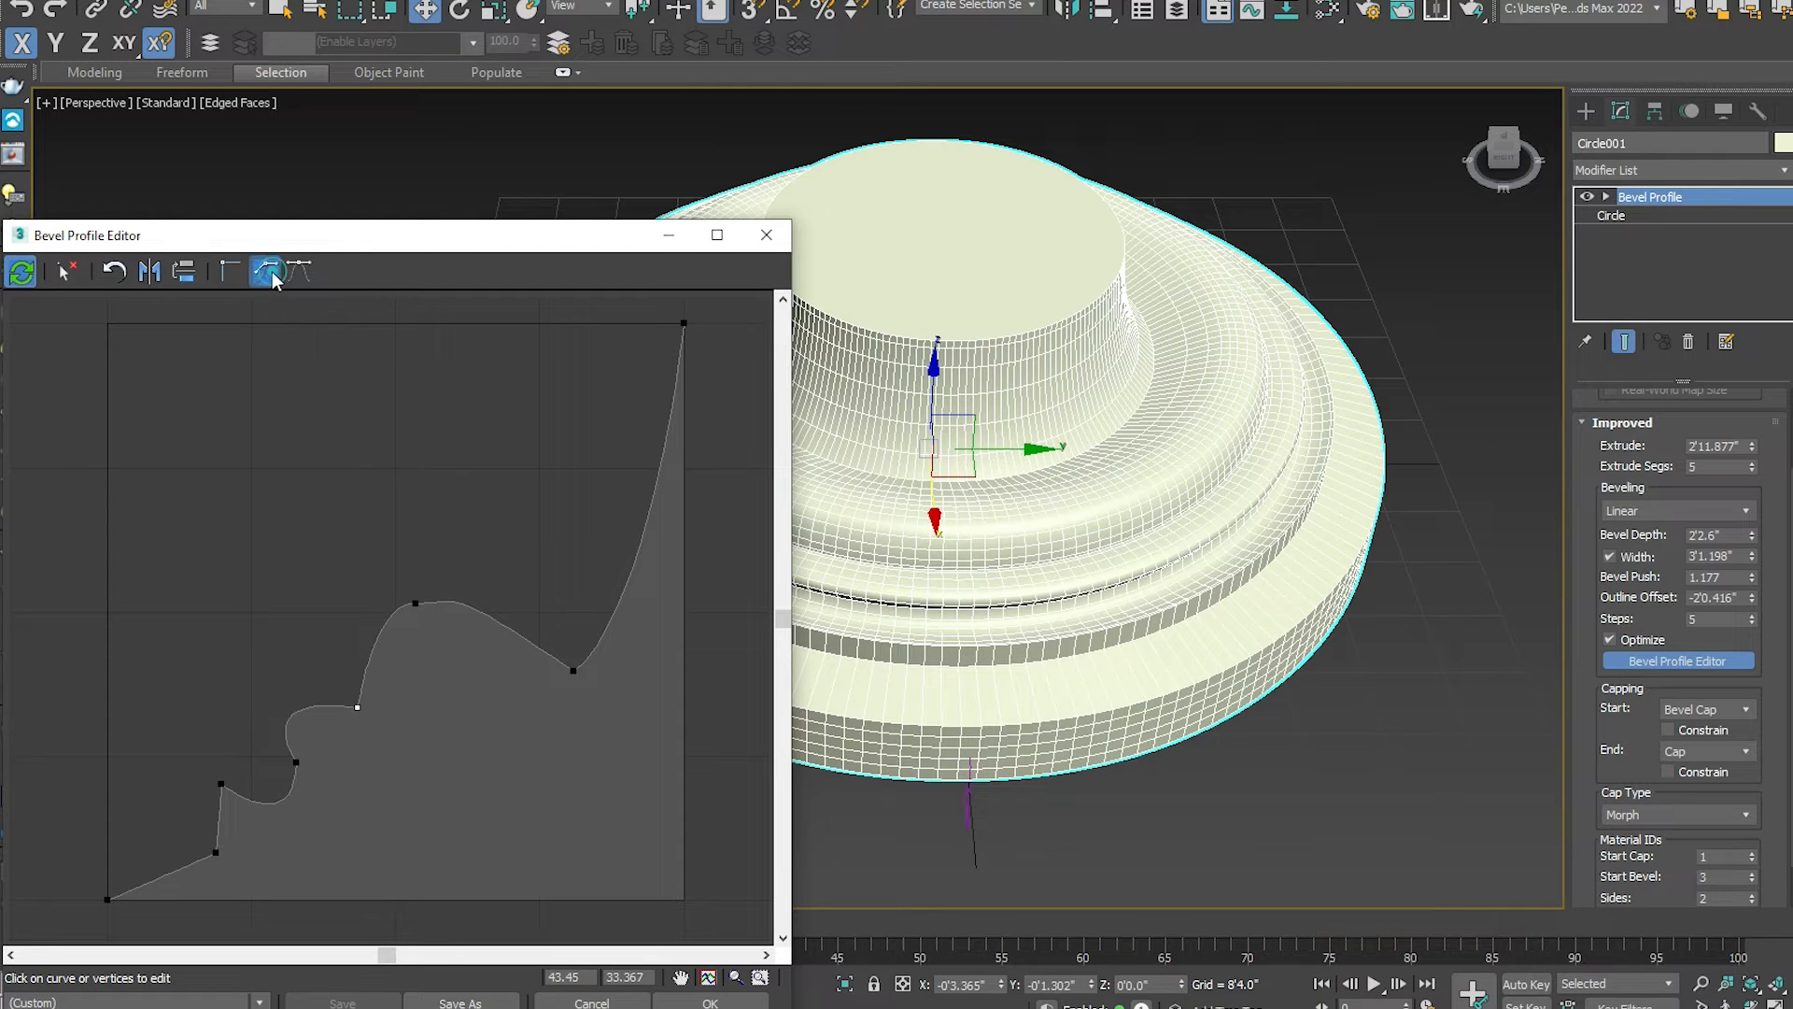
drag(342, 719, 344, 657)
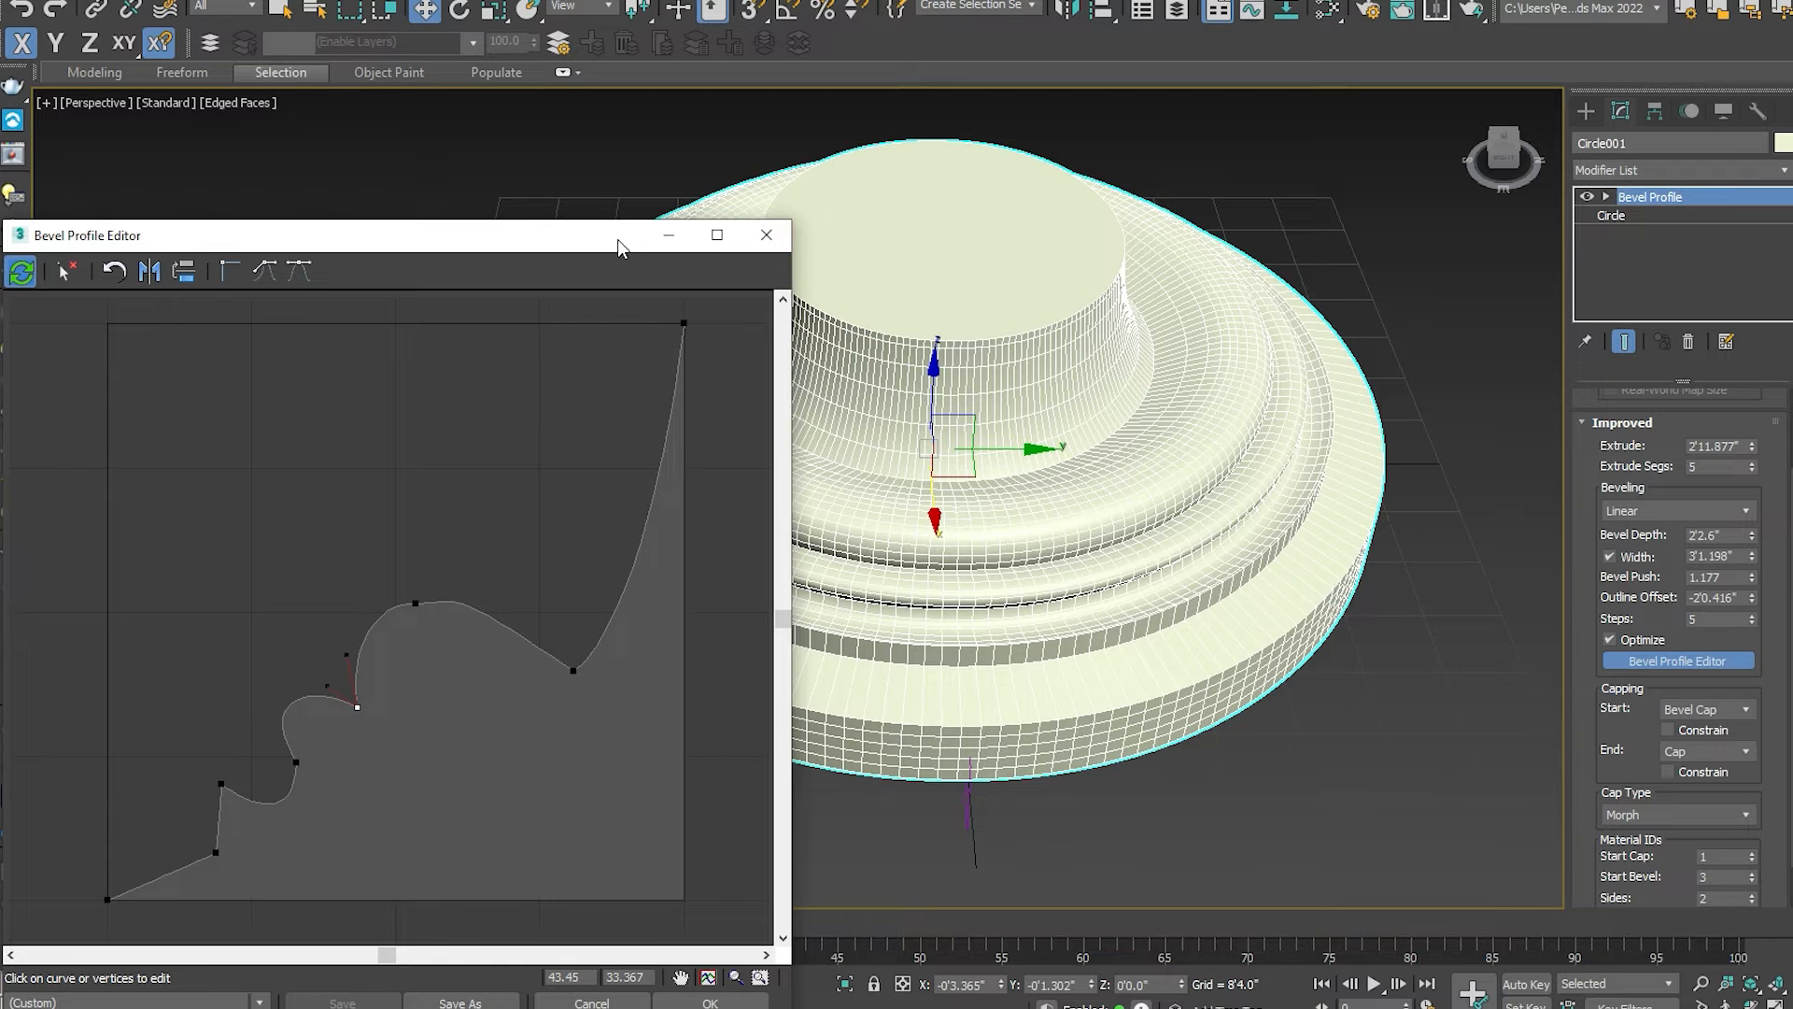
drag(618, 235, 762, 194)
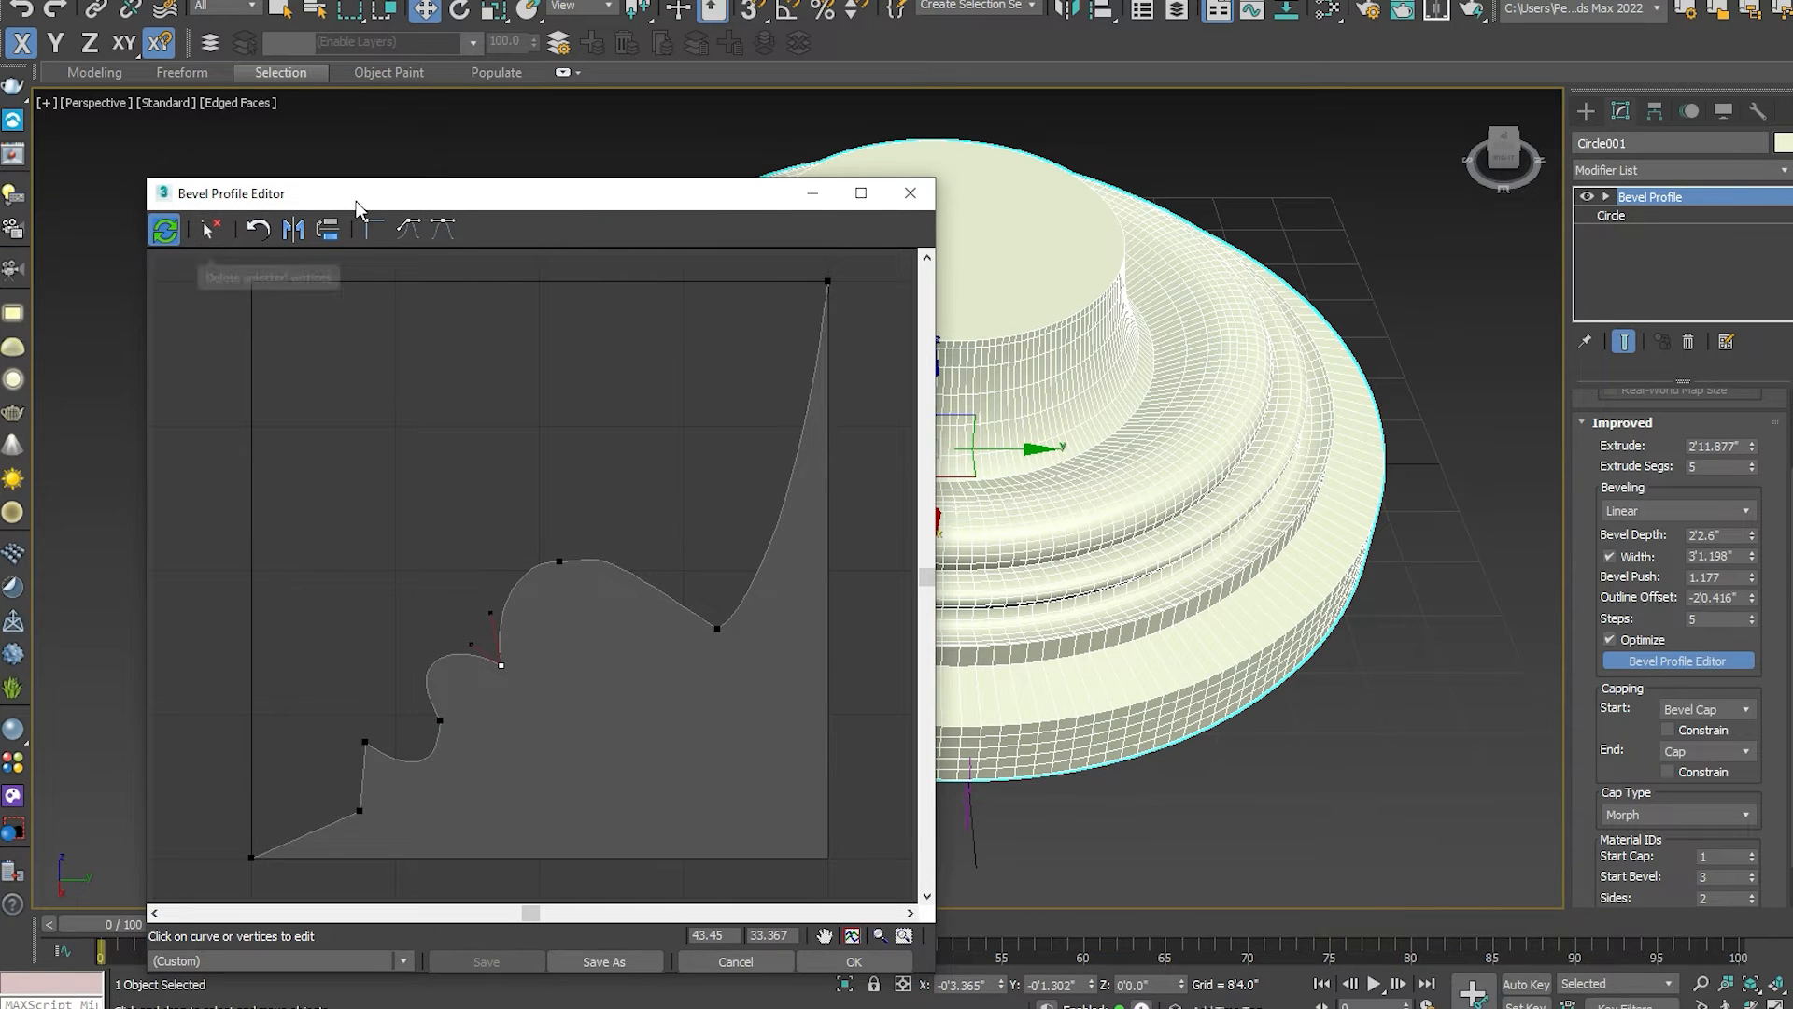
click(909, 195)
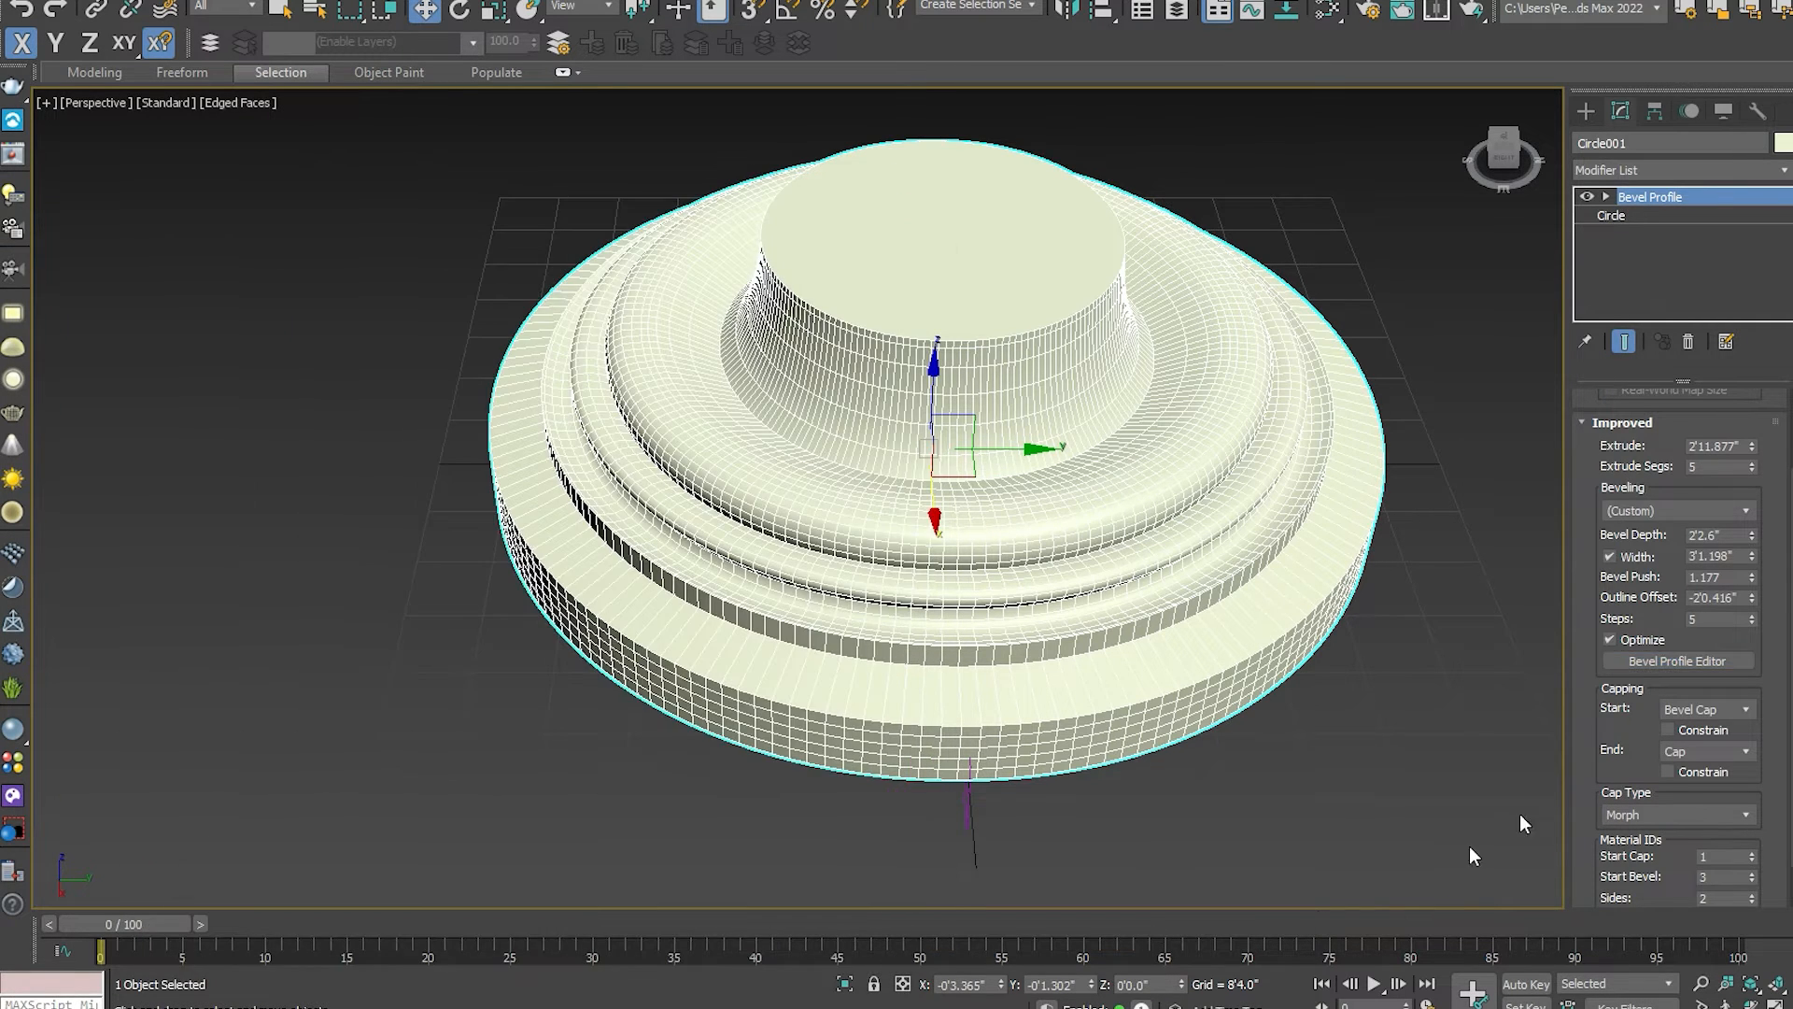
Try Cap and No Cap as the Start capping, and return it to Bevel Cap.
drag(1594, 717, 1594, 697)
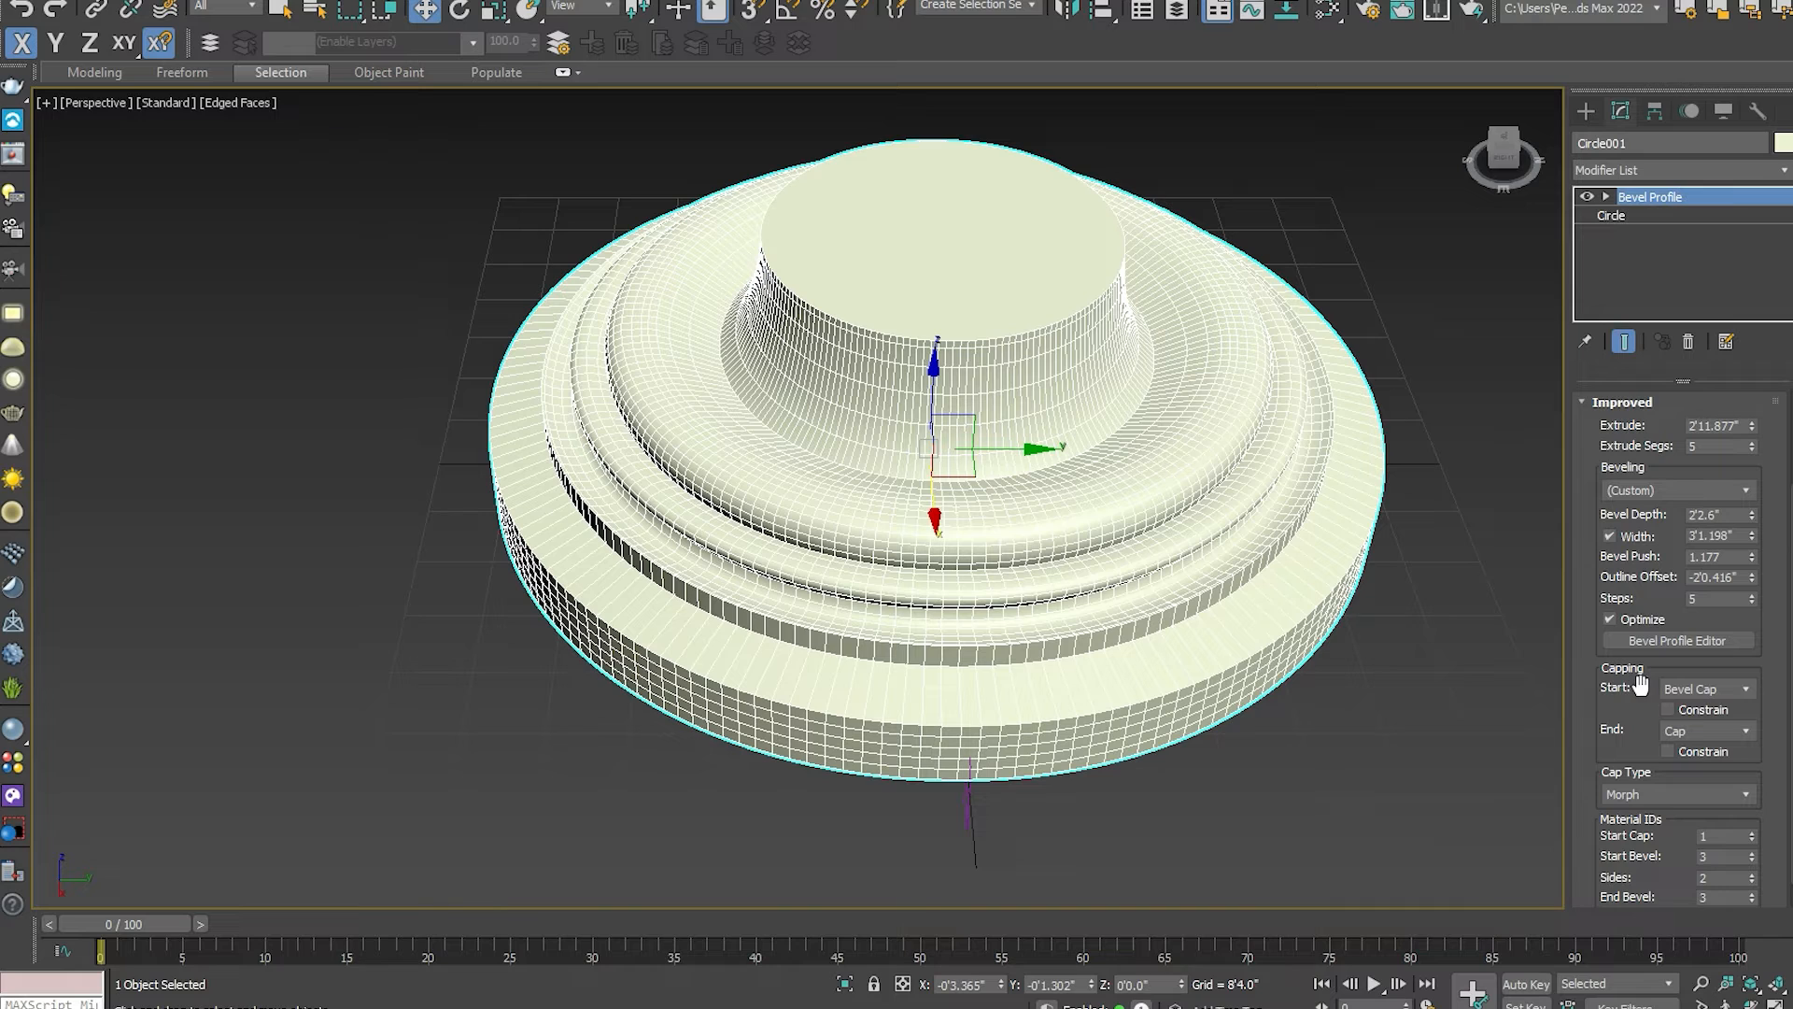
click(1746, 689)
click(1685, 710)
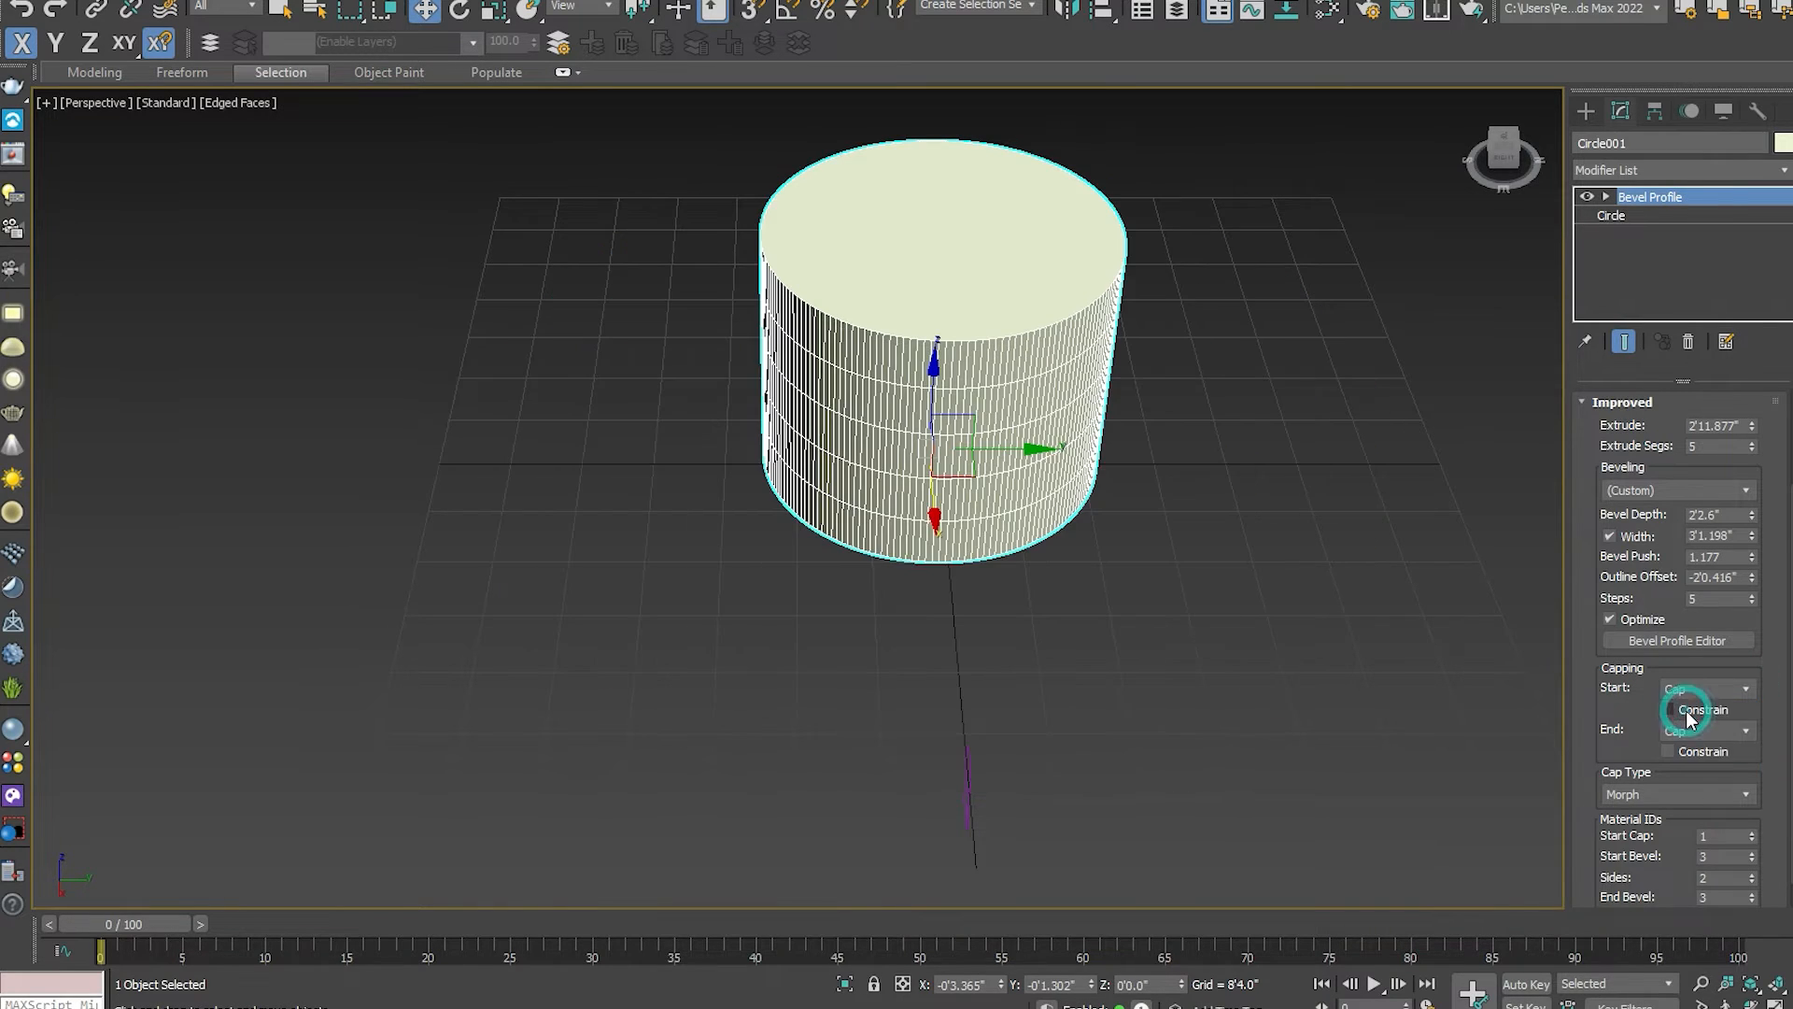
click(1721, 691)
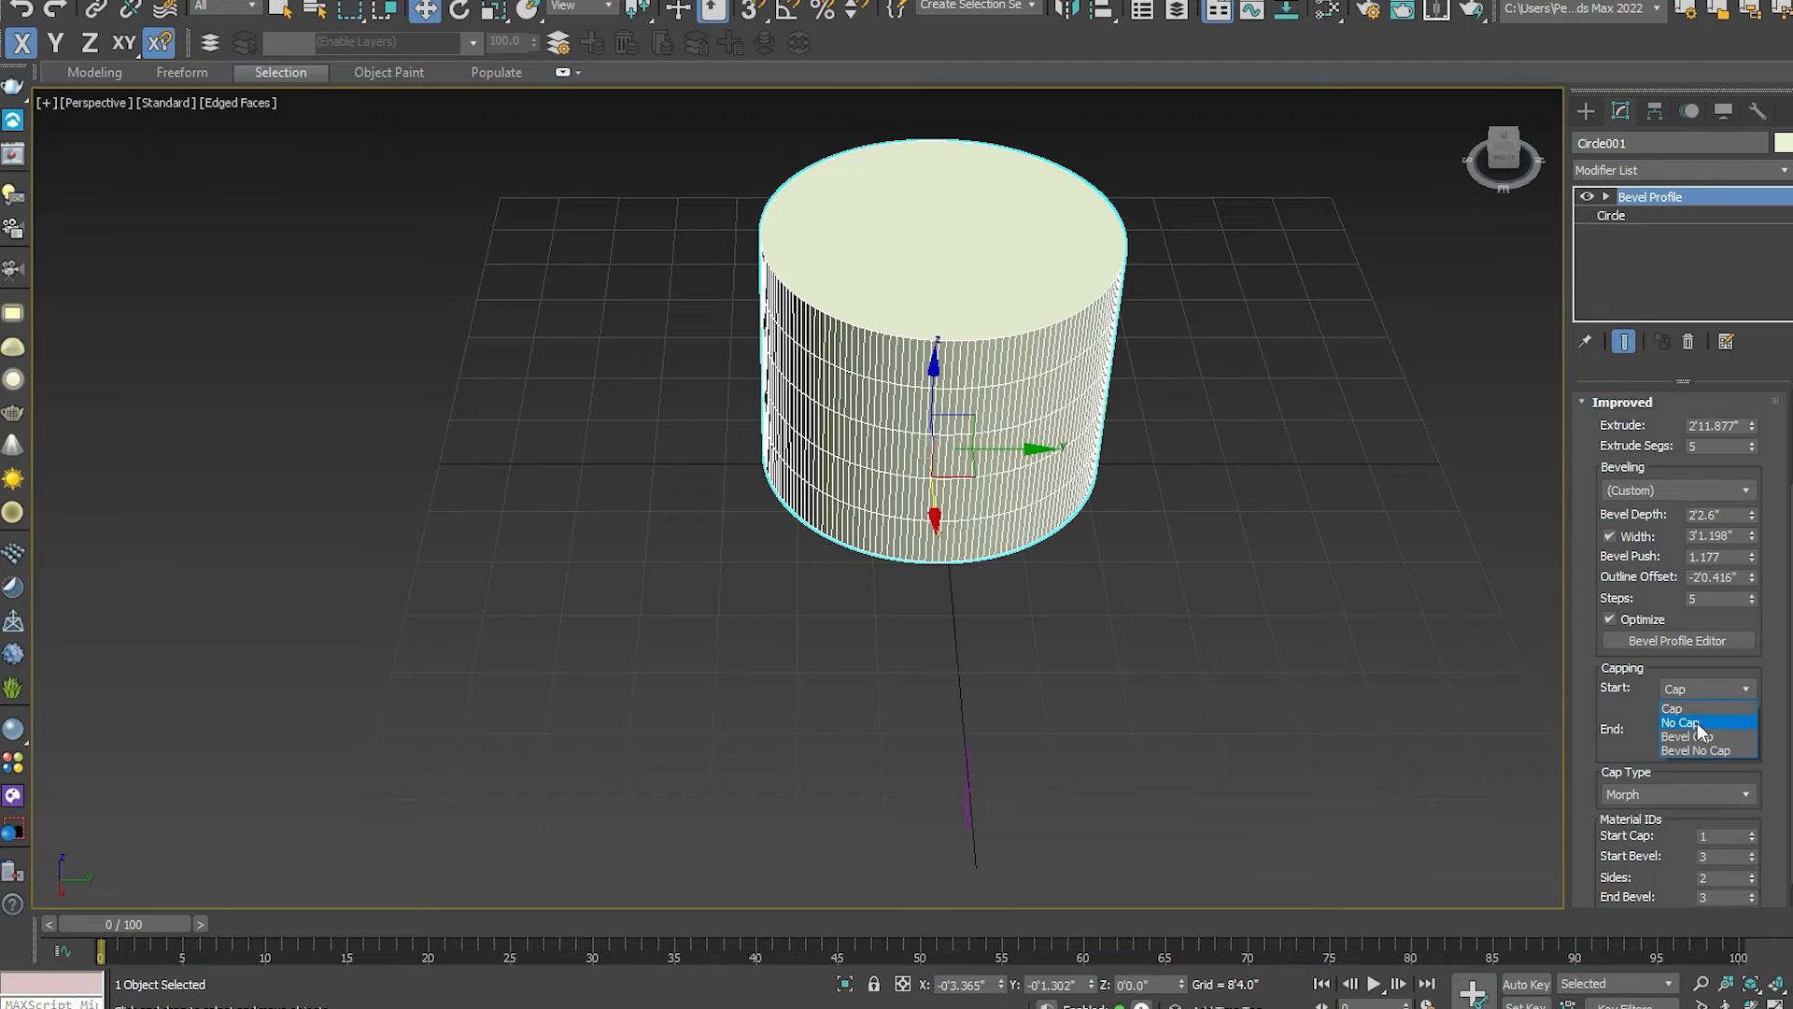
click(1696, 721)
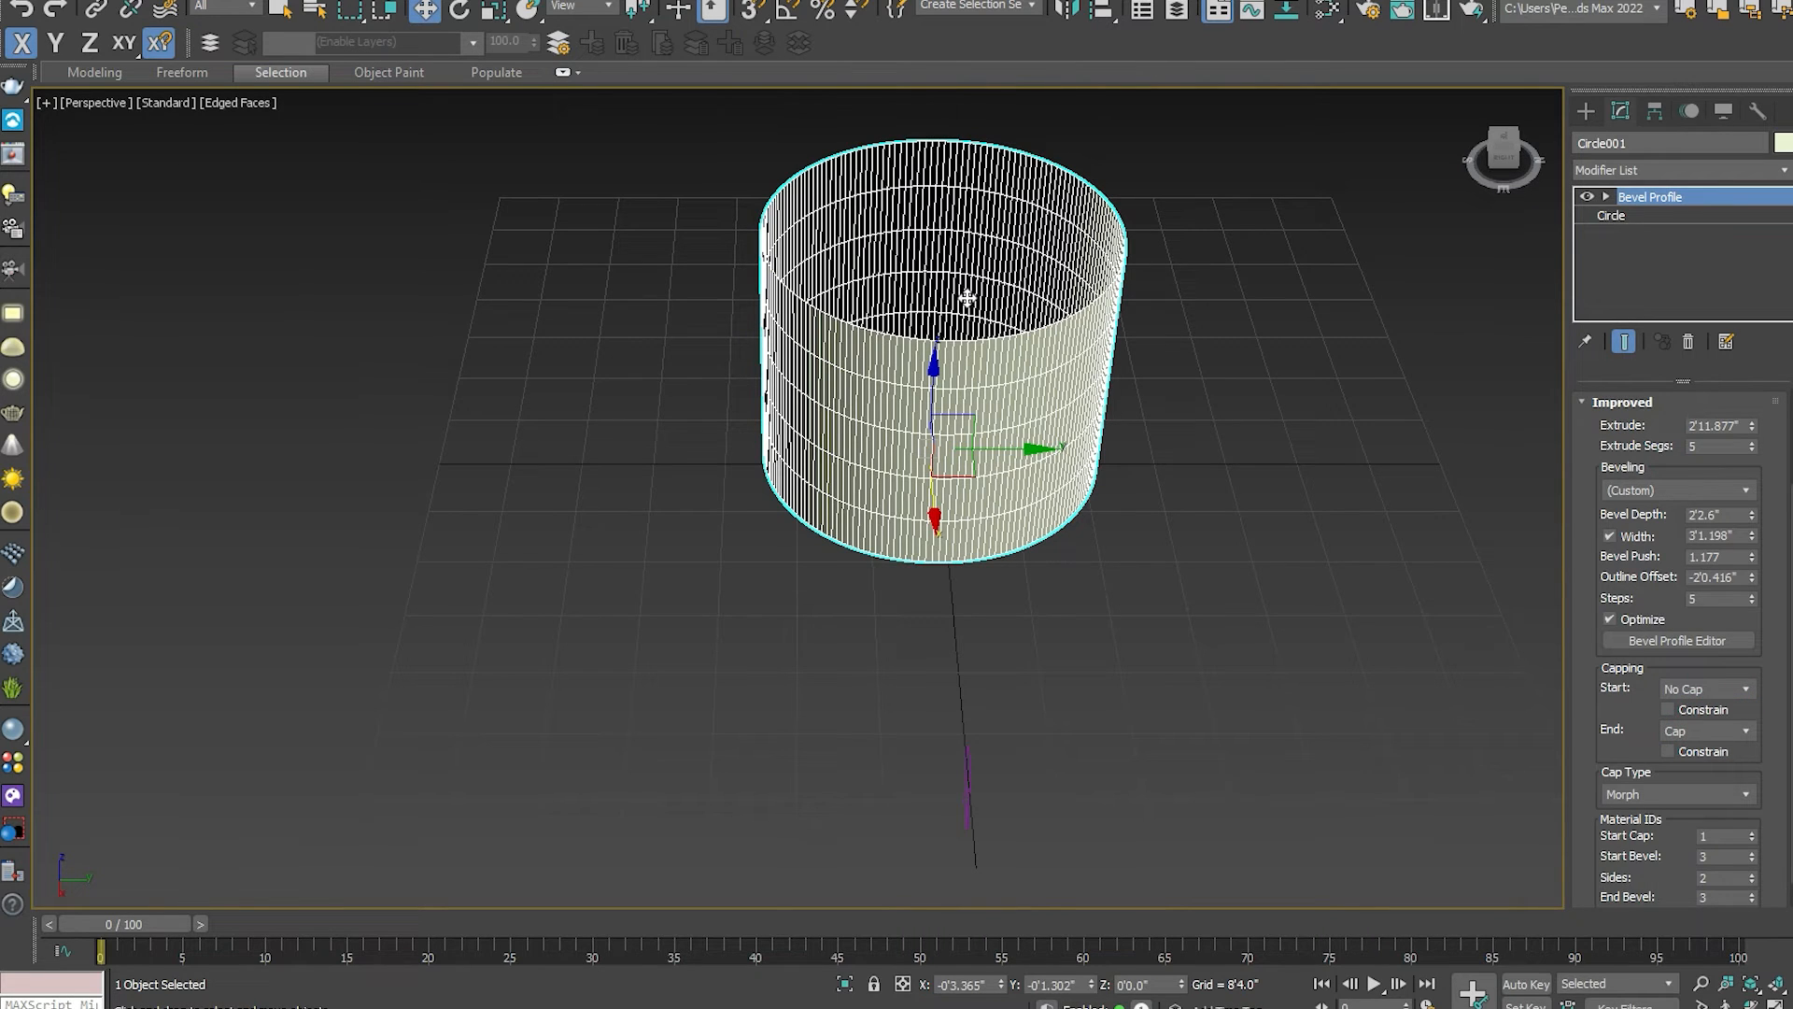
click(1722, 691)
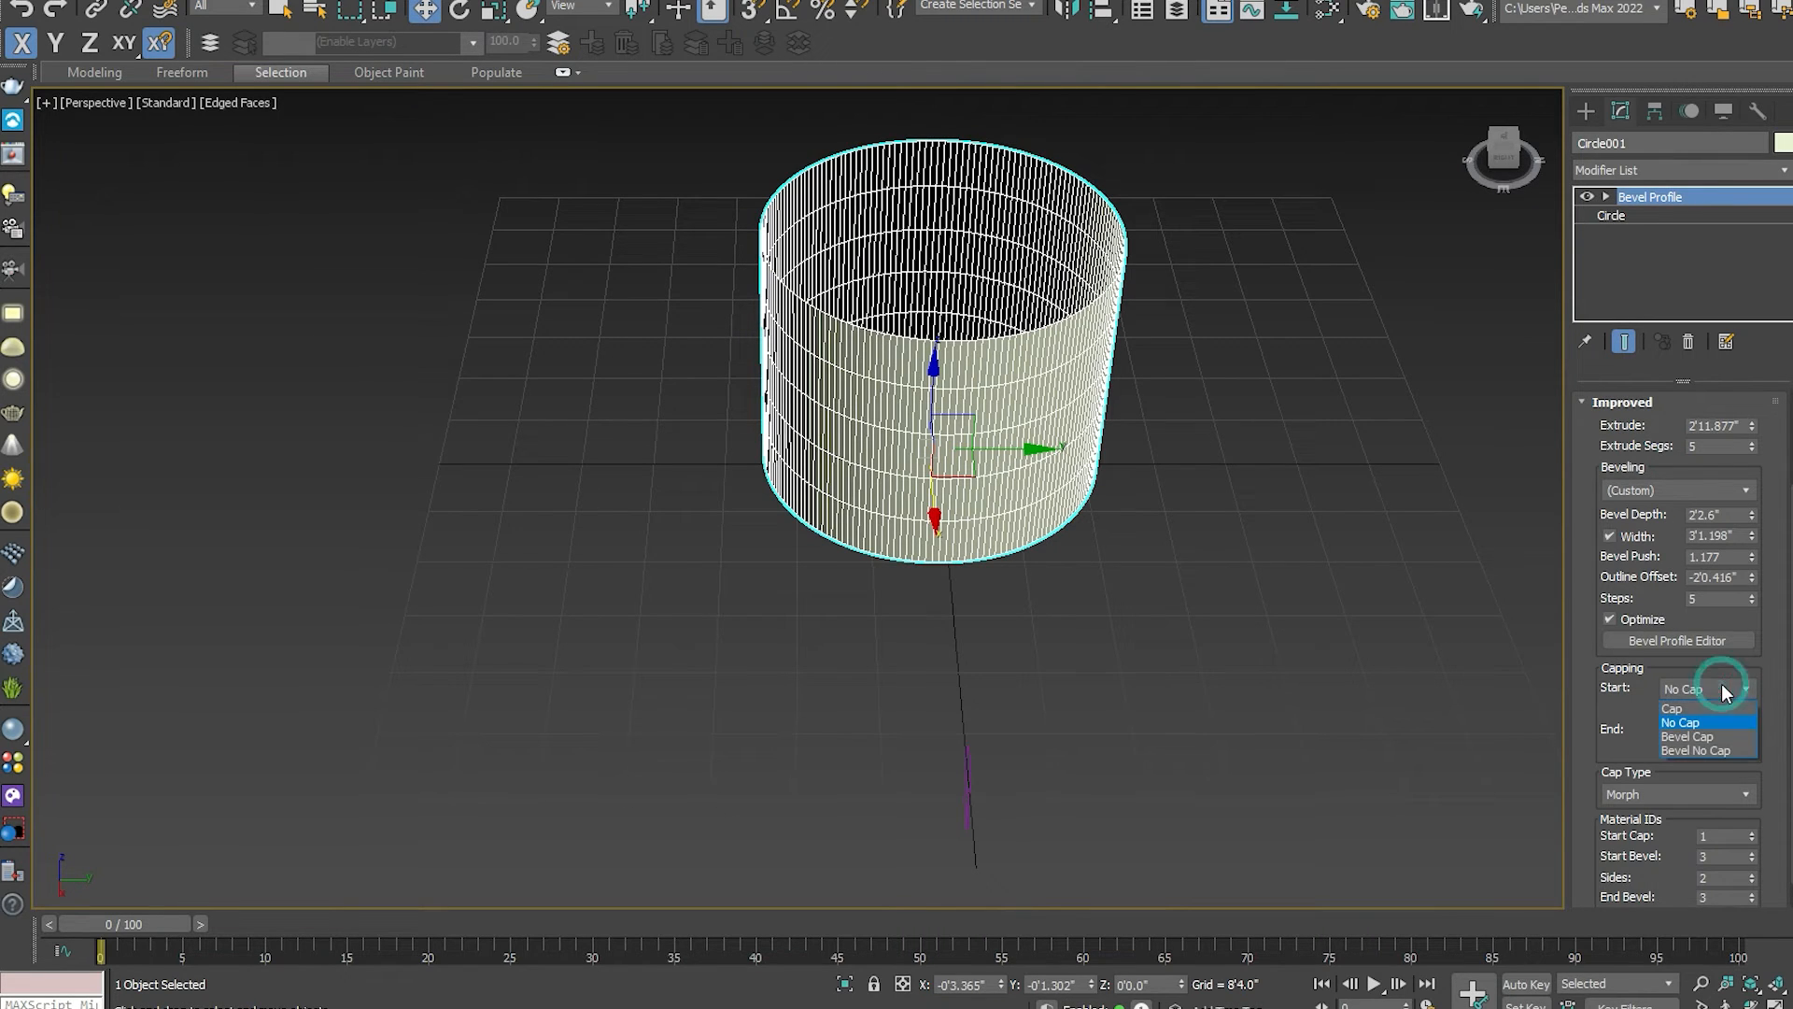
click(1707, 736)
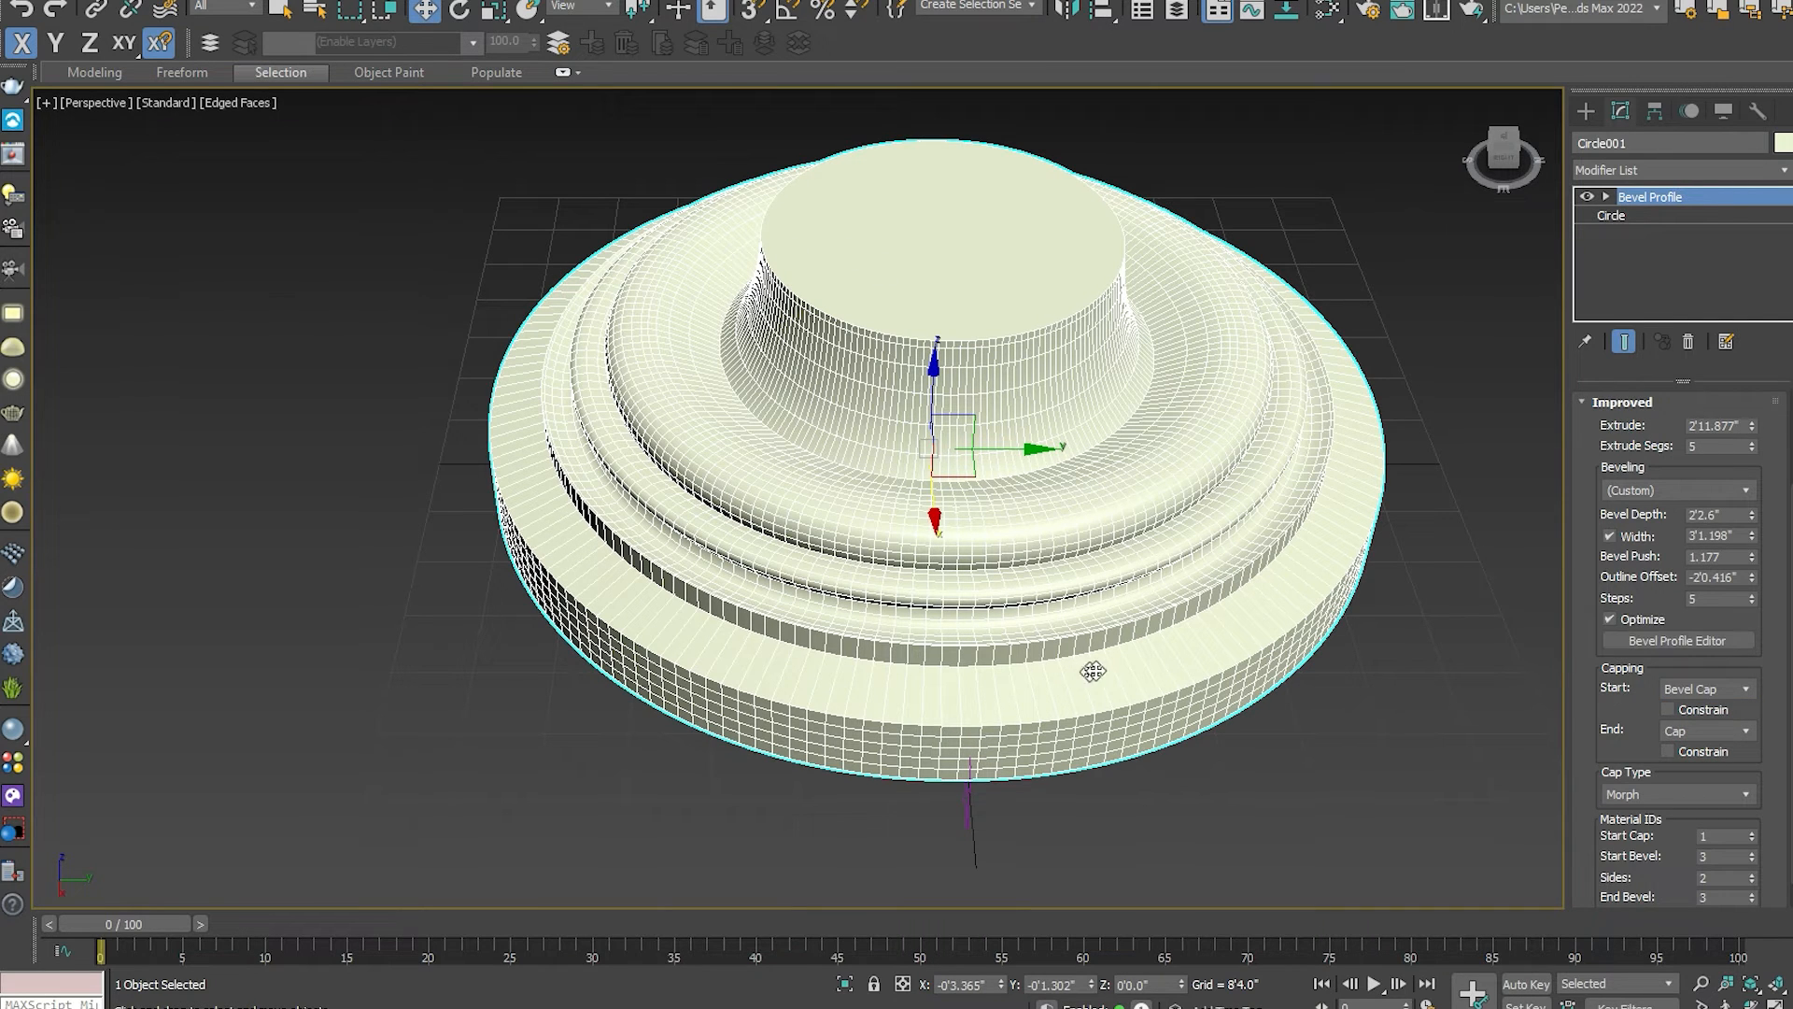
Try Bevel No Cap as the Start capping, and set it back to Bevel Cap.
click(1742, 691)
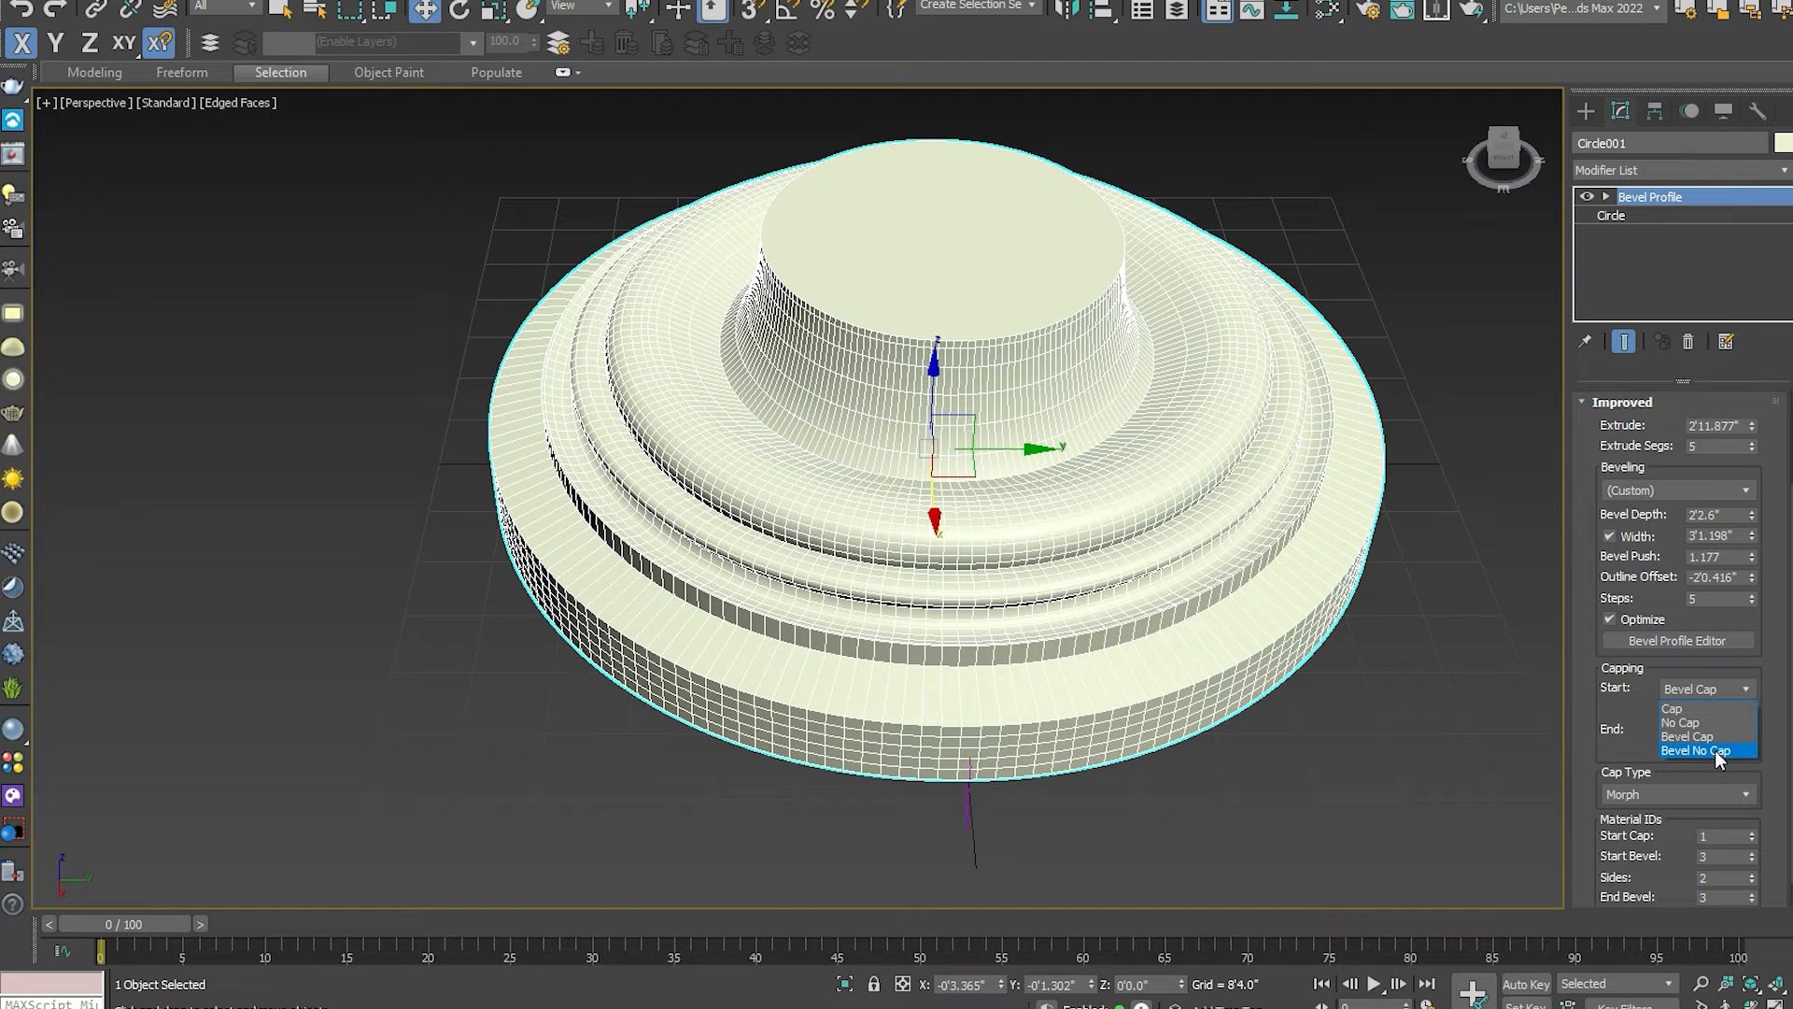
click(1695, 750)
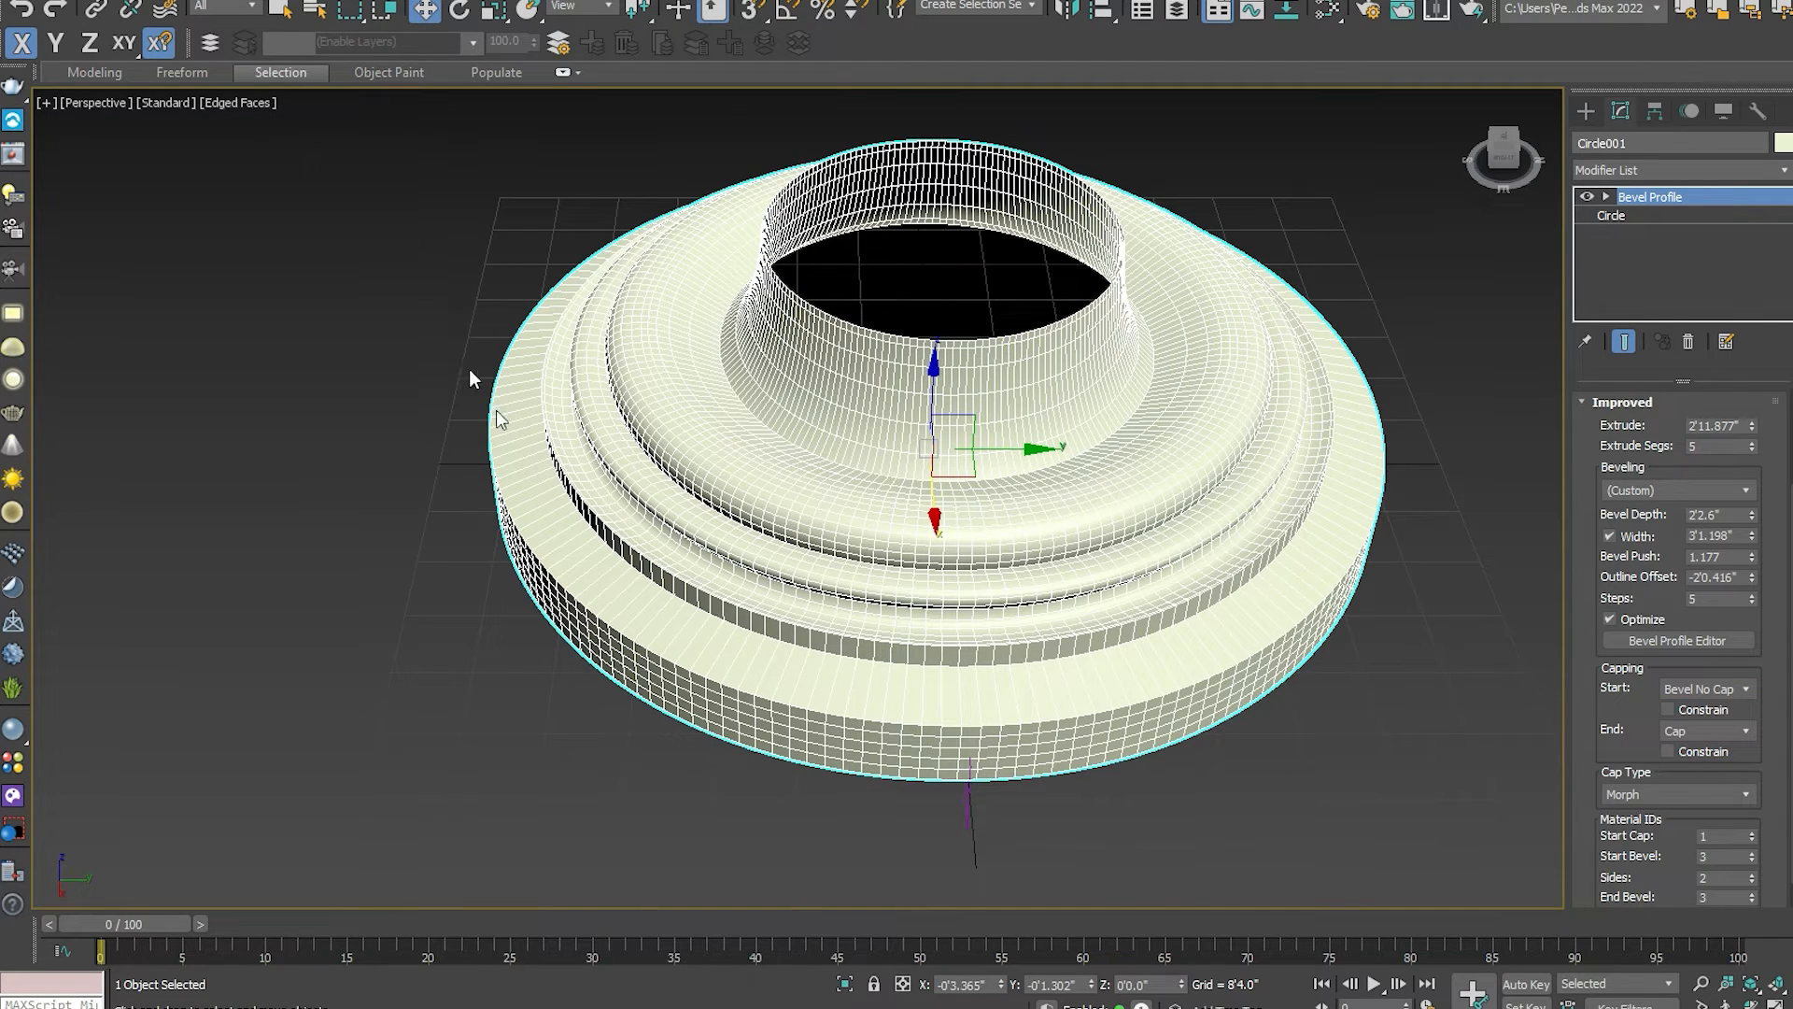
click(1739, 691)
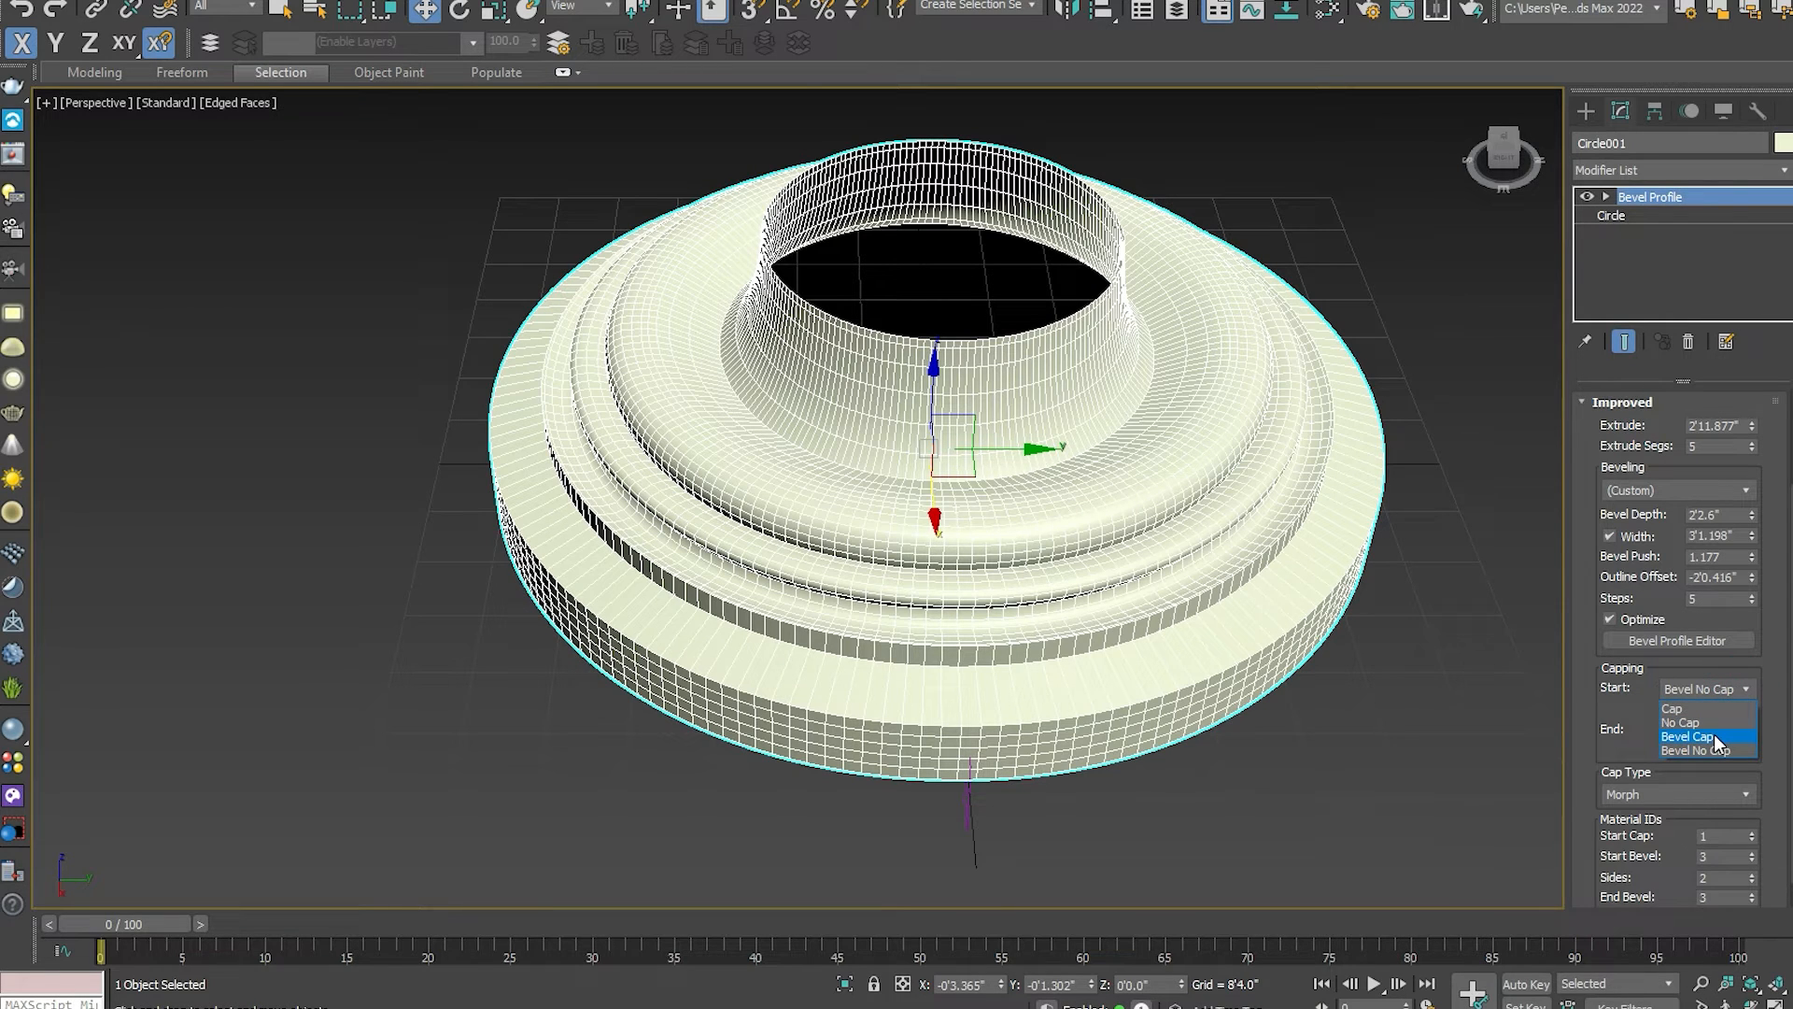
click(1715, 737)
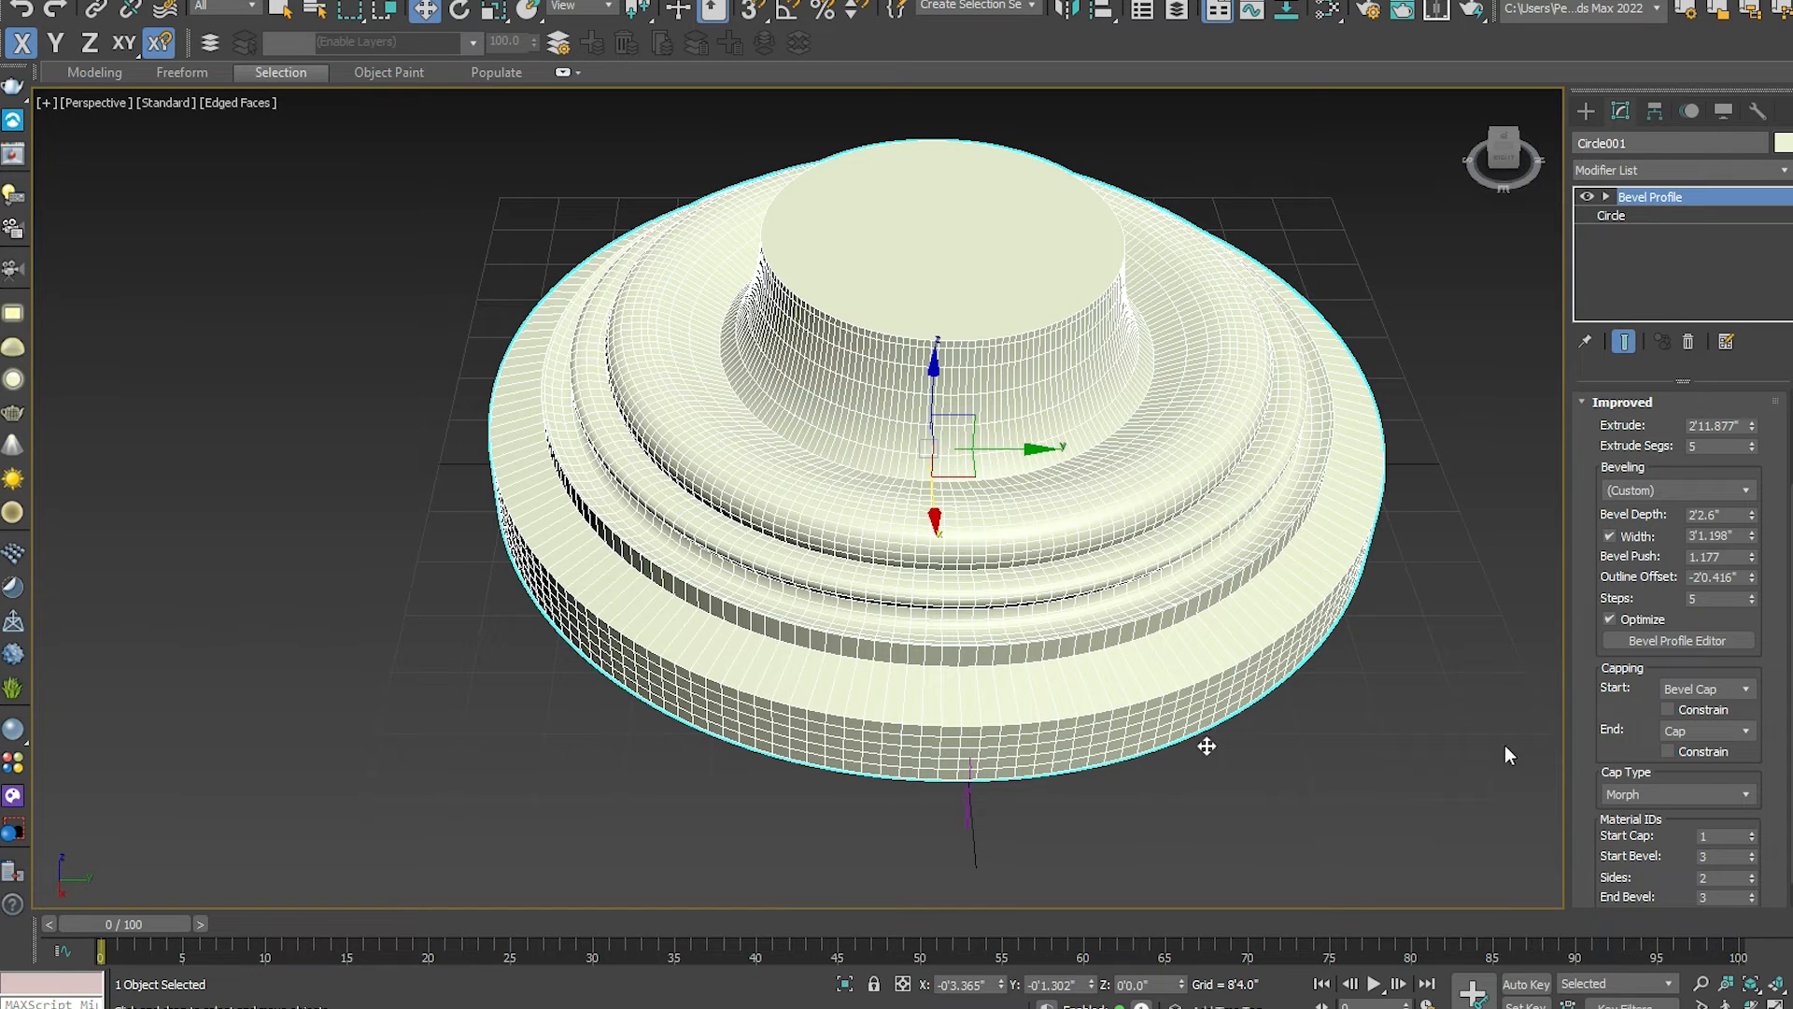
Try Bevel Cap as the End capping and check the shape from above and below.
click(1737, 732)
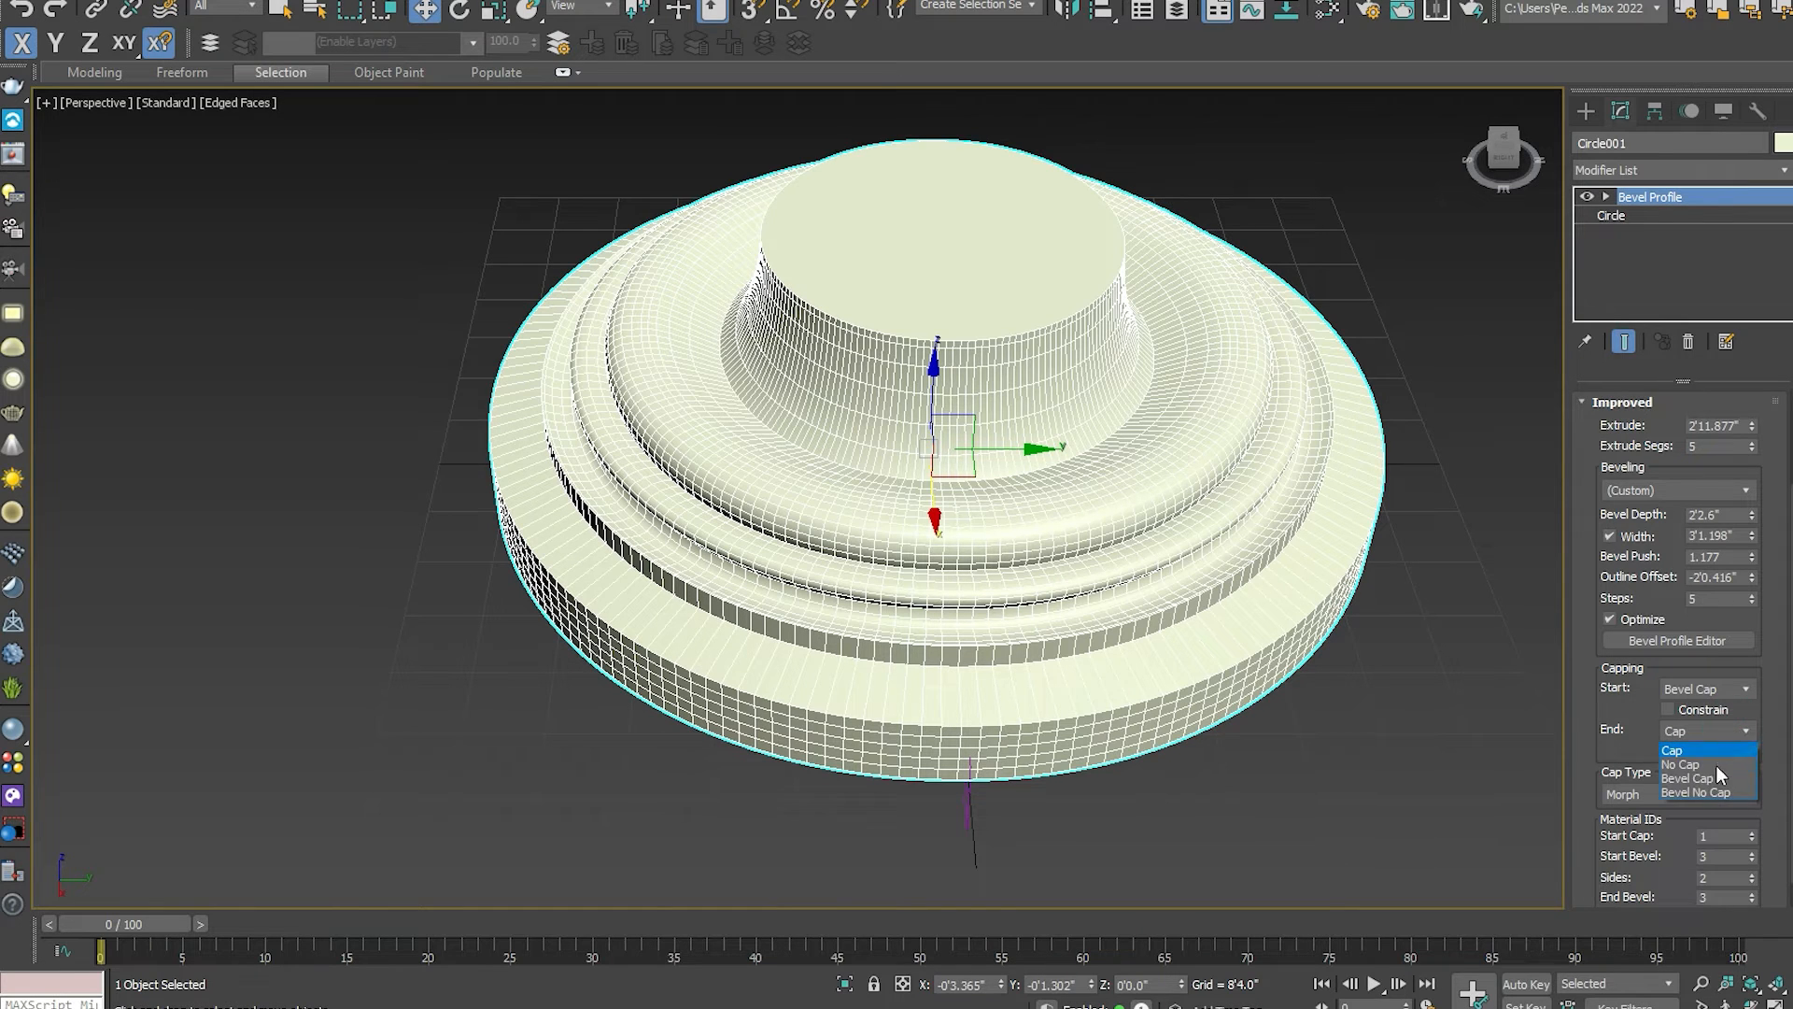
click(1700, 777)
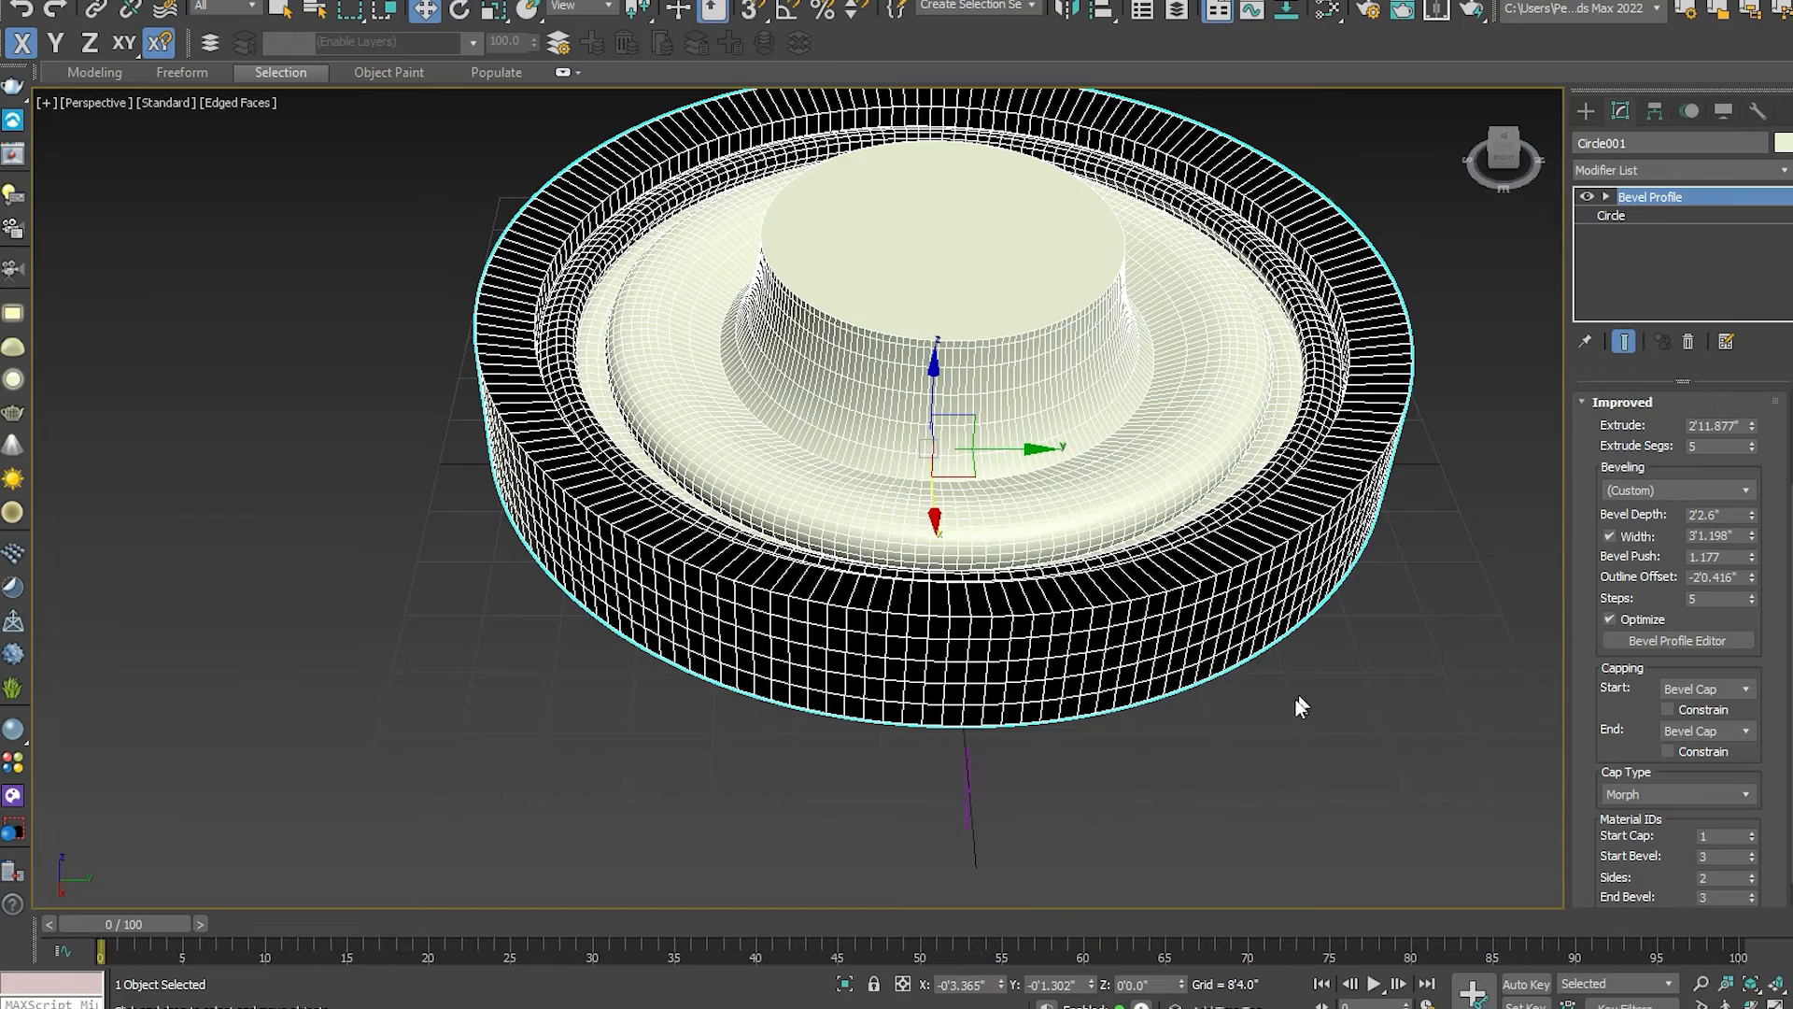
alt+middle_drag(1212, 731, 1181, 631)
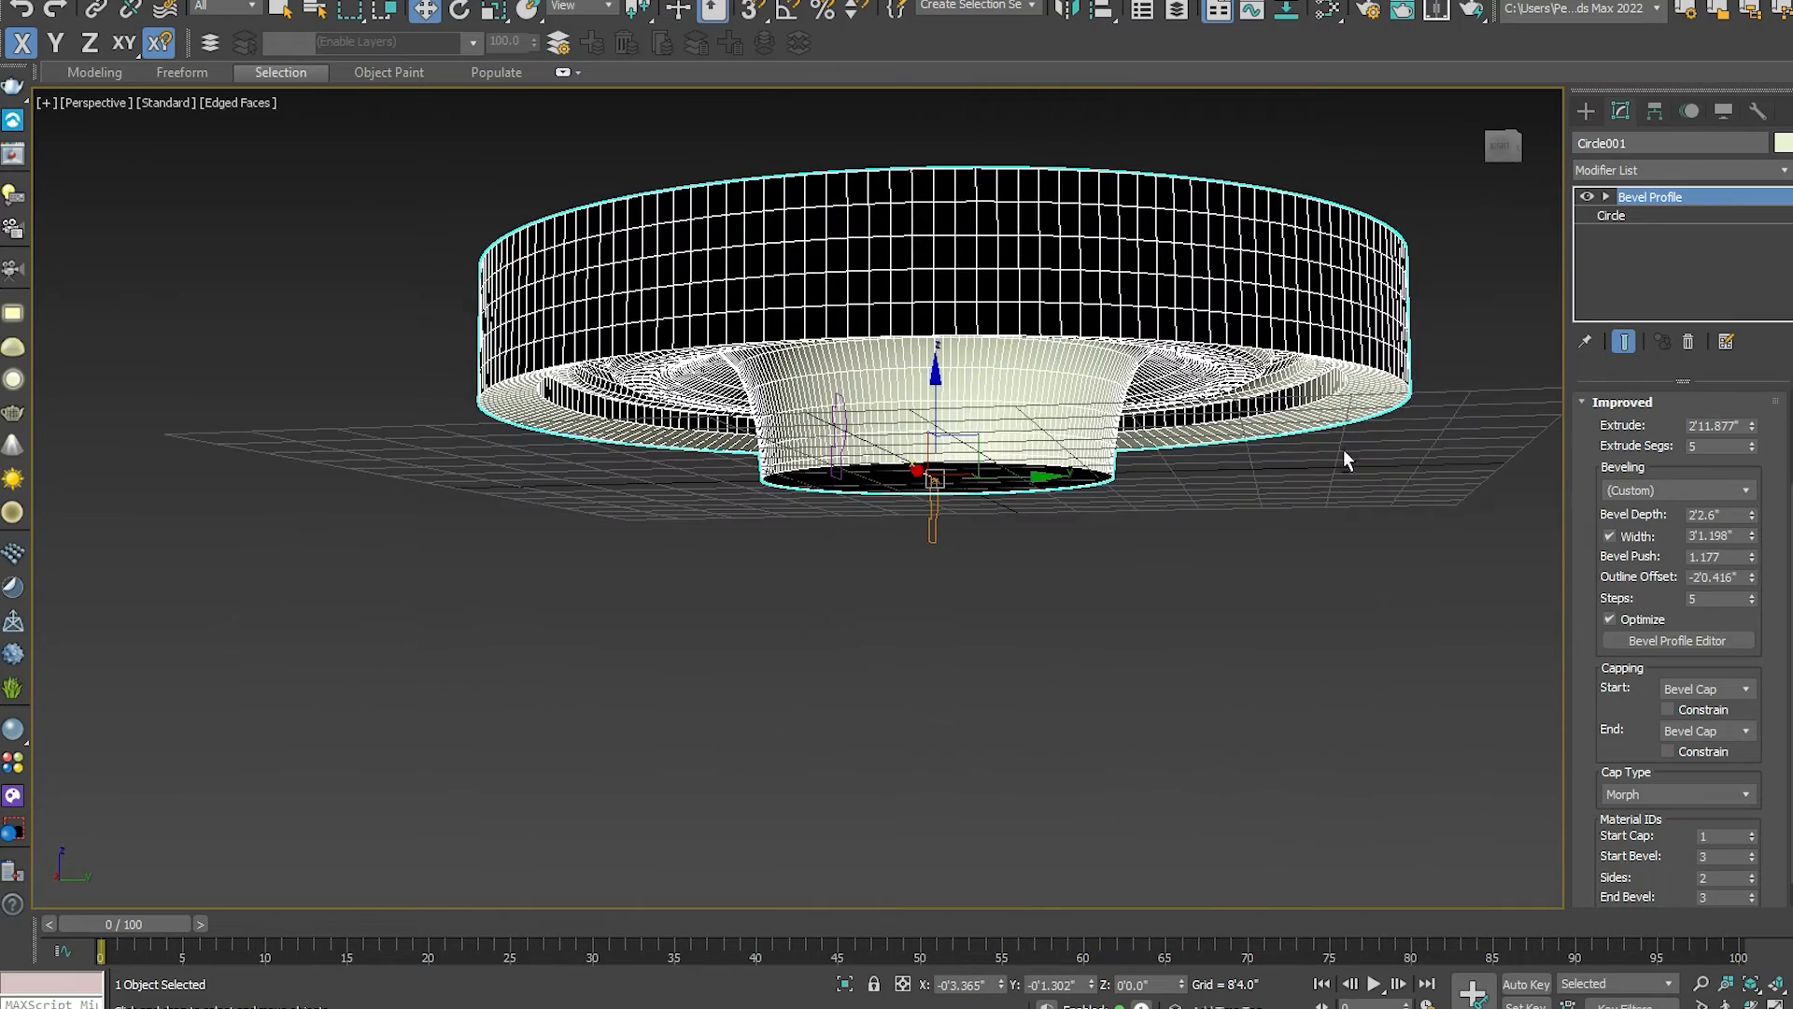
alt+middle_drag(869, 477, 900, 711)
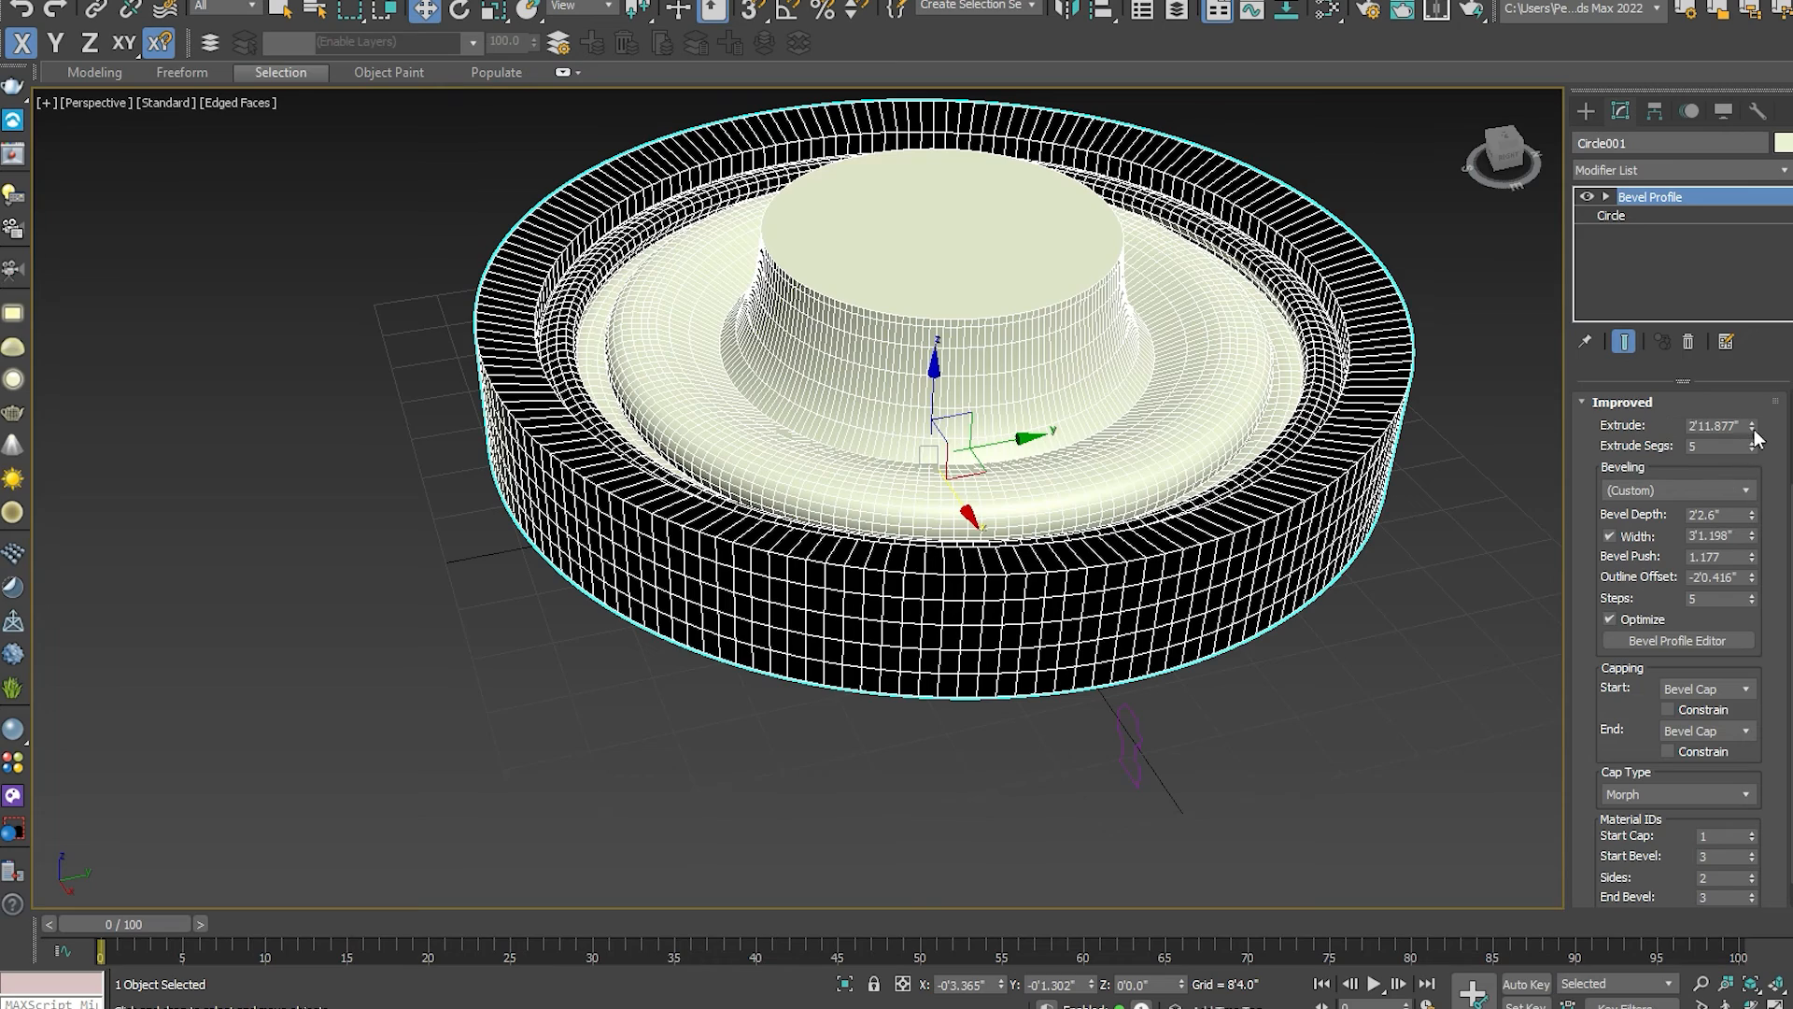
Increase the Bevel Profile's Extrude to 8'5.174".
drag(1754, 426, 1745, 402)
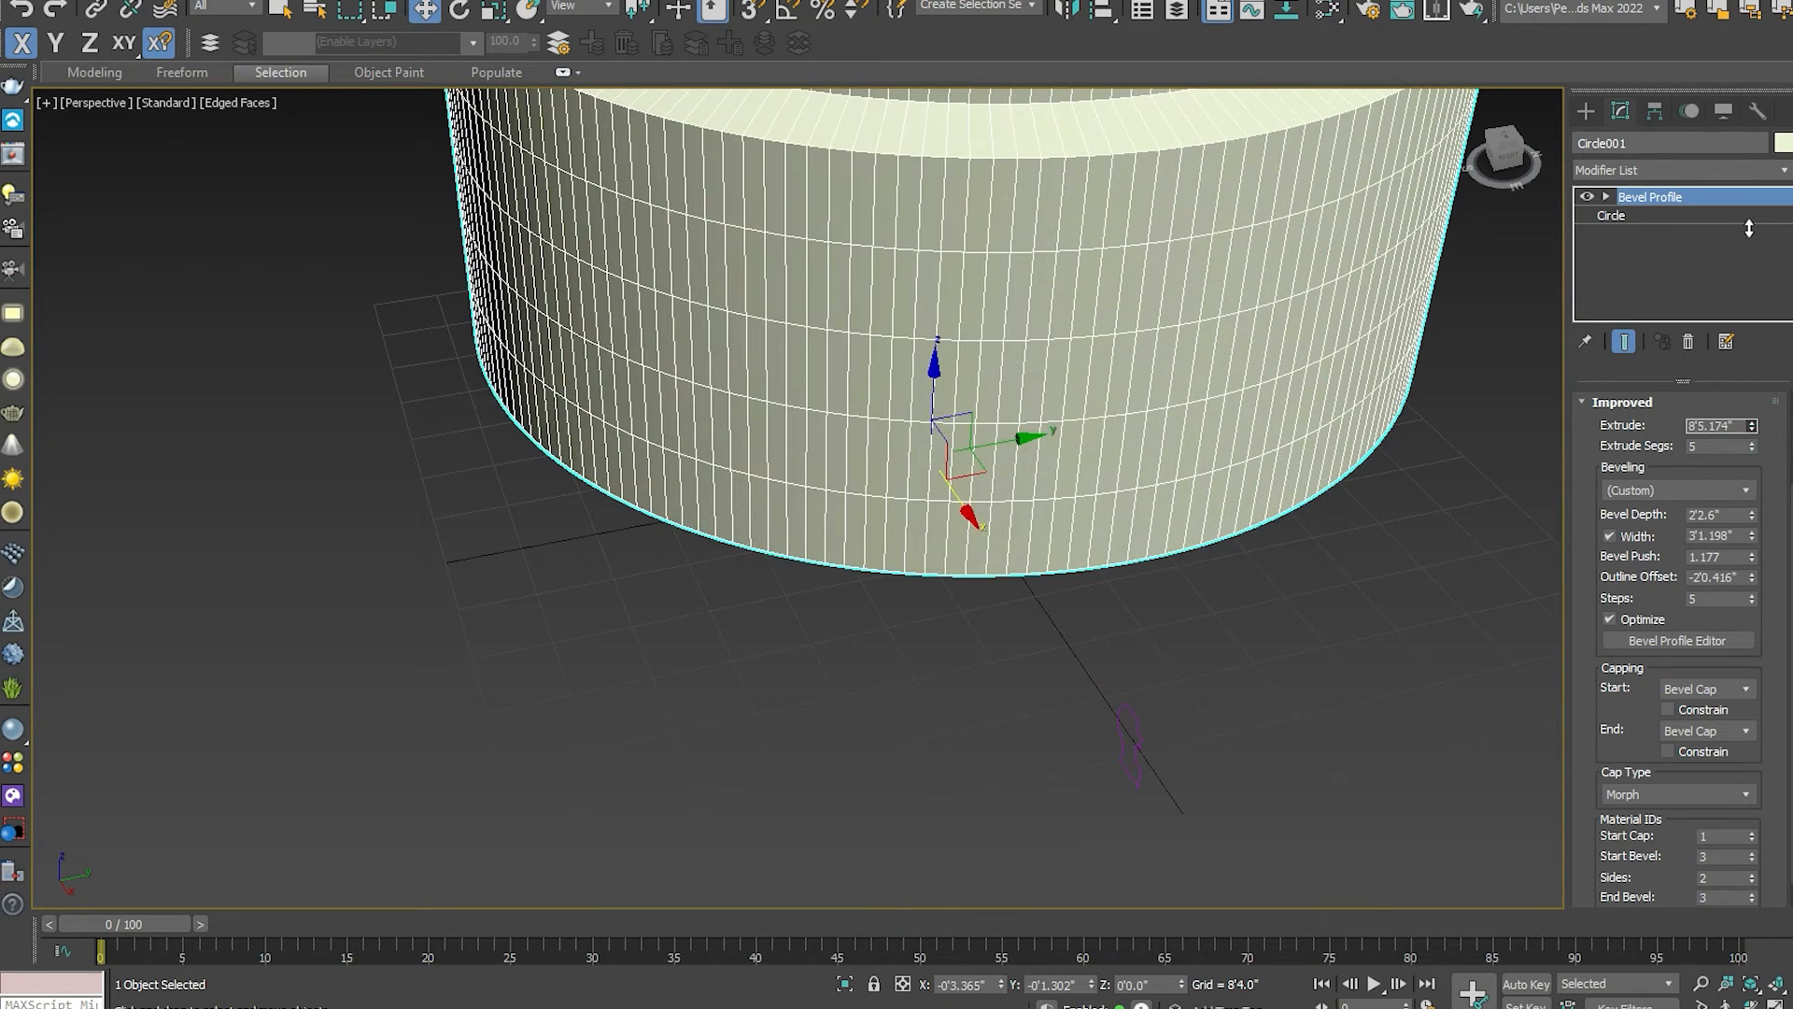
scroll(1048, 602, down, 5)
alt+middle_drag(1010, 683, 1116, 703)
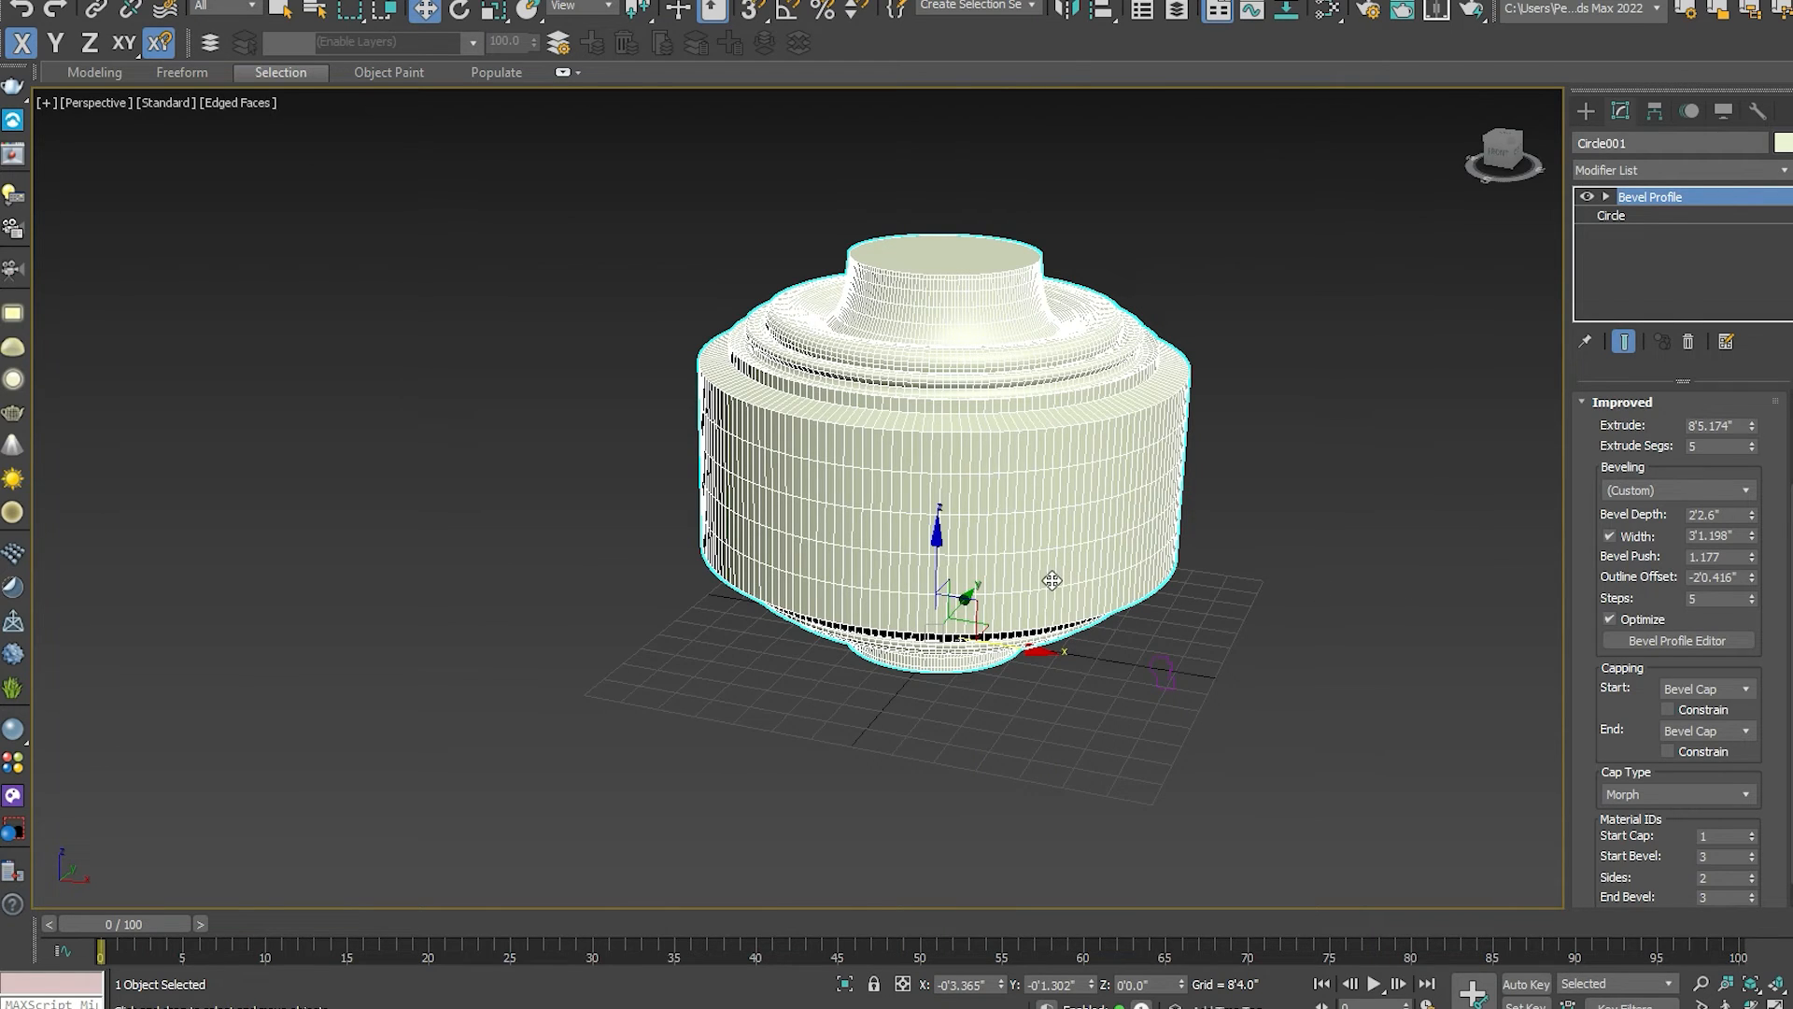
Set the End capping back to Cap, leaving the Beveling preset on Custom, and inspect the extruded body.
click(1740, 488)
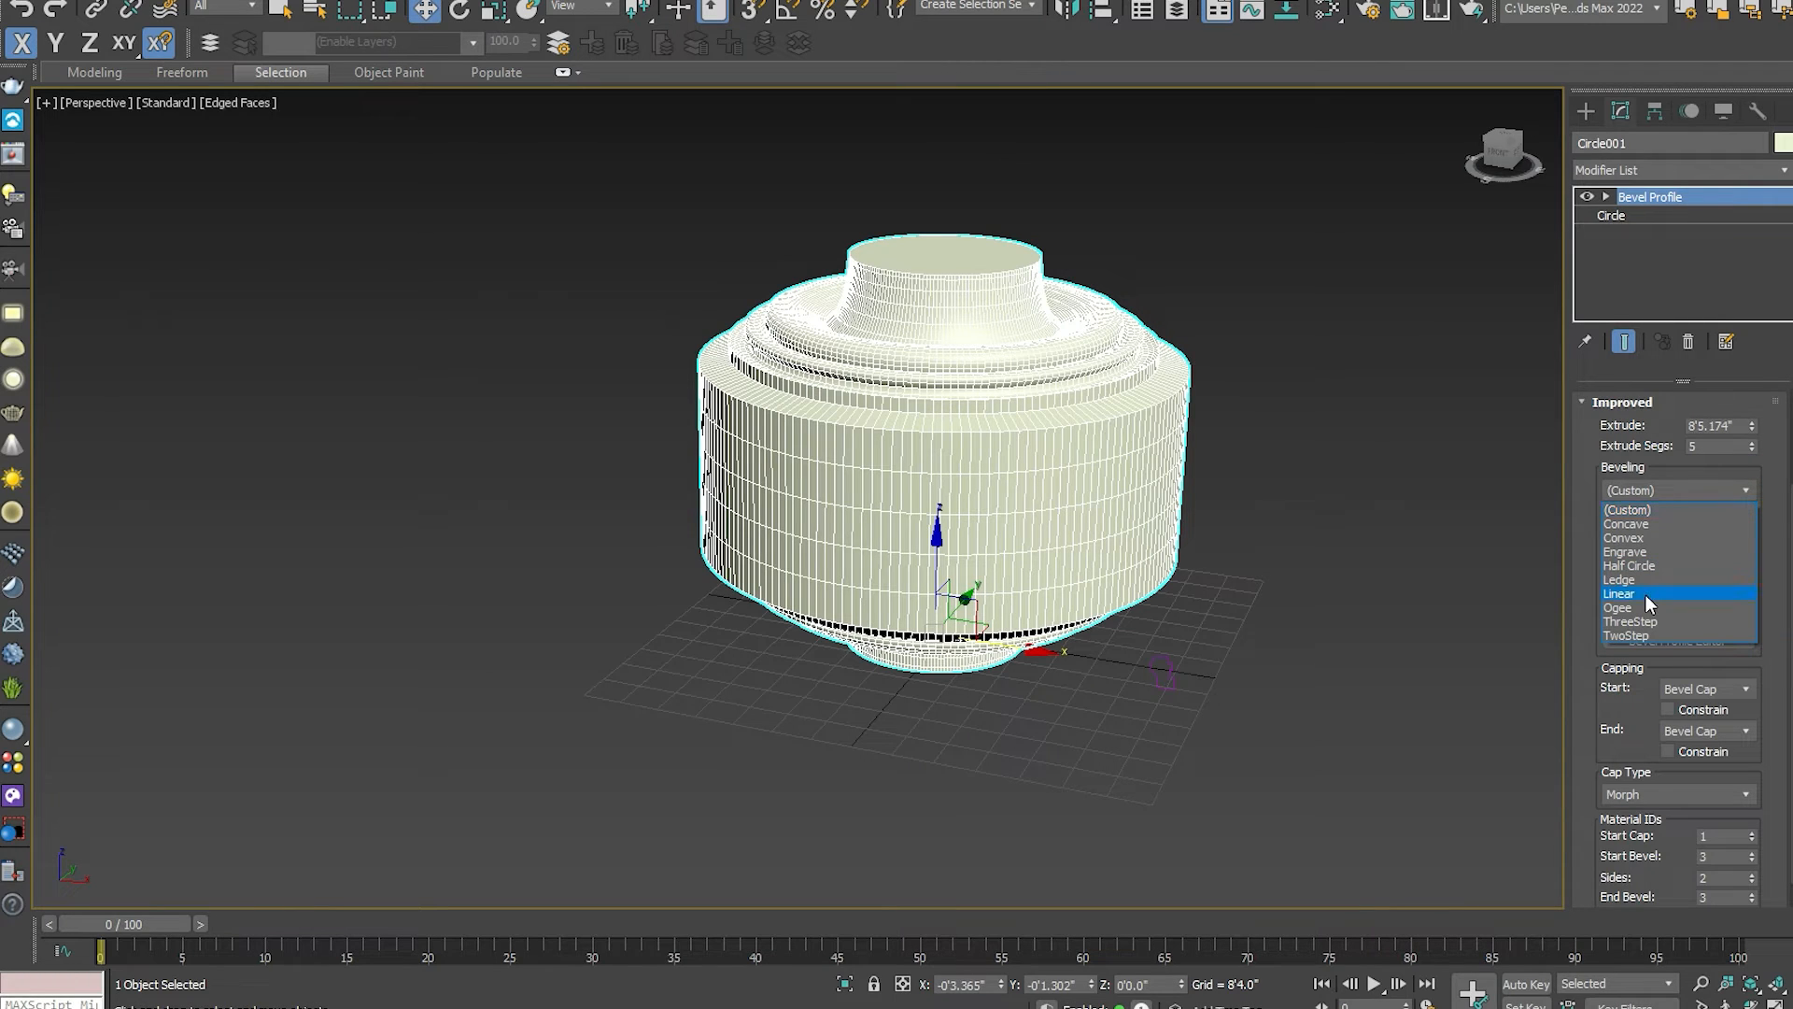
click(1734, 733)
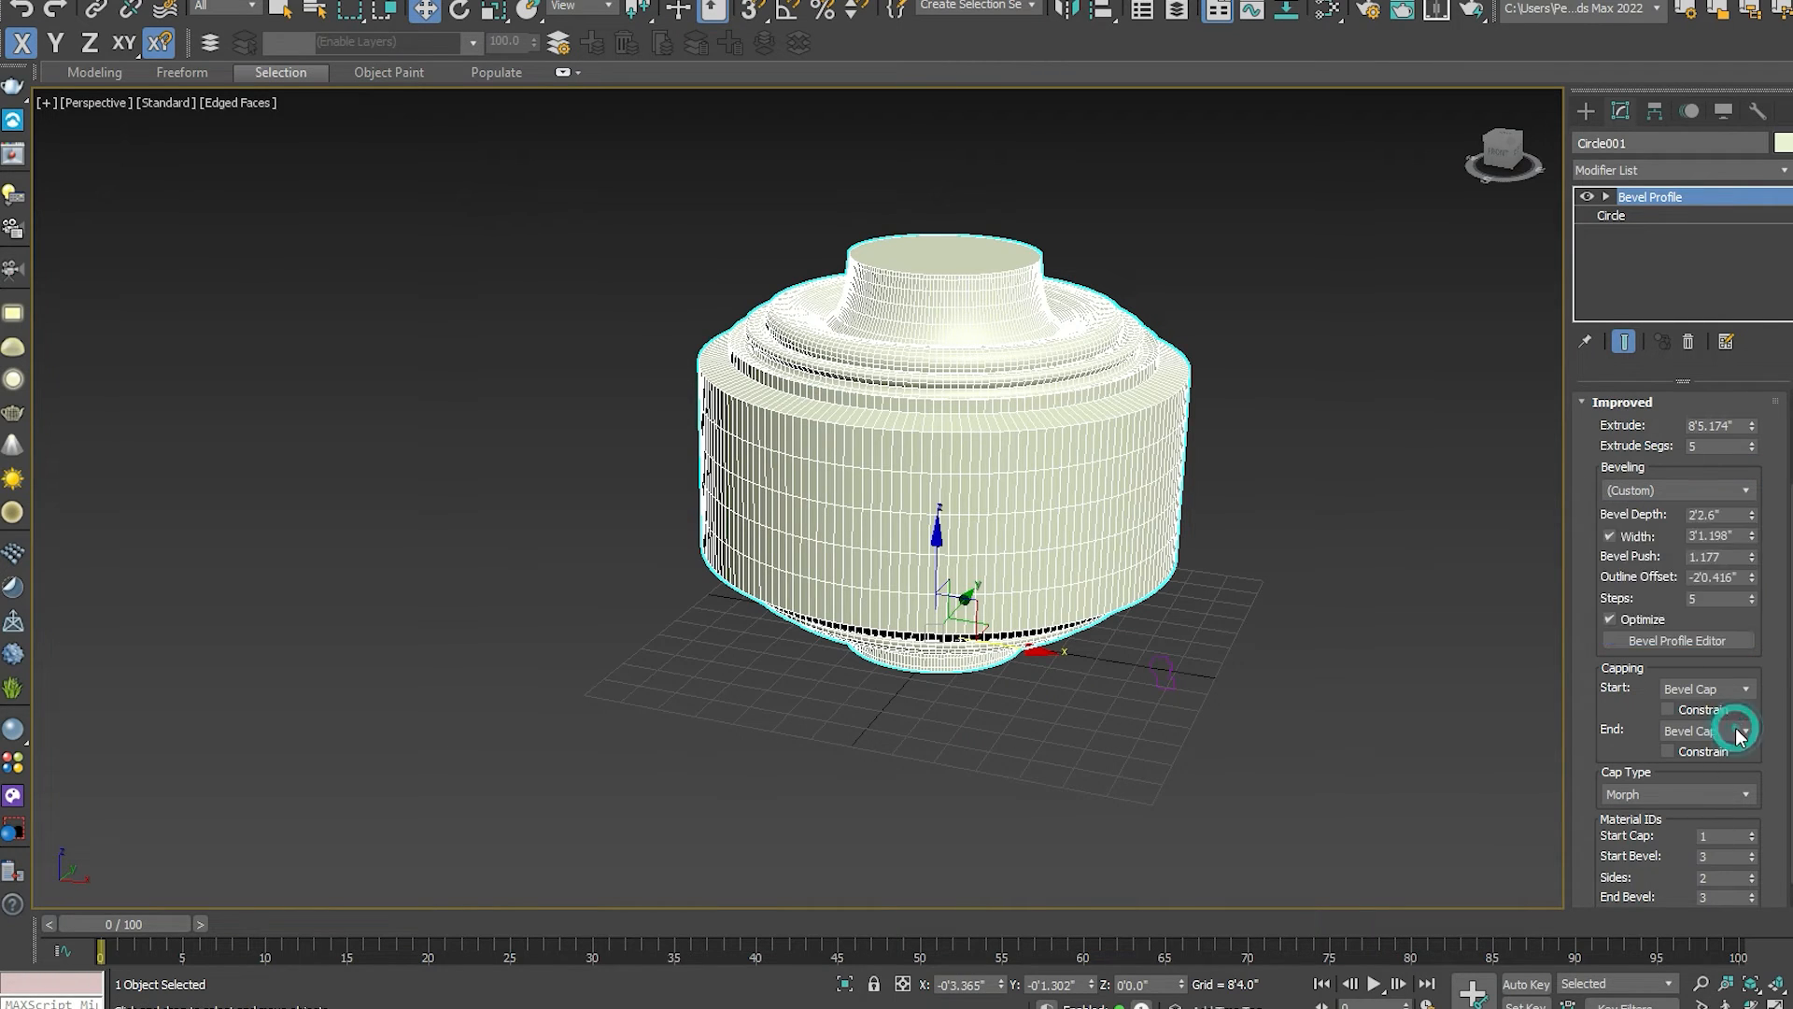
click(1733, 732)
click(1688, 751)
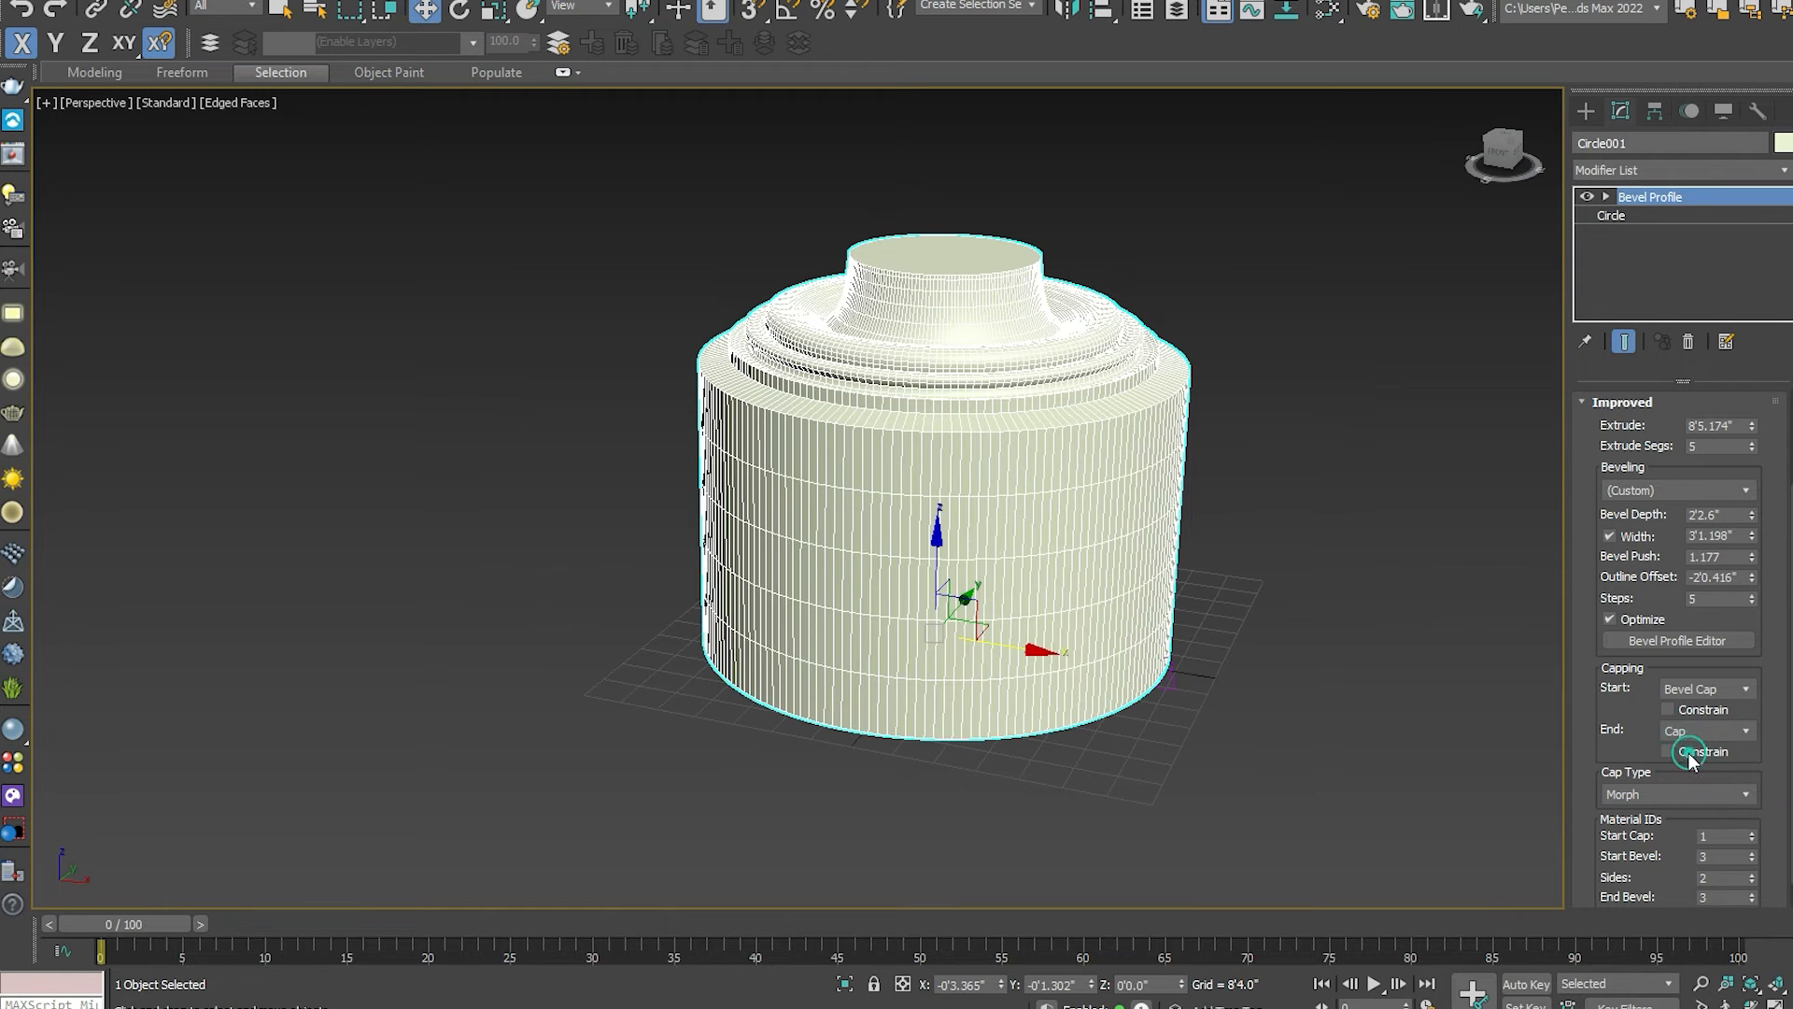
alt+middle_drag(1144, 514, 1143, 606)
scroll(1004, 517, up, 5)
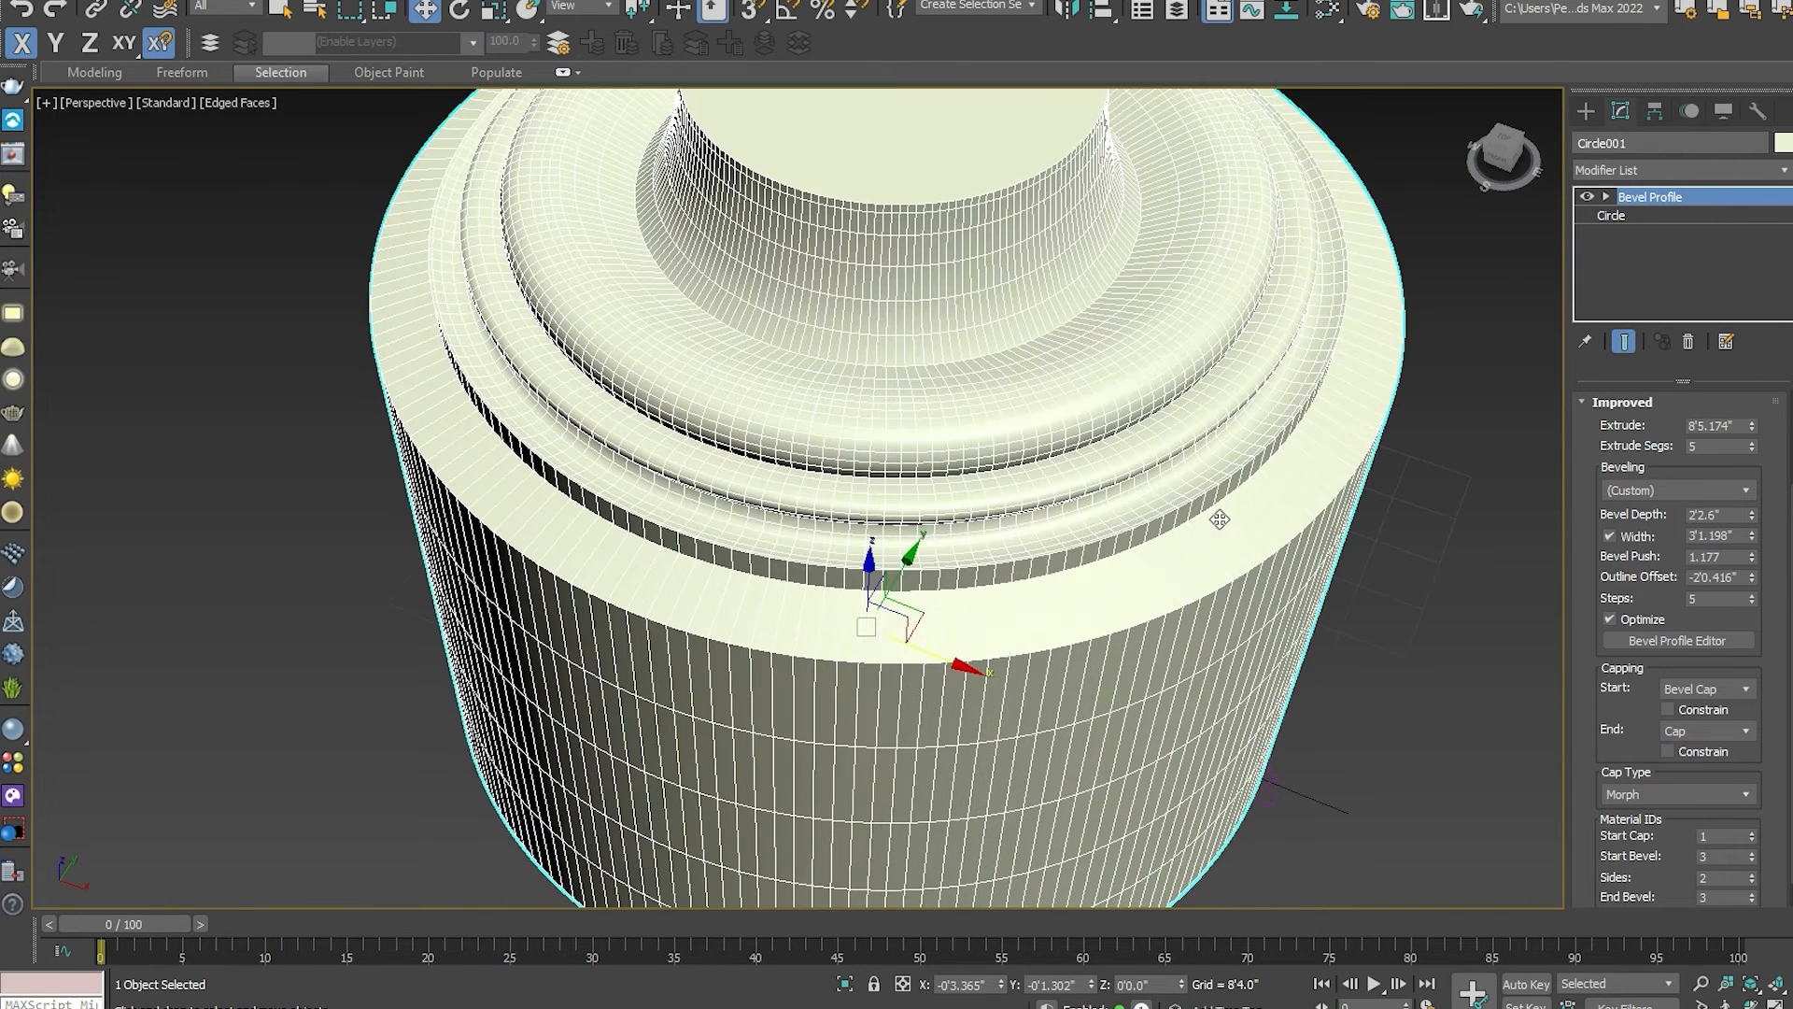
scroll(981, 533, down, 6)
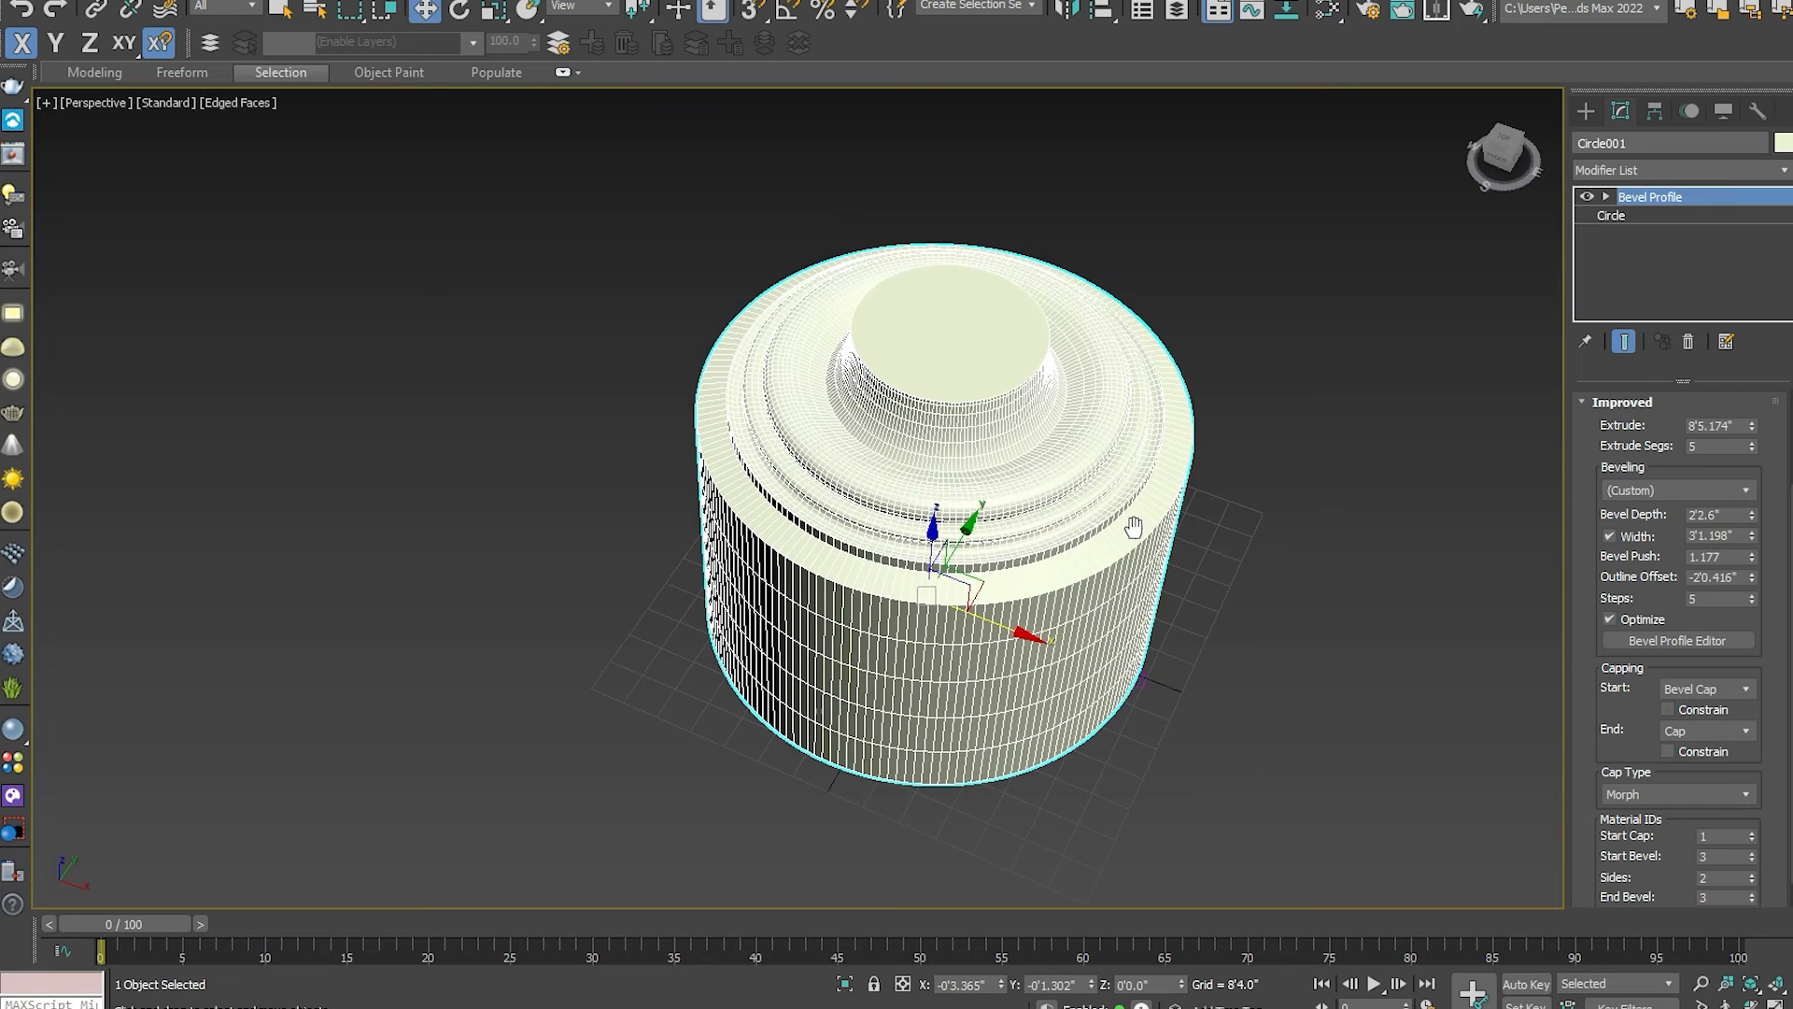
Apply the Ogee beveling preset and check its silhouette in the Front view before returning to Perspective.
click(1700, 490)
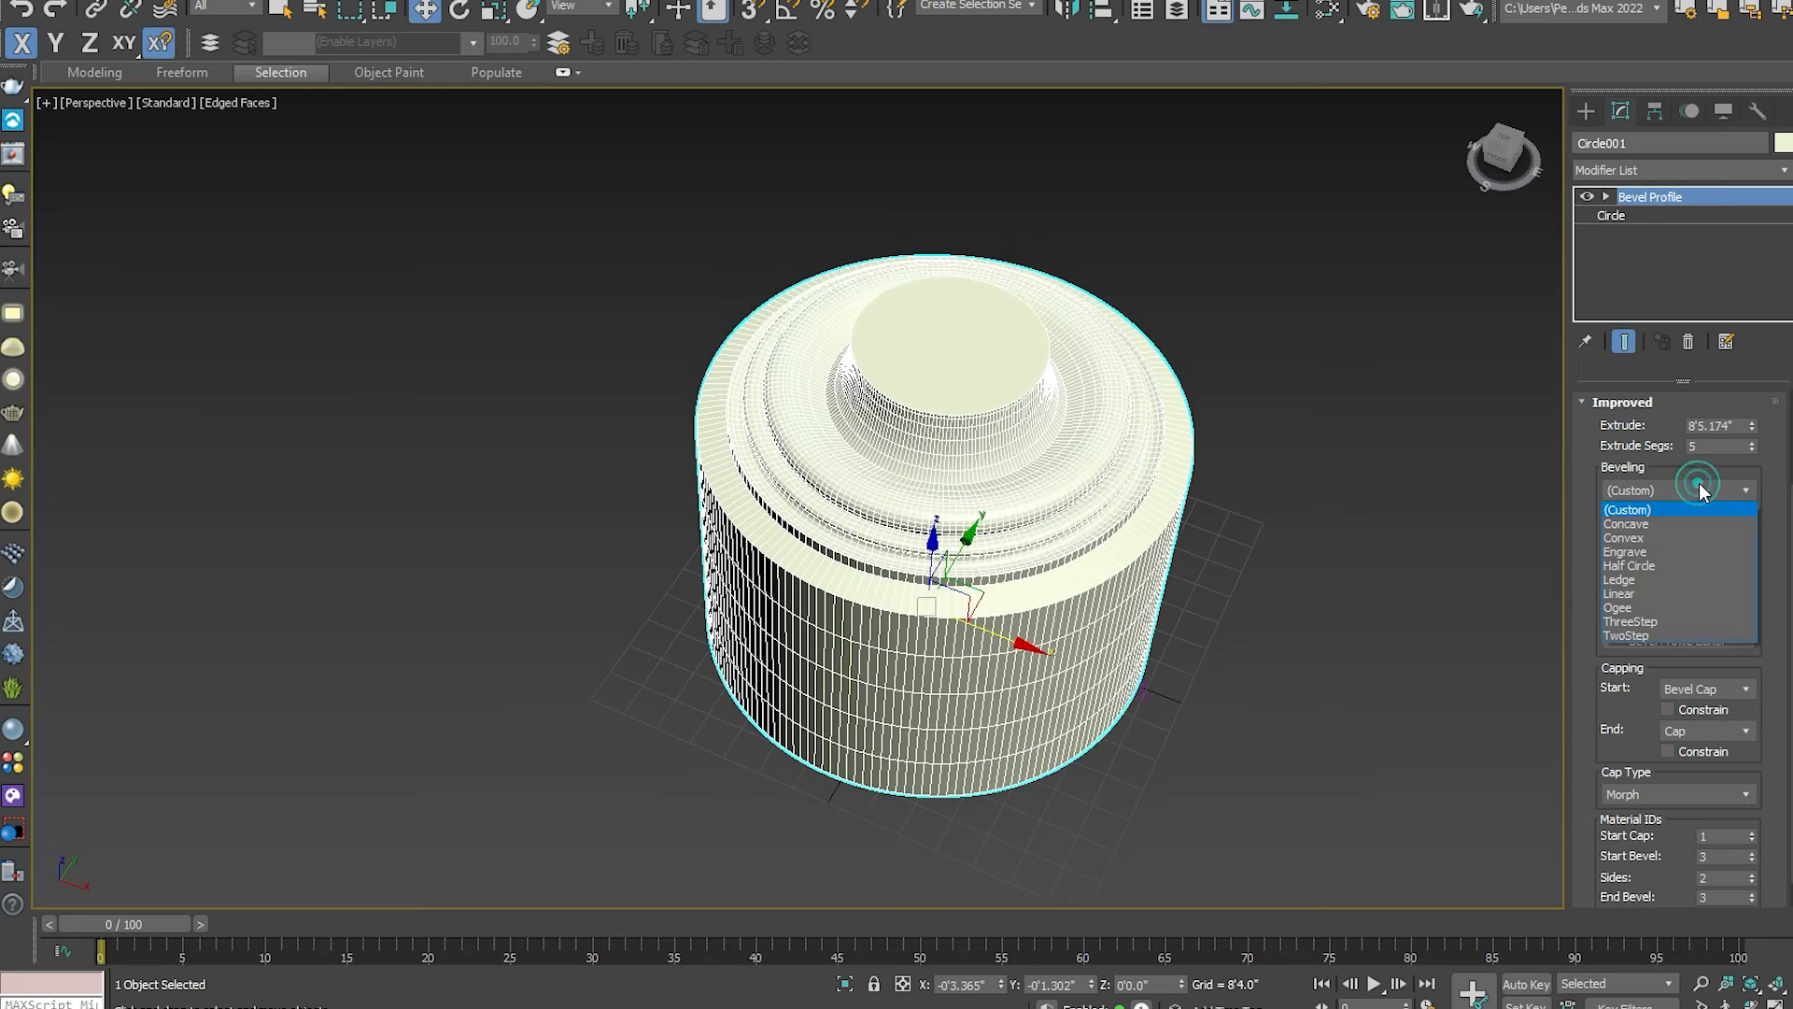
click(1634, 607)
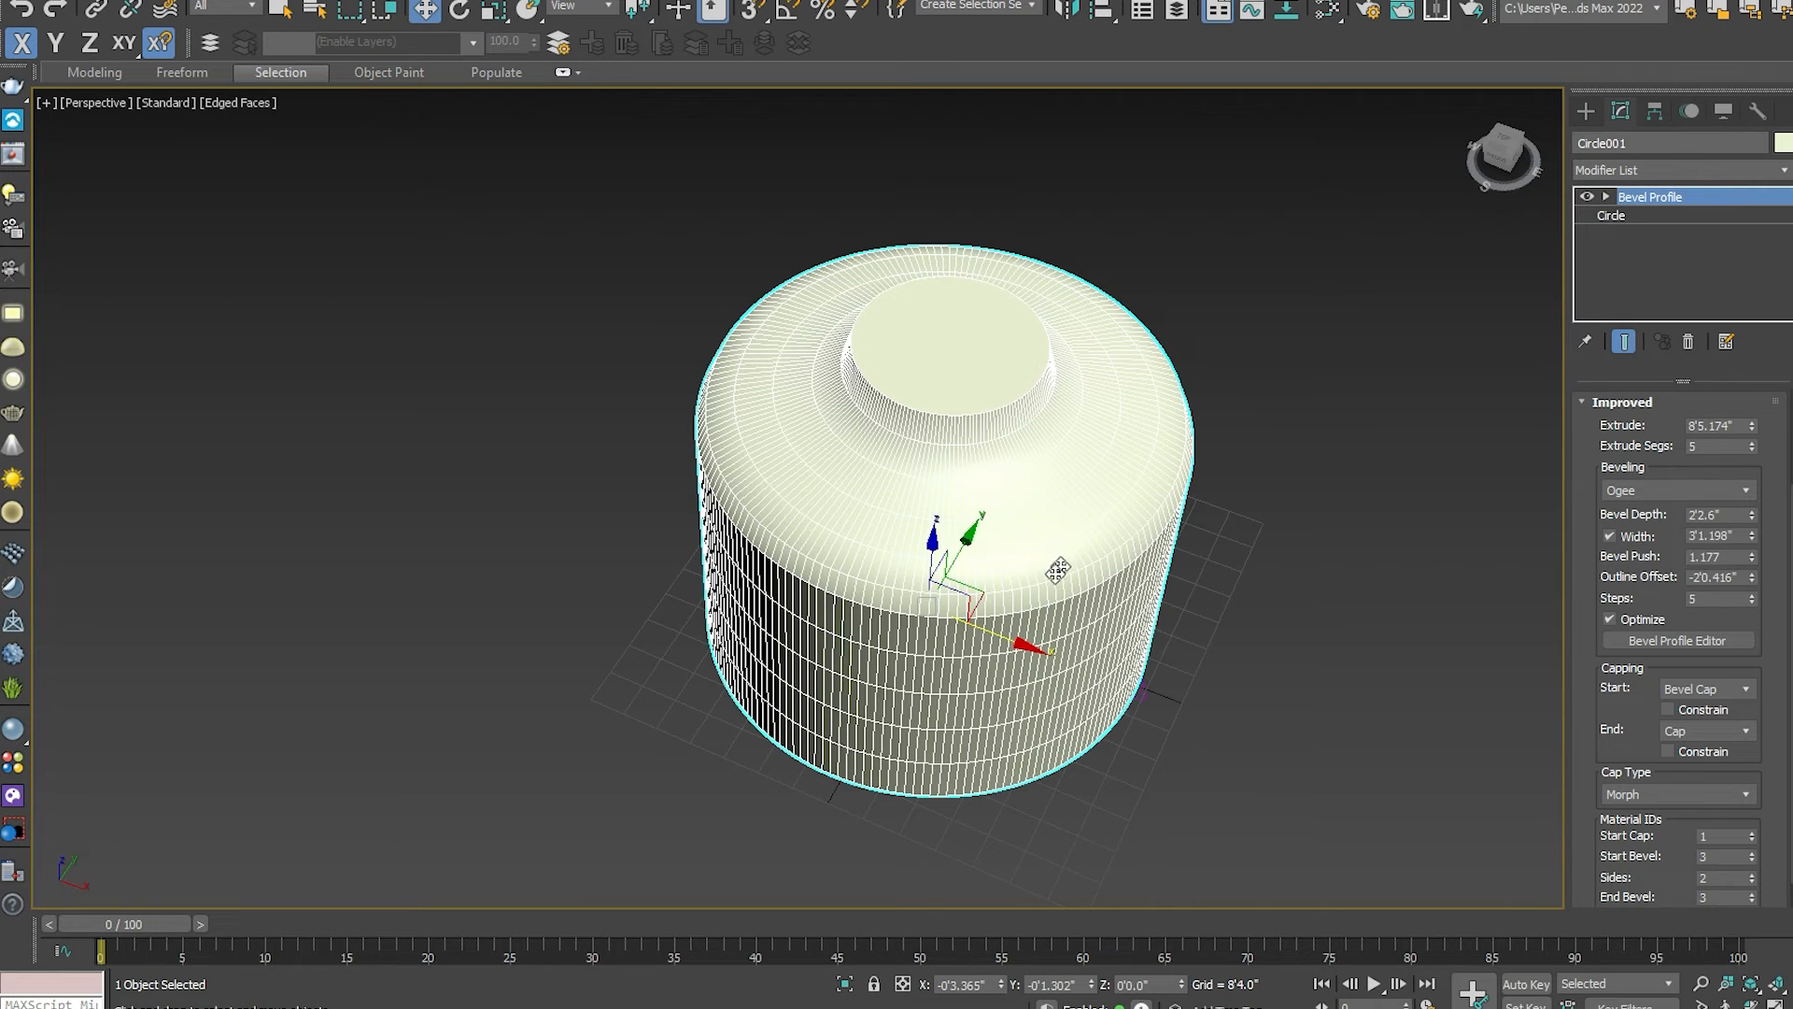
alt+middle_drag(1061, 568, 1141, 518)
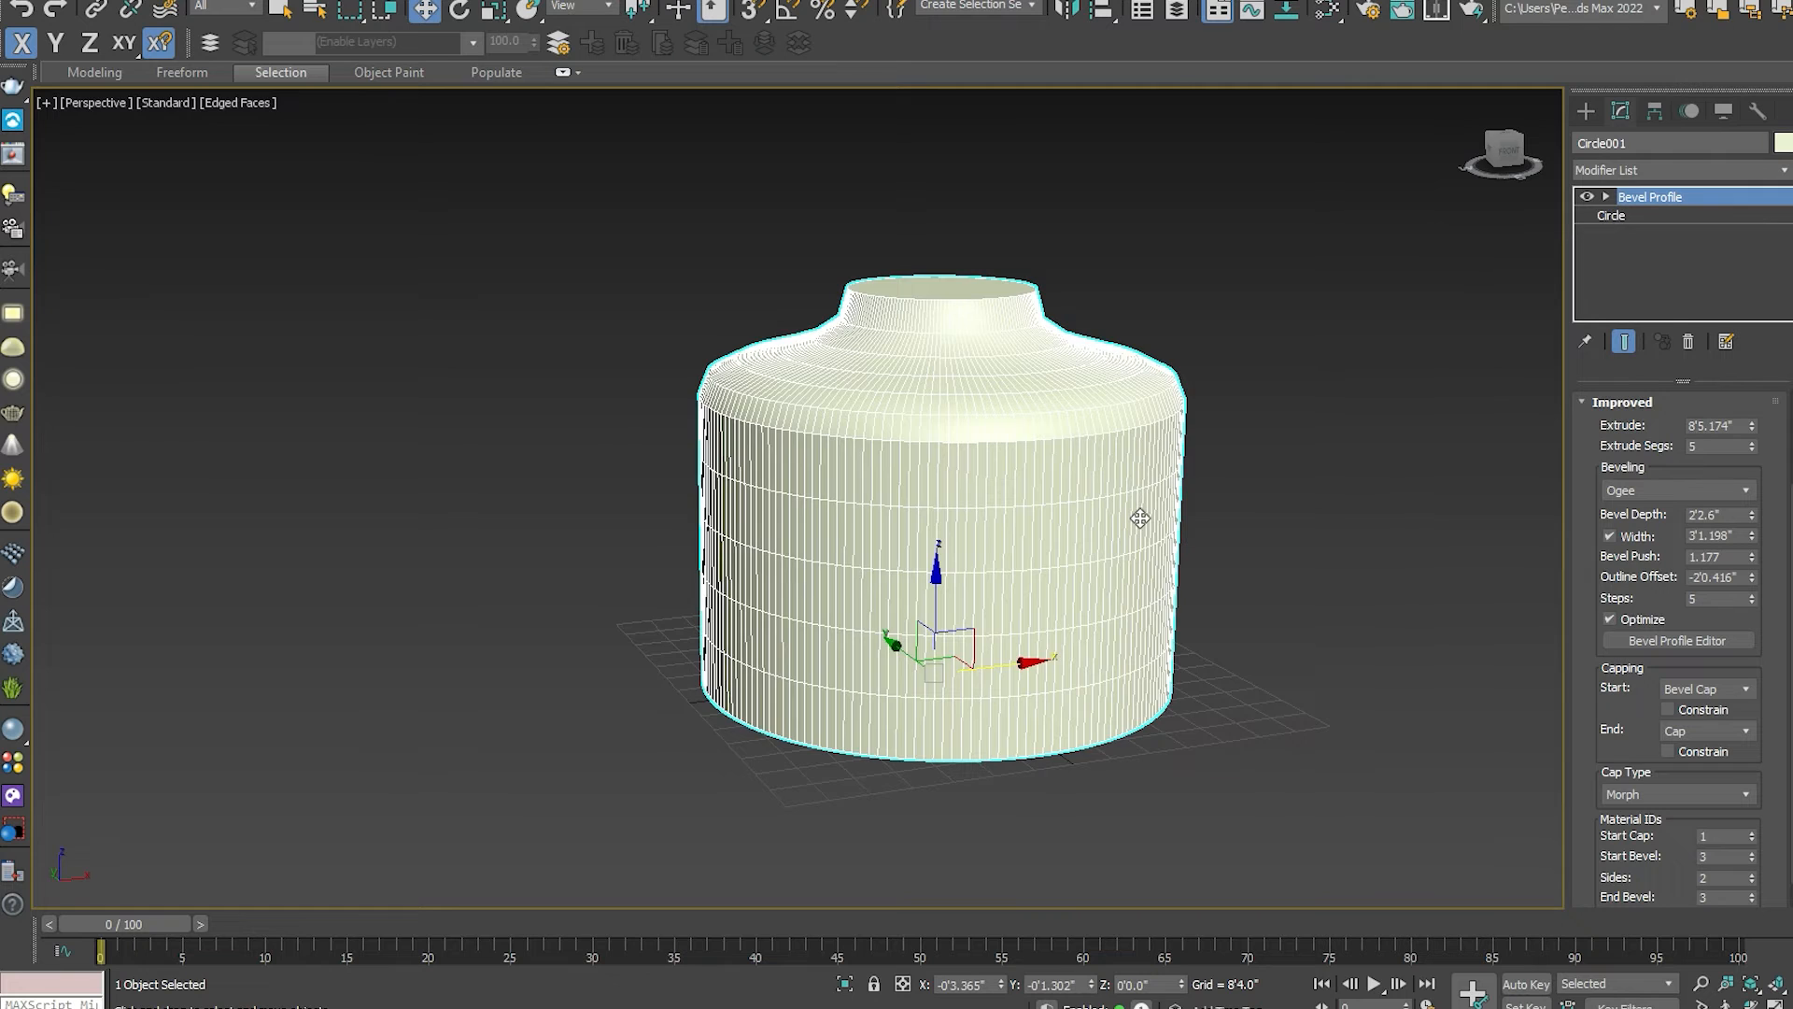
key(f)
scroll(1096, 588, up, 5)
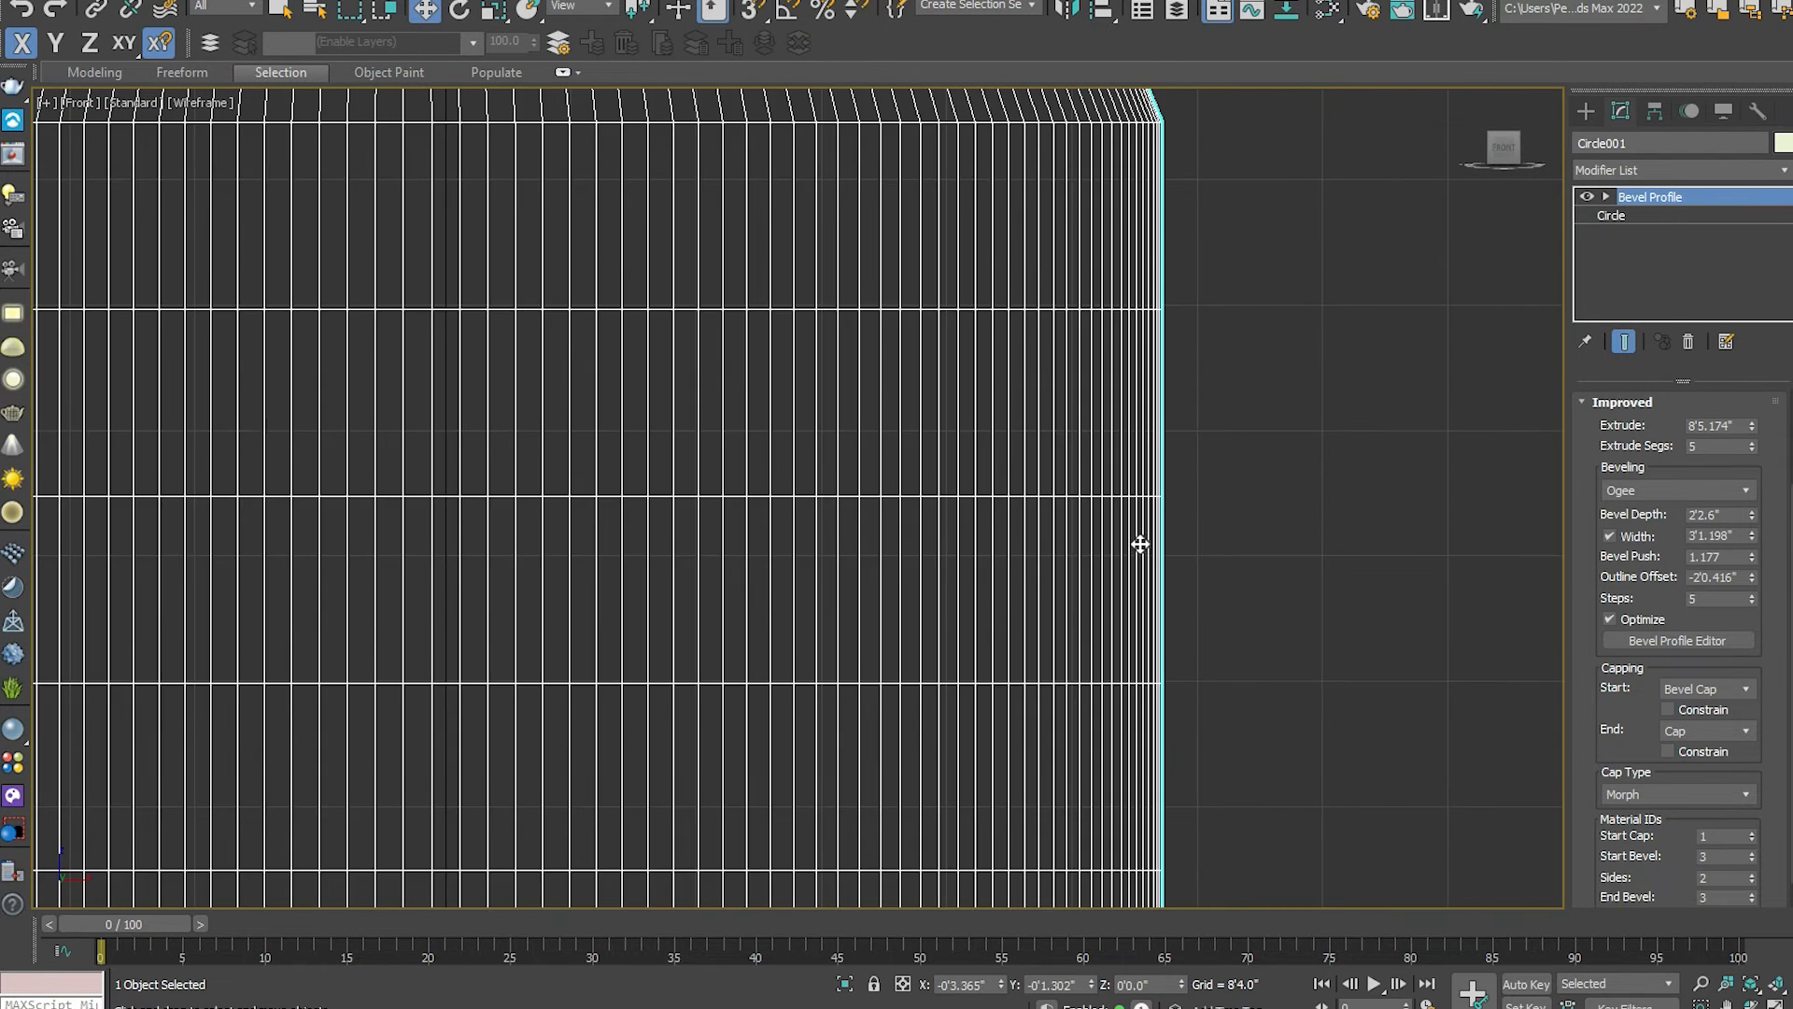
scroll(1141, 544, down, 5)
scroll(1149, 467, up, 1)
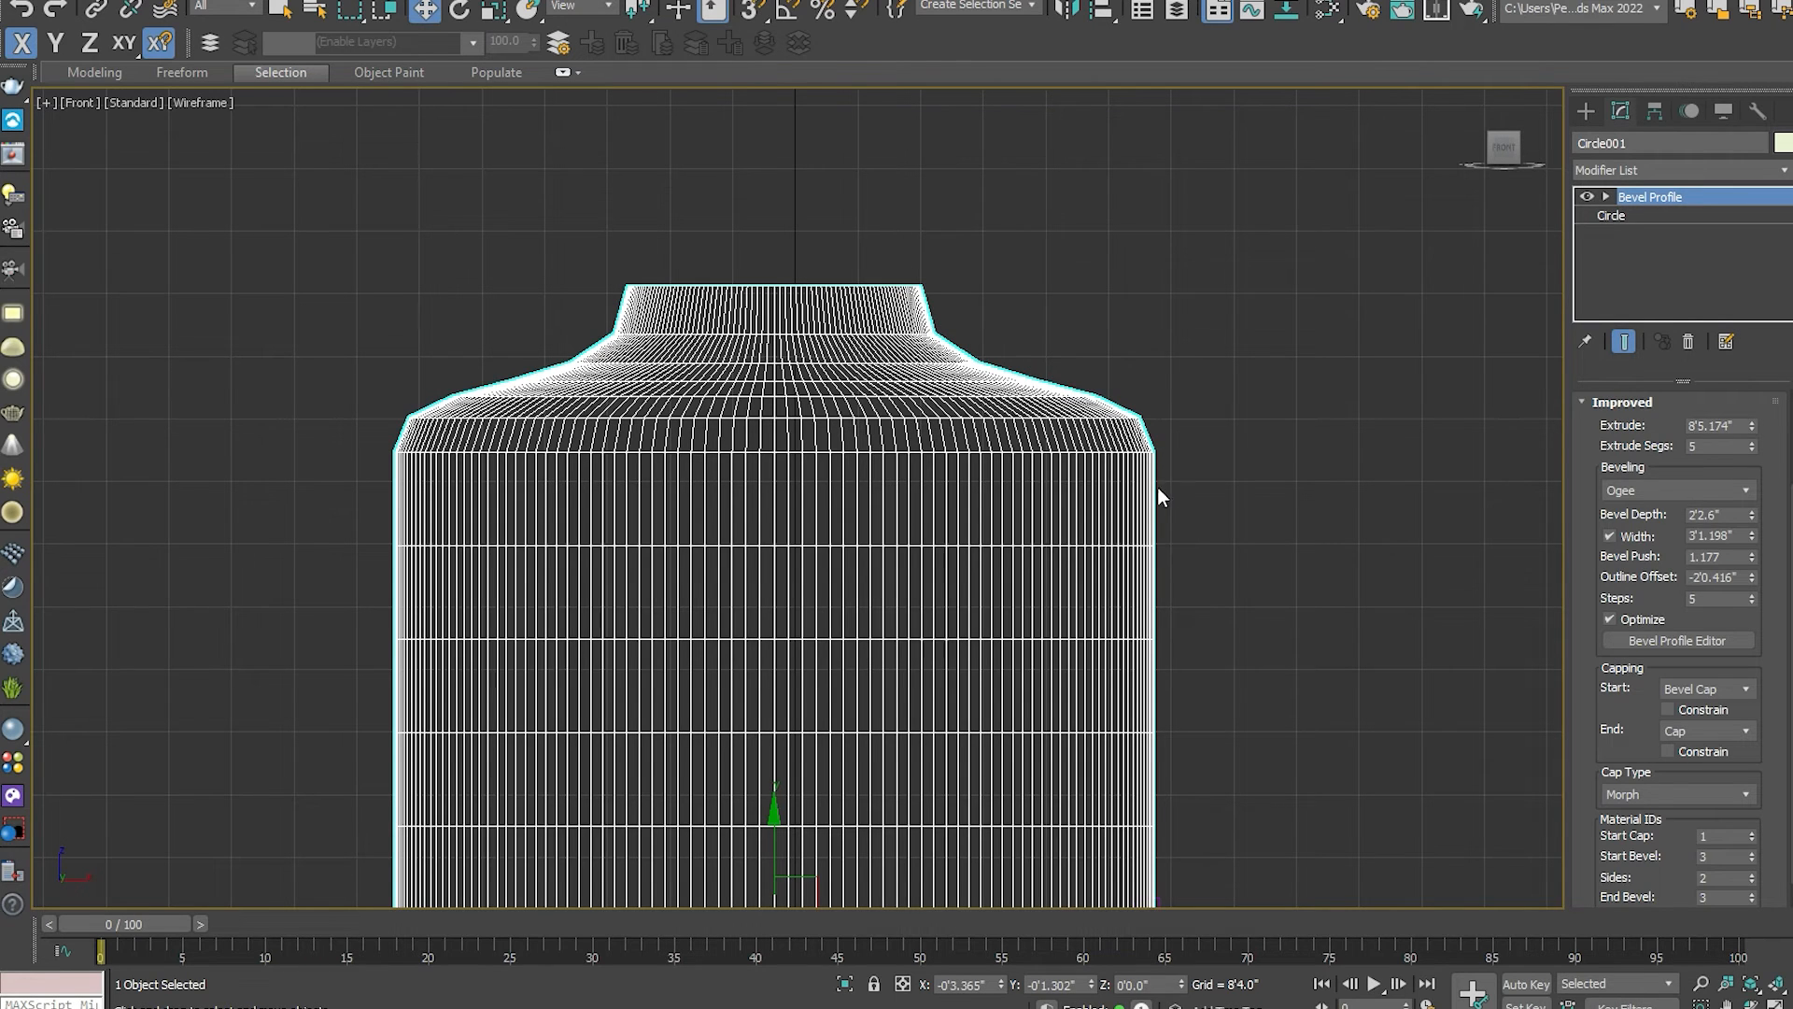
middle_drag(1140, 485, 1037, 537)
key(p)
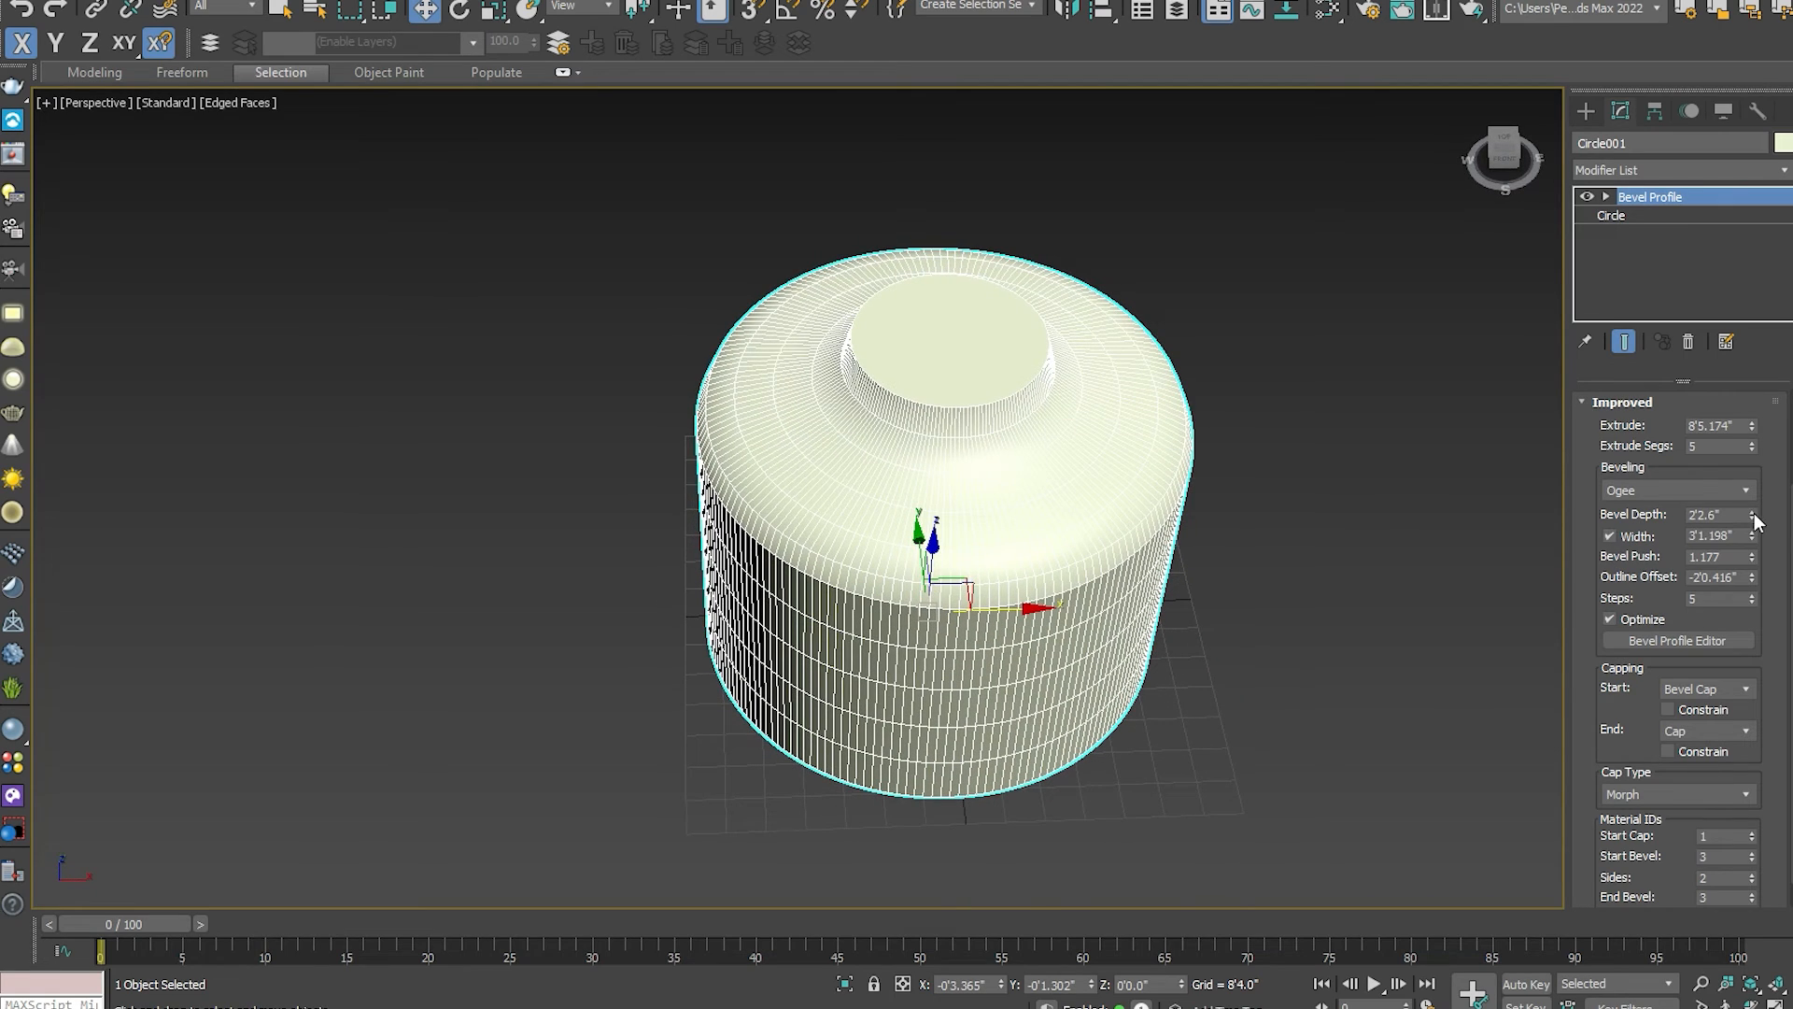
Set Bevel Depth to 3'8.155", Width to 3'4.918", Bevel Push to 1.0, Outline Offset to 0'0.0" and Steps to 24.
mouse_move(1753, 514)
mouse_down()
mouse_move(1751, 439)
mouse_move(1756, 525)
mouse_up()
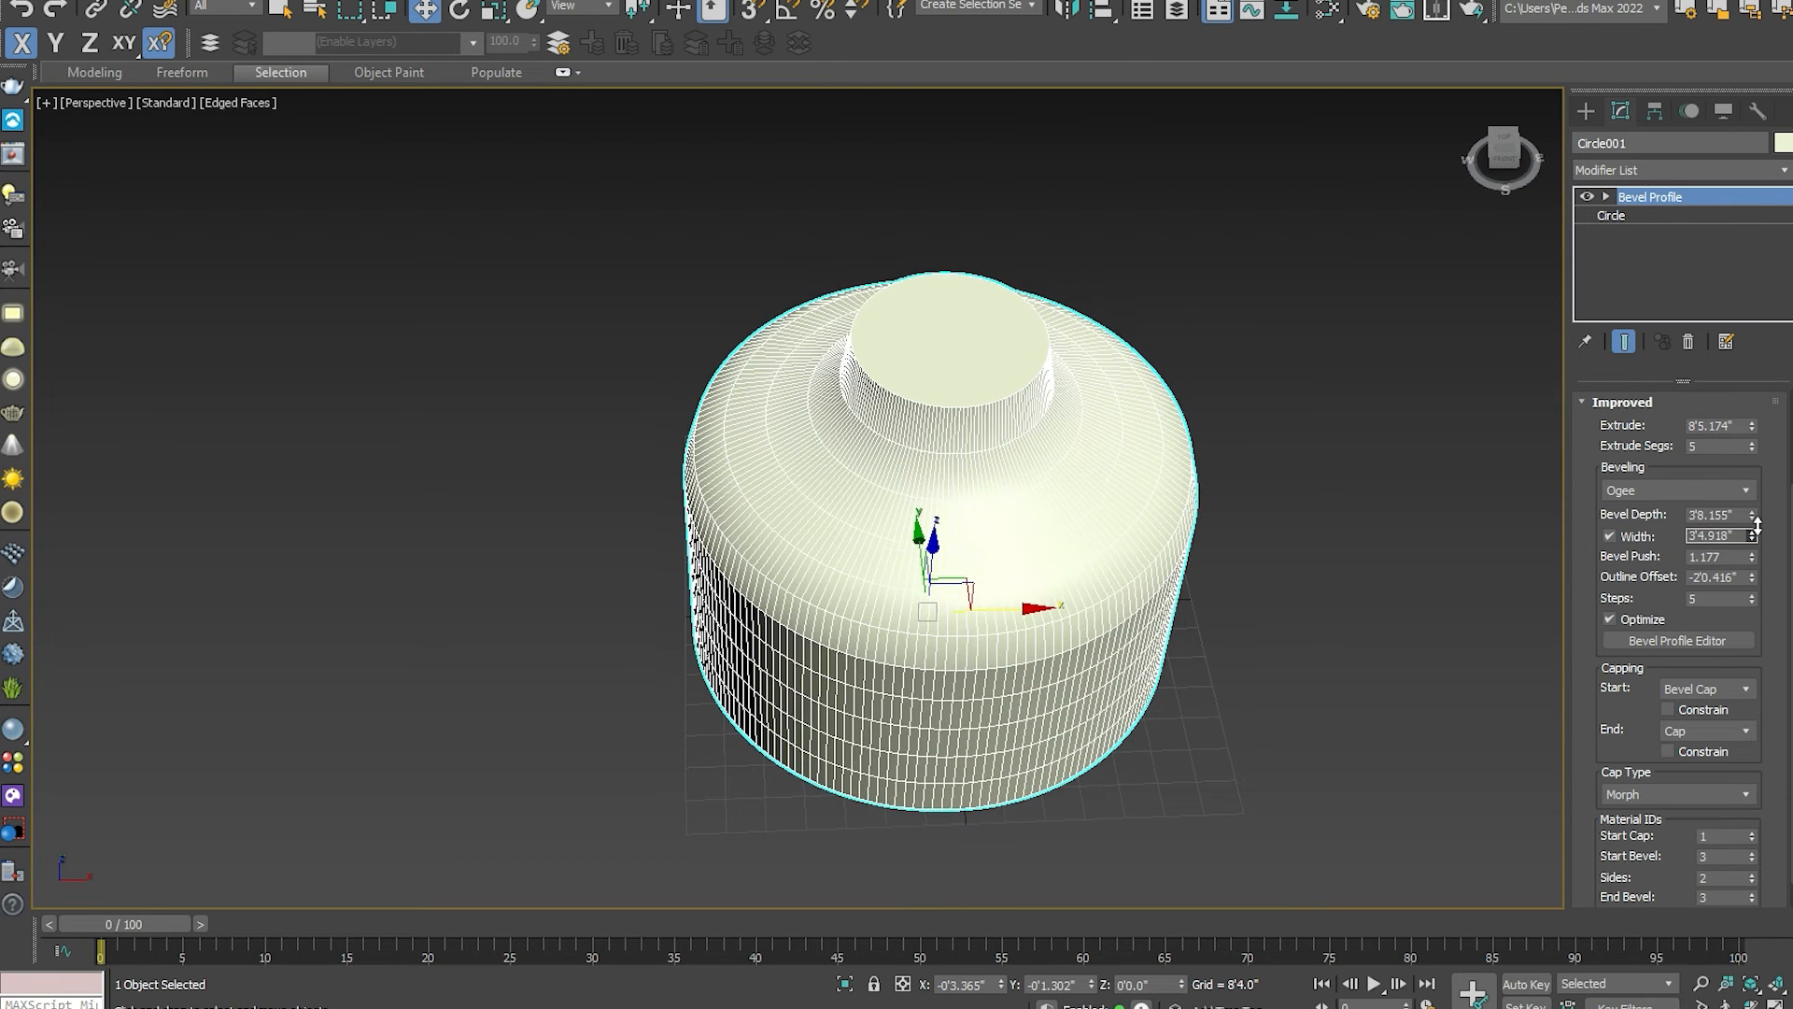
key(Tab)
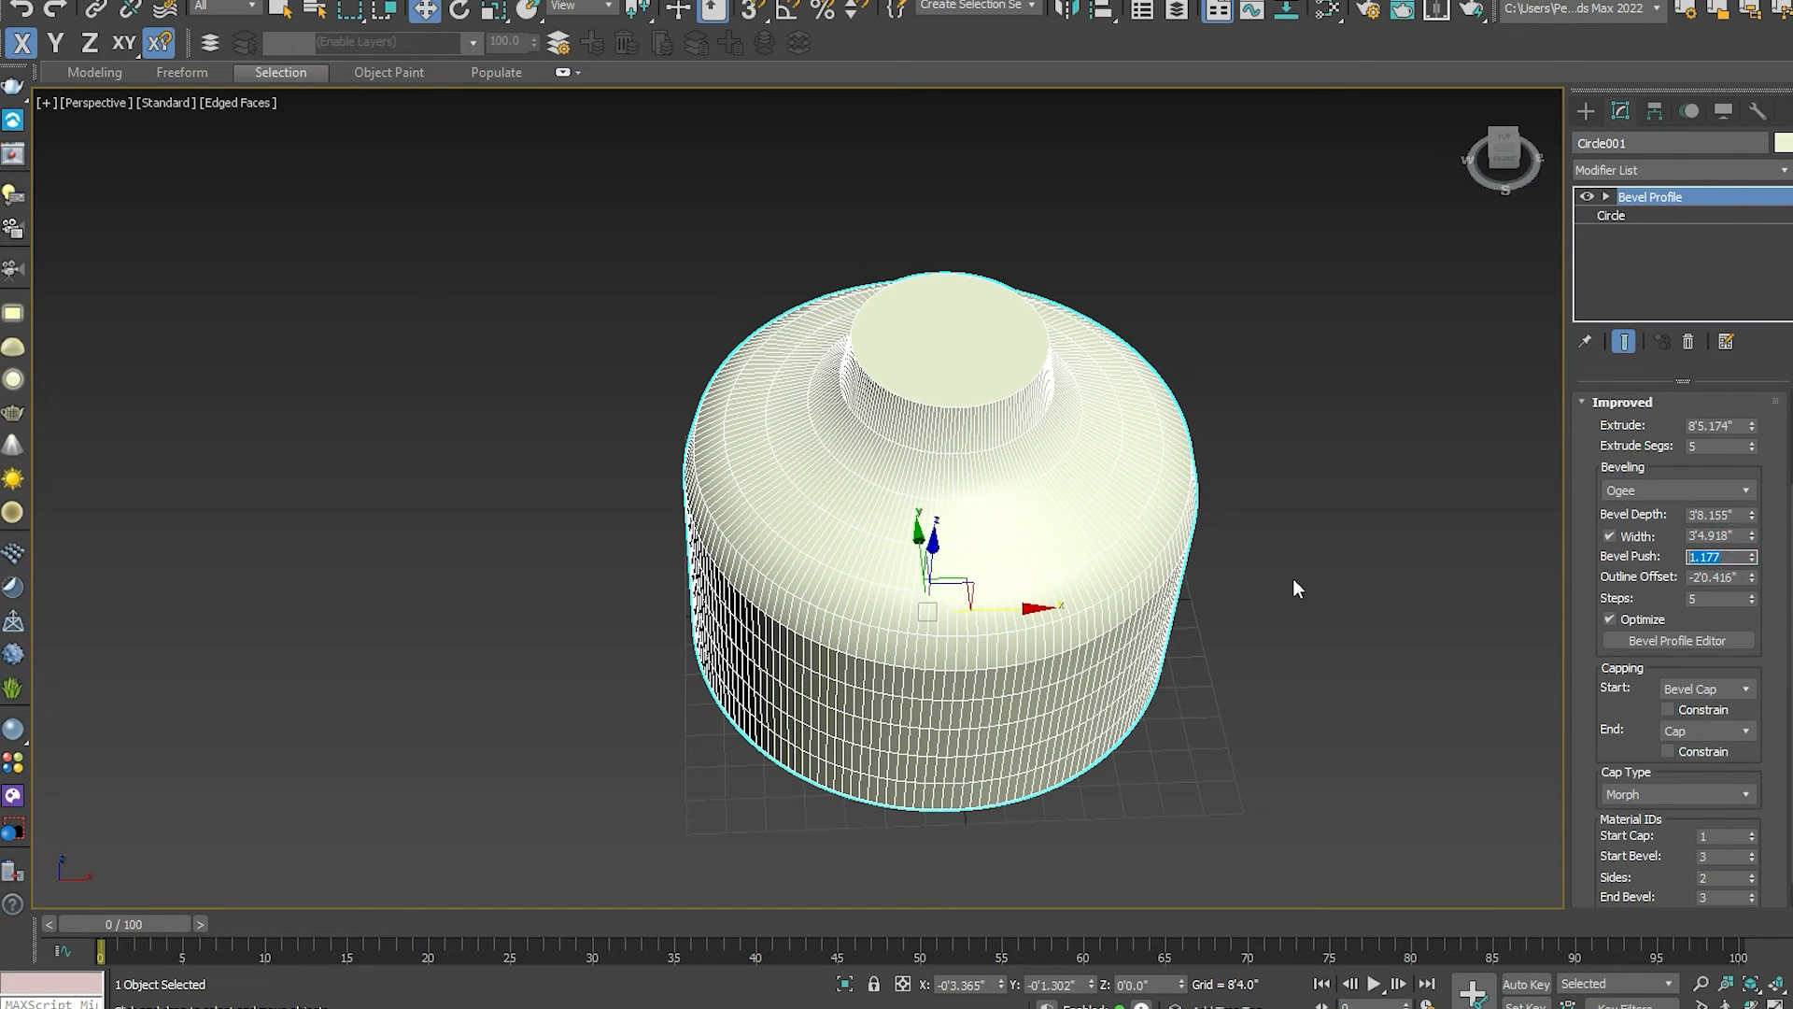
text(1.0)
key(Return)
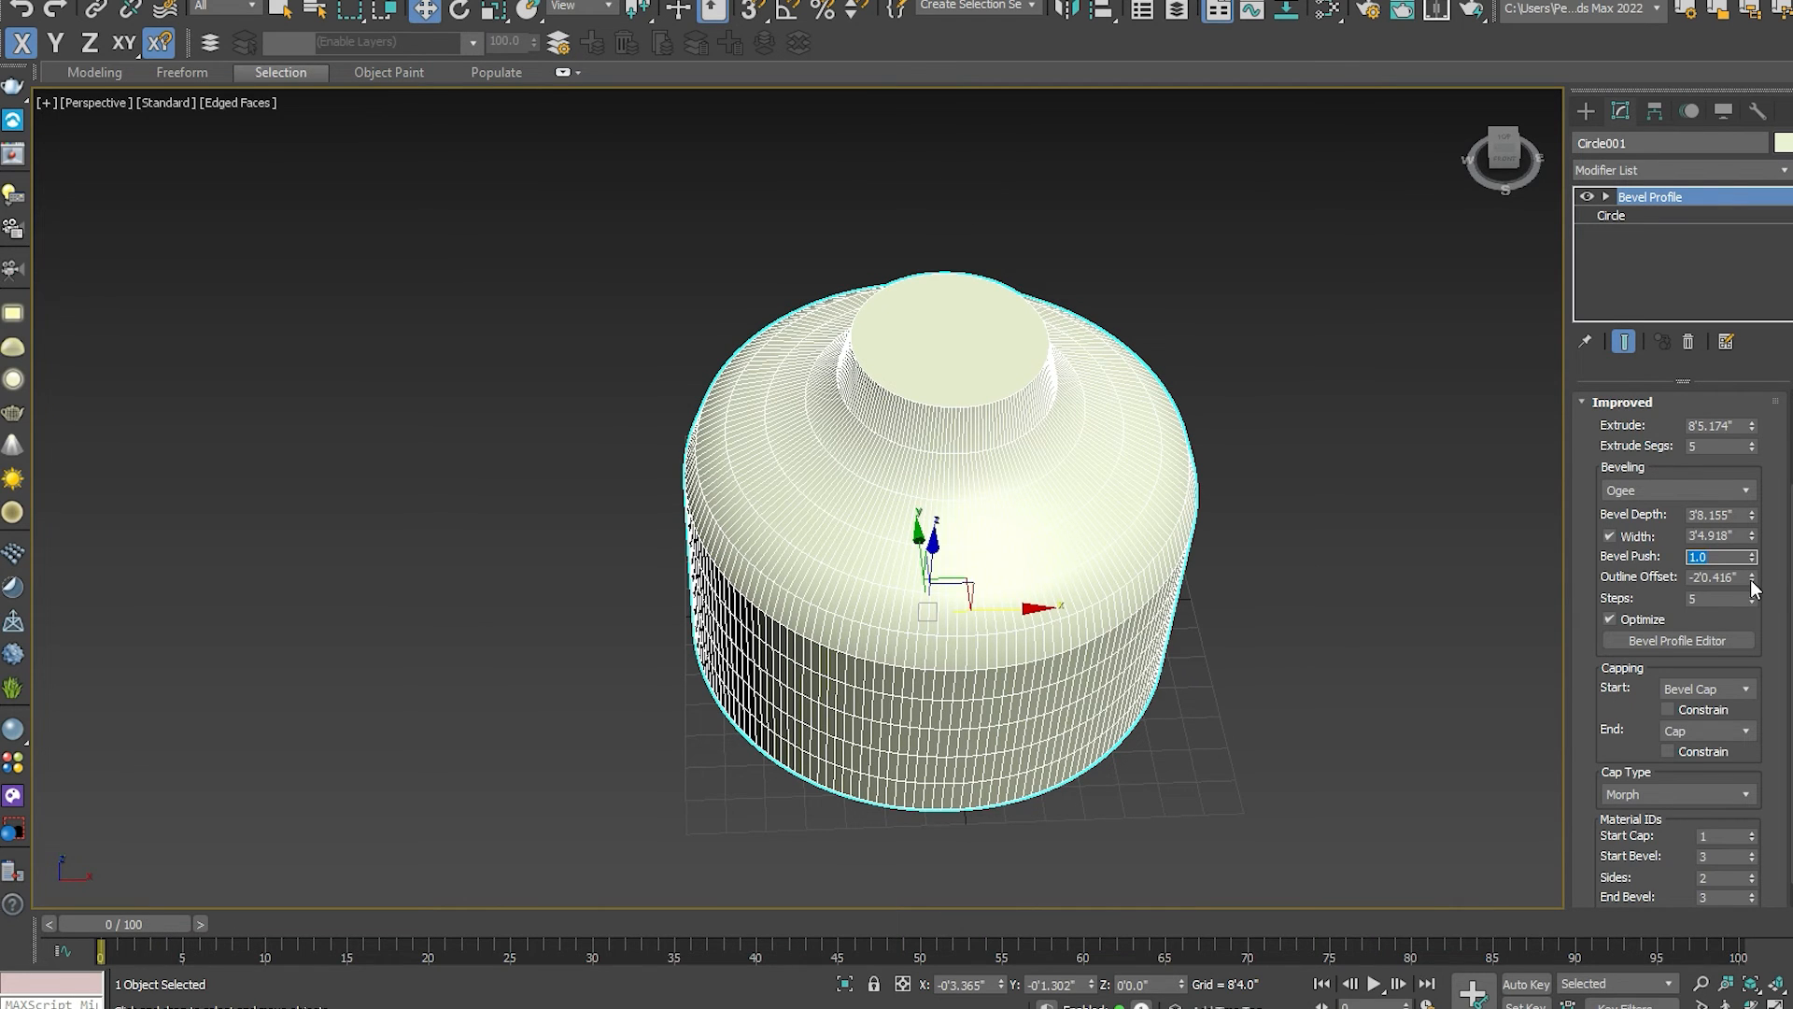
mouse_move(1752, 577)
mouse_down()
mouse_move(1764, 673)
mouse_move(1765, 532)
mouse_move(1763, 633)
mouse_move(1771, 579)
mouse_up()
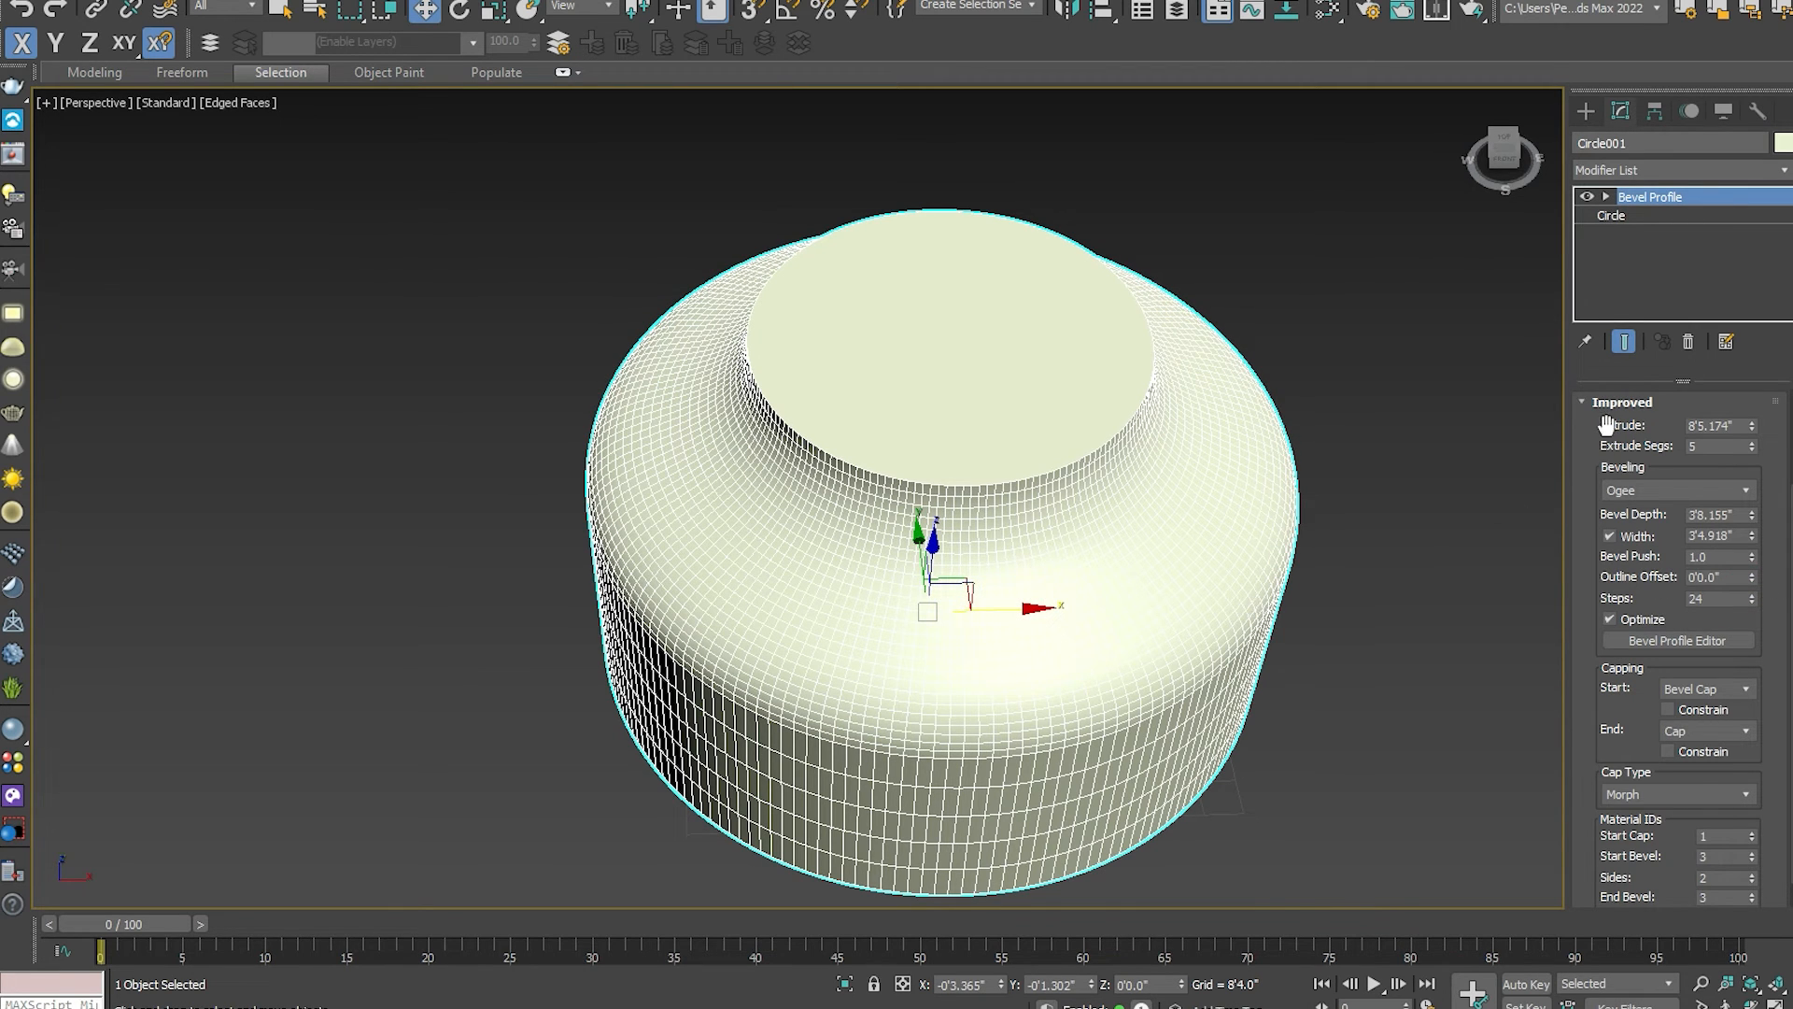
Apply the ThreeStep beveling preset with a Bevel Depth of 2'6.467" and a Width of 4'2.329".
click(1722, 482)
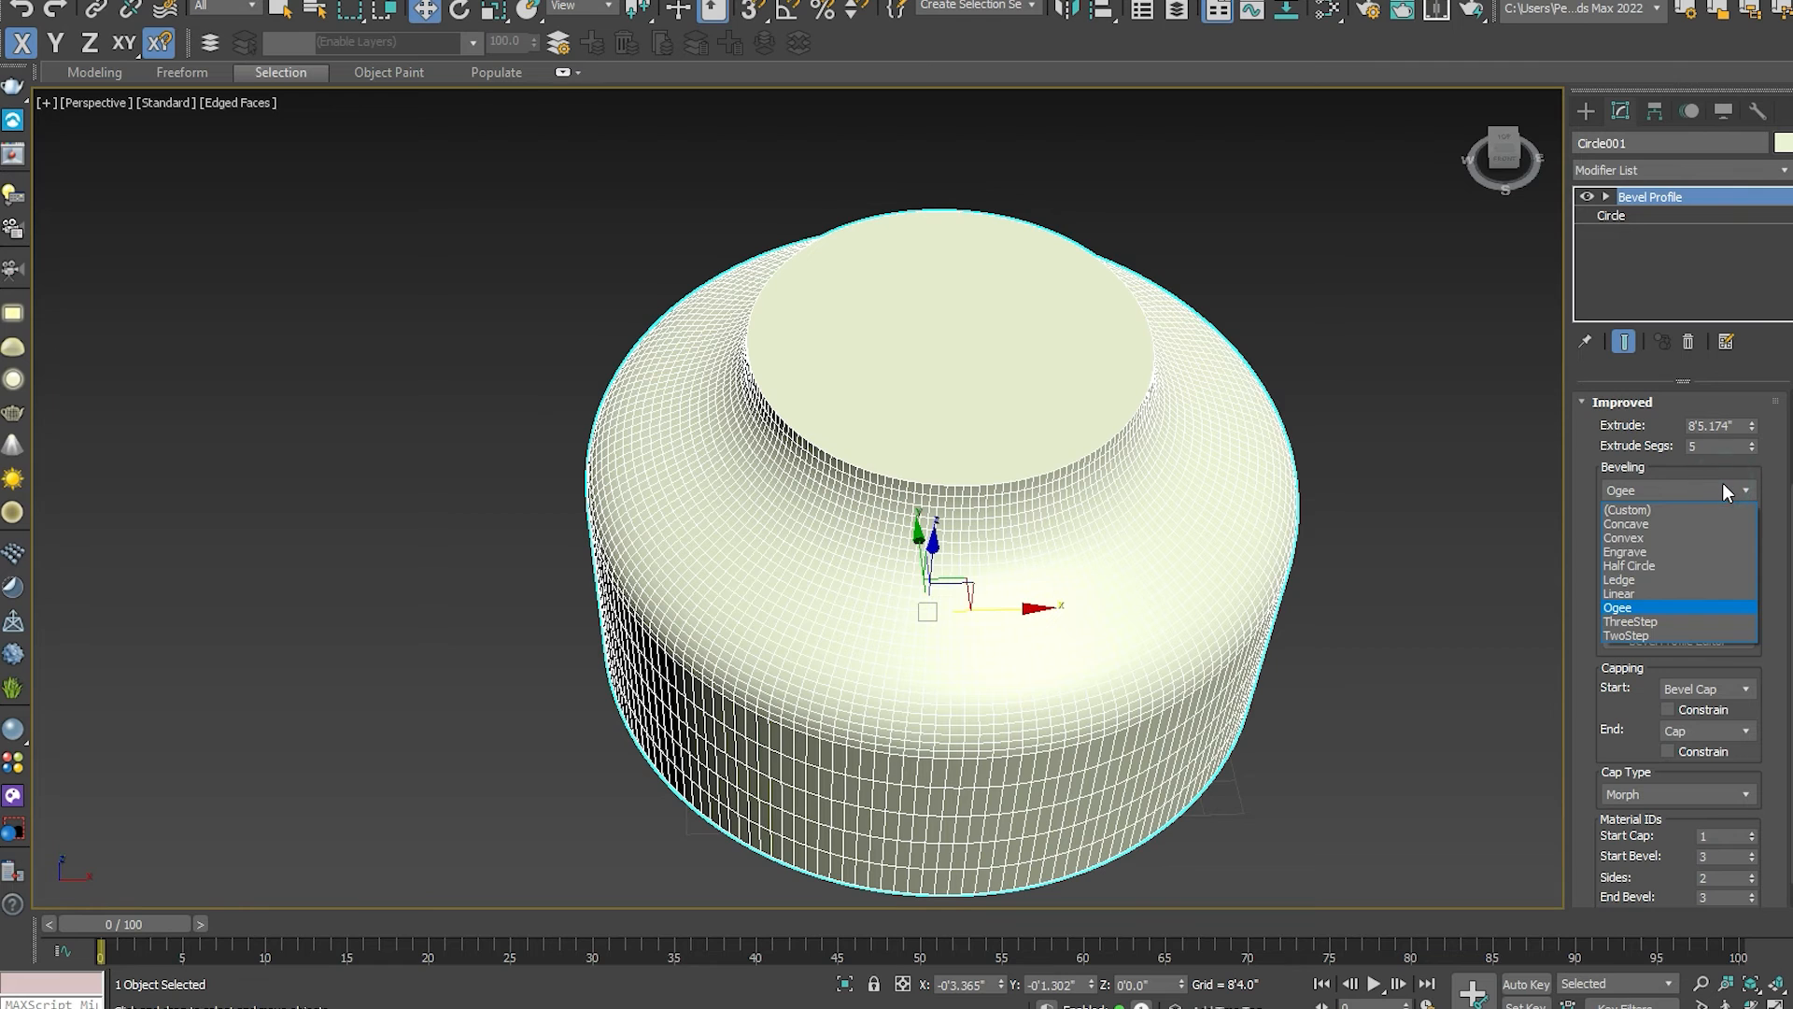
click(1645, 621)
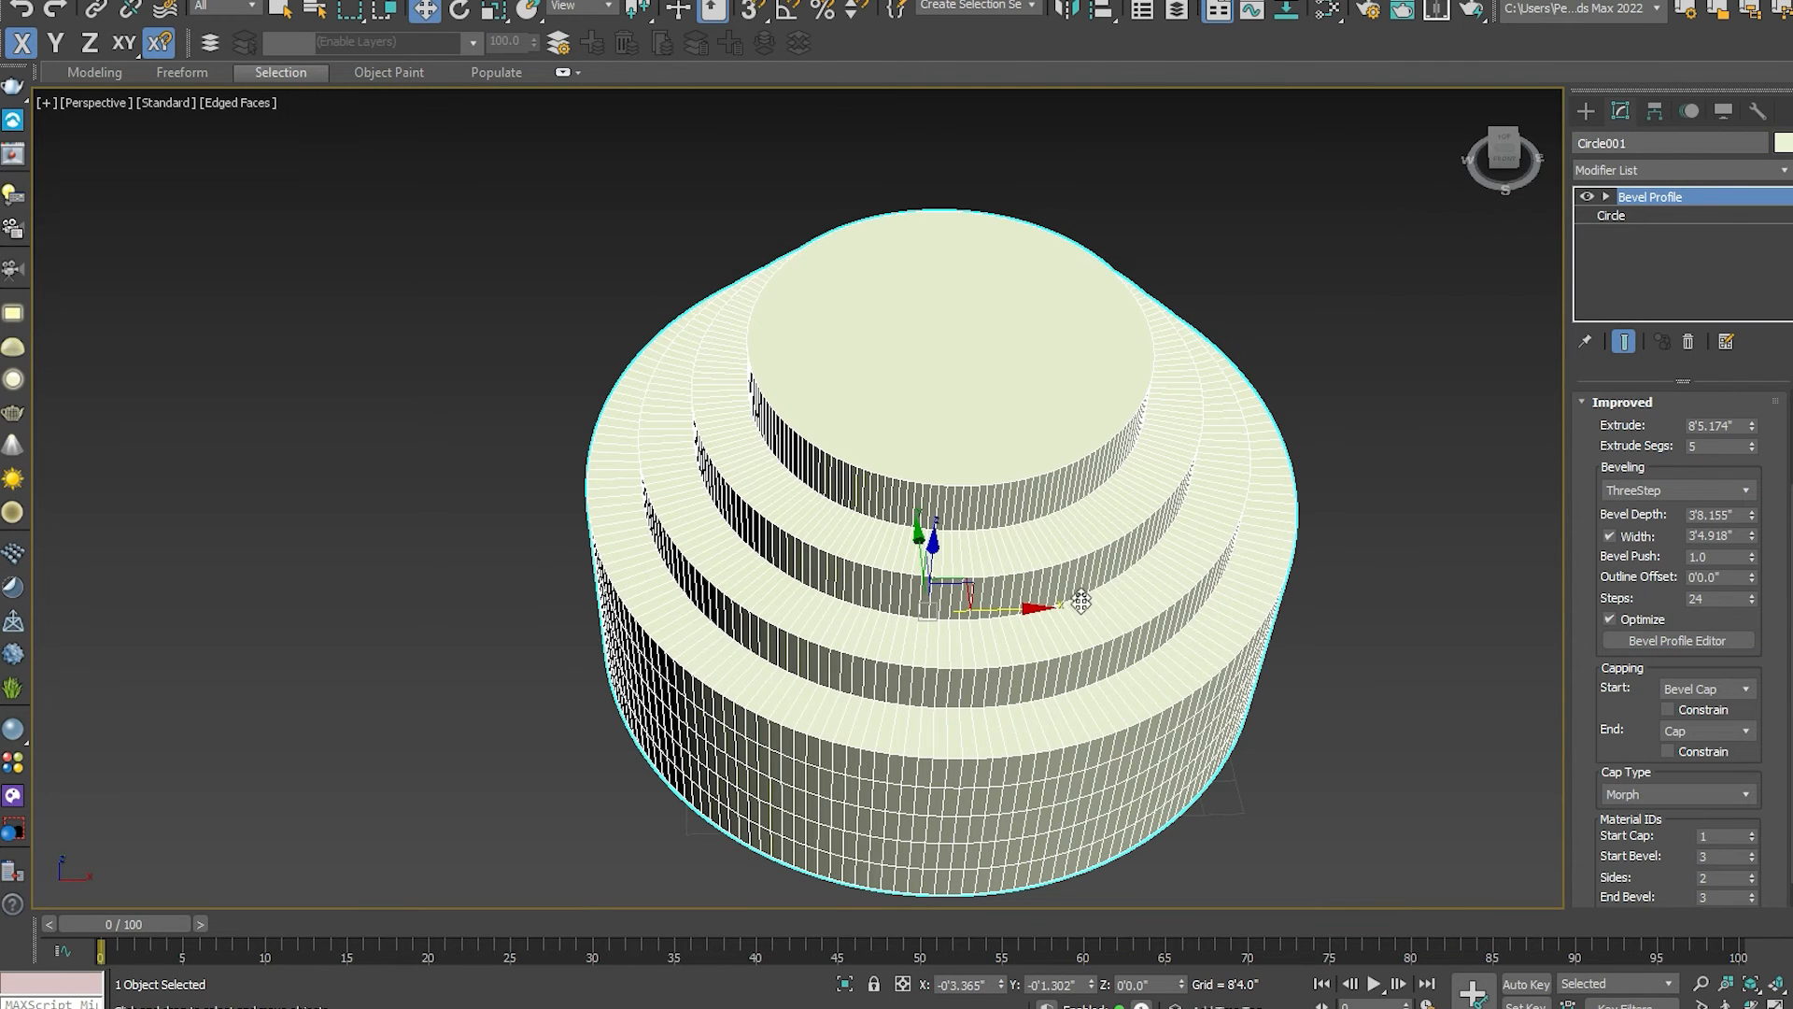
middle_drag(1082, 602, 1043, 563)
alt+middle_drag(1157, 664, 1082, 620)
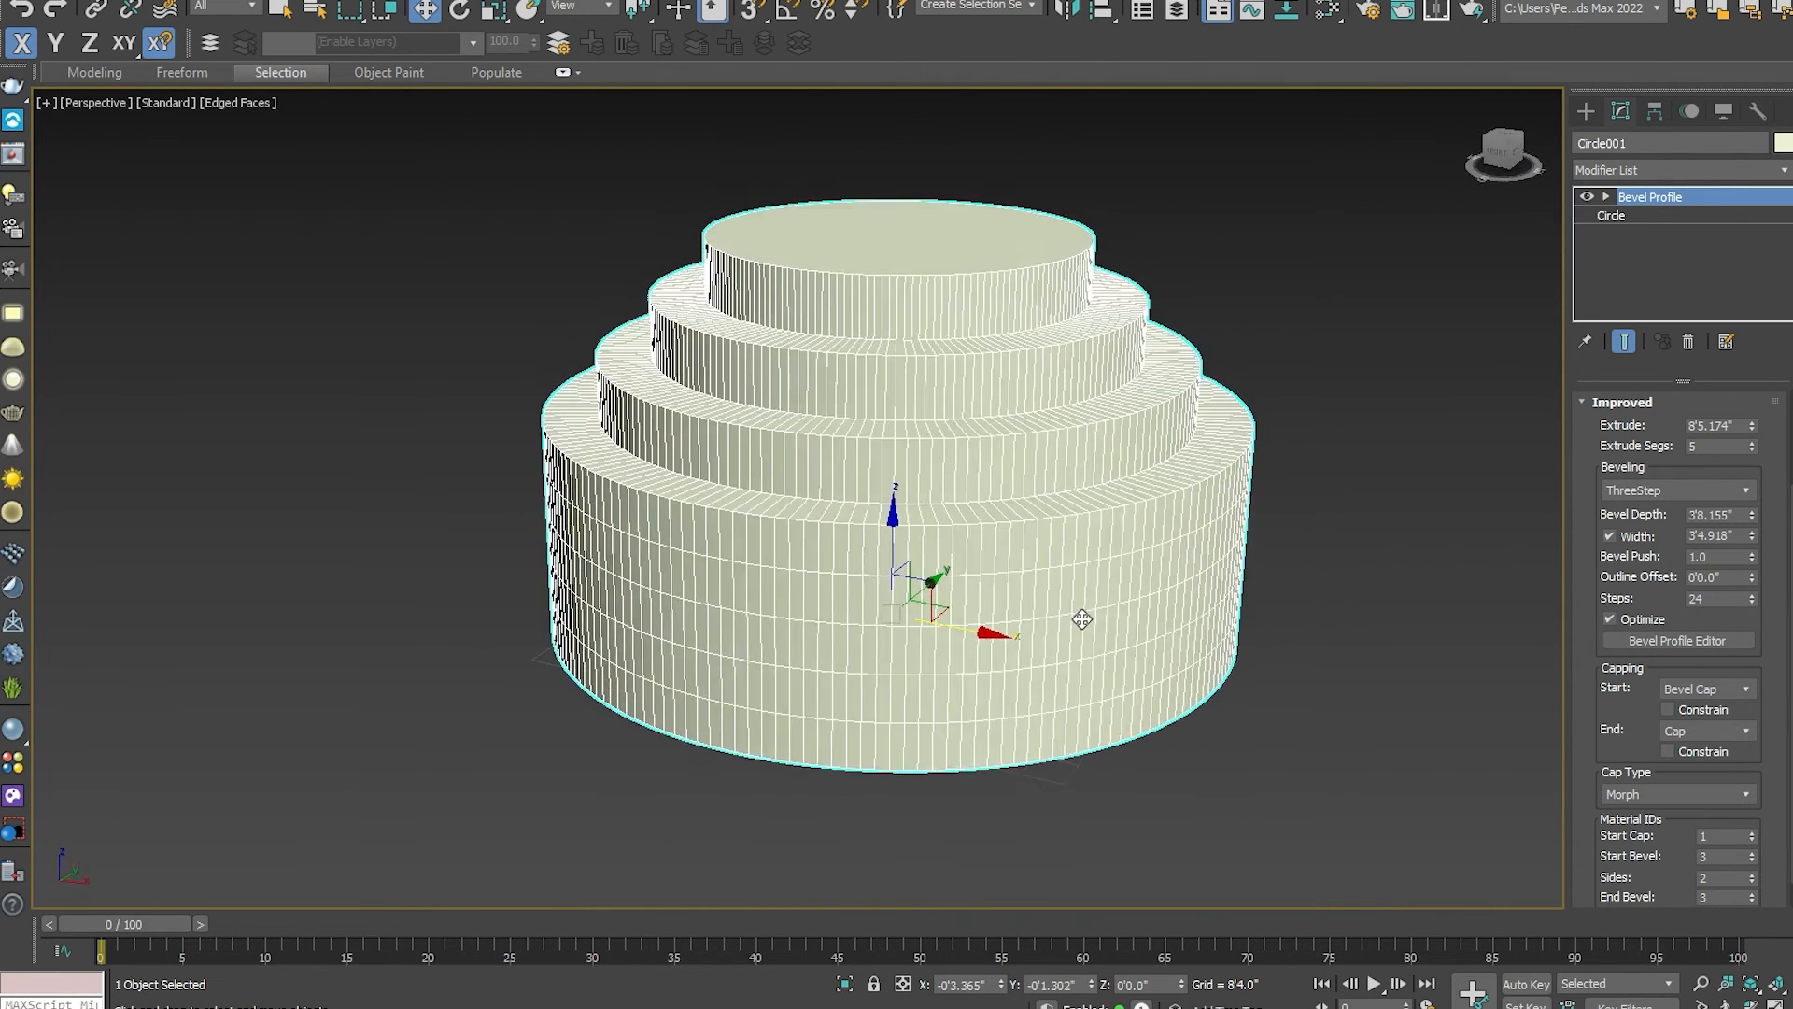
mouse_move(1752, 514)
mouse_down()
mouse_move(1768, 575)
mouse_move(1757, 445)
mouse_move(1776, 572)
mouse_move(1757, 511)
mouse_up()
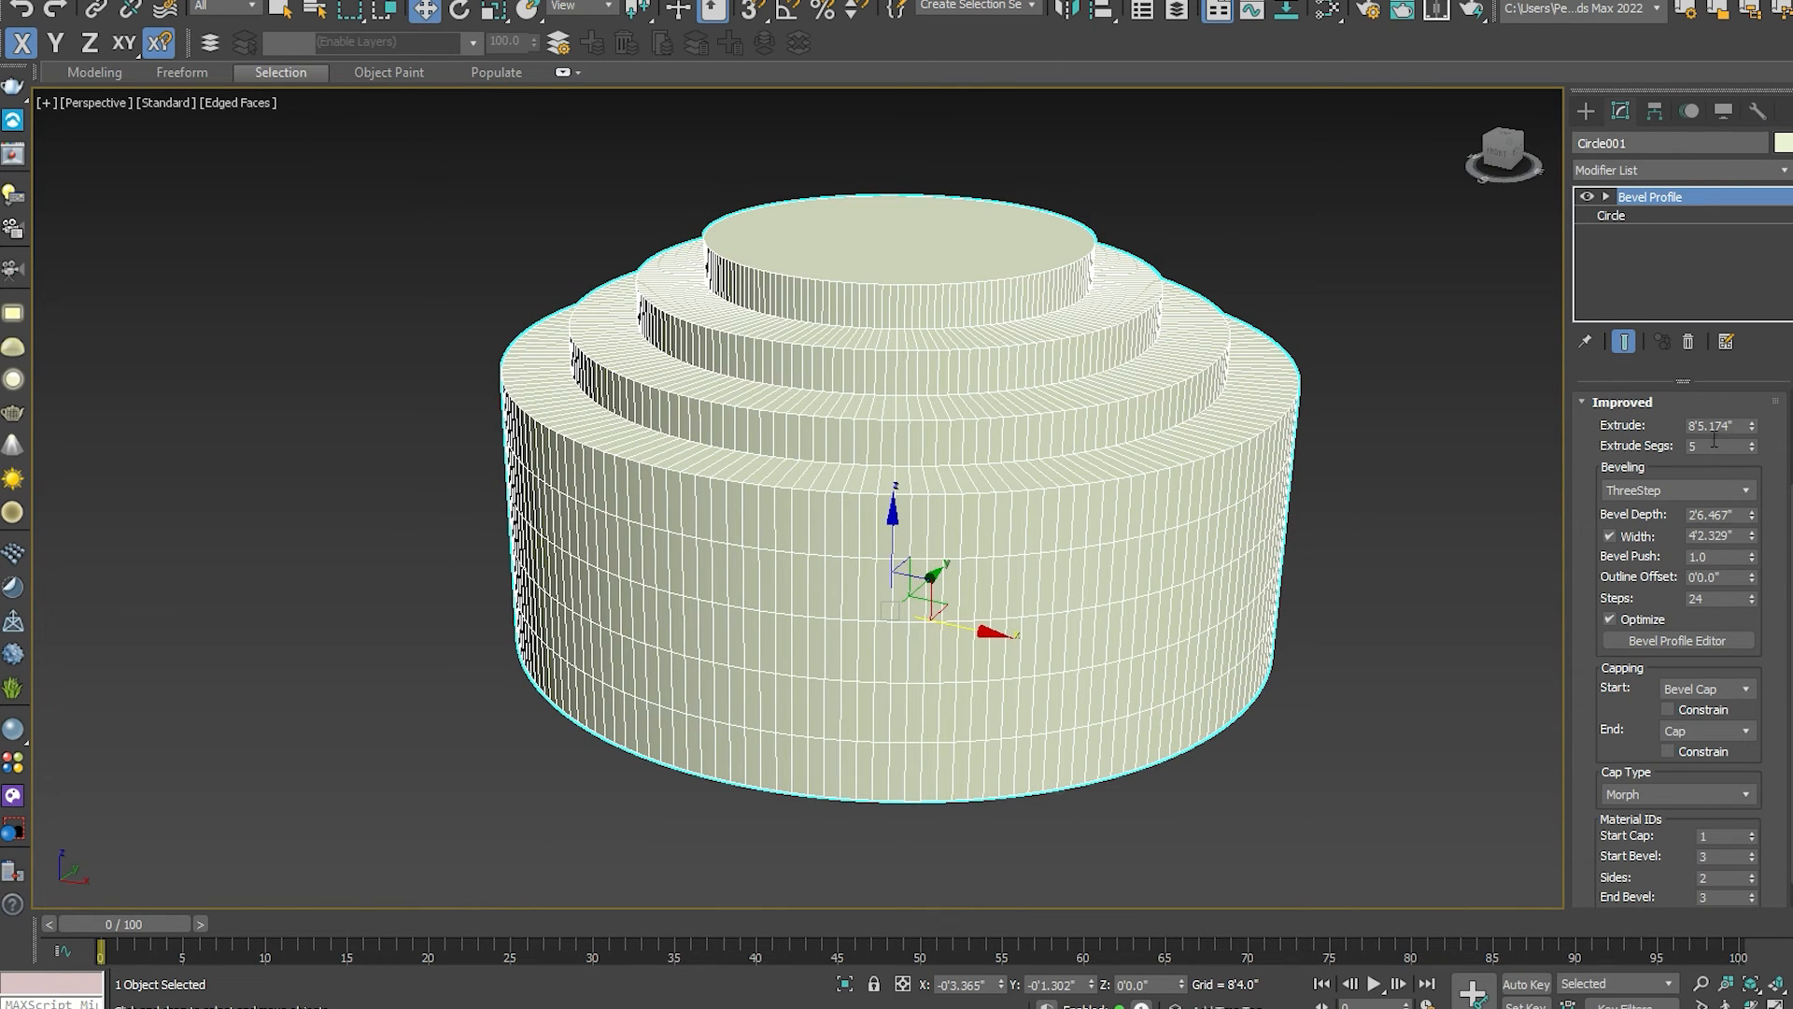
Switch the beveling preset to TwoStep and raise the Bevel Depth to 3'2.693".
click(1730, 490)
click(1634, 633)
click(1749, 491)
click(1745, 484)
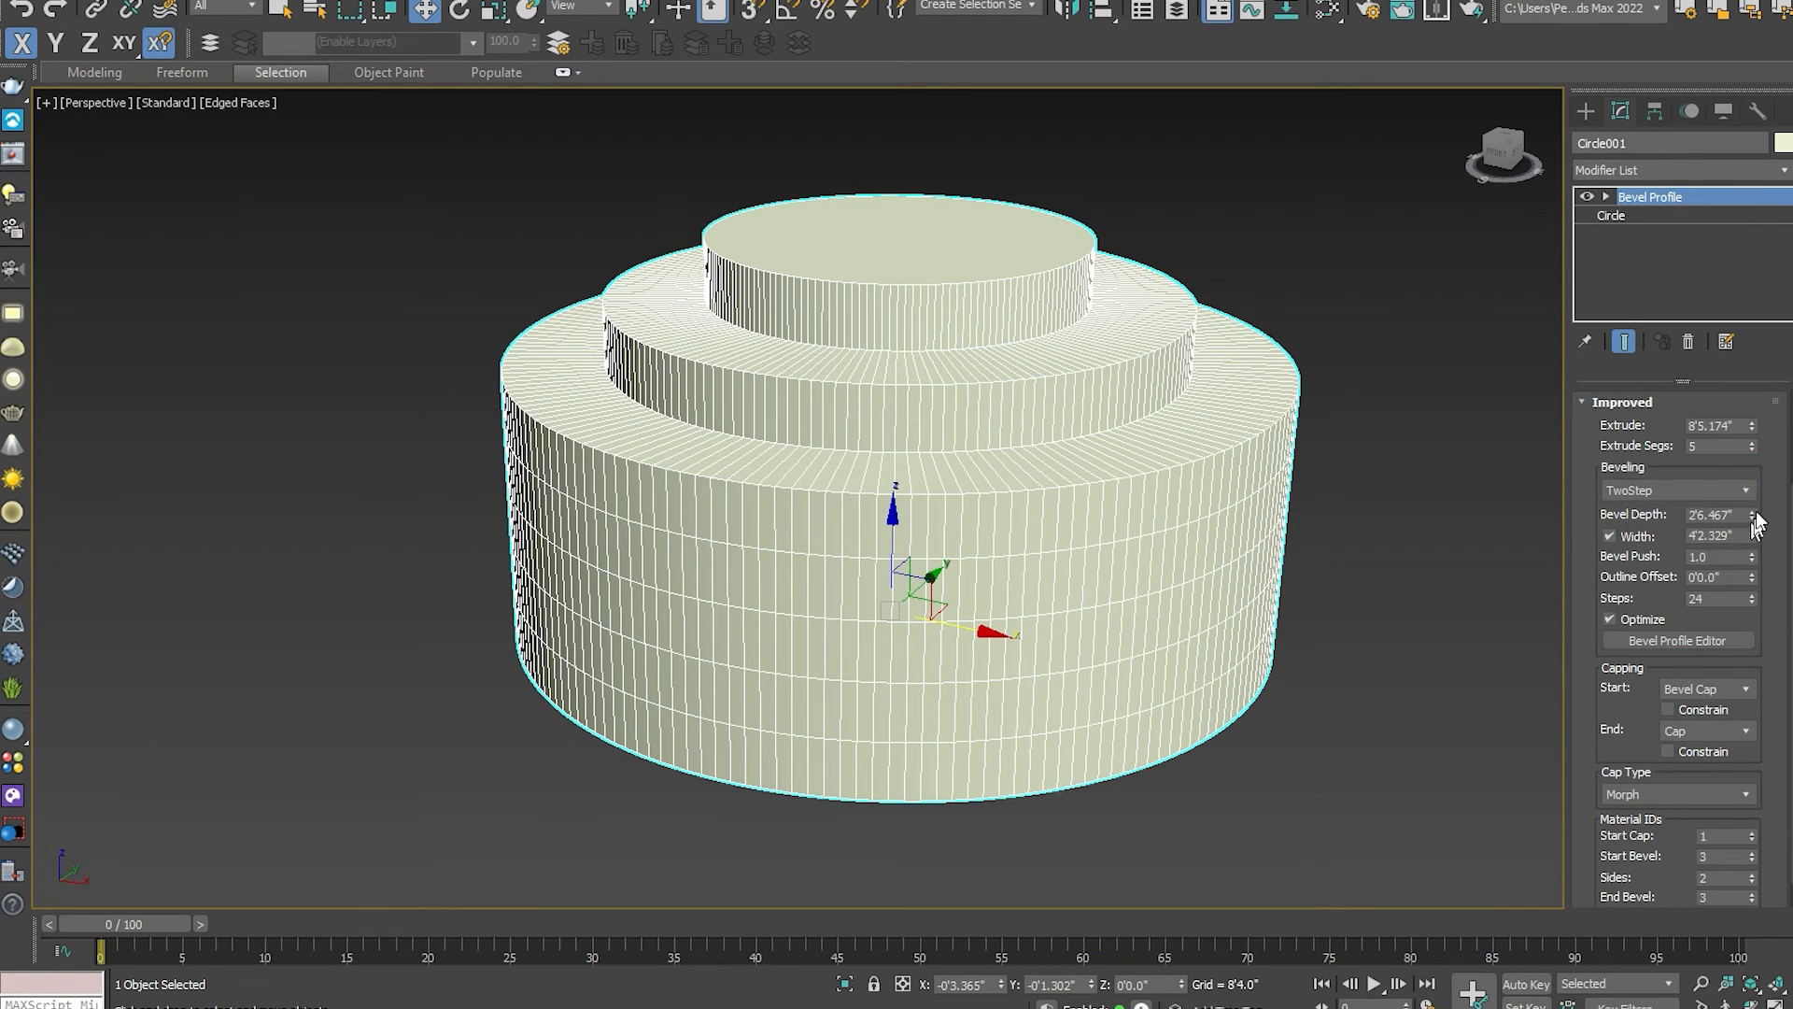
drag(1753, 515, 1785, 482)
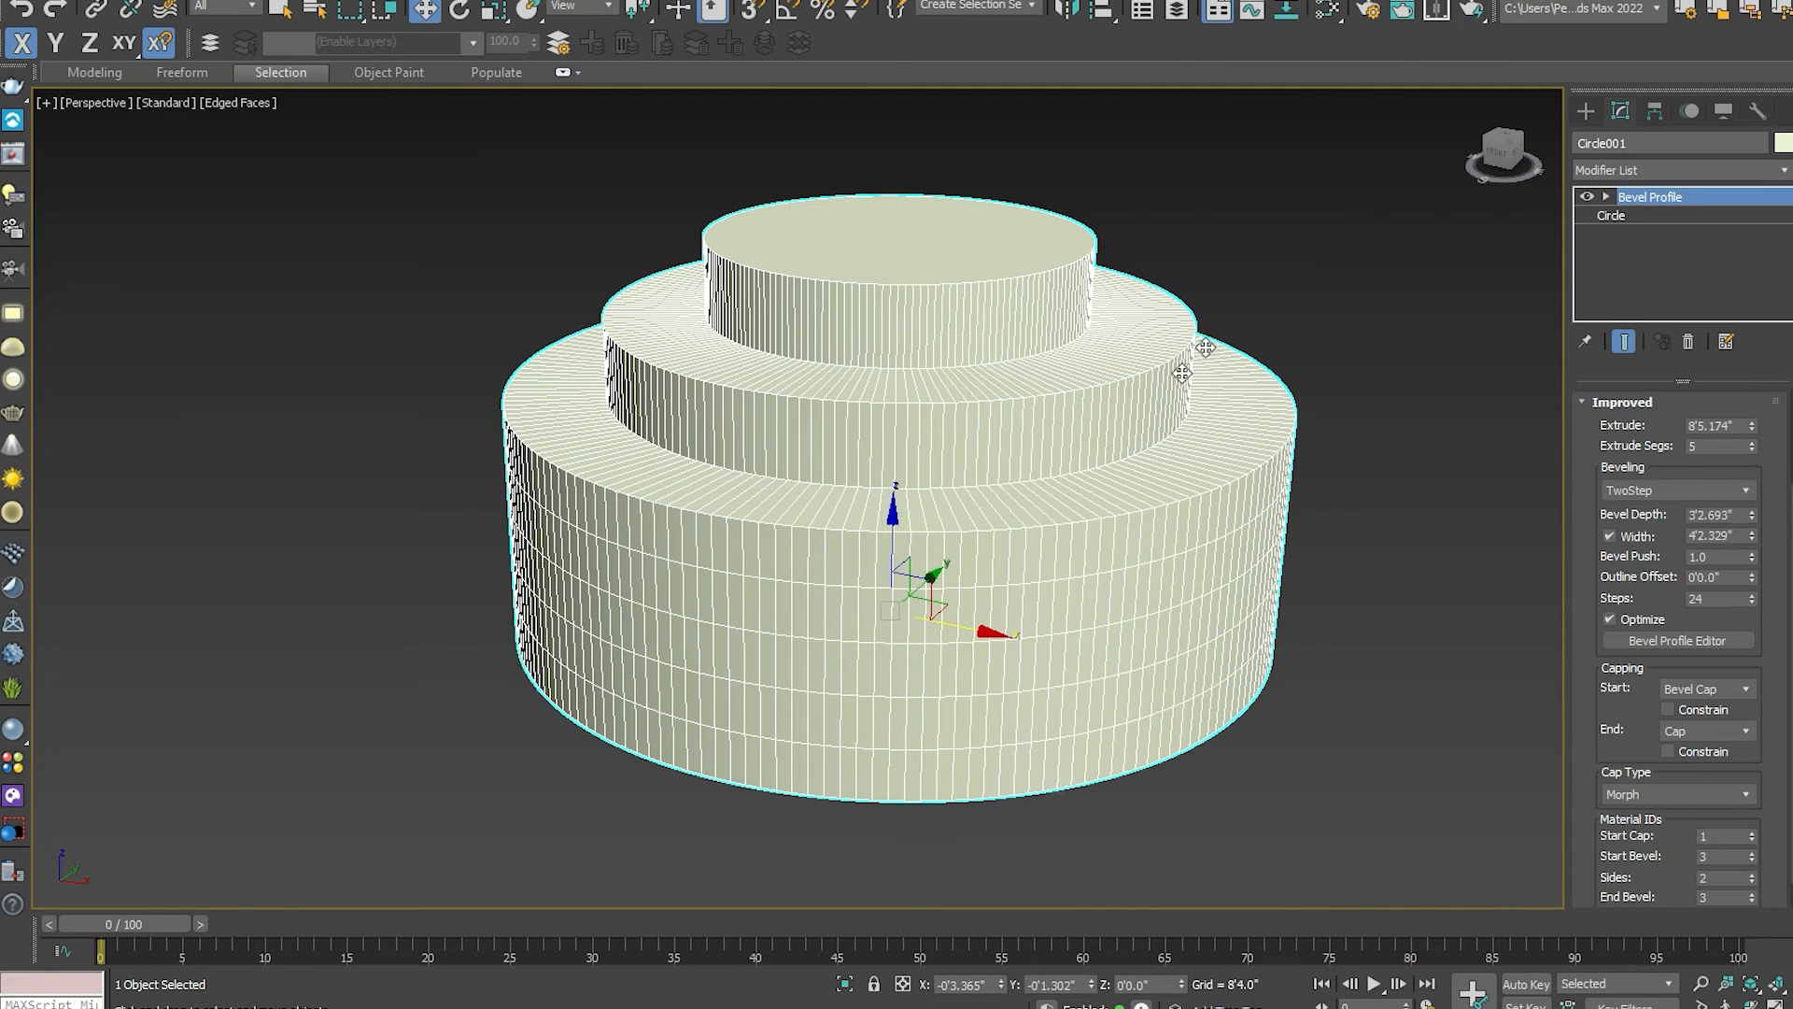
alt+middle_drag(1050, 410, 822, 475)
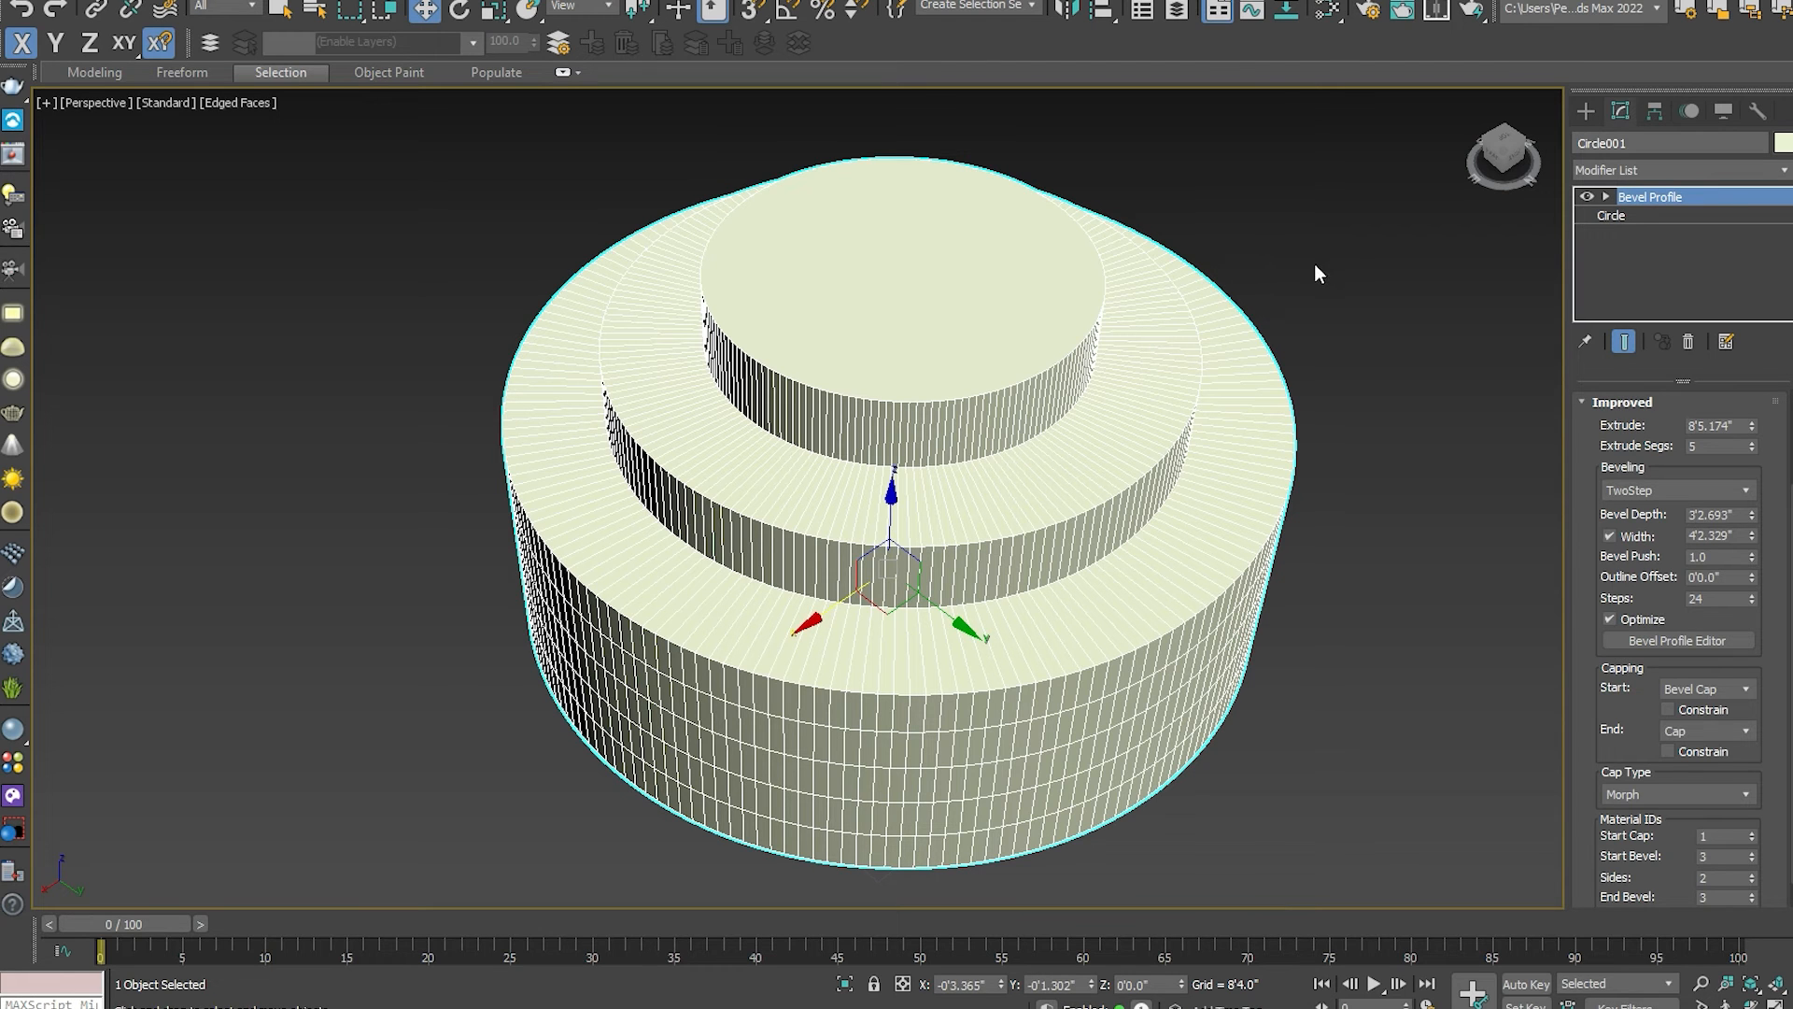
Delete the beveled circle object from the scene.
middle_drag(1303, 620, 908, 484)
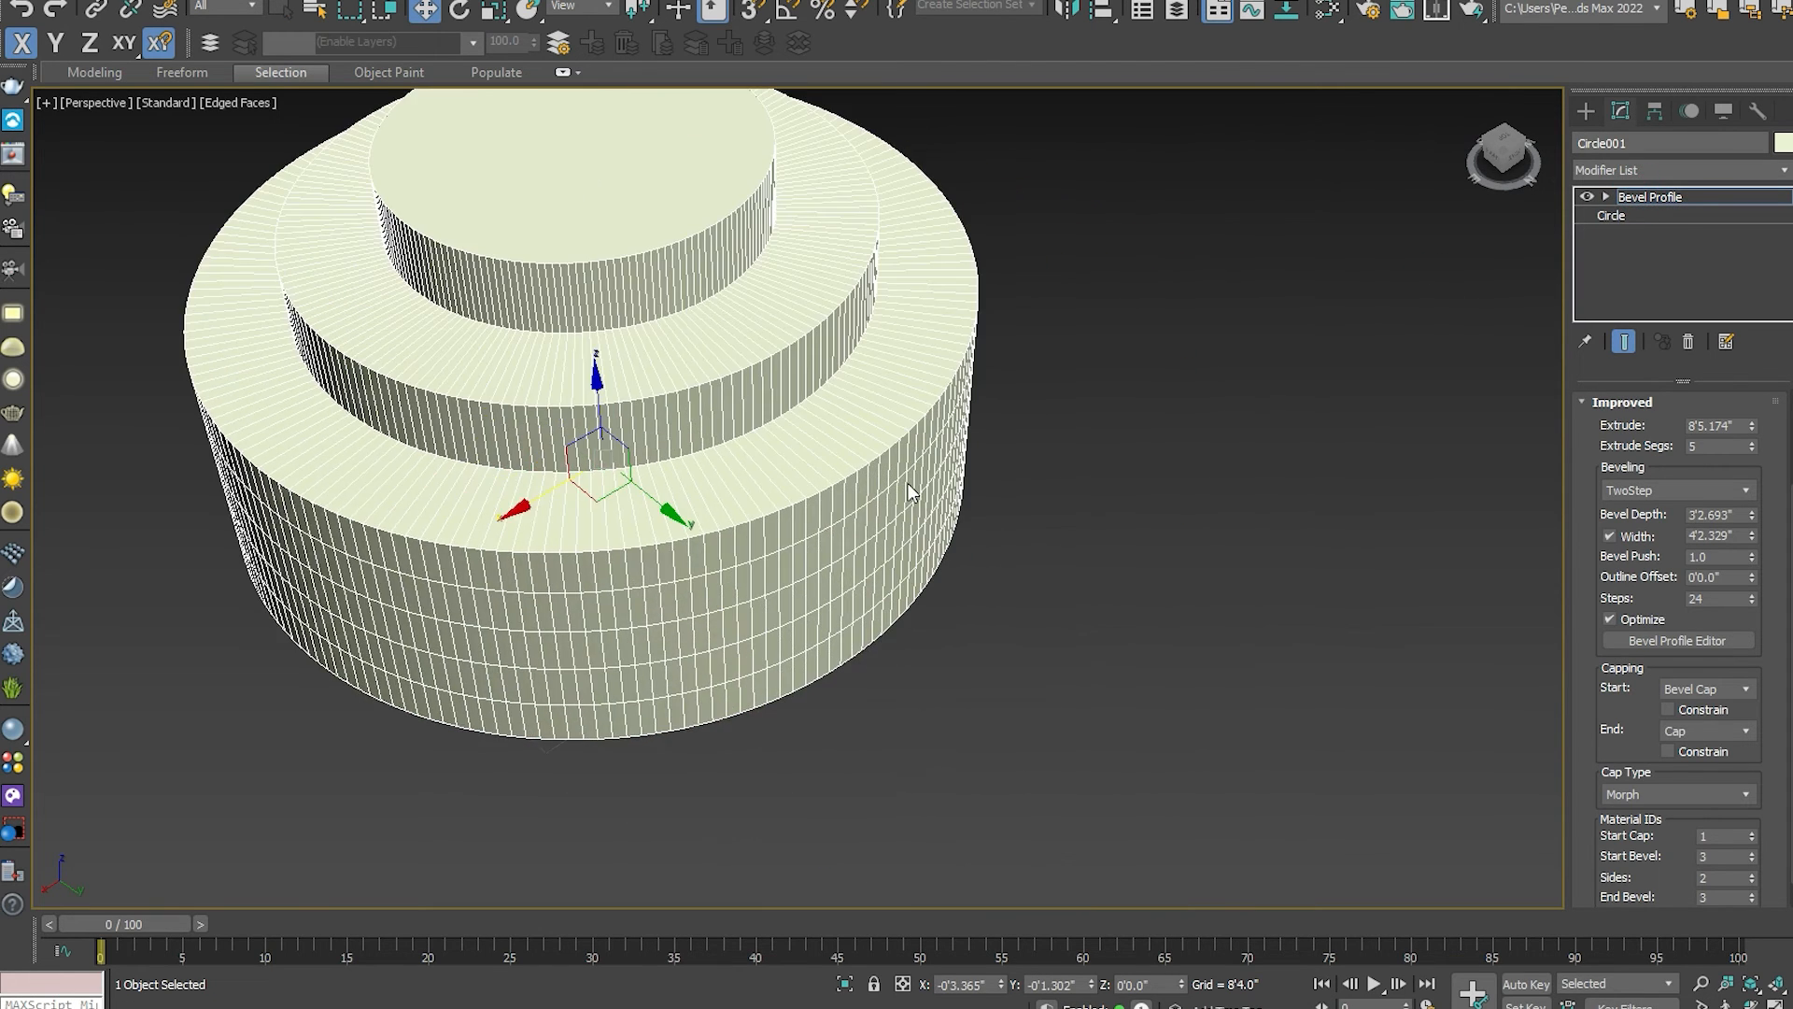
scroll(1028, 399, down, 3)
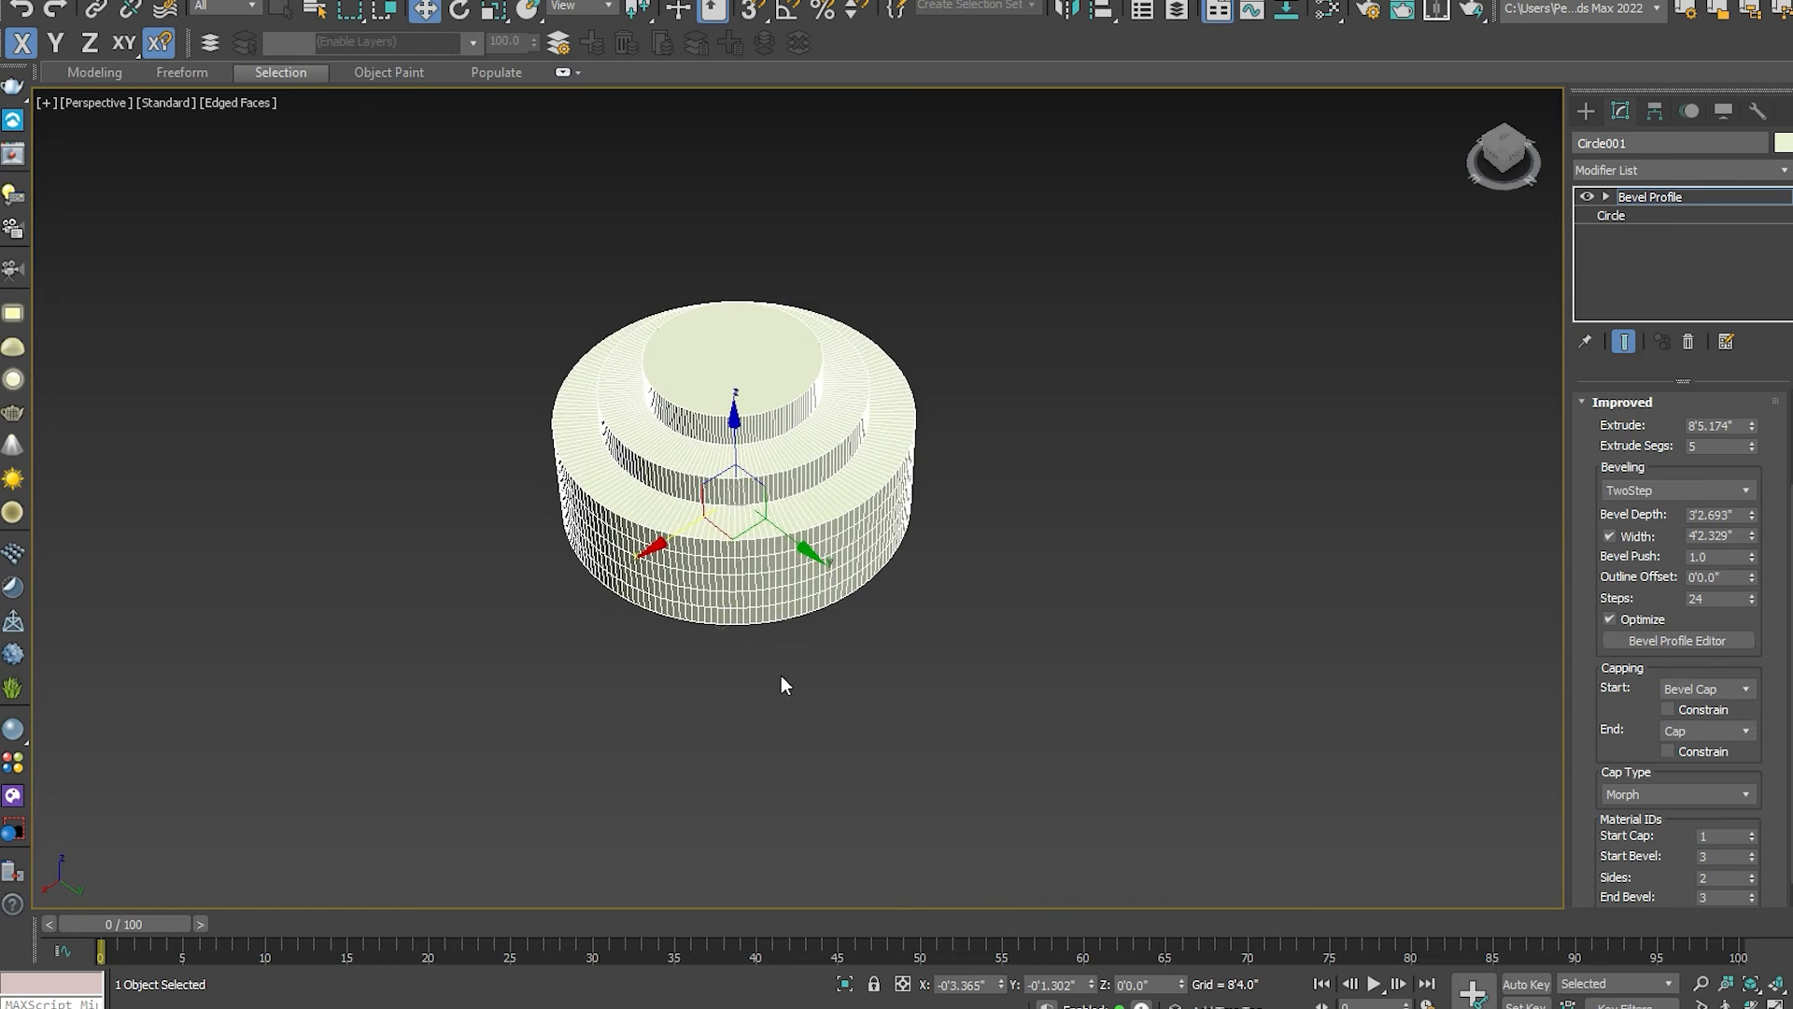
key(Delete)
Draw a rectangle spline about 18'9" long and 12'7" wide, and set its Corner Radius to 1'10.1".
click(1587, 111)
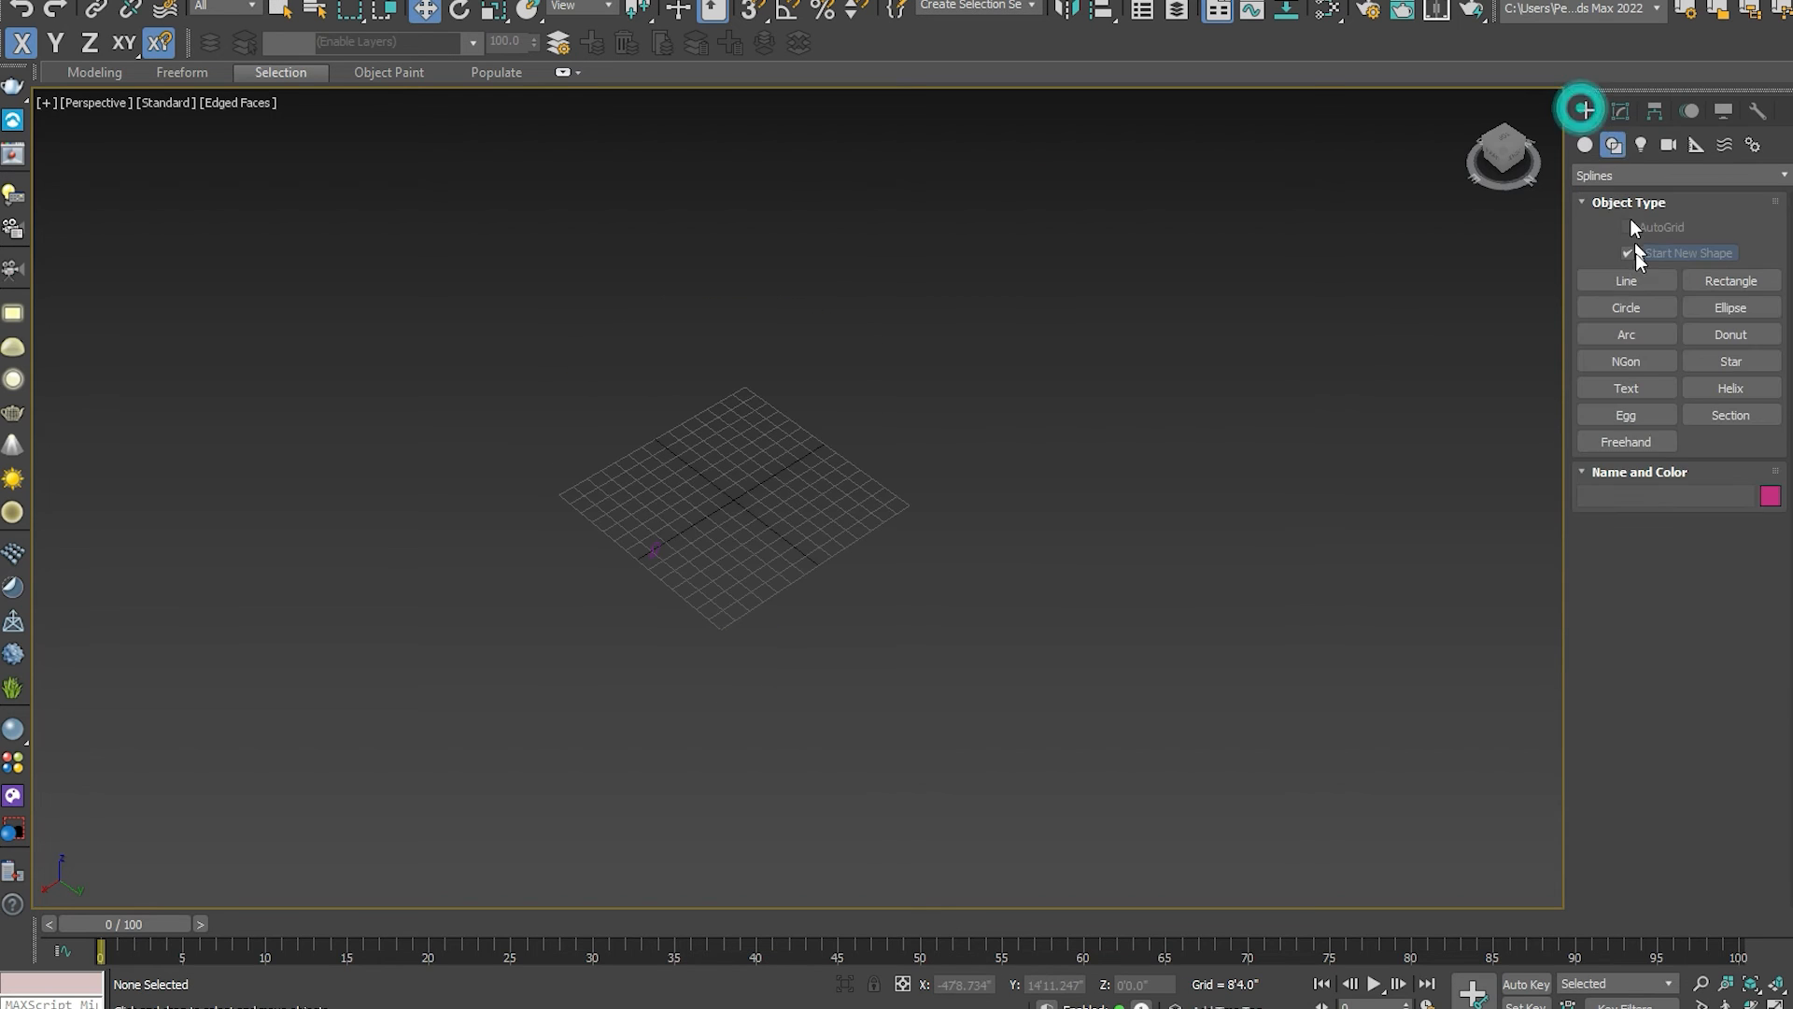
click(1726, 277)
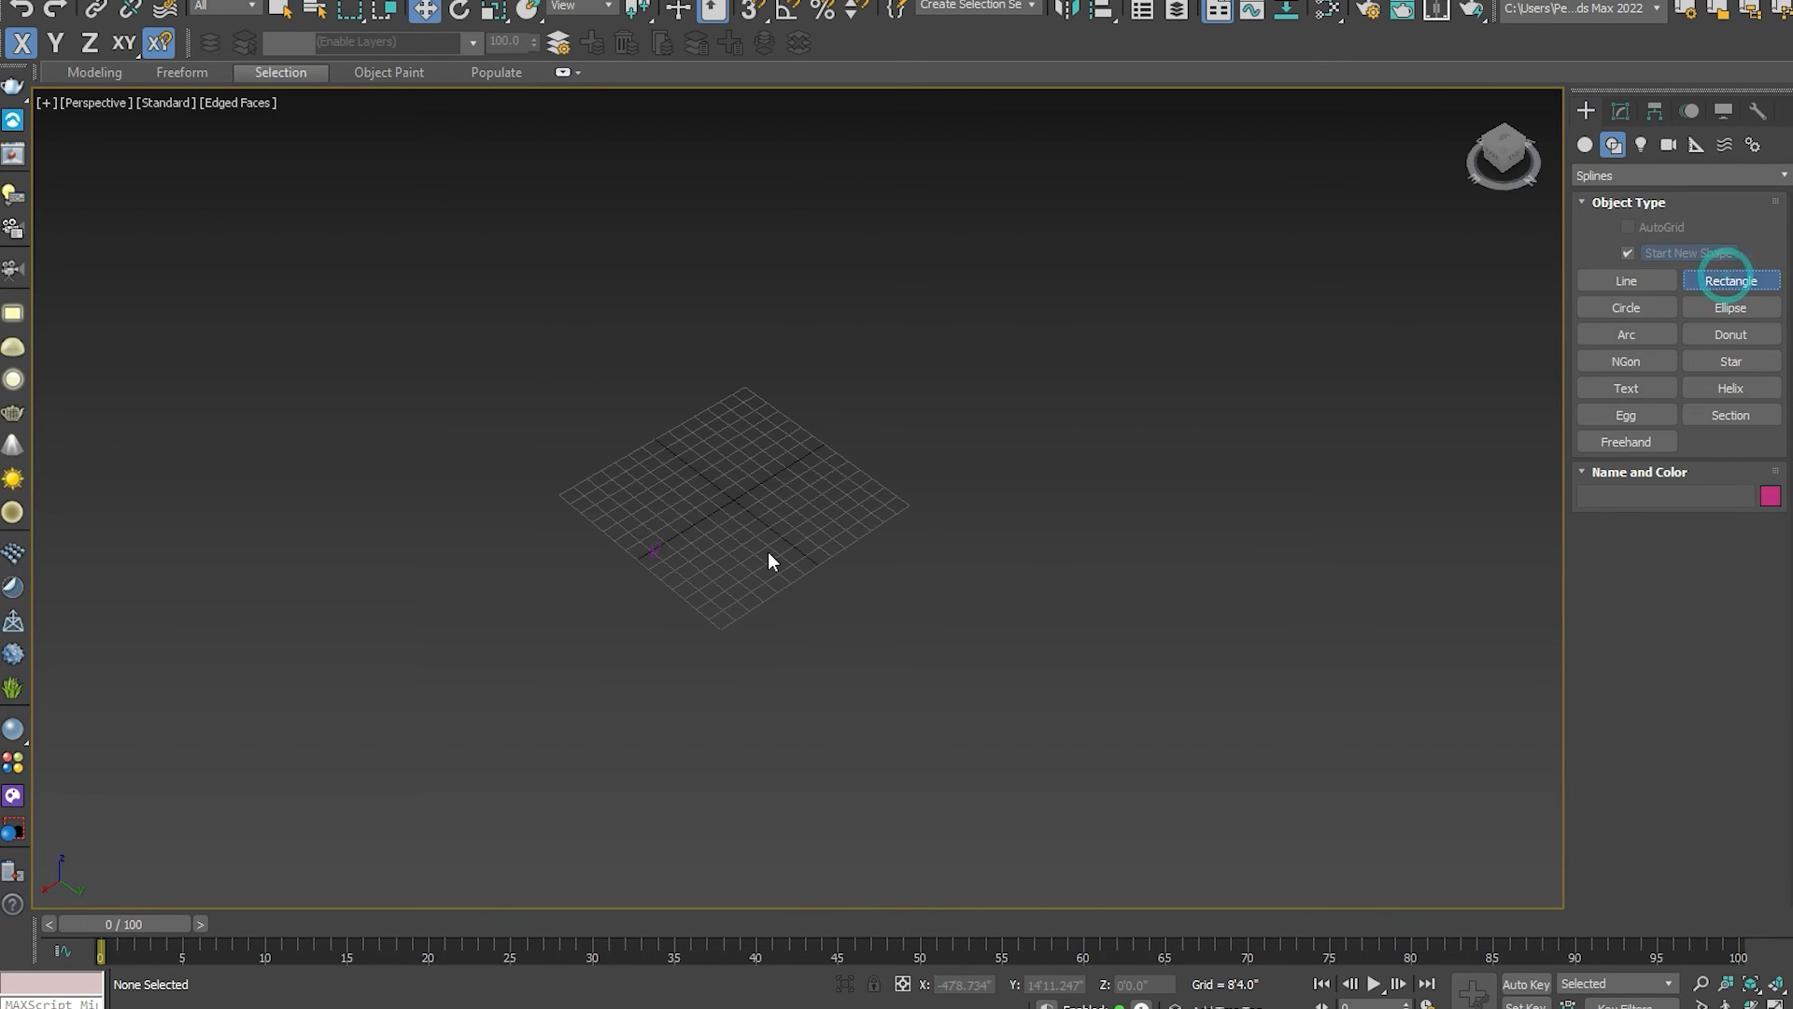
drag(682, 431, 1144, 506)
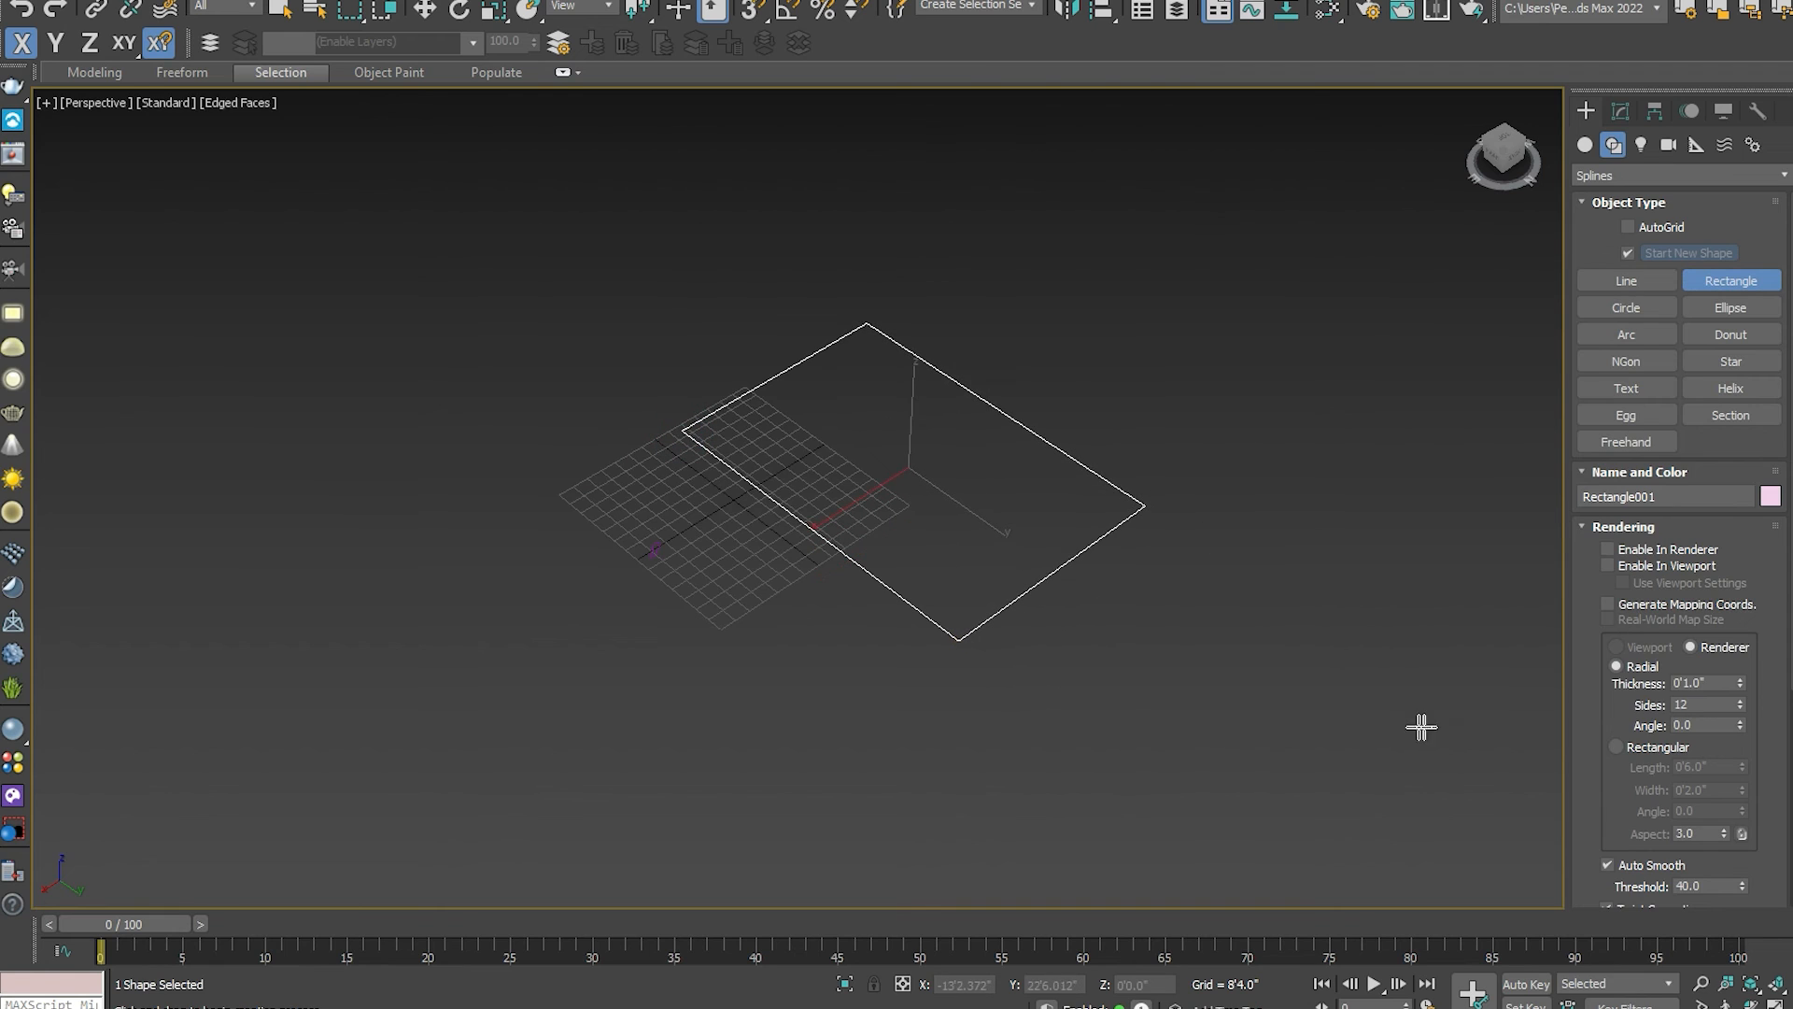
key(w)
click(1627, 109)
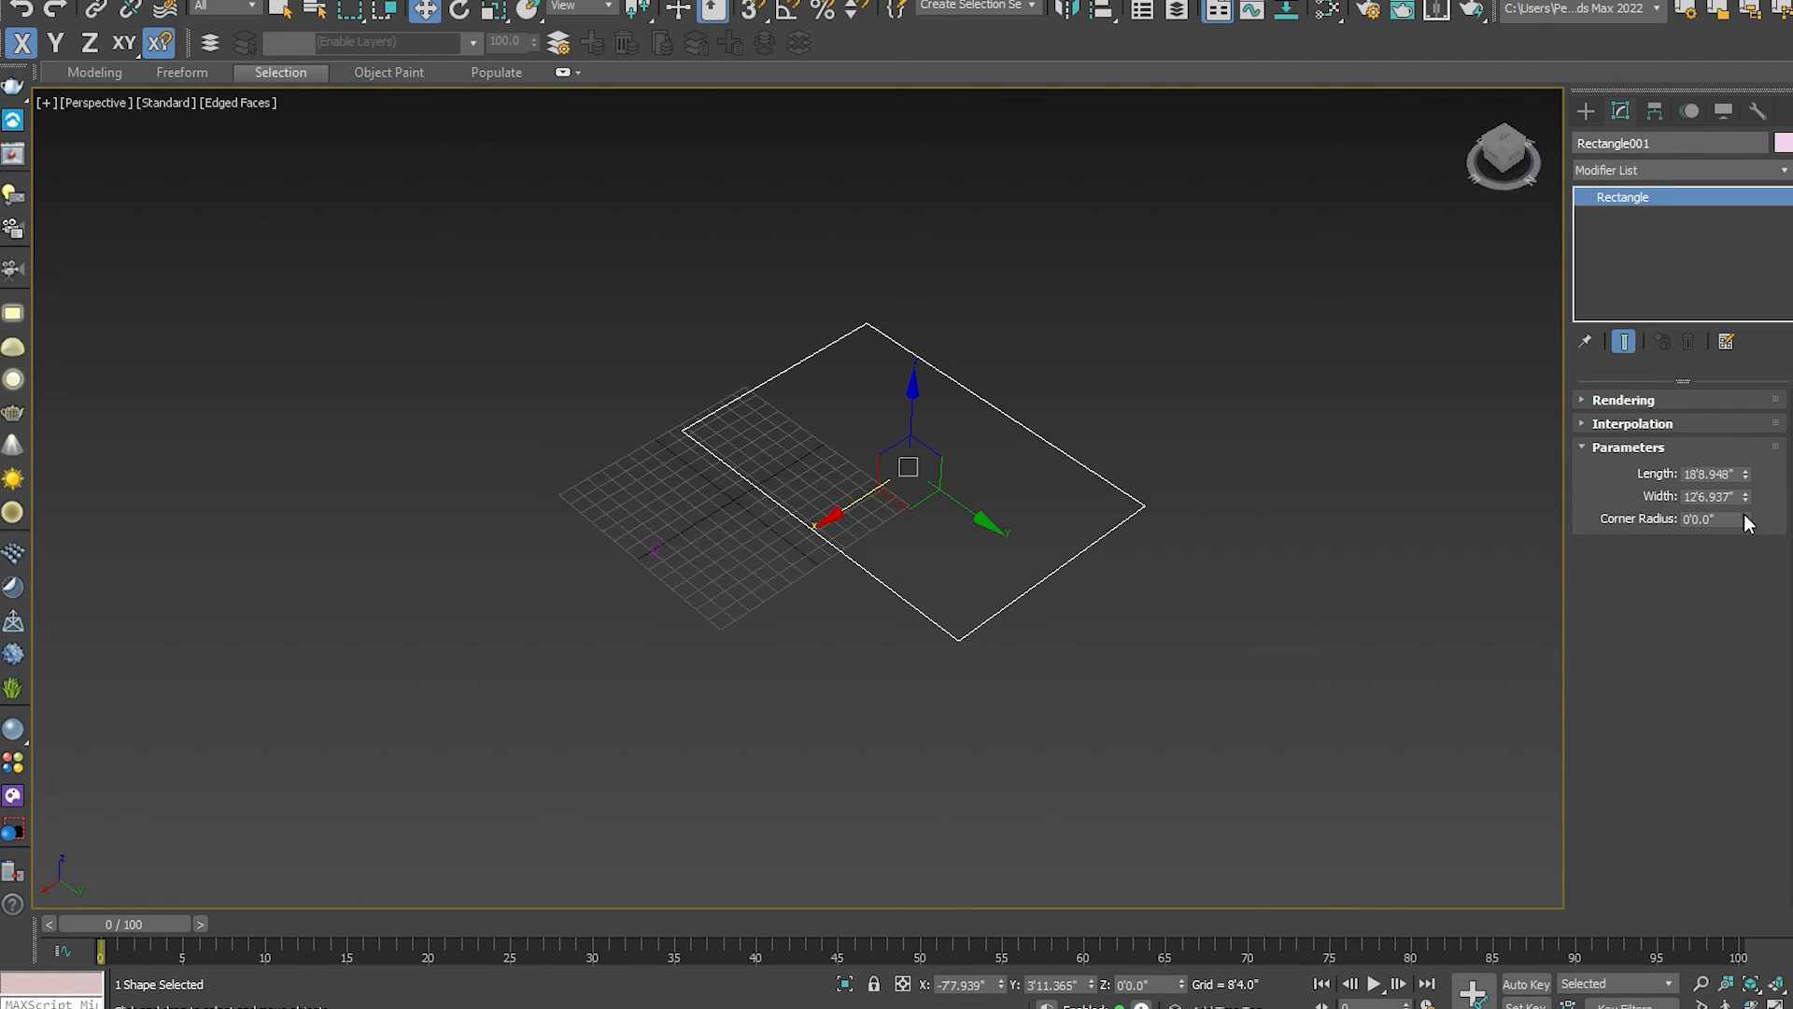
drag(1745, 519, 981, 542)
scroll(1001, 530, up, 3)
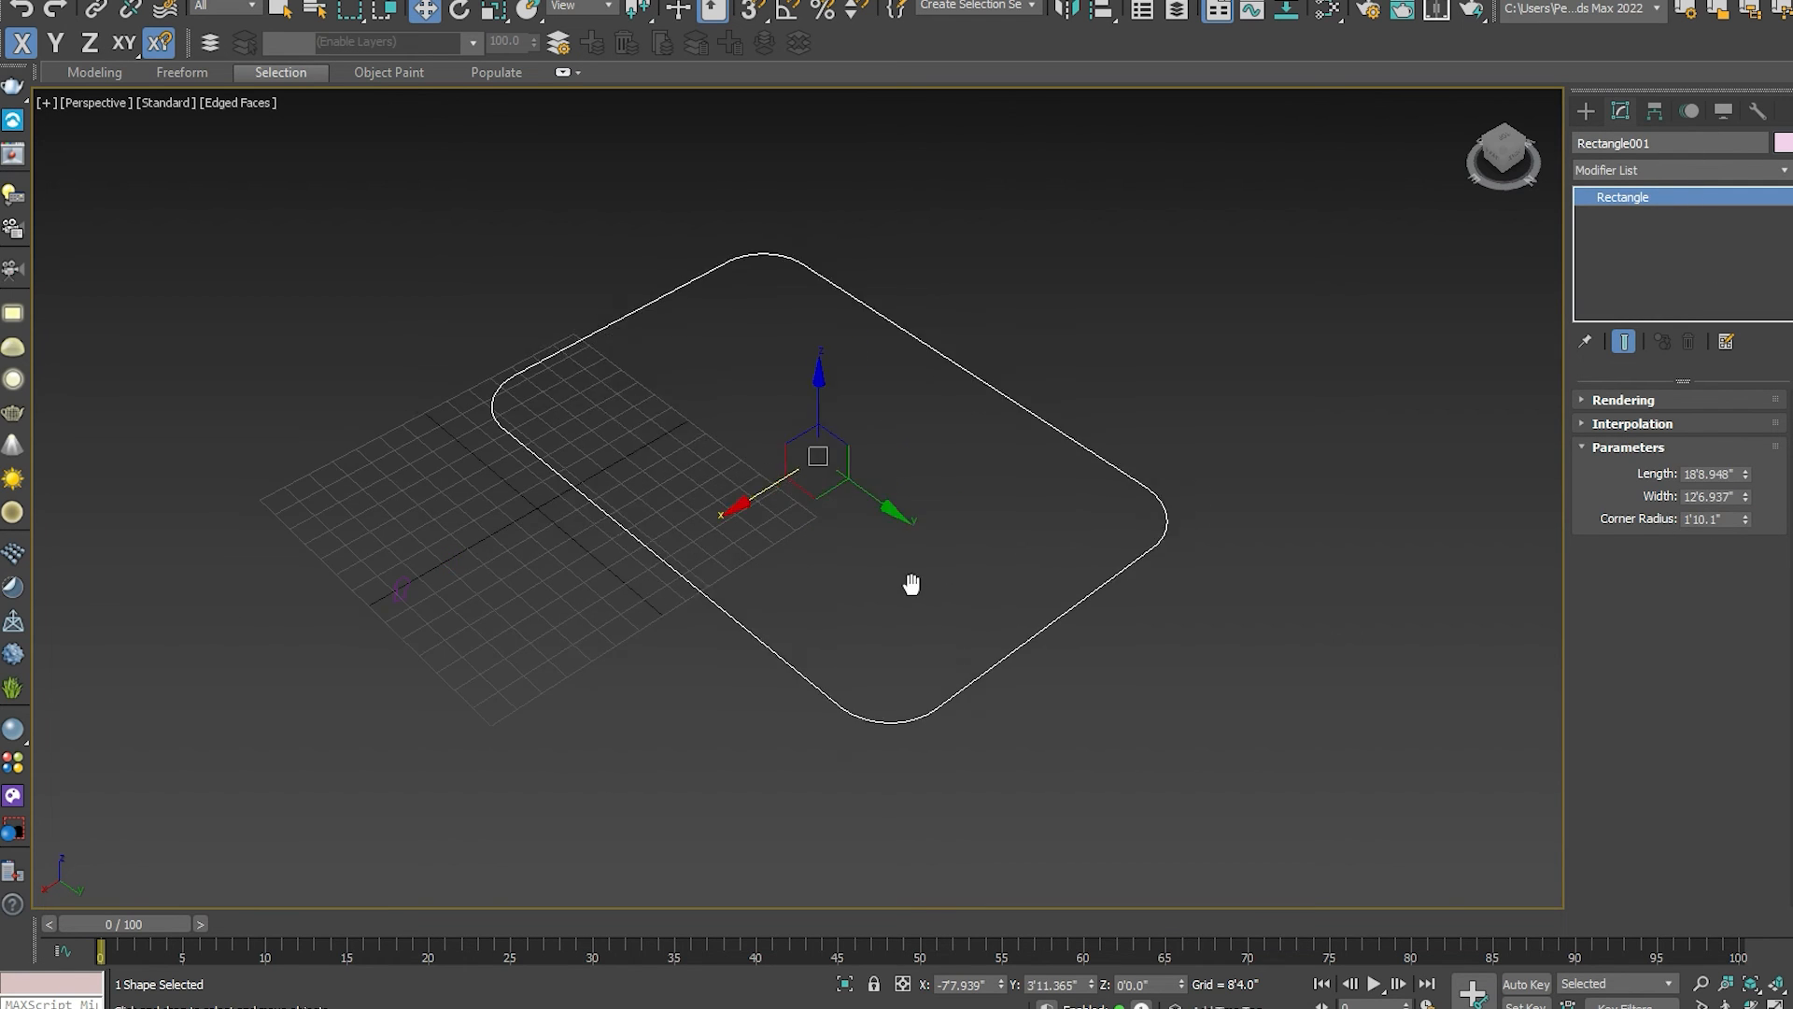
Add a Bevel Profile modifier to the rounded rectangle spline.
click(1666, 169)
text(b)
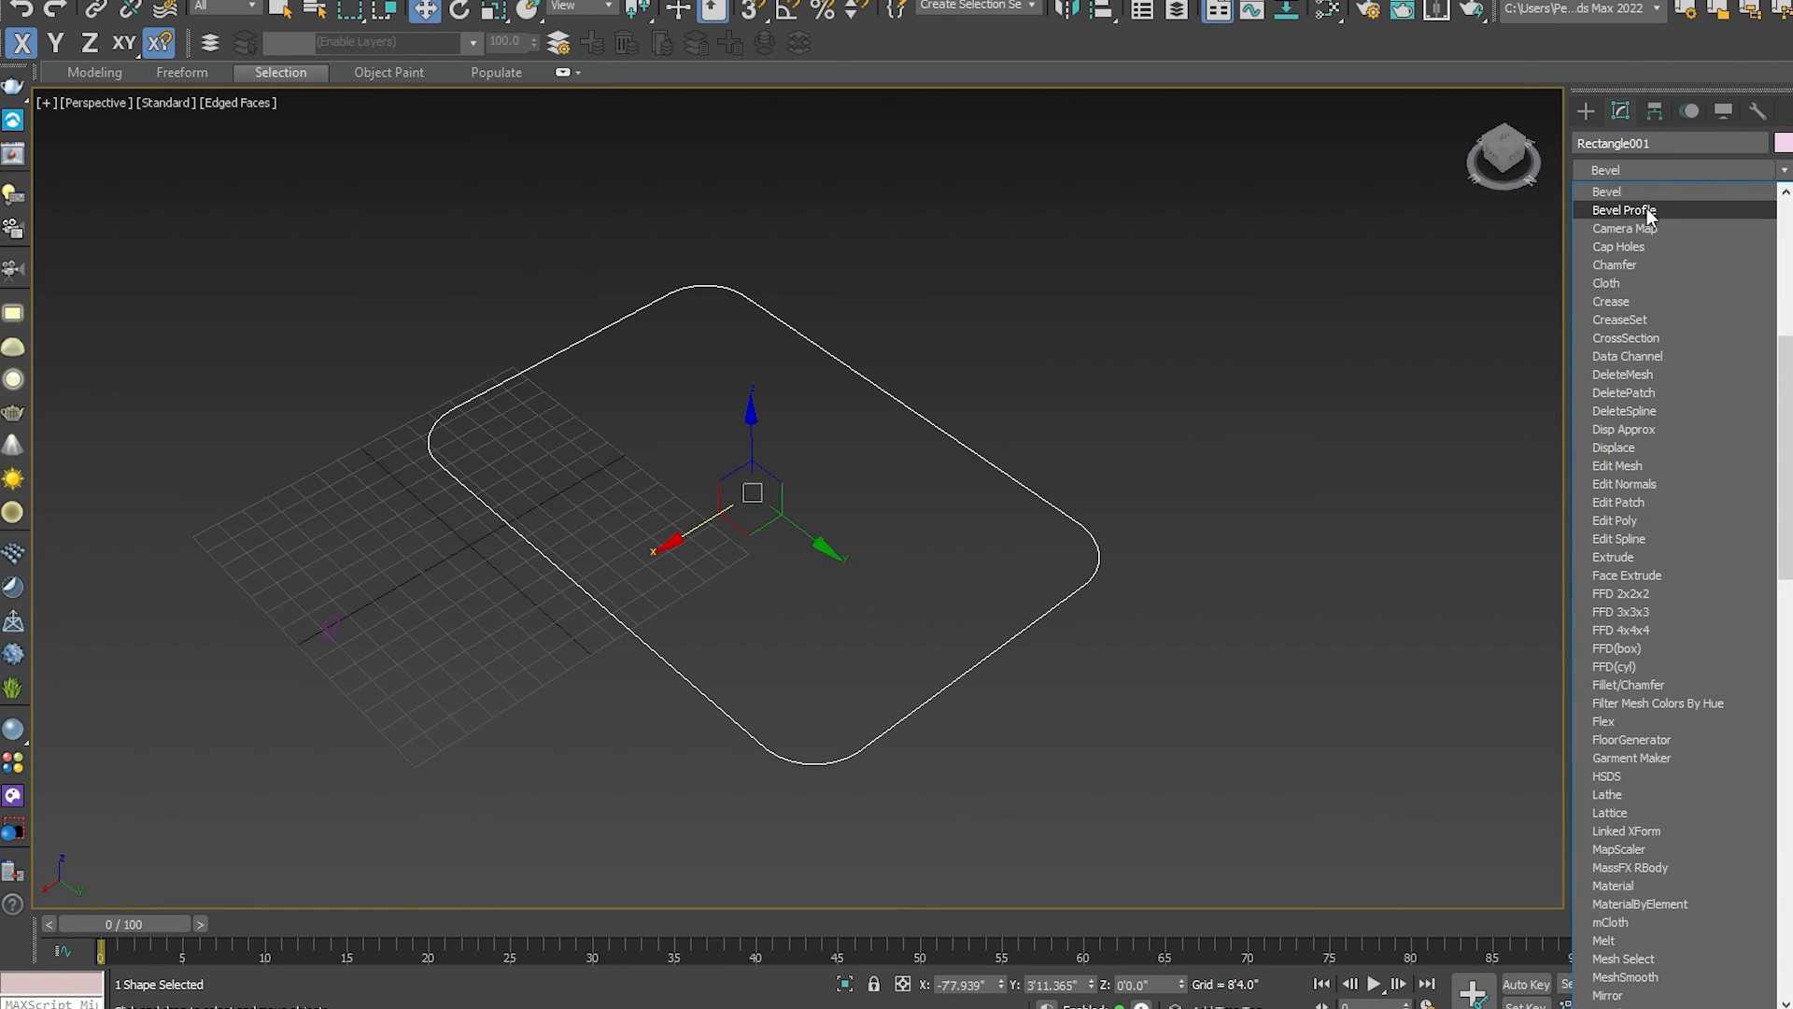
click(1644, 211)
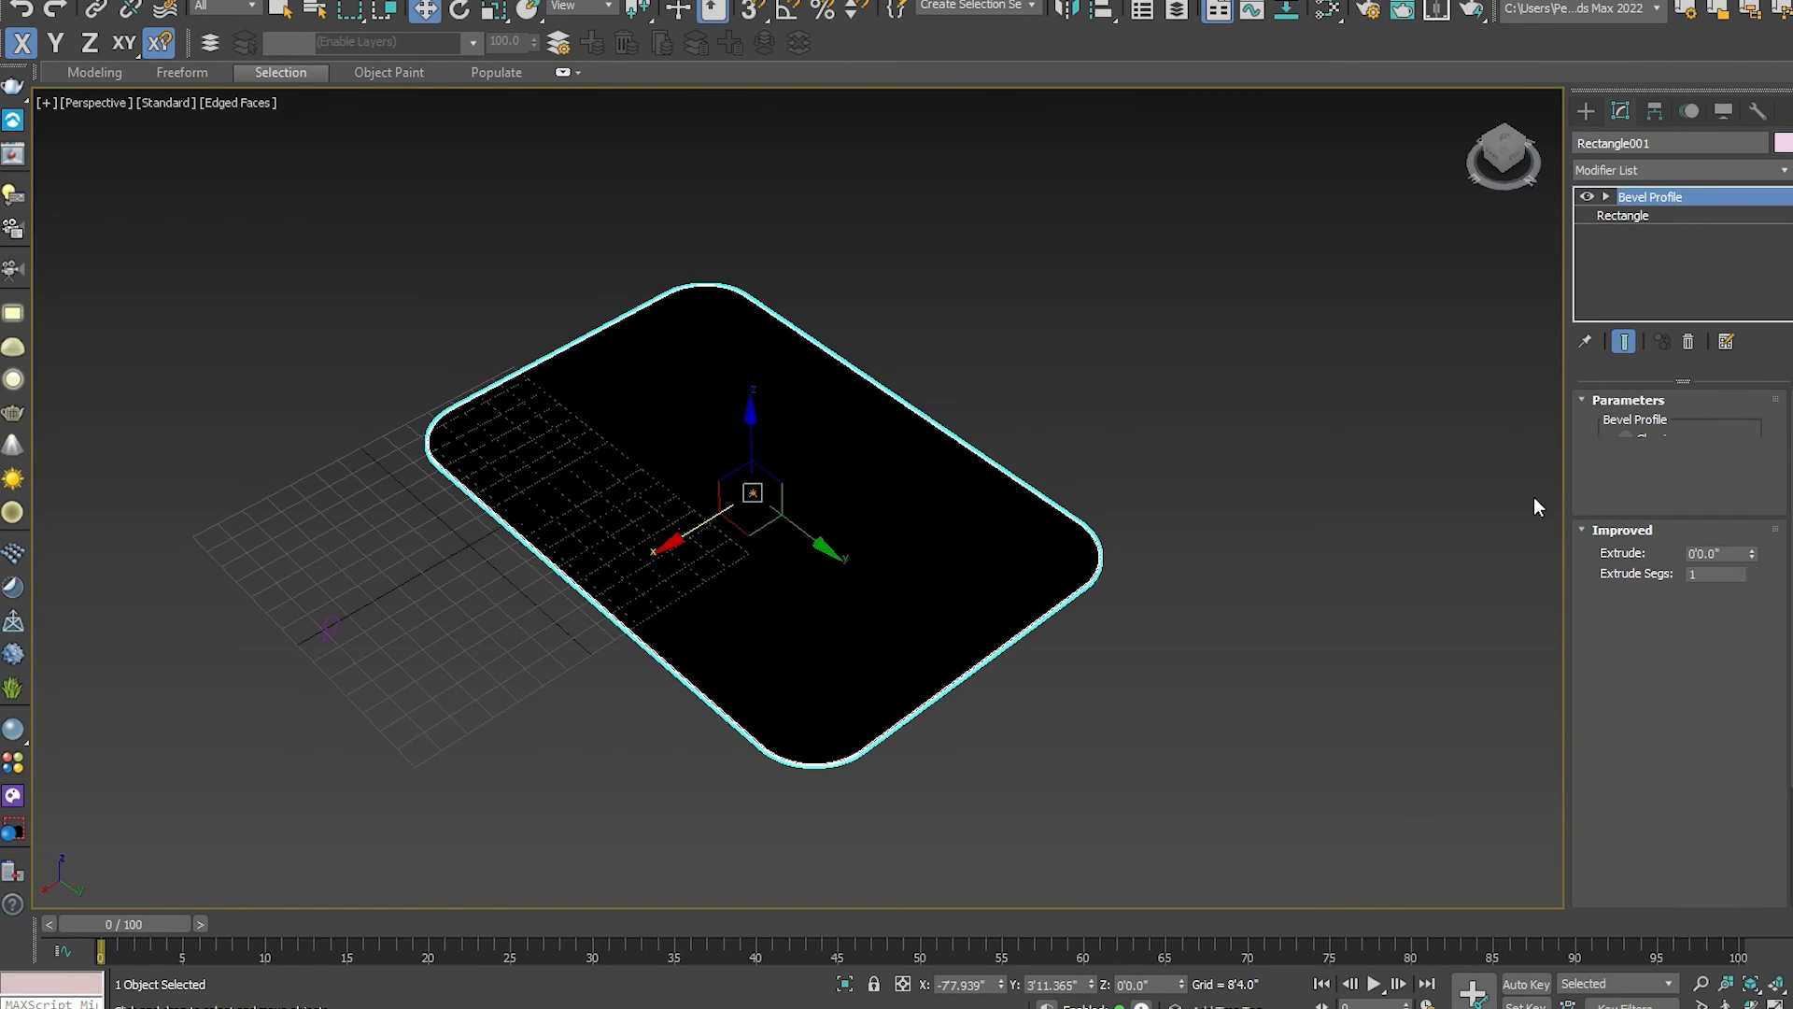
Apply the Concave beveling preset with an Extrude of 0'8.61" and a Bevel Depth of 0'4.88".
scroll(1684, 523, down, 1)
click(1700, 565)
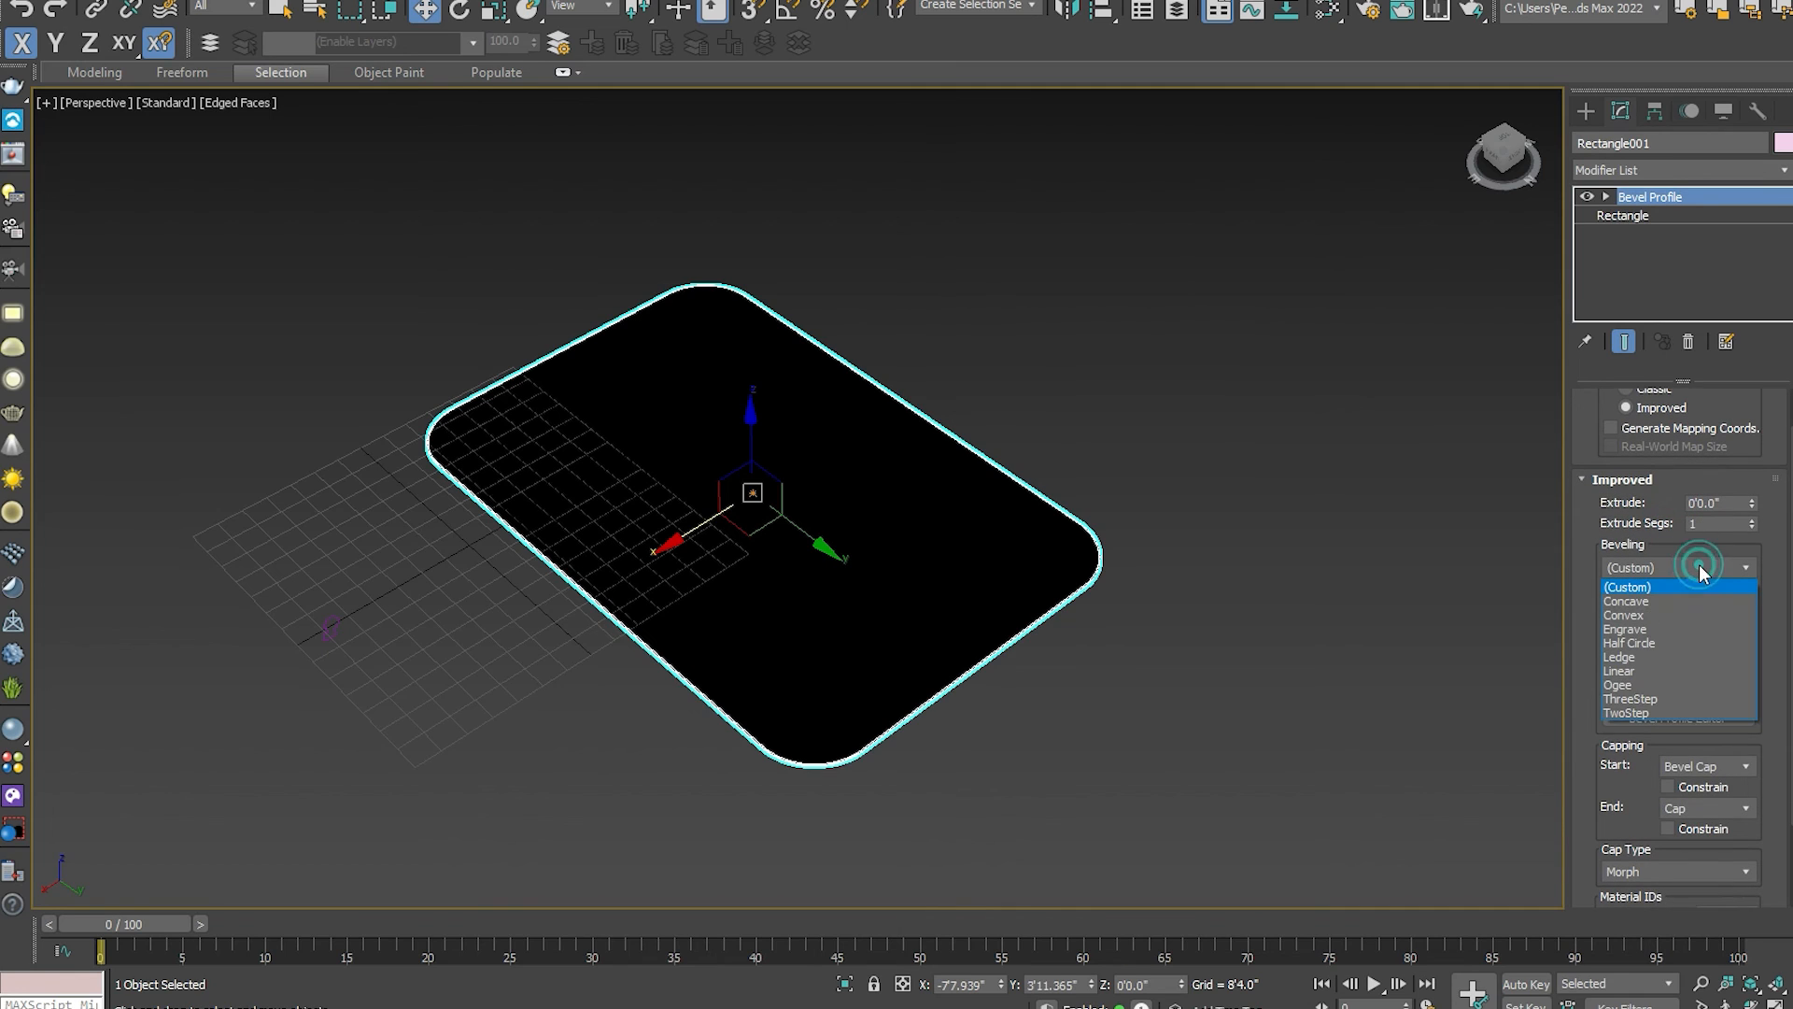
click(1666, 602)
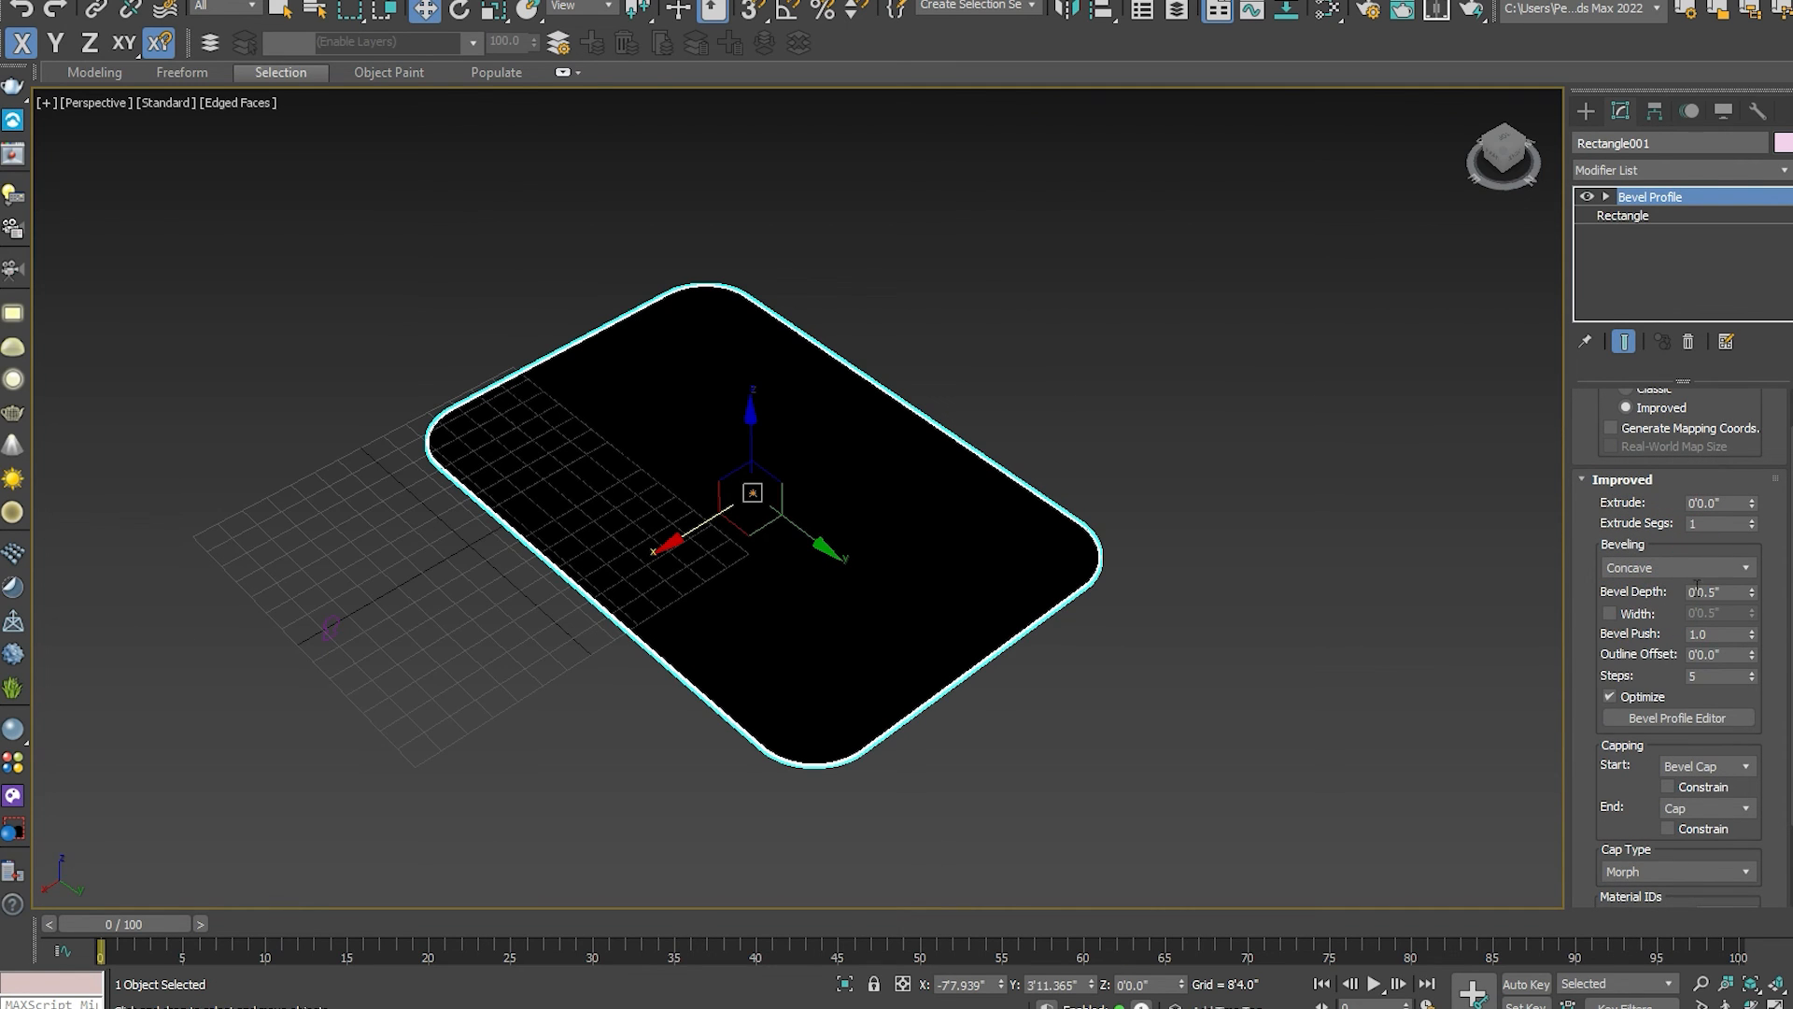
drag(1753, 505, 1746, 472)
scroll(878, 719, up, 5)
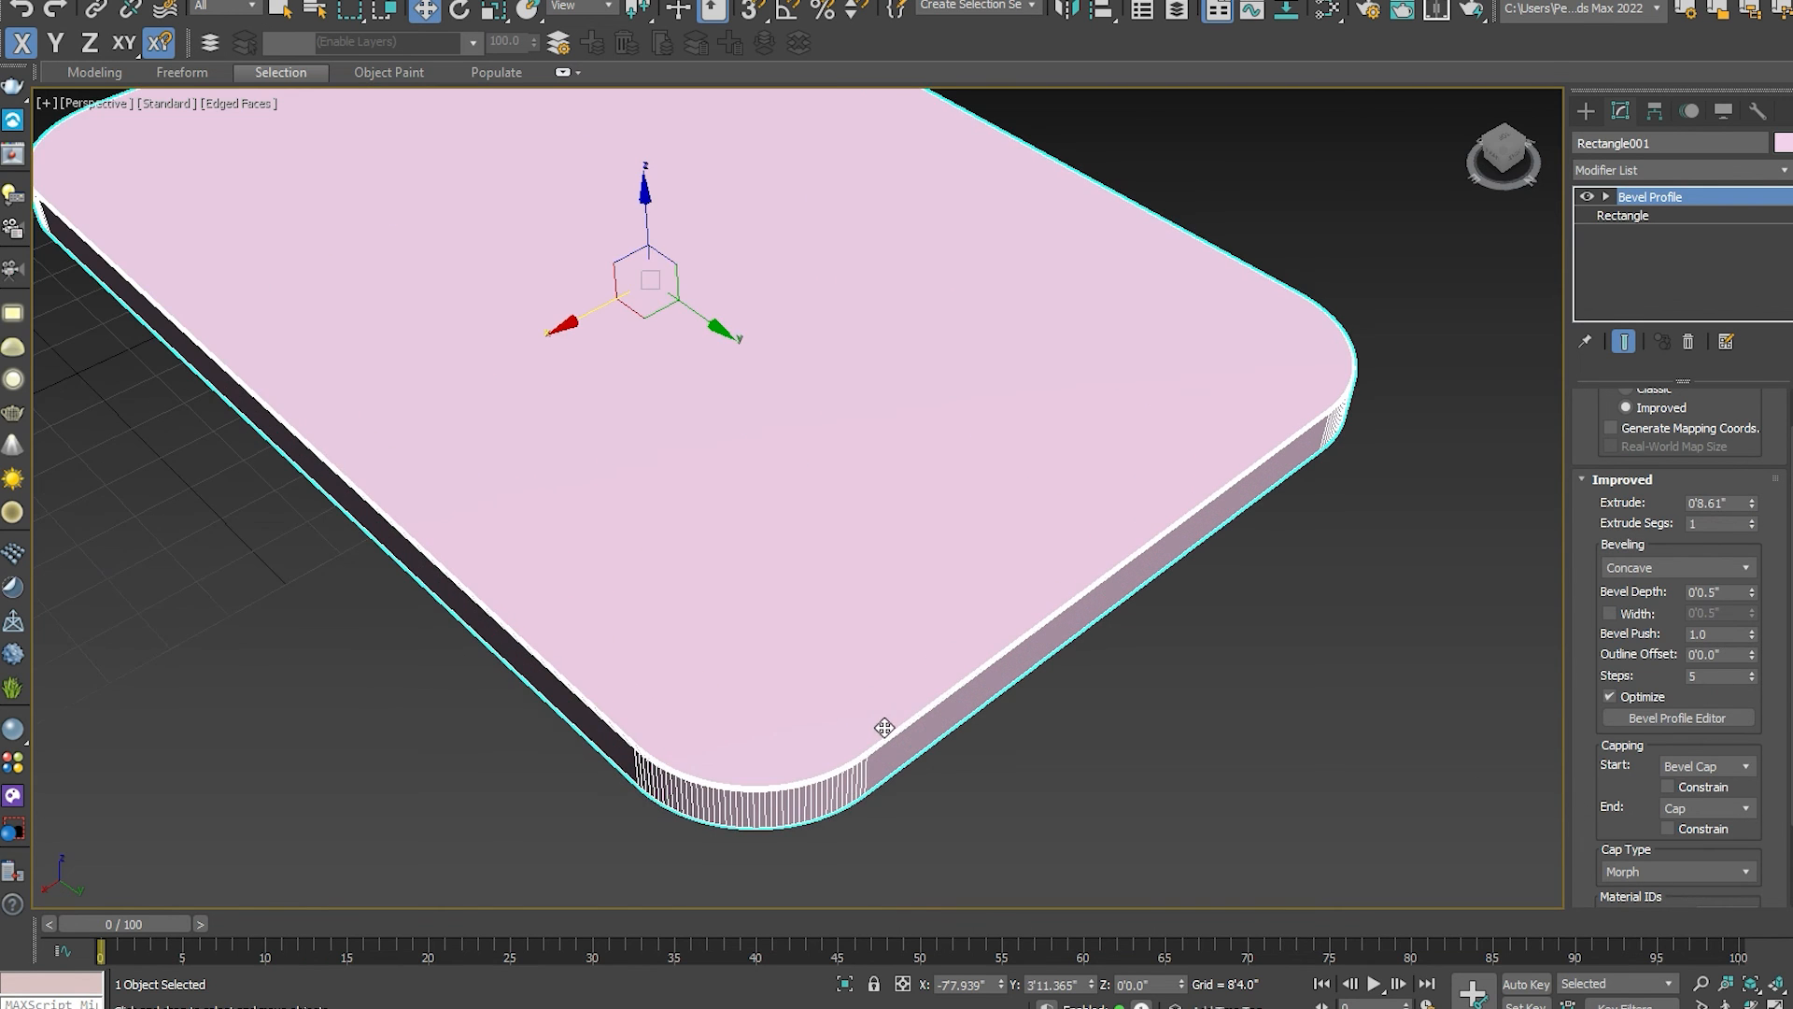
drag(1753, 594, 1783, 115)
Try the Convex, Ledge and Engrave beveling presets on the rectangle, and settle on Half Circle.
click(1746, 568)
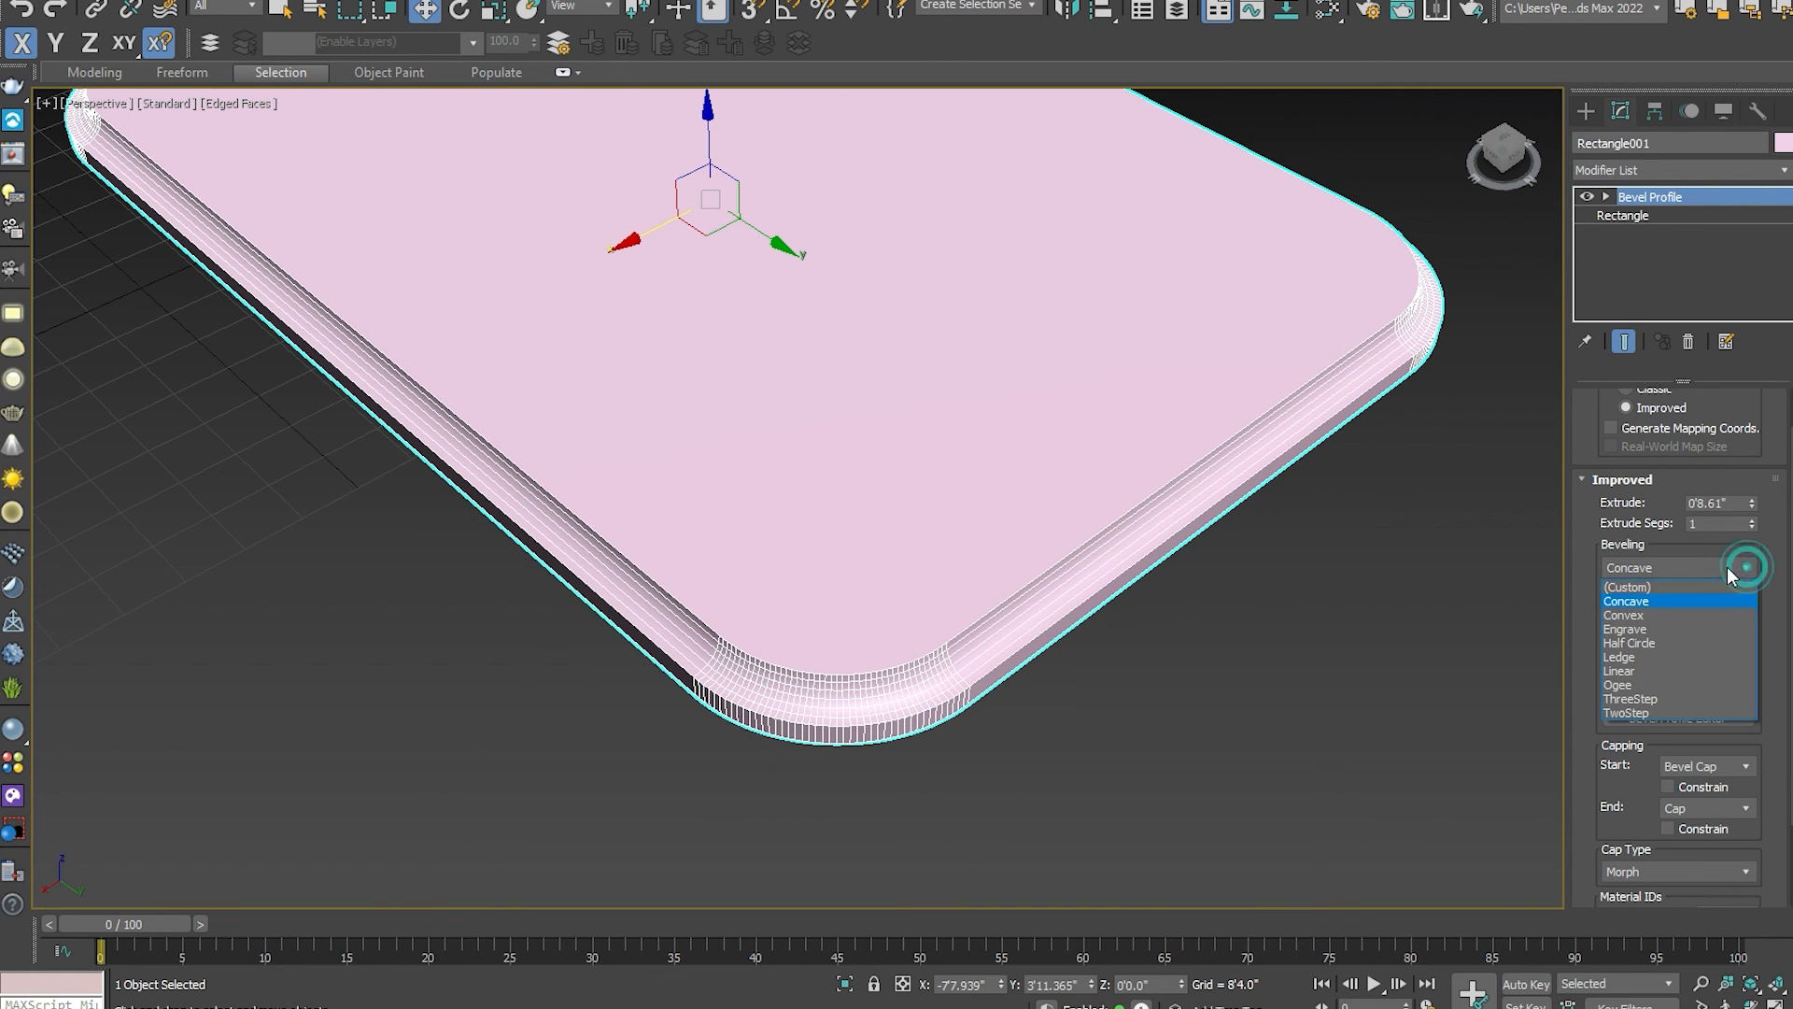
click(1672, 617)
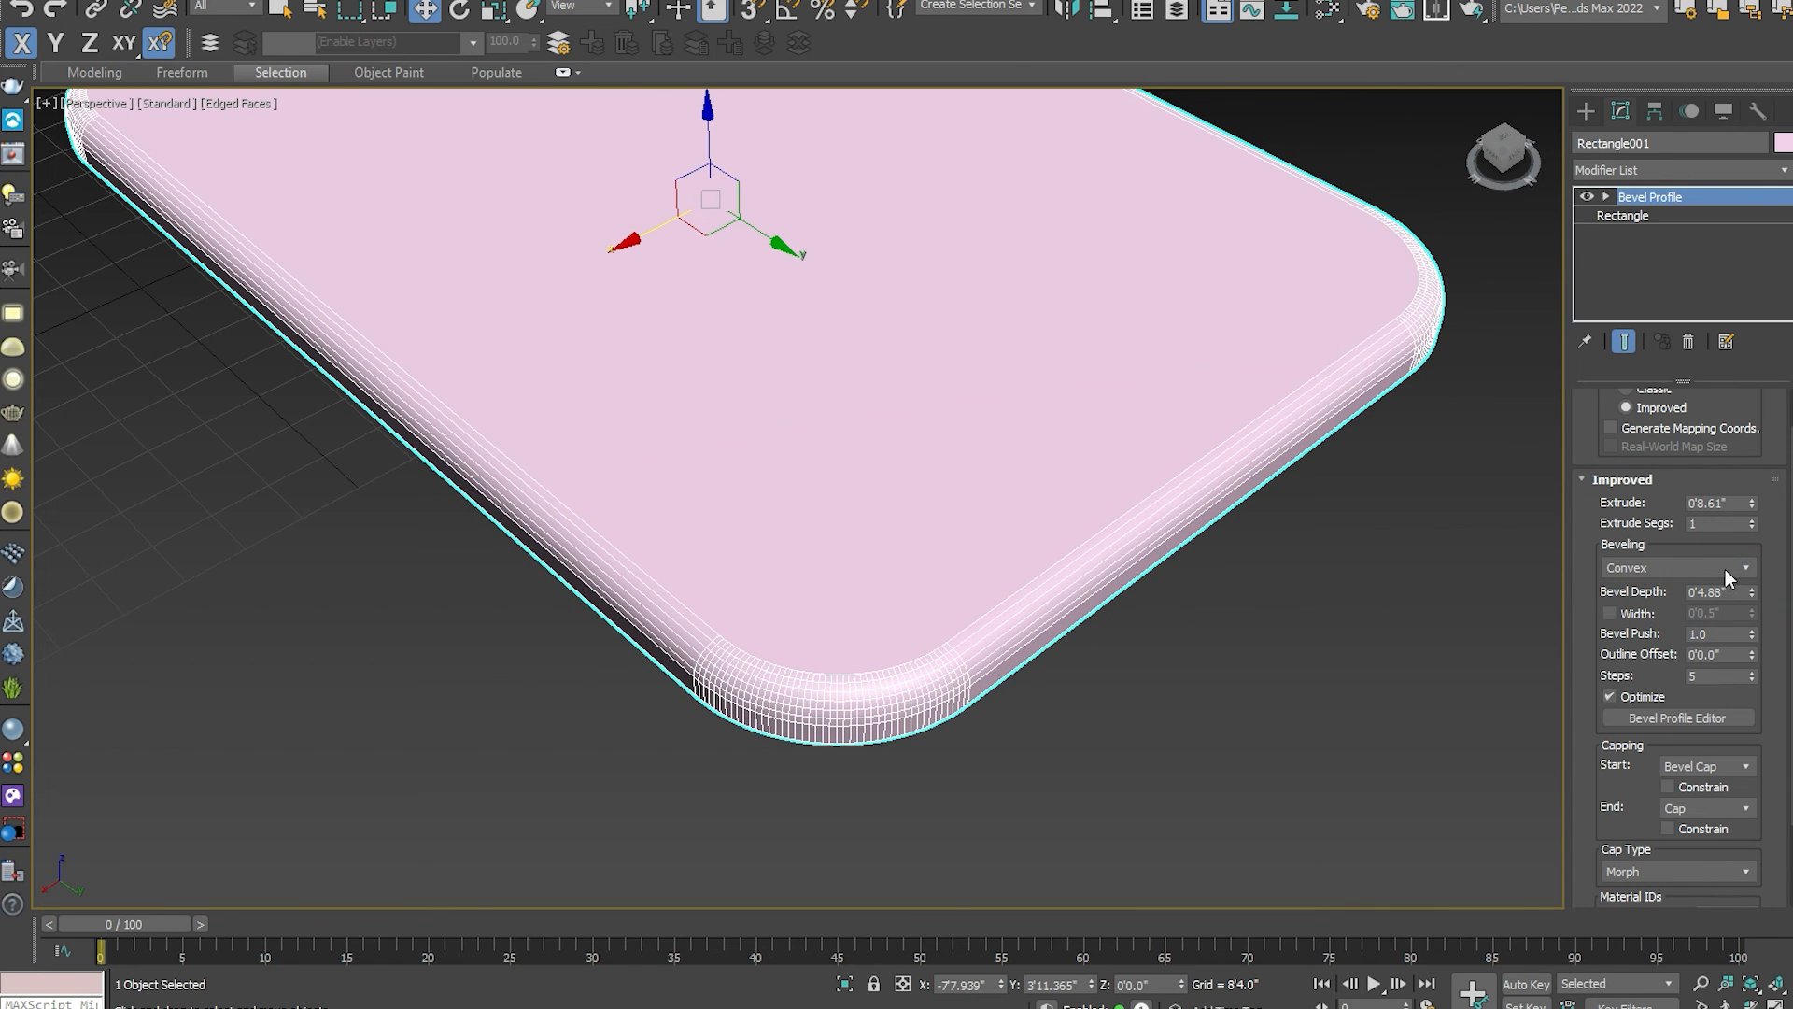
scroll(1725, 569, down, 2)
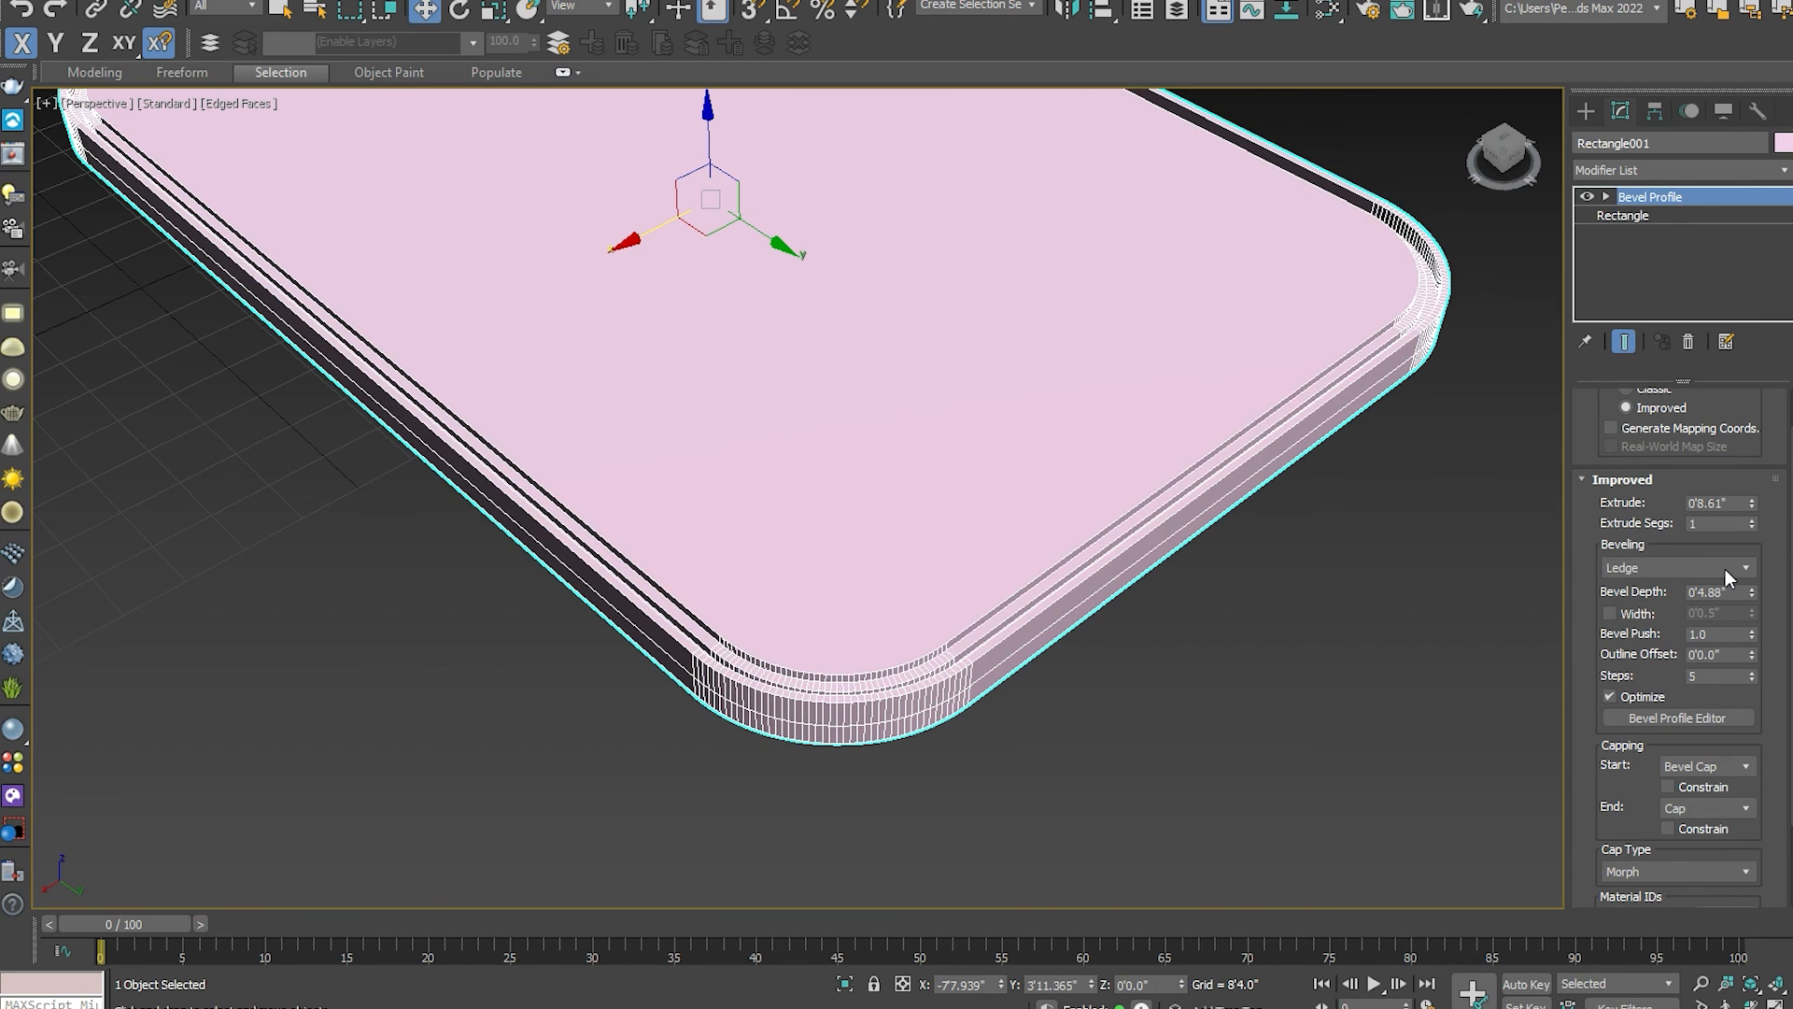
scroll(1724, 569, up, 1)
scroll(1725, 569, down, 1)
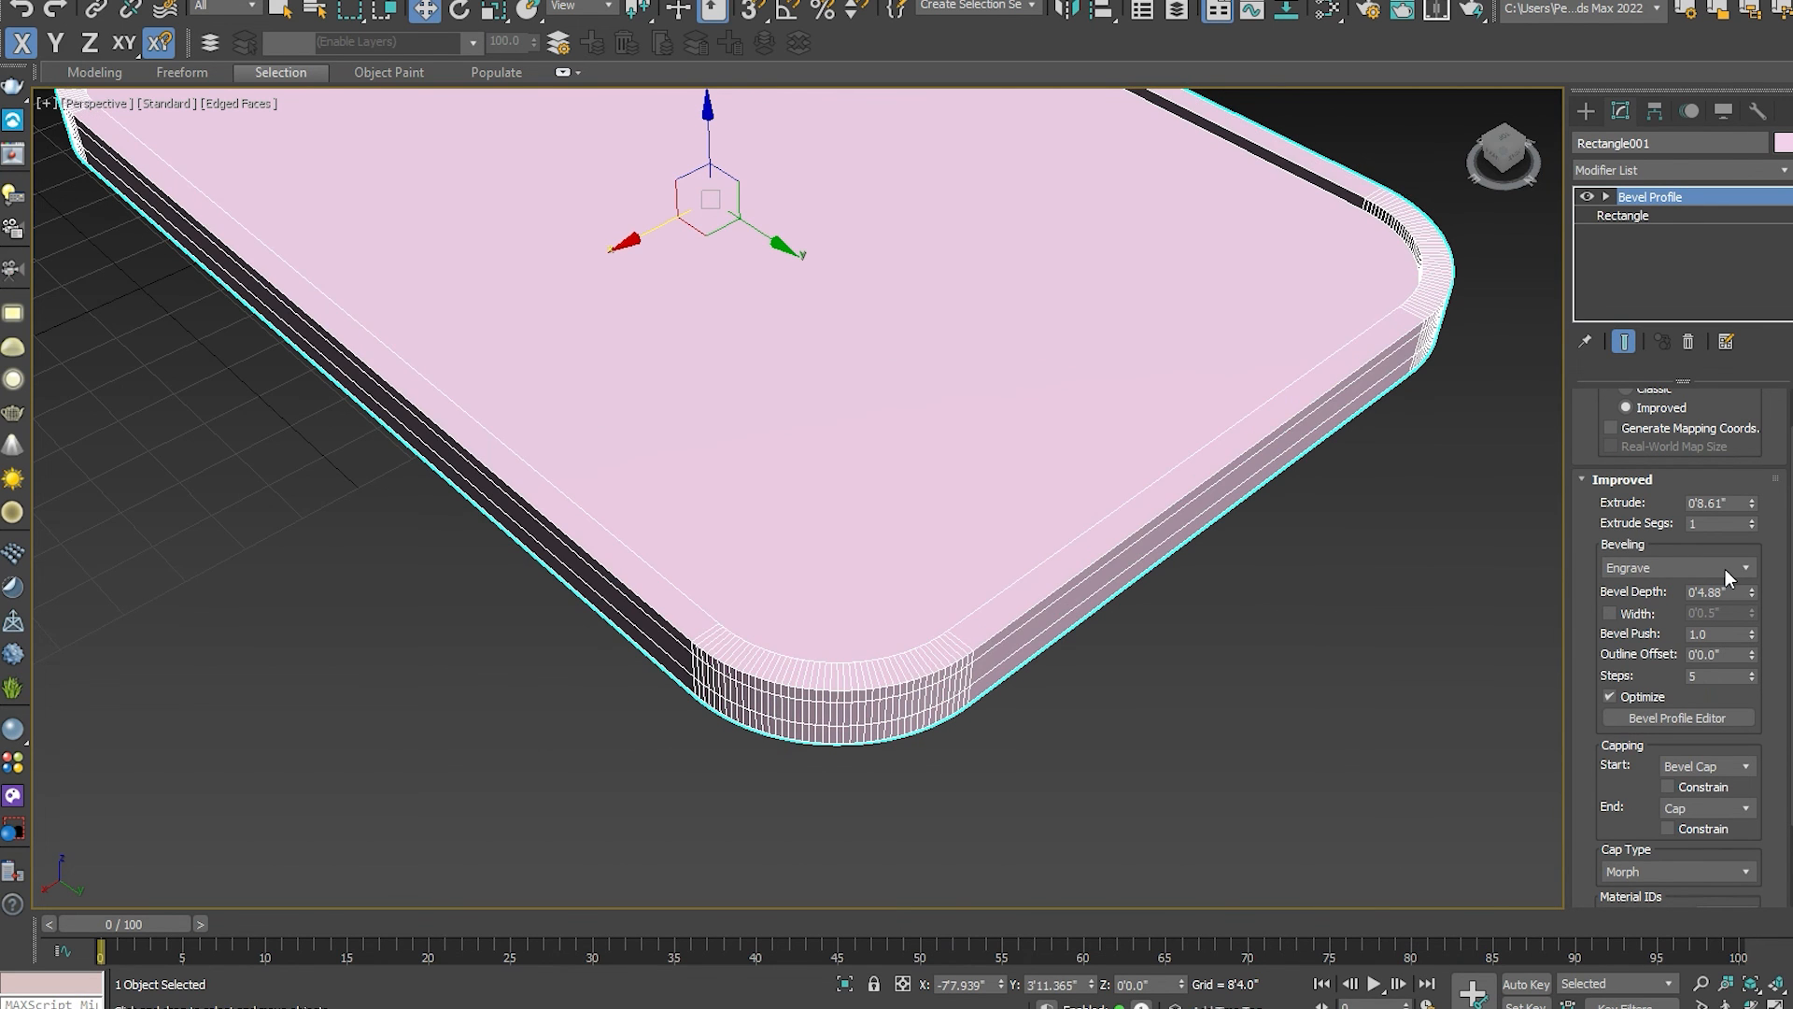
scroll(1724, 569, up, 1)
Deselect the beveled rectangle, turn off edged faces in the perspective view and examine its rim from several angles.
middle_drag(1117, 373, 1076, 567)
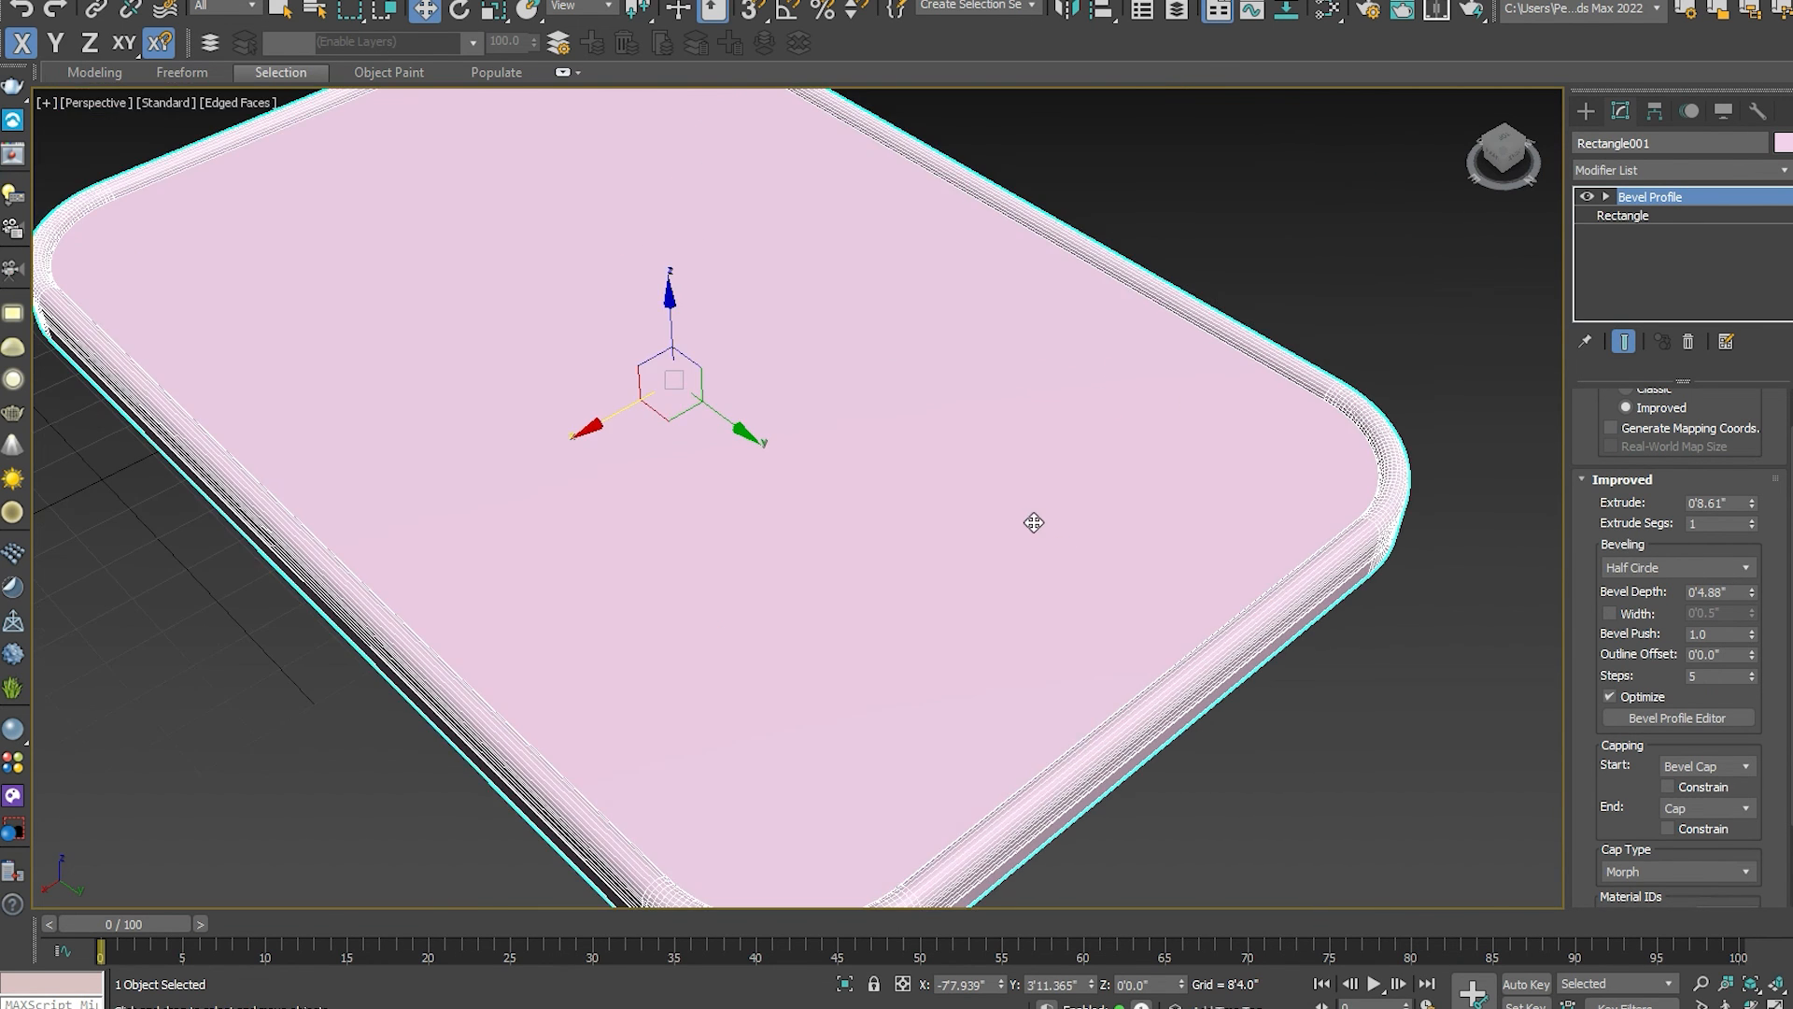
scroll(1033, 520, down, 3)
alt+middle_drag(972, 472, 1117, 542)
click(1299, 628)
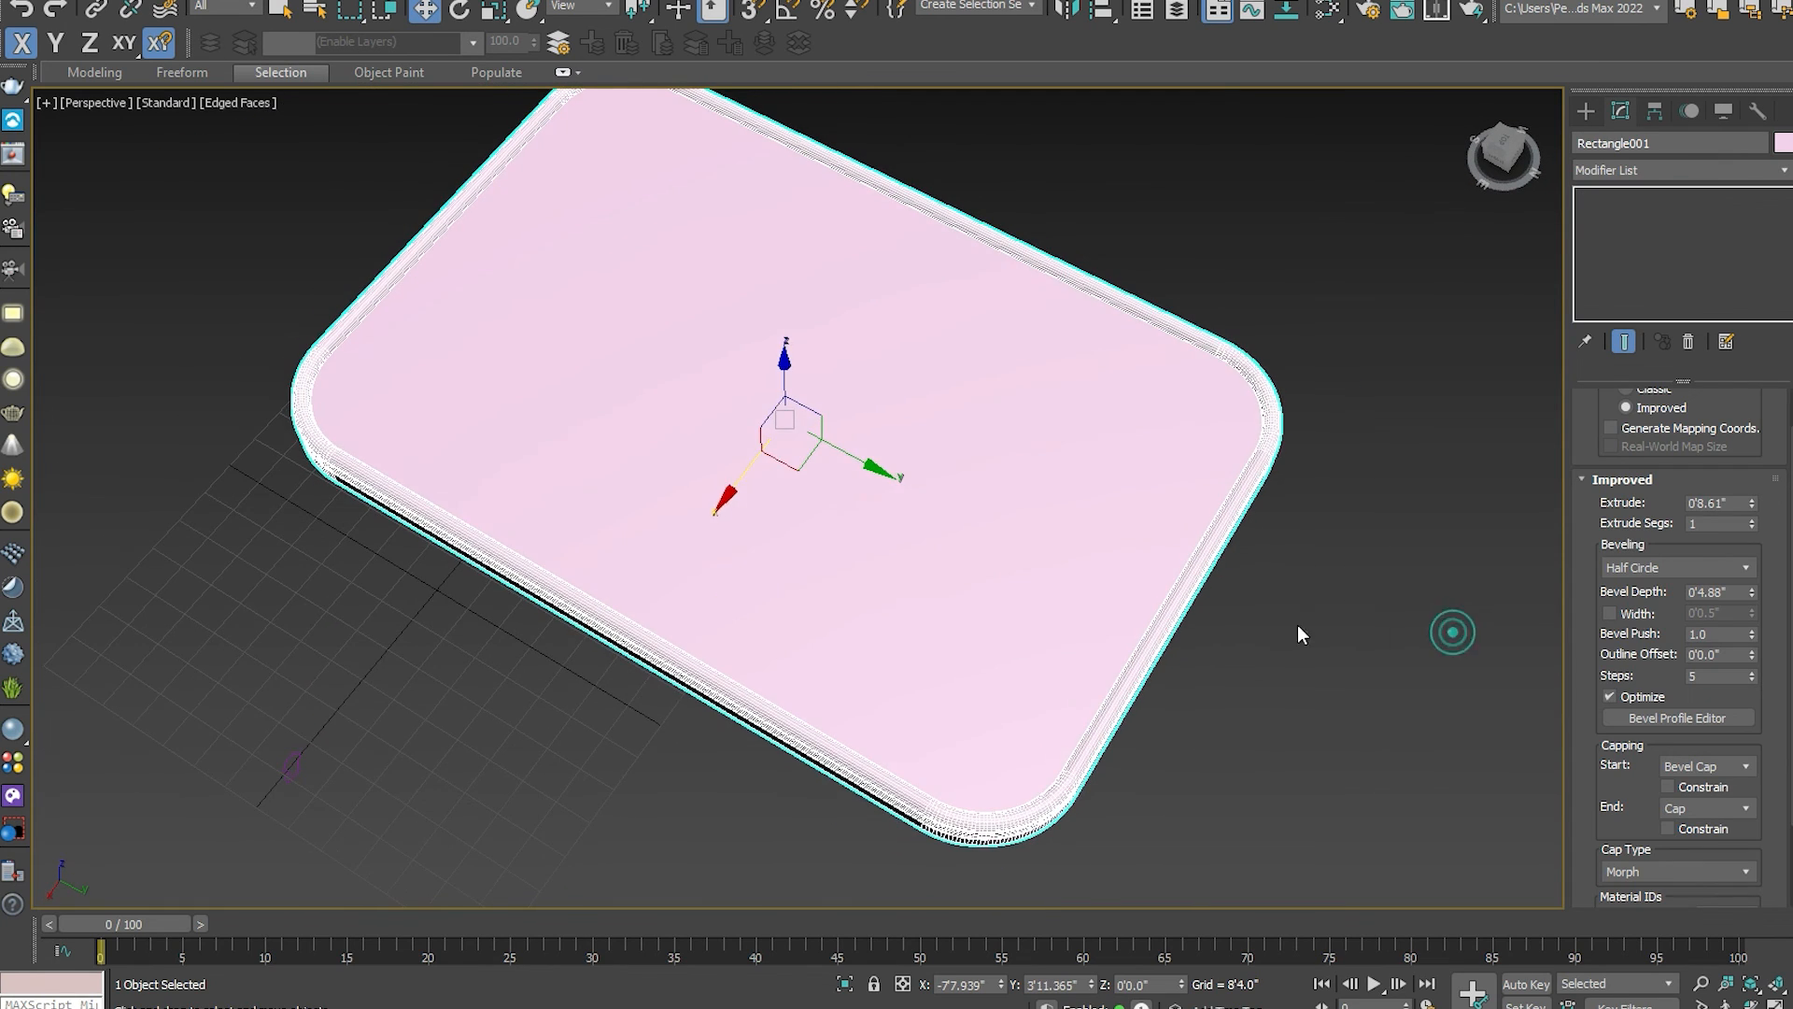
middle_drag(981, 621, 1007, 542)
alt+middle_drag(832, 532, 846, 402)
alt+middle_drag(874, 553, 844, 588)
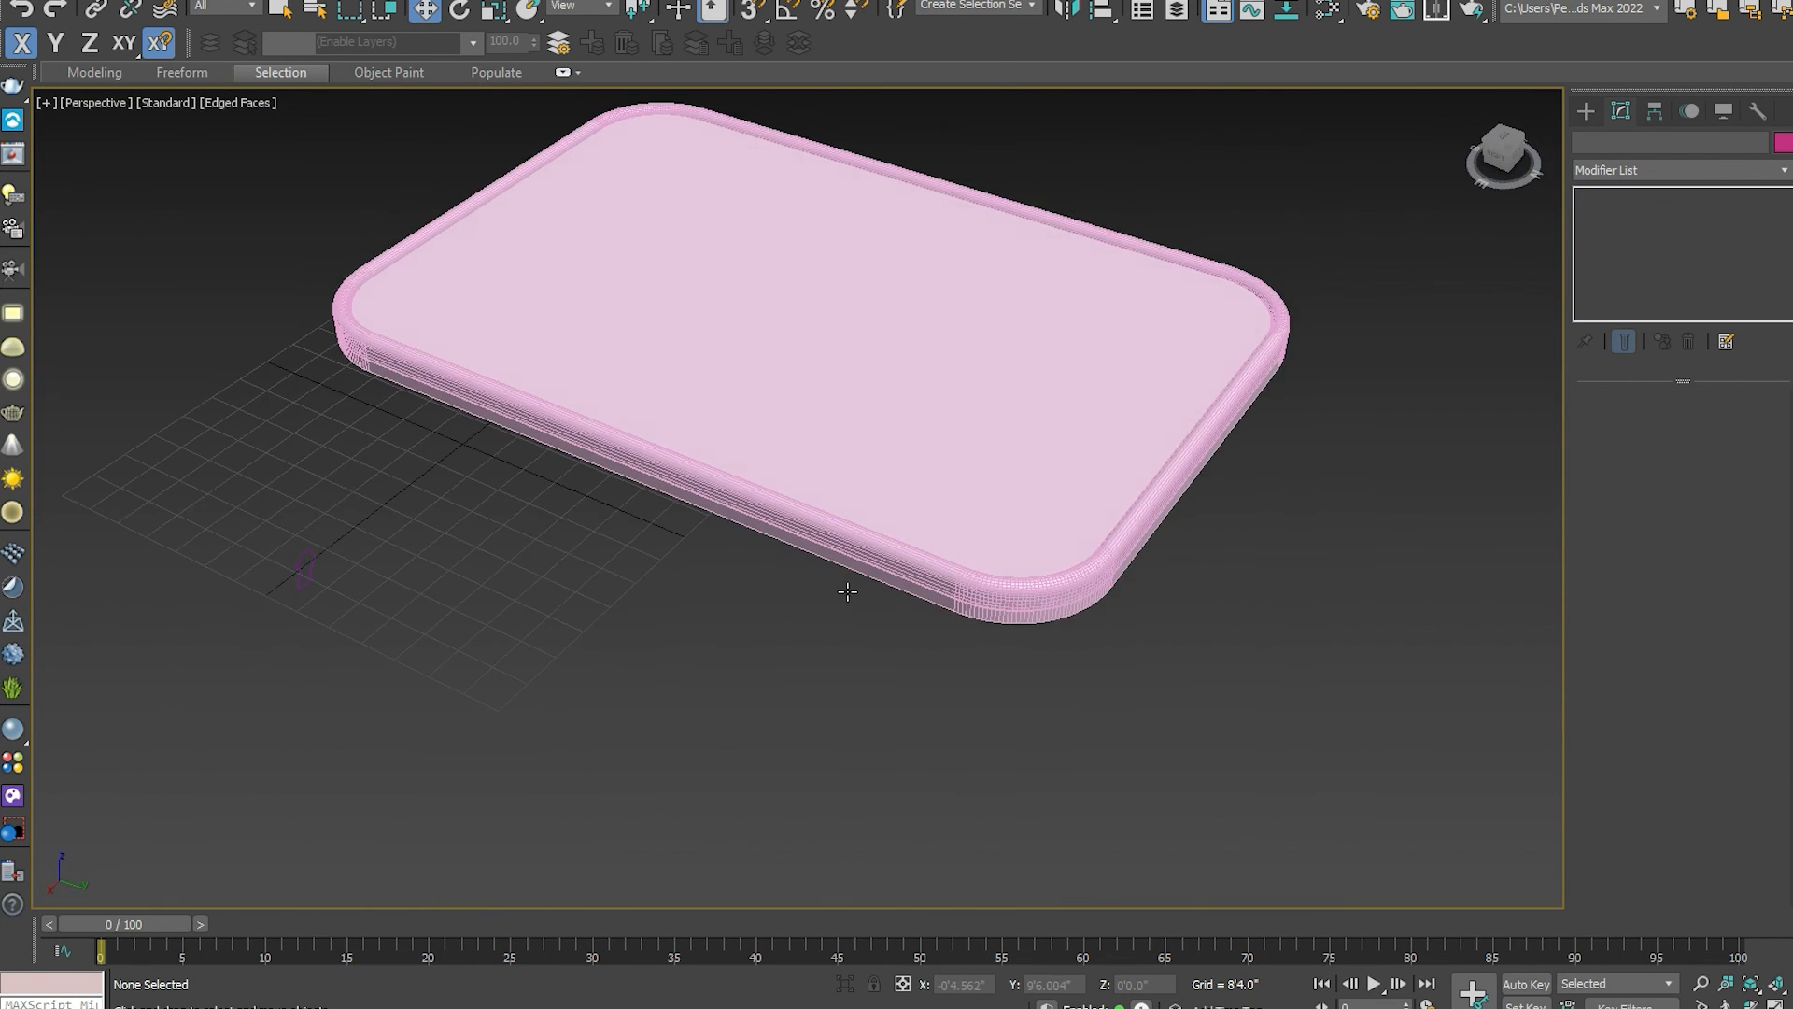
scroll(953, 564, up, 6)
middle_drag(951, 594, 877, 643)
key(F4)
scroll(877, 609, down, 3)
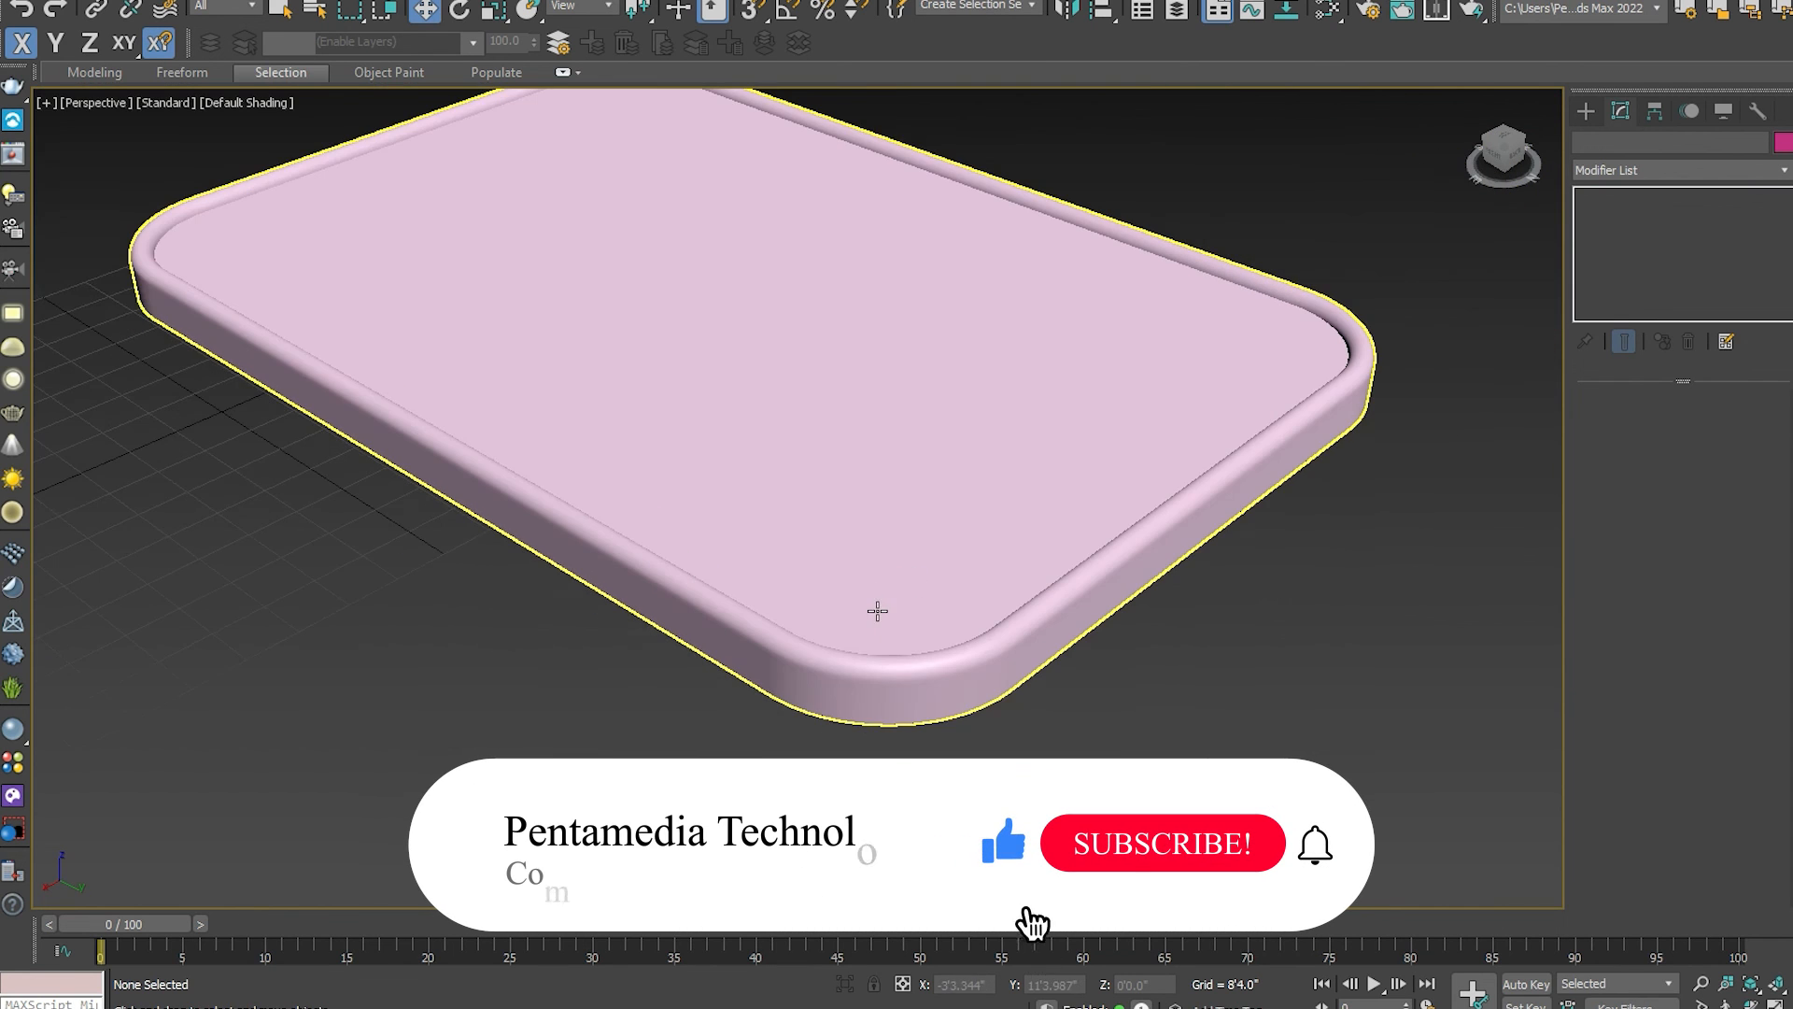
mouse_move(853, 521)
alt+middle_down()
mouse_move(748, 516)
mouse_move(737, 396)
mouse_move(580, 480)
mouse_move(554, 553)
mouse_move(653, 577)
mouse_move(592, 556)
mouse_move(572, 517)
mouse_move(629, 533)
mouse_move(580, 501)
mouse_move(566, 462)
mouse_move(572, 506)
mouse_move(629, 537)
mouse_move(609, 543)
mouse_move(613, 505)
mouse_move(621, 521)
alt+middle_up()
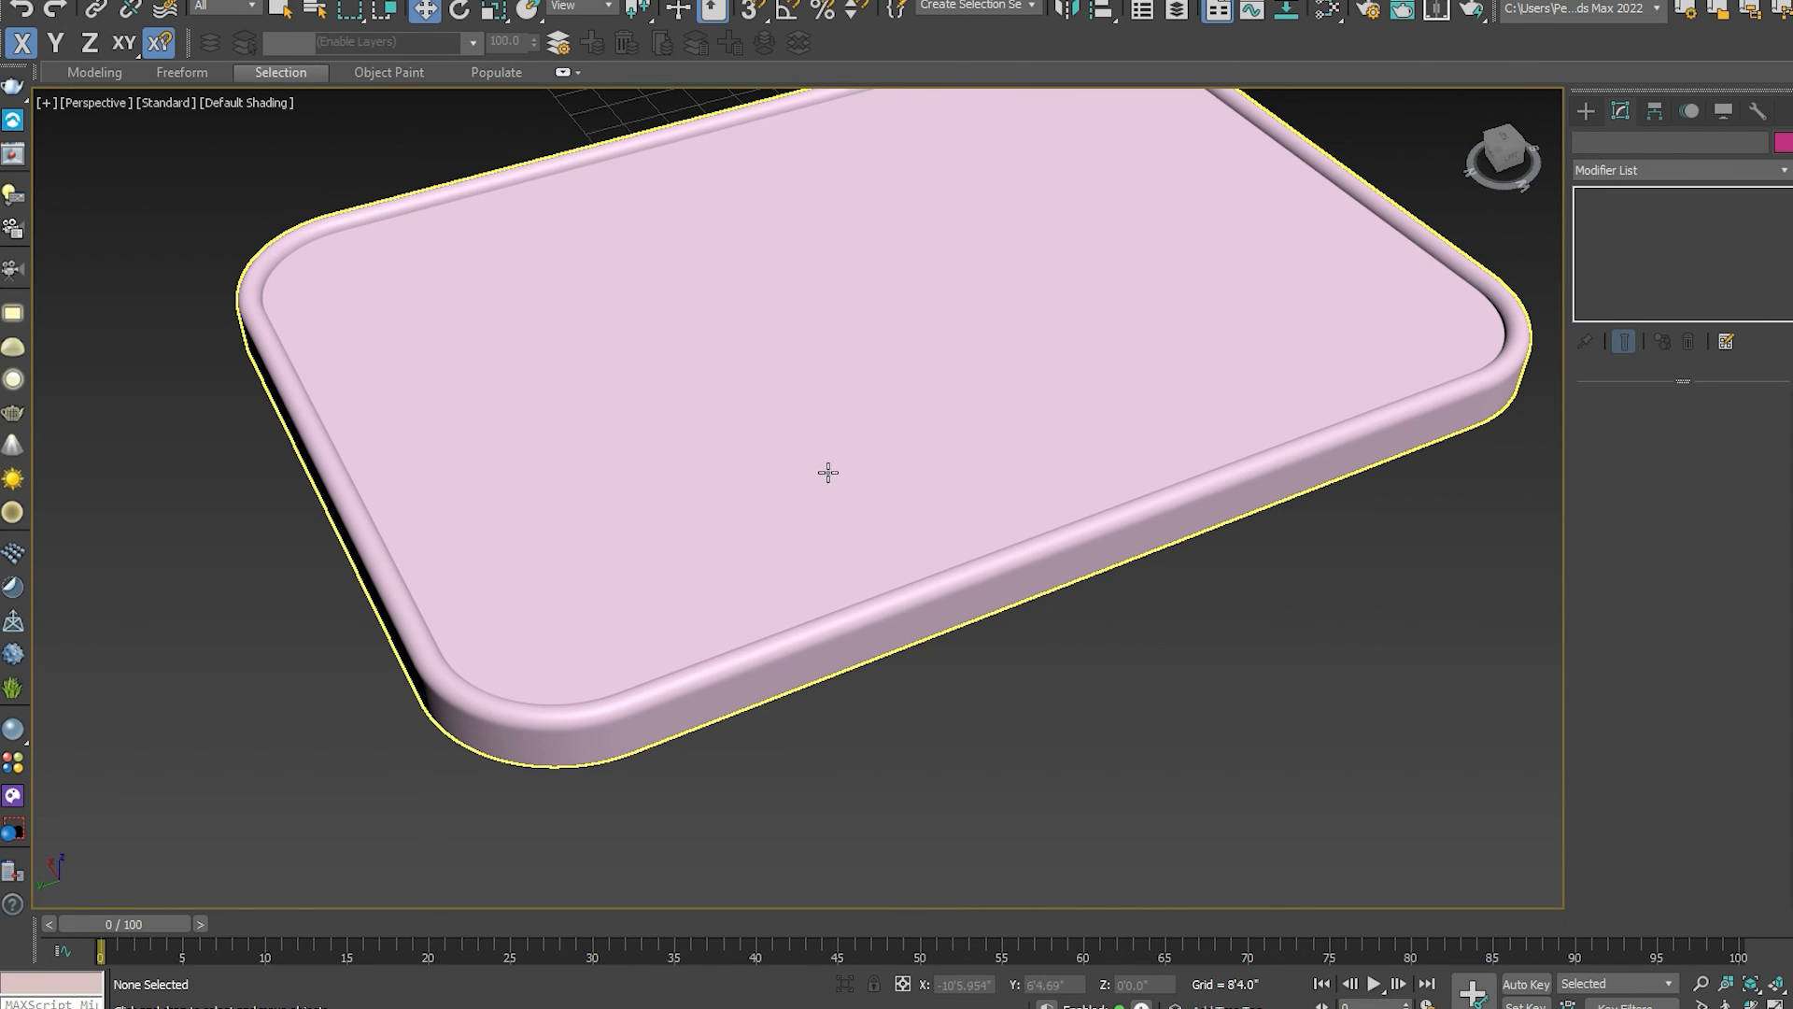
middle_drag(760, 432, 744, 473)
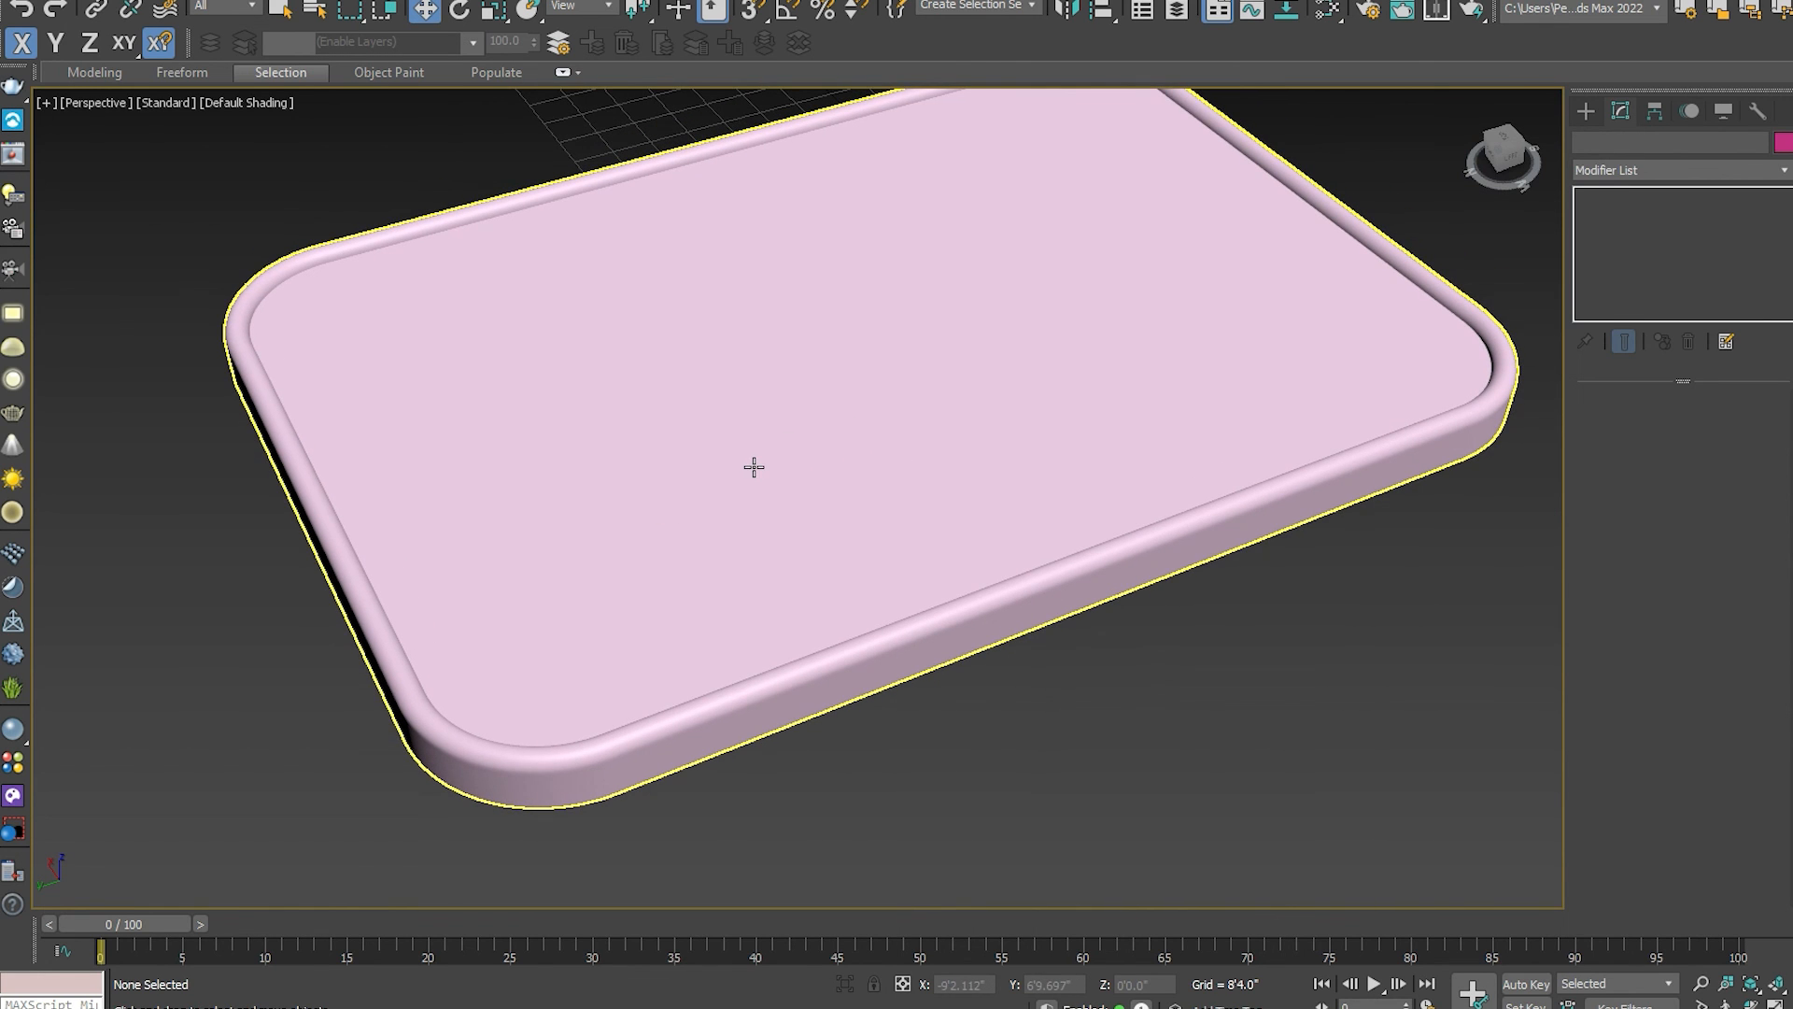